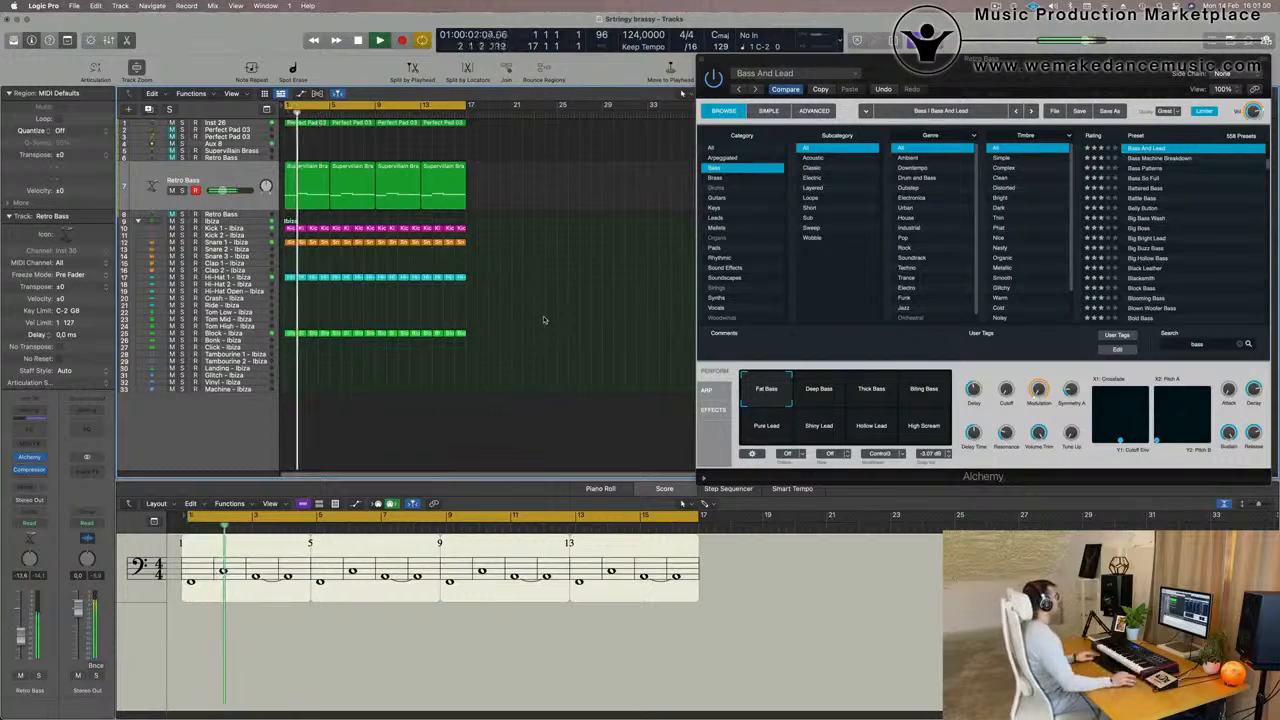
# Solo the Retro Bass on track 7 to hear its part alone, and take it out of solo again
pyautogui.scroll(5, 516, 342)
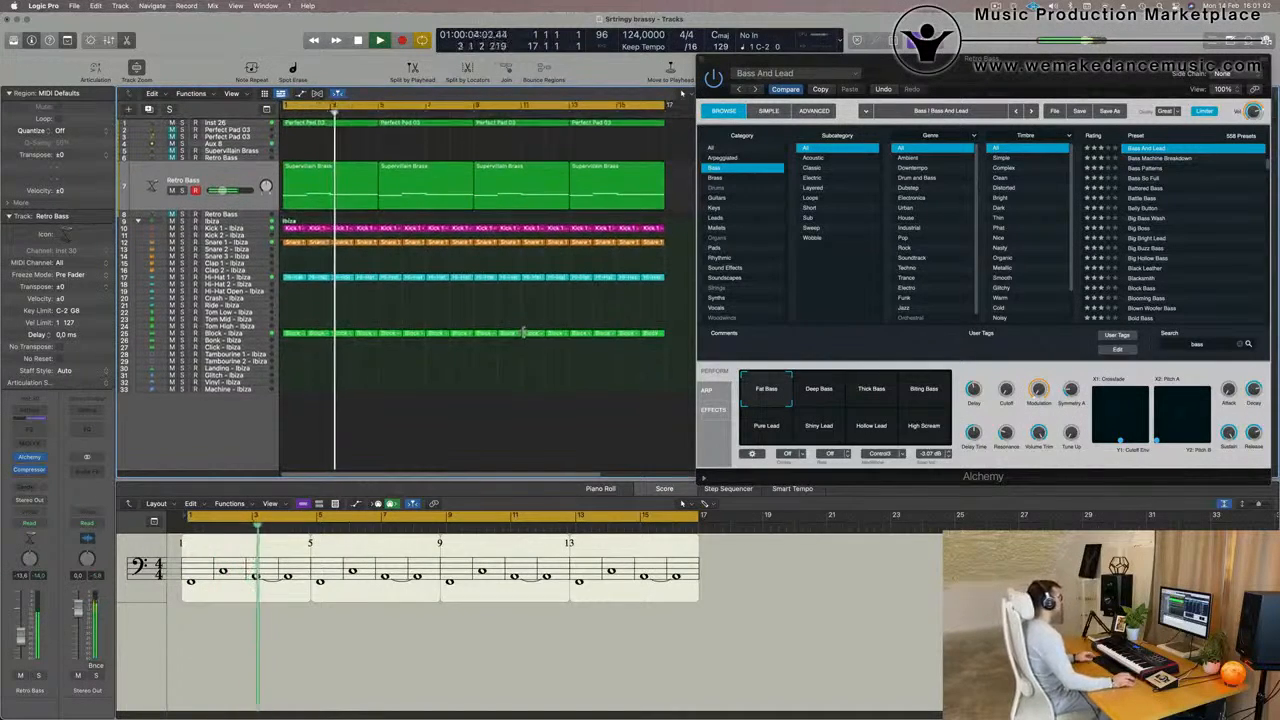
pyautogui.scroll(6, 522, 333)
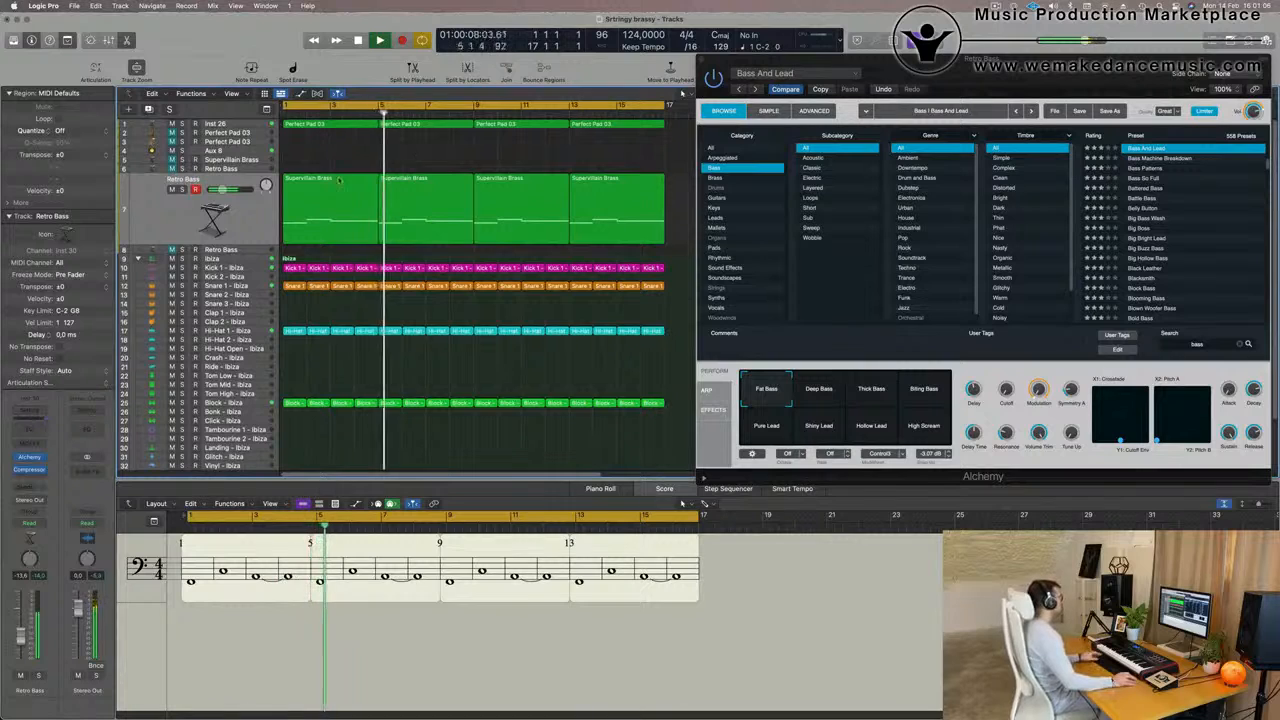
pyautogui.click(257, 208)
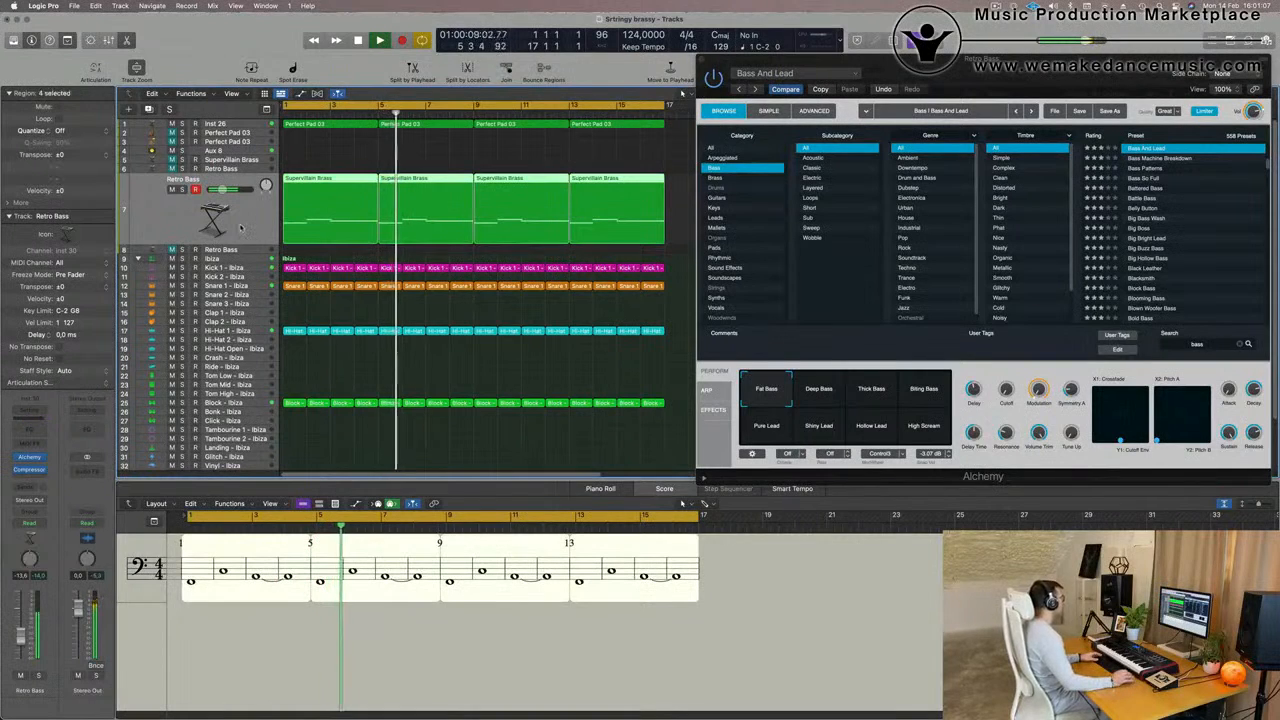
pyautogui.click(182, 189)
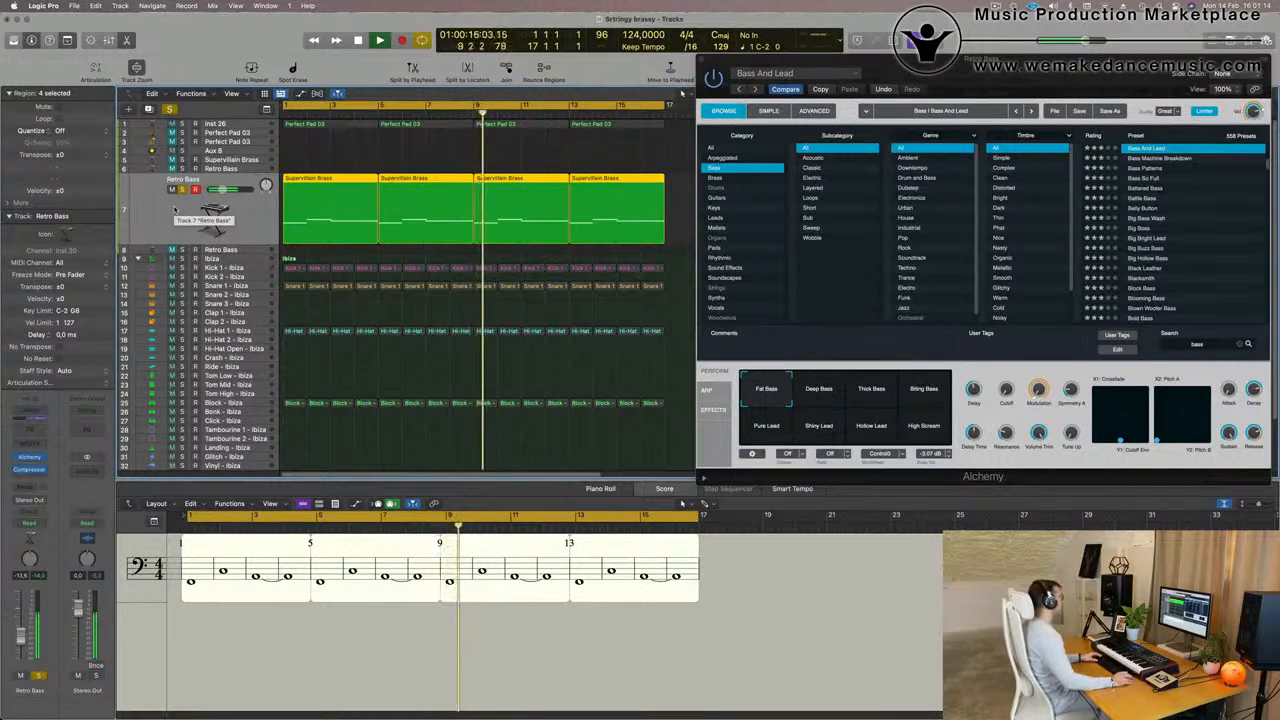
pyautogui.click(181, 190)
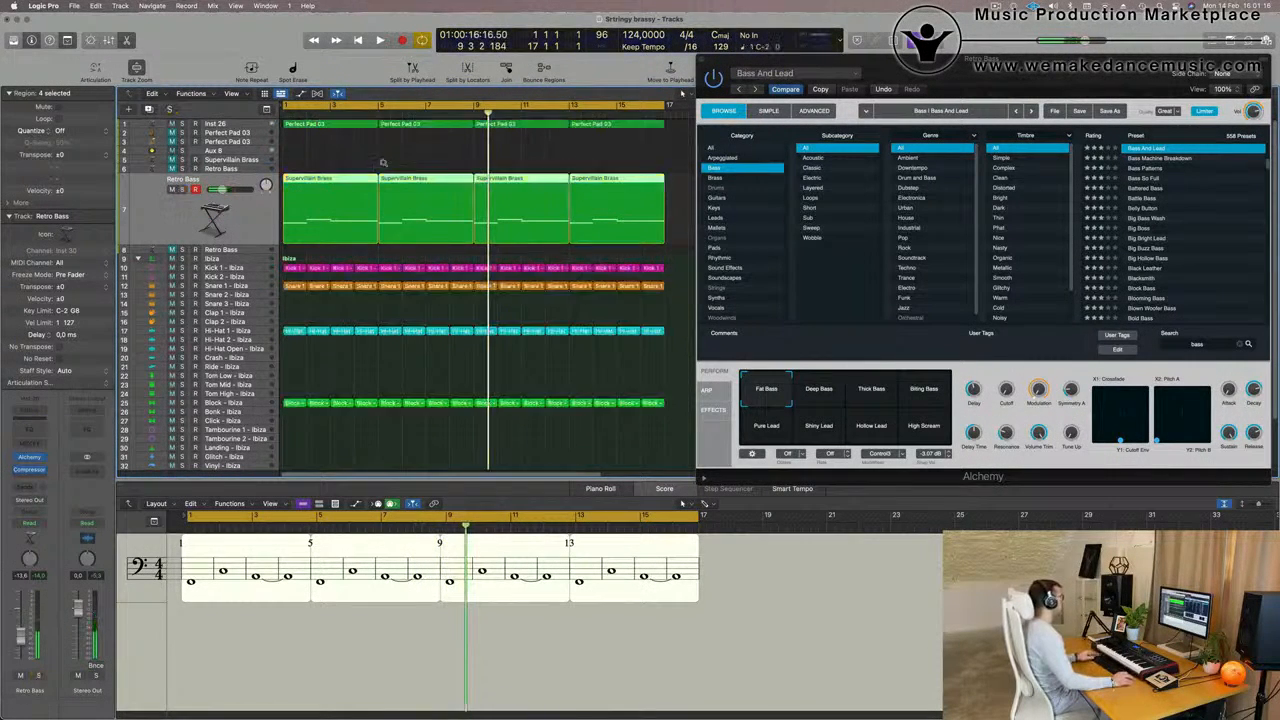
# Select the Inst 26 track with the Perfect Pad 03 regions and play the arrangement from the start
pyautogui.scroll(-3, 447, 154)
pyautogui.click(362, 125)
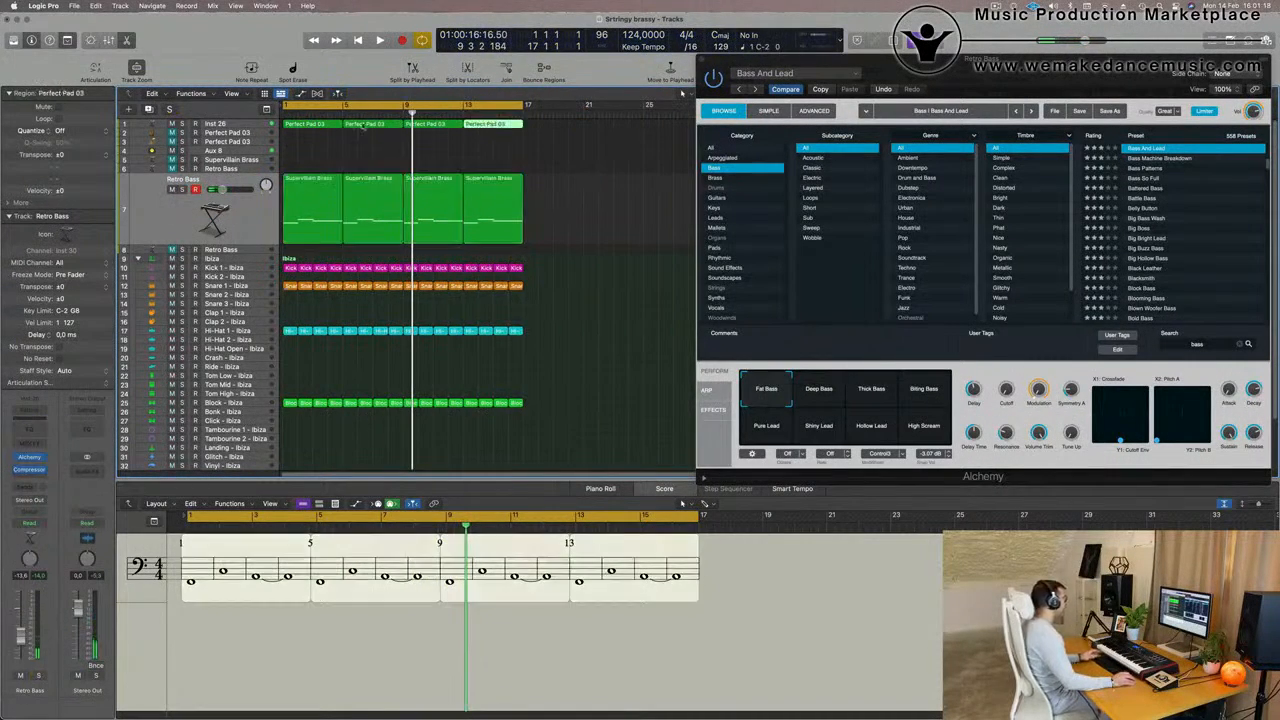
pyautogui.click(241, 124)
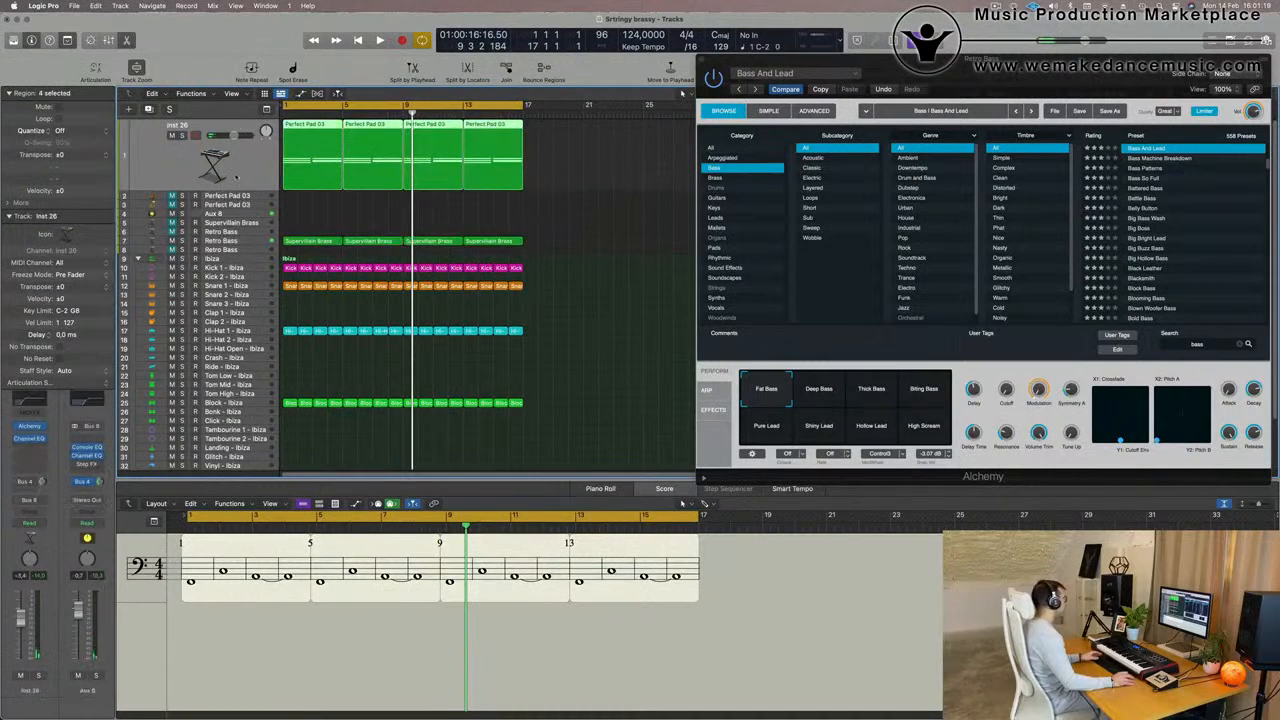
pyautogui.click(541, 190)
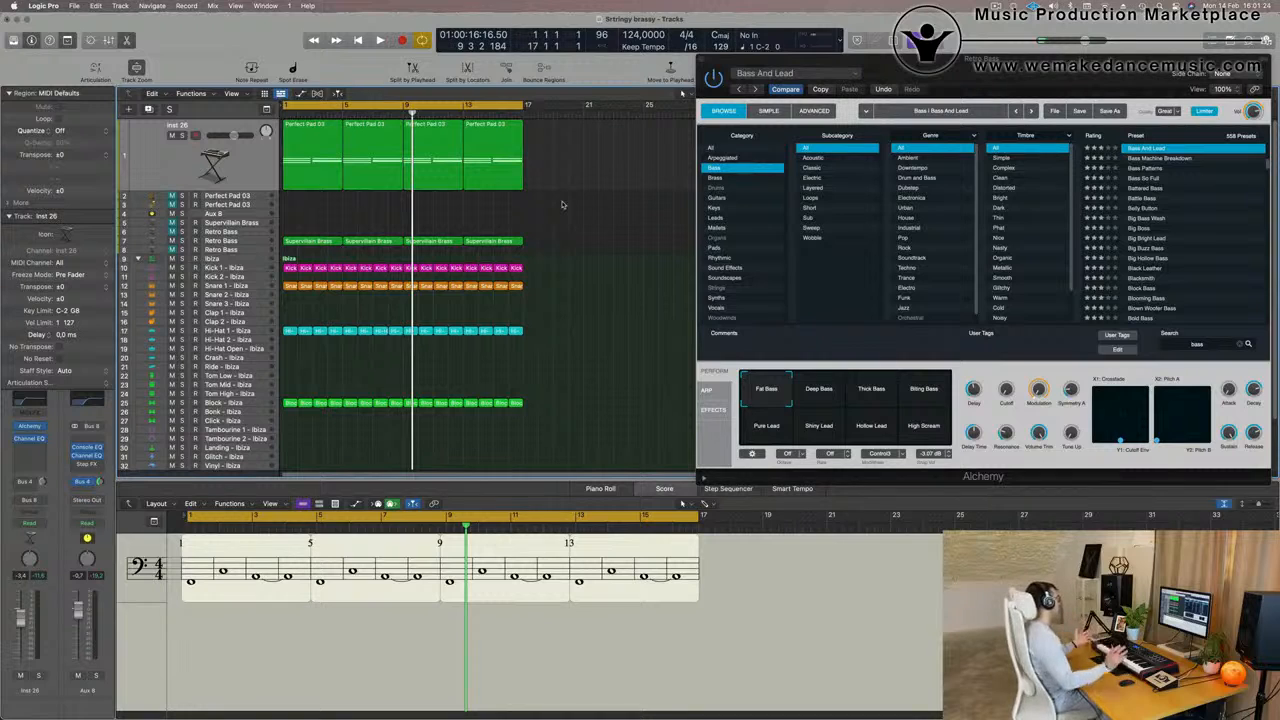
pyautogui.press('space')
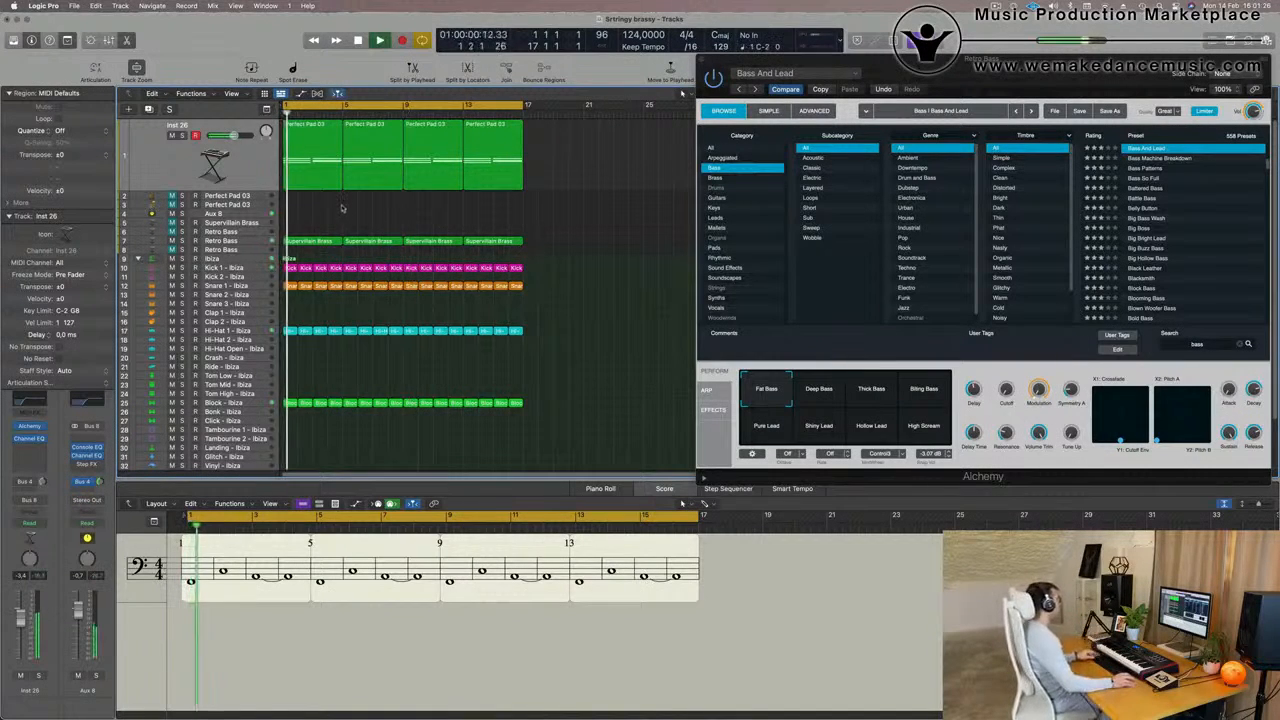
pyautogui.scroll(3, 341, 209)
pyautogui.scroll(2, 341, 209)
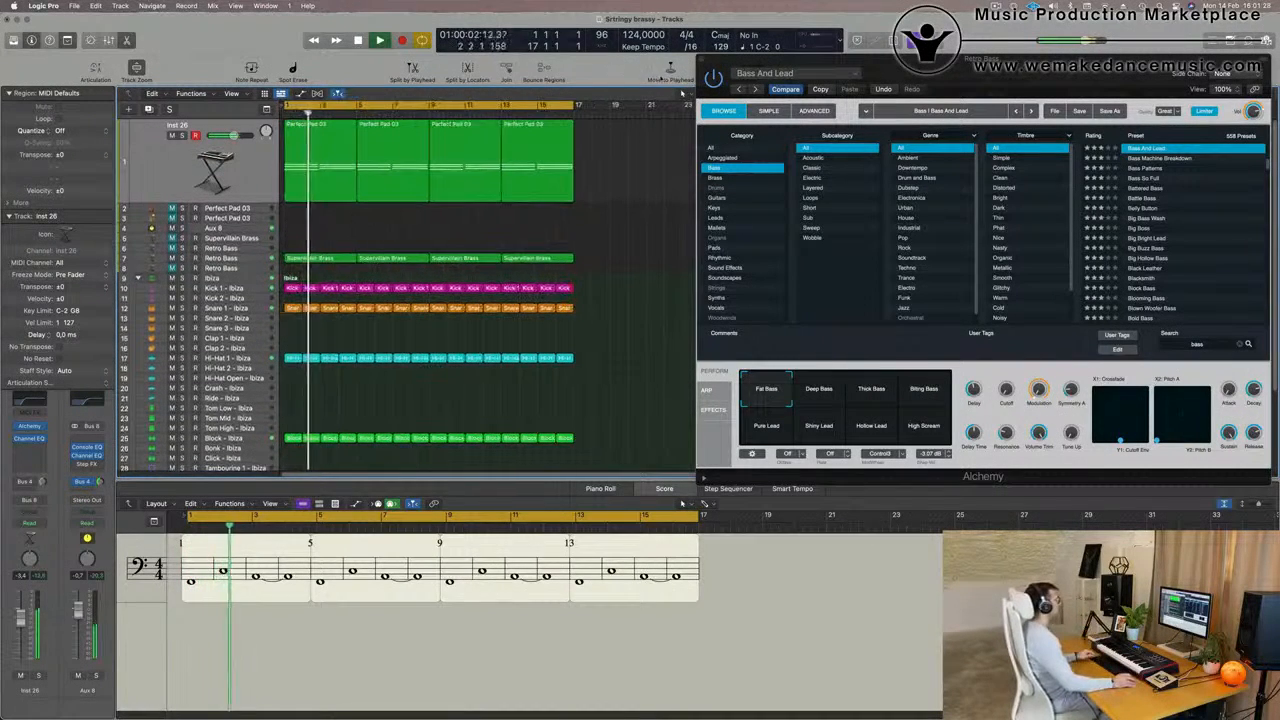
# Examine the advanced Alchemy synth settings of the Retro Bass on track 7 during playback, and close the plug-in window
pyautogui.click(701, 59)
pyautogui.click(222, 258)
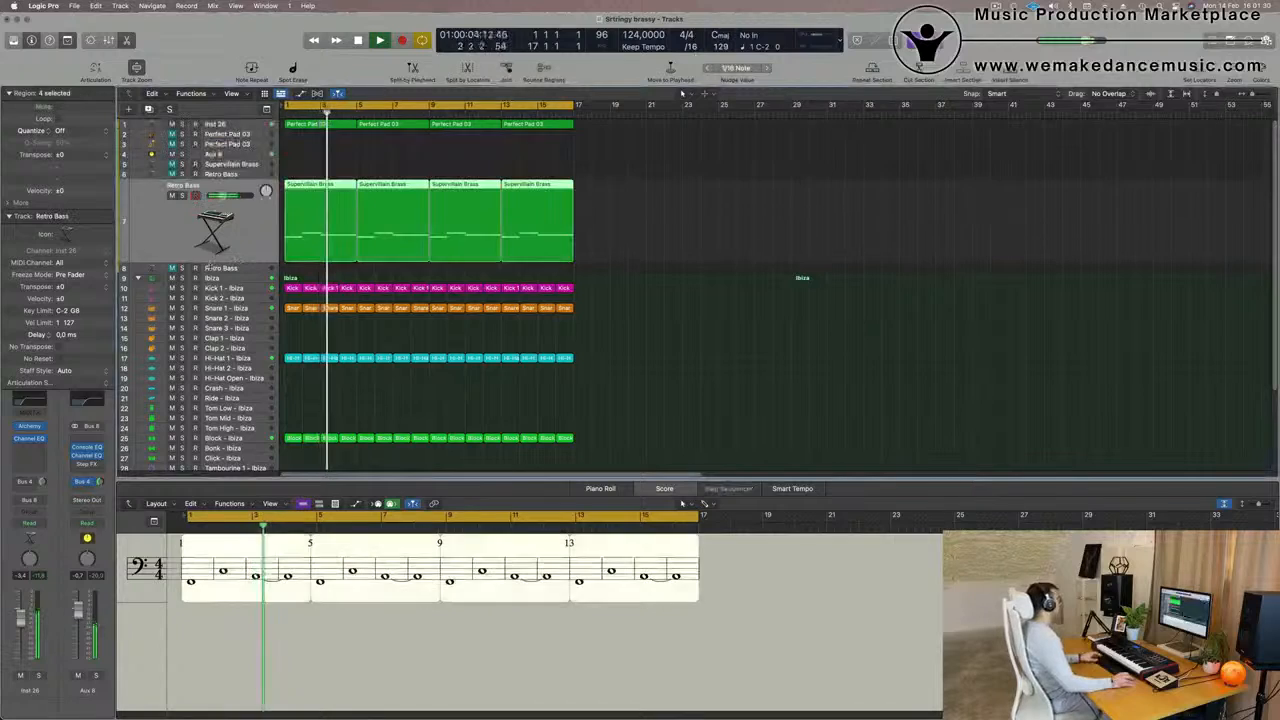
pyautogui.press('Return')
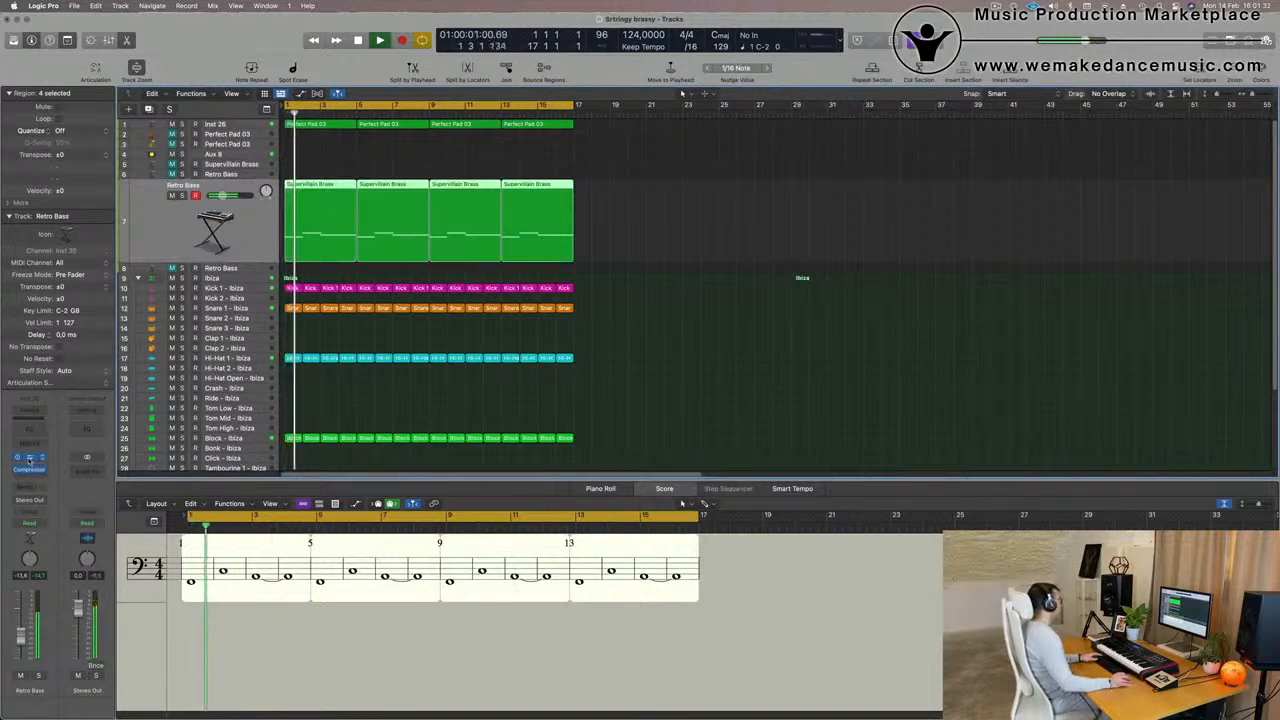
pyautogui.click(29, 457)
pyautogui.moveTo(1053, 66); pyautogui.dragTo(853, 66)
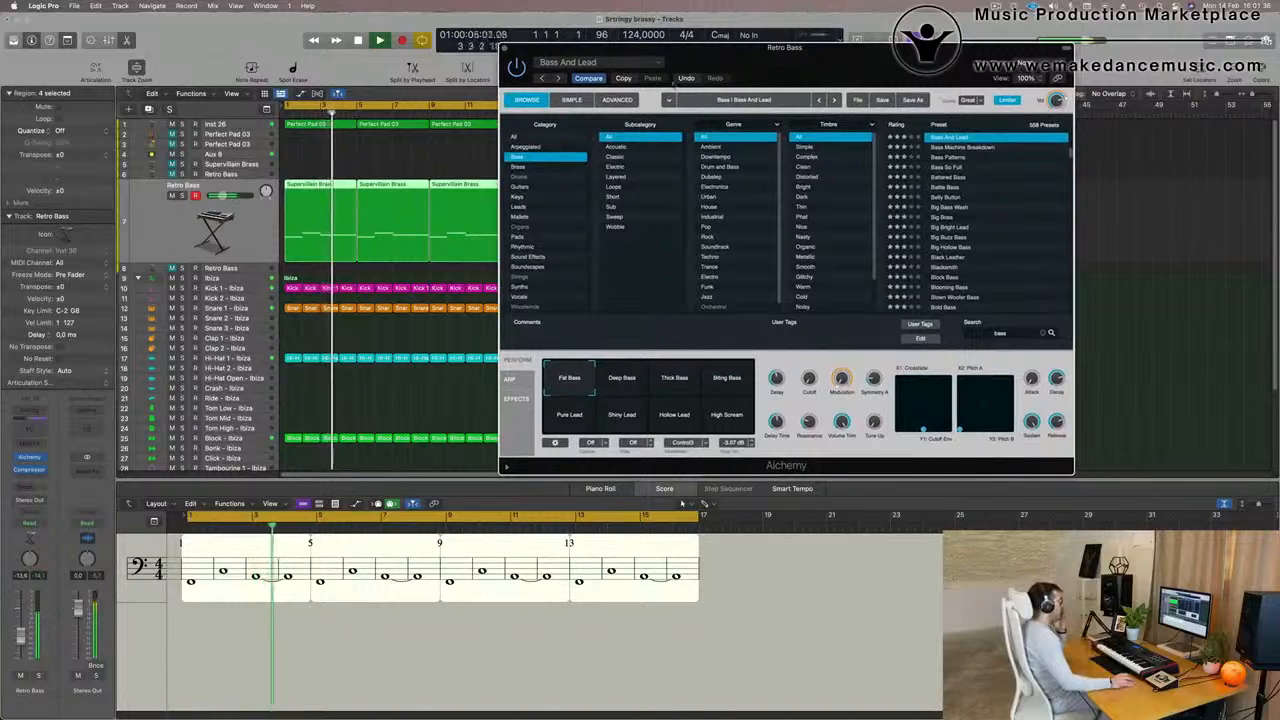
pyautogui.click(617, 100)
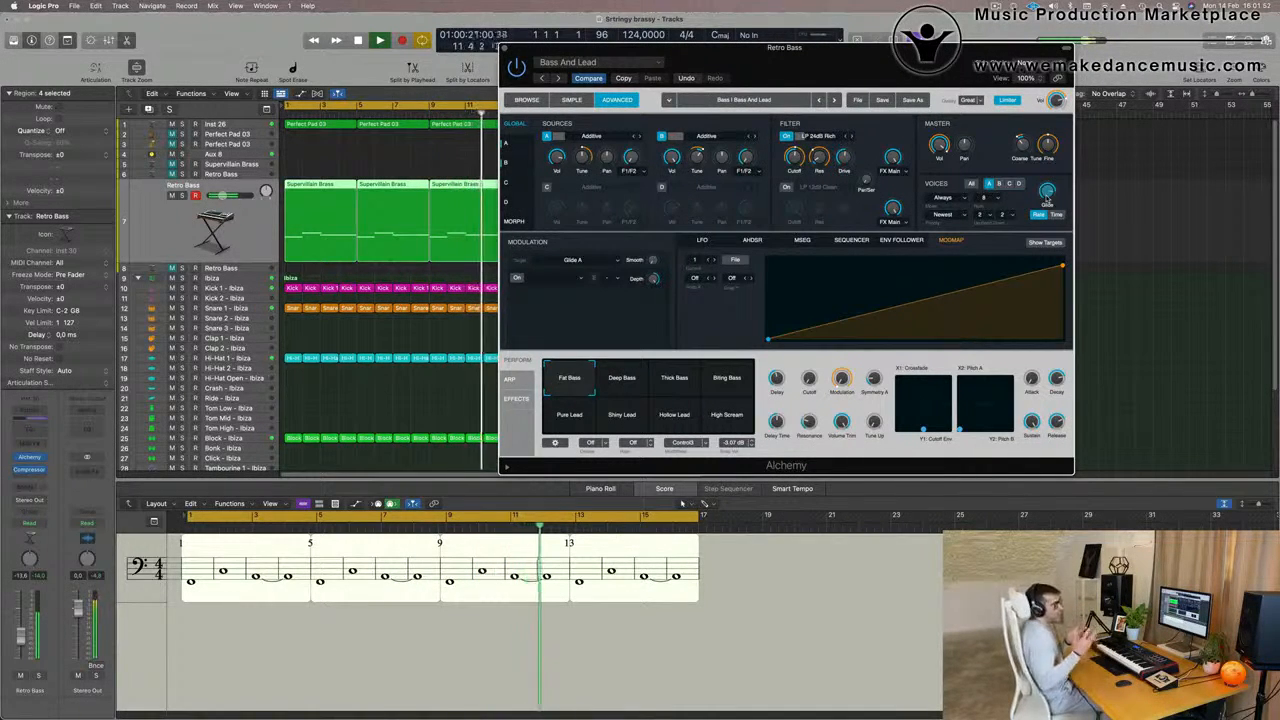
pyautogui.moveTo(879, 54); pyautogui.dragTo(756, 75)
pyautogui.click(381, 69)
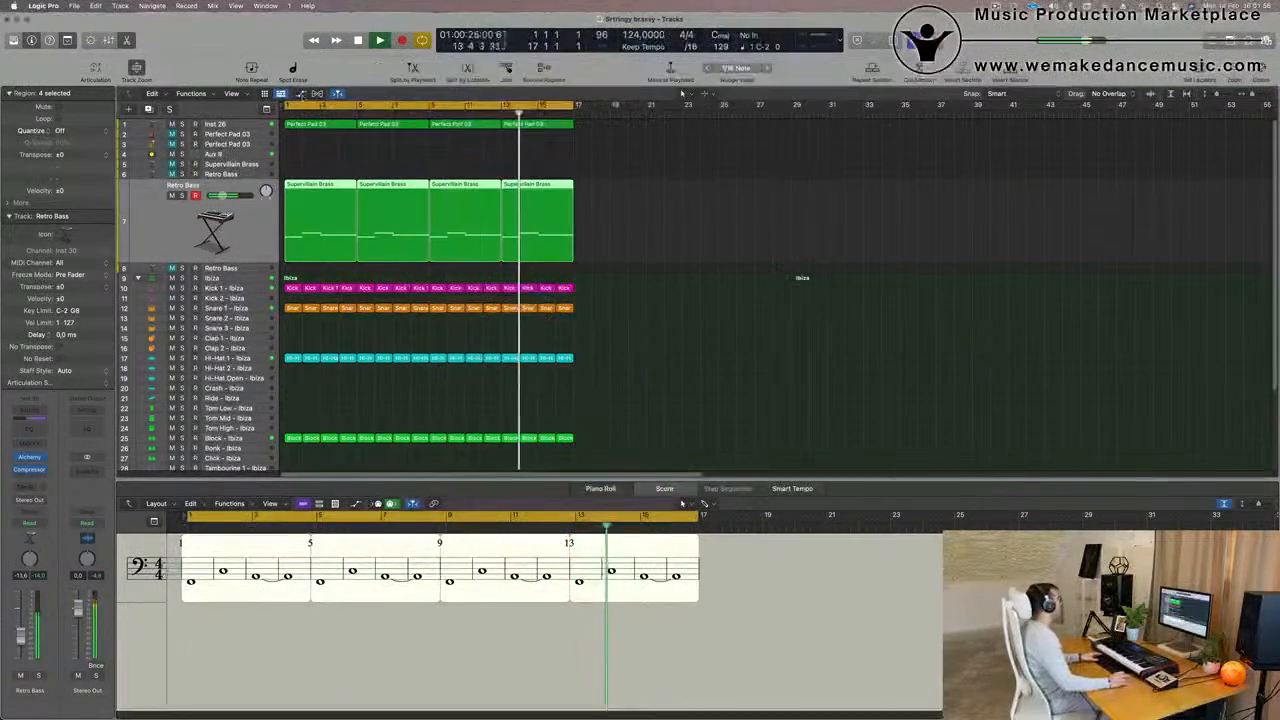
# Briefly solo the Inst 26 track and lower its volume to -10.0 dB within the mix
pyautogui.click(216, 125)
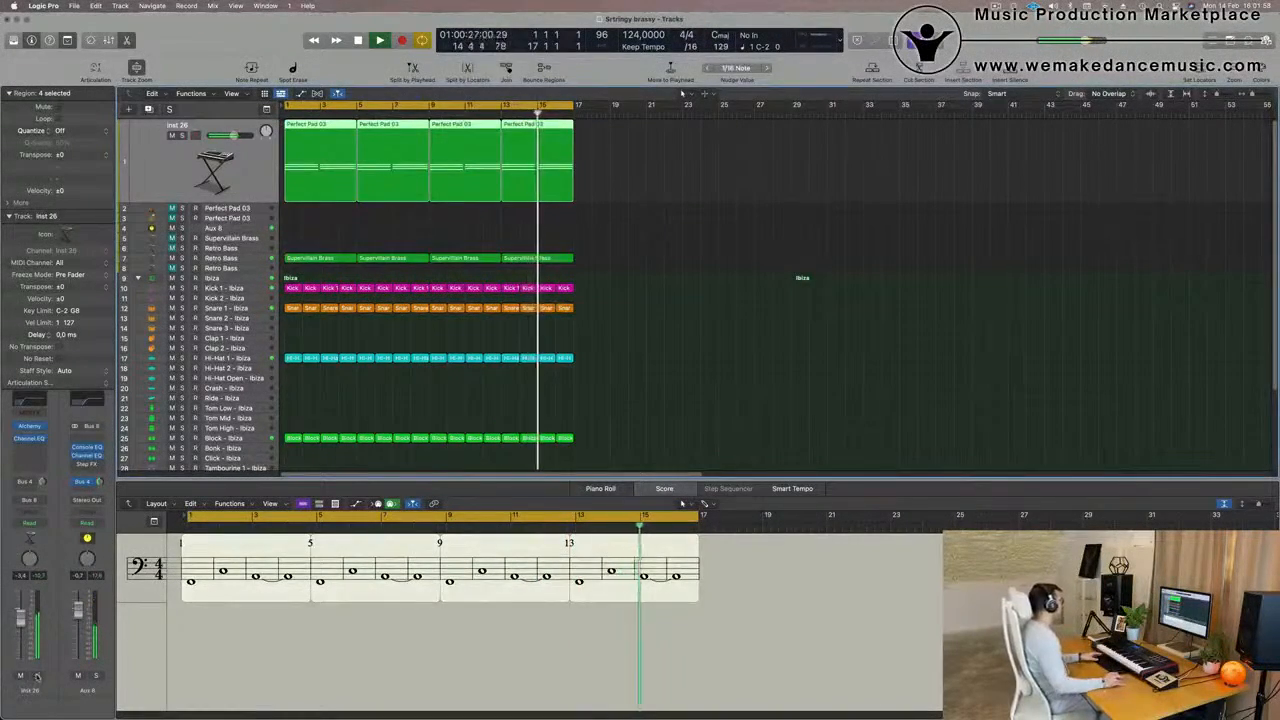
pyautogui.click(38, 676)
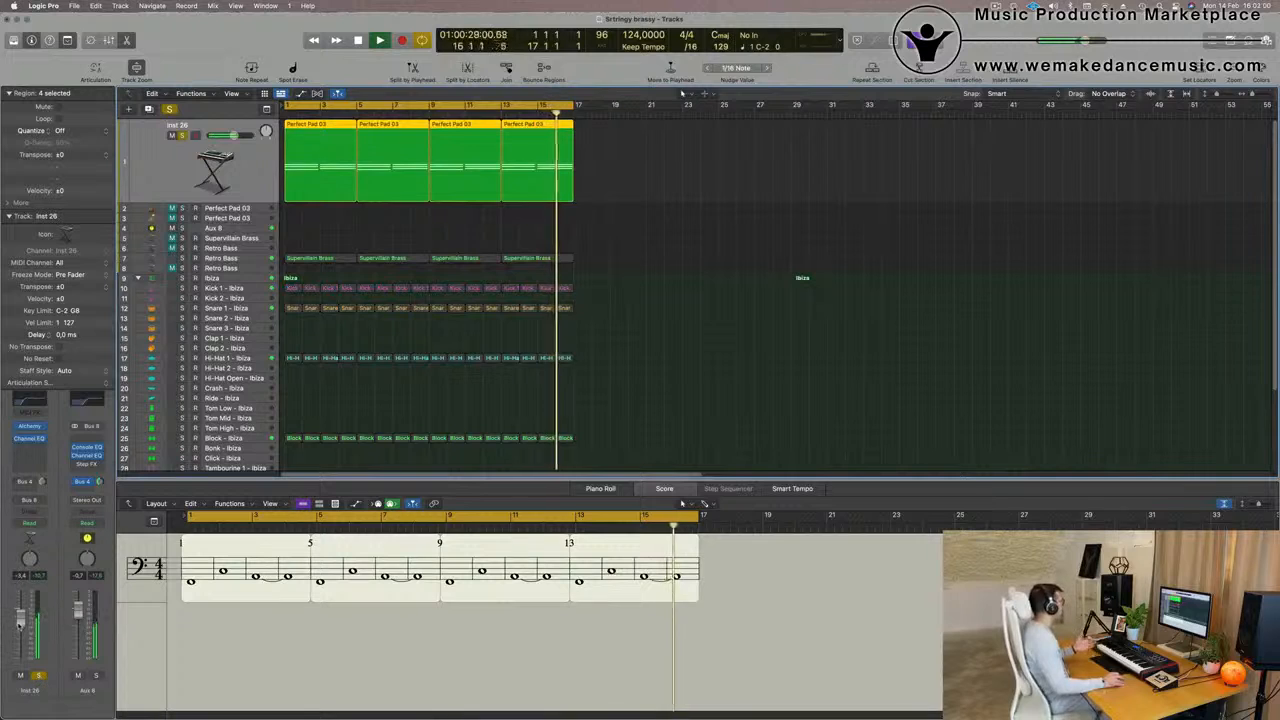
pyautogui.click(37, 677)
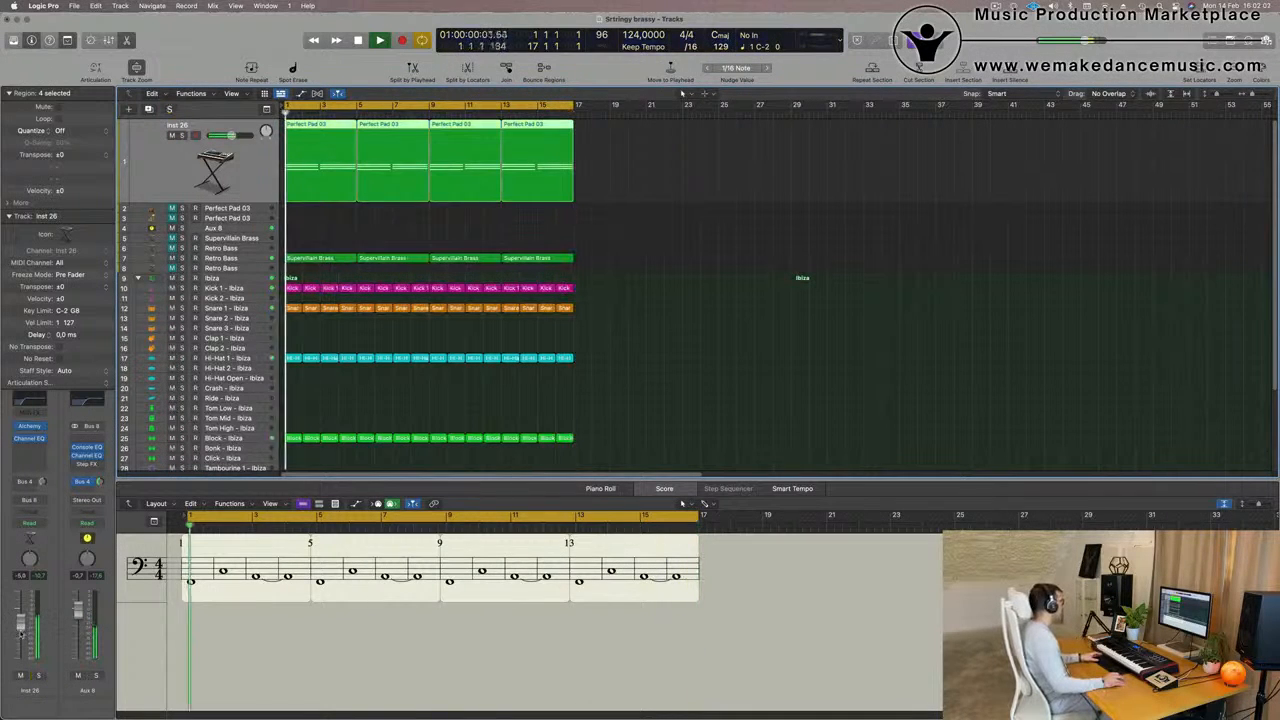
pyautogui.moveTo(41, 486); pyautogui.dragTo(43, 482)
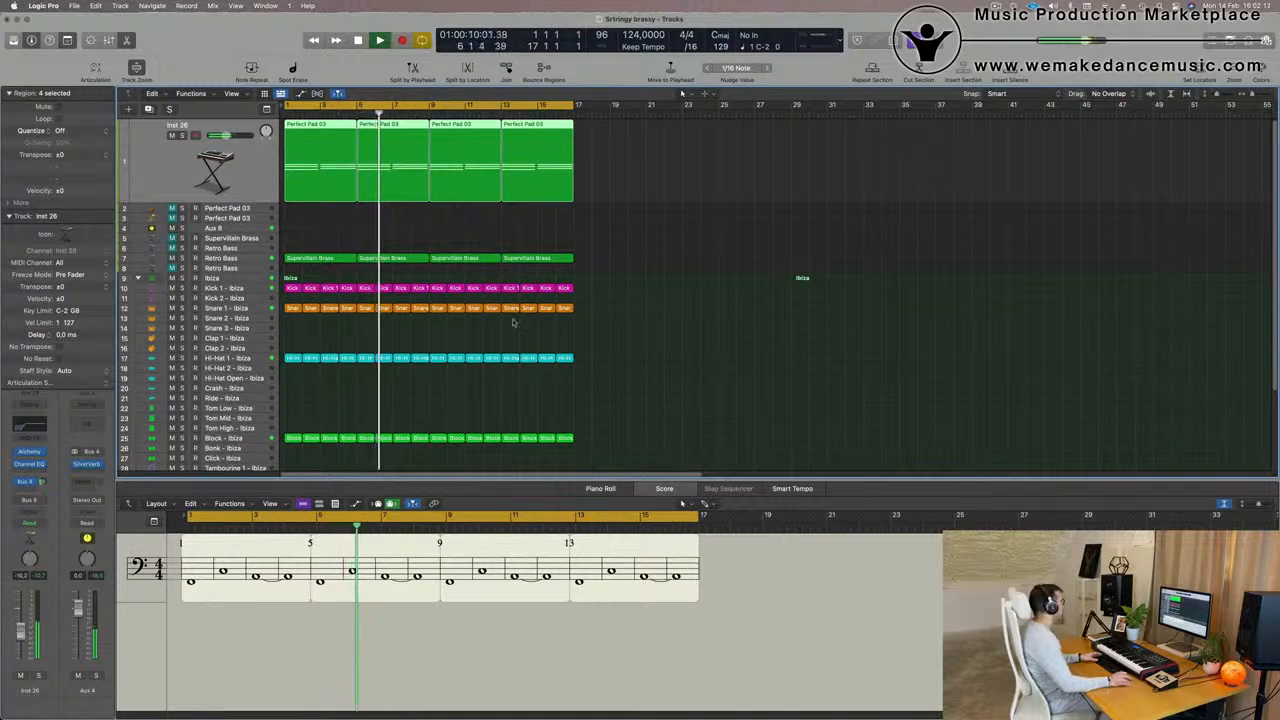
pyautogui.click(735, 230)
pyautogui.press('Return')
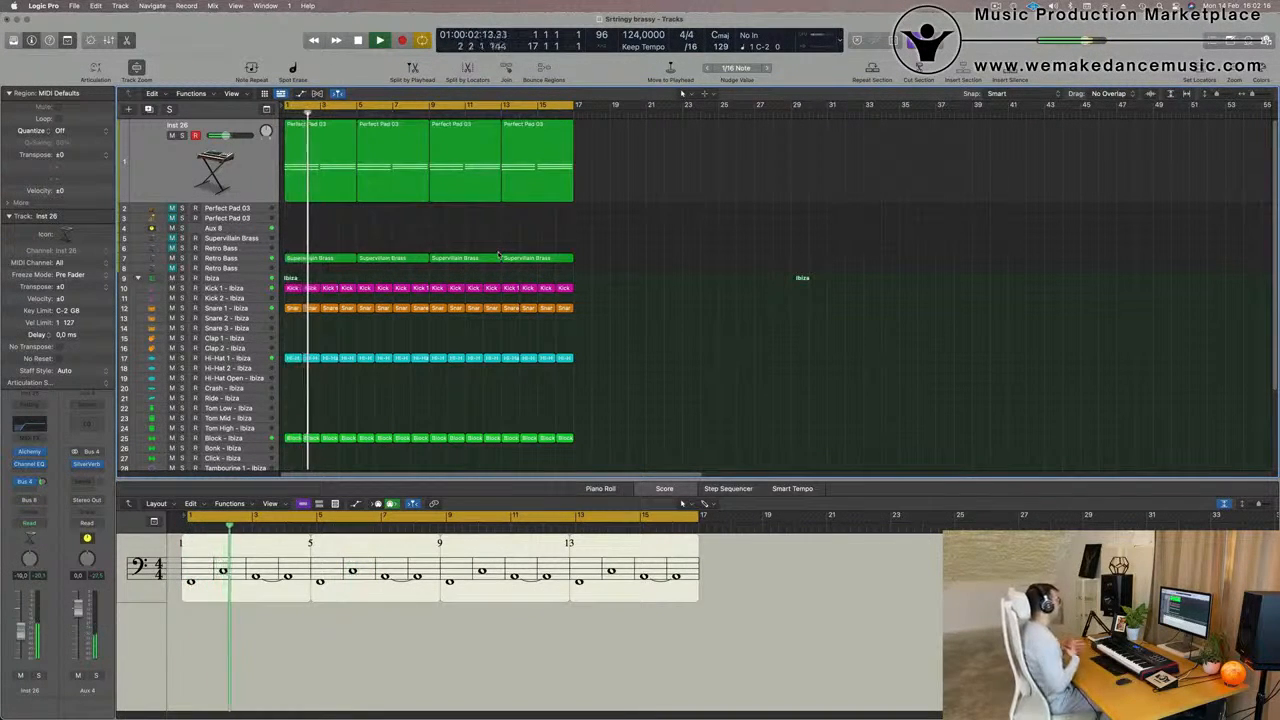
# Select the muted Retro Bass on track 6 and restart playback from the beginning
pyautogui.click(236, 238)
pyautogui.click(252, 235)
pyautogui.press('Return')
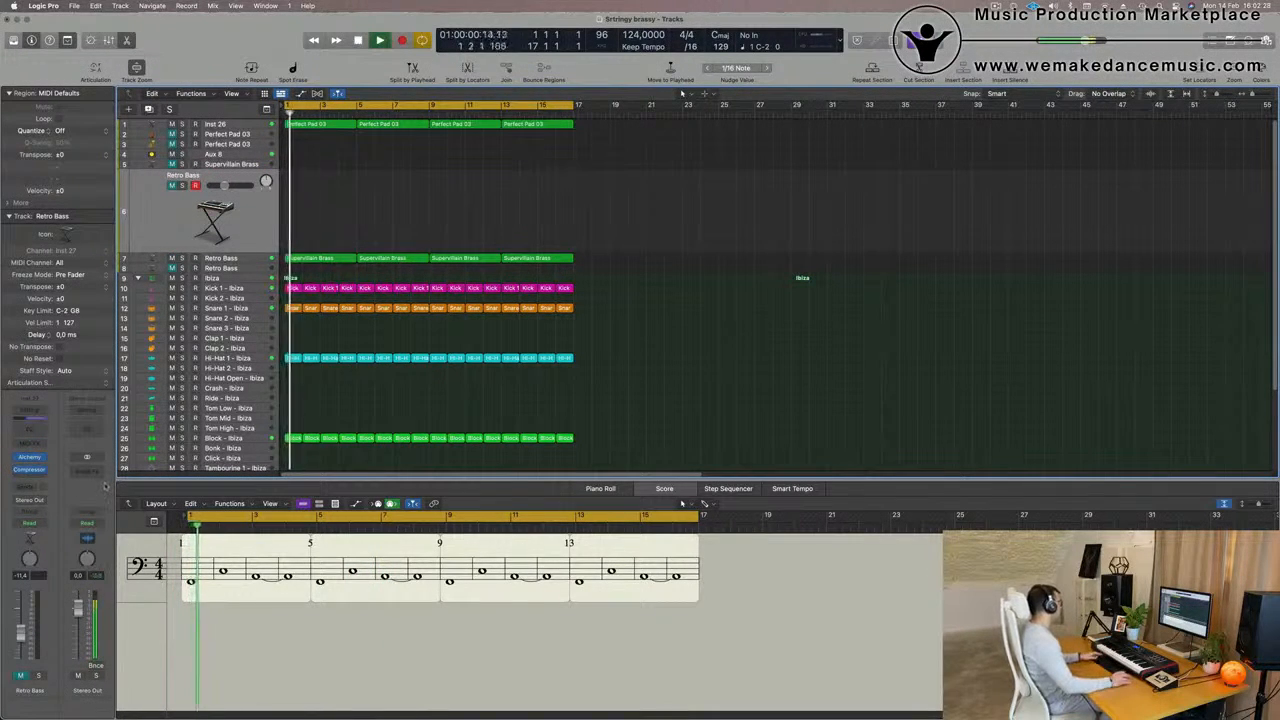
pyautogui.click(36, 455)
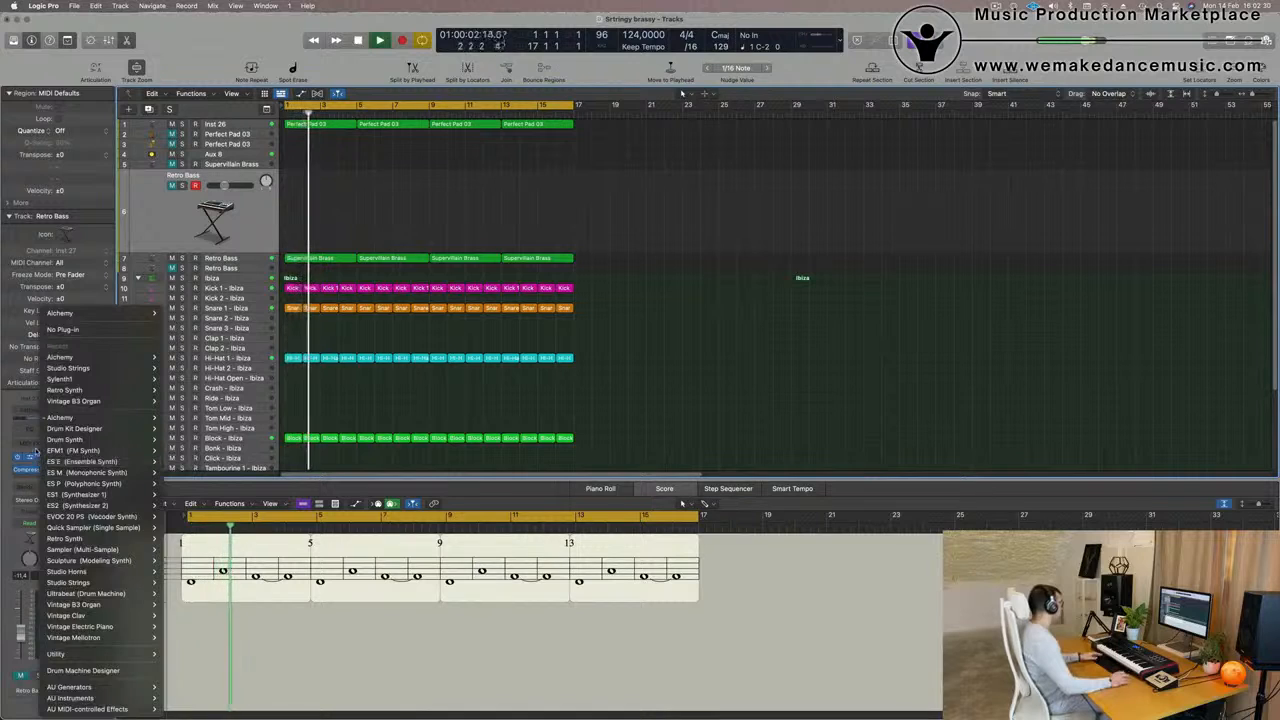
pyautogui.click(34, 452)
pyautogui.click(41, 458)
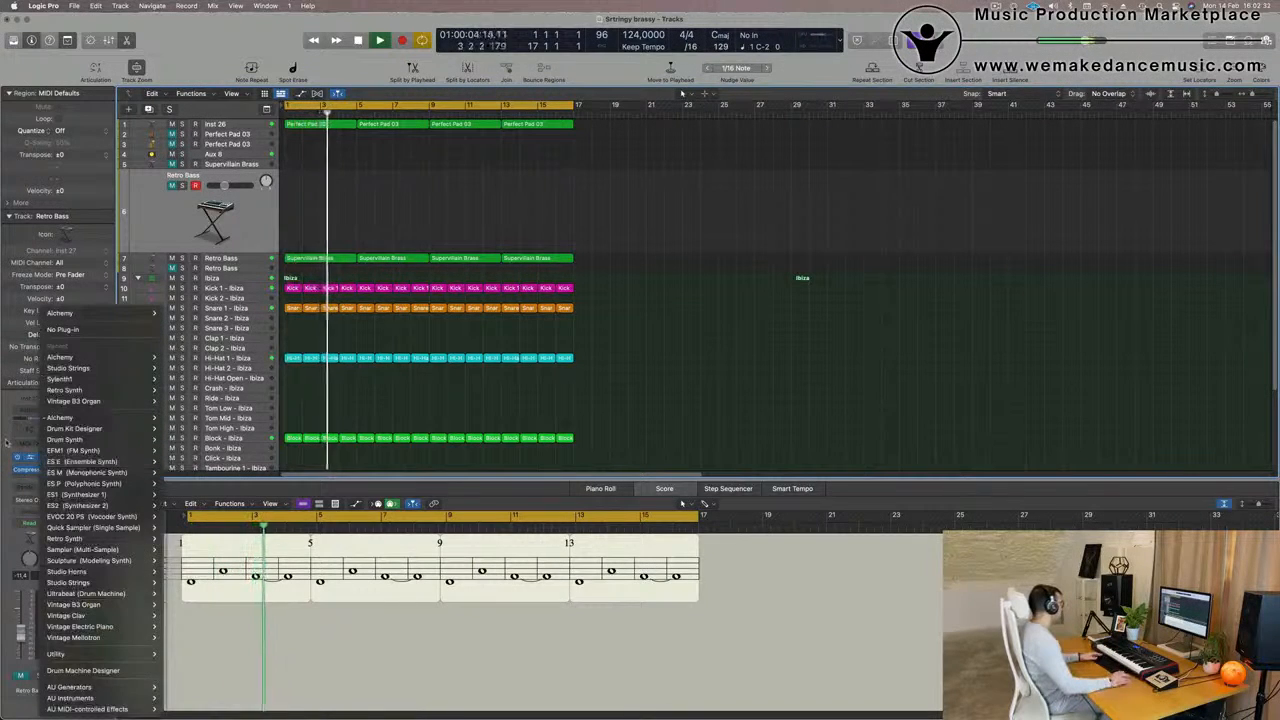
pyautogui.click(5, 443)
pyautogui.click(35, 398)
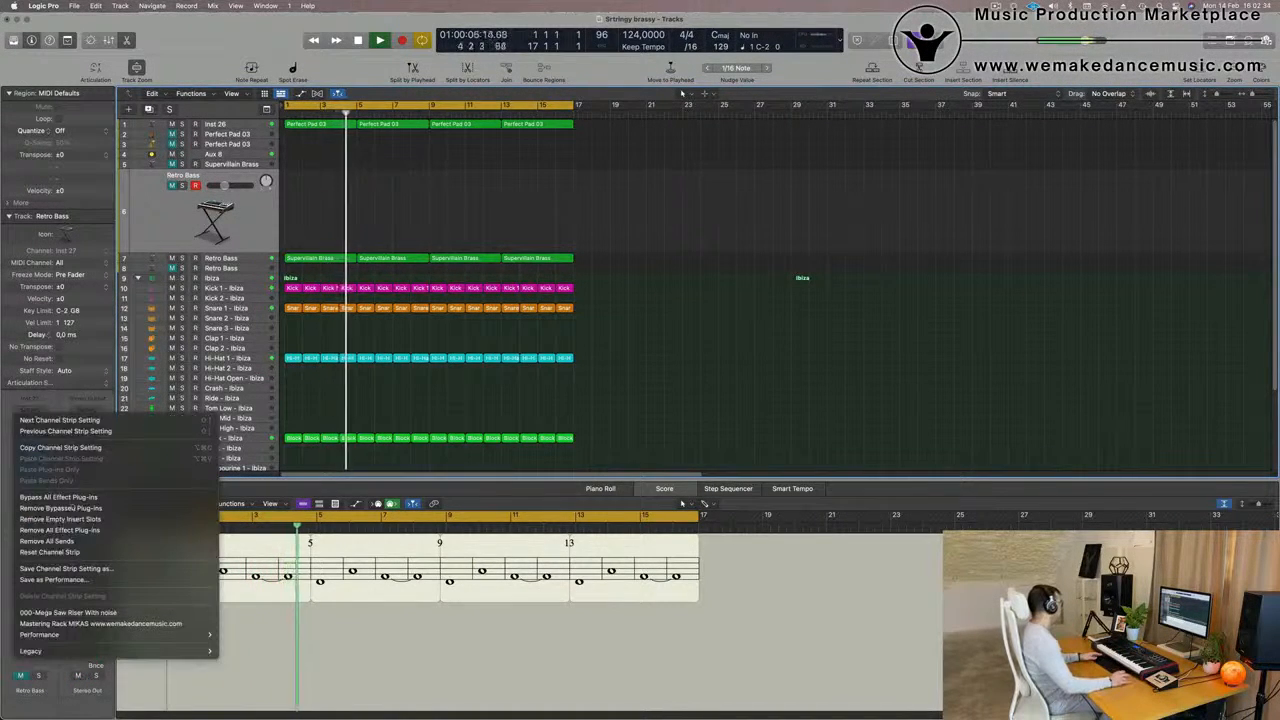
pyautogui.click(48, 430)
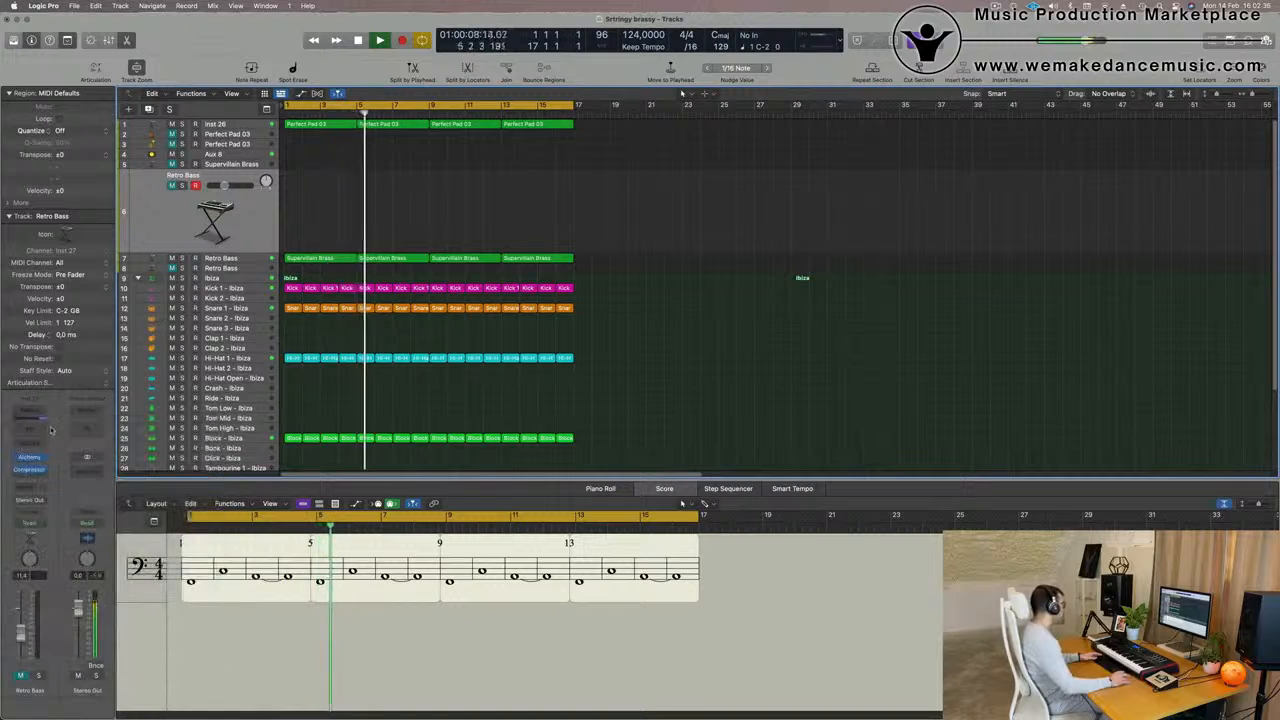
# Insert an Arpeggiator MIDI effect on track 6 and copy the first Supervillain Brass region from track 7 onto it
pyautogui.click(38, 443)
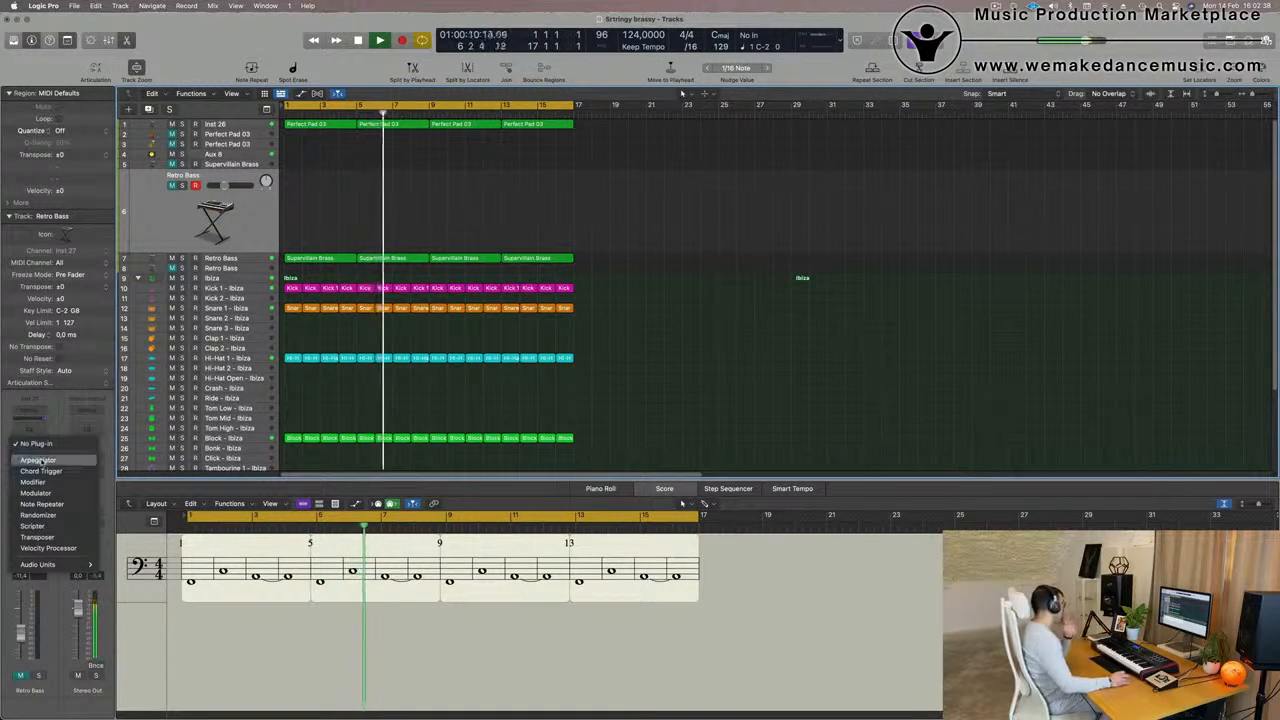
pyautogui.click(38, 460)
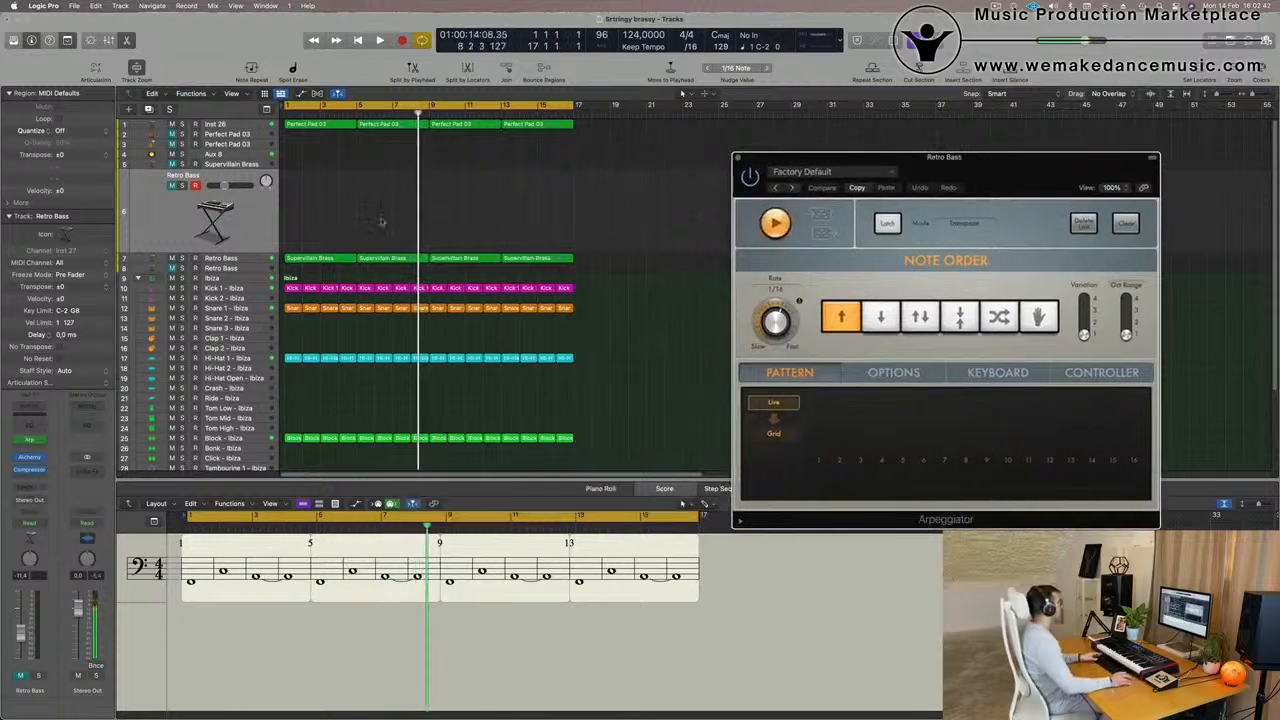
pyautogui.moveTo(322, 258); pyautogui.dragTo(318, 210)
# Duplicate the three notes of the copied Supervillain Brass region one octave higher in the piano roll
pyautogui.doubleClick(337, 177)
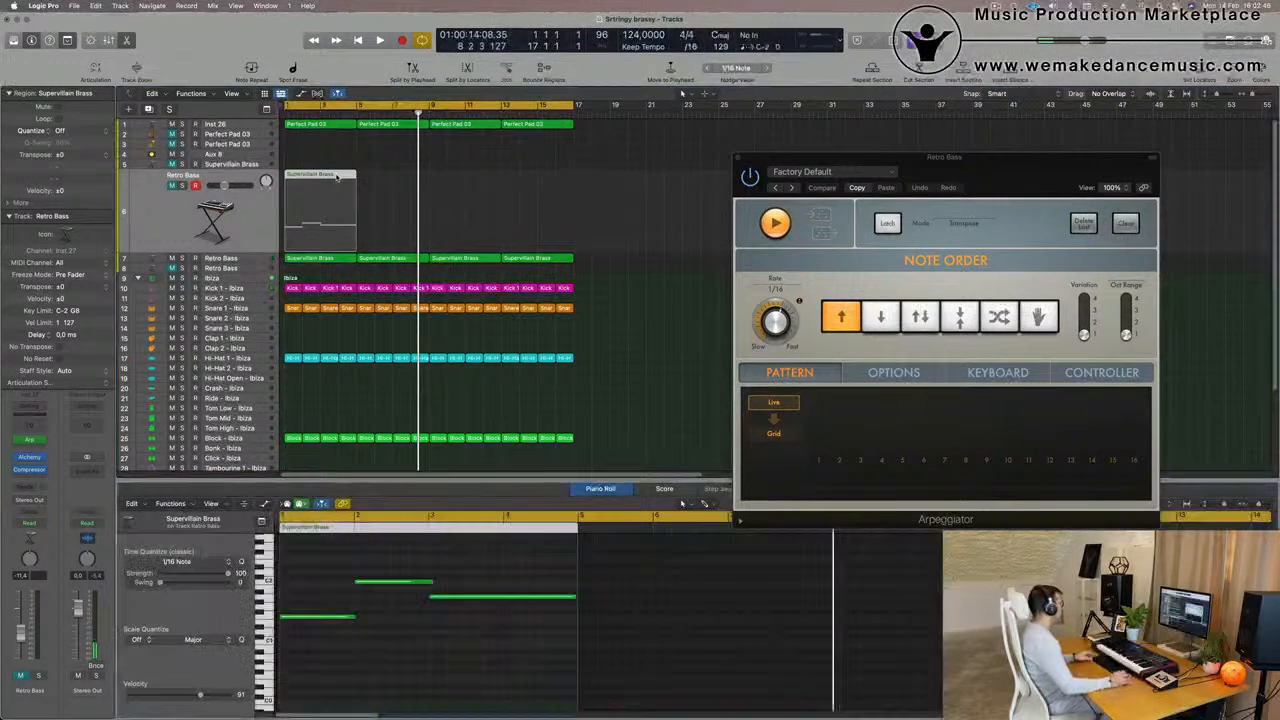
pyautogui.moveTo(324, 573); pyautogui.dragTo(533, 700)
pyautogui.scroll(4, 450, 677)
pyautogui.scroll(-2, 398, 663)
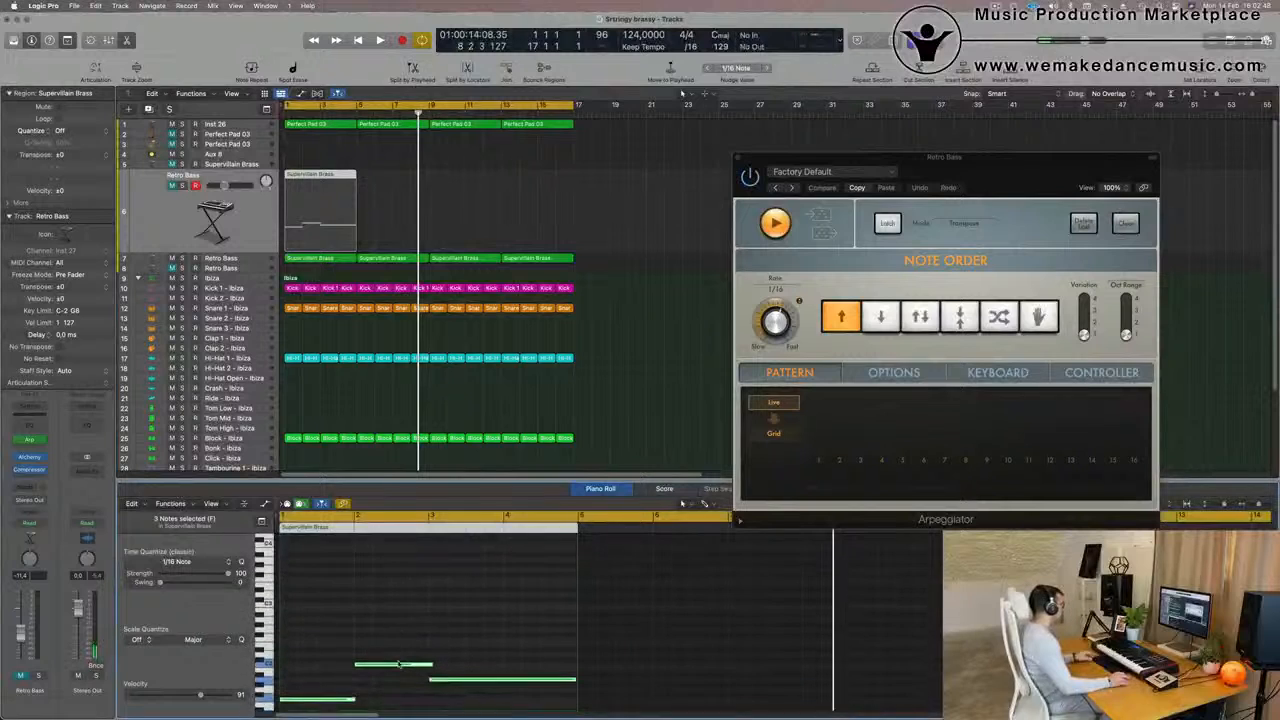
pyautogui.moveTo(322, 702); pyautogui.dragTo(326, 649)
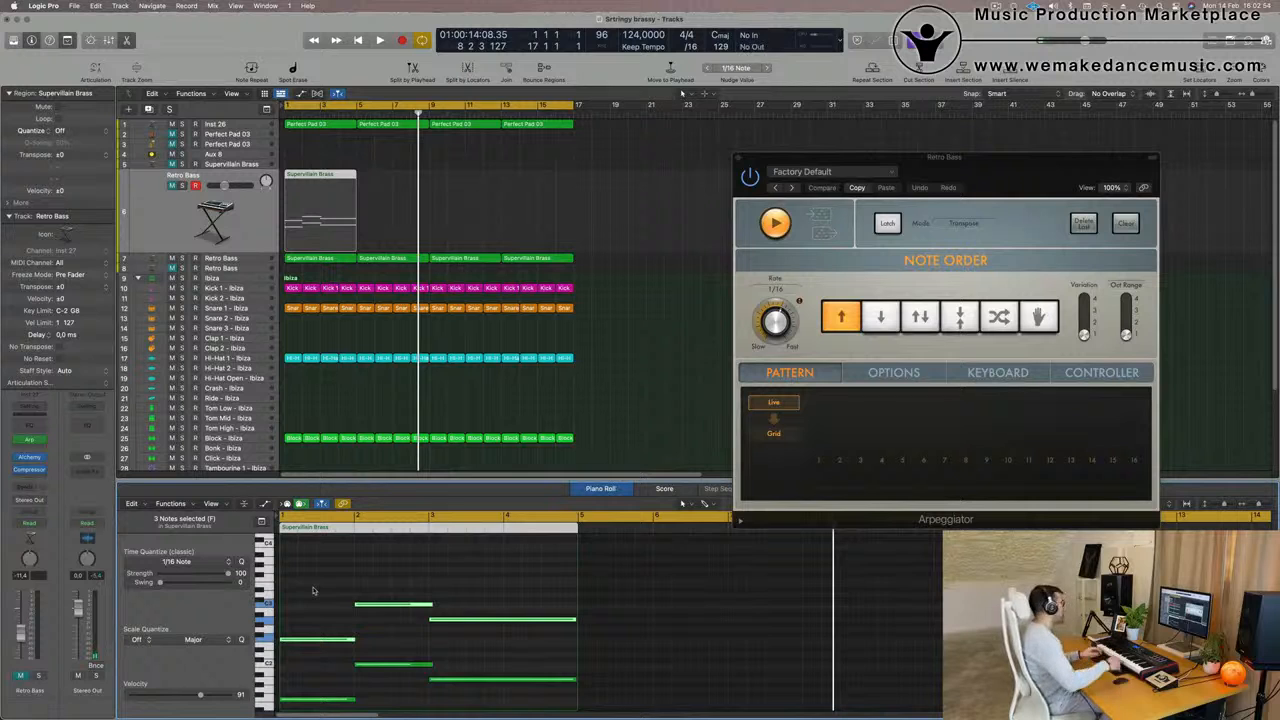
# Unmute the Retro Bass on track 6, lower its volume to -12.0 dB and audition it with the Arpeggiator
pyautogui.click(611, 188)
pyautogui.click(331, 215)
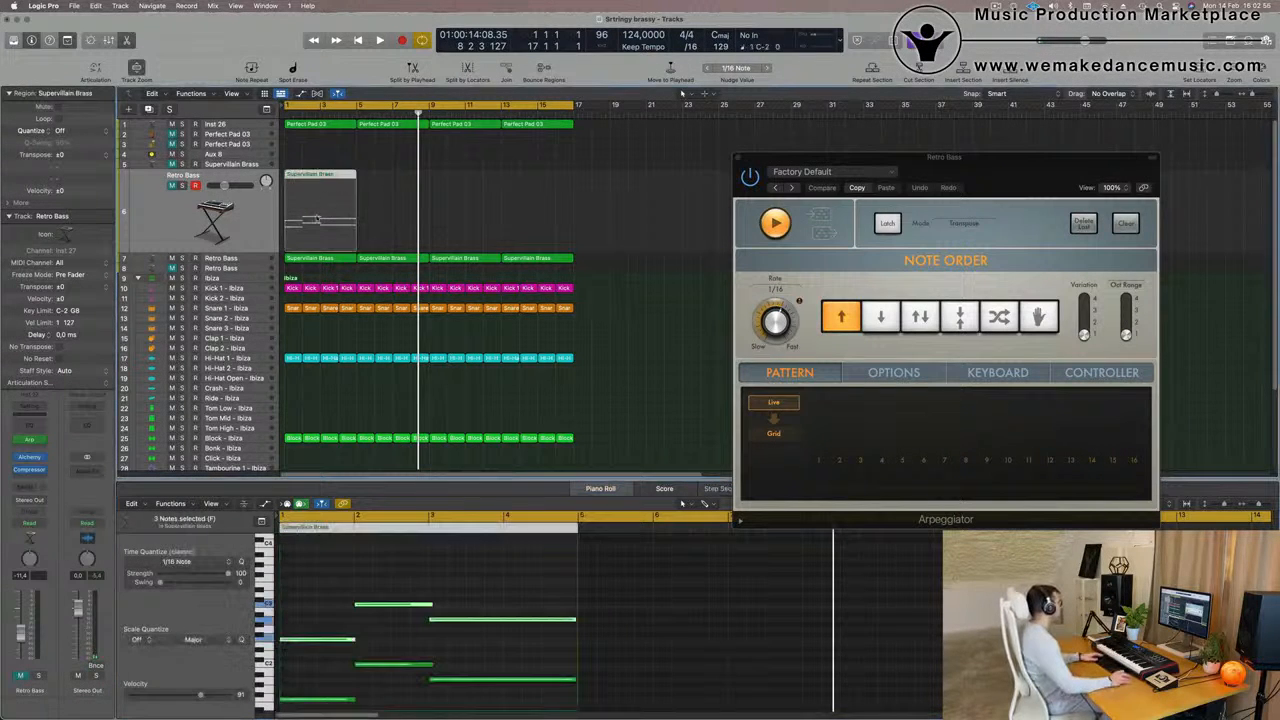
pyautogui.press('space')
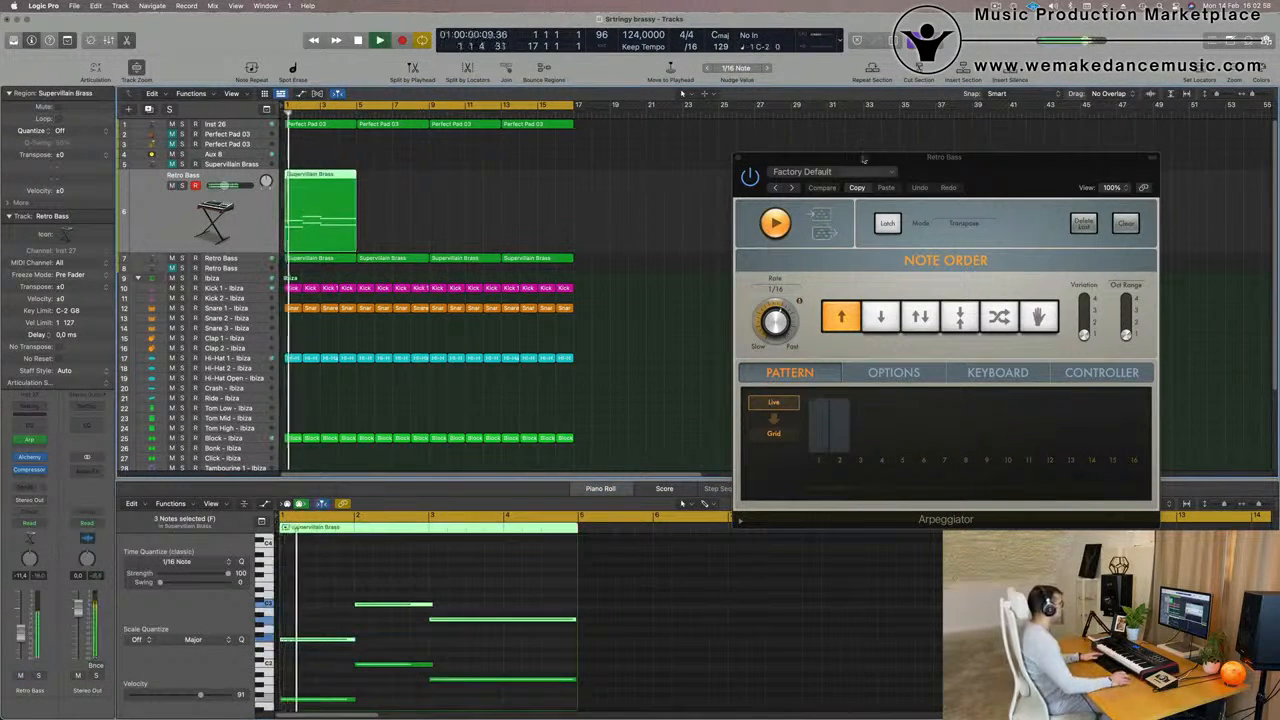
pyautogui.moveTo(973, 170); pyautogui.dragTo(855, 151)
pyautogui.press('space')
pyautogui.click(194, 229)
pyautogui.press('space')
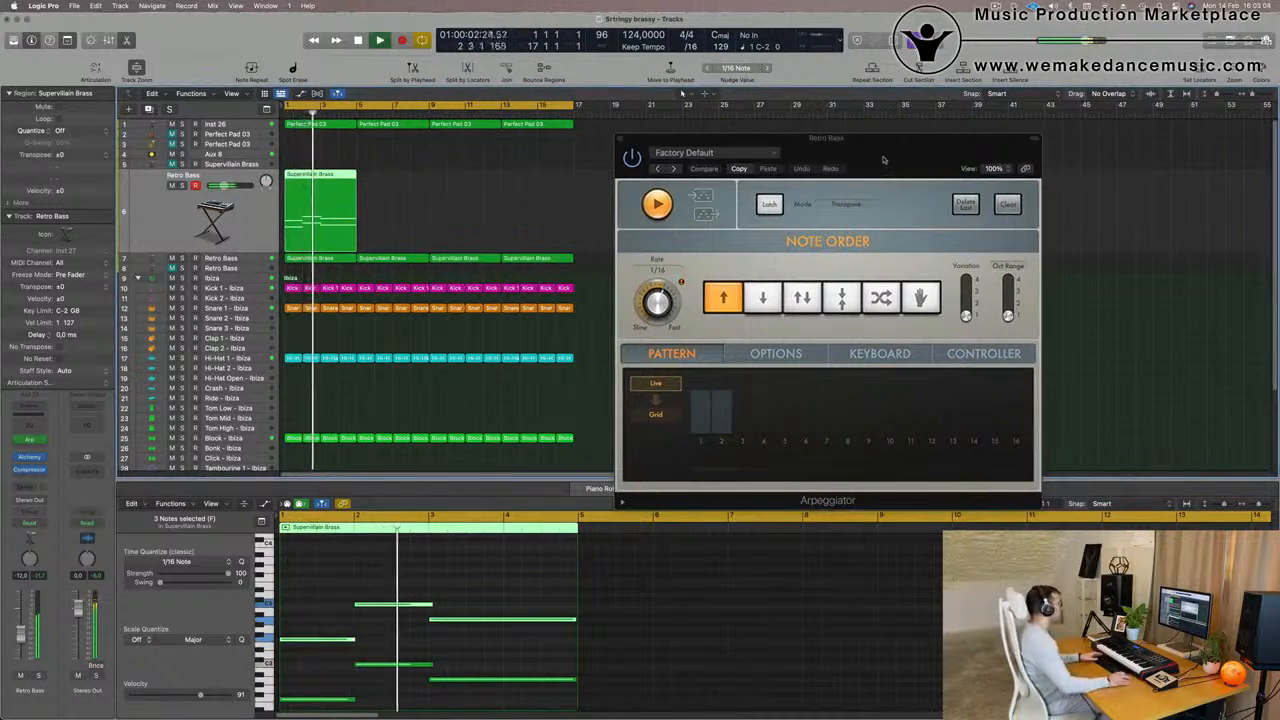
pyautogui.moveTo(858, 156); pyautogui.dragTo(821, 174)
pyautogui.click(583, 156)
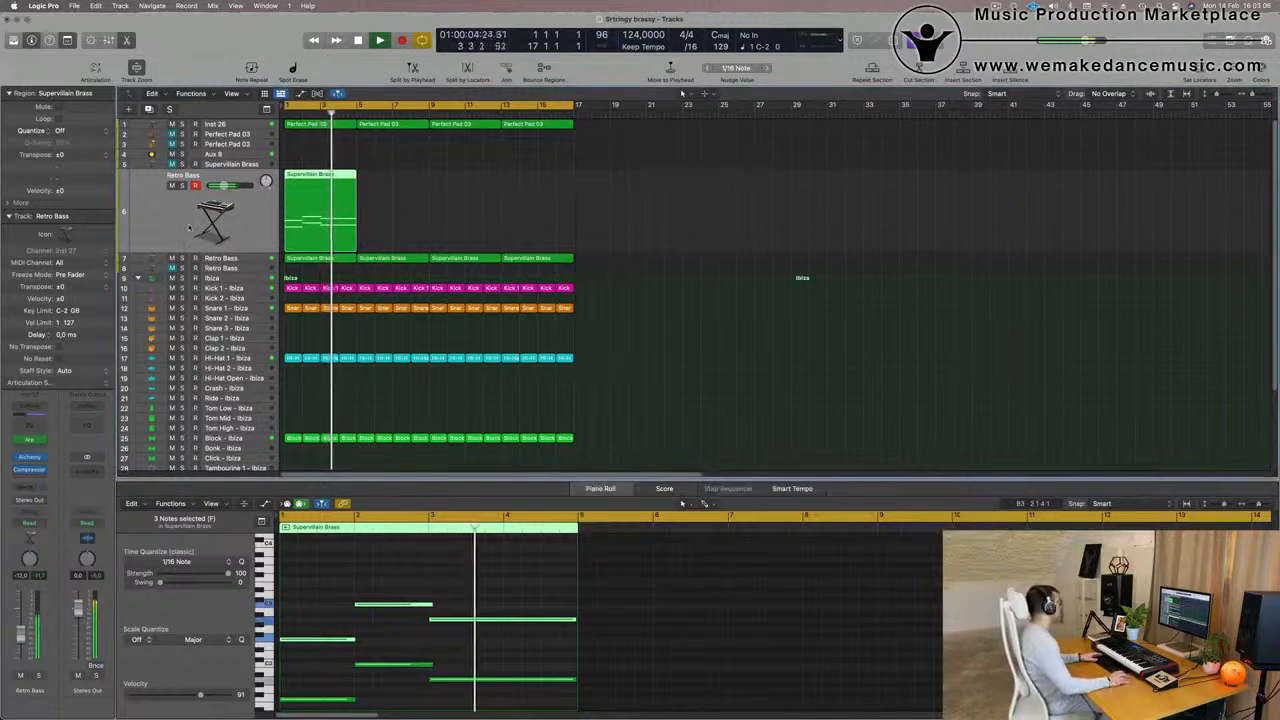
# Transpose all six notes of track 6's Supervillain Brass region up one octave and replay it from the start
pyautogui.press('Return')
pyautogui.press('space')
pyautogui.click(337, 600)
pyautogui.press('super+a')
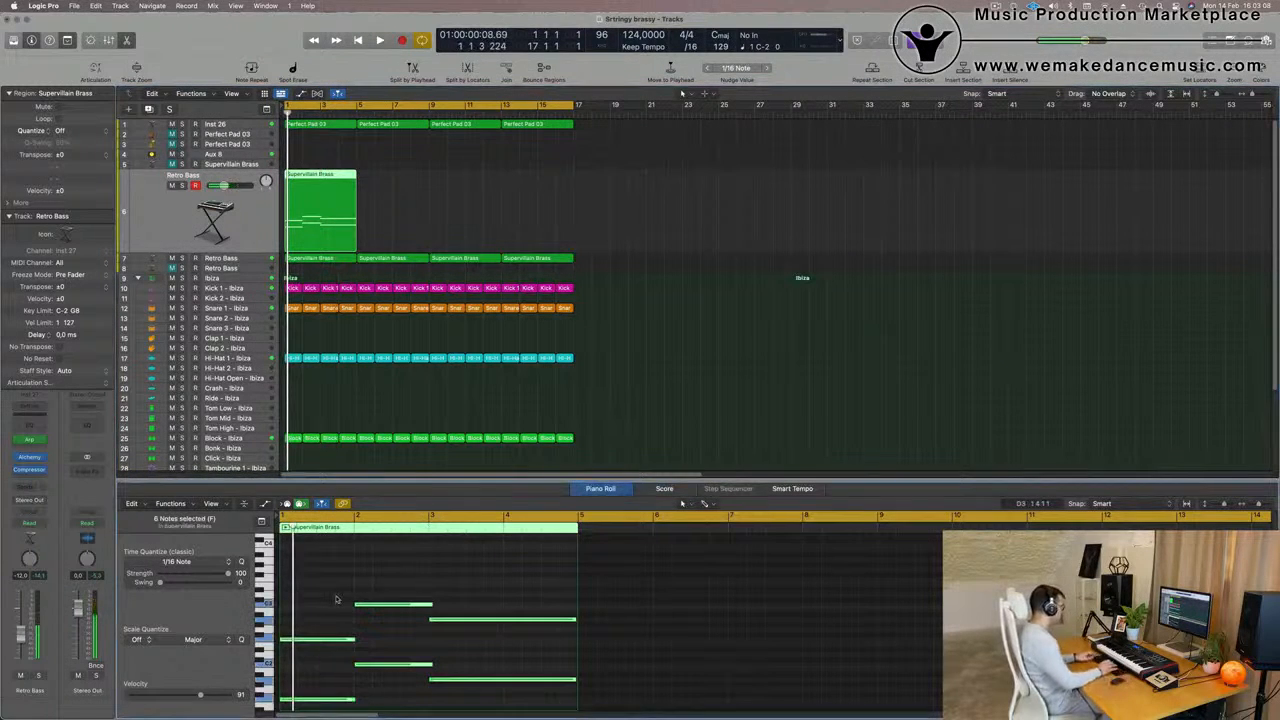
pyautogui.hotkey('alt', 'shift', 'Up')
pyautogui.press('space')
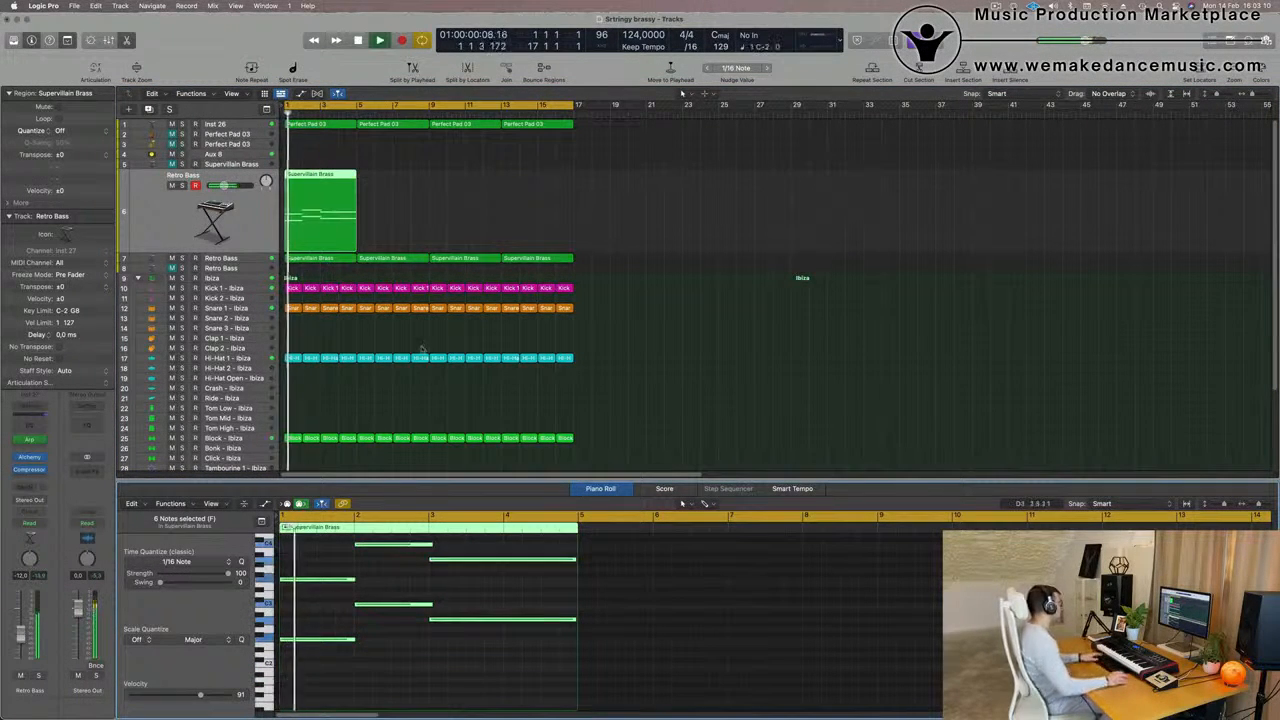
# Lower the Retro Bass volume on track 6 to -15.0 dB and restart playback
pyautogui.click(200, 213)
pyautogui.press('space')
pyautogui.press('space')
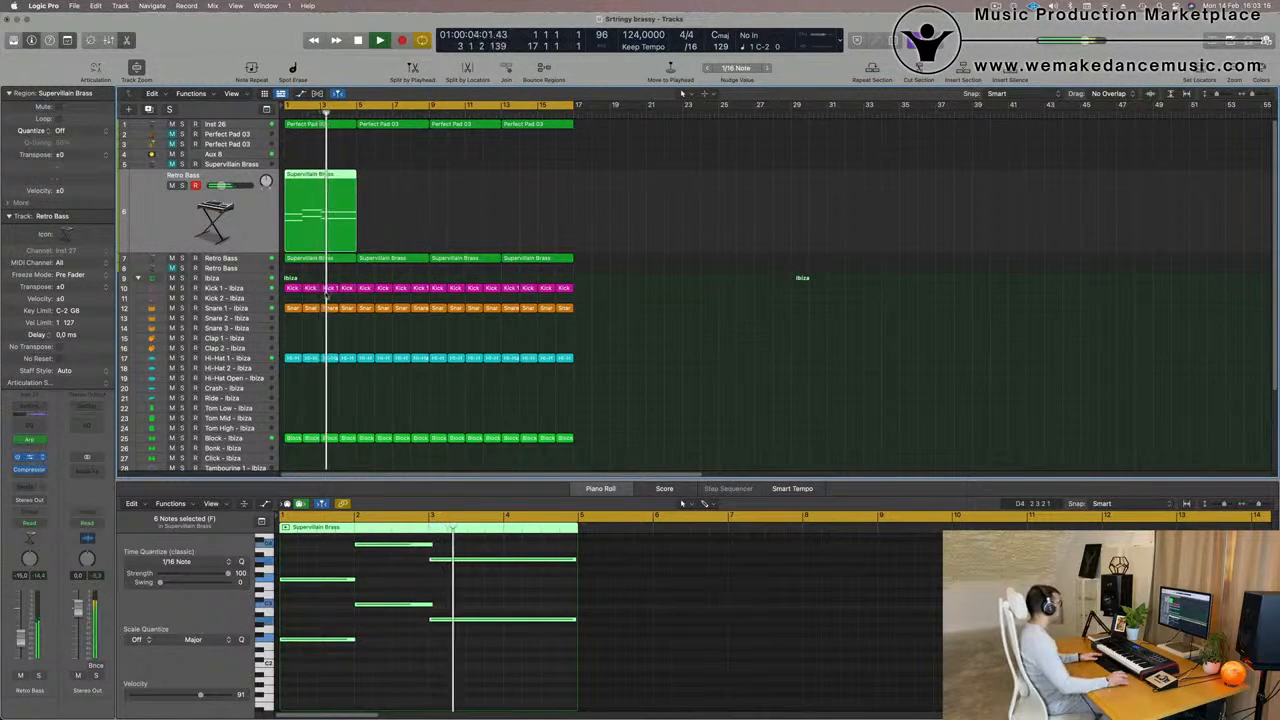
# Open the Retro Bass's Alchemy instrument and repeat the Supervillain Brass region on track 6 three times, filling the cycle range
pyautogui.click(30, 457)
pyautogui.moveTo(541, 157); pyautogui.dragTo(774, 158)
pyautogui.press('space')
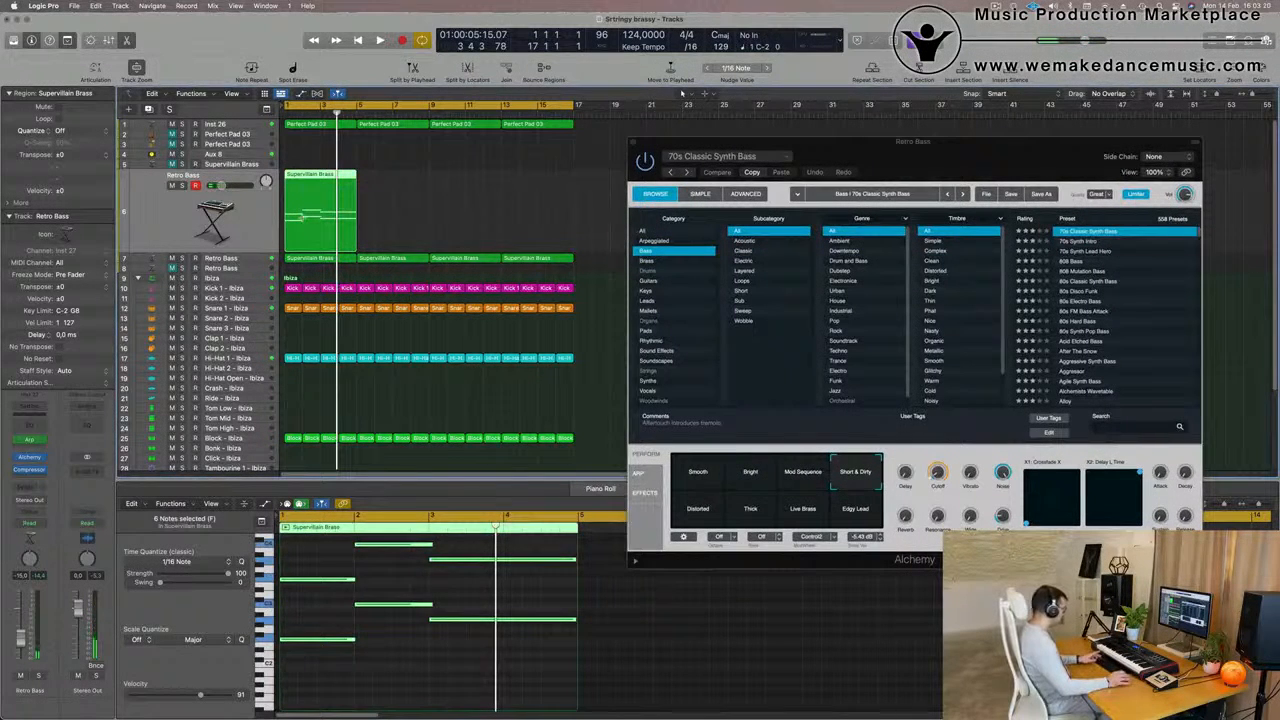
pyautogui.press('super+r')
pyautogui.press('super+r')
pyautogui.press('super+r')
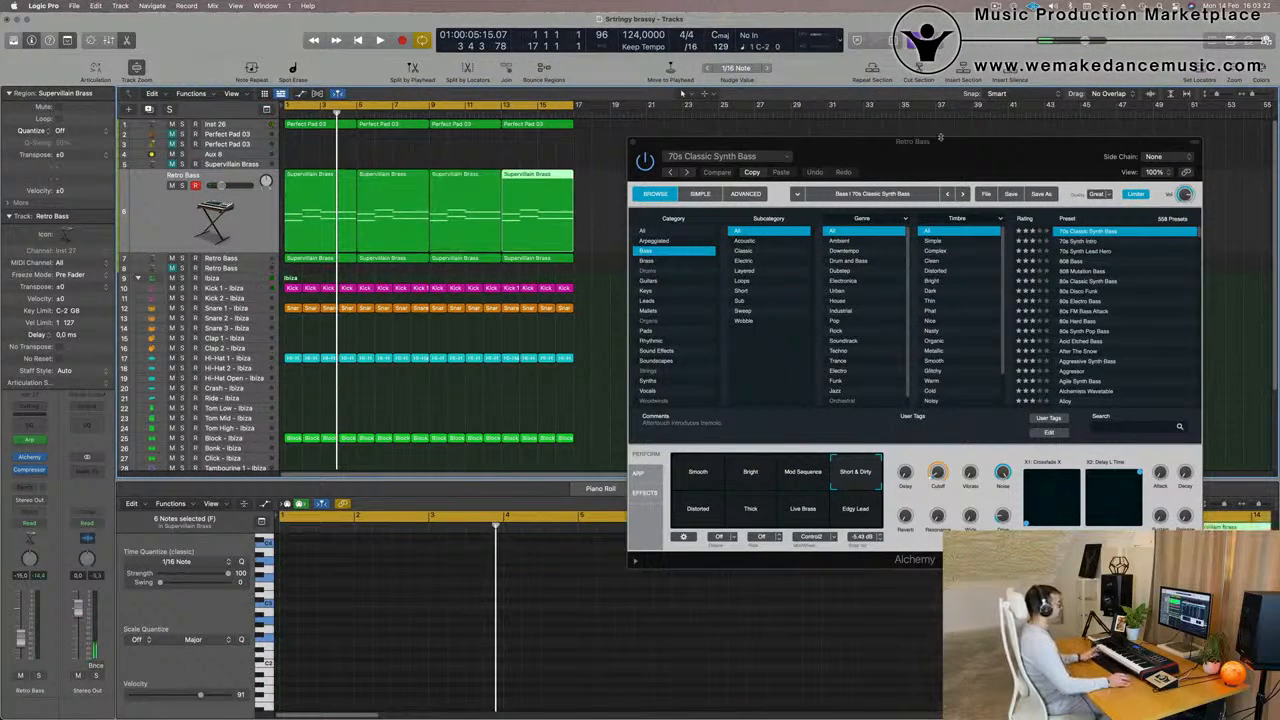
# Raise the Cutoff slightly on Alchemy's 70s Classic Synth Bass preset during playback and close the instrument window
pyautogui.moveTo(927, 155); pyautogui.dragTo(1010, 86)
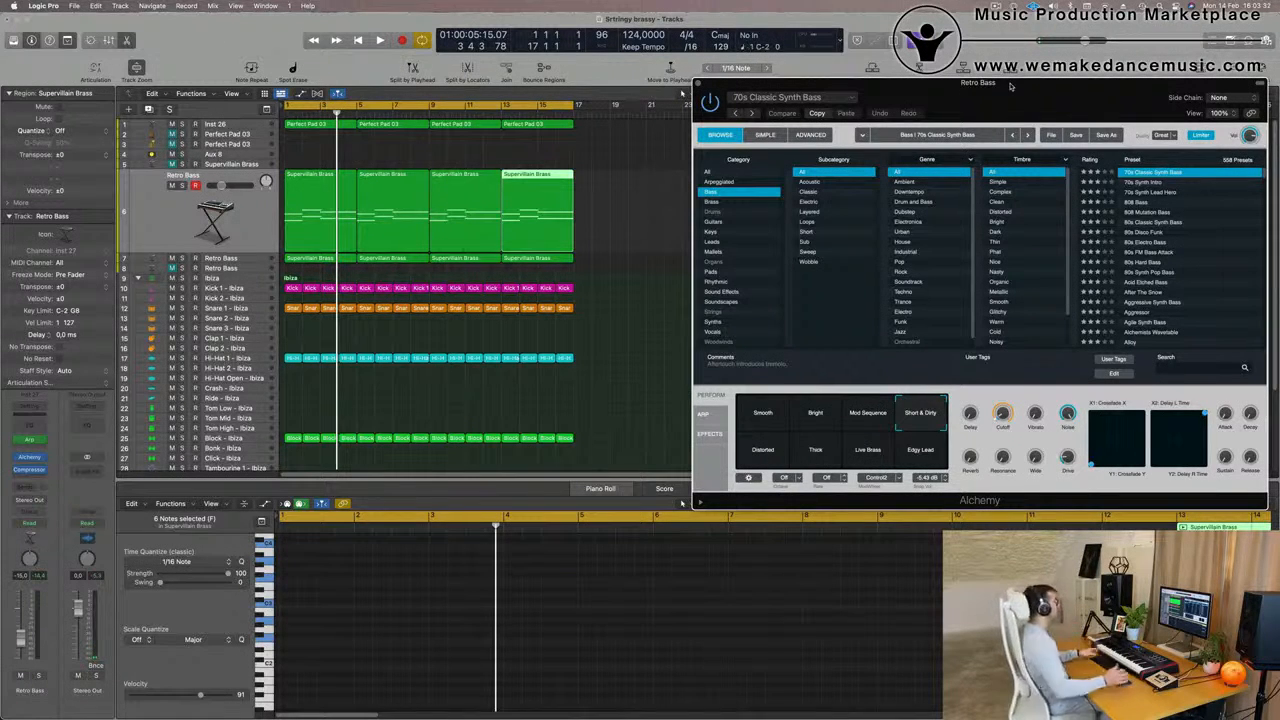
pyautogui.press('space')
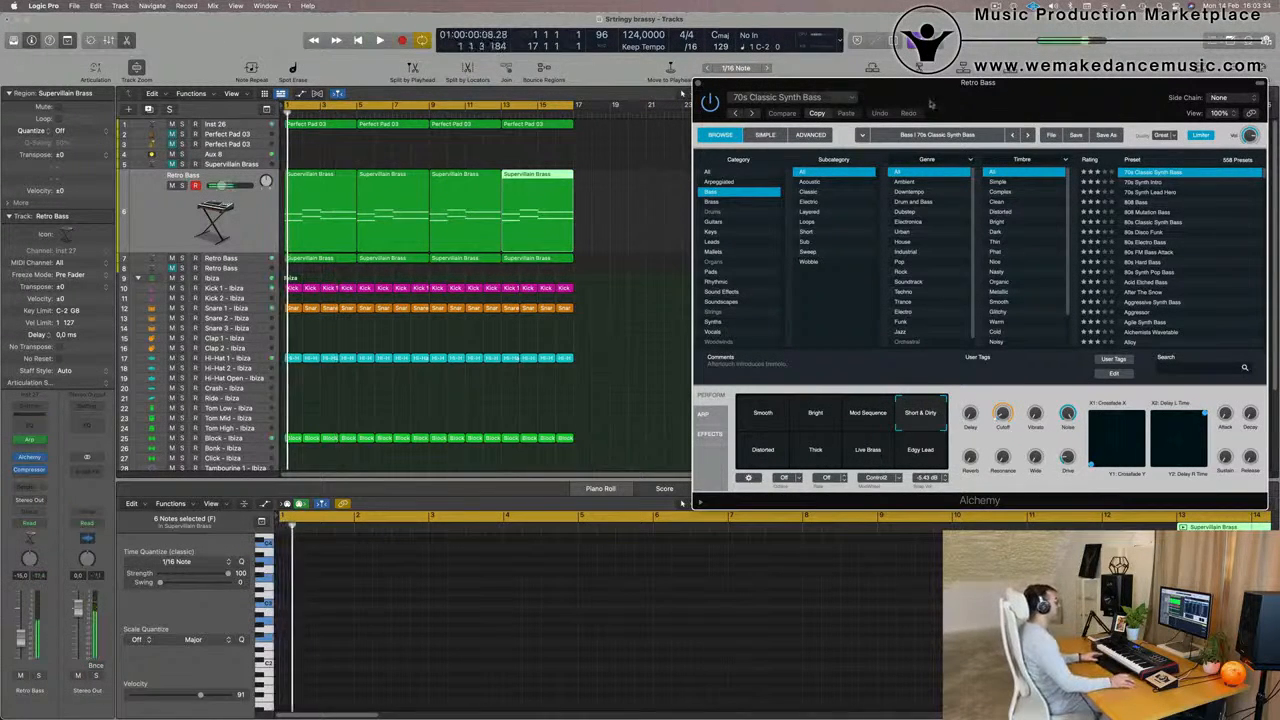
pyautogui.moveTo(1041, 91); pyautogui.dragTo(997, 108)
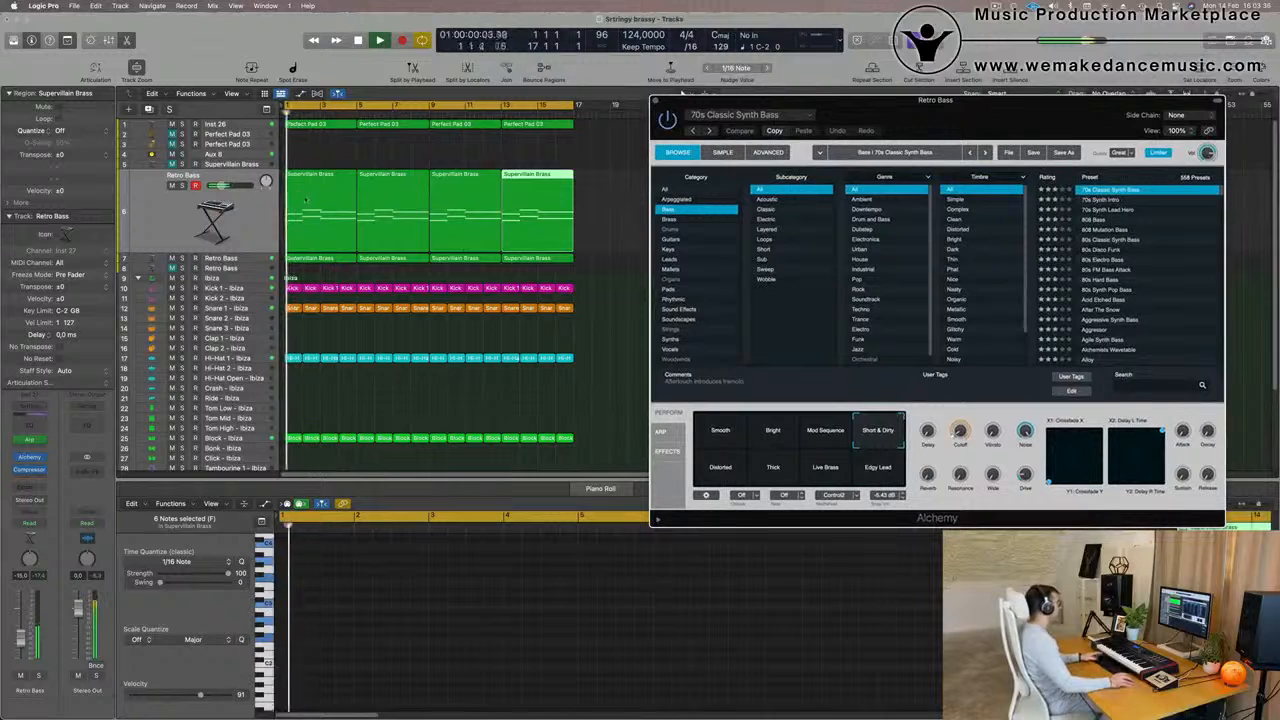
pyautogui.click(161, 231)
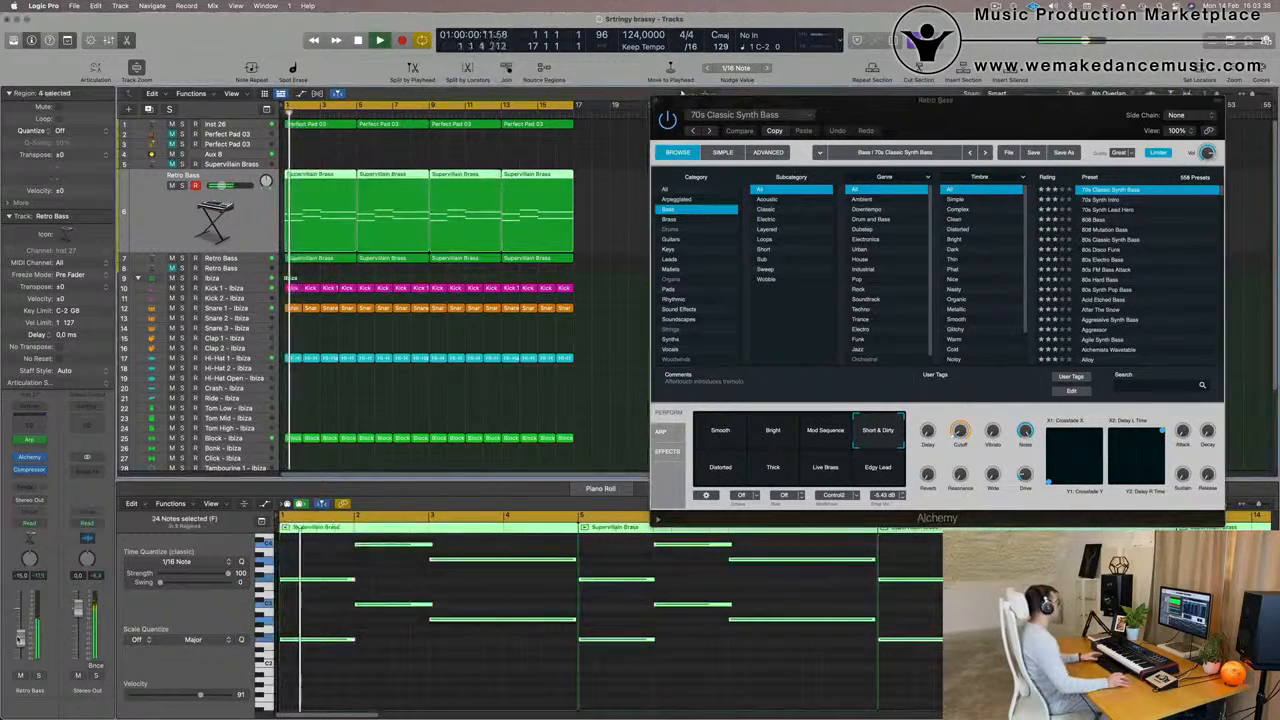
pyautogui.moveTo(960, 432); pyautogui.dragTo(959, 421)
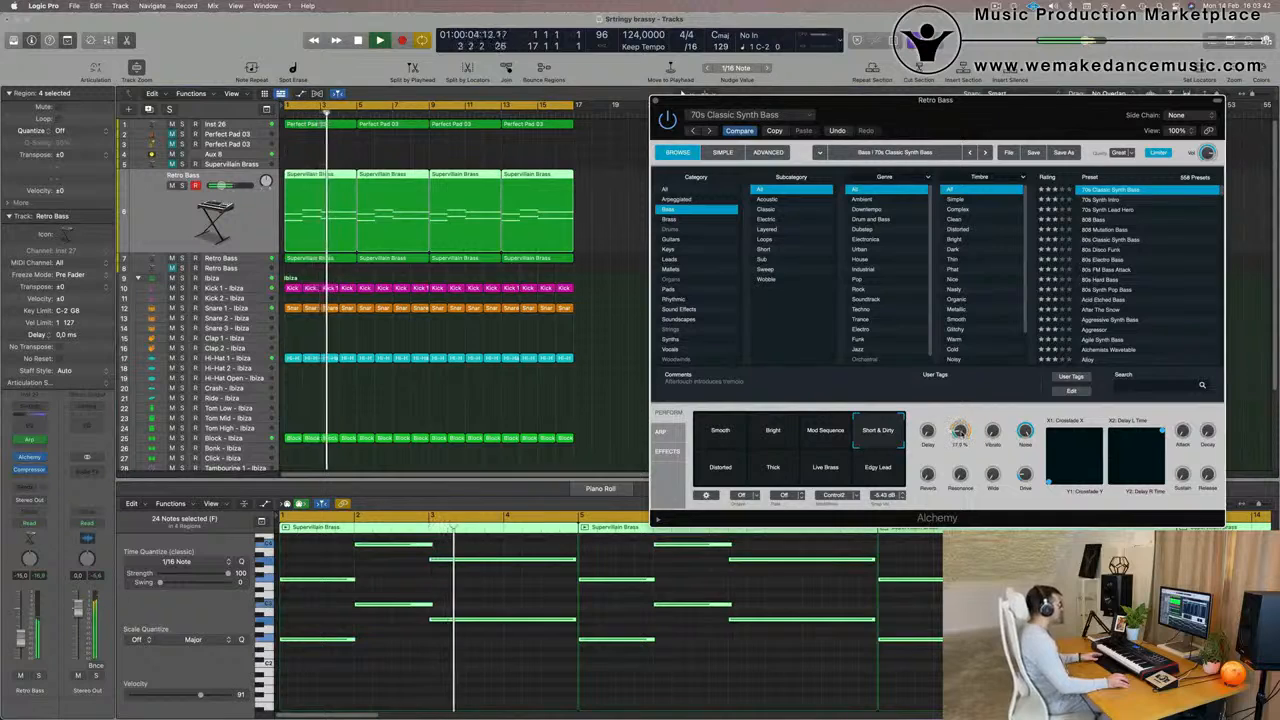
pyautogui.press('Return')
pyautogui.moveTo(666, 107); pyautogui.dragTo(511, 193)
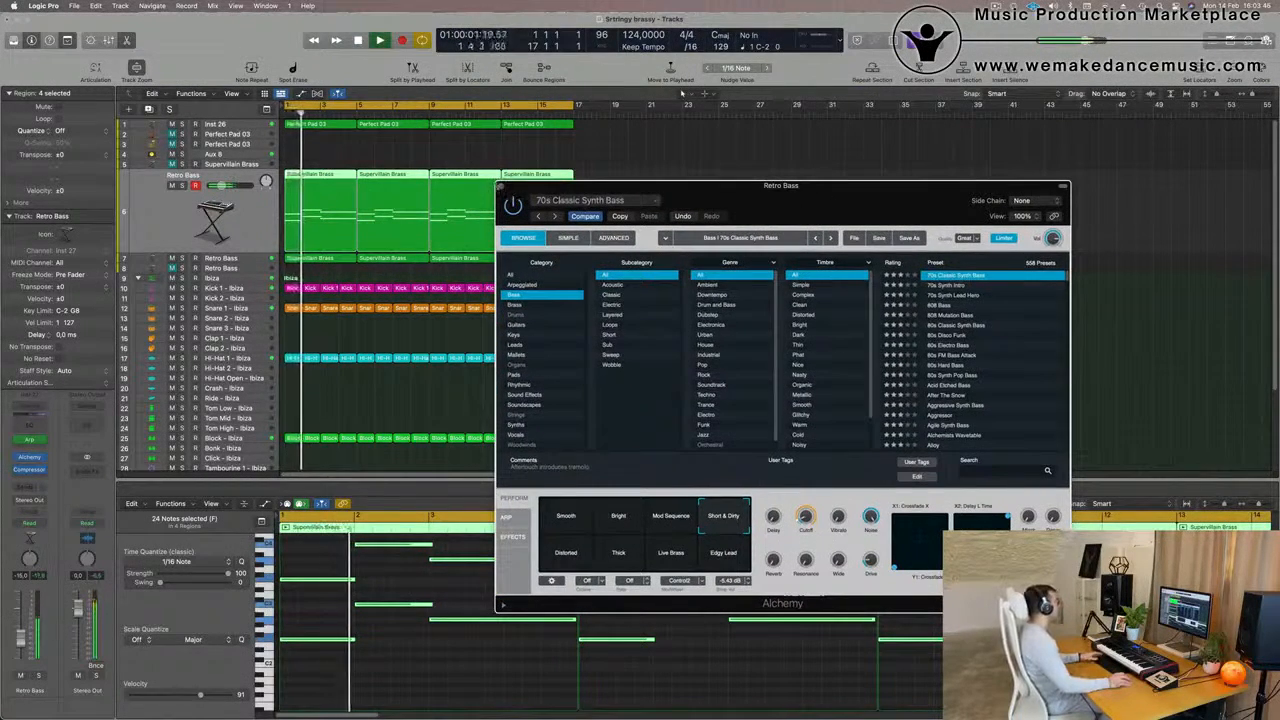
pyautogui.click(501, 186)
# Copy the first Supervillain Brass region from track 6 to Perfect Pad 03 on track 2 and transpose its notes up one octave
pyautogui.scroll(1, 498, 230)
pyautogui.scroll(-1, 498, 229)
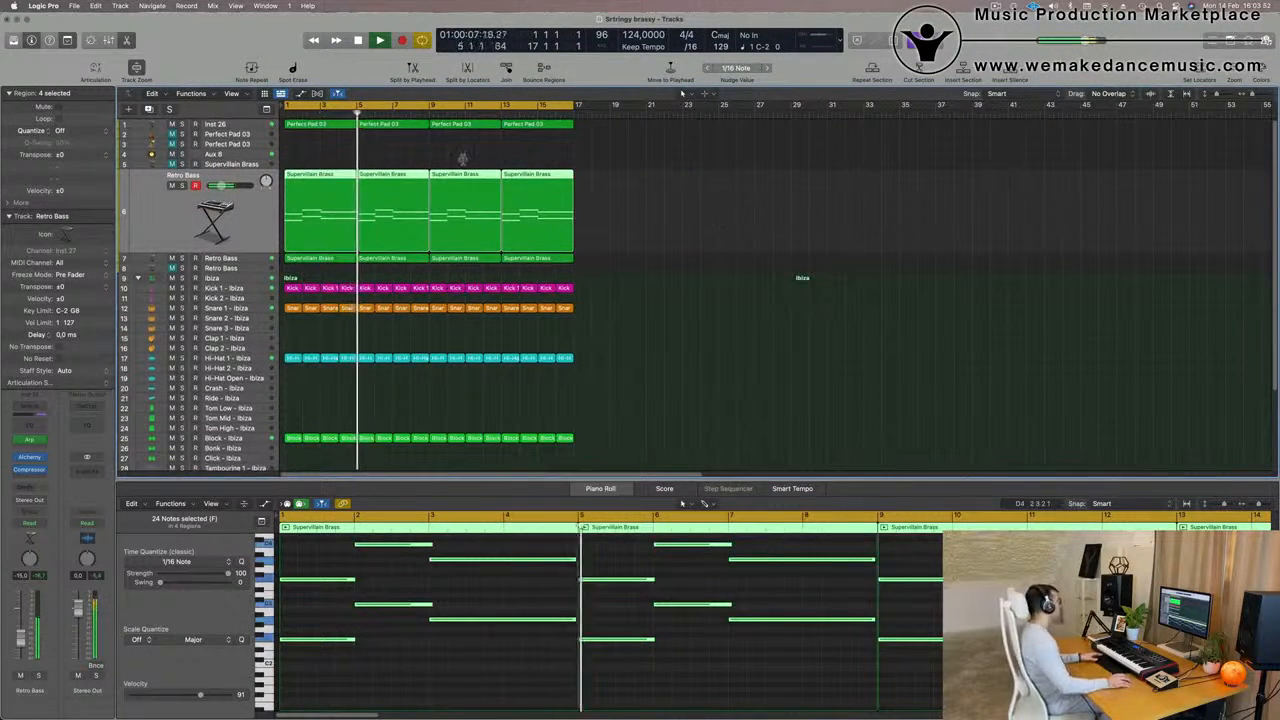
pyautogui.click(326, 175)
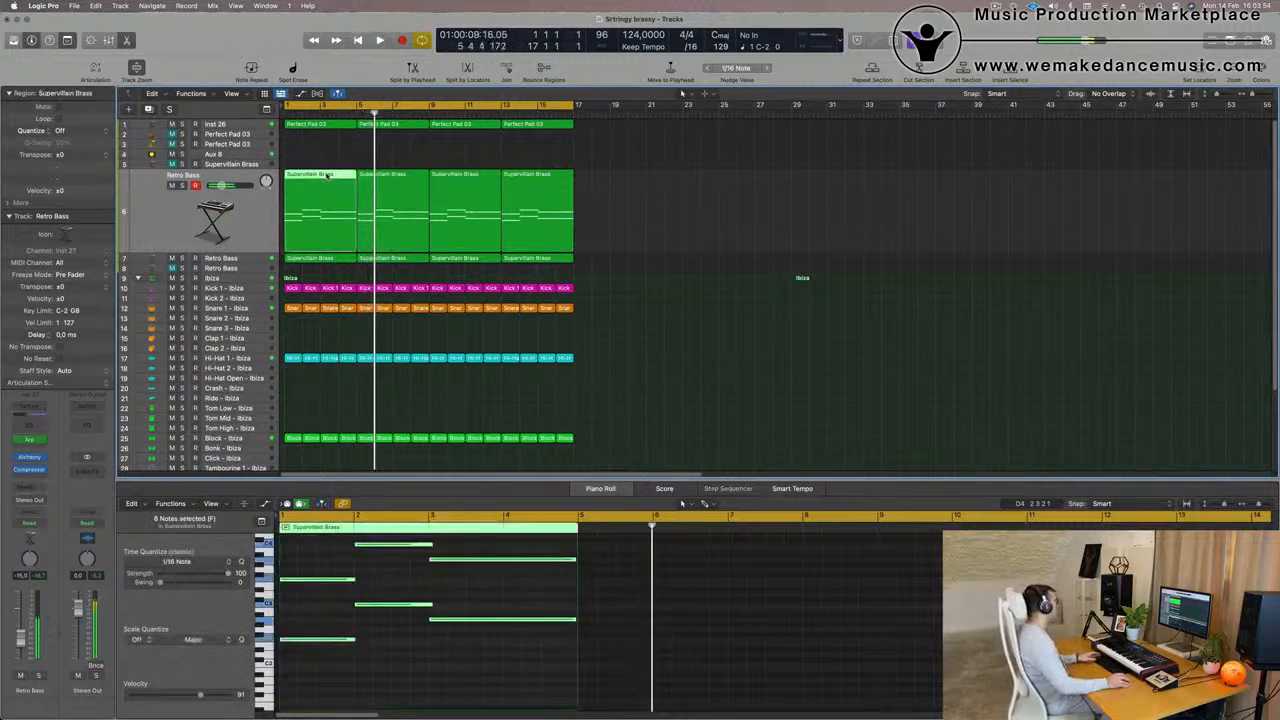
pyautogui.moveTo(326, 175); pyautogui.dragTo(323, 146)
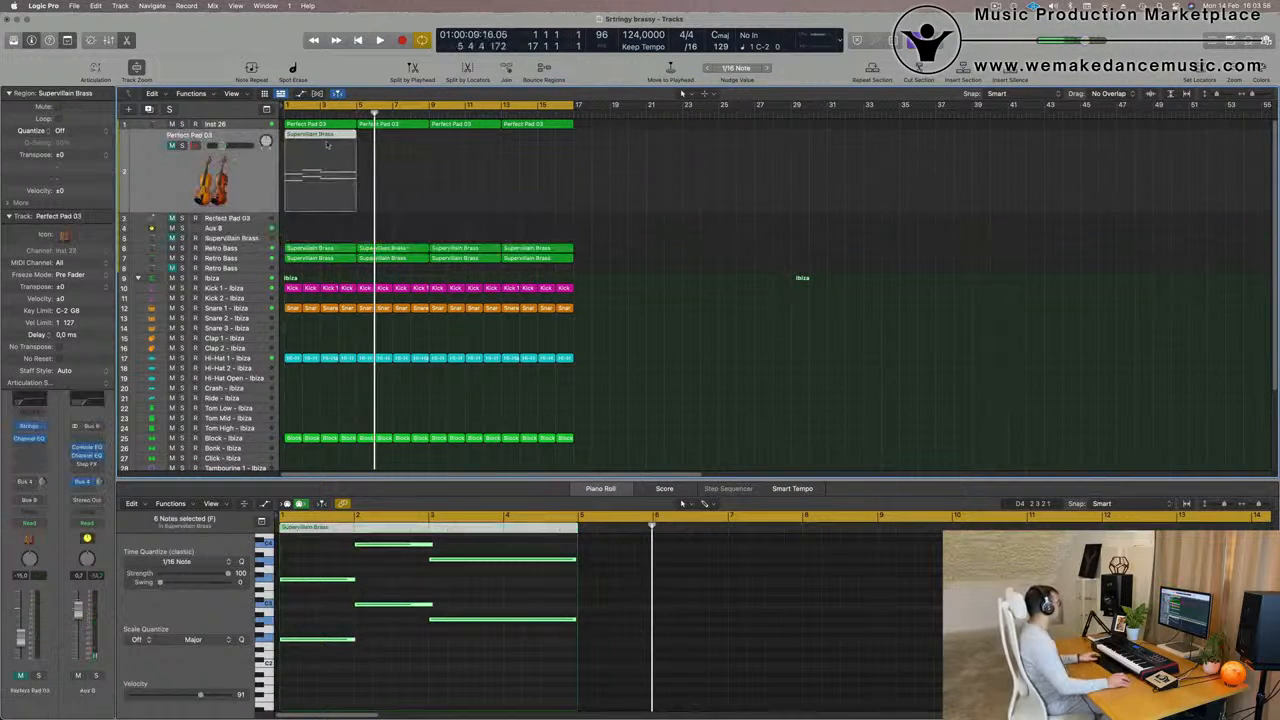
pyautogui.click(347, 592)
pyautogui.press('super+a')
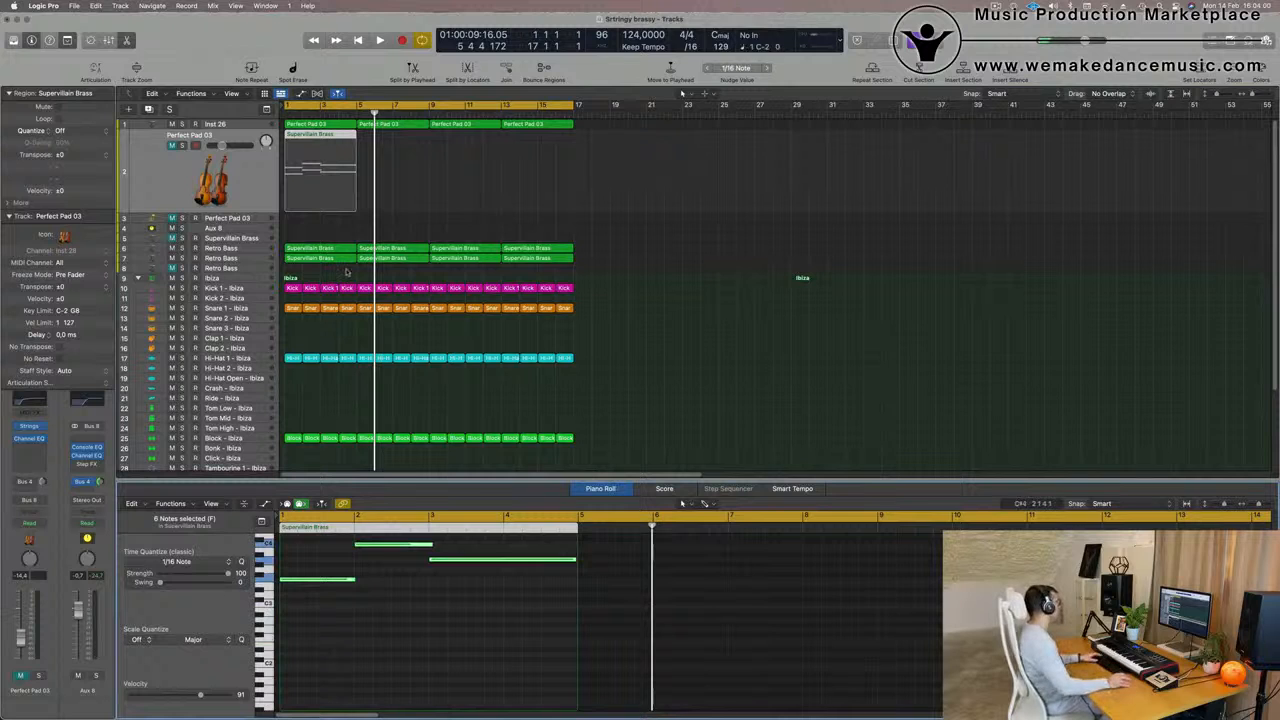
# Unmute Perfect Pad 03 on track 2, activate its Bus 4 send and play the song from the beginning
pyautogui.click(164, 184)
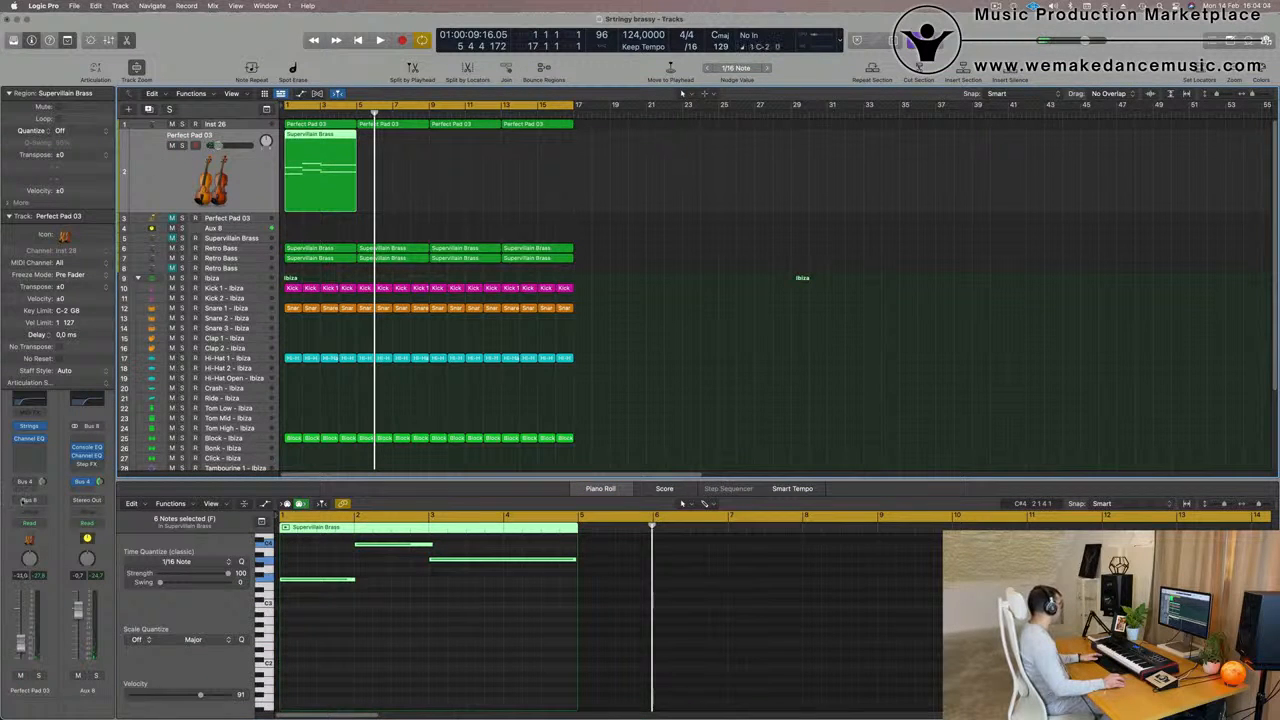
pyautogui.click(42, 481)
pyautogui.press('Return')
pyautogui.press('space')
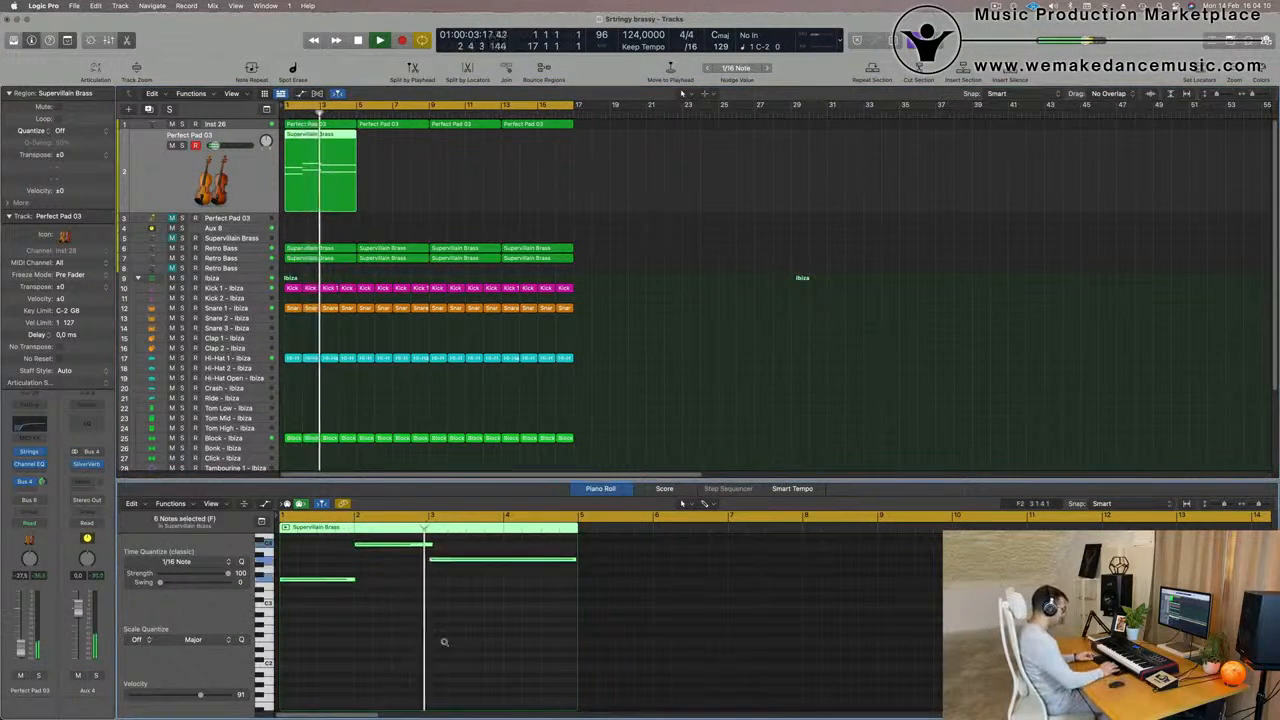
# Compare the string notes on track 2 one and two octaves lower during playback, settling on one octave lower
pyautogui.hotkey('alt', 'shift', 'Down')
pyautogui.press('Return')
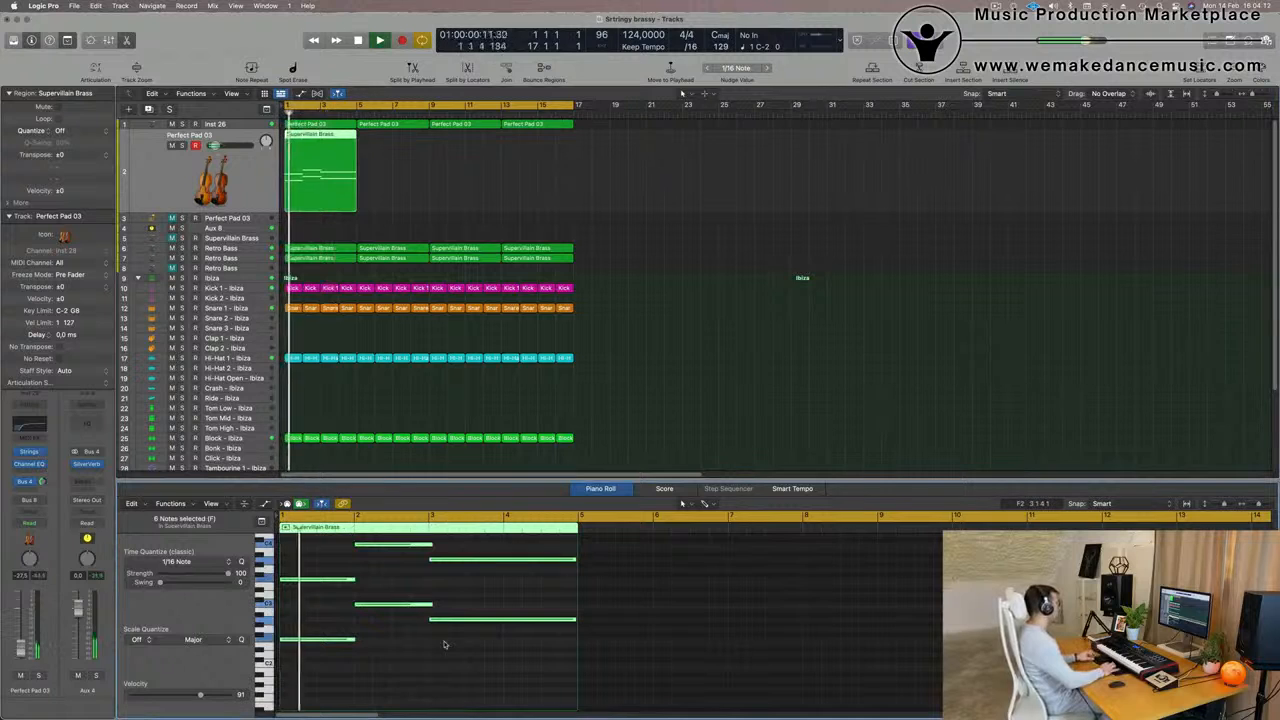
pyautogui.hotkey('alt', 'shift', 'Down')
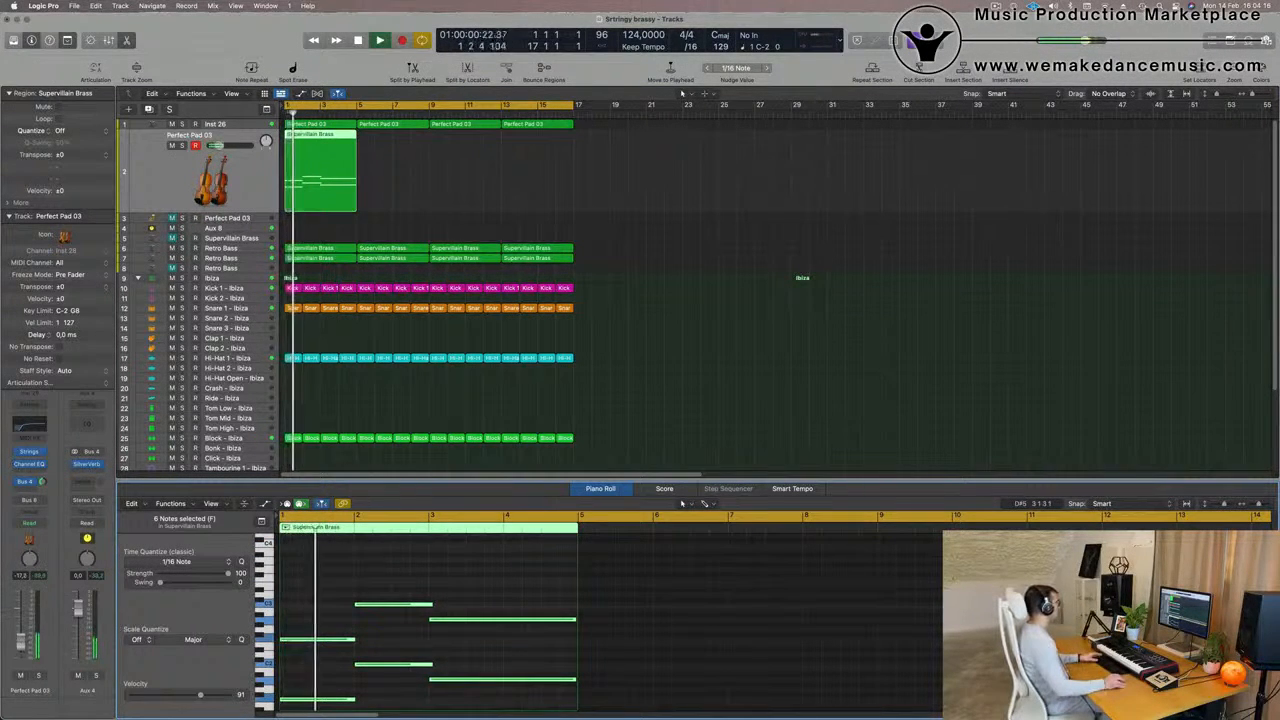
pyautogui.hotkey('alt', 'shift', 'Up')
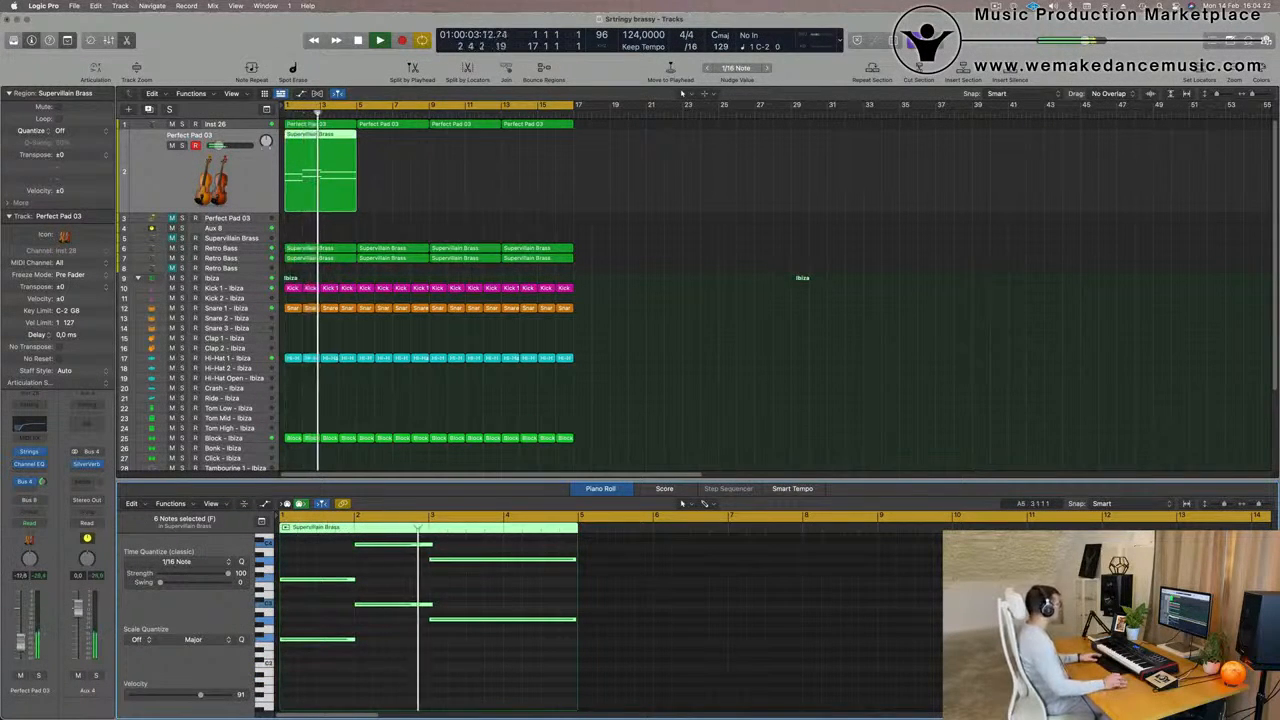
pyautogui.press('space')
pyautogui.press('space')
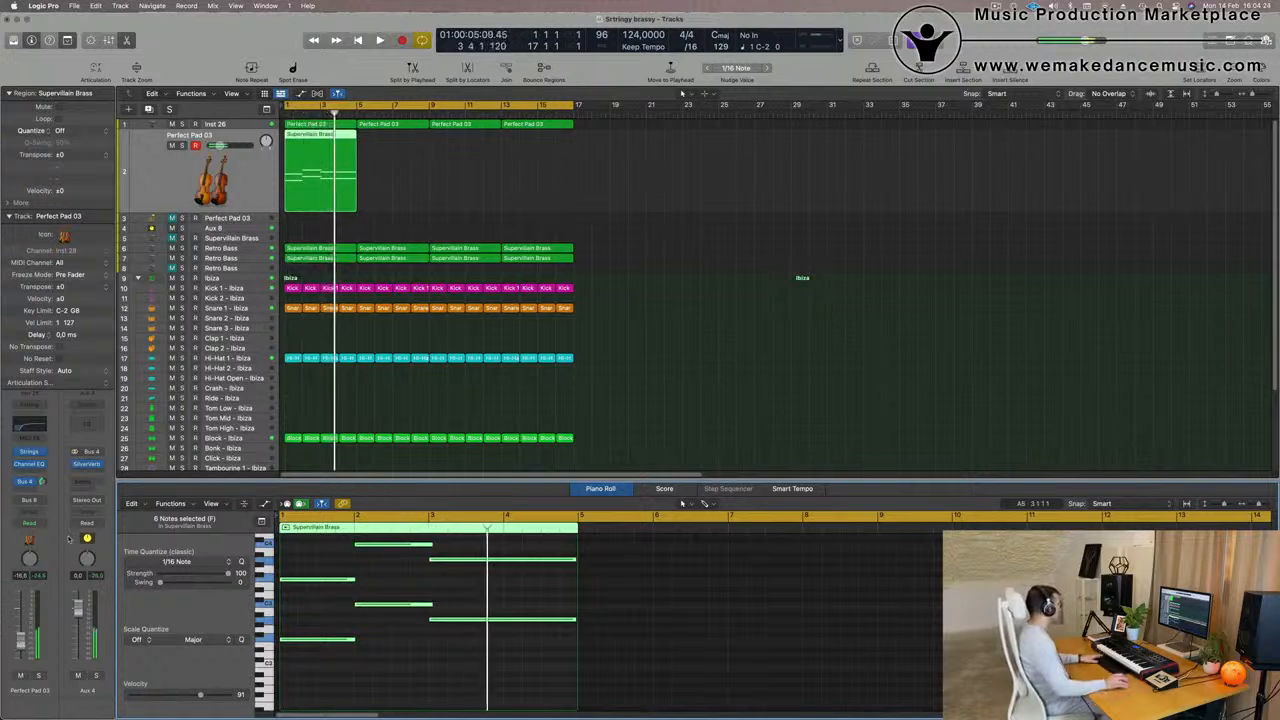
# Repeat the Supervillain Brass region on track 2 three times, filling the cycle range, and deselect the regions
pyautogui.moveTo(448, 178); pyautogui.dragTo(317, 193)
pyautogui.press('super+r')
pyautogui.press('super+r')
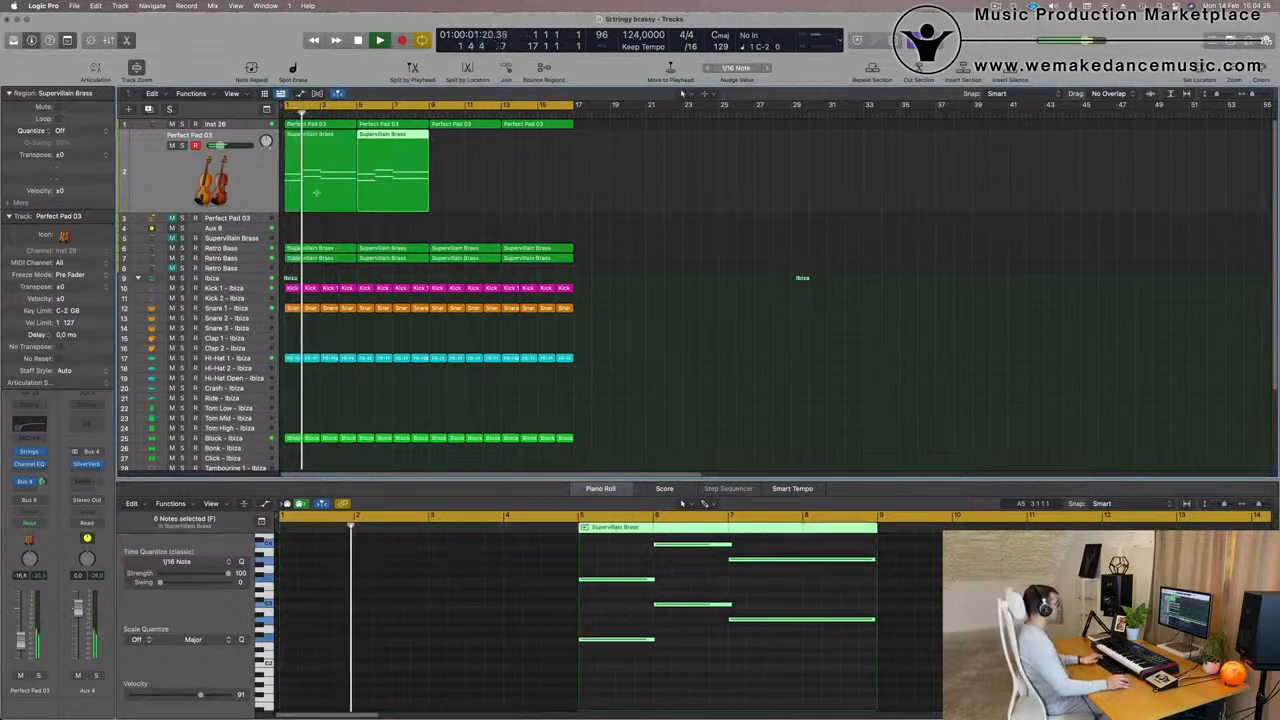
pyautogui.click(596, 191)
pyautogui.click(491, 176)
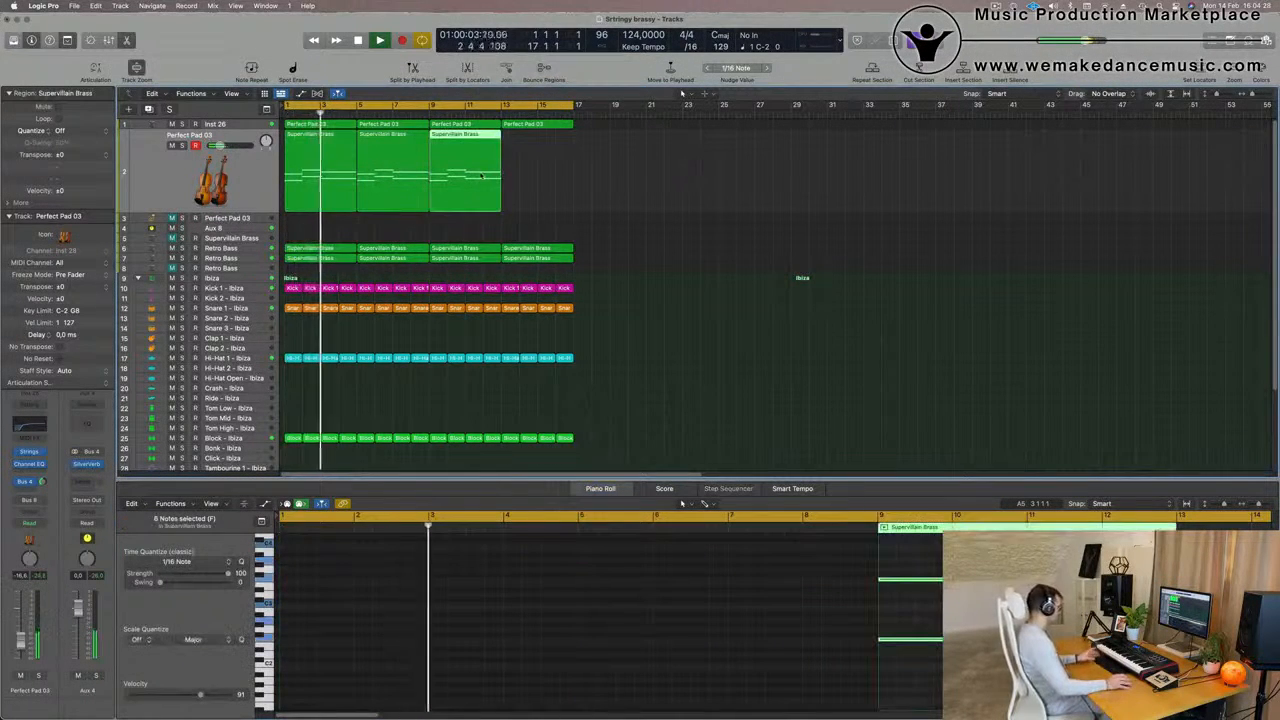
pyautogui.press('super+r')
pyautogui.click(694, 191)
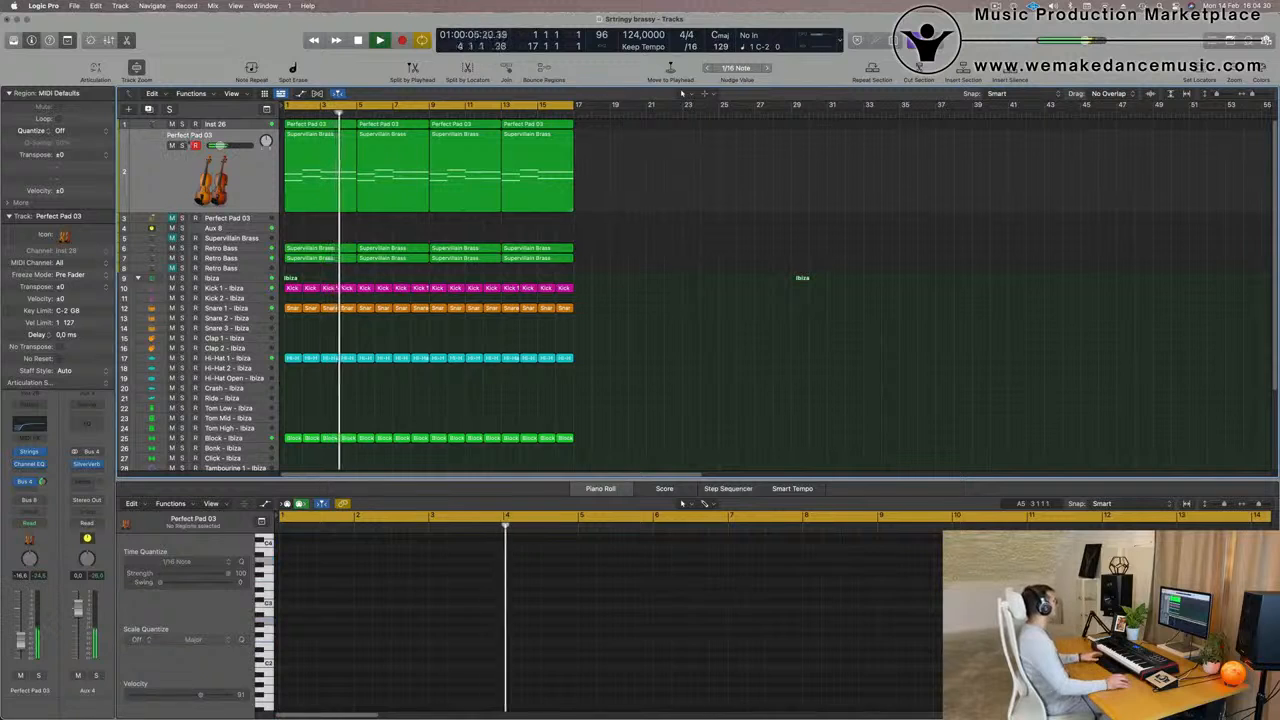
# Select all regions on track 2 and adjust the Bus 4 send level while replaying from the beginning
pyautogui.click(157, 199)
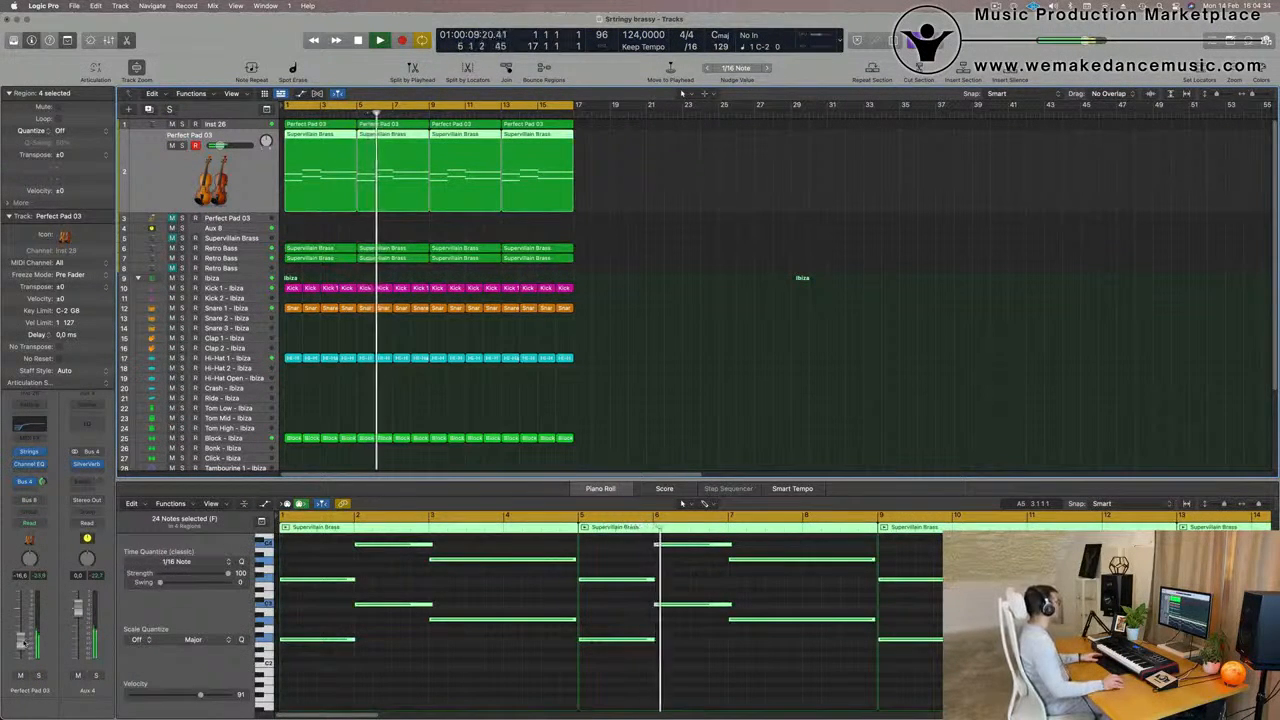
pyautogui.click(668, 174)
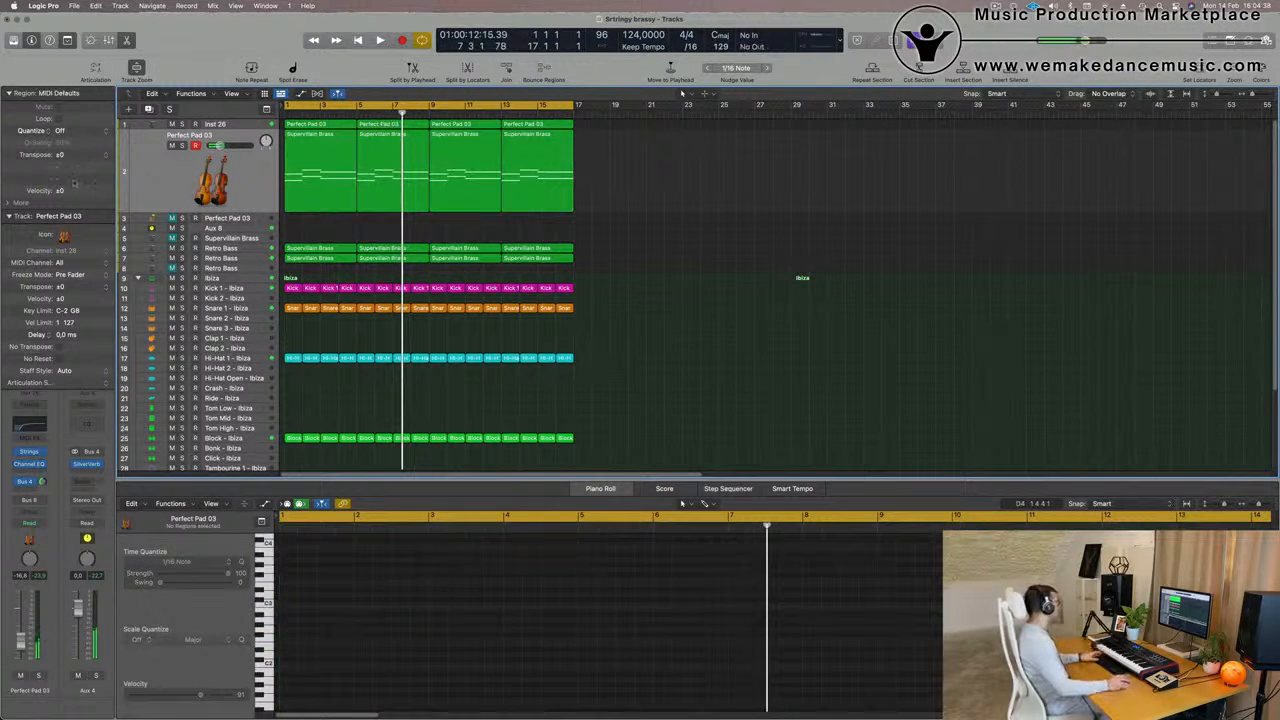
pyautogui.click(139, 183)
pyautogui.press('space')
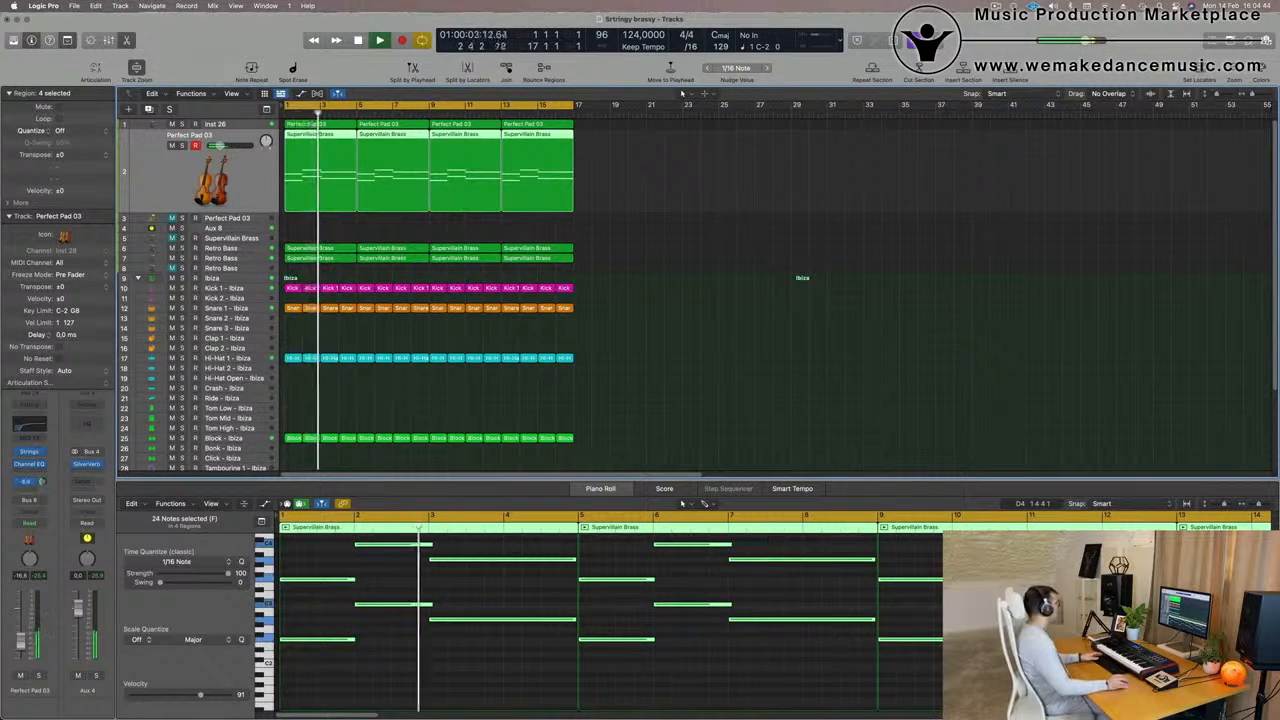
# Open track 2's Studio Strings instrument and load the Single Instruments preset Studio Violins 2
pyautogui.press('Return')
pyautogui.click(29, 452)
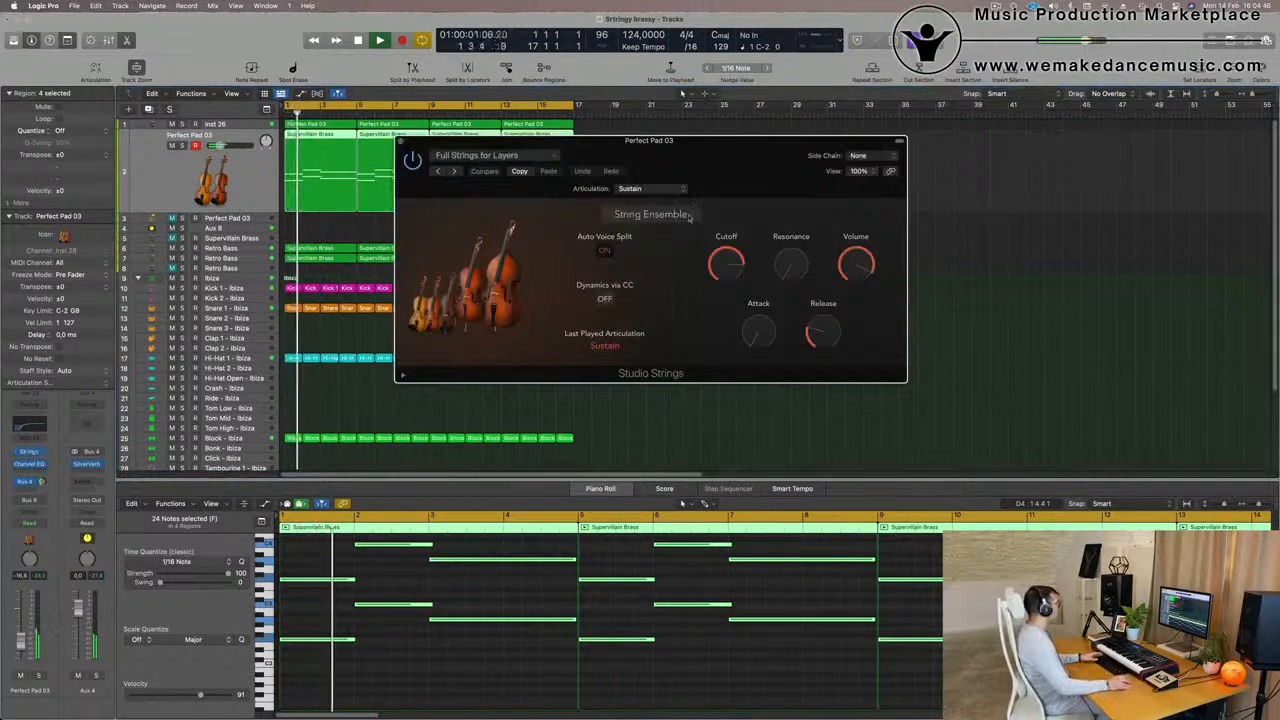
pyautogui.moveTo(687, 218); pyautogui.dragTo(670, 218)
pyautogui.click(529, 155)
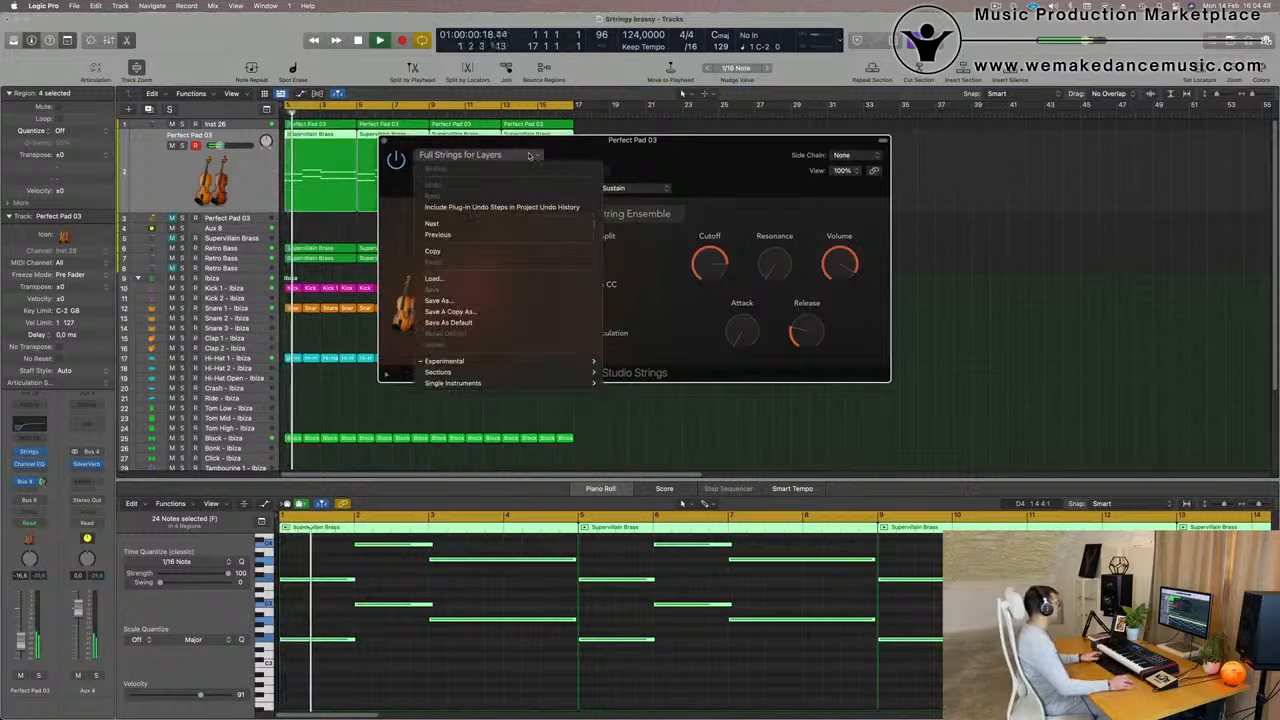
pyautogui.moveTo(538, 361)
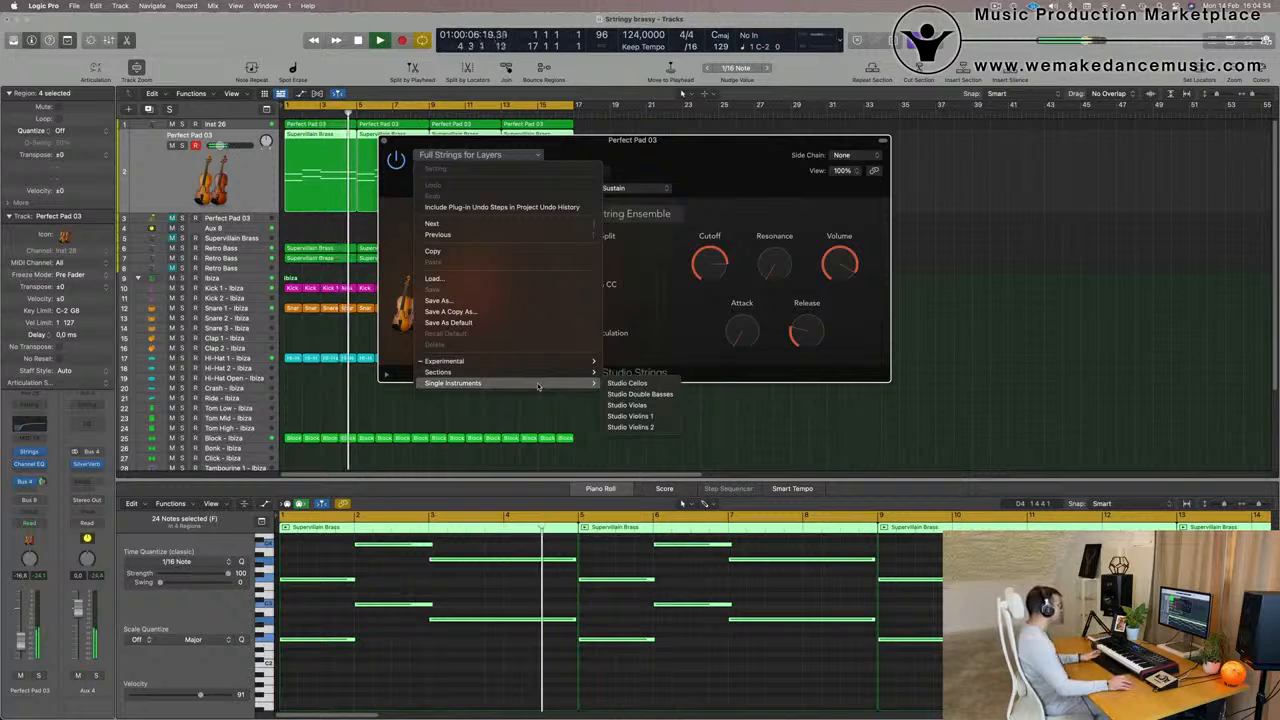
pyautogui.click(625, 427)
# Audition Studio Violins 2 from the beginning and raise track 2's volume to -15.2 dB
pyautogui.moveTo(681, 152); pyautogui.dragTo(769, 176)
pyautogui.press('space')
pyautogui.press('space')
pyautogui.press('space')
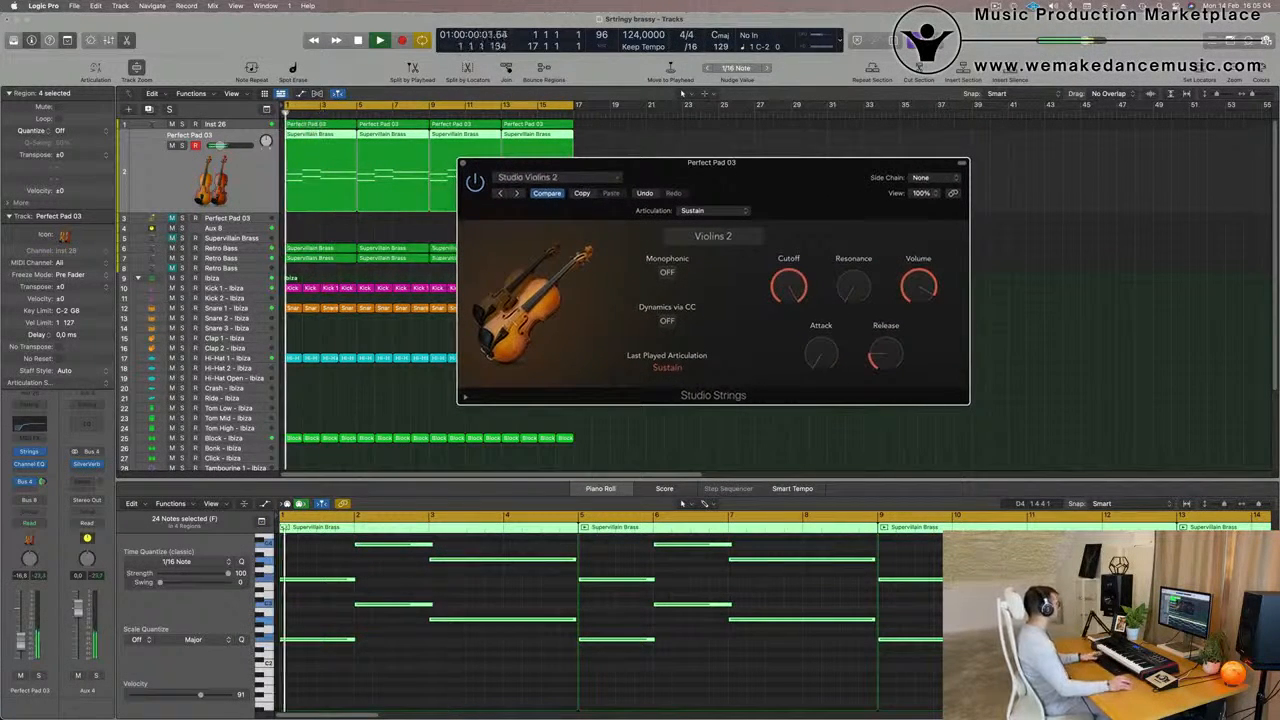
pyautogui.moveTo(21, 643); pyautogui.dragTo(21, 640)
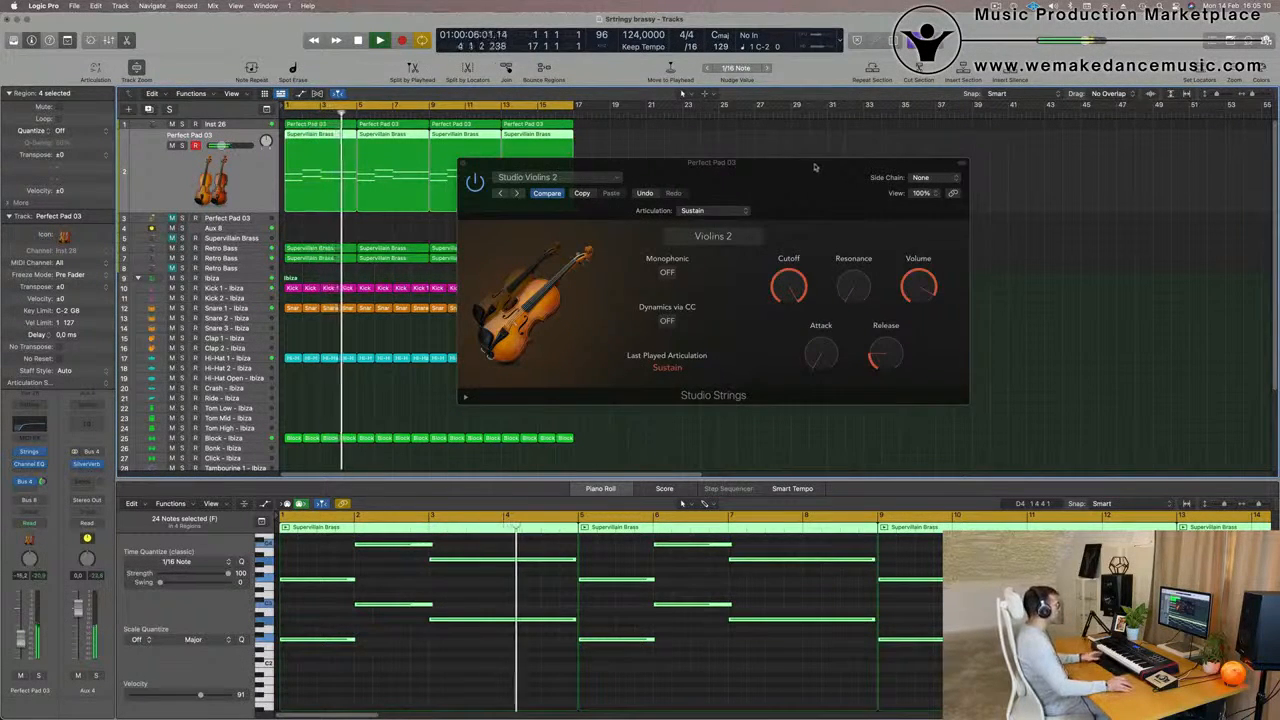
# Replay the arrangement from the beginning and check how the Violins 2 sound and its Studio Strings settings fit
pyautogui.moveTo(819, 165); pyautogui.dragTo(805, 170)
pyautogui.press('space')
pyautogui.press('space')
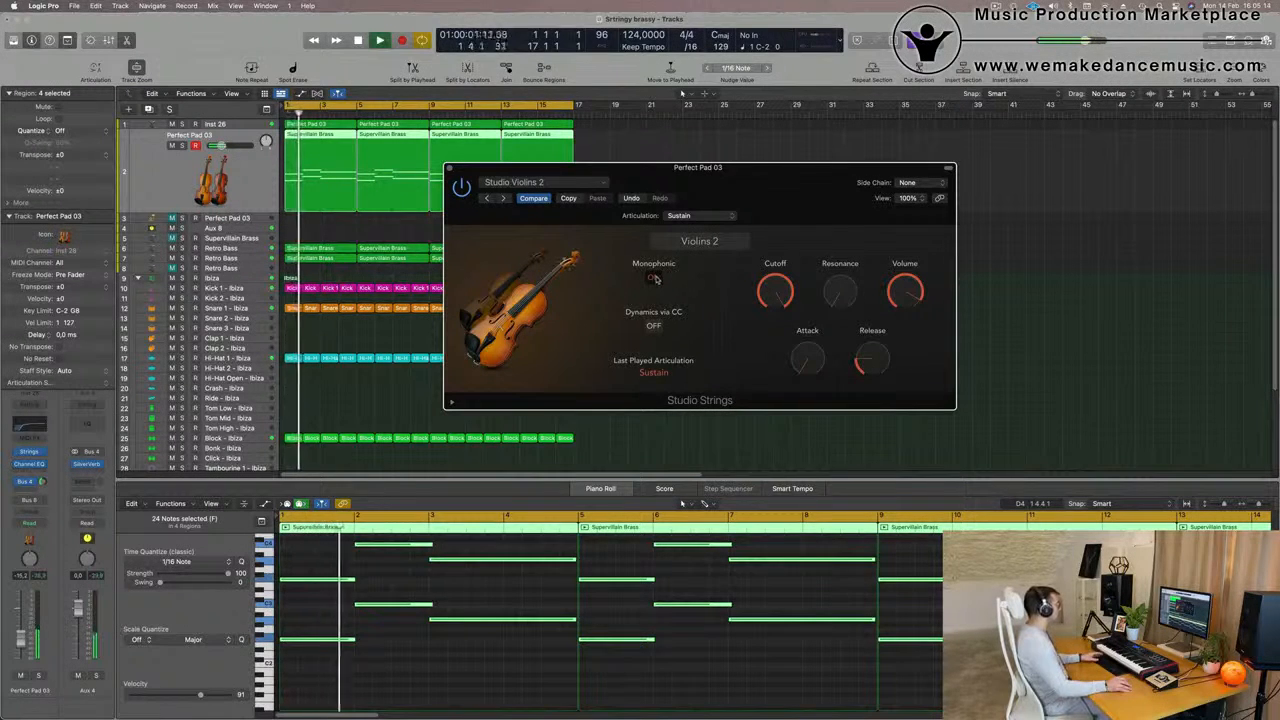
pyautogui.press('space')
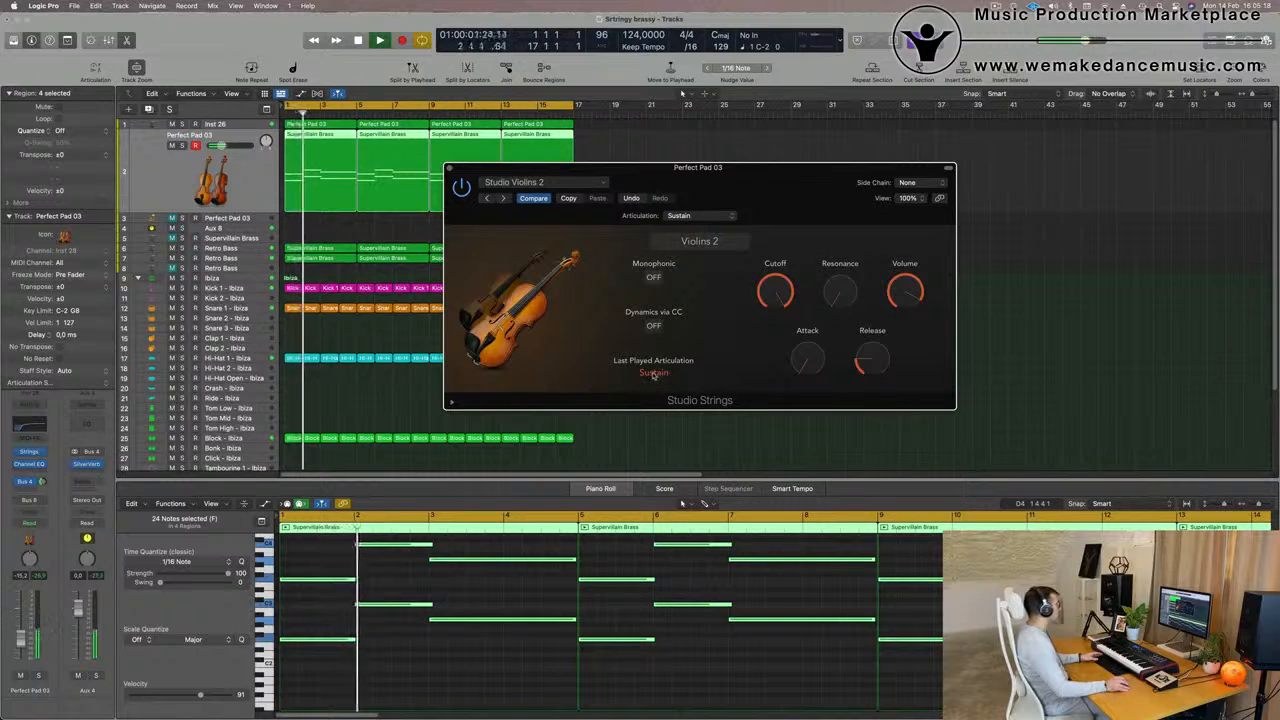
pyautogui.moveTo(847, 174); pyautogui.dragTo(870, 155)
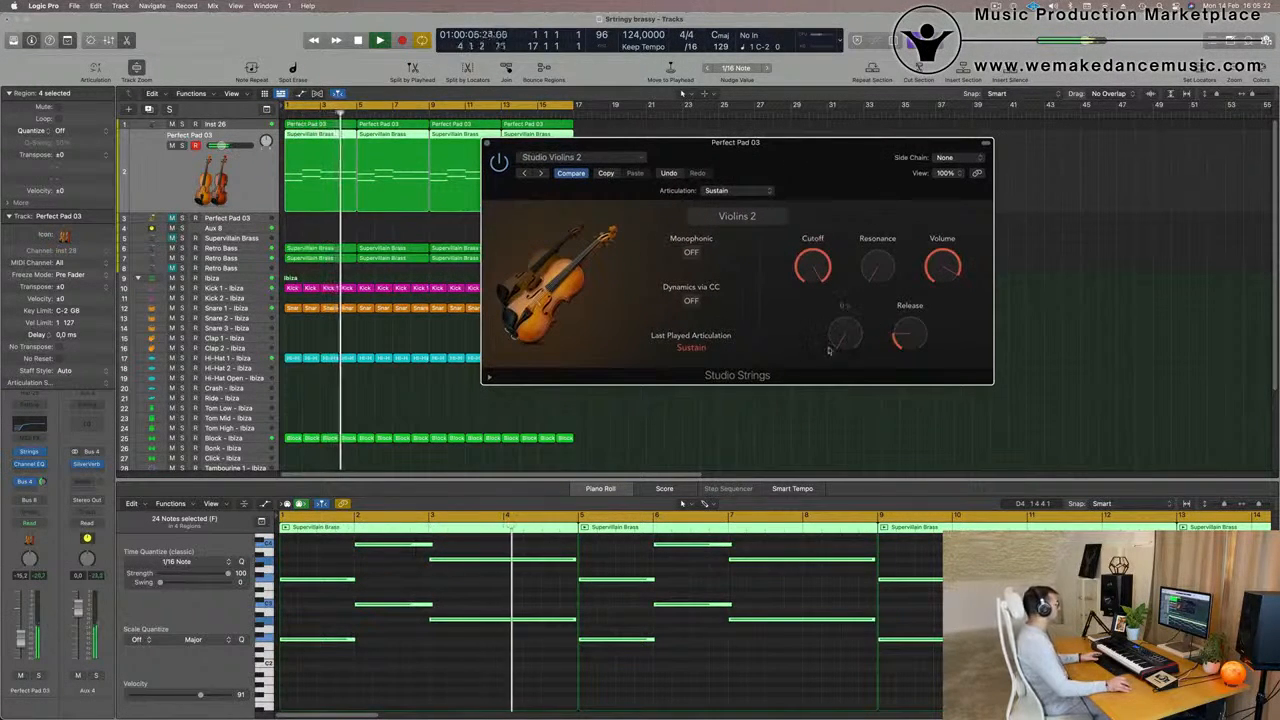
# Lengthen the release and fine-tune the attack of Violins 2 in Studio Strings while replaying from the beginning
pyautogui.moveTo(851, 345); pyautogui.dragTo(911, 310)
pyautogui.press('Return')
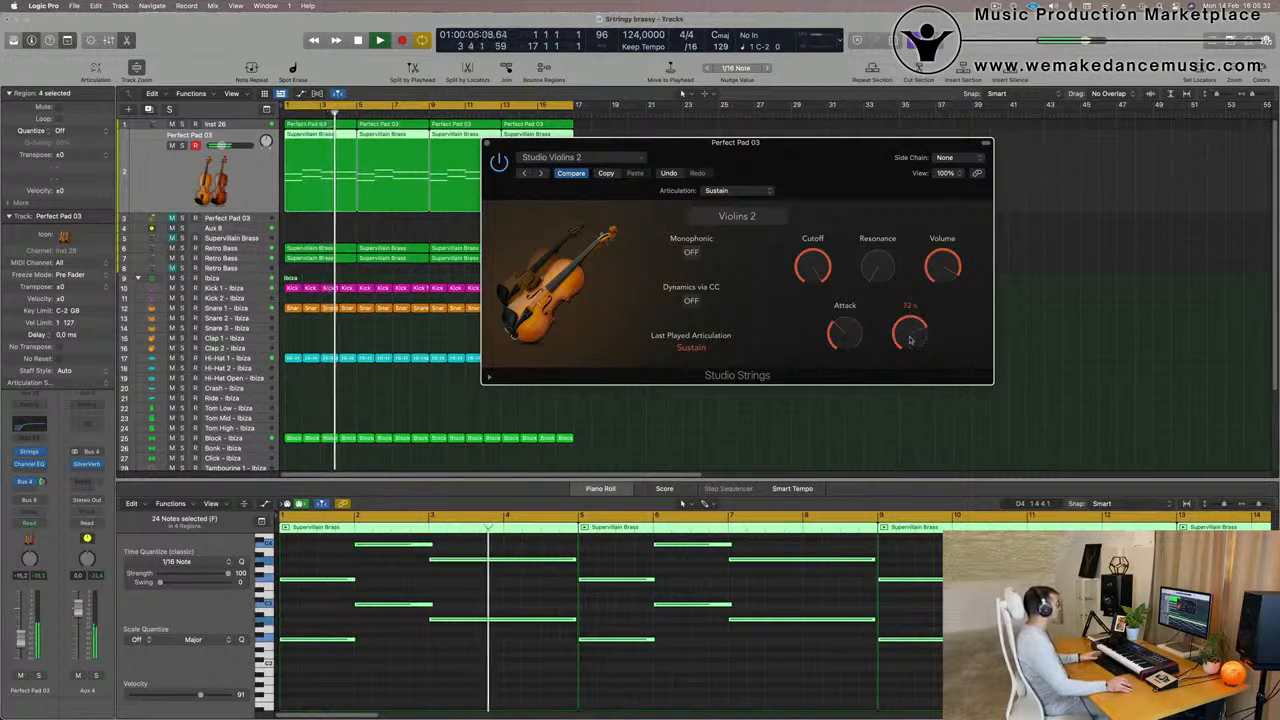
pyautogui.moveTo(834, 156); pyautogui.dragTo(830, 162)
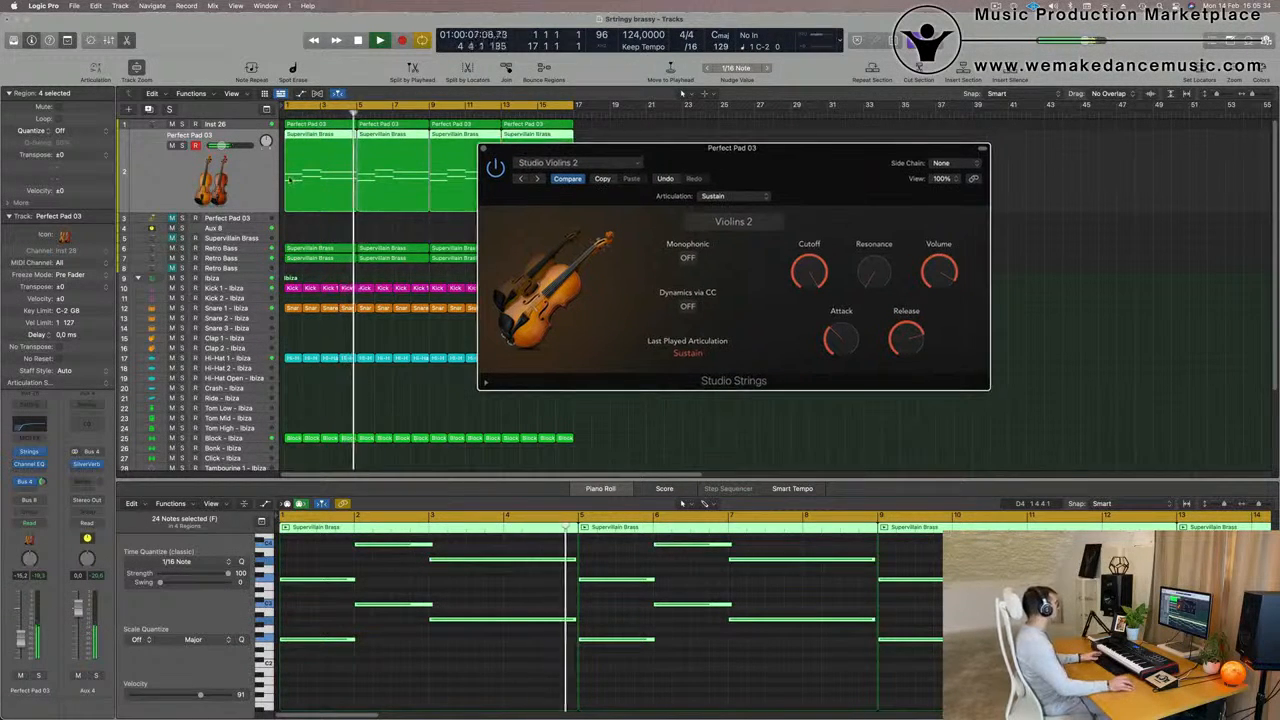
pyautogui.click(20, 645)
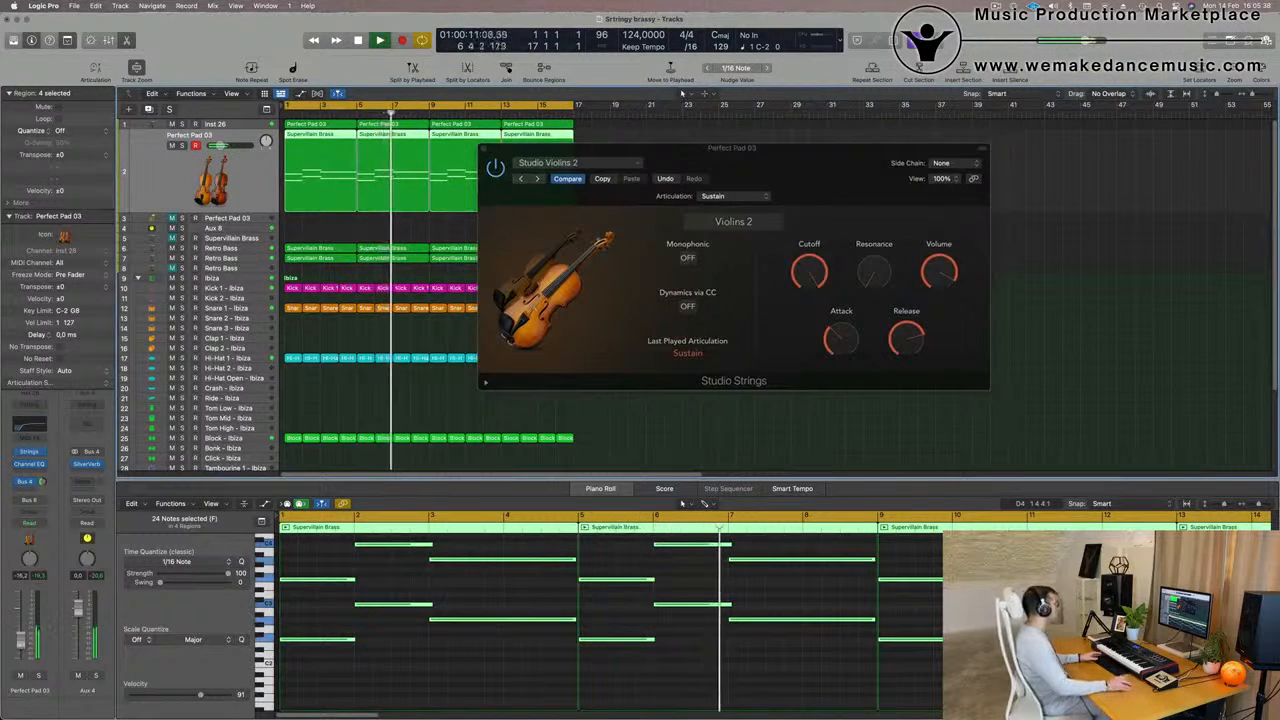
pyautogui.click(838, 352)
pyautogui.press('Return')
pyautogui.moveTo(839, 352); pyautogui.dragTo(841, 353)
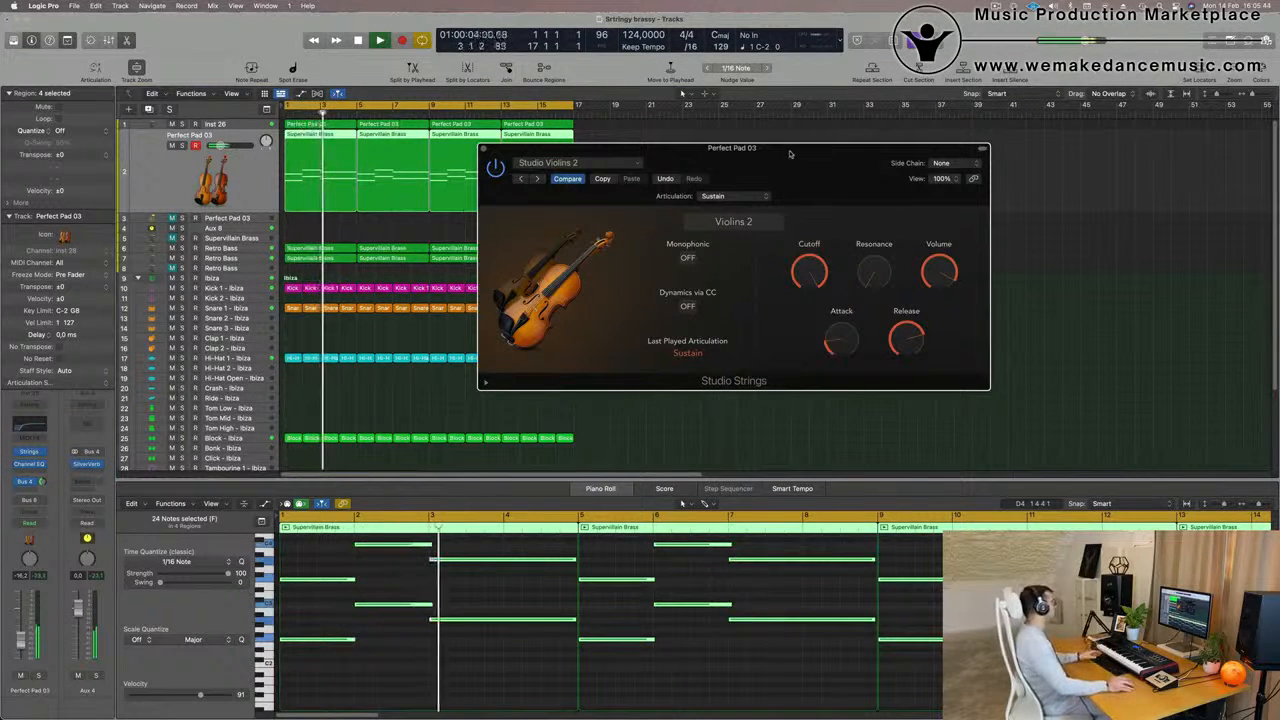
# Slightly shorten the notes in bars 1 and 2 of track 2's first region and close the Studio Strings instrument
pyautogui.moveTo(792, 154)
pyautogui.mouseDown()
pyautogui.moveTo(823, 153)
pyautogui.moveTo(810, 152)
pyautogui.mouseUp()
pyautogui.moveTo(303, 673); pyautogui.dragTo(399, 540)
pyautogui.moveTo(432, 604); pyautogui.dragTo(427, 604)
pyautogui.press('space')
pyautogui.moveTo(820, 152); pyautogui.dragTo(858, 195)
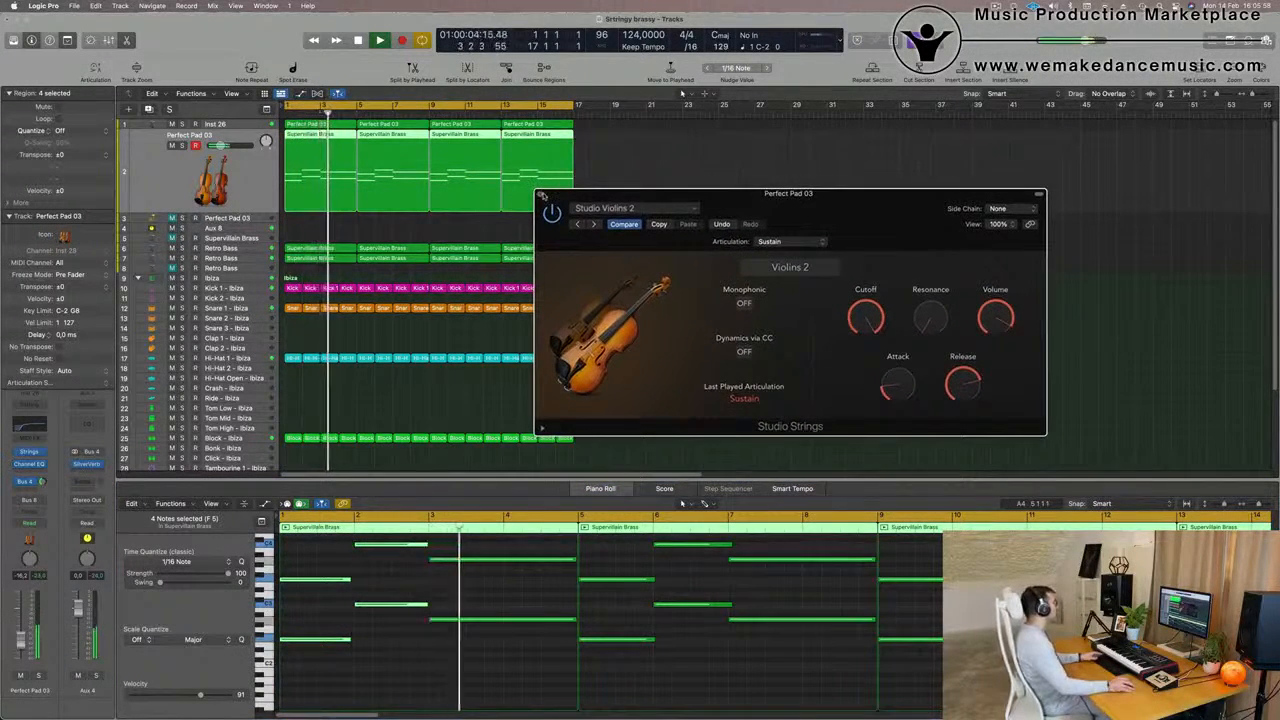
pyautogui.click(541, 195)
# Show note velocities for the track 2 notes and lower the velocity of the first region's bar 3 notes
pyautogui.scroll(-1, 444, 694)
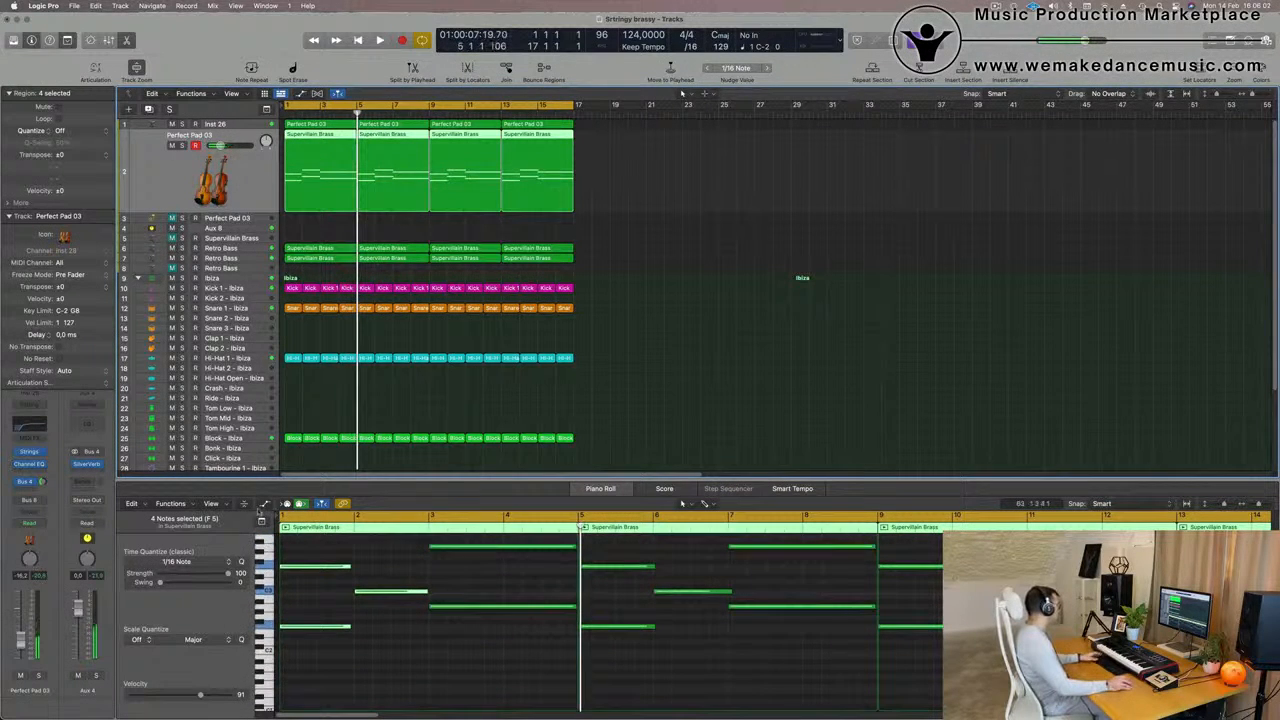
pyautogui.click(262, 505)
pyautogui.scroll(2, 494, 659)
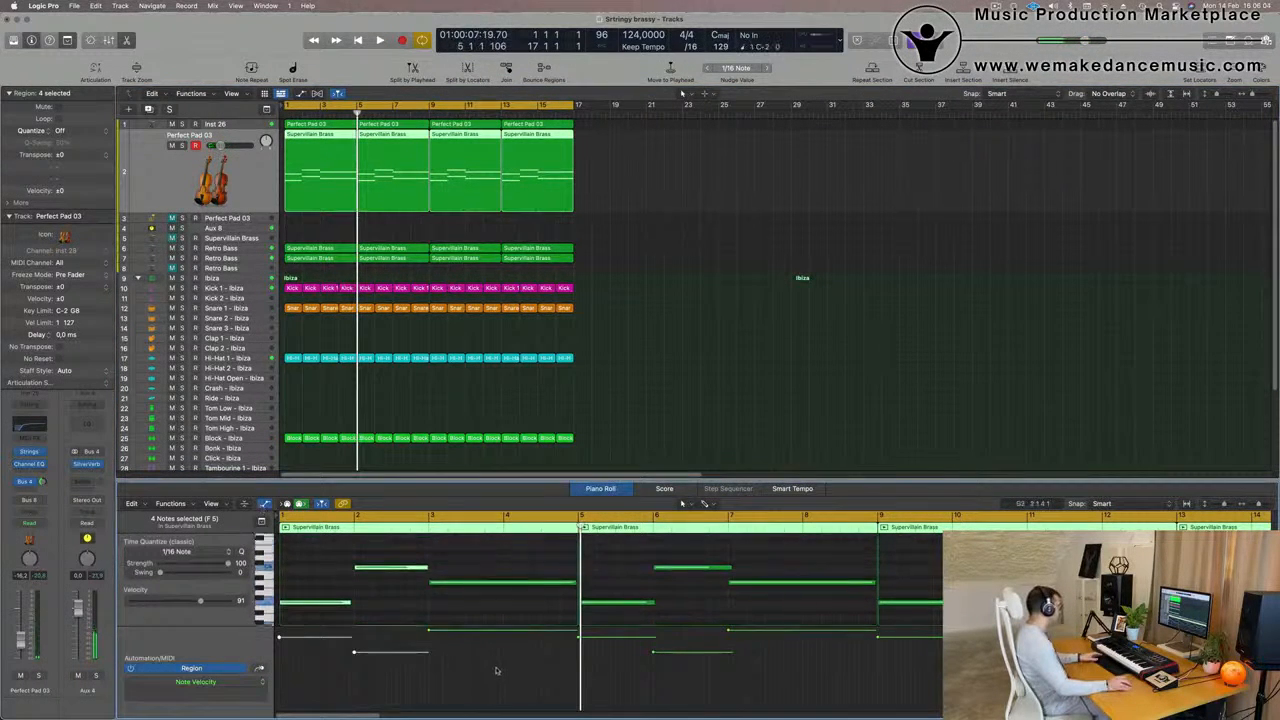
pyautogui.click(428, 632)
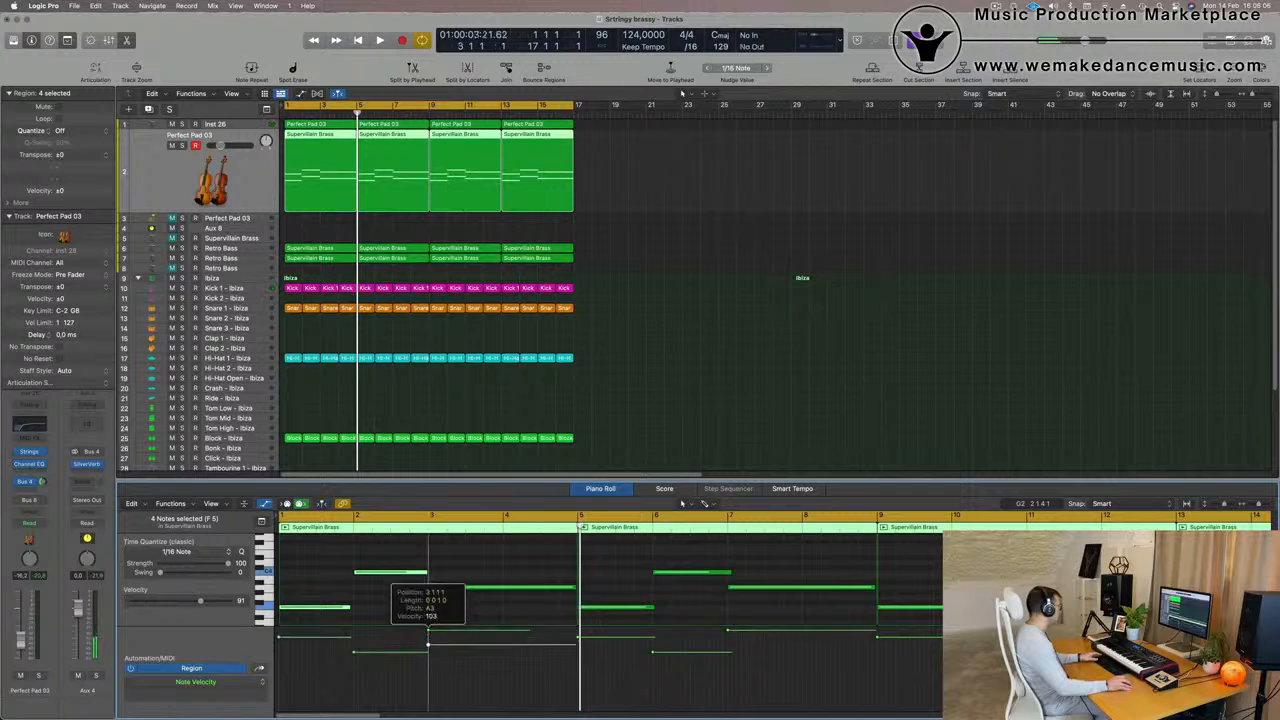
pyautogui.moveTo(429, 637); pyautogui.dragTo(428, 642)
# Replace the last three regions on track 2 with three repeats of the edited first region
pyautogui.moveTo(676, 196); pyautogui.dragTo(409, 206)
pyautogui.press('Delete')
pyautogui.press('space')
pyautogui.click(333, 168)
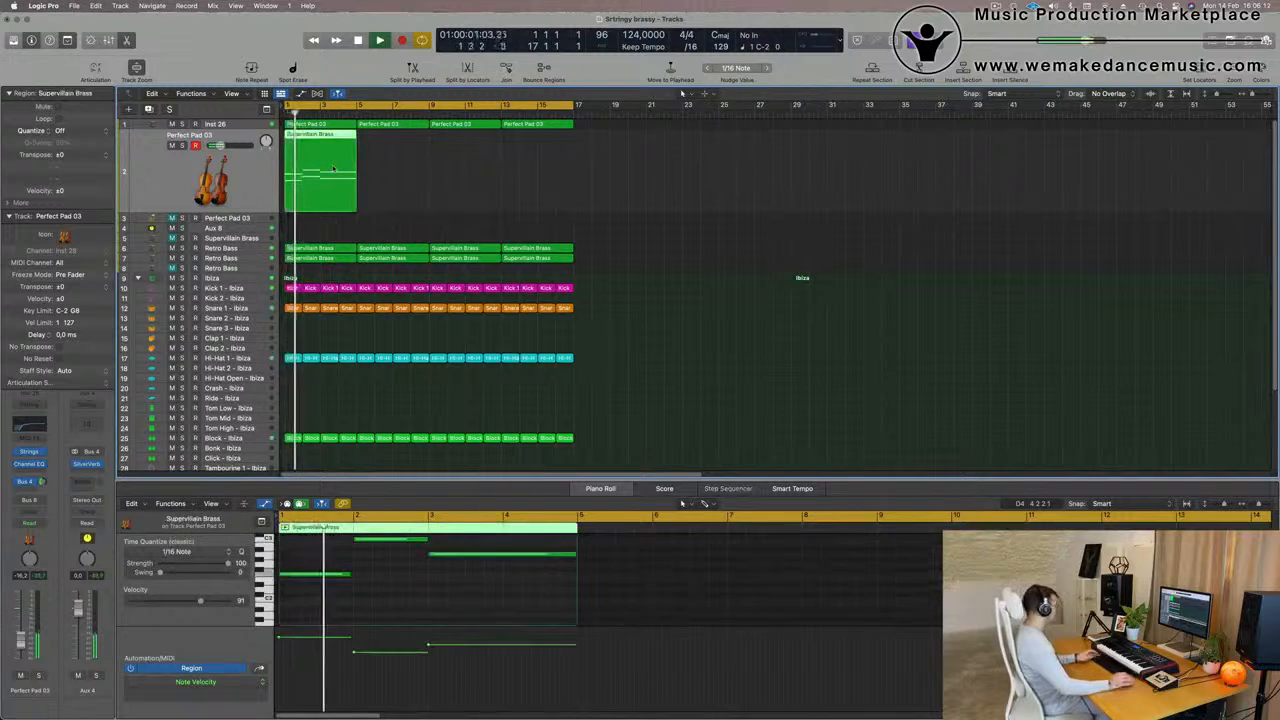
pyautogui.press('super+r')
pyautogui.press('super+r')
pyautogui.press('super+r')
pyautogui.click(507, 222)
pyautogui.scroll(3, 516, 223)
pyautogui.scroll(-3, 511, 223)
pyautogui.scroll(-1, 381, 221)
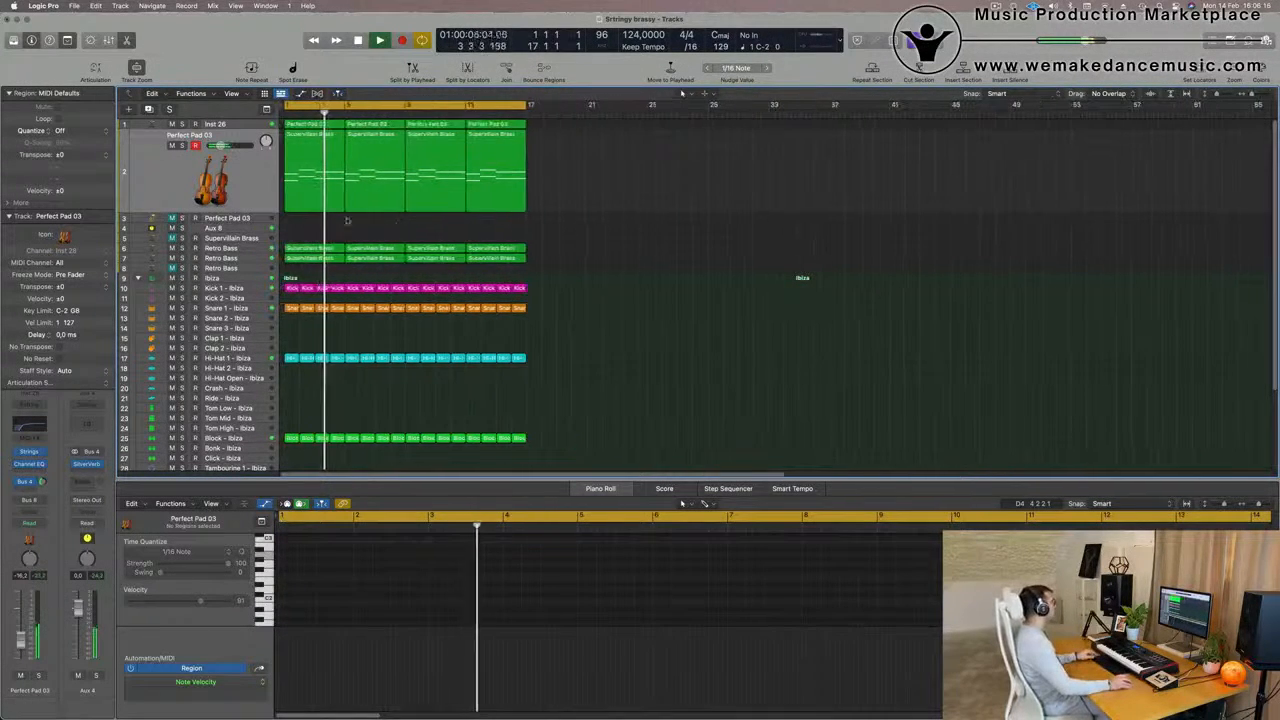
# Mute track 2's strings and restart playback from the beginning
pyautogui.click(254, 133)
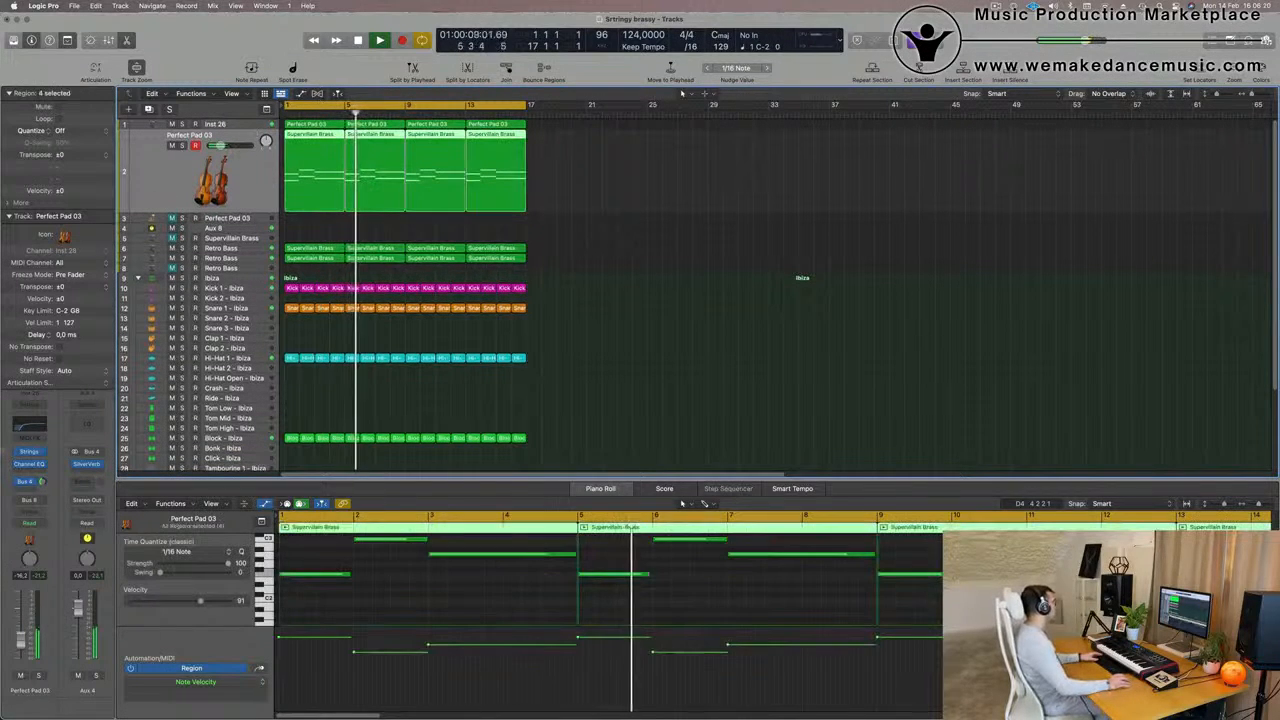
pyautogui.press('space')
pyautogui.click(20, 675)
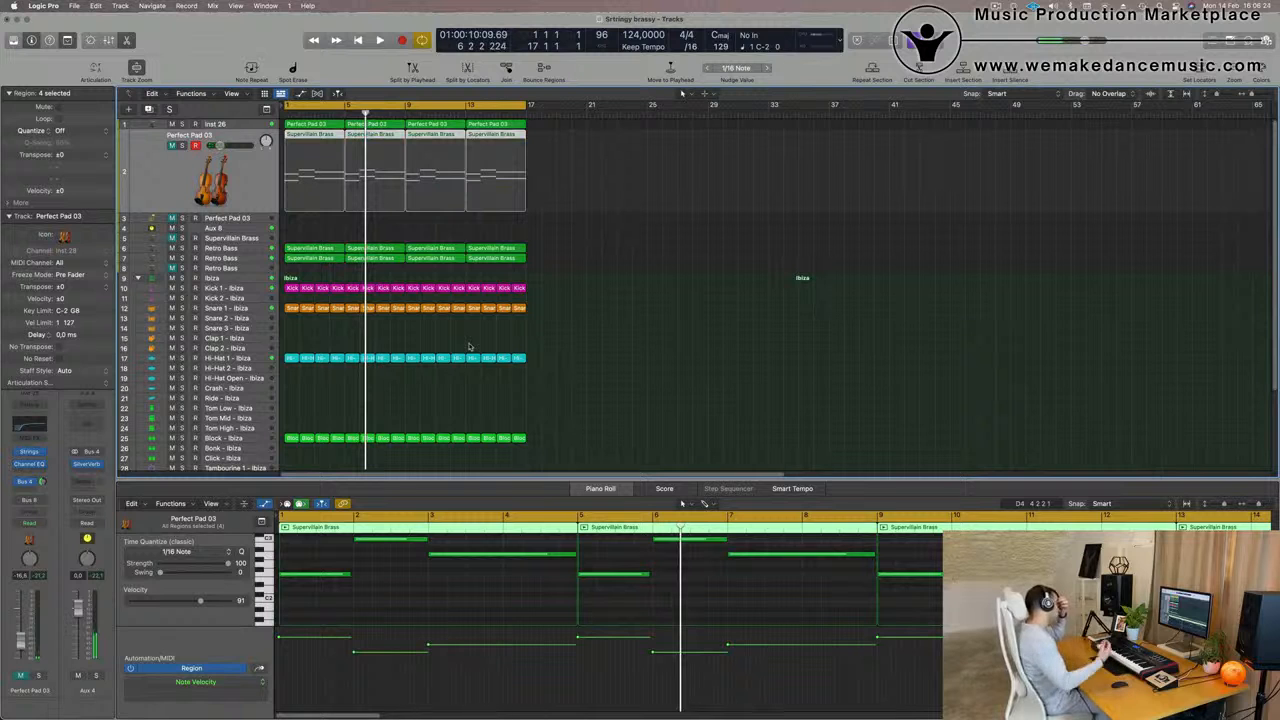
pyautogui.press('space')
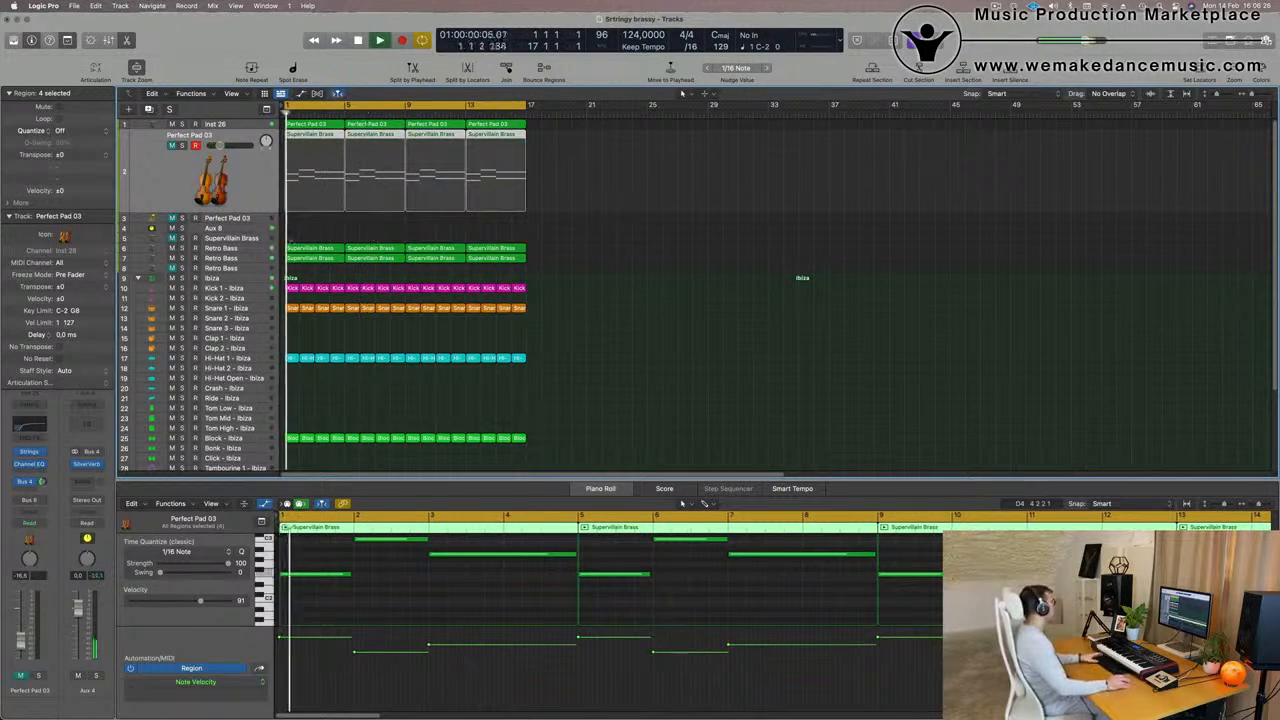
# Solo track 6's Retro Bass to hear it alone, and bring the other tracks back in
pyautogui.click(228, 248)
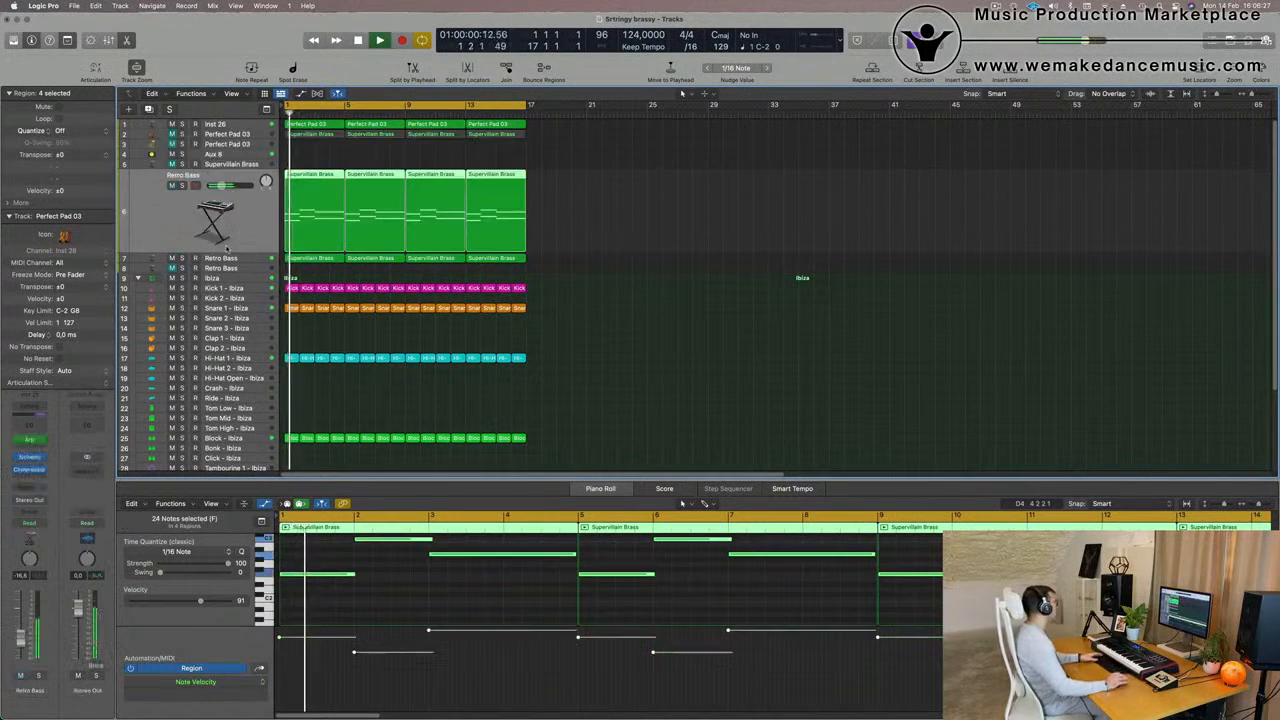
pyautogui.click(182, 186)
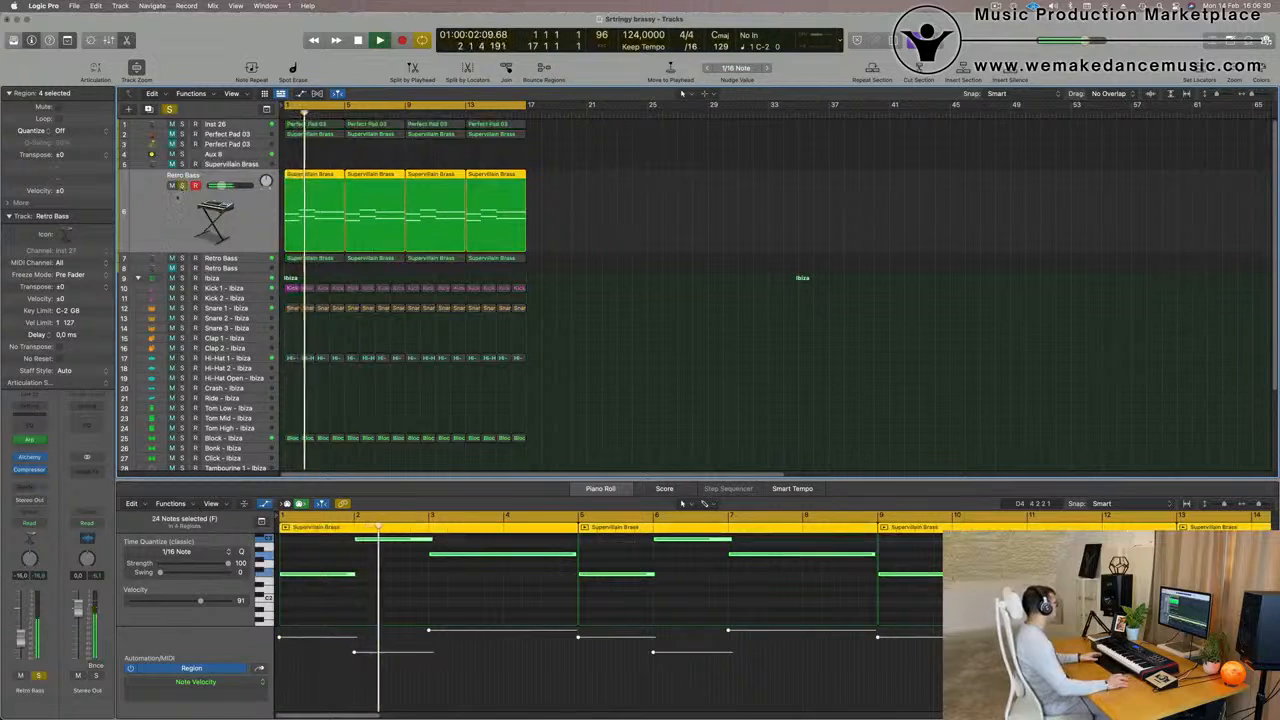
pyautogui.click(182, 186)
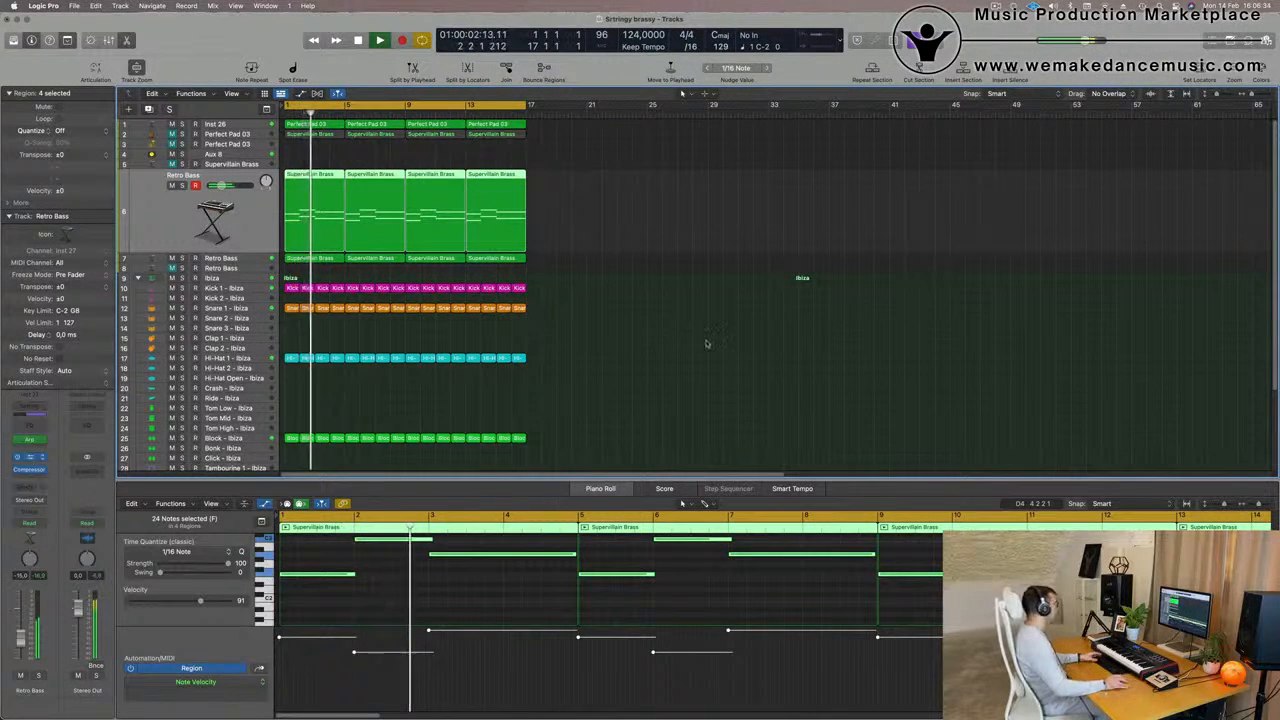
# Open track 6's Alchemy instrument during playback and copy its 70s Classic Synth Bass settings
pyautogui.press('v')
pyautogui.moveTo(855, 190); pyautogui.dragTo(830, 147)
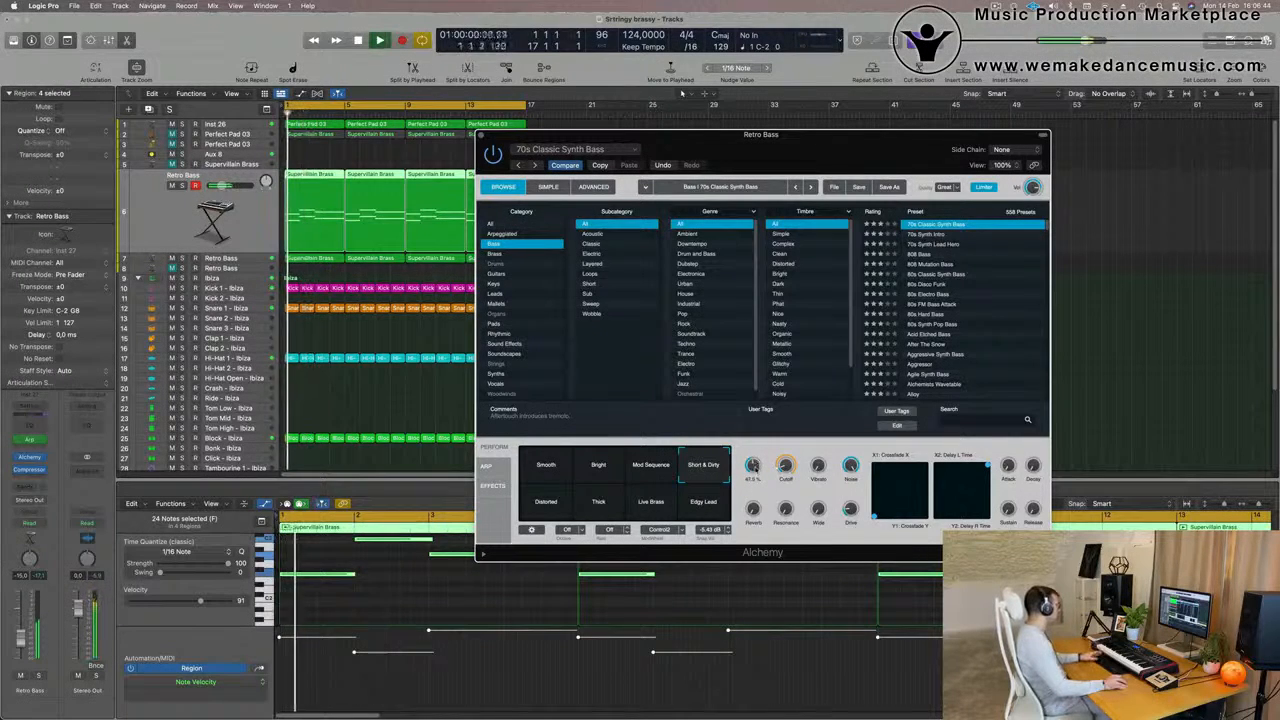
pyautogui.press('space')
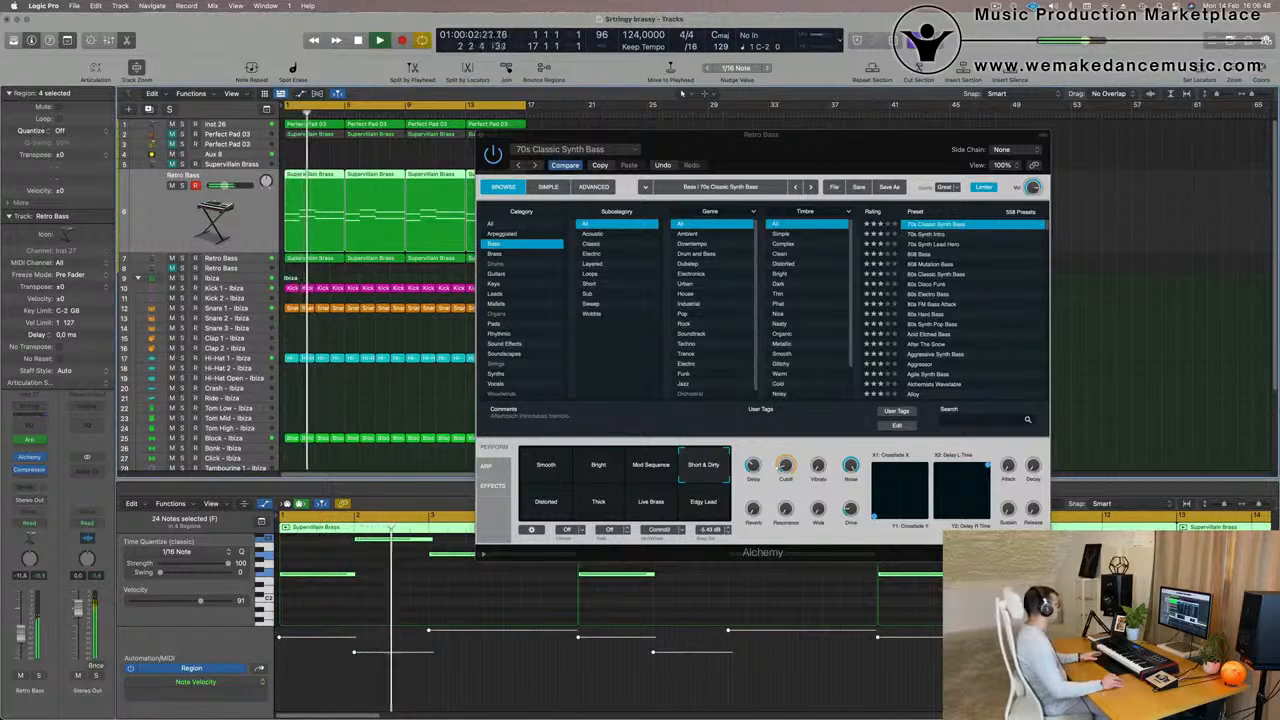
pyautogui.click(600, 166)
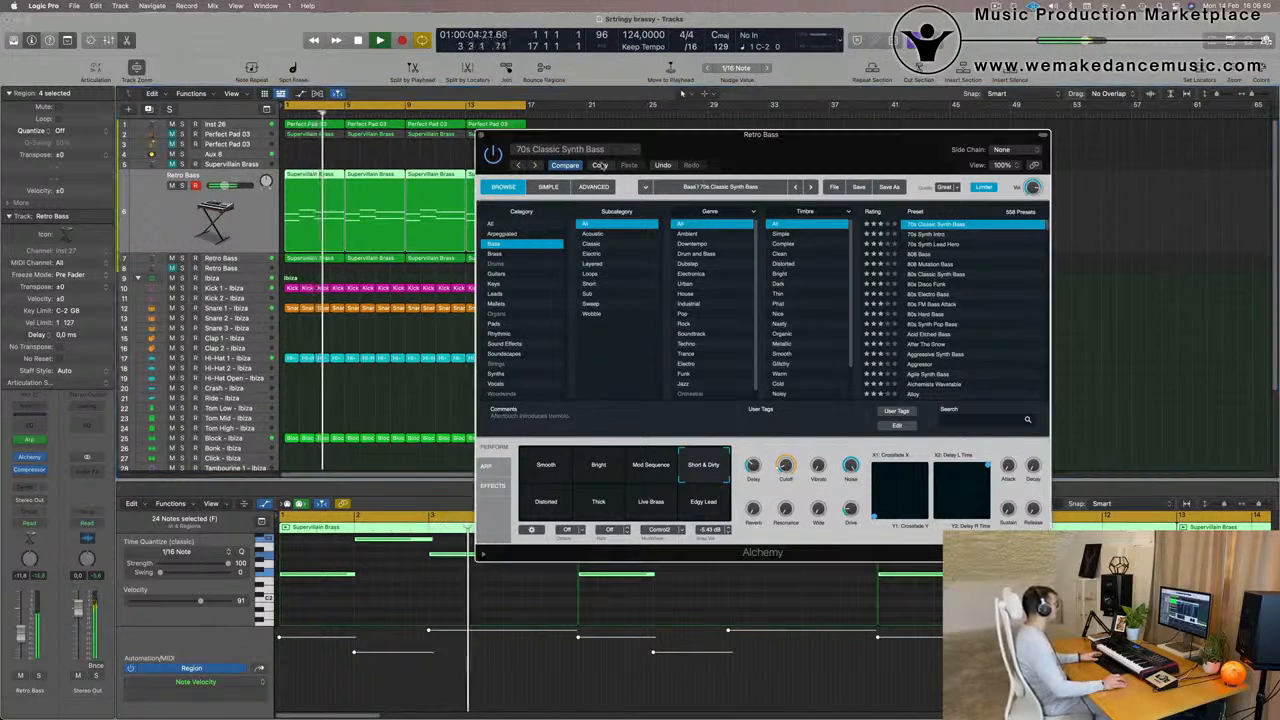
# Audition Alchemy's Smooth, Distorted, Live Brass and Edgy Lead snapshots, lower track 6's volume slightly, and return to Short & Dirty
pyautogui.click(651, 465)
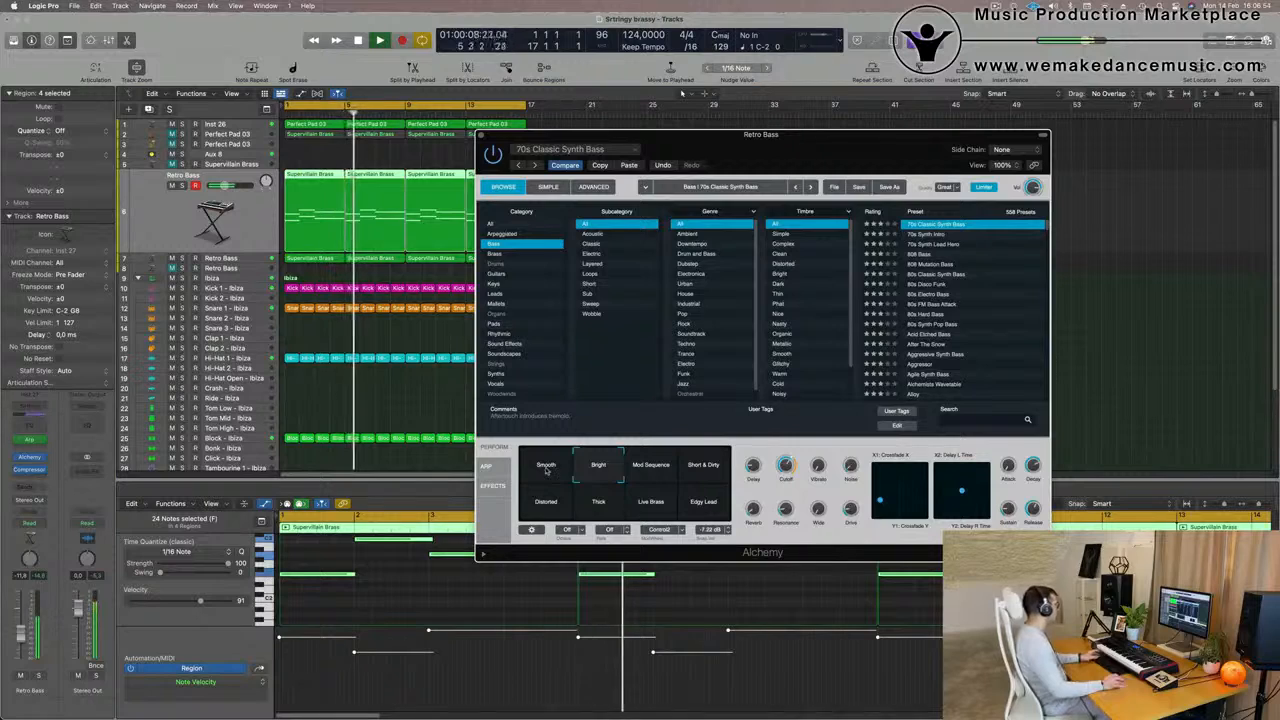
pyautogui.click(544, 478)
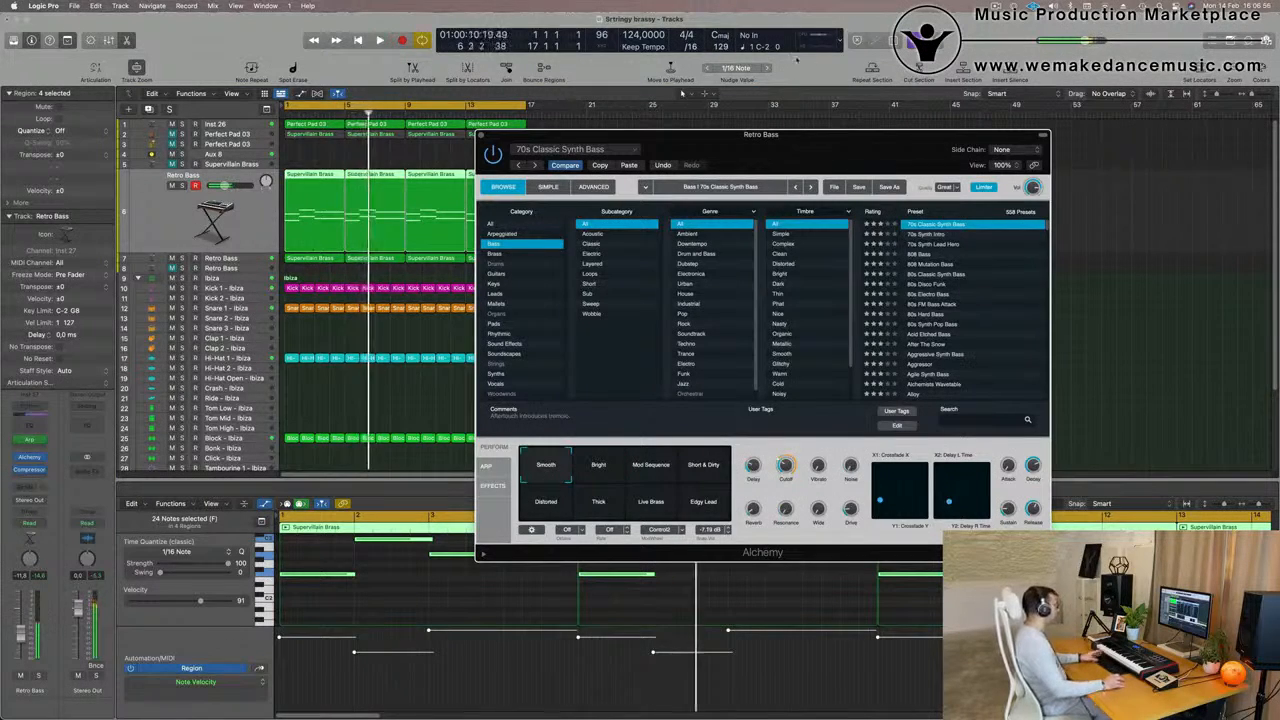
pyautogui.moveTo(809, 151); pyautogui.dragTo(729, 110)
pyautogui.moveTo(21, 634); pyautogui.dragTo(21, 638)
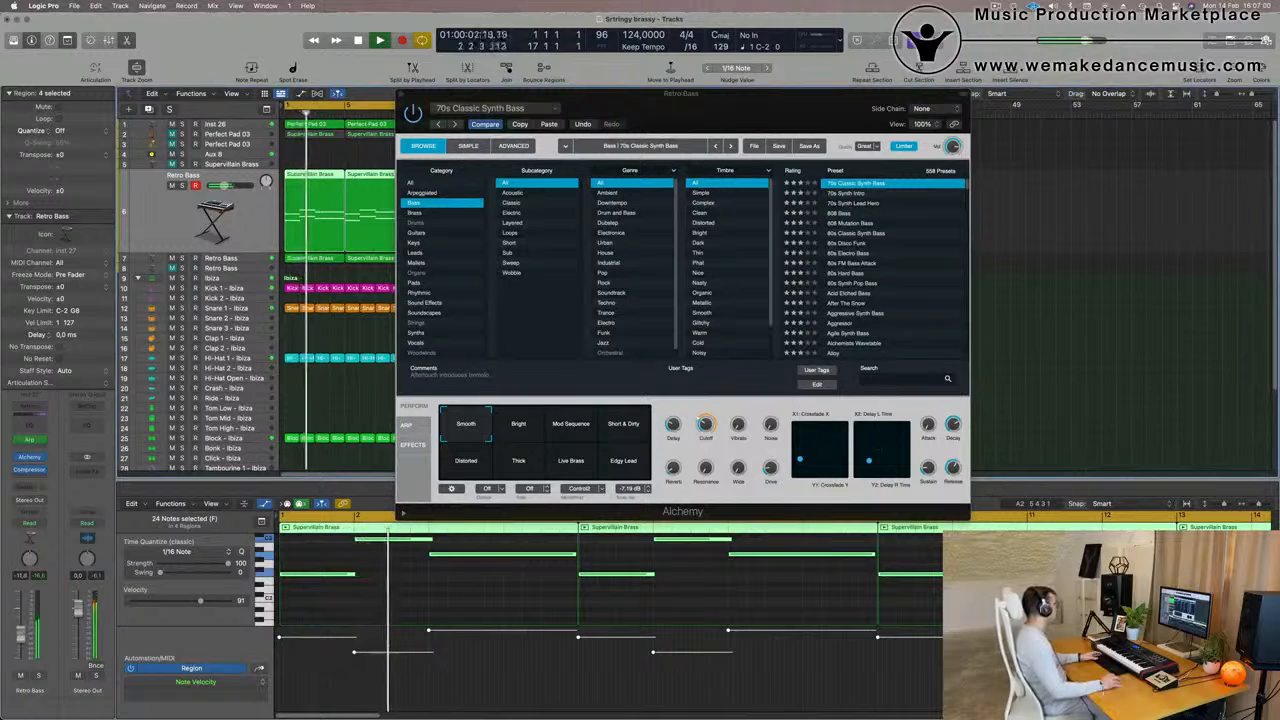
pyautogui.click(509, 462)
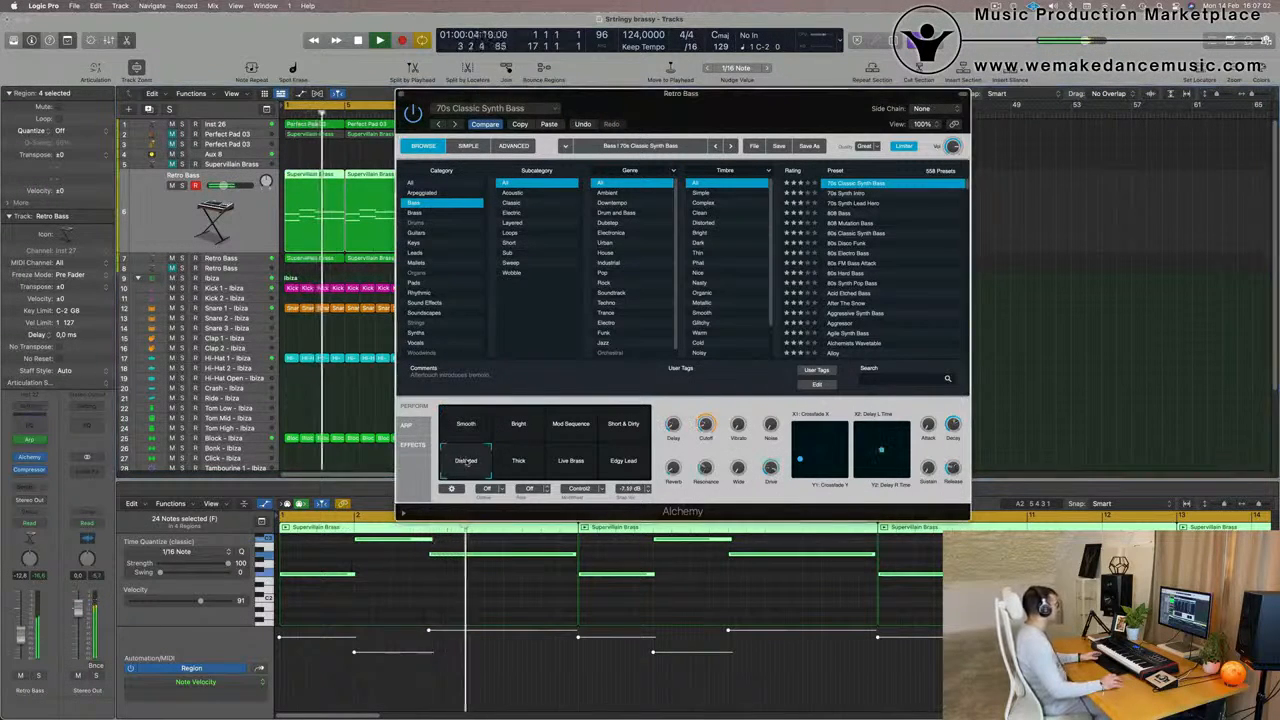
pyautogui.click(569, 463)
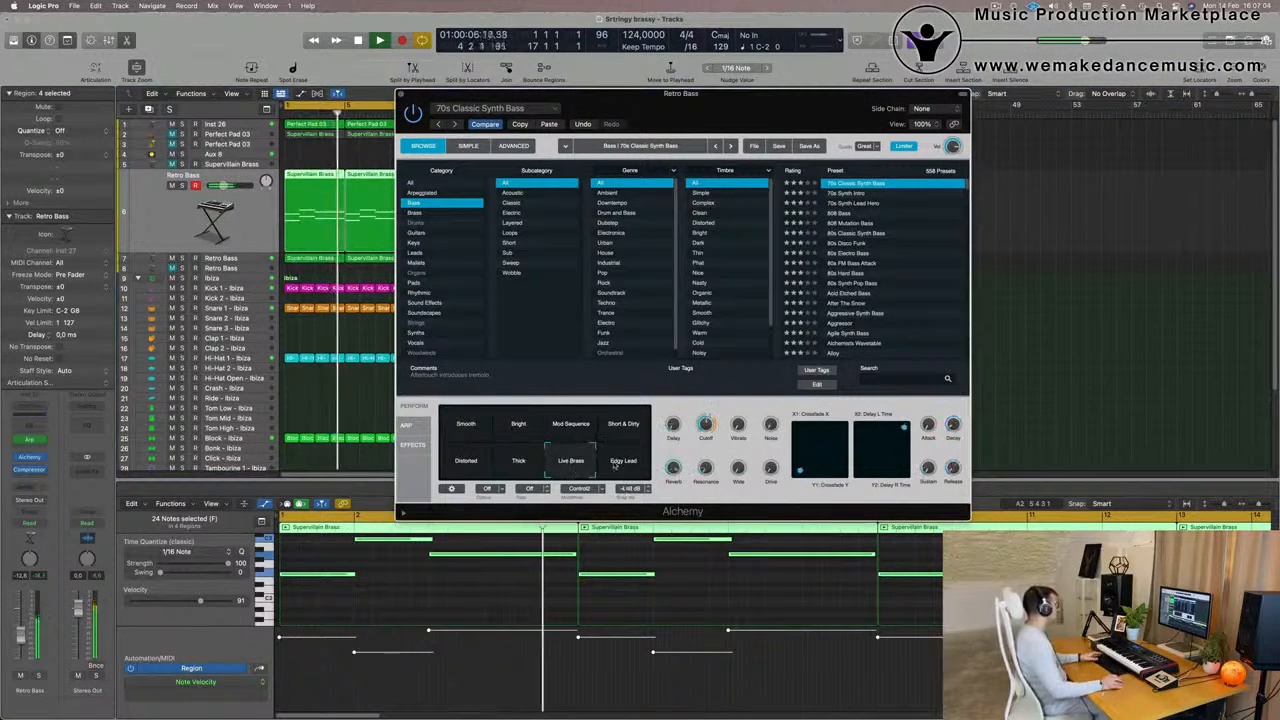
pyautogui.click(622, 462)
pyautogui.click(623, 425)
# Restore the Retro Bass sound by pasting the copied Alchemy settings, and close the instrument
pyautogui.press('space')
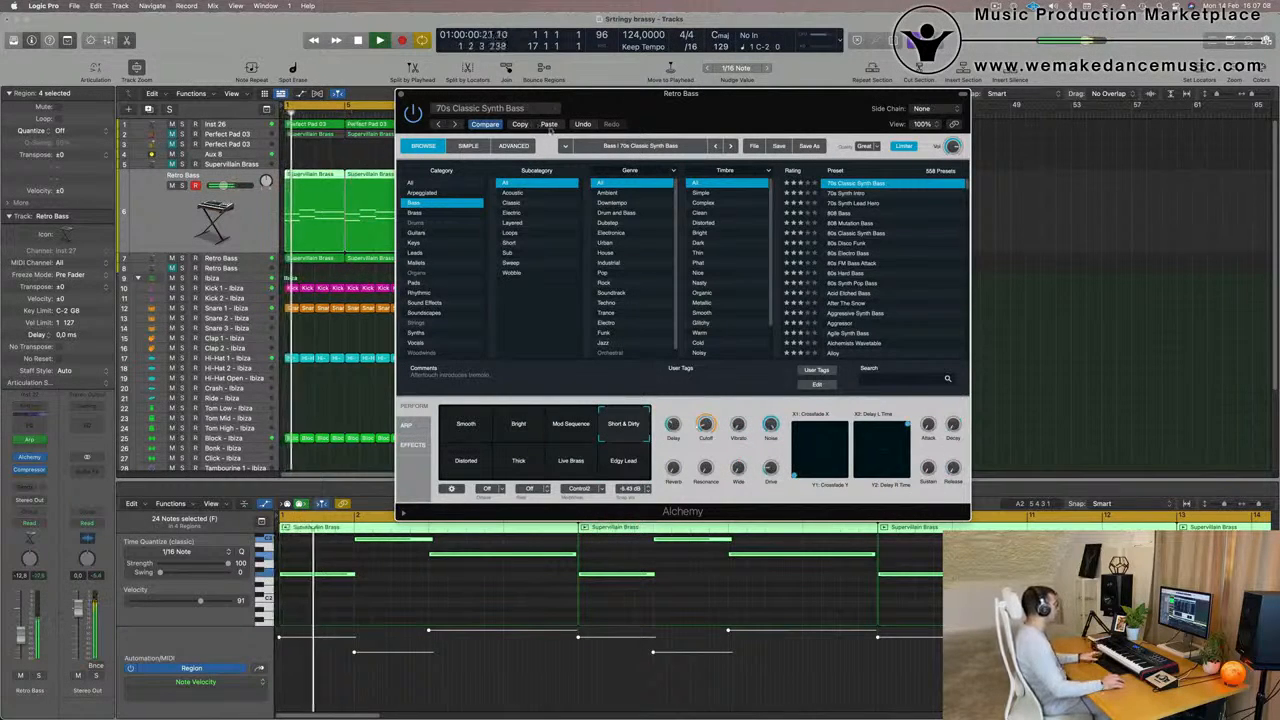
pyautogui.moveTo(769, 114); pyautogui.dragTo(818, 195)
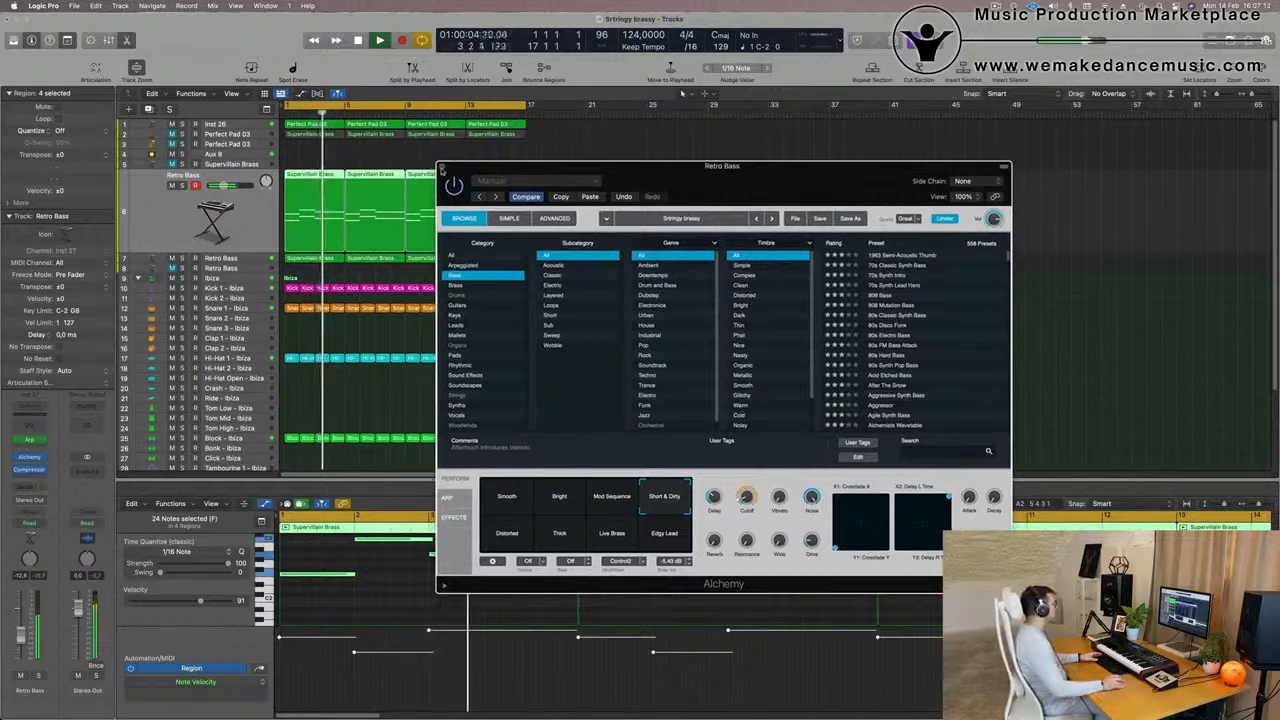
pyautogui.click(441, 168)
pyautogui.scroll(5, 646, 271)
pyautogui.scroll(-10, 671, 300)
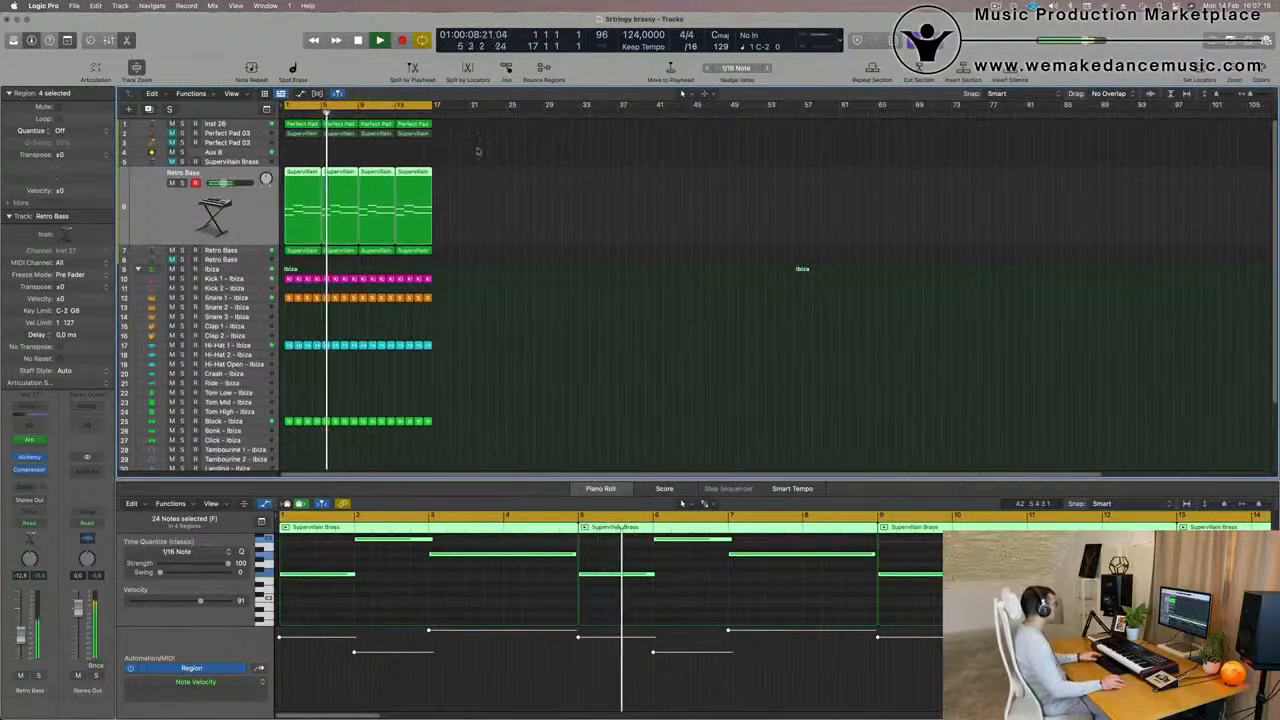
# Select the Supervillain Brass track and replay the arrangement from the beginning
pyautogui.press('Up')
pyautogui.press('space')
pyautogui.press('space')
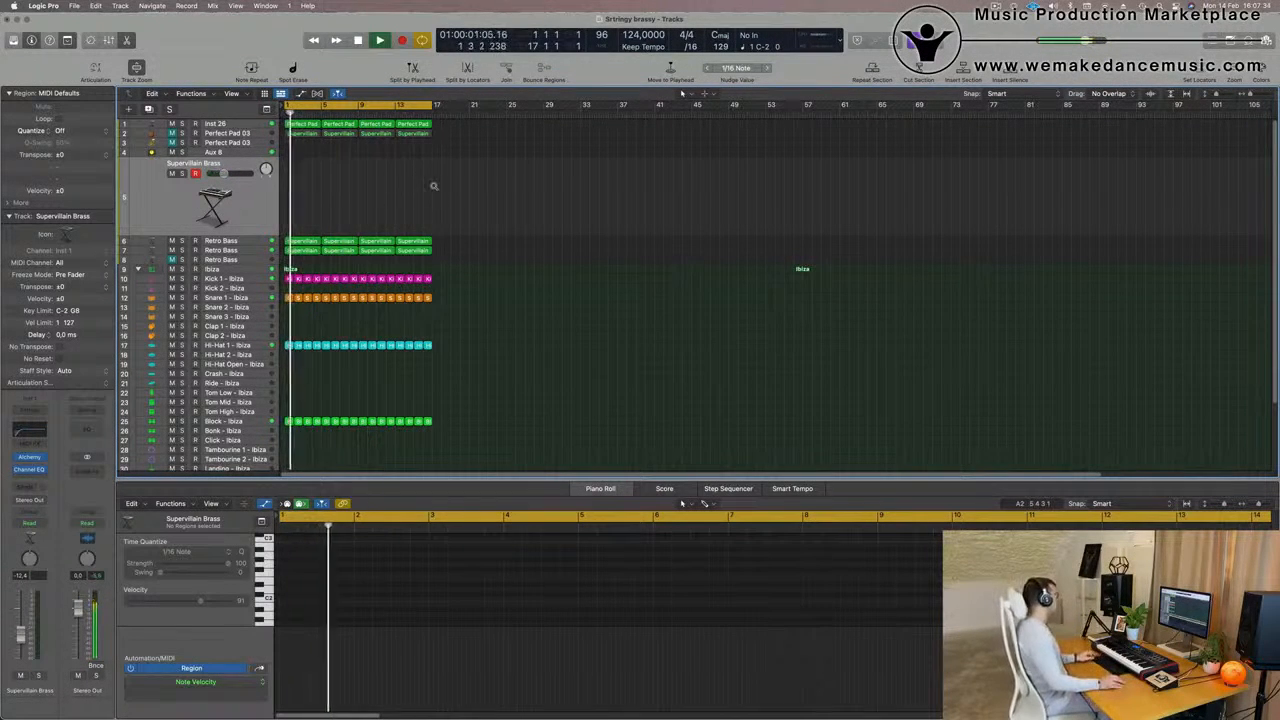
# Mute track 1, Inst 26, during playback
pyautogui.scroll(3, 434, 186)
pyautogui.scroll(-3, 434, 186)
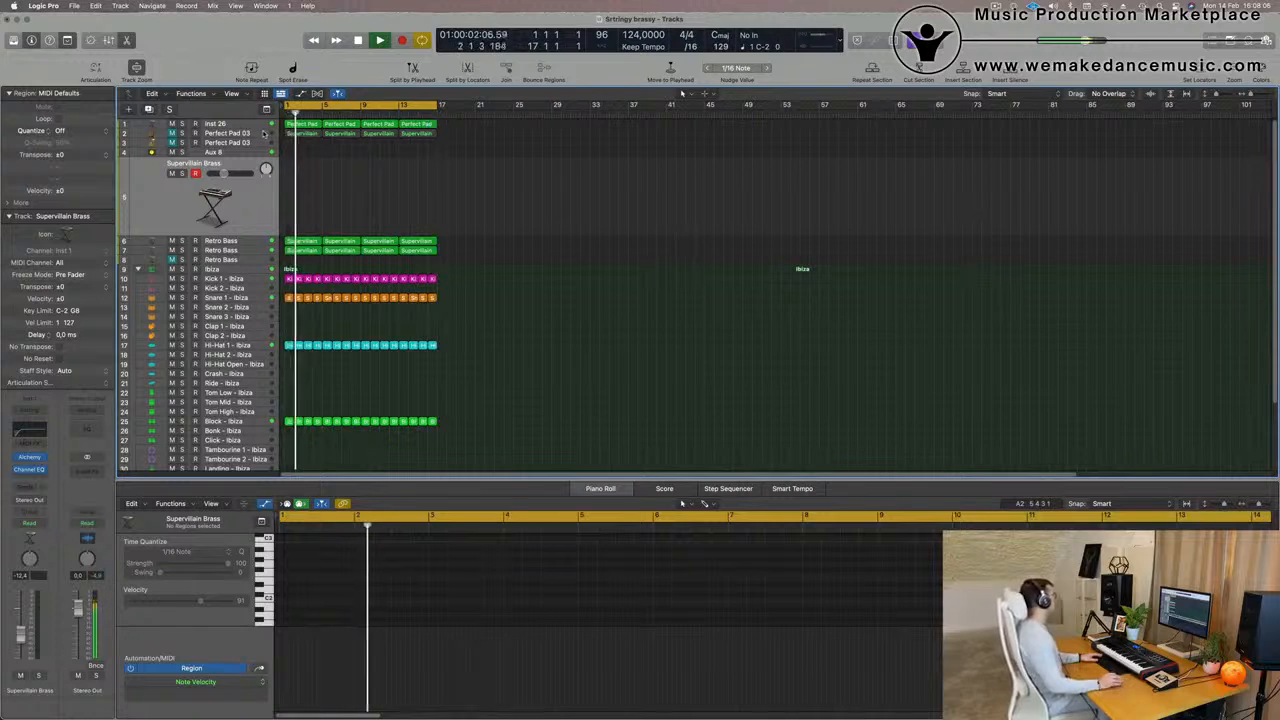
pyautogui.click(246, 124)
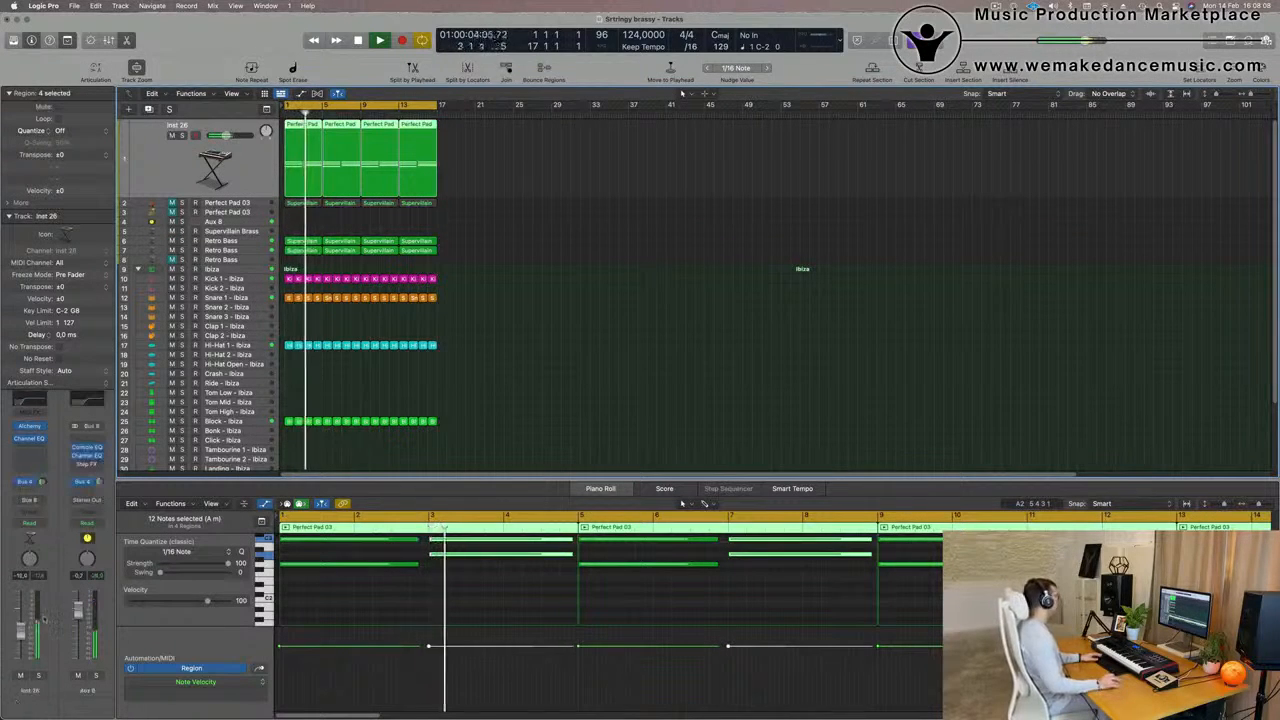
pyautogui.click(20, 676)
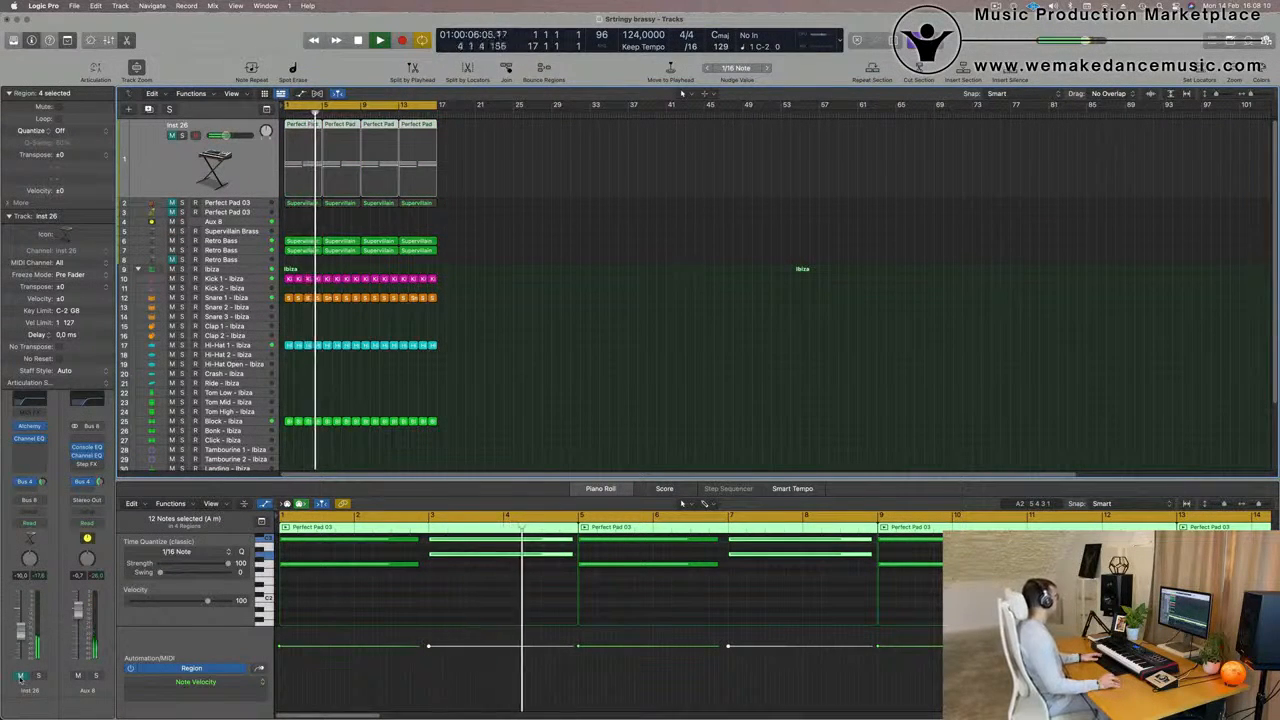
# Copy the first Hi-Hat 1 region to bar 1 of the Hi-Hat Open track and listen to it from the beginning
pyautogui.scroll(2, 505, 395)
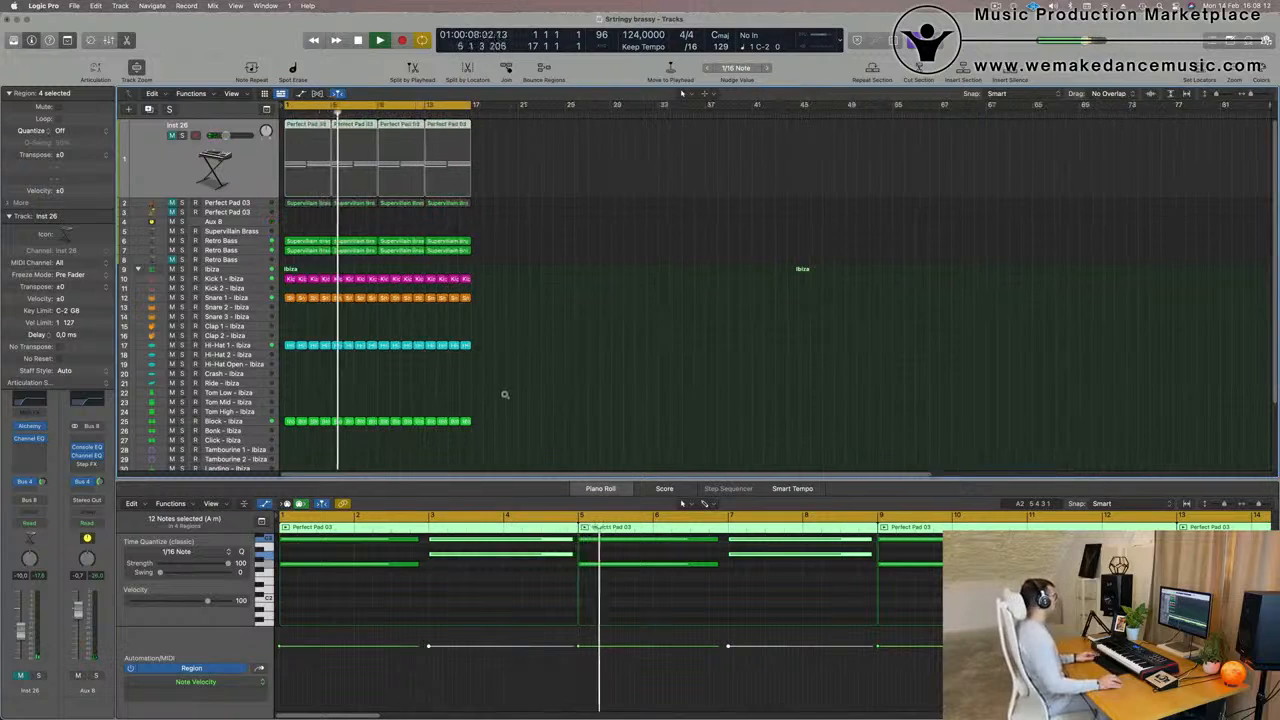
pyautogui.scroll(2, 505, 395)
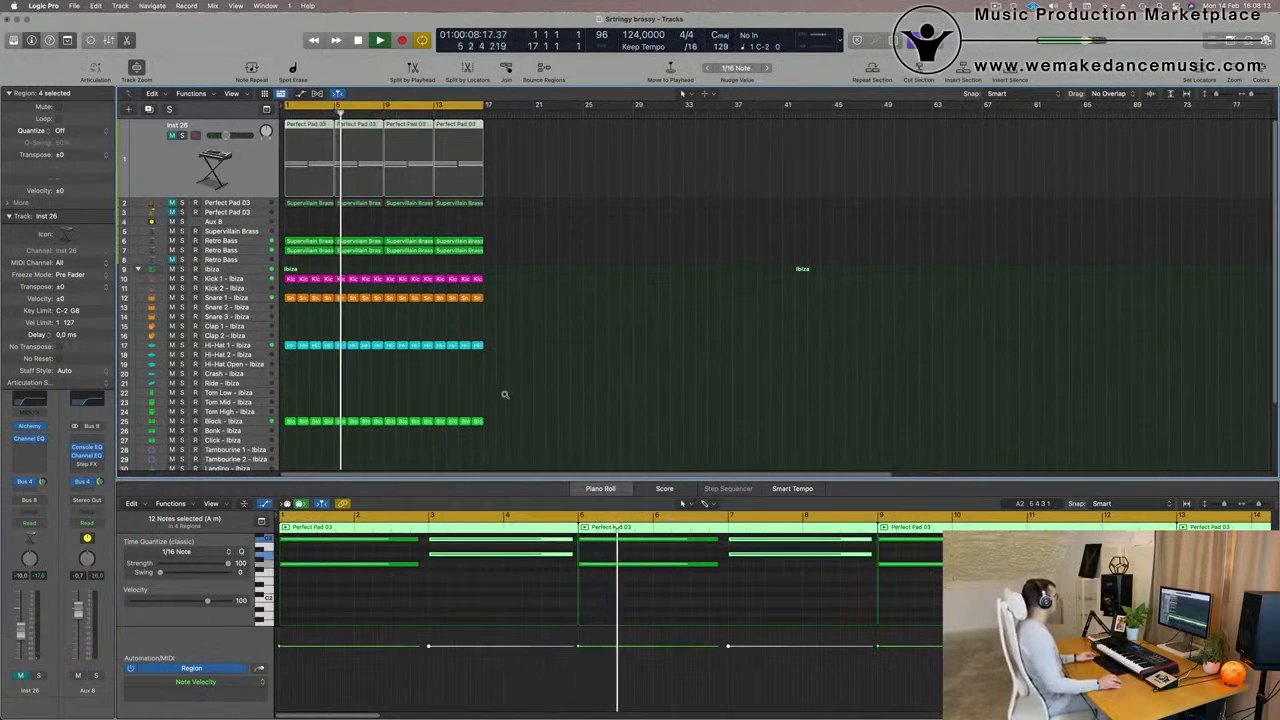
pyautogui.click(290, 346)
pyautogui.moveTo(290, 346)
pyautogui.mouseDown()
pyautogui.moveTo(287, 380)
pyautogui.moveTo(290, 350)
pyautogui.moveTo(290, 364)
pyautogui.mouseUp()
pyautogui.press('Return')
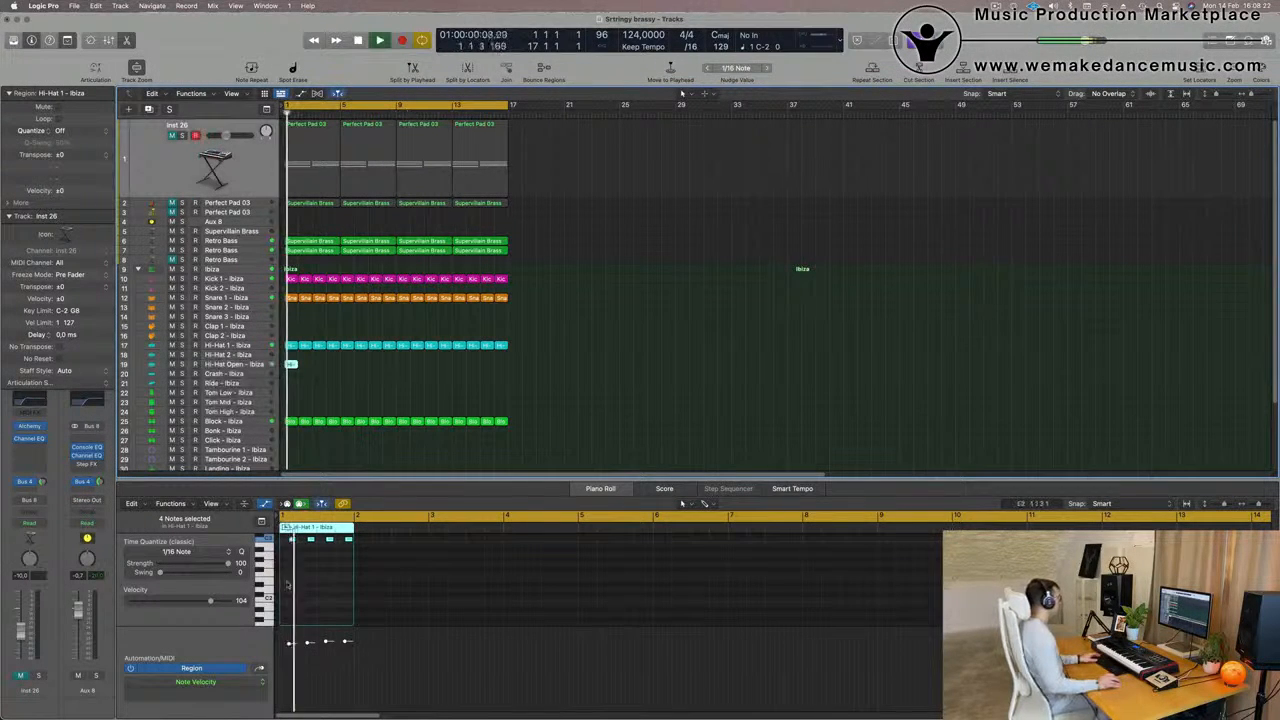
pyautogui.scroll(4, 317, 604)
pyautogui.press('space')
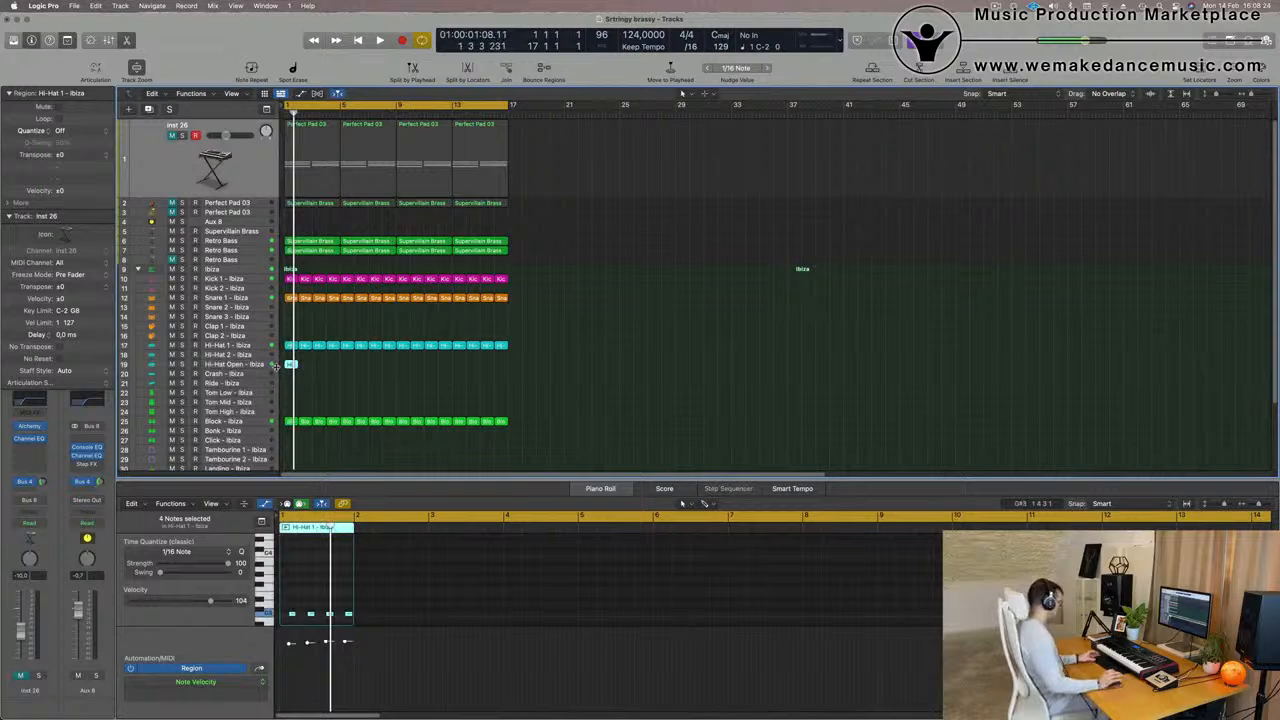
# Repeat the Hi-Hat Open region through bar 16 and lower the track's volume during playback
pyautogui.press('super+r')
pyautogui.press('super+r')
pyautogui.press('super+r')
pyautogui.press('super+r')
pyautogui.press('super+r')
pyautogui.press('super+r')
pyautogui.press('super+r')
pyautogui.press('super+r')
pyautogui.press('super+r')
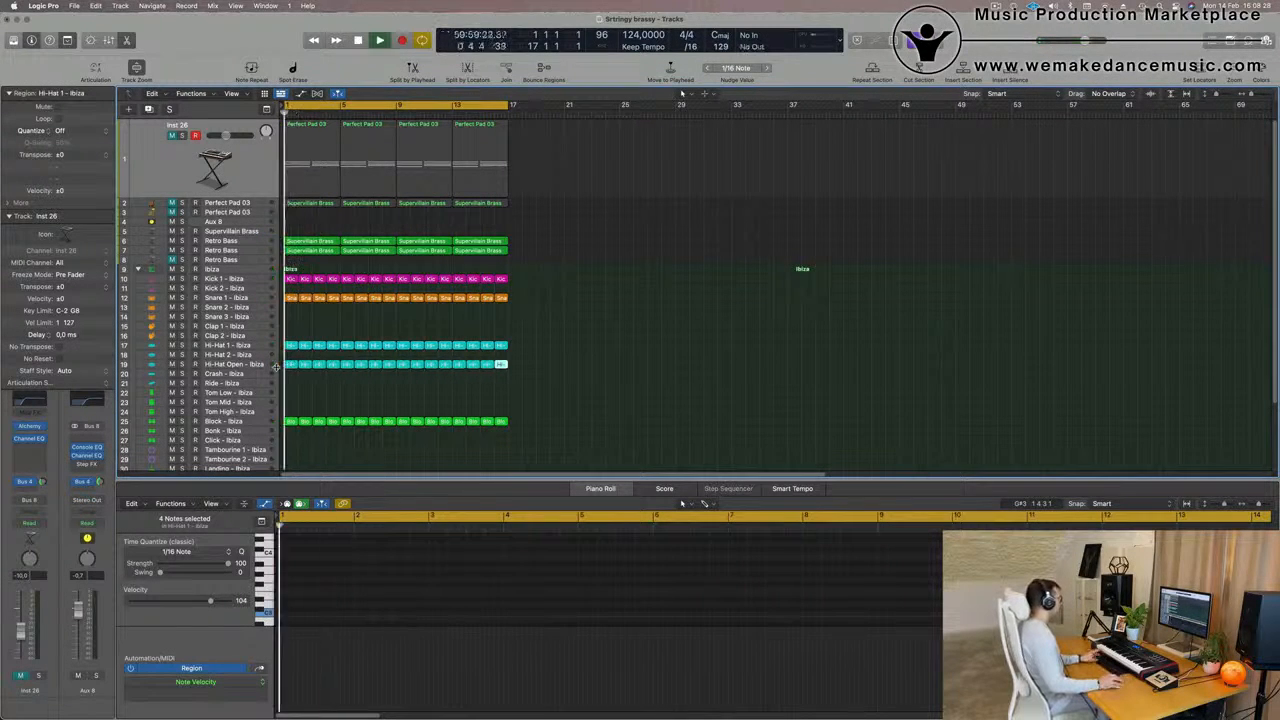
pyautogui.click(276, 366)
pyautogui.press('space')
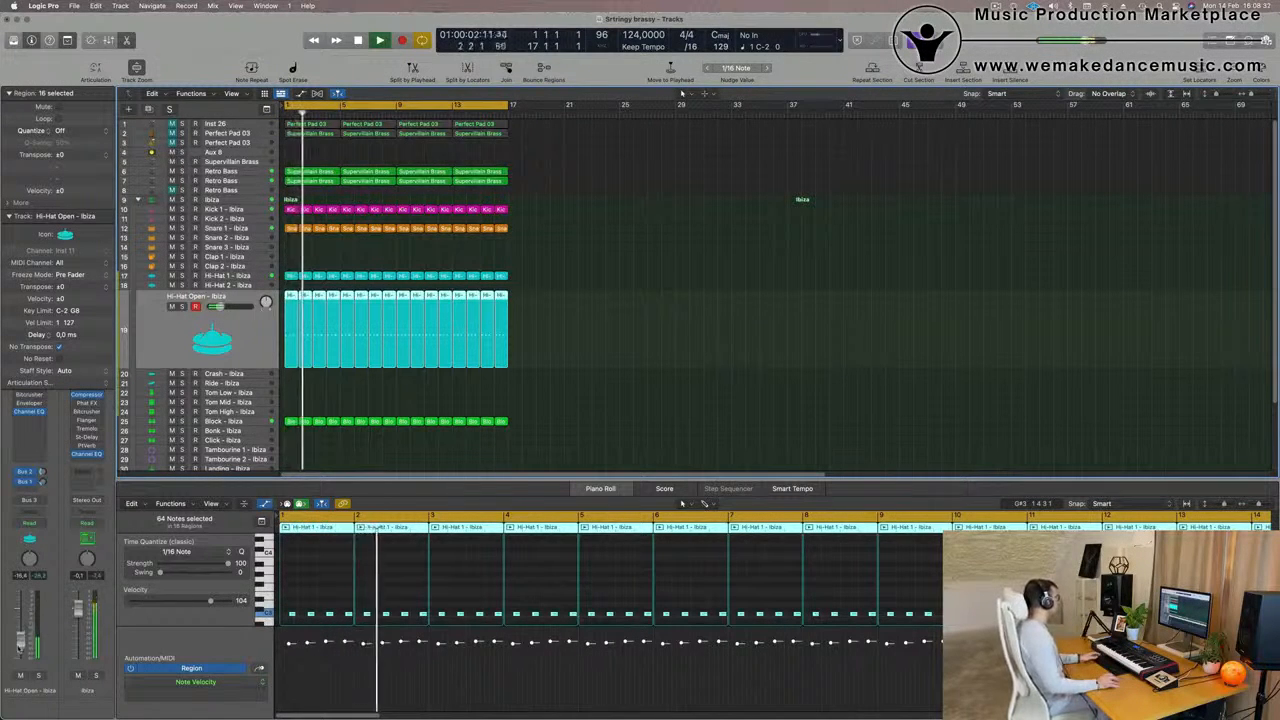
pyautogui.scroll(-1, 690, 348)
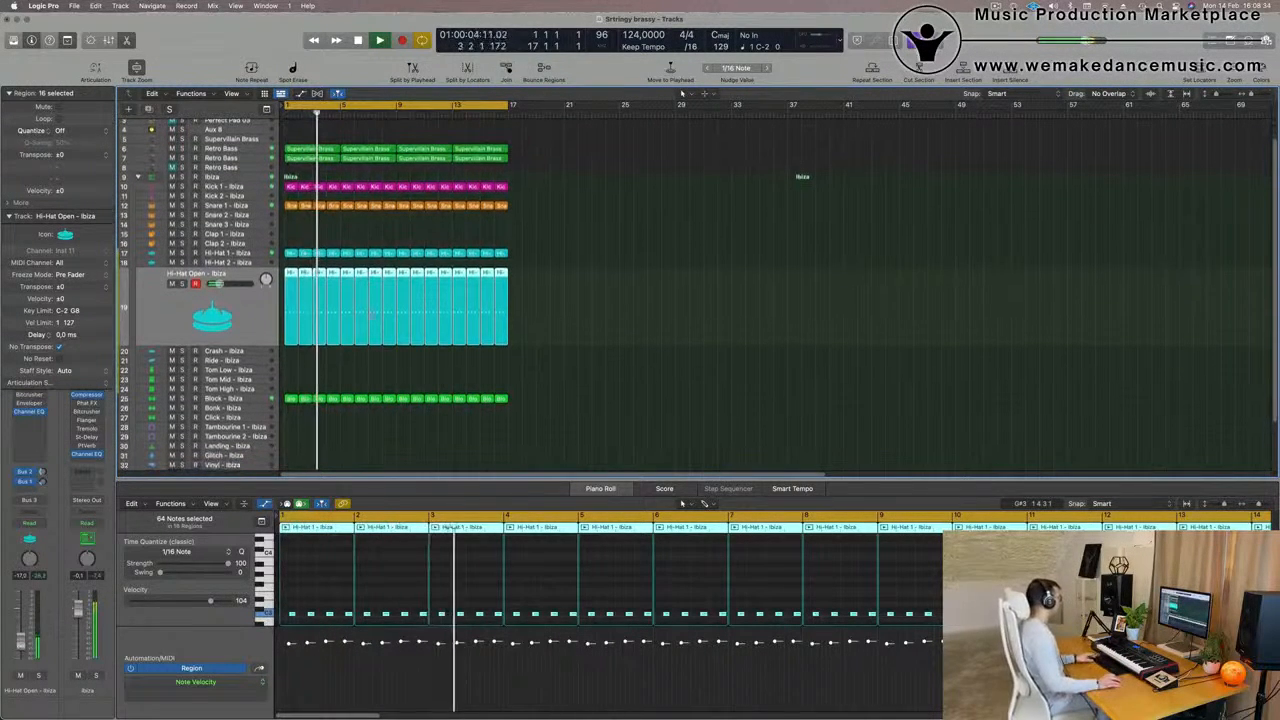
# Copy the first Hi-Hat Open region to bar 1 of the Tom Low track and transpose its notes while listening
pyautogui.click(290, 273)
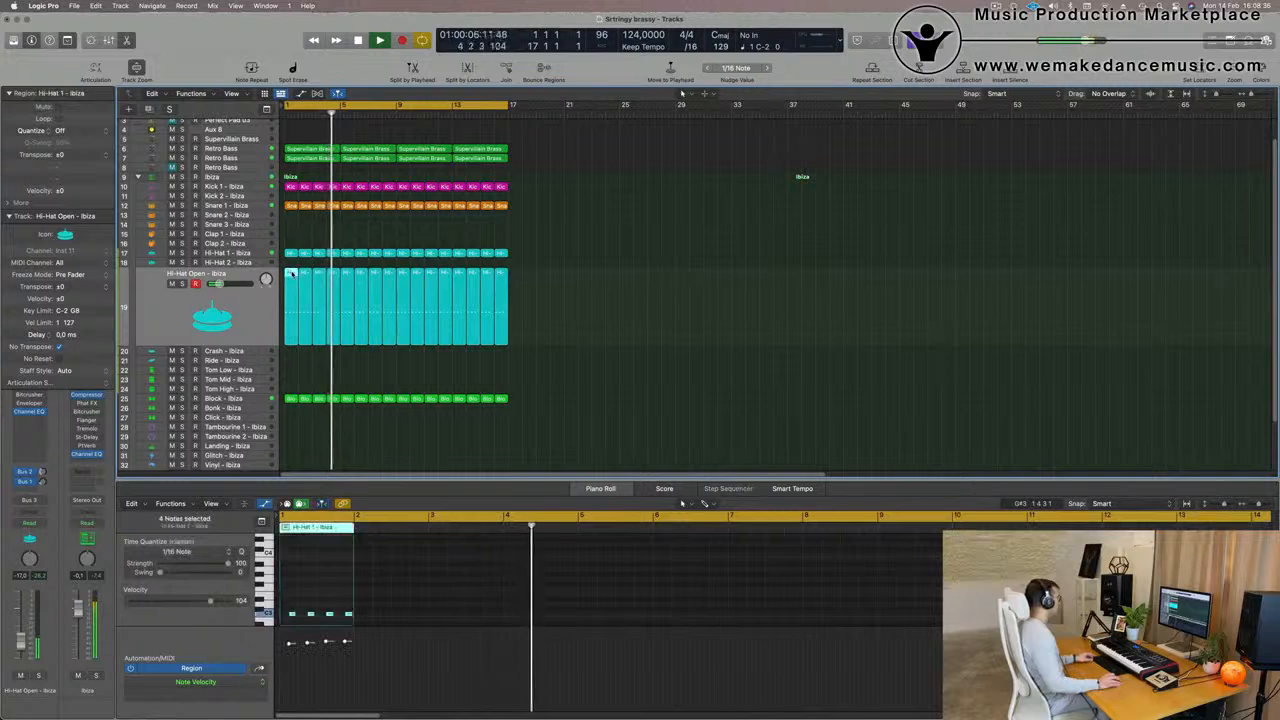
pyautogui.moveTo(291, 333); pyautogui.dragTo(291, 376)
pyautogui.moveTo(284, 577); pyautogui.dragTo(374, 600)
pyautogui.press('space')
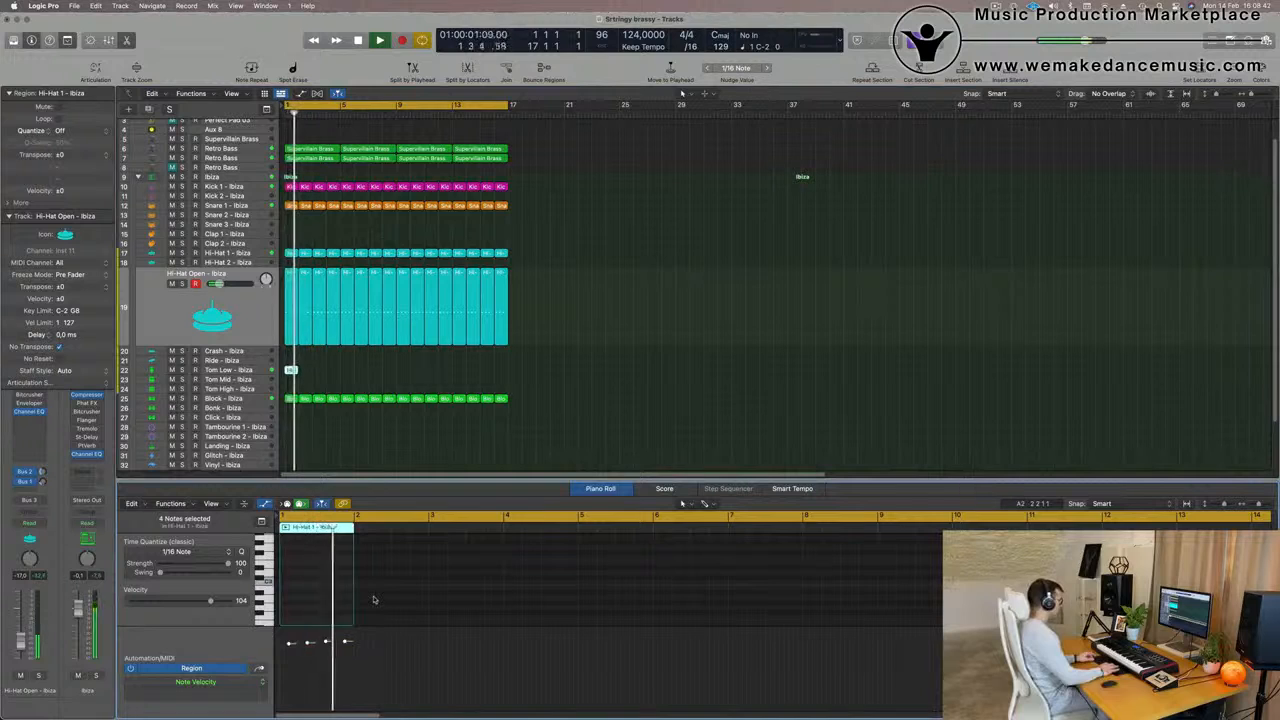
pyautogui.scroll(5, 371, 384)
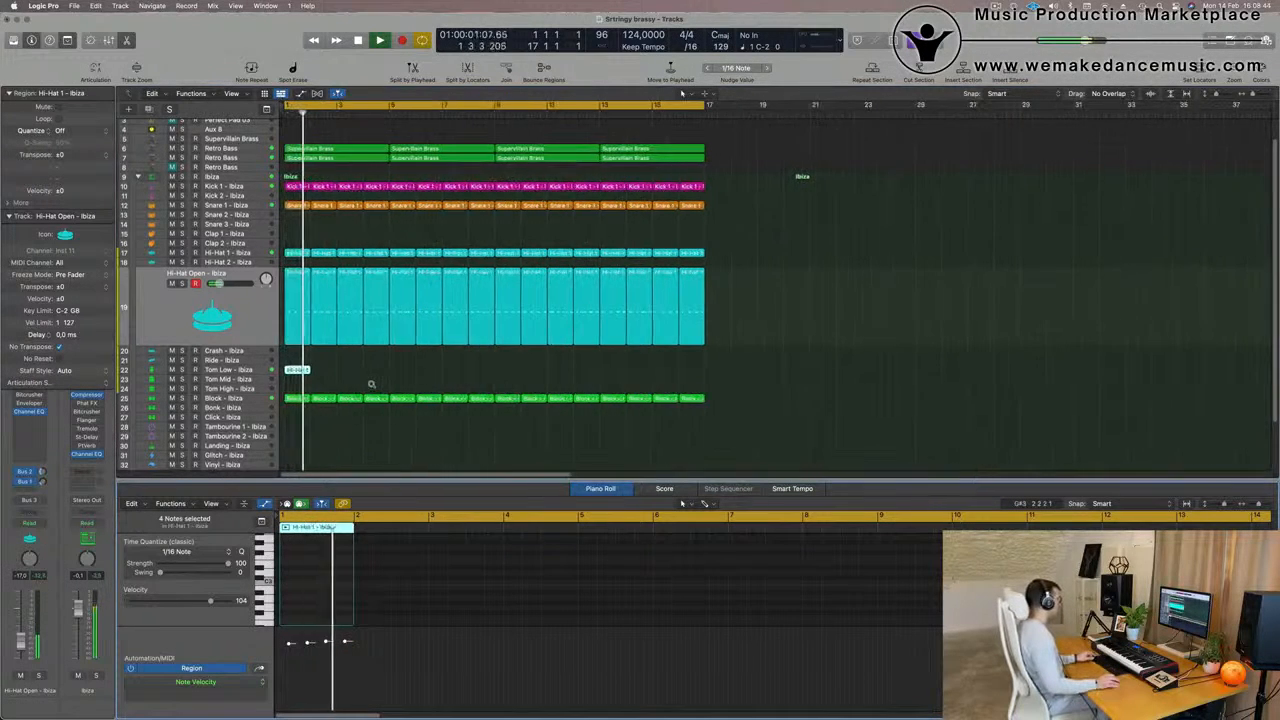
pyautogui.scroll(4, 308, 578)
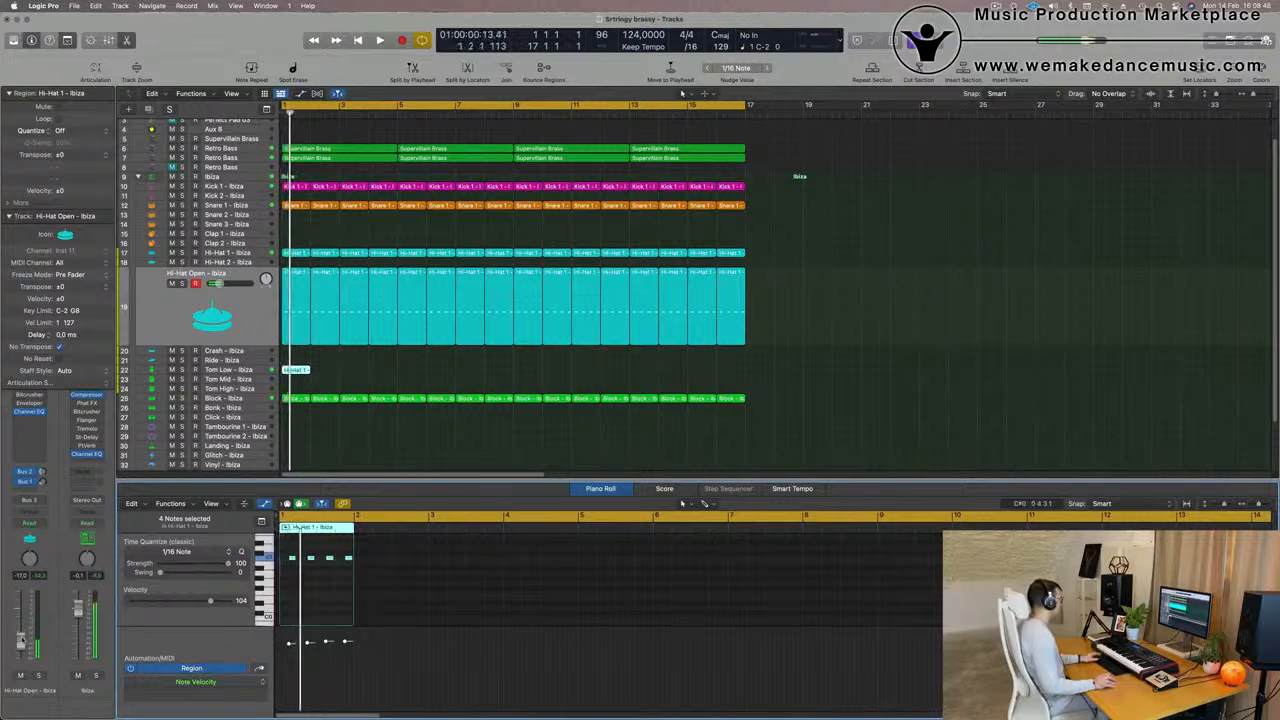
# Delete the first three notes of the Tom Low region in bar 1, keeping only the last one
pyautogui.click(270, 369)
pyautogui.click(259, 272)
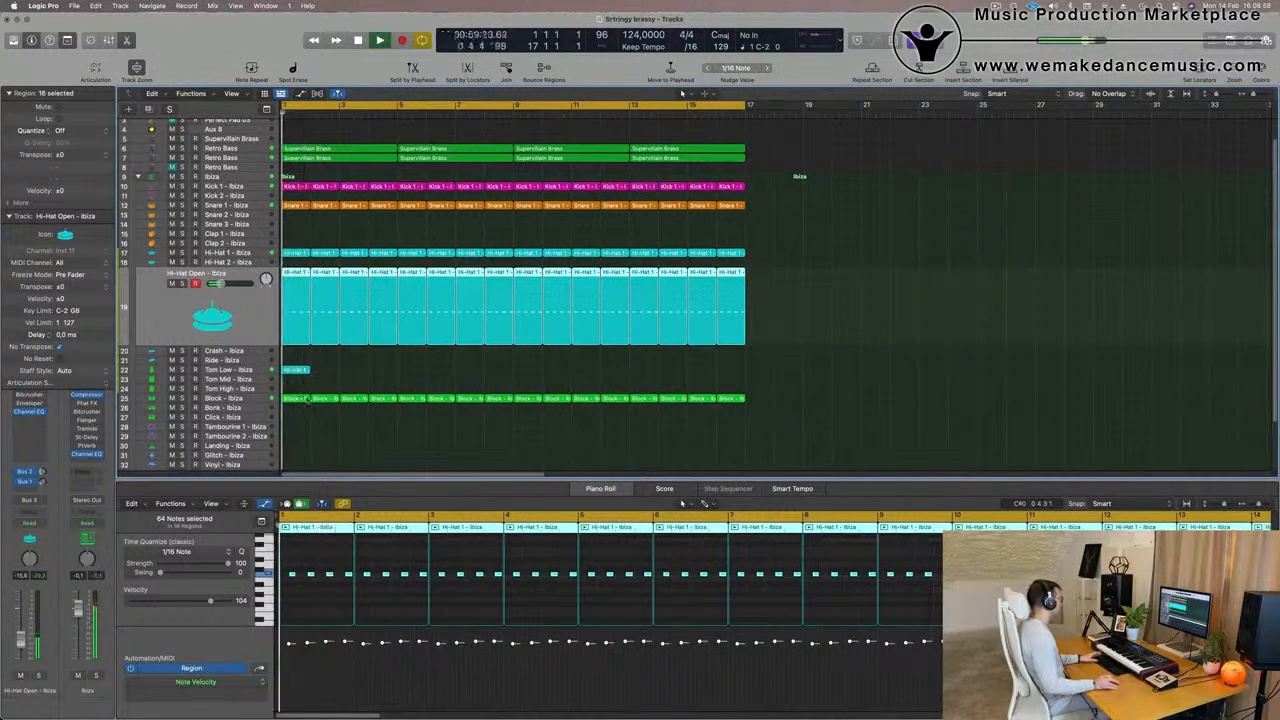
pyautogui.click(266, 373)
pyautogui.press('space')
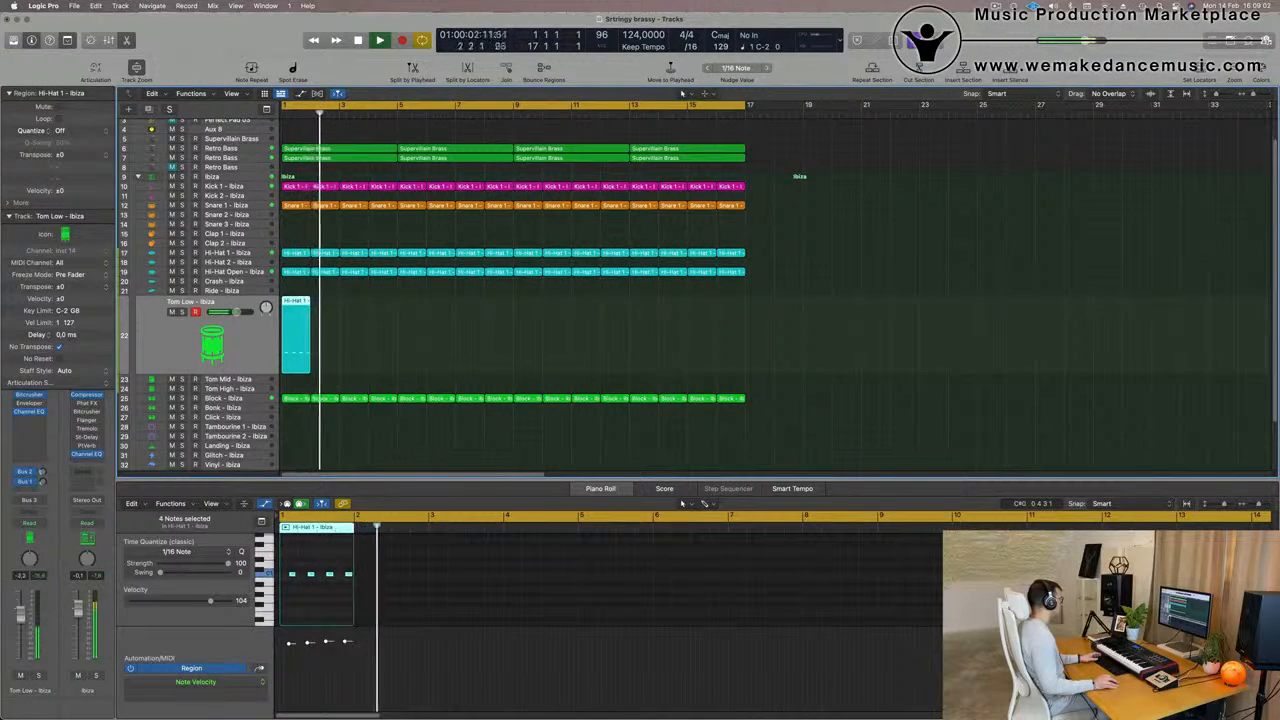
pyautogui.click(335, 587)
pyautogui.press('space')
pyautogui.moveTo(337, 587); pyautogui.dragTo(337, 588)
pyautogui.press('Delete')
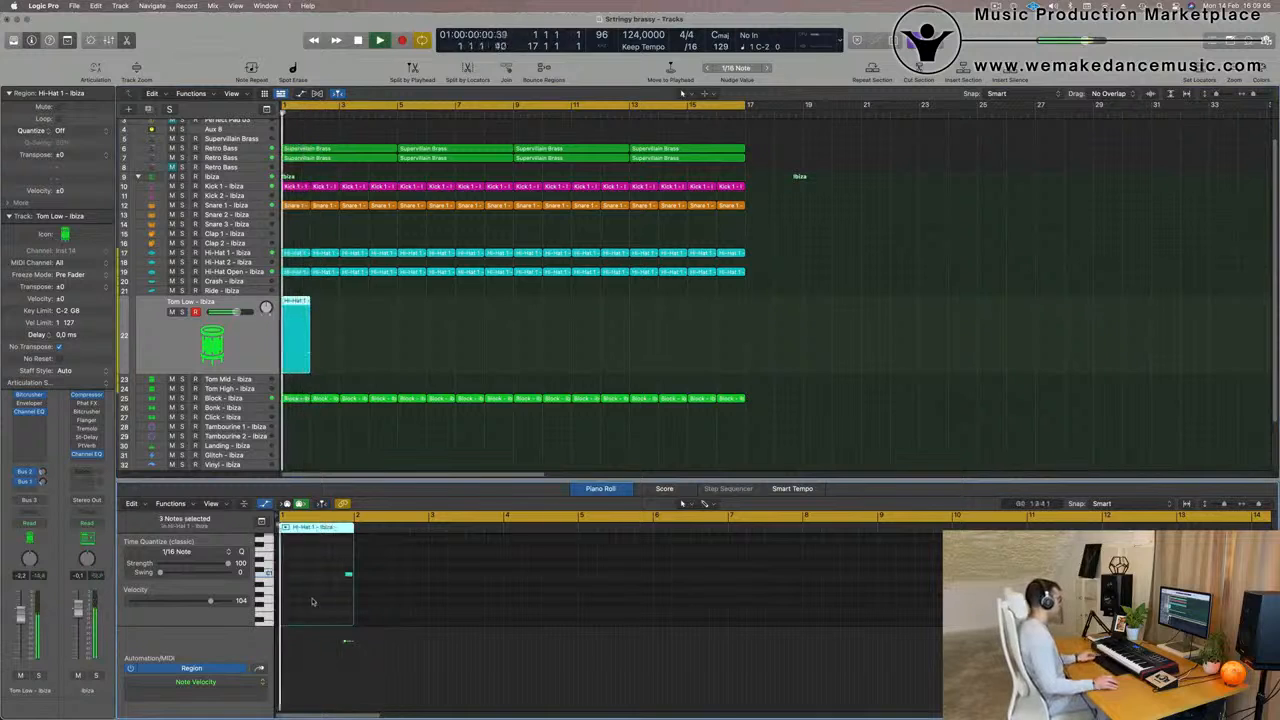
# Listen to the edited Tom Low region and repeat it through bar 16
pyautogui.scroll(8, 313, 601)
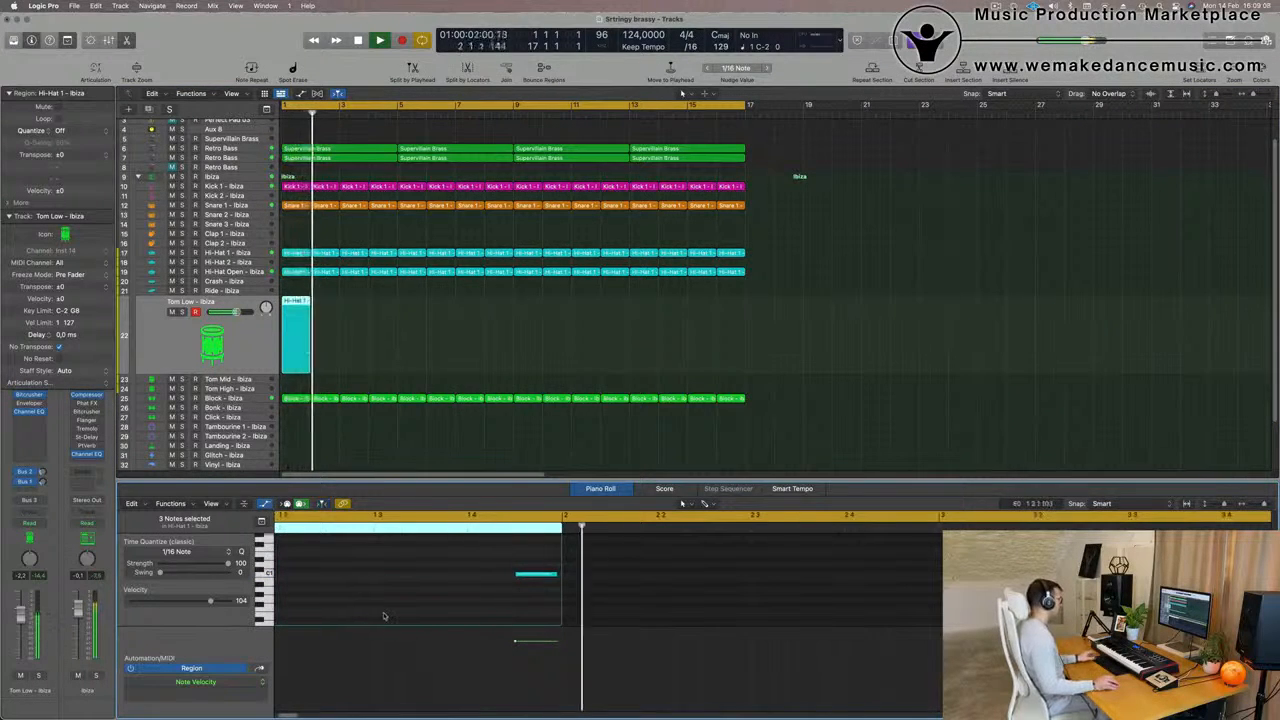
pyautogui.press('space')
pyautogui.moveTo(391, 342); pyautogui.dragTo(286, 322)
pyautogui.press('space')
pyautogui.press('space')
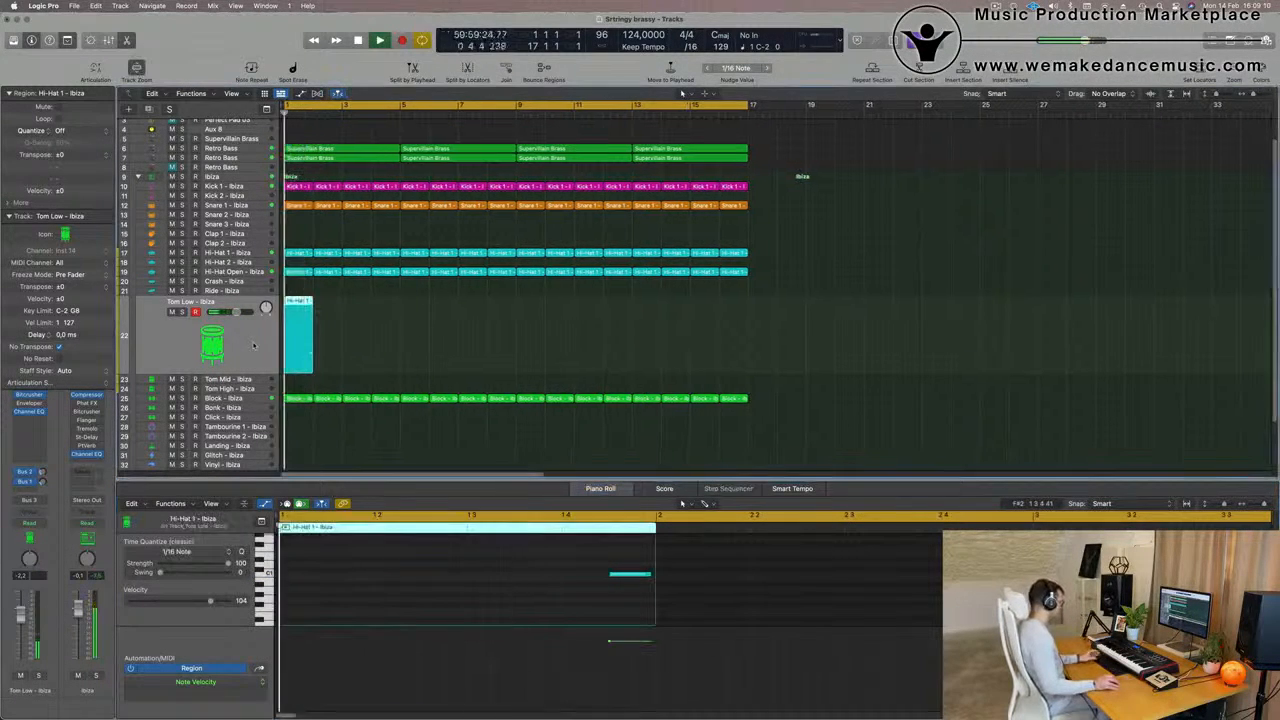
pyautogui.press('super+r')
pyautogui.press('super+r')
pyautogui.press('super+r')
pyautogui.press('super+r')
pyautogui.press('super+r')
pyautogui.press('super+r')
pyautogui.press('super+r')
pyautogui.press('super+r')
pyautogui.press('super+r')
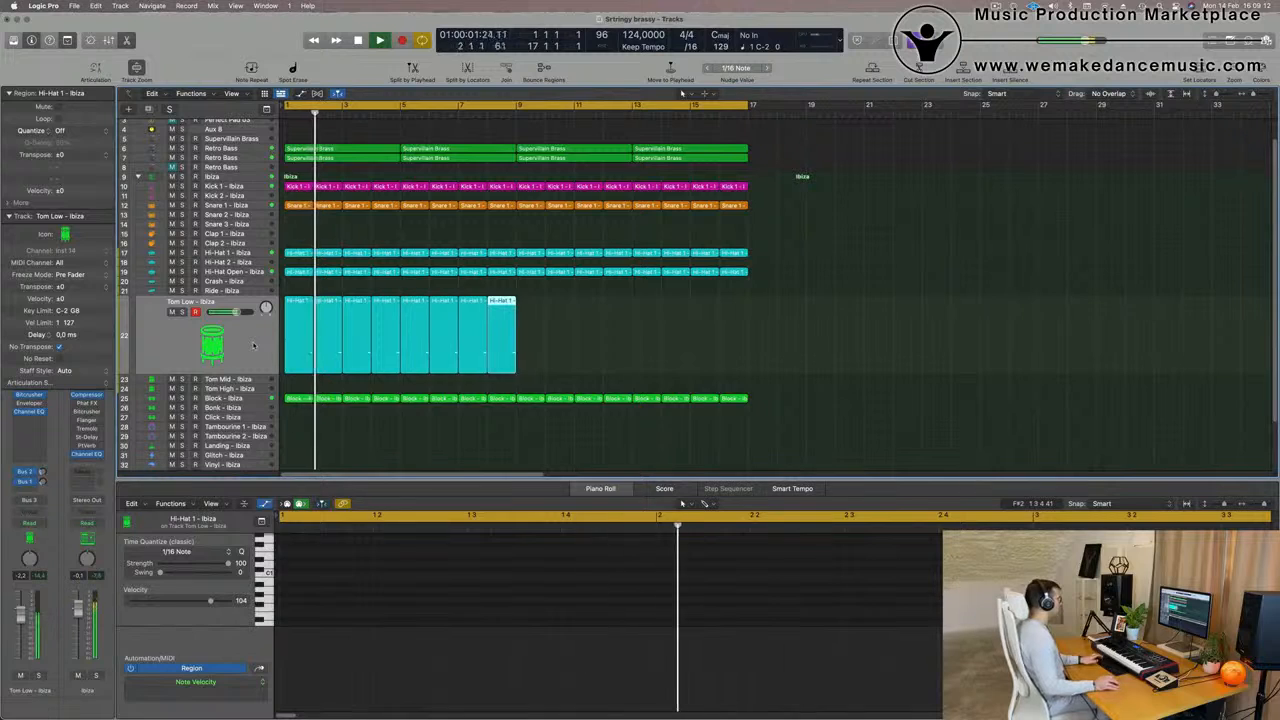
pyautogui.press('super+r')
pyautogui.press('super+r')
pyautogui.press('super+r')
pyautogui.press('super+r')
pyautogui.press('super+r')
pyautogui.press('super+r')
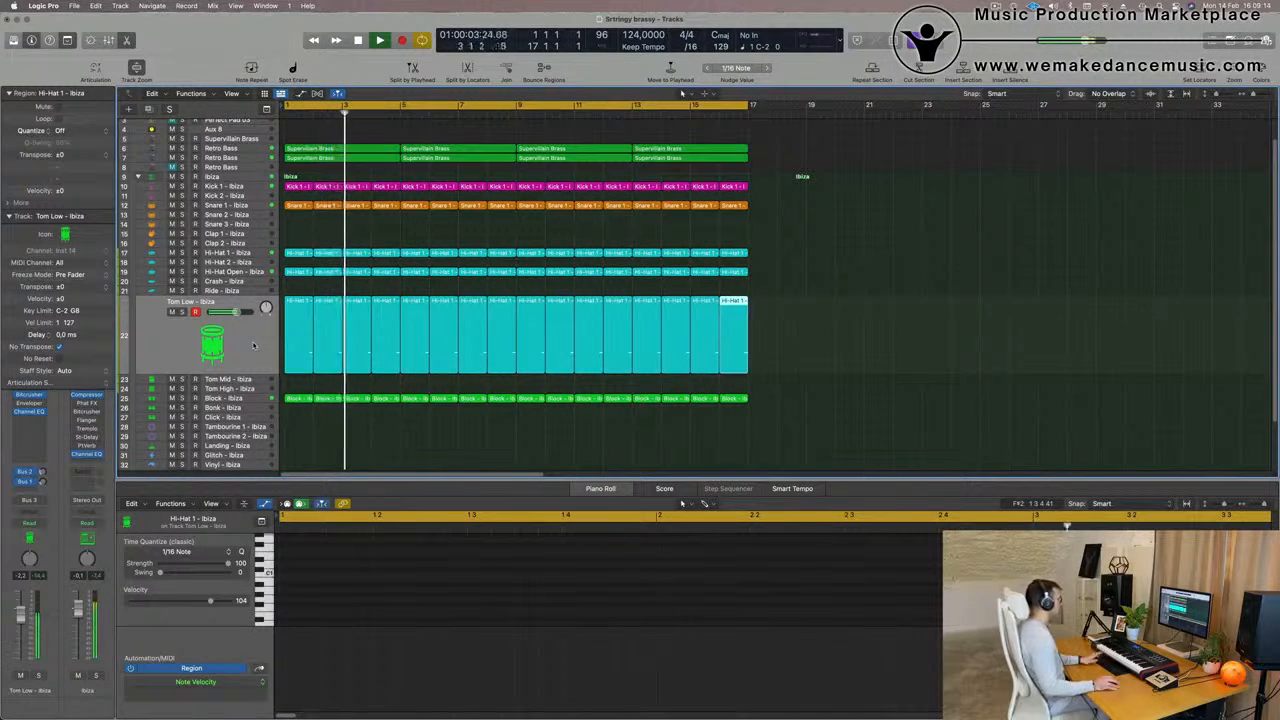
# Select all the Tom Low regions and replay the beat from the beginning
pyautogui.press('space')
pyautogui.click(250, 338)
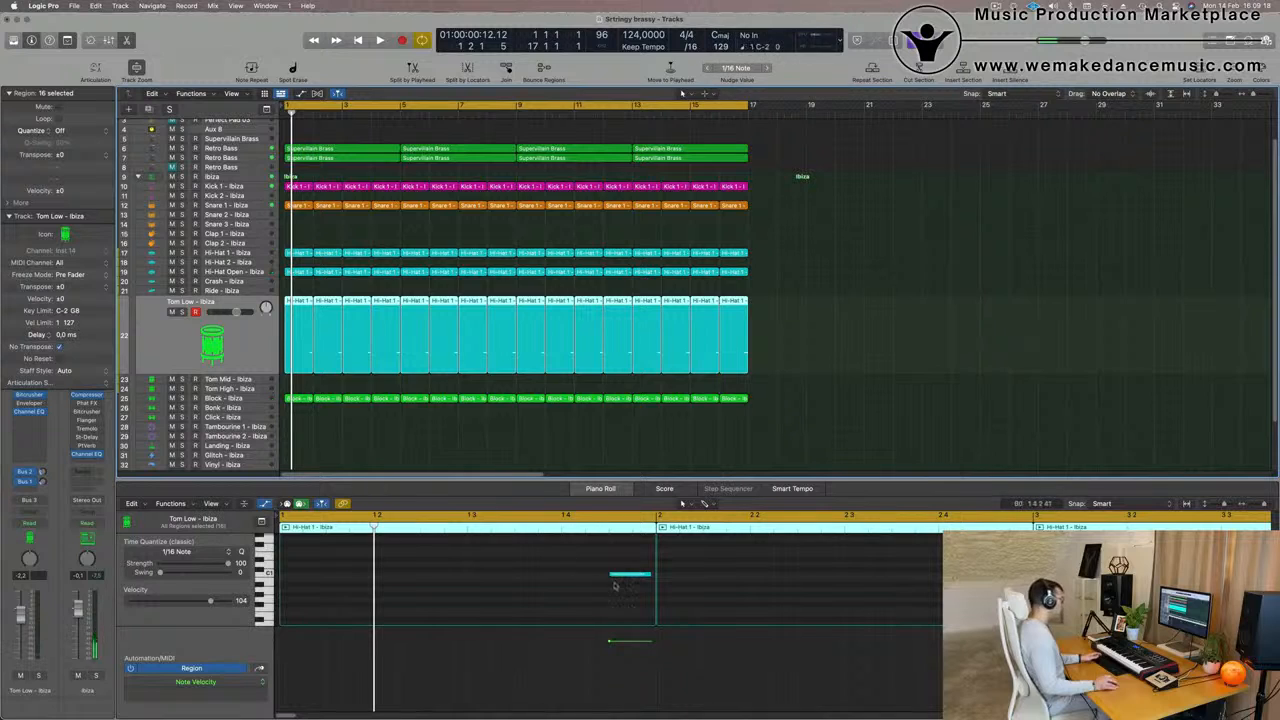
pyautogui.press('space')
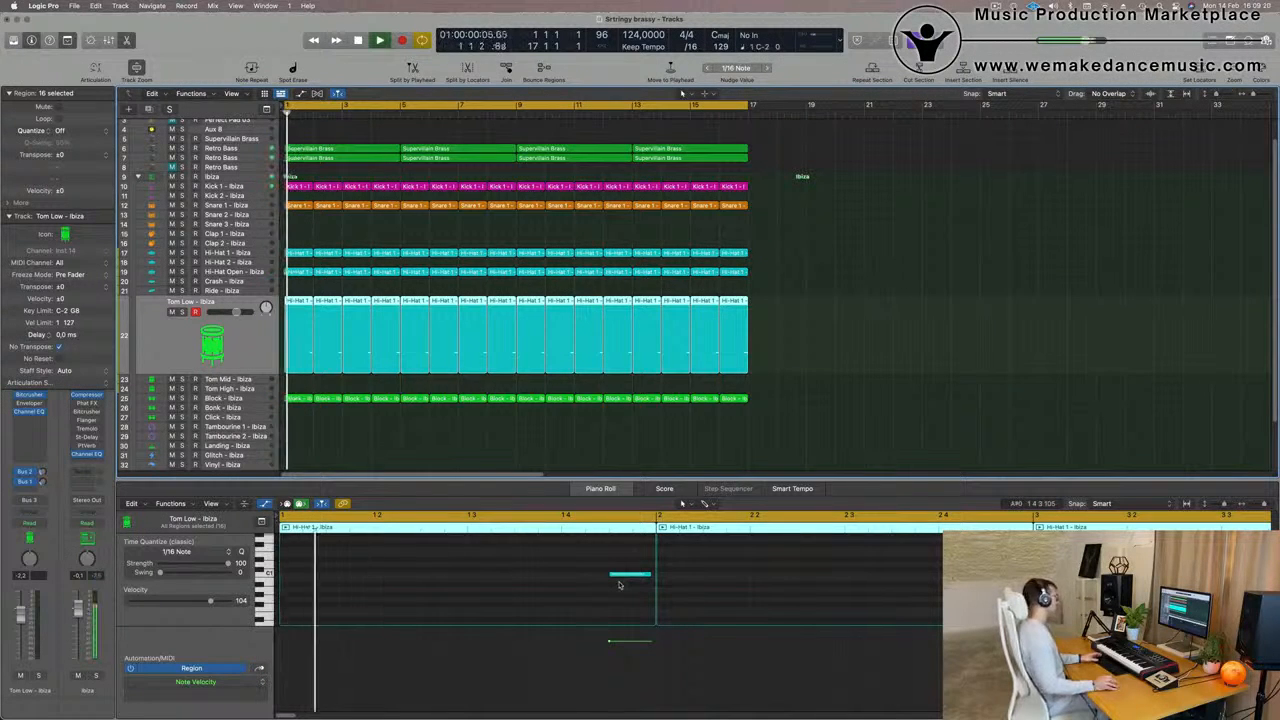
pyautogui.press('space')
pyautogui.press('space')
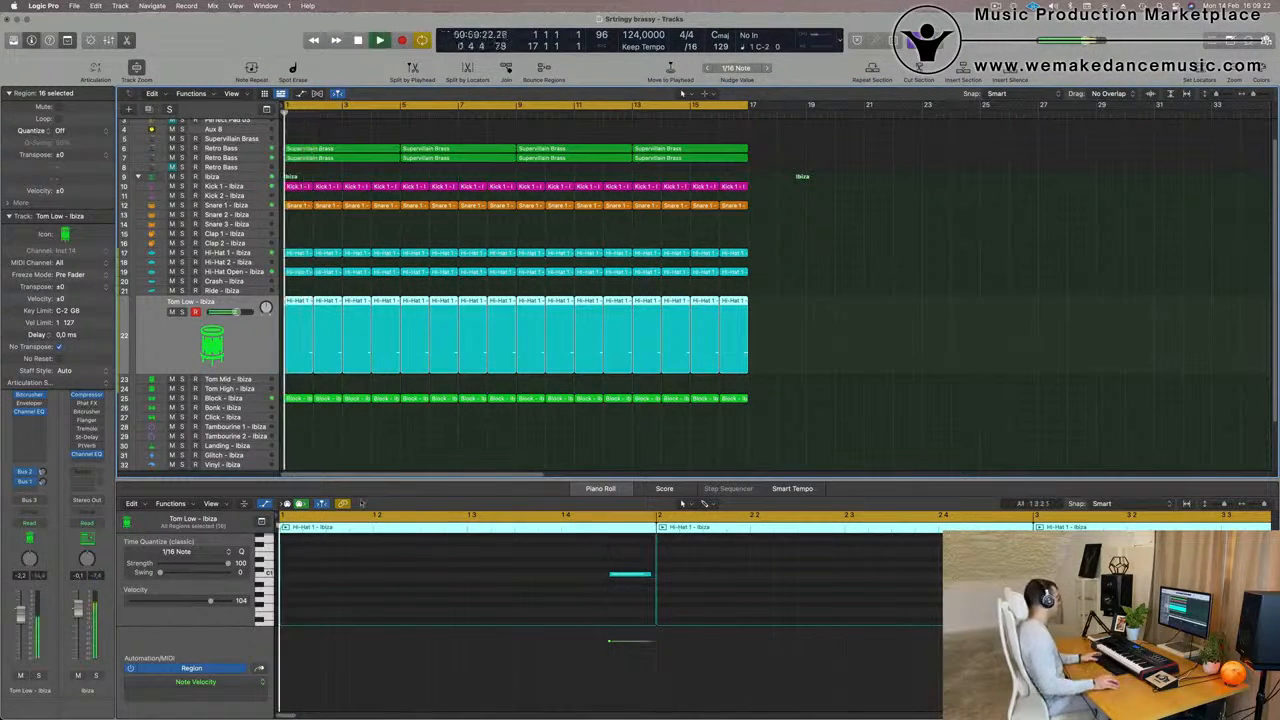
pyautogui.press('space')
pyautogui.press('space')
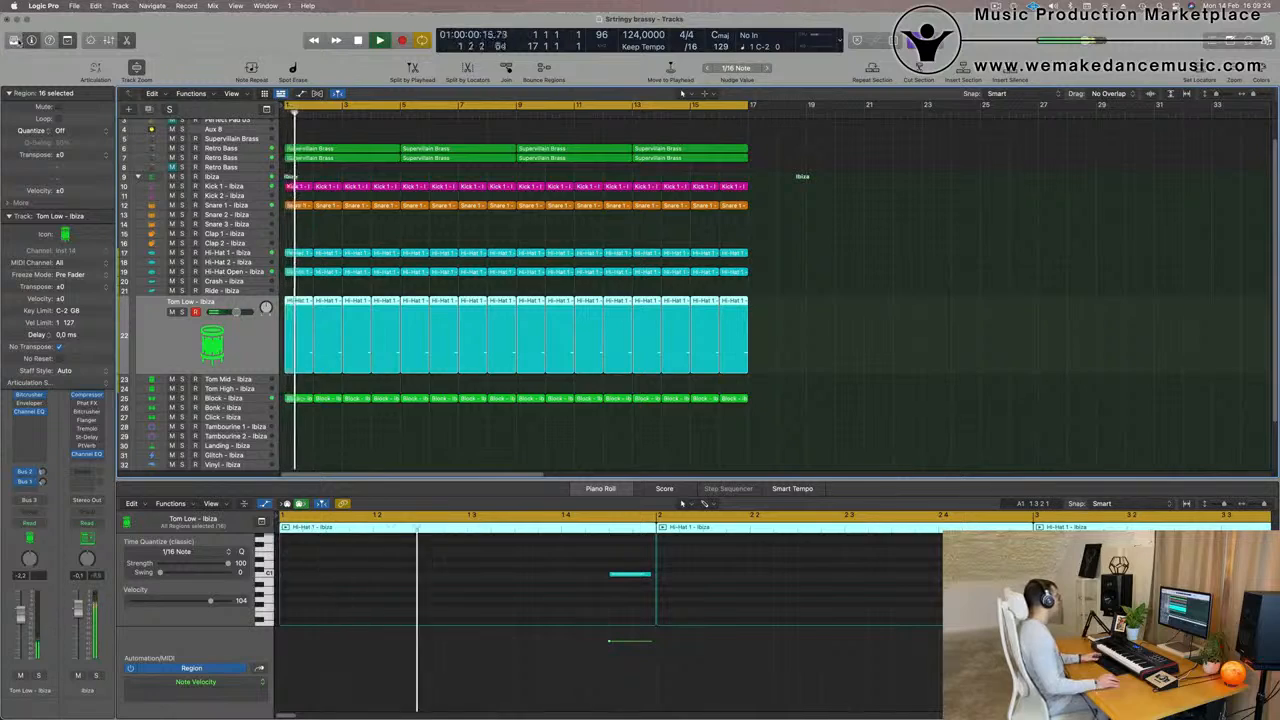
# Change the Tom Low sound to Tom Low - Advanced Machines from the Library and audition it in the mix and soloed
pyautogui.press('y')
pyautogui.press('space')
pyautogui.press('space')
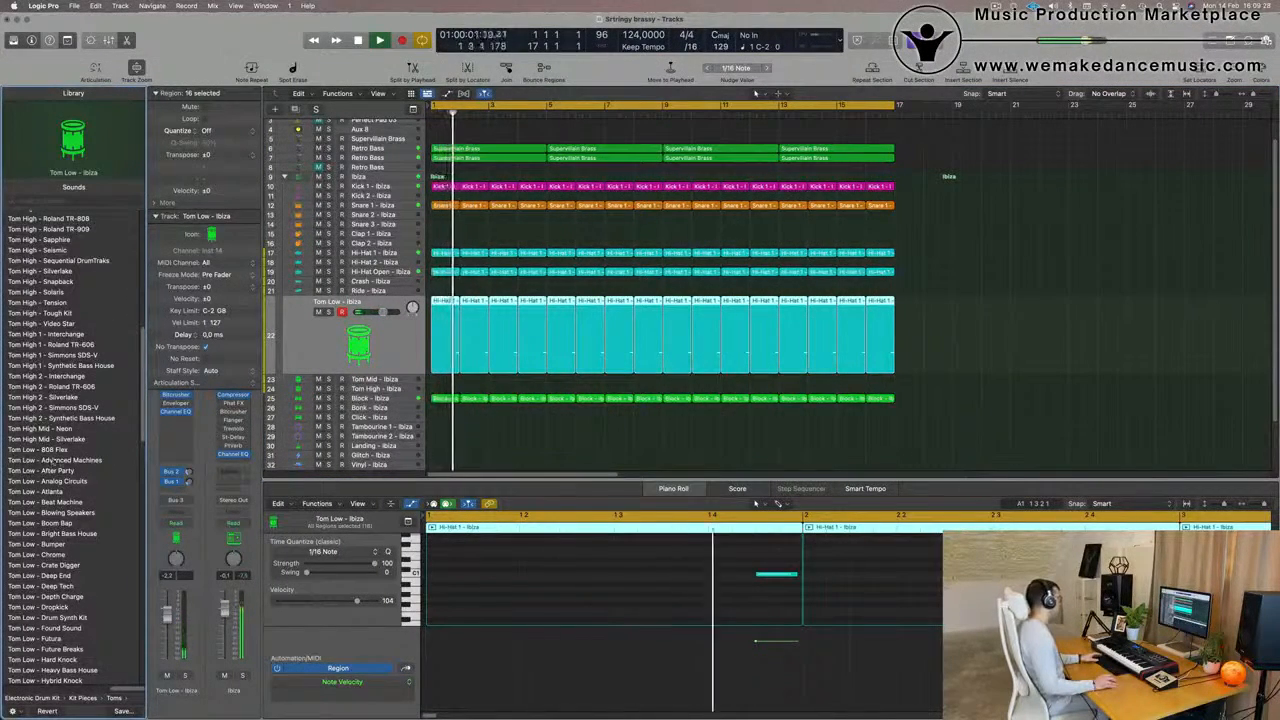
pyautogui.click(60, 460)
pyautogui.press('space')
pyautogui.press('space')
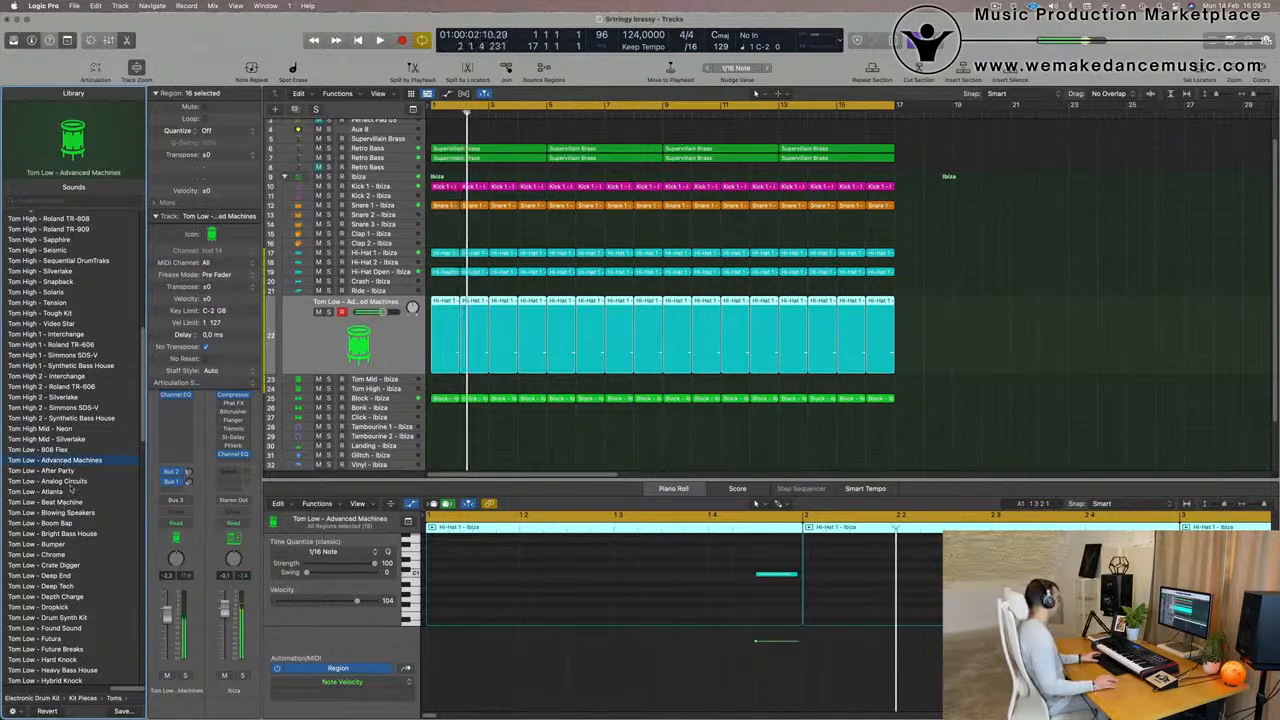
pyautogui.click(185, 676)
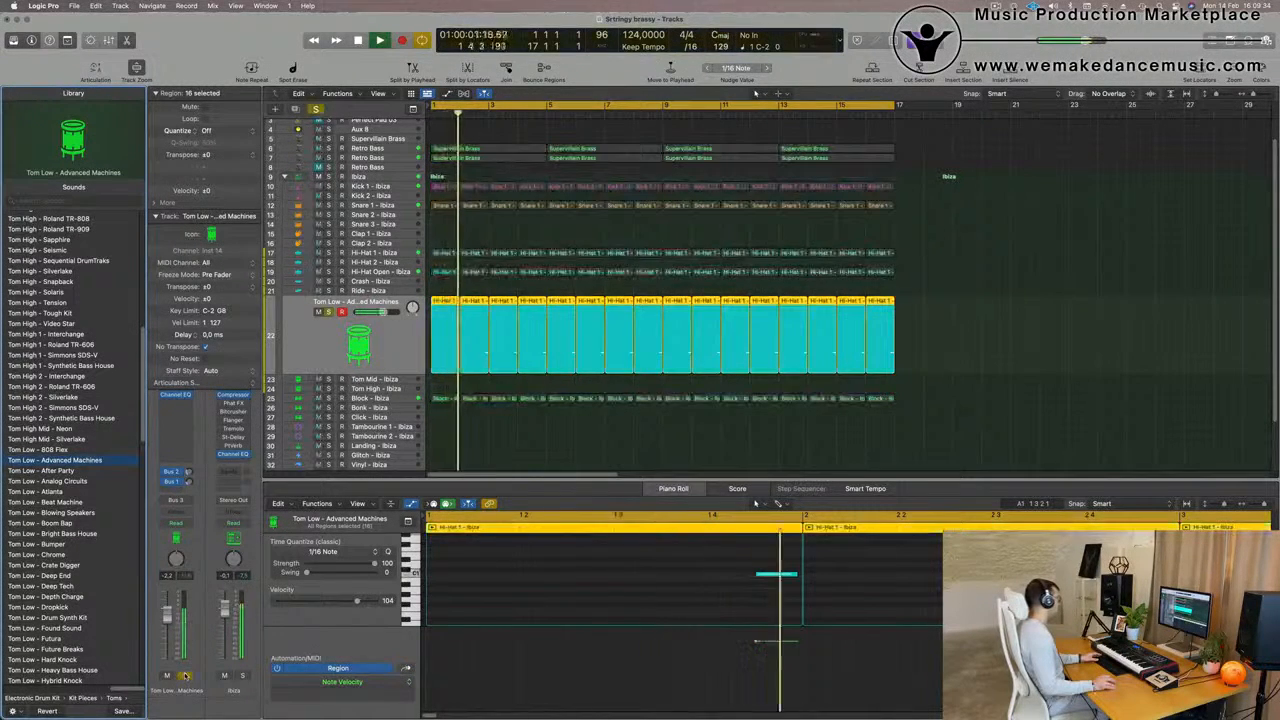
pyautogui.click(185, 676)
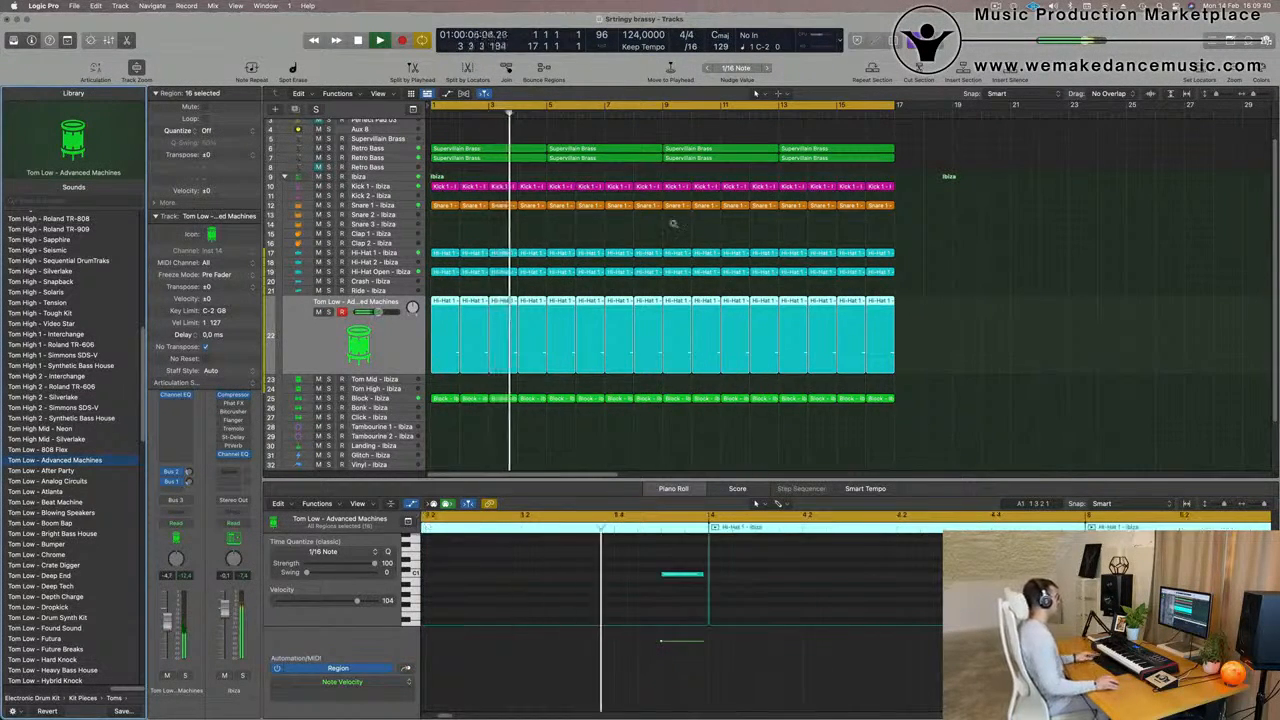
# Copy the first Snare 1 region to bar 1 of the Clap 1 track and transpose its two notes
pyautogui.scroll(-10, 660, 240)
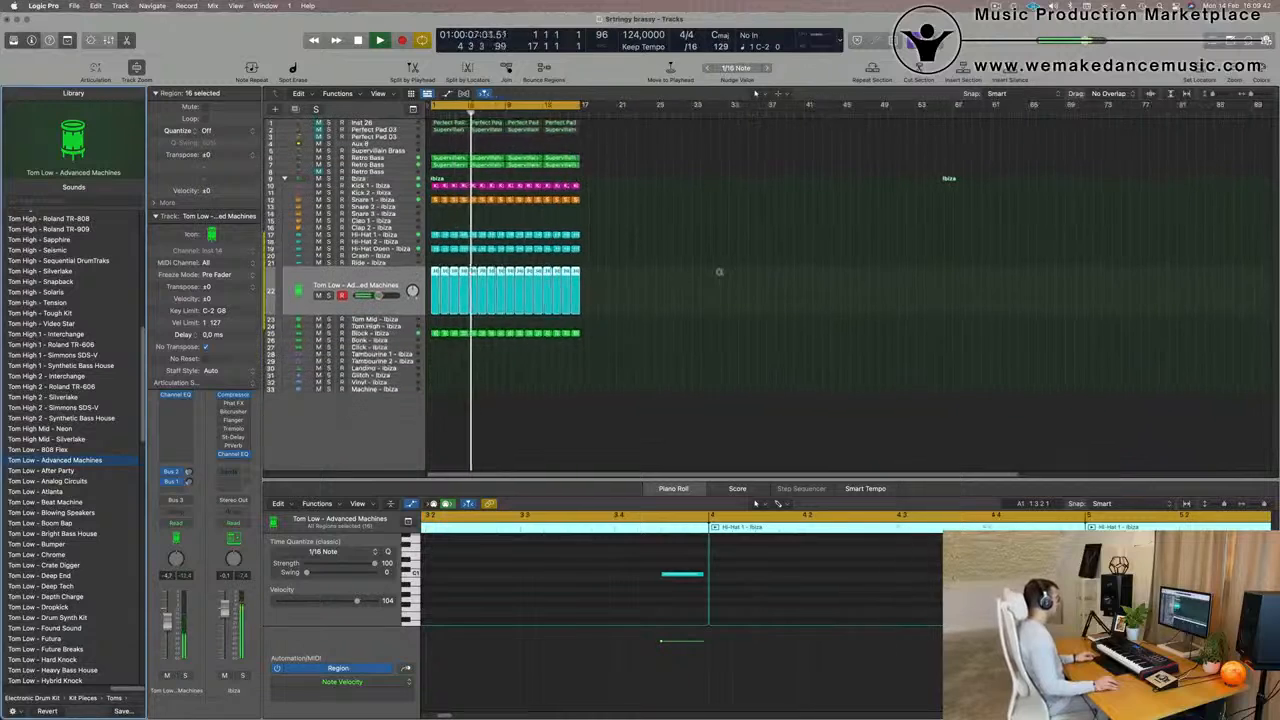
pyautogui.scroll(3, 675, 273)
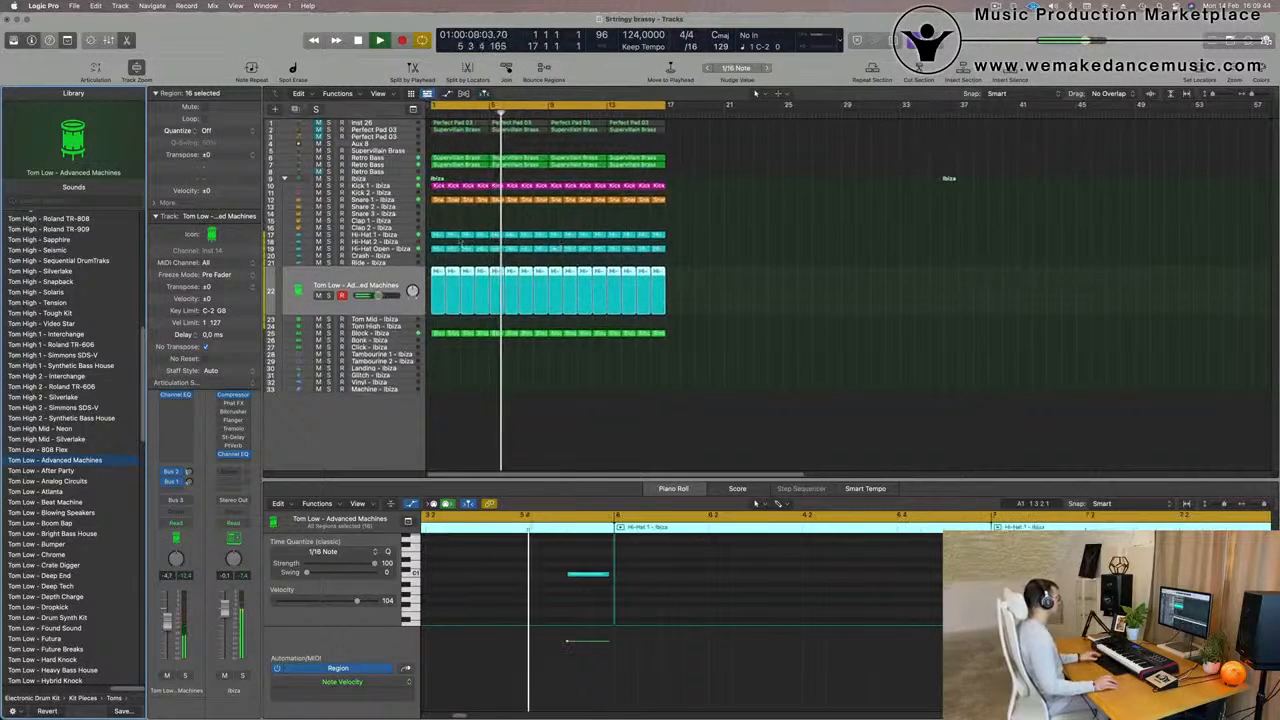
pyautogui.moveTo(437, 204); pyautogui.dragTo(436, 223)
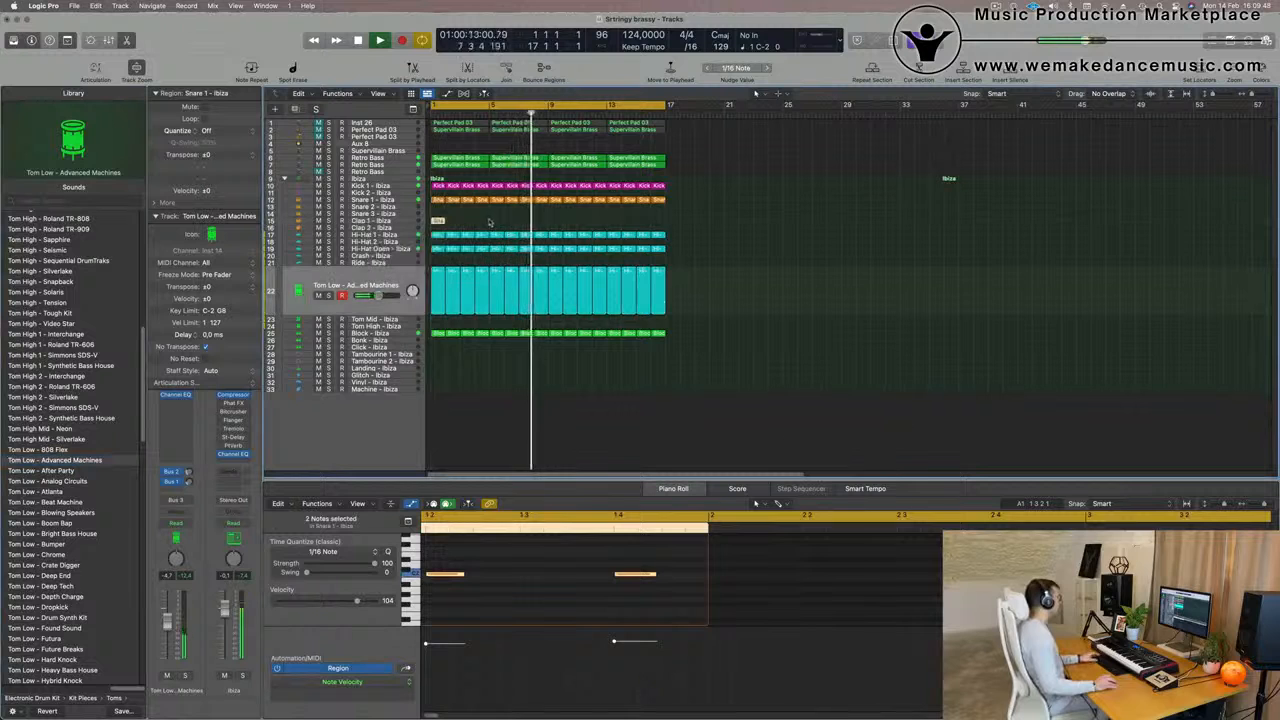
pyautogui.press('Return')
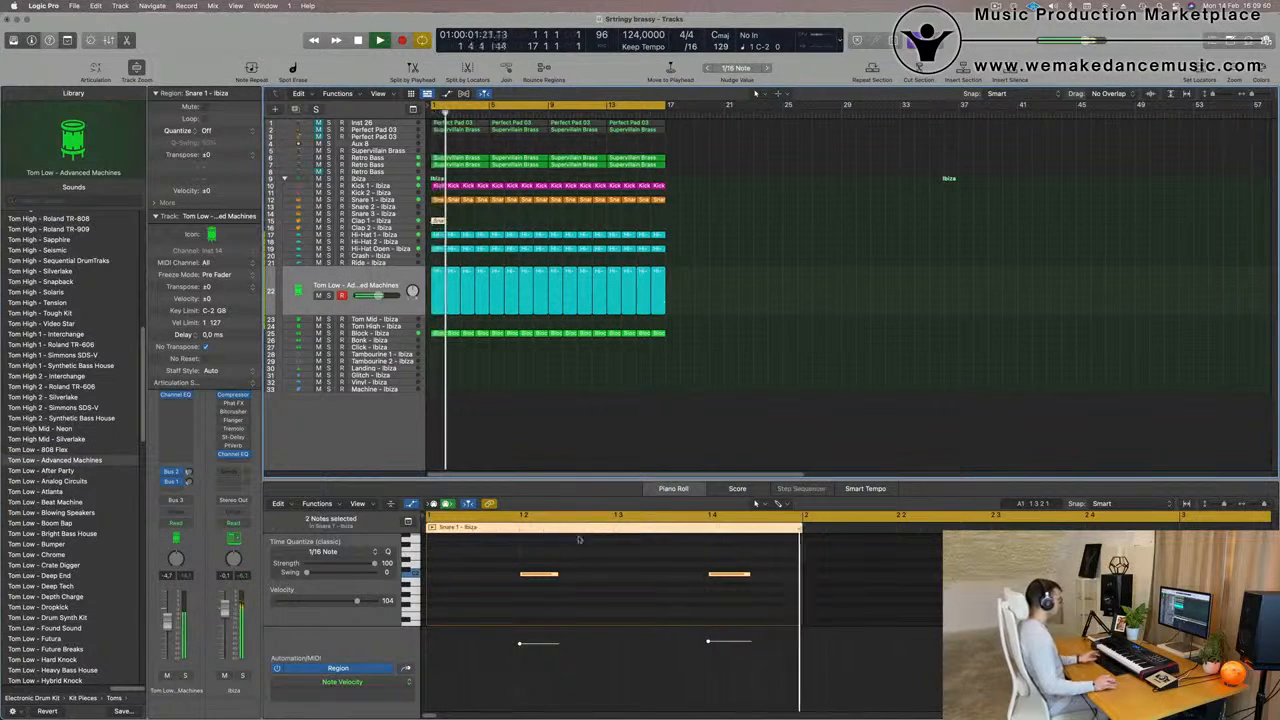
pyautogui.moveTo(514, 554); pyautogui.dragTo(774, 618)
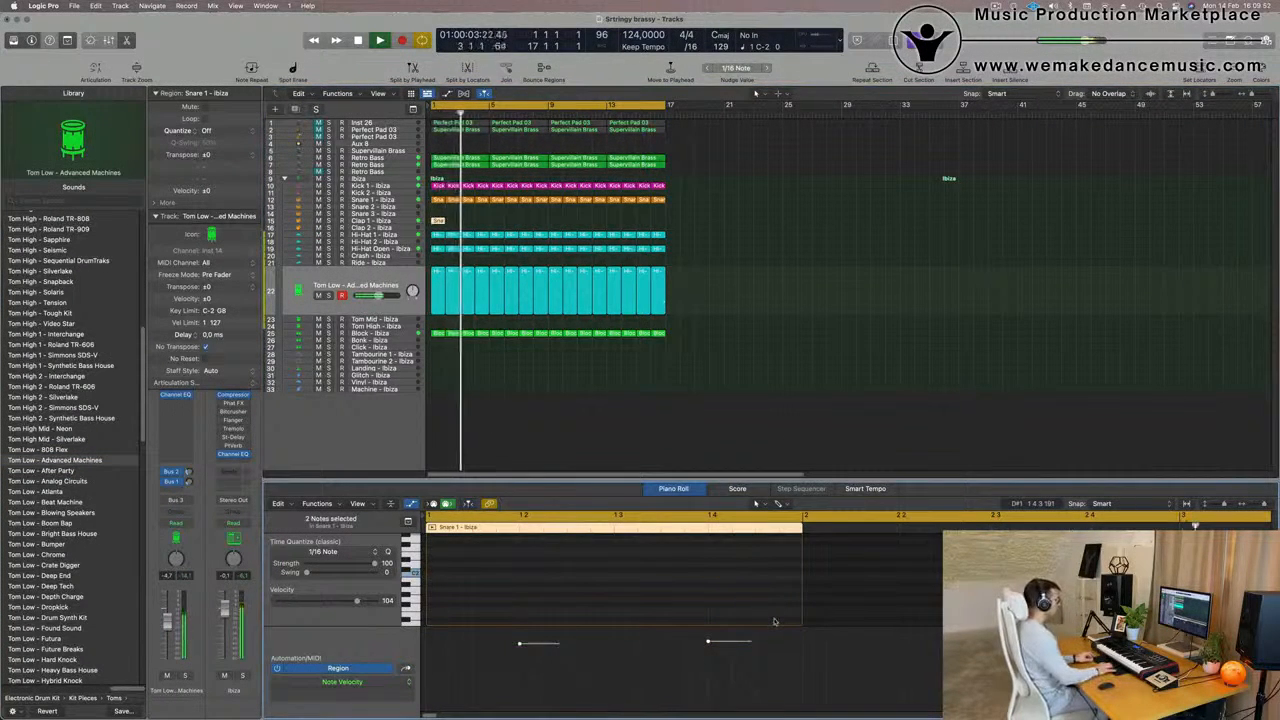
pyautogui.press('space')
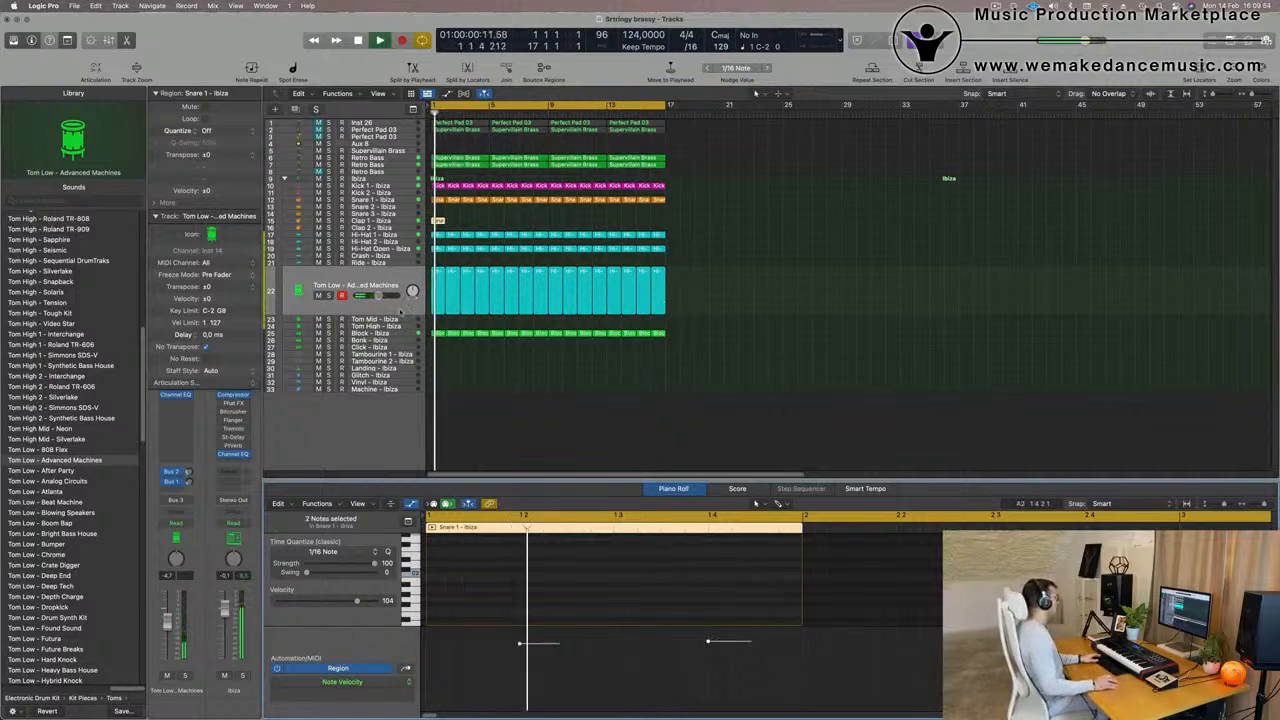
# Repeat the Clap 1 region through bar 16 and adjust the Clap 1 track's volume during playback
pyautogui.click(474, 226)
pyautogui.click(438, 221)
pyautogui.press('super+r')
pyautogui.press('super+r')
pyautogui.press('super+r')
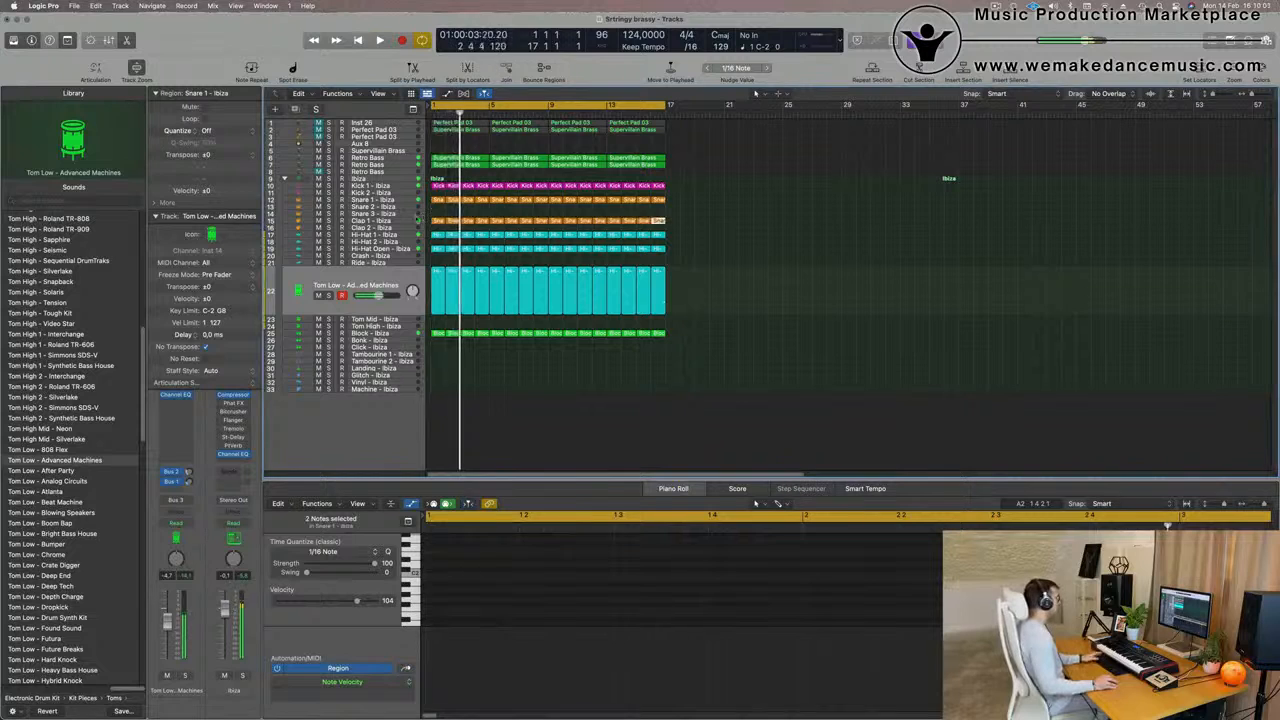
pyautogui.click(415, 221)
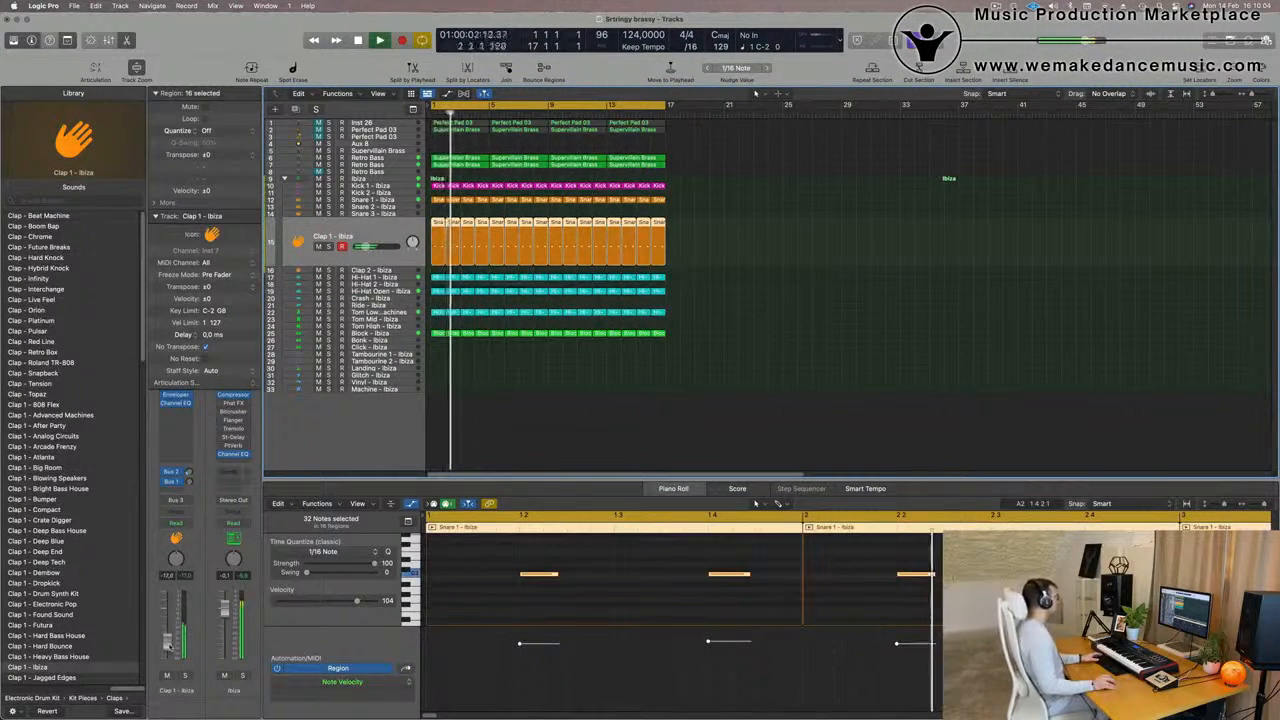
pyautogui.click(572, 431)
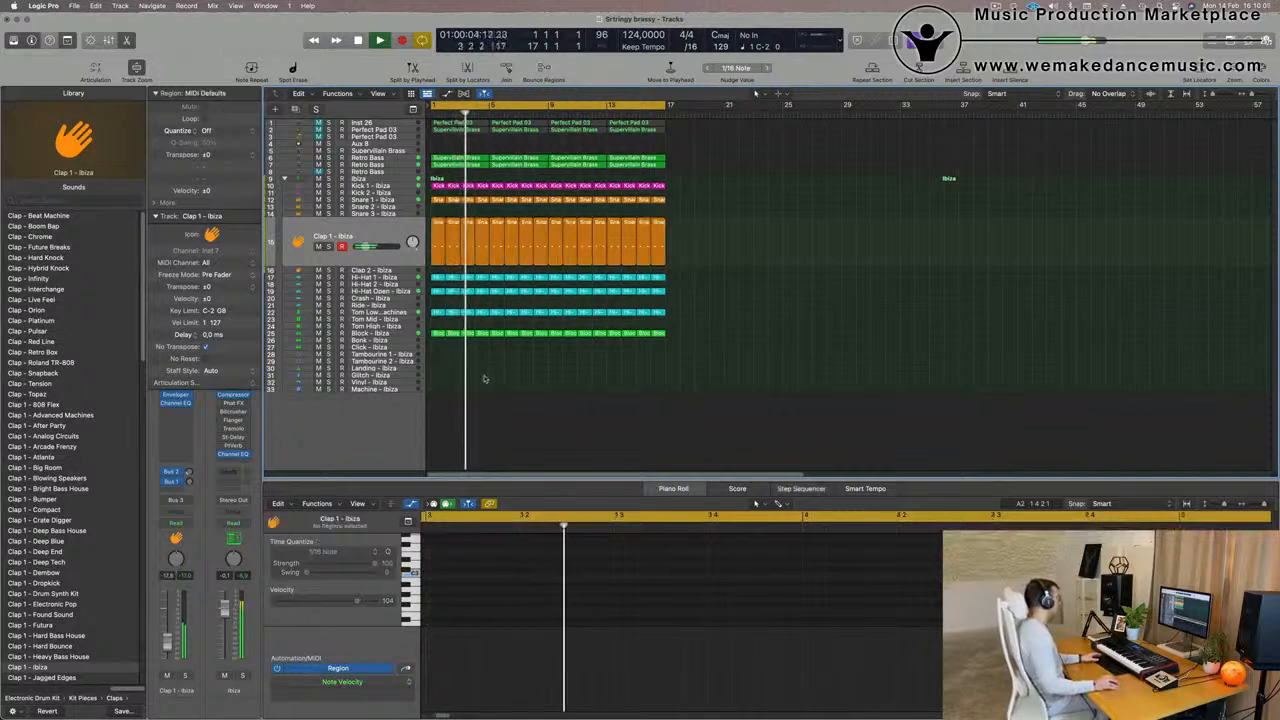
# Copy the first Block region to bar 1 of the Tambourine 2 track and play it from the beginning
pyautogui.click(436, 334)
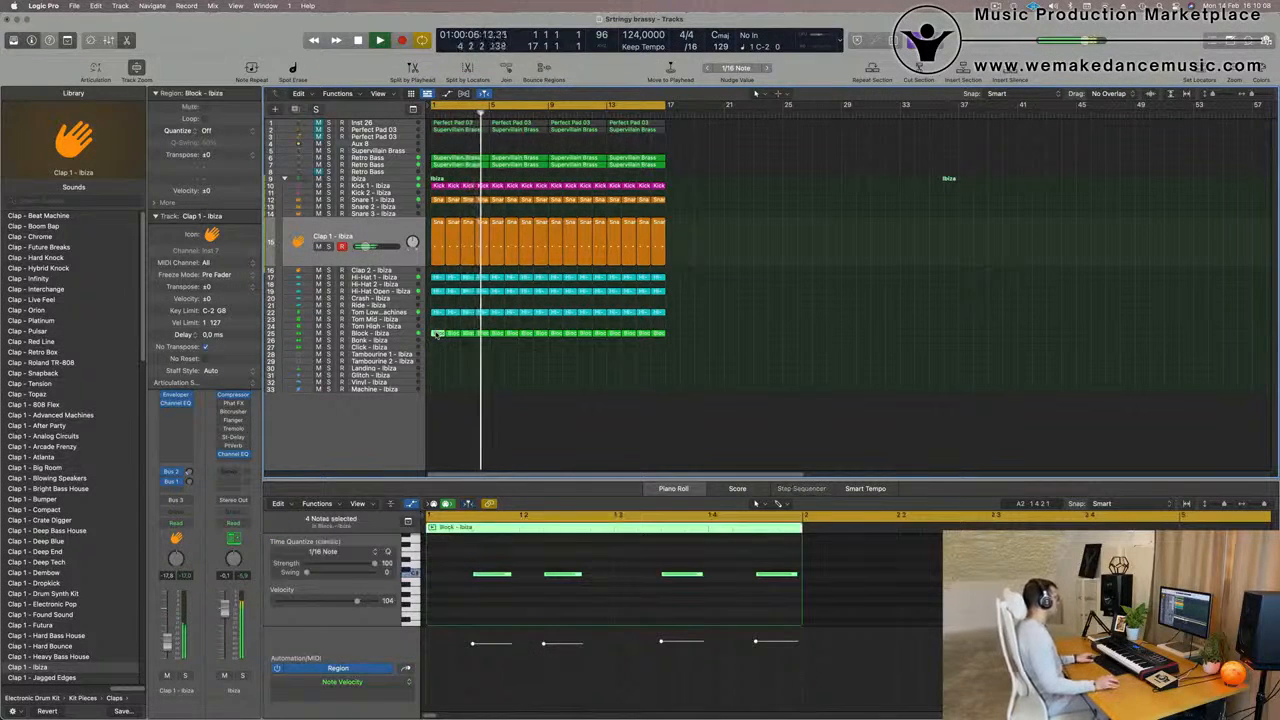
pyautogui.moveTo(436, 334); pyautogui.dragTo(437, 360)
pyautogui.moveTo(421, 423); pyautogui.dragTo(425, 428)
pyautogui.press('space')
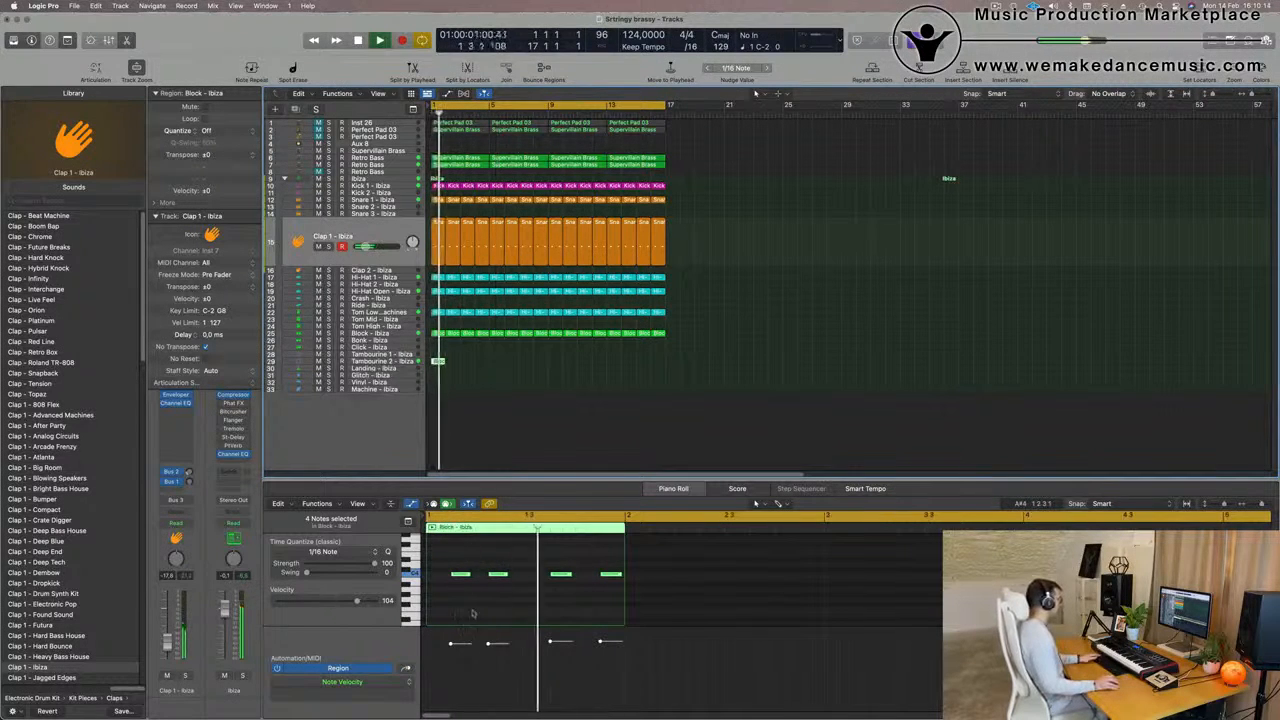
# Shift all four Tambourine 2 notes an eighth note earlier and move the last one a further sixteenth note earlier
pyautogui.moveTo(450, 557); pyautogui.dragTo(619, 606)
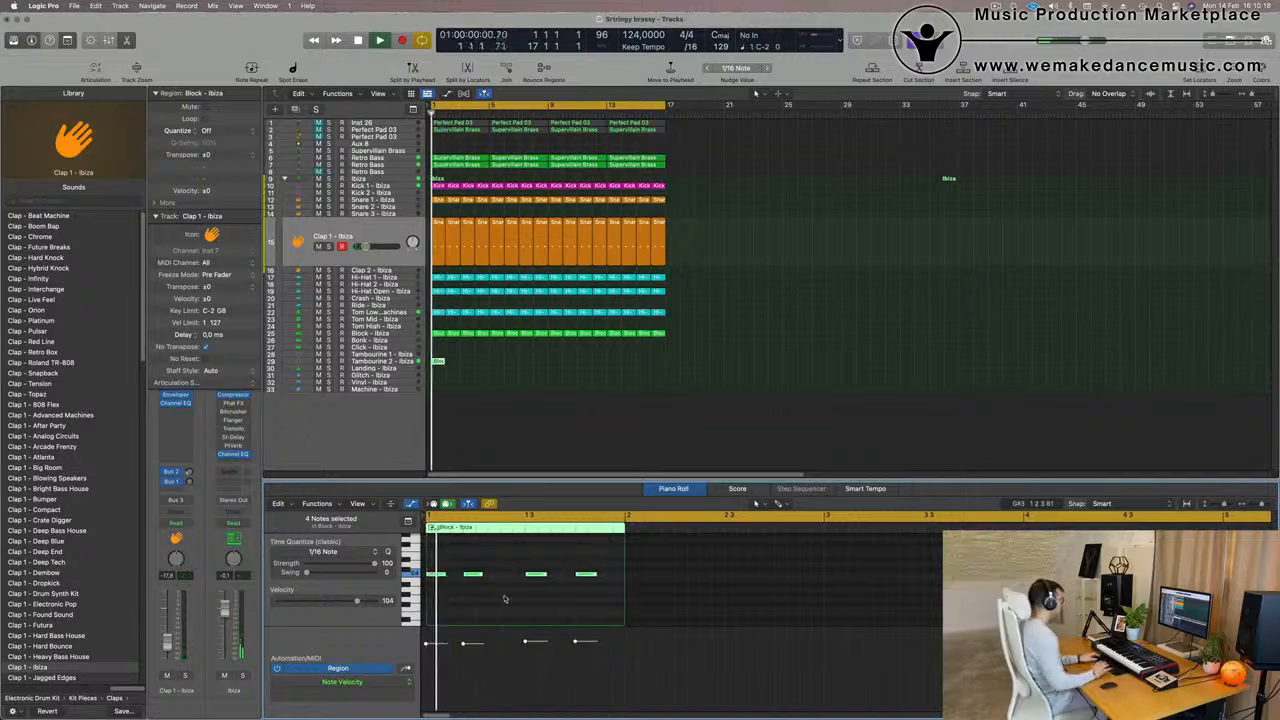
pyautogui.moveTo(510, 566); pyautogui.dragTo(617, 602)
pyautogui.moveTo(506, 561); pyautogui.dragTo(535, 578)
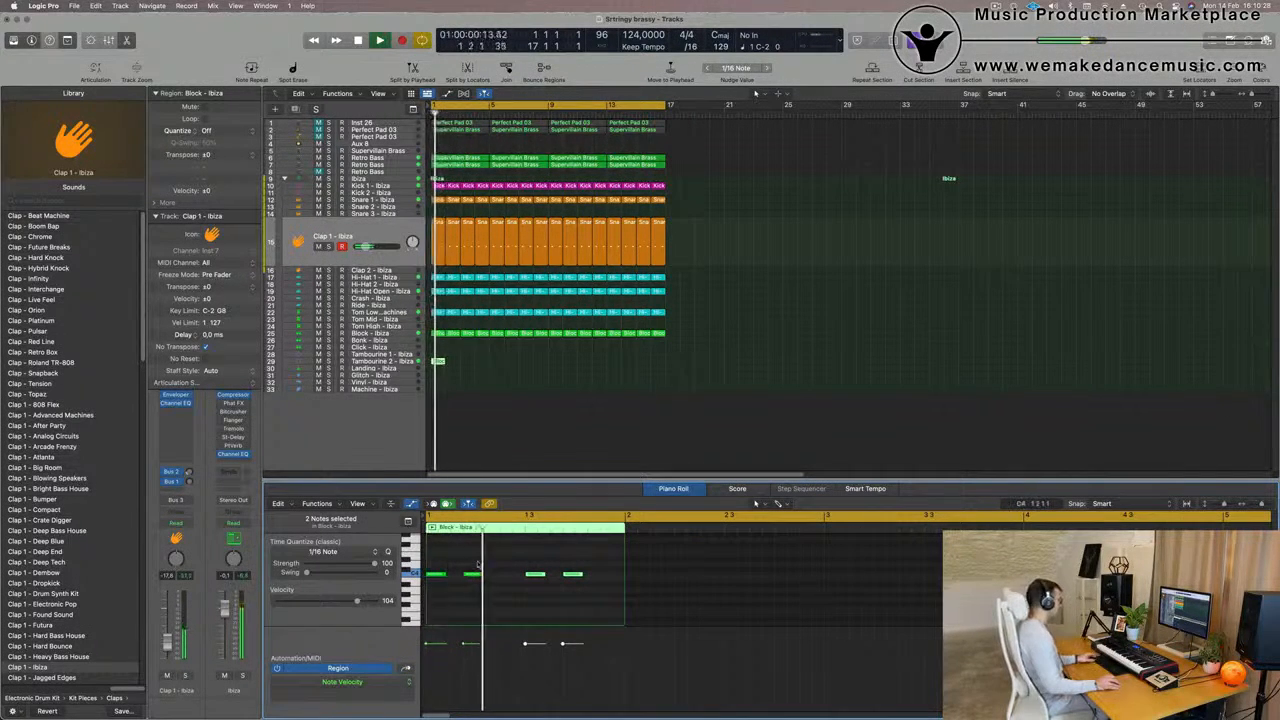
# Copy notes within the one-bar Tambourine 2 region to add one hit between the second and third notes and another at the bar's end
pyautogui.moveTo(474, 577); pyautogui.dragTo(512, 581)
pyautogui.scroll(-3, 513, 555)
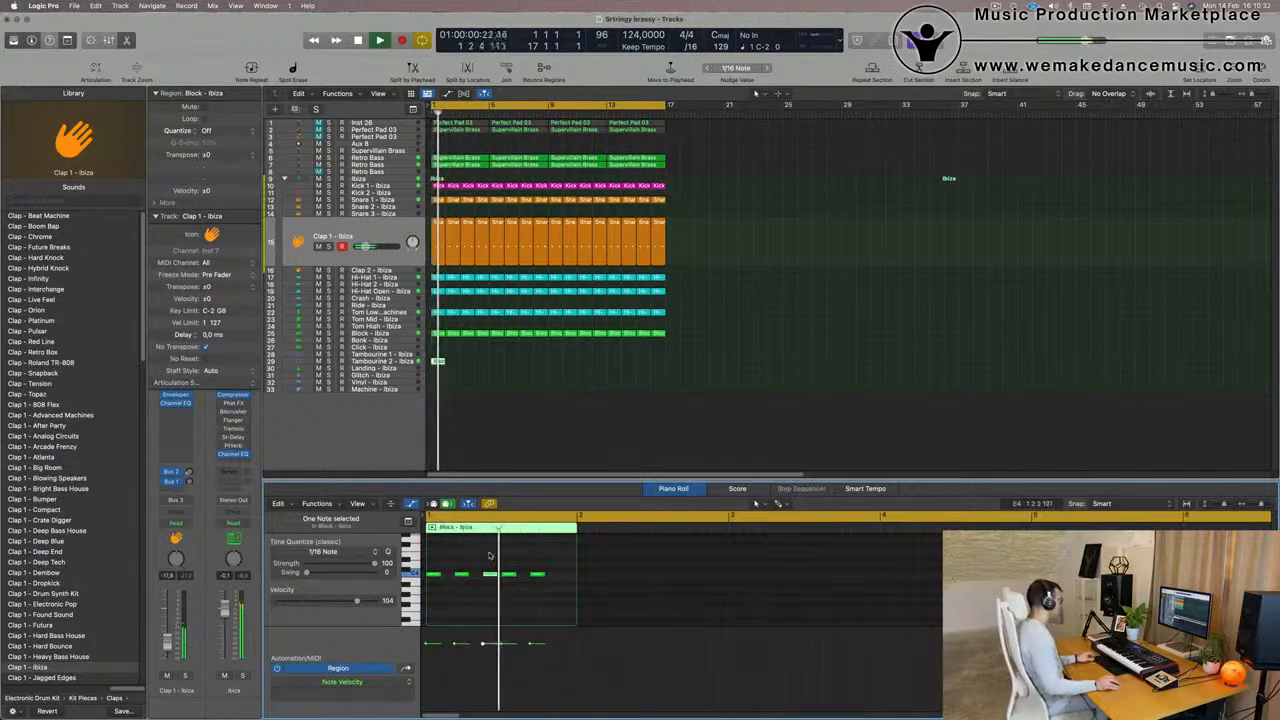
pyautogui.moveTo(544, 578)
pyautogui.mouseDown()
pyautogui.moveTo(568, 583)
pyautogui.moveTo(530, 582)
pyautogui.moveTo(541, 577)
pyautogui.mouseUp()
pyautogui.scroll(-1, 479, 553)
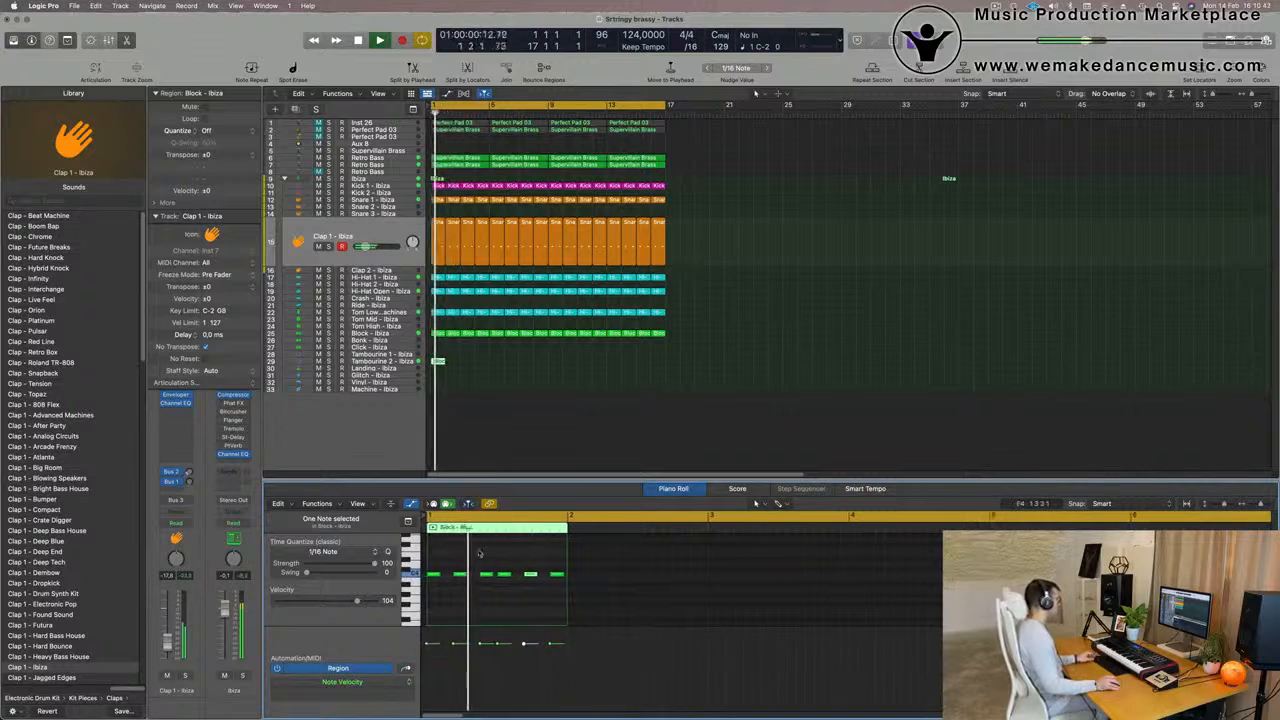
# Repeat the edited Tambourine 2 region through bar 16
pyautogui.moveTo(477, 356); pyautogui.dragTo(443, 366)
pyautogui.press('super+r')
pyautogui.press('super+r')
pyautogui.press('super+r')
pyautogui.press('super+r')
pyautogui.press('super+r')
pyautogui.press('super+r')
pyautogui.press('super+r')
pyautogui.press('super+r')
pyautogui.press('super+r')
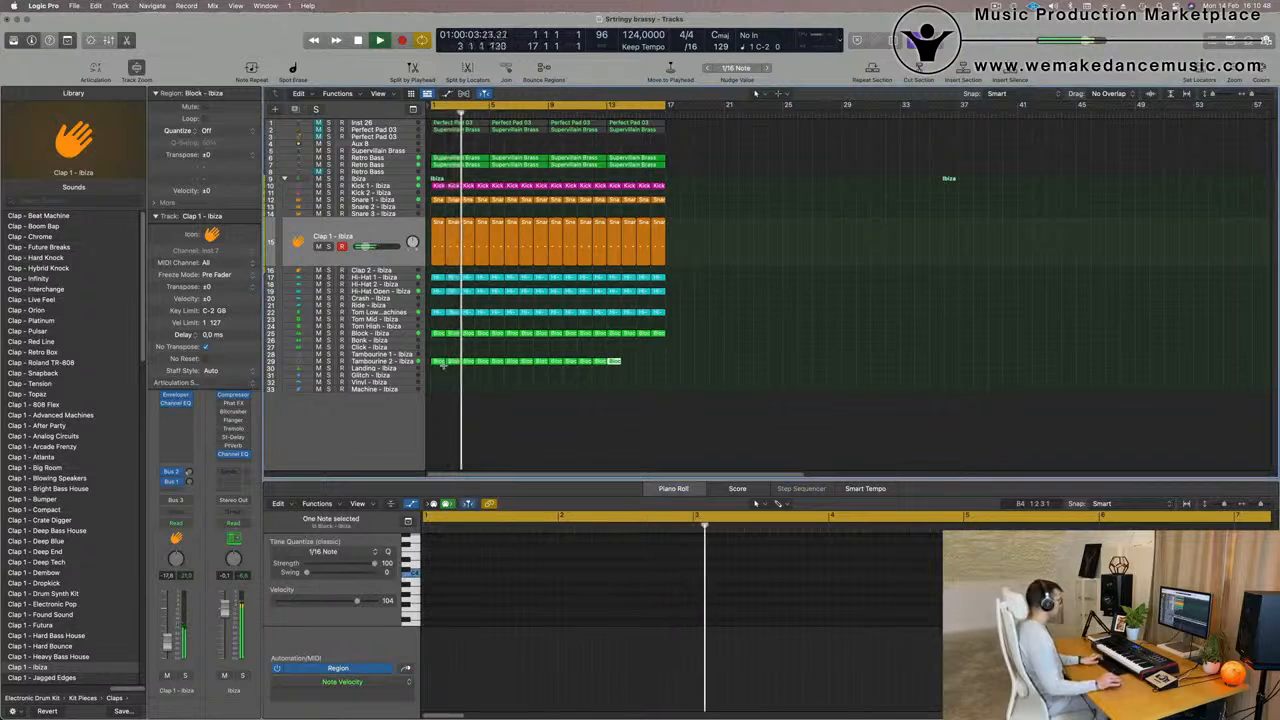
pyautogui.press('super+r')
pyautogui.press('super+r')
pyautogui.press('super+r')
pyautogui.press('super+r')
pyautogui.press('super+r')
pyautogui.press('super+r')
# Transpose every note in the 16 Tambourine 2 regions down to the root key and play from the beginning
pyautogui.moveTo(449, 356); pyautogui.dragTo(448, 357)
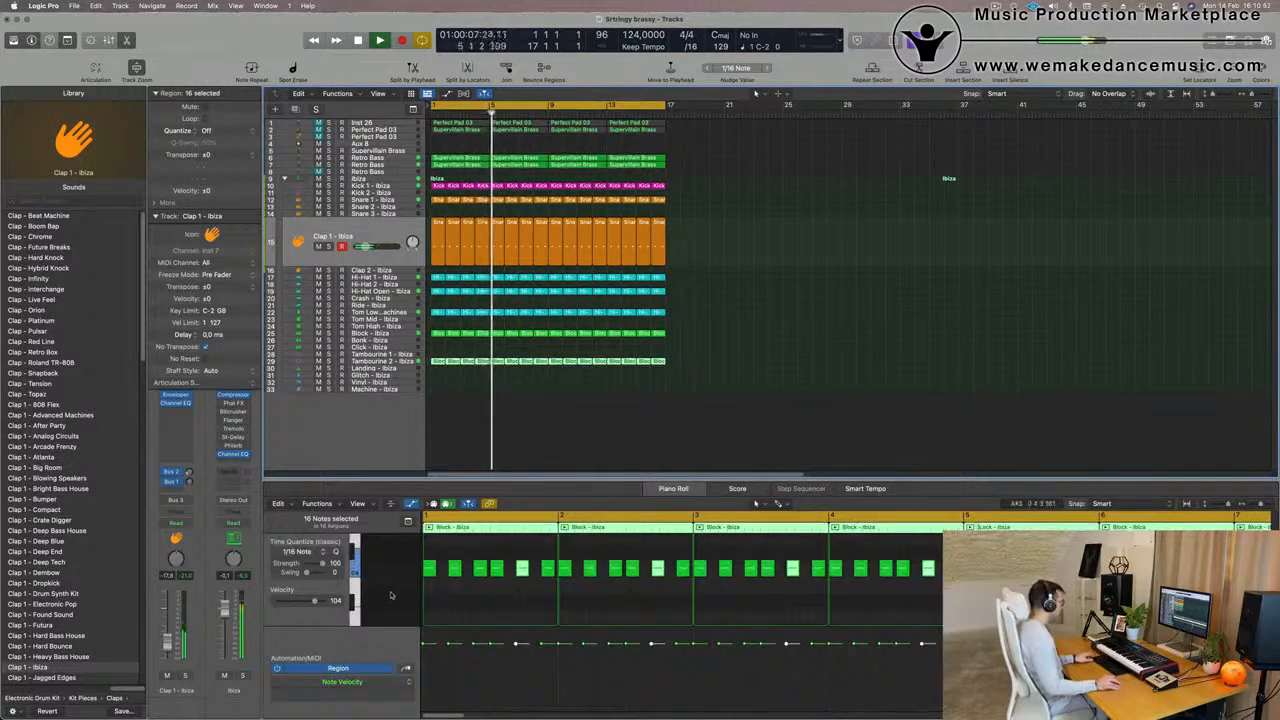
pyautogui.scroll(5, 392, 595)
pyautogui.scroll(-5, 392, 595)
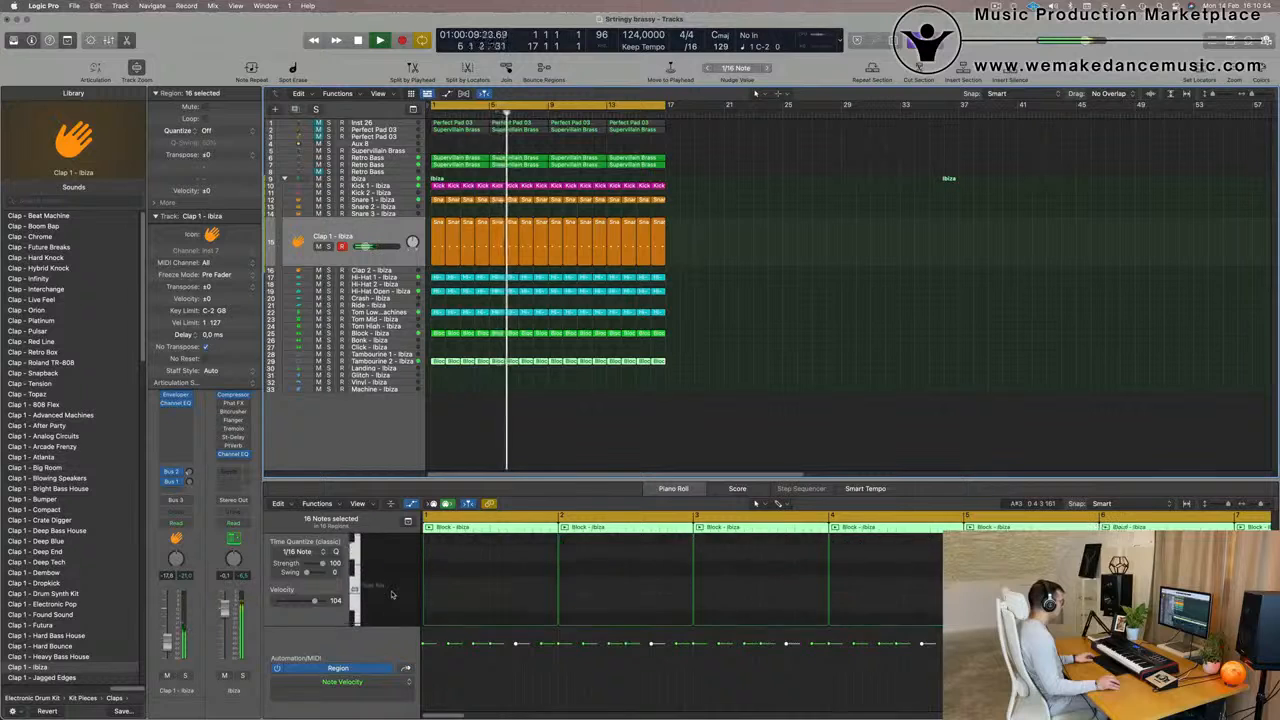
pyautogui.scroll(3, 519, 590)
pyautogui.click(516, 580)
pyautogui.press('super+a')
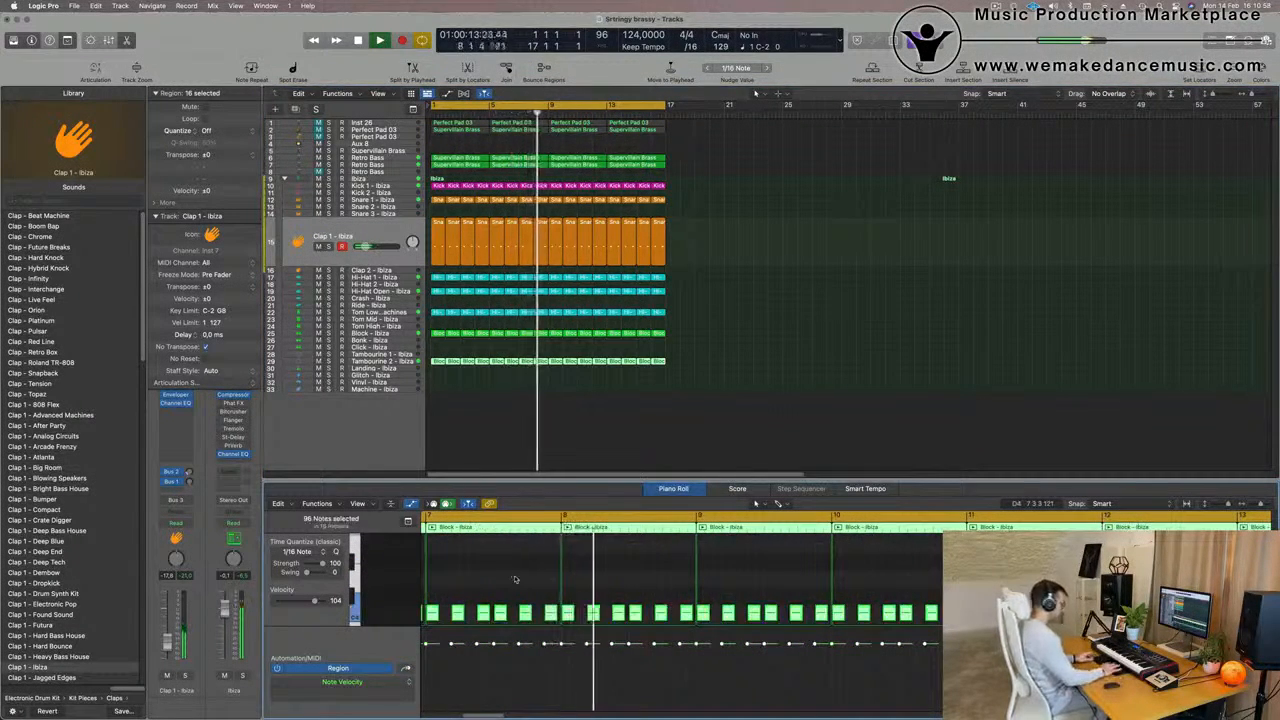
pyautogui.scroll(3, 515, 578)
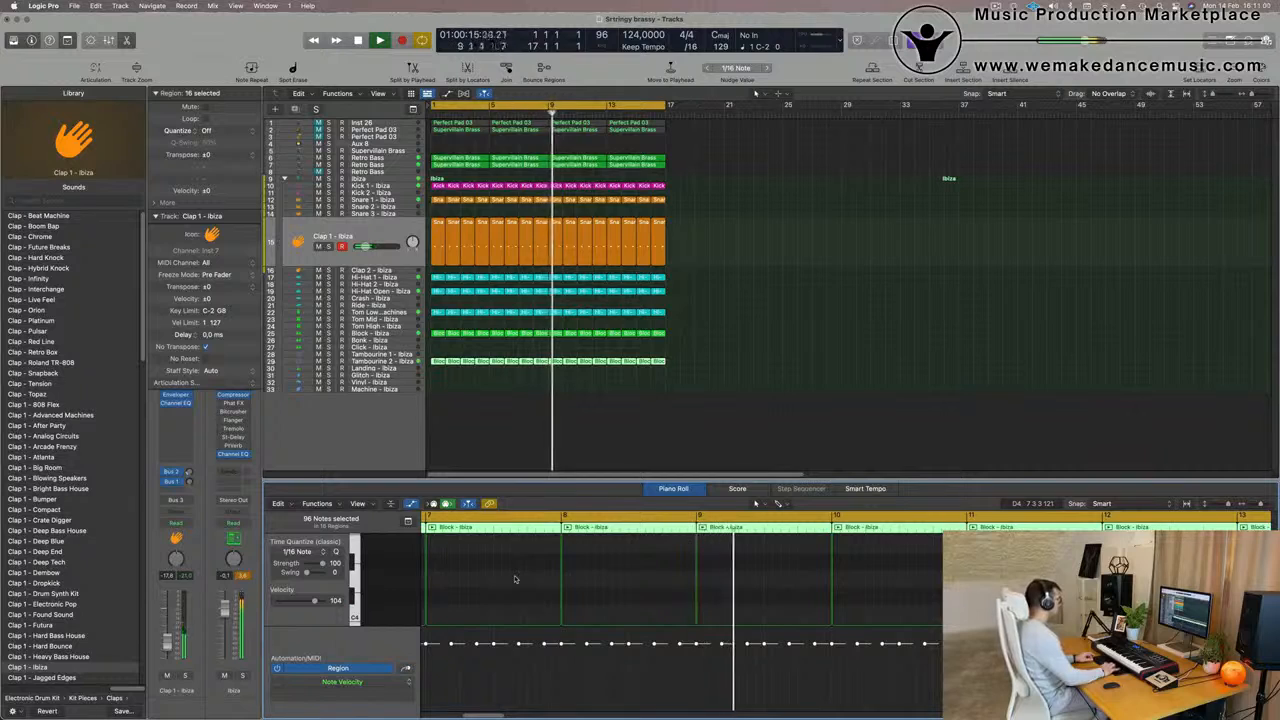
pyautogui.press('Return')
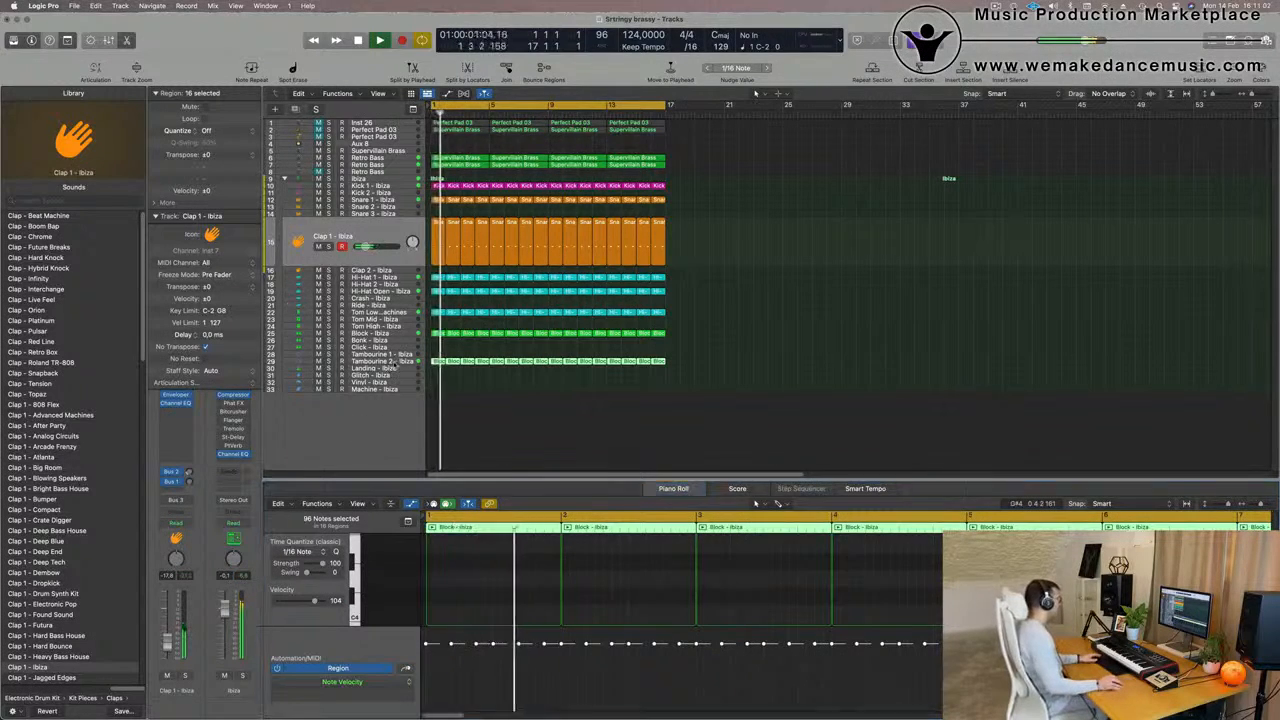
# Move the 16 repeated regions from Tambourine 2 up to the Tambourine 1 track and select that track during playback from bar 1
pyautogui.click(387, 362)
pyautogui.moveTo(441, 322); pyautogui.dragTo(438, 312)
pyautogui.press('Return')
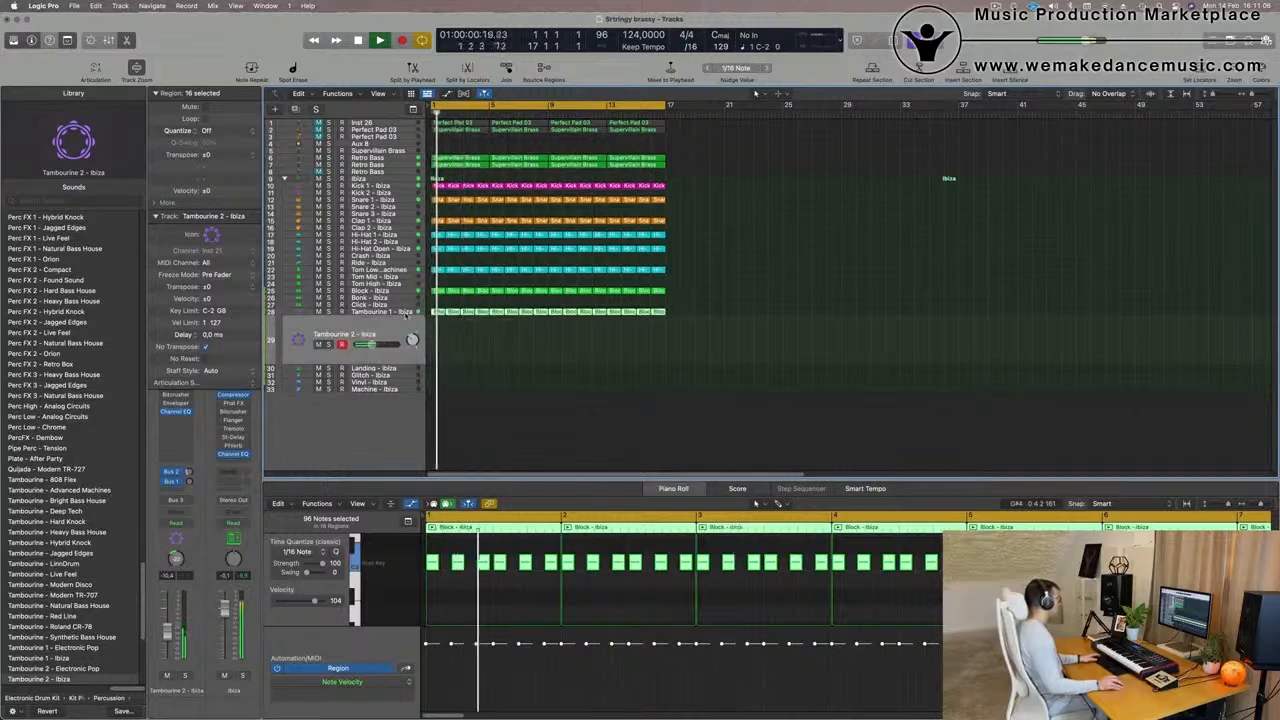
pyautogui.press('Up')
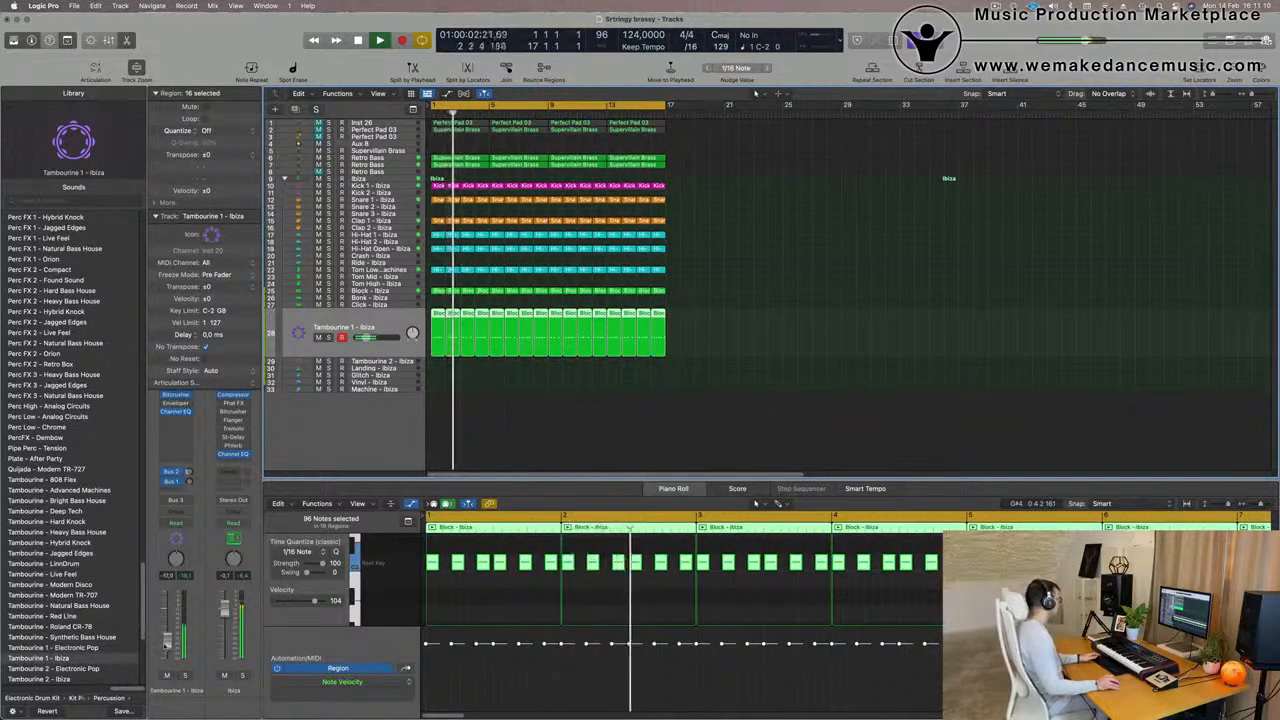
# Insert a Stereo Spread effect on the Tambourine 1 channel and close its window
pyautogui.click(175, 420)
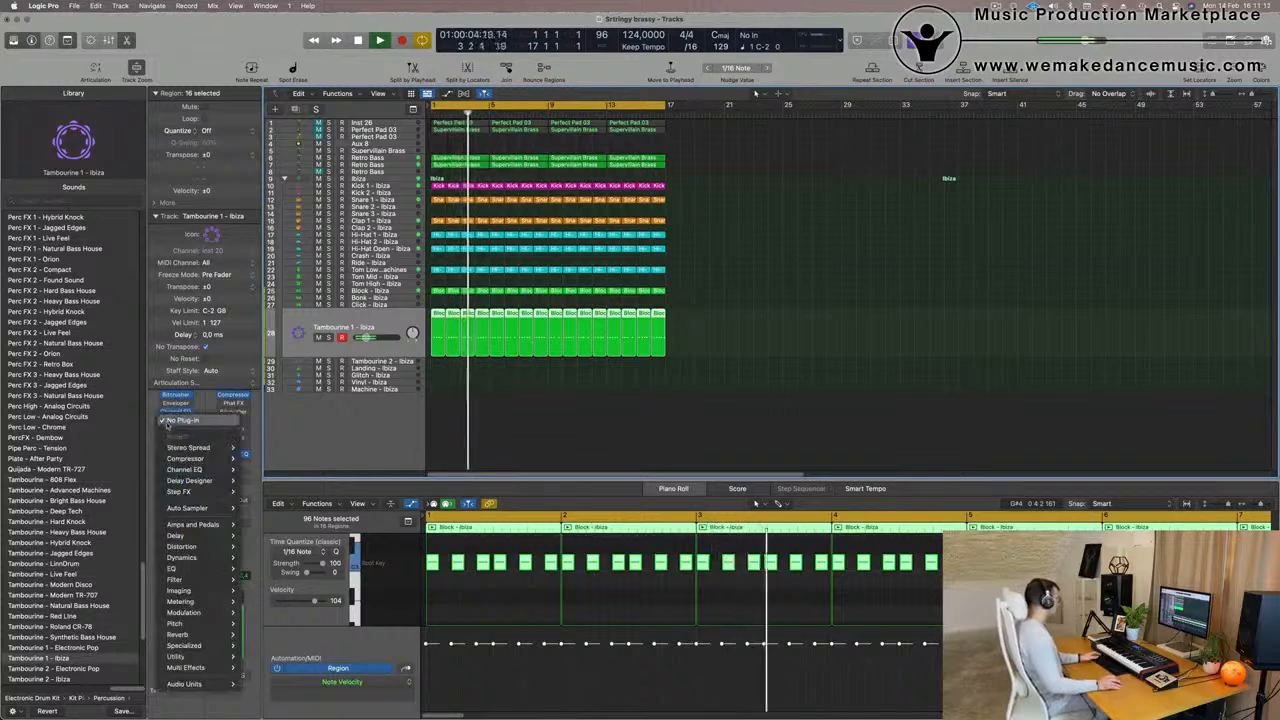
pyautogui.click(250, 454)
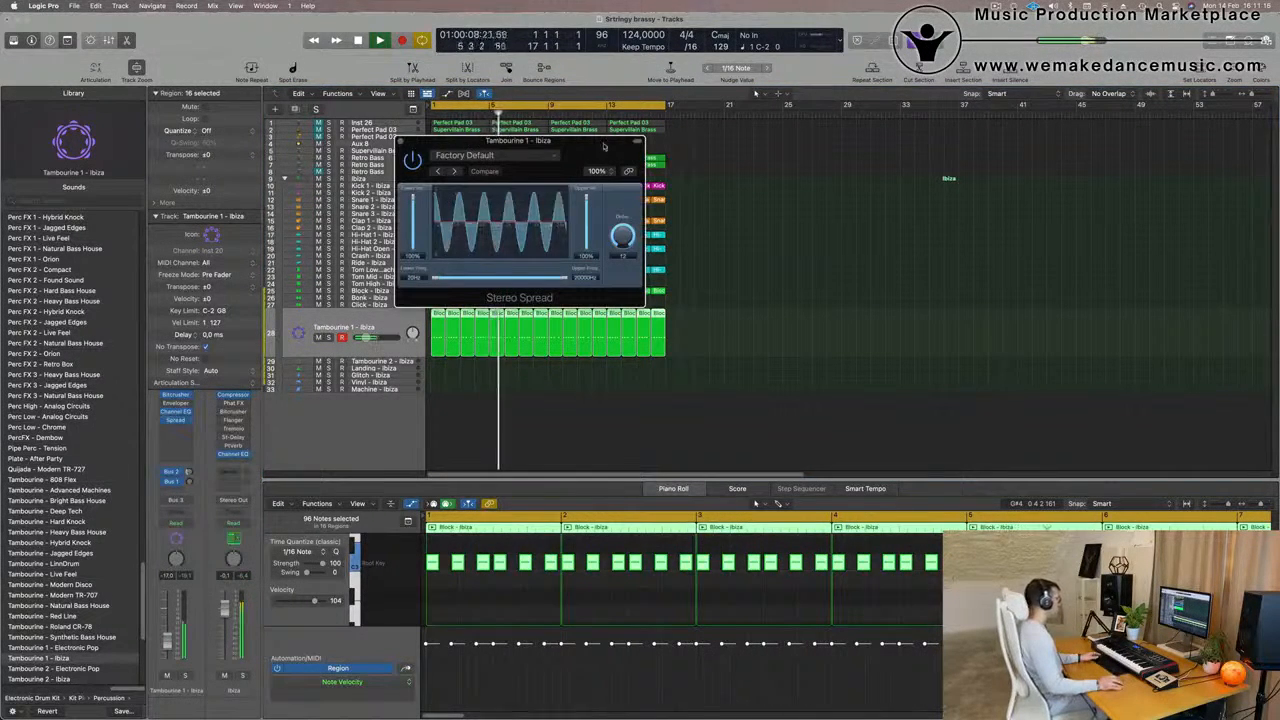
pyautogui.click(401, 141)
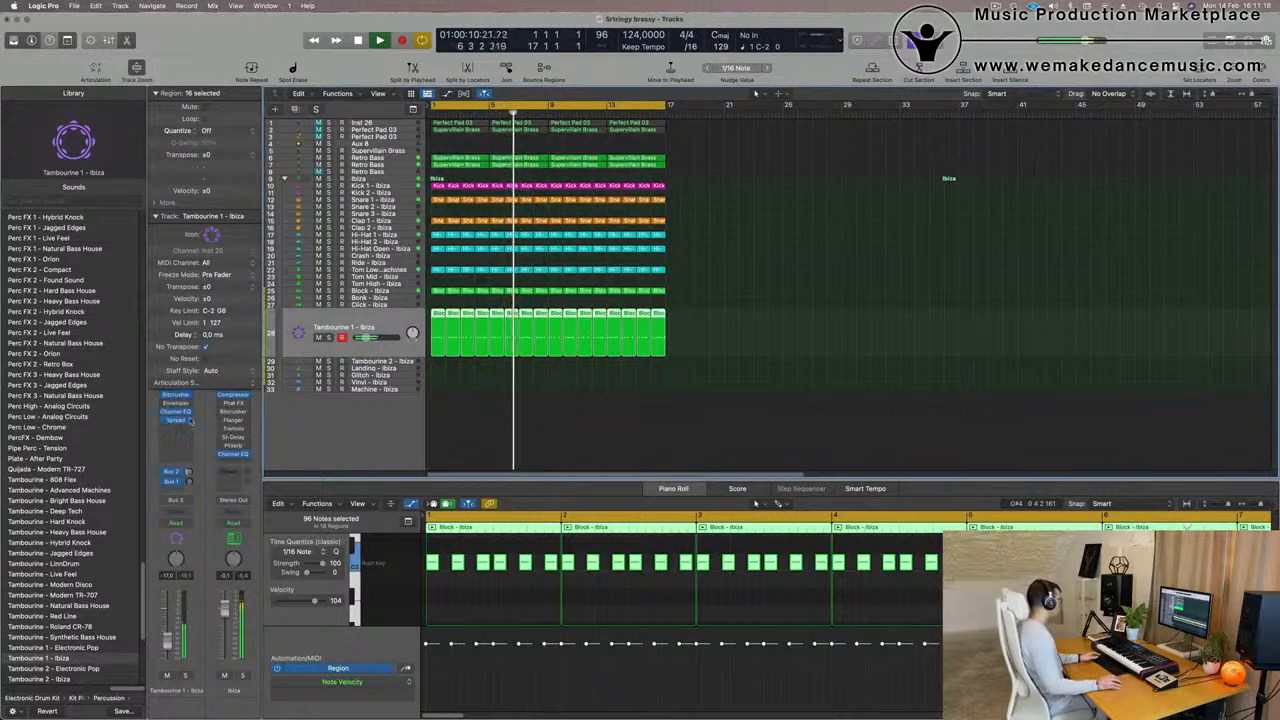
# Put a Stereo Delay in the Tambourine 1 effect slot that holds Stereo Spread
pyautogui.click(190, 420)
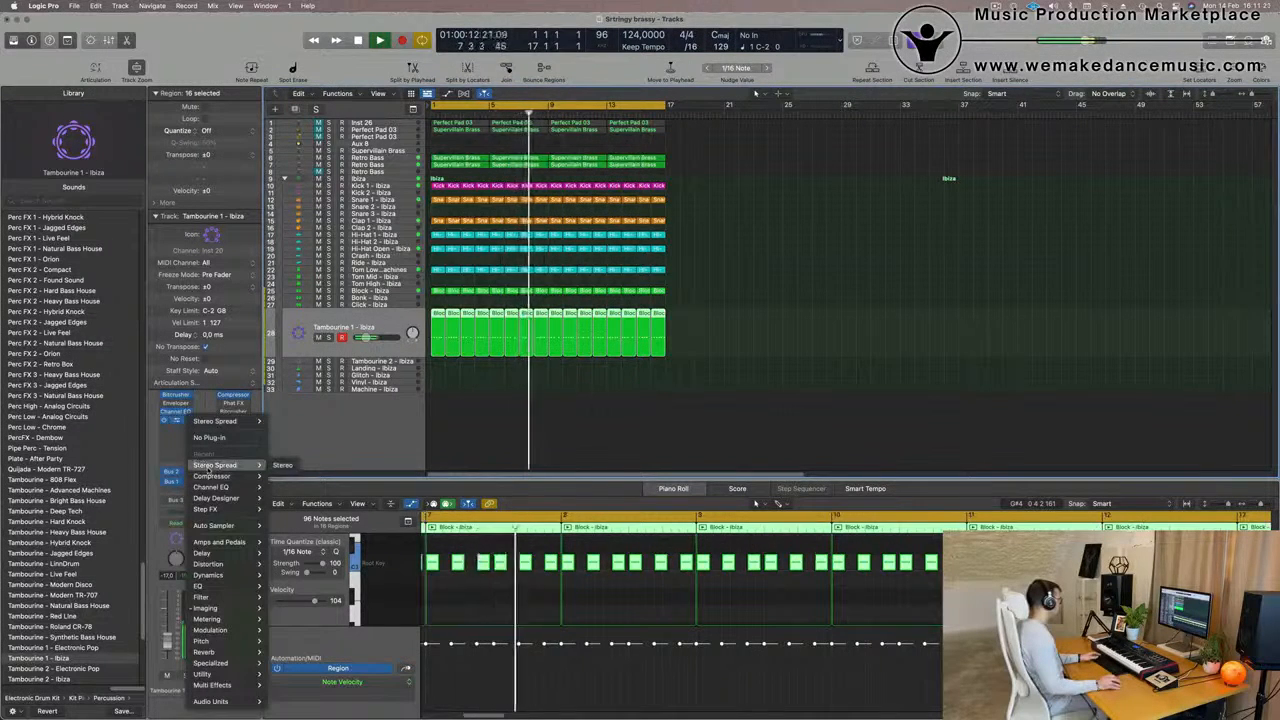
pyautogui.moveTo(212, 498)
pyautogui.moveTo(225, 545)
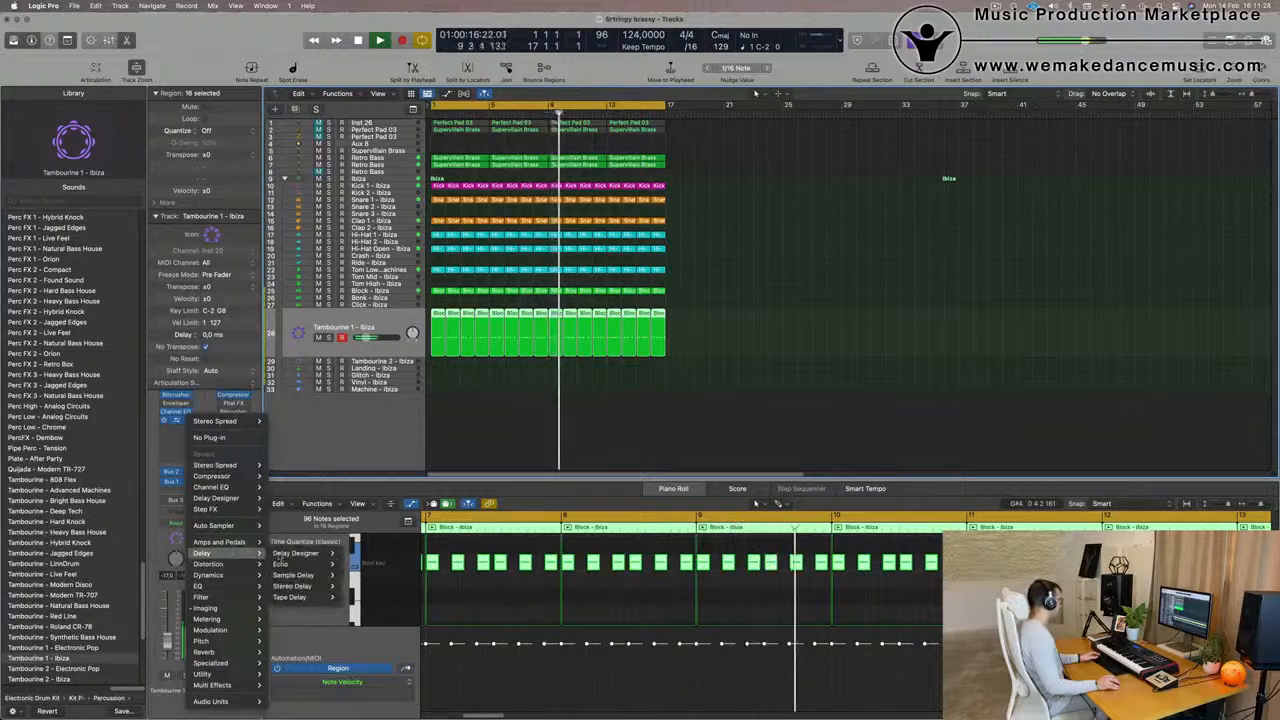
pyautogui.click(355, 586)
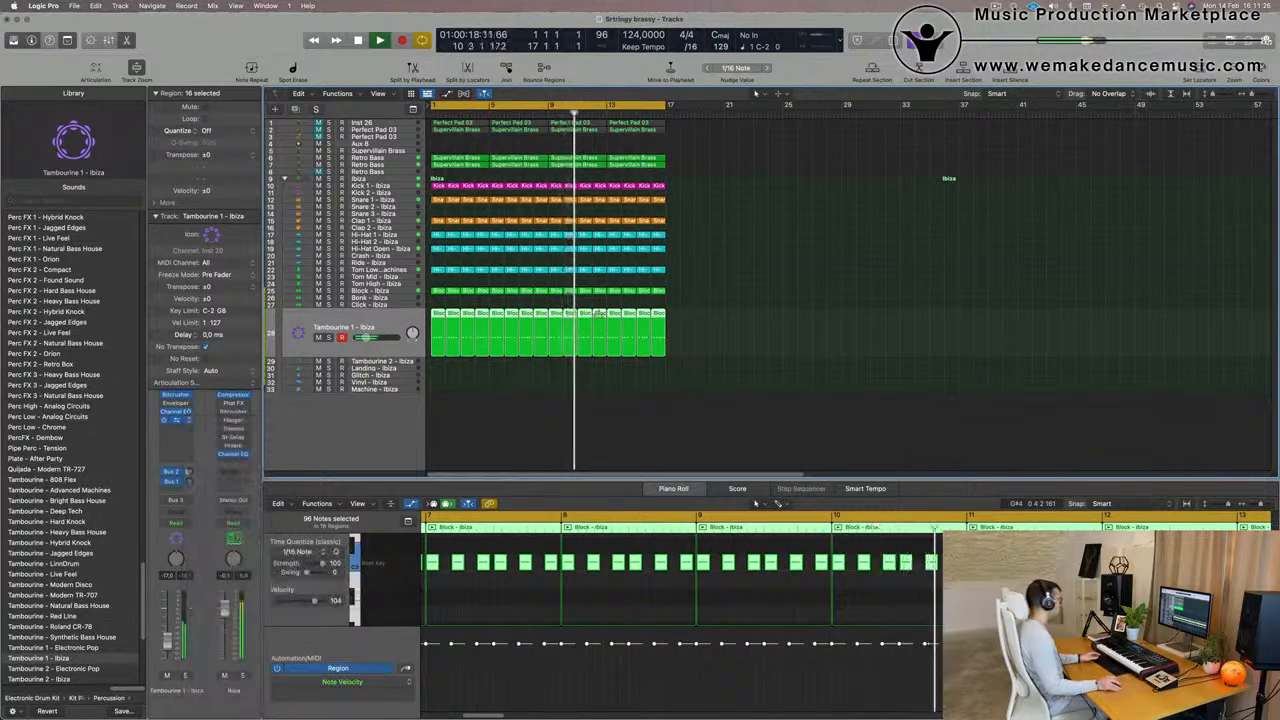
# Set the Stereo Delay's output mix to 21% left and 27% right and lower the Tambourine 1 track's volume
pyautogui.moveTo(635, 164); pyautogui.dragTo(594, 160)
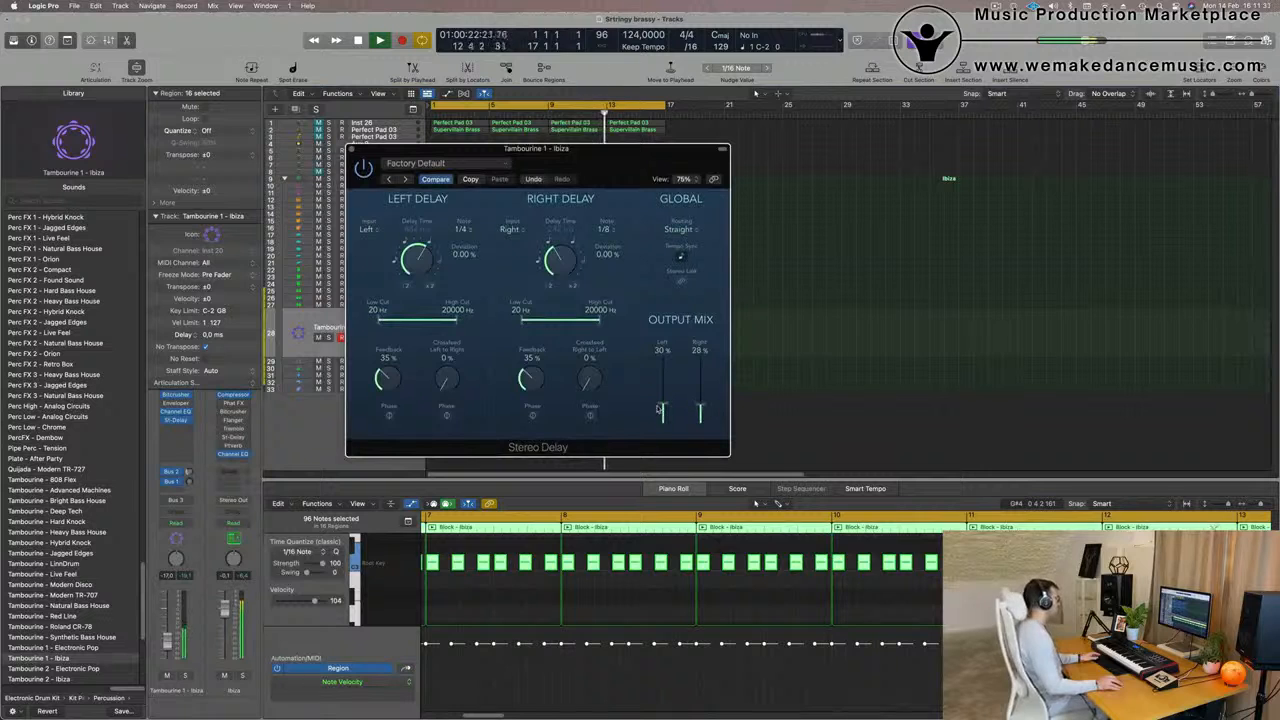
pyautogui.moveTo(584, 163); pyautogui.dragTo(736, 151)
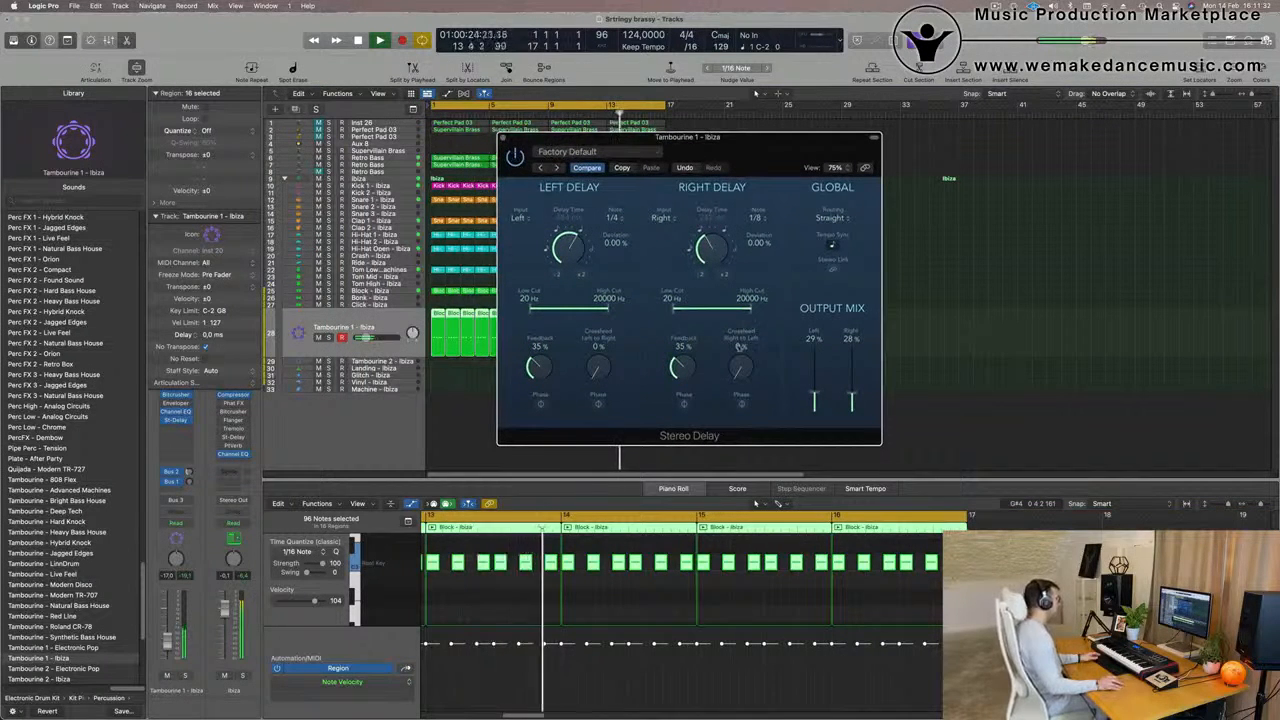
pyautogui.moveTo(813, 397); pyautogui.dragTo(852, 397)
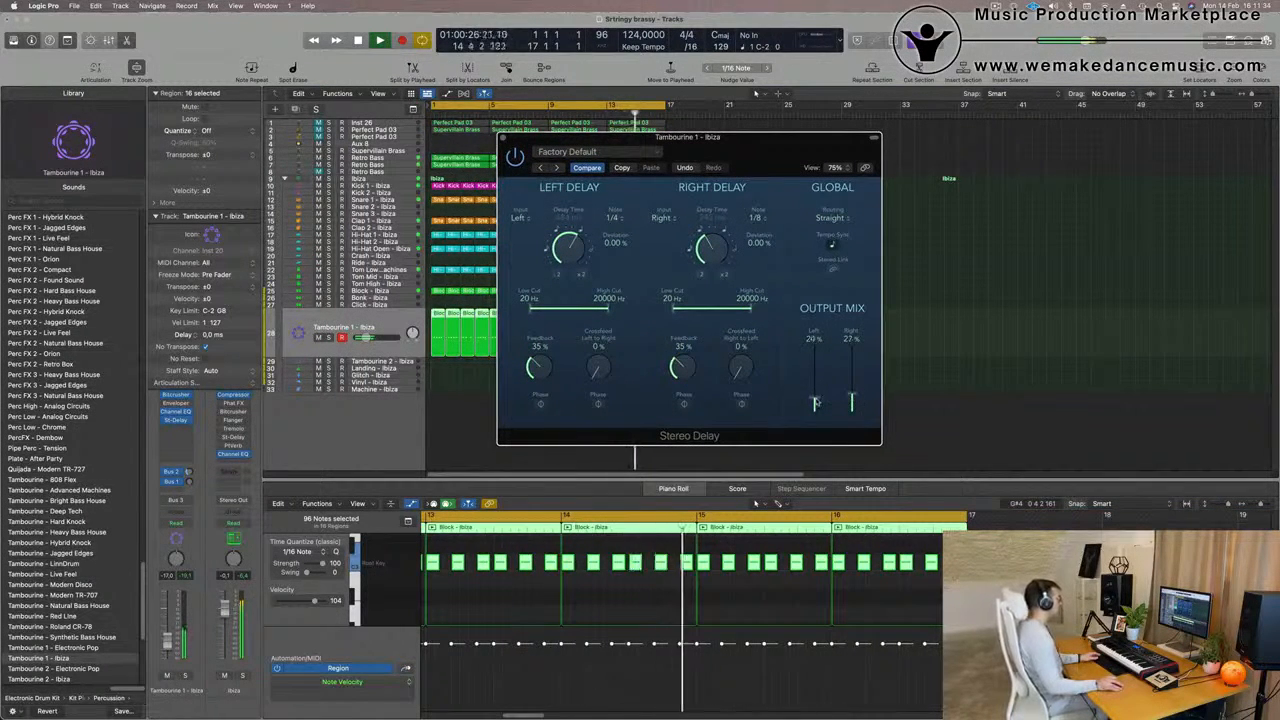
pyautogui.moveTo(369, 338); pyautogui.dragTo(365, 338)
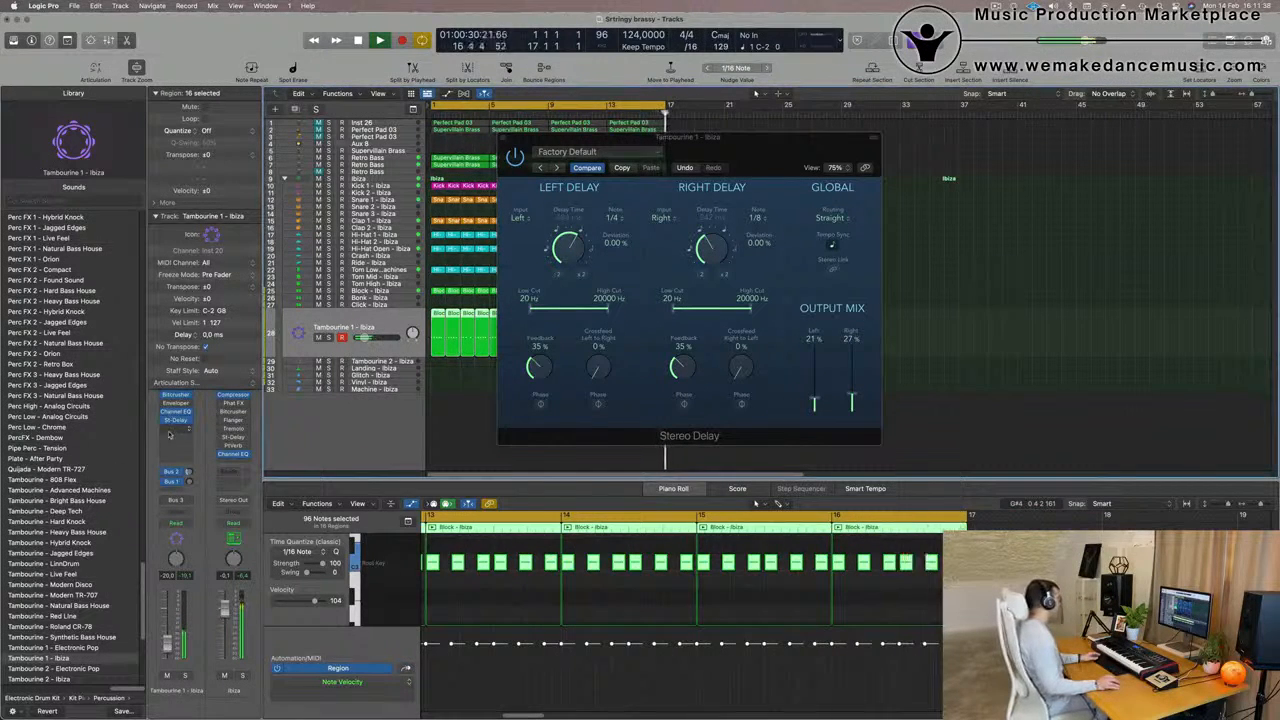
# Enable the analyzer in Tambourine 1's Channel EQ and set its low cut to 1520 Hz at 24 dB/Oct
pyautogui.click(156, 216)
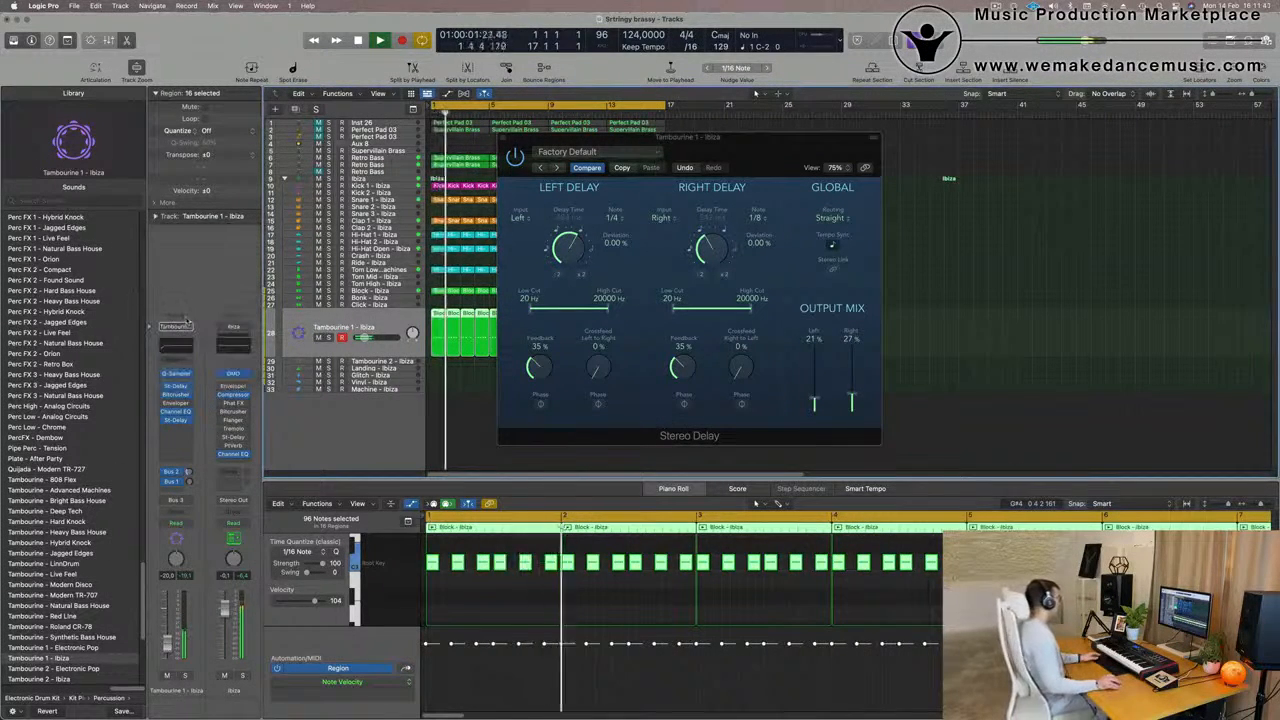
pyautogui.click(176, 346)
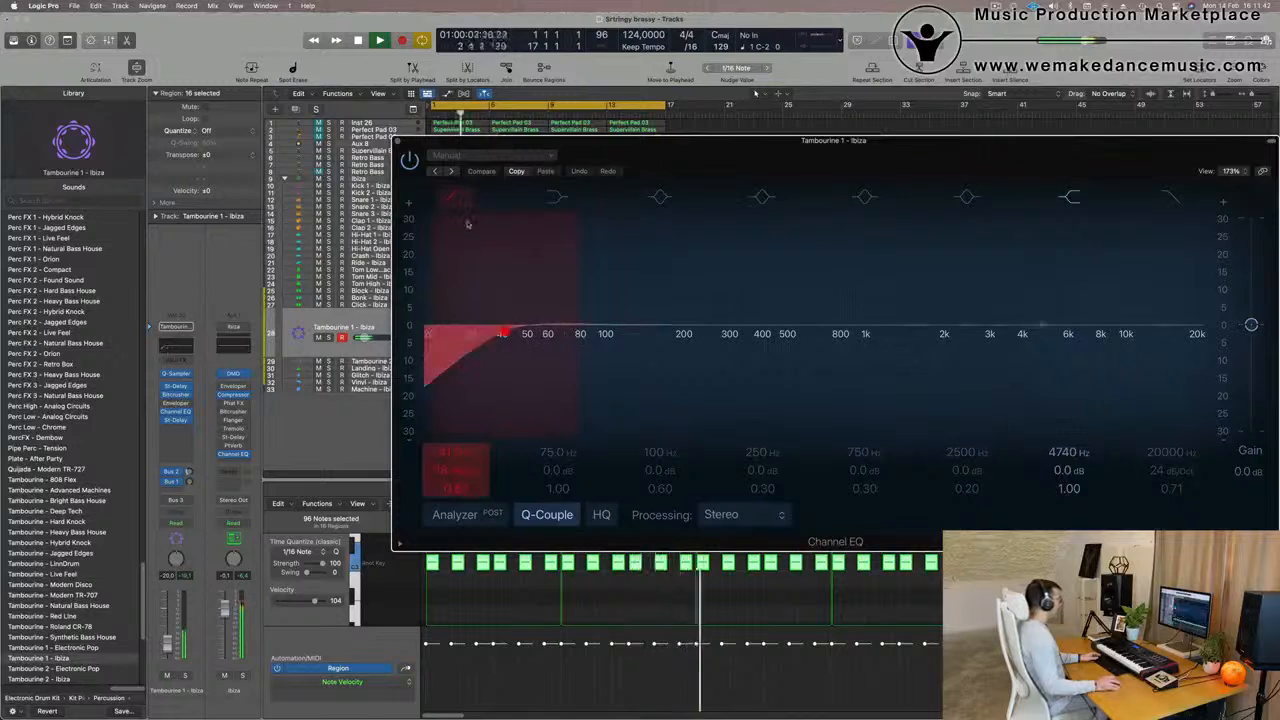
pyautogui.click(461, 516)
pyautogui.moveTo(468, 339); pyautogui.dragTo(895, 358)
pyautogui.moveTo(465, 471); pyautogui.dragTo(465, 454)
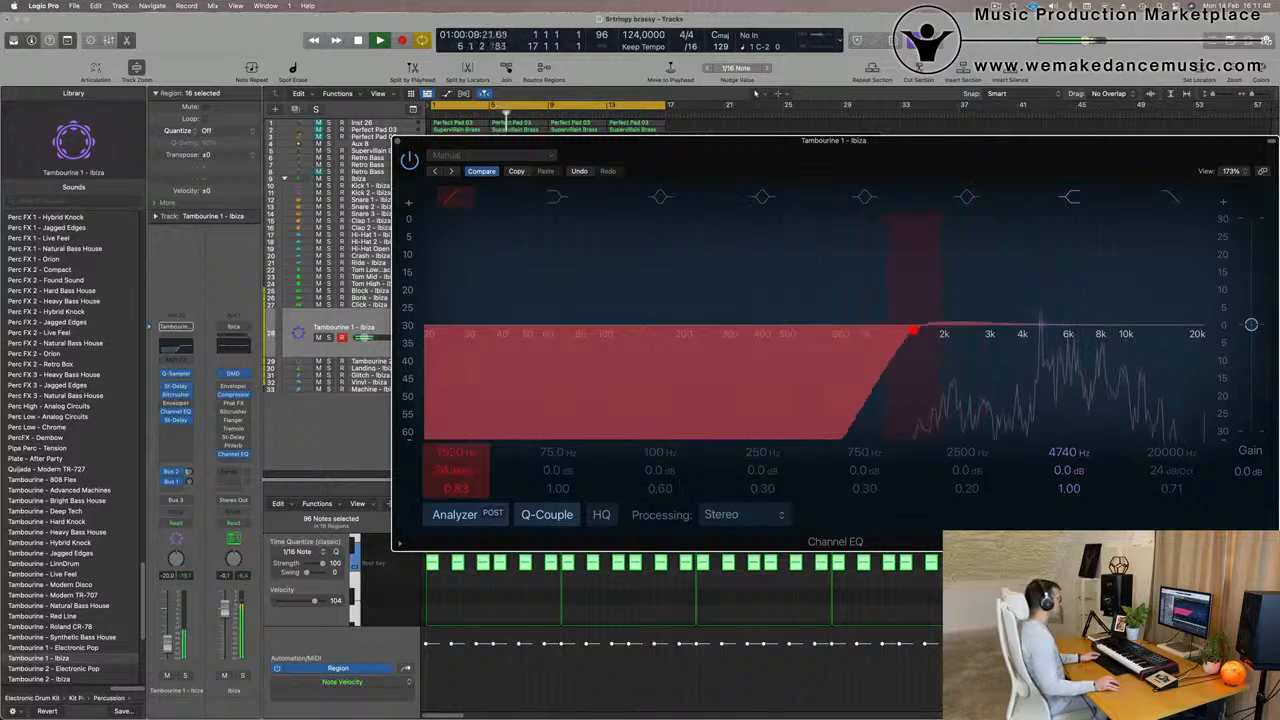
pyautogui.click(396, 142)
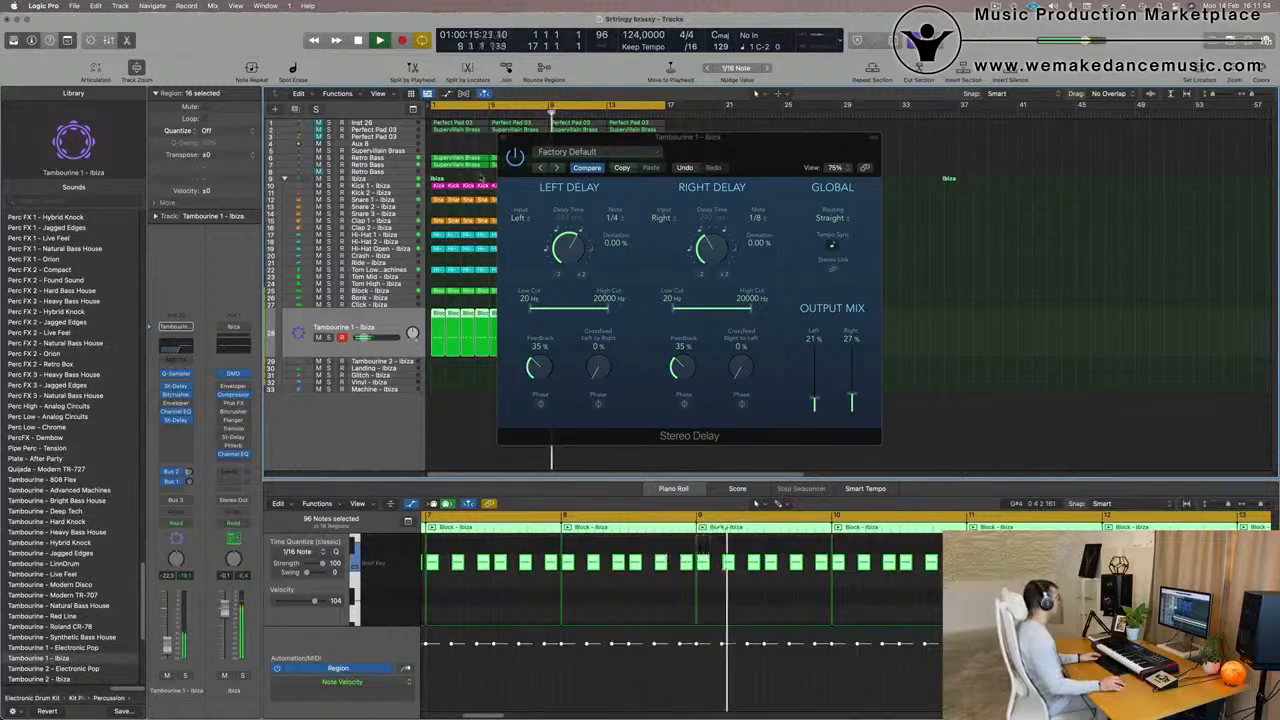
pyautogui.click(516, 138)
pyautogui.press('Return')
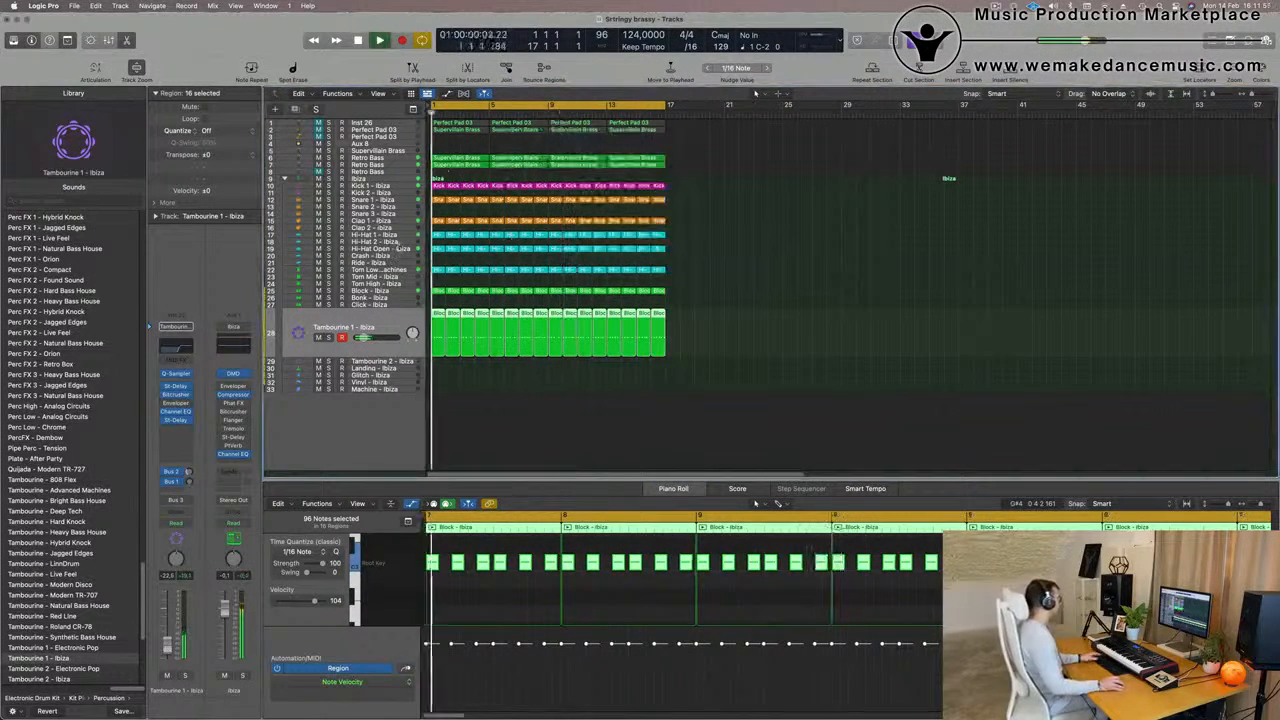
# Copy the Hi-Hat 1 notes into the gaps across all 16 regions for a continuous sixteenth-note pattern and lower the track's volume to -21.0 dB
pyautogui.click(401, 236)
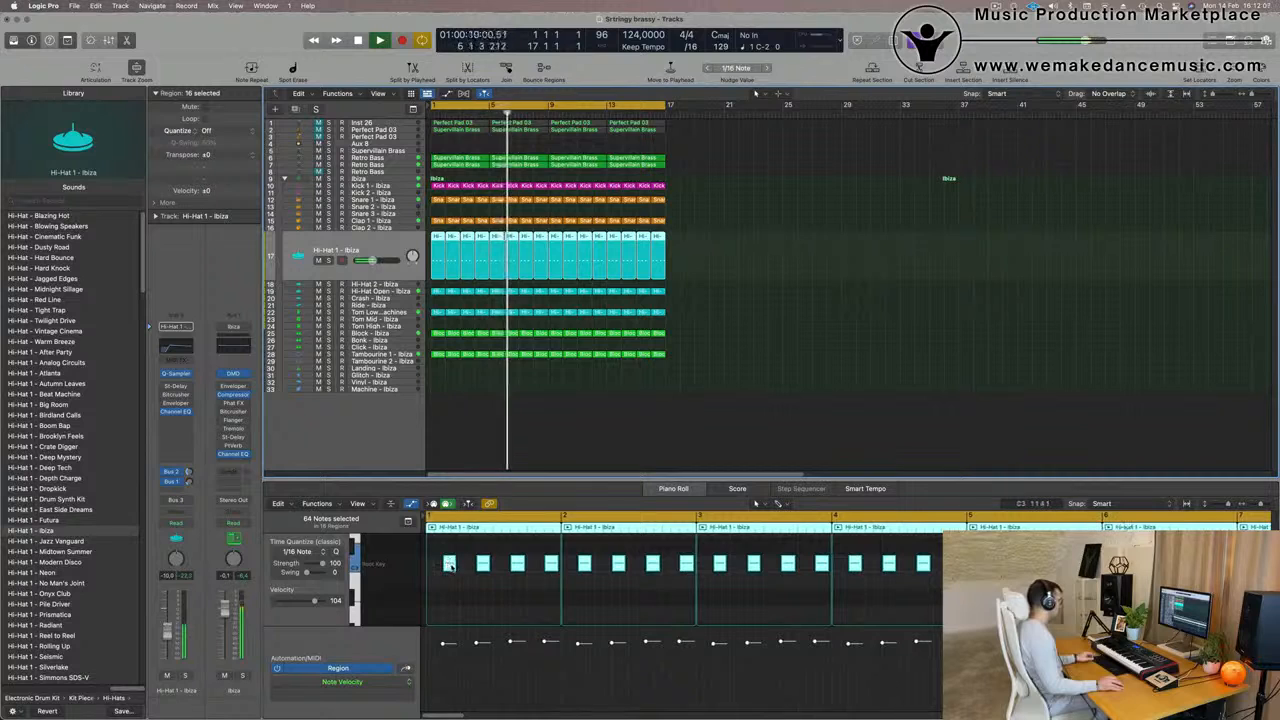
pyautogui.moveTo(454, 566)
pyautogui.mouseDown()
pyautogui.moveTo(430, 574)
pyautogui.moveTo(451, 571)
pyautogui.mouseUp()
pyautogui.press('Return')
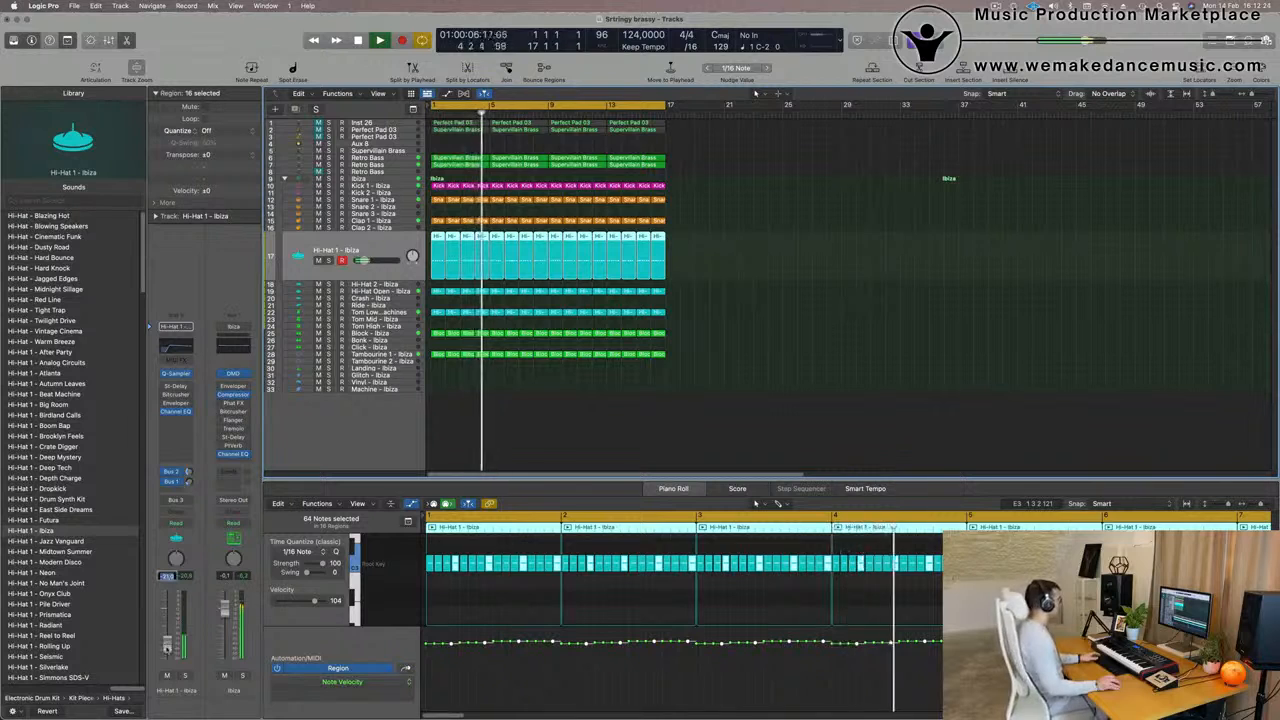
pyautogui.click(829, 334)
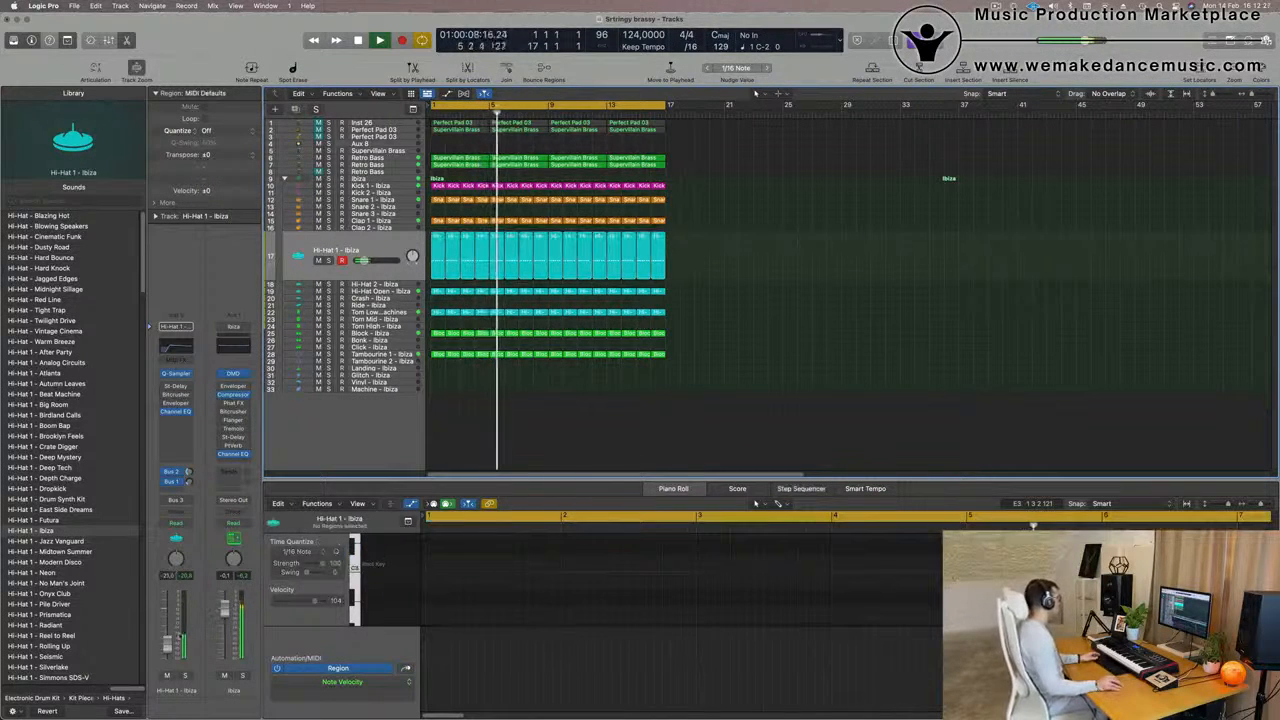
# Adjust the Modulation and Delay performance knobs in Alchemy on the Retro Bass track 7 while playing from the beginning
pyautogui.scroll(1, 600, 361)
pyautogui.press('Return')
pyautogui.click(397, 167)
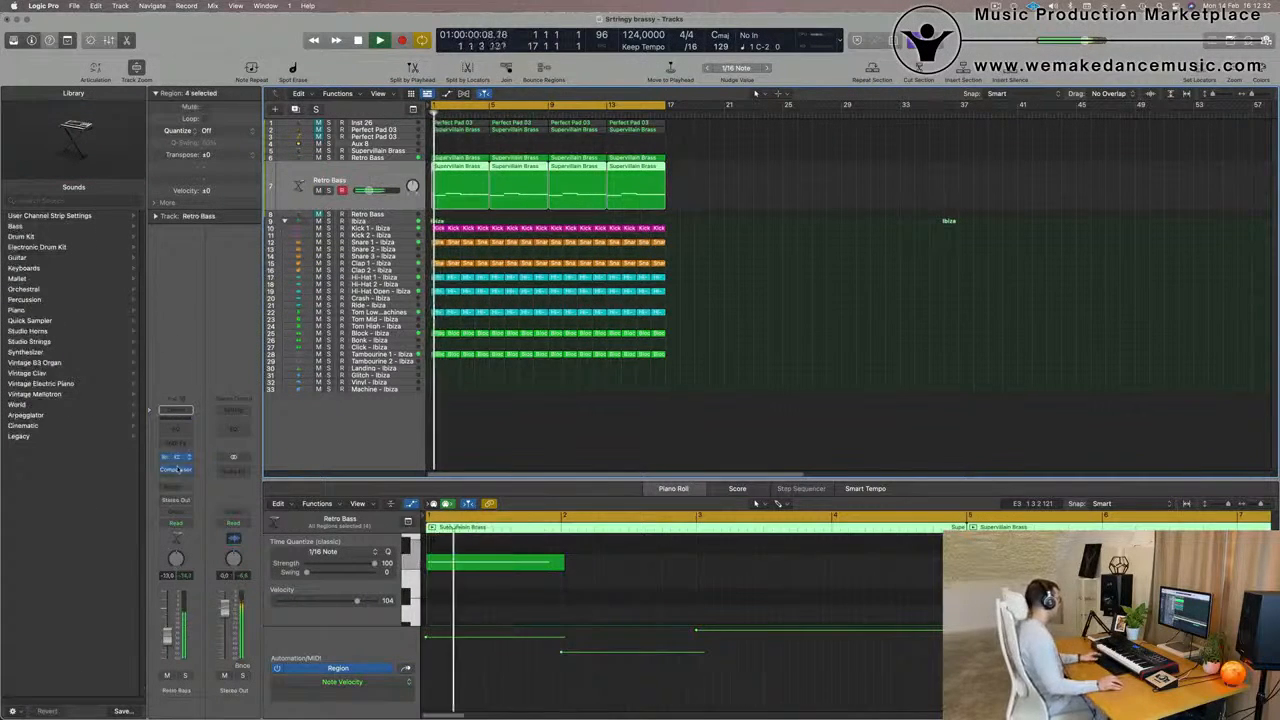
pyautogui.click(176, 458)
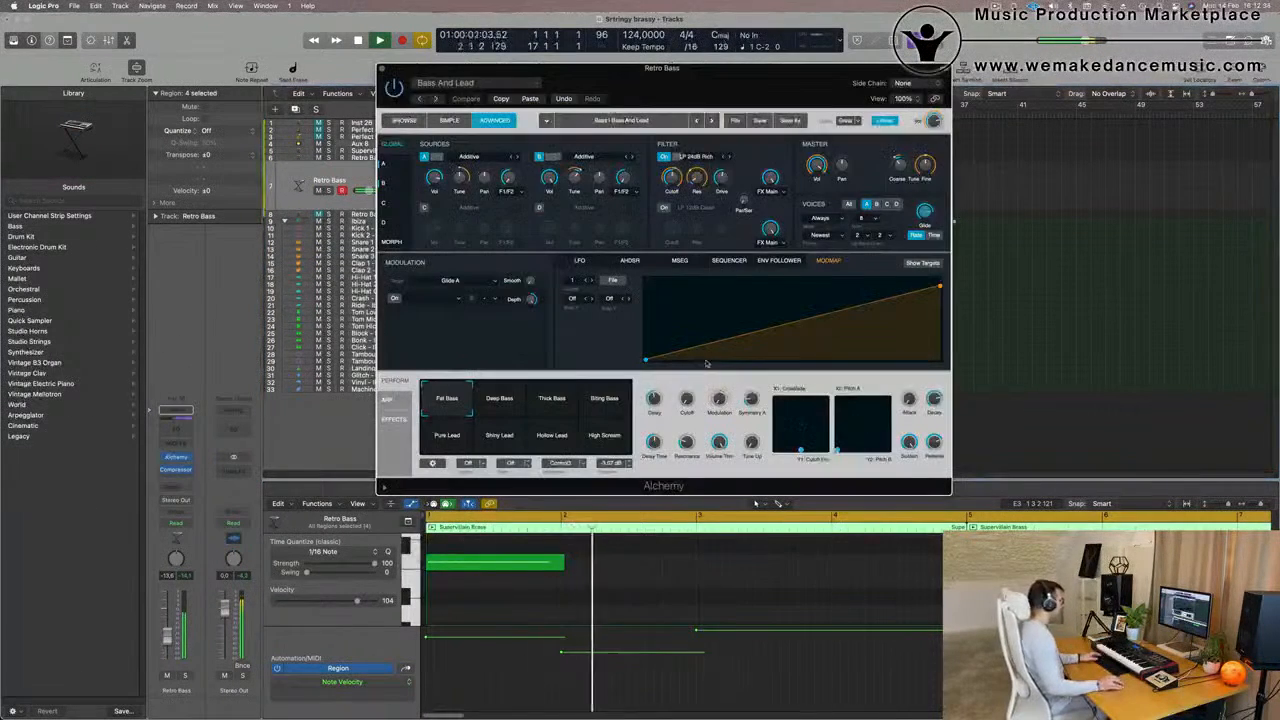
pyautogui.click(405, 121)
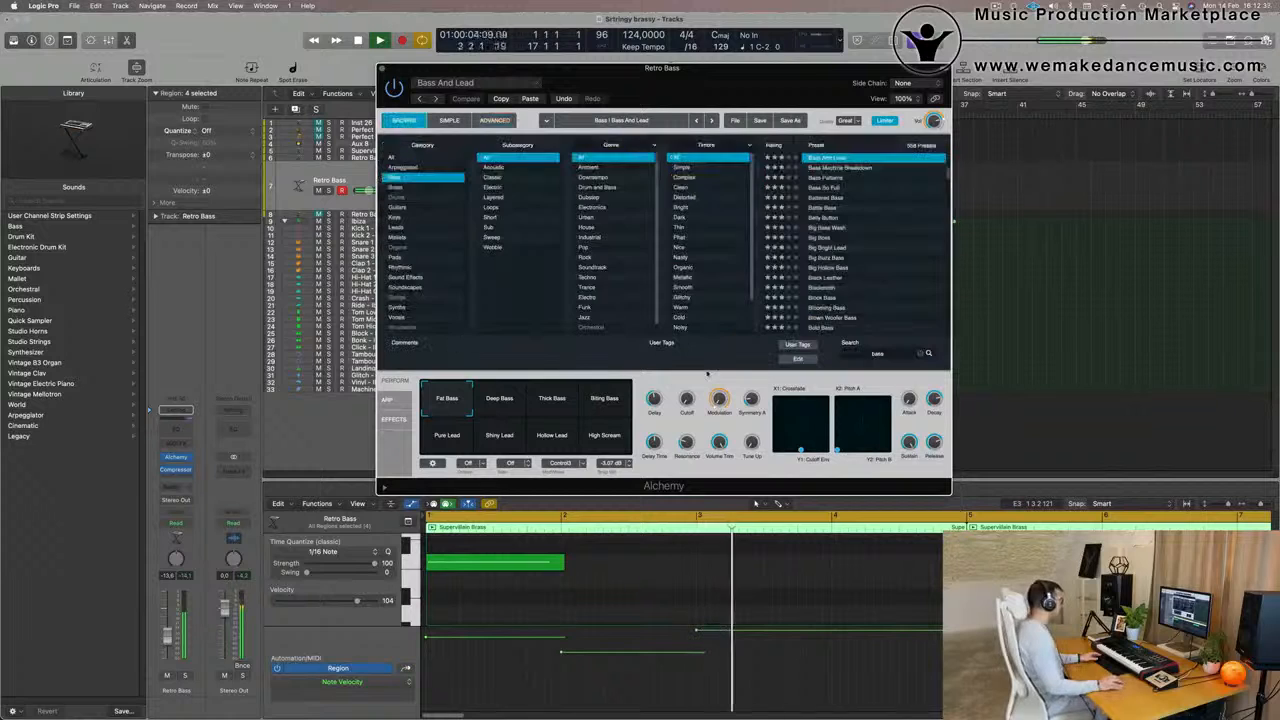
pyautogui.moveTo(719, 400); pyautogui.dragTo(748, 384)
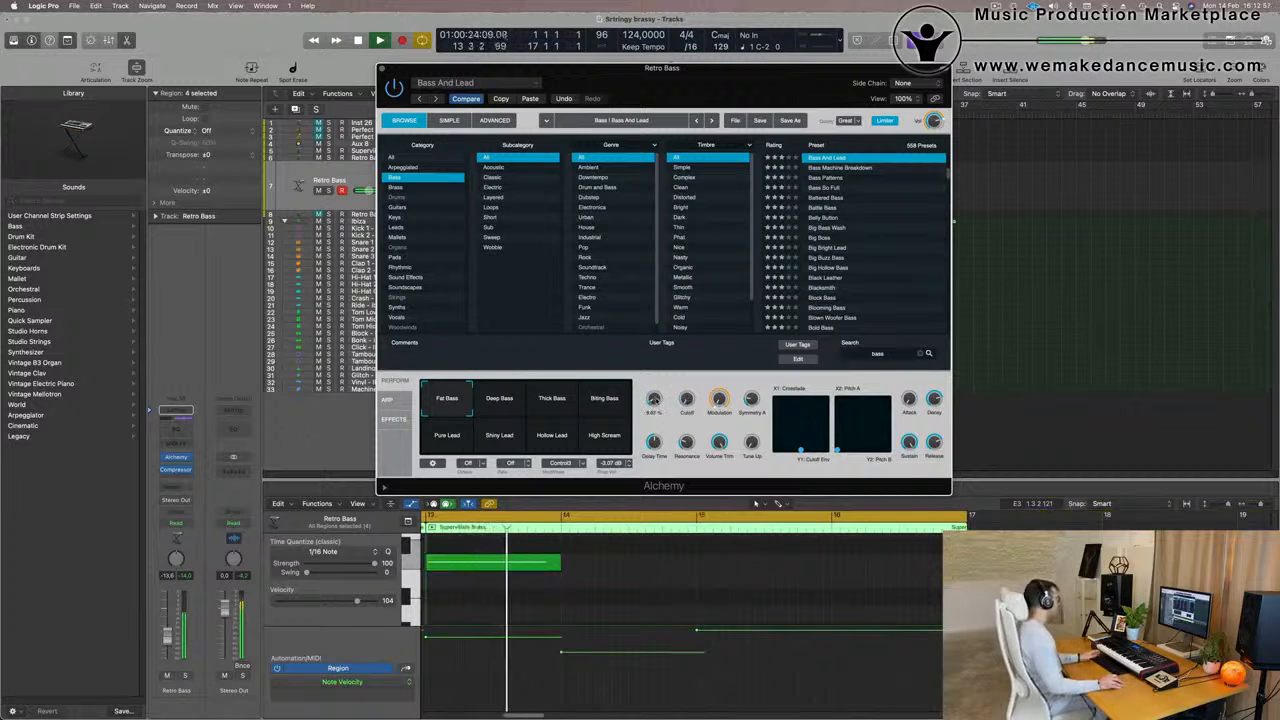
# Raise the Retro Bass track's volume to -11.6 dB and add a Channel EQ to its channel
pyautogui.moveTo(720, 76); pyautogui.dragTo(814, 36)
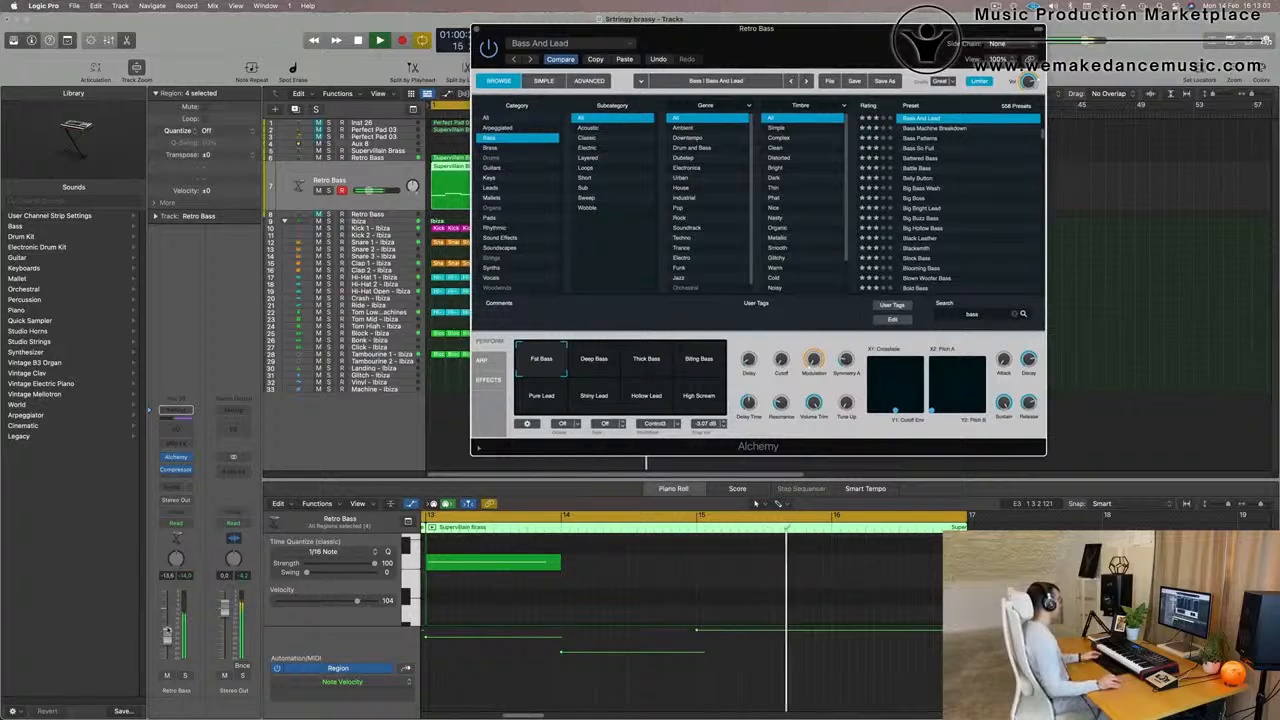
pyautogui.click(168, 632)
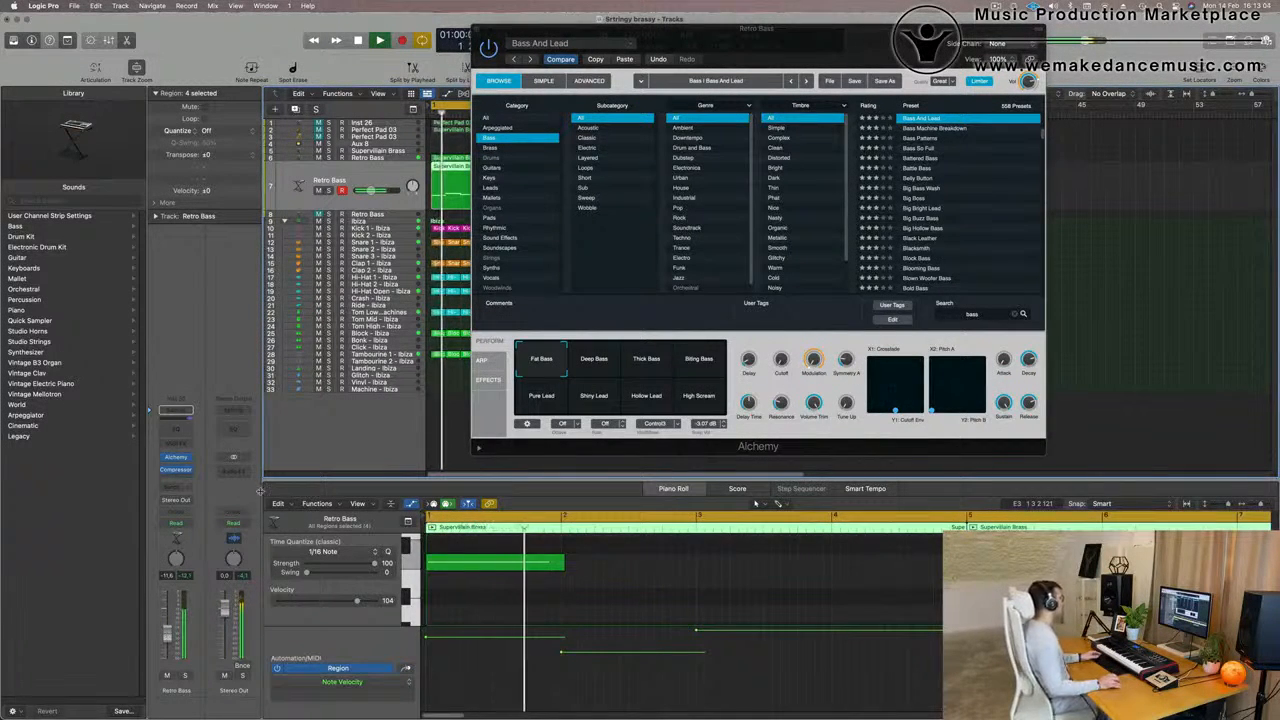
pyautogui.click(176, 429)
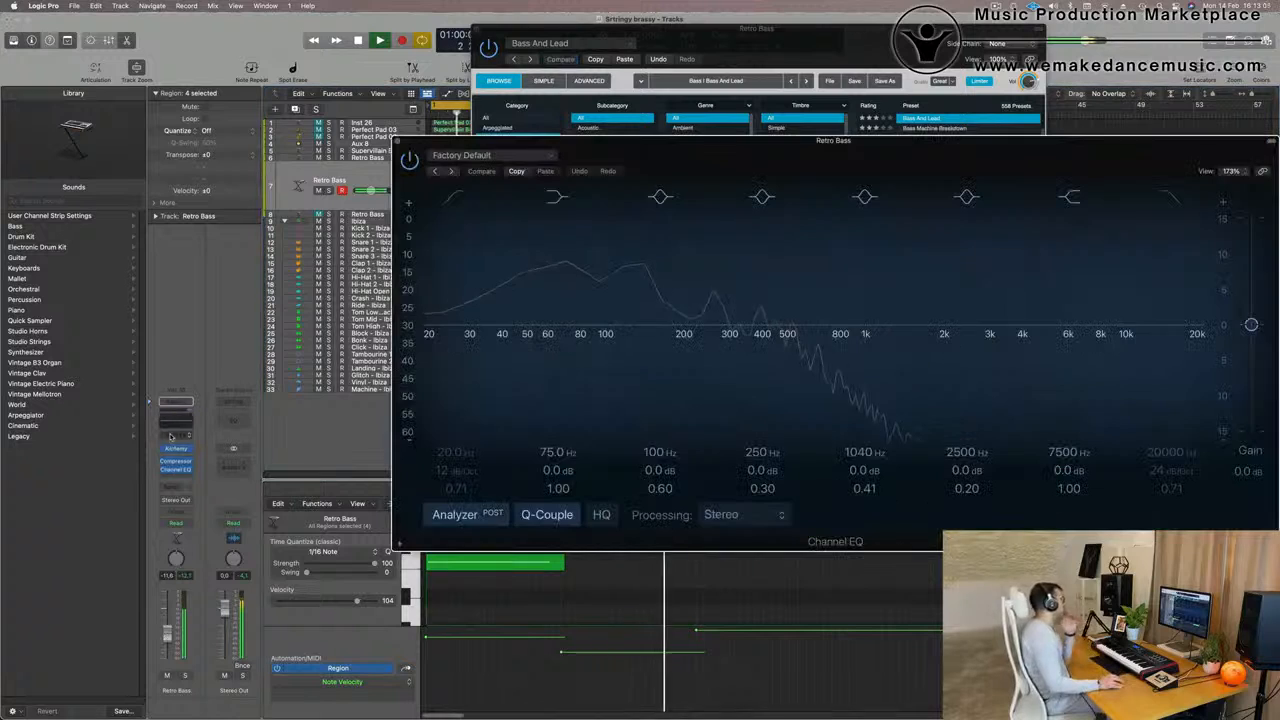
# Examine the Retro Bass frequency spectrum in its Channel EQ during playback, then restart the loop from the beginning
pyautogui.moveTo(590, 175); pyautogui.dragTo(498, 180)
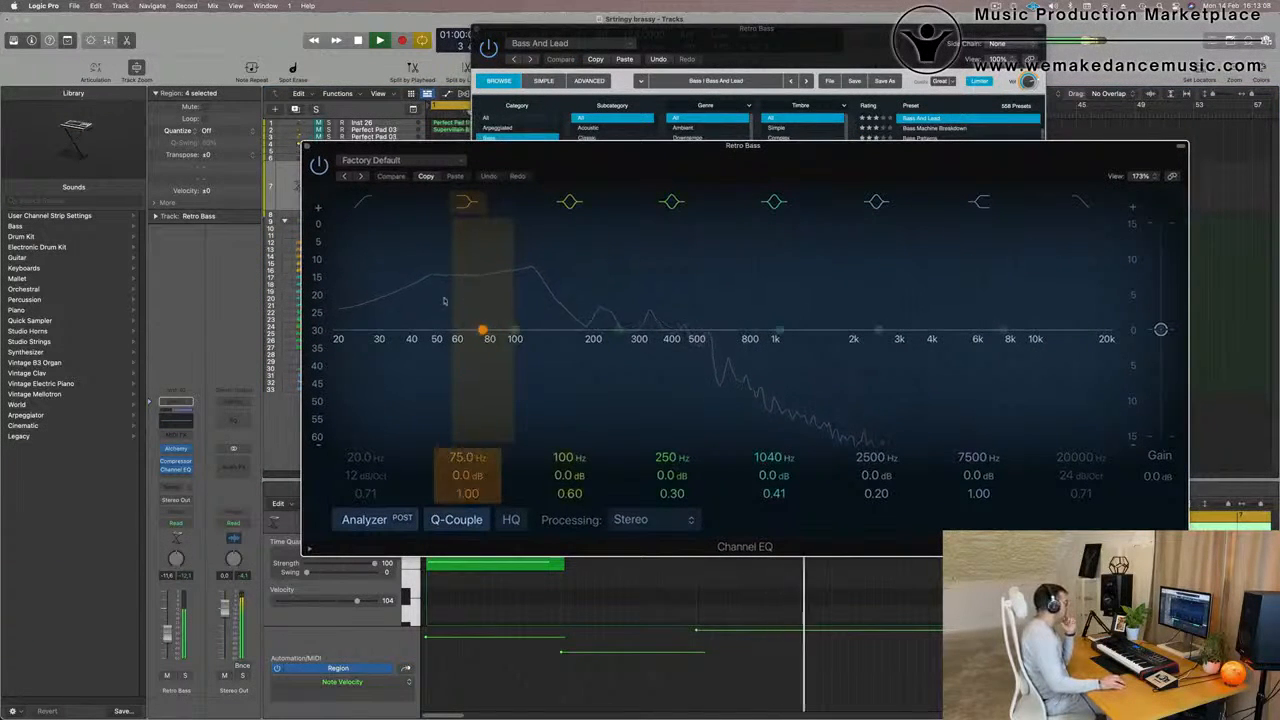
pyautogui.moveTo(658, 159); pyautogui.dragTo(601, 164)
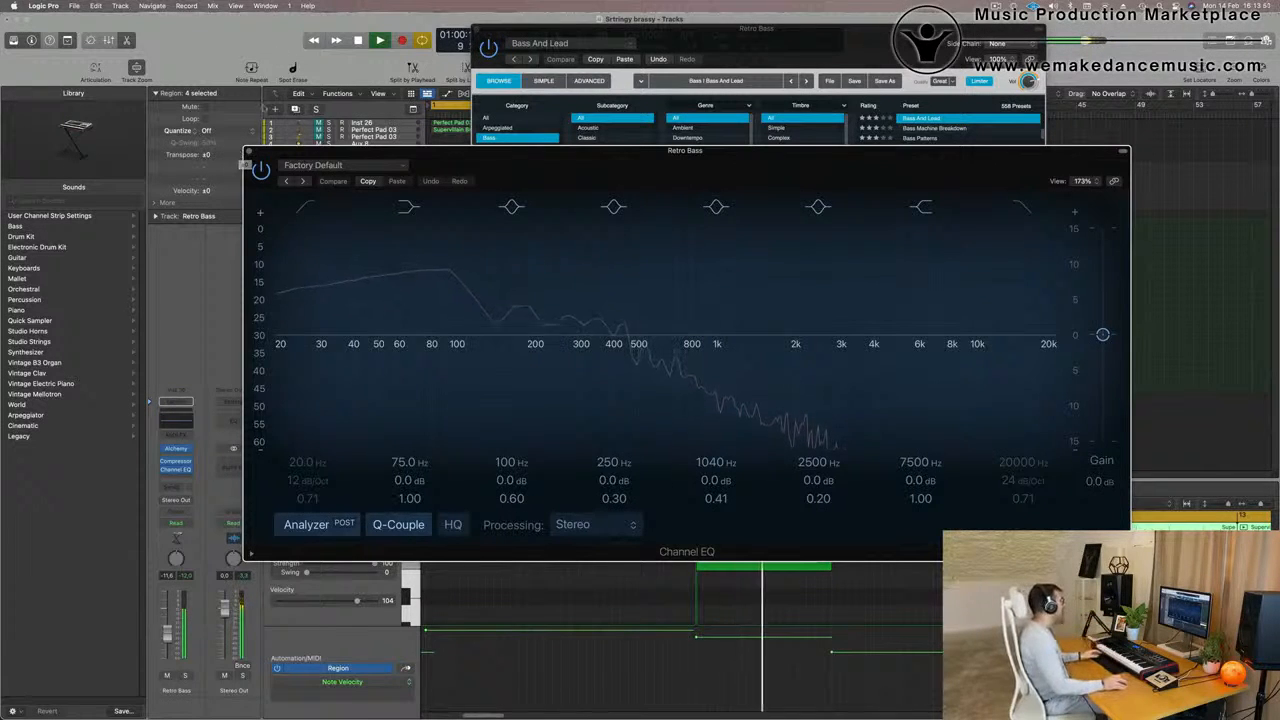
pyautogui.click(248, 152)
pyautogui.moveTo(885, 29); pyautogui.dragTo(737, 228)
pyautogui.click(390, 175)
pyautogui.press('Return')
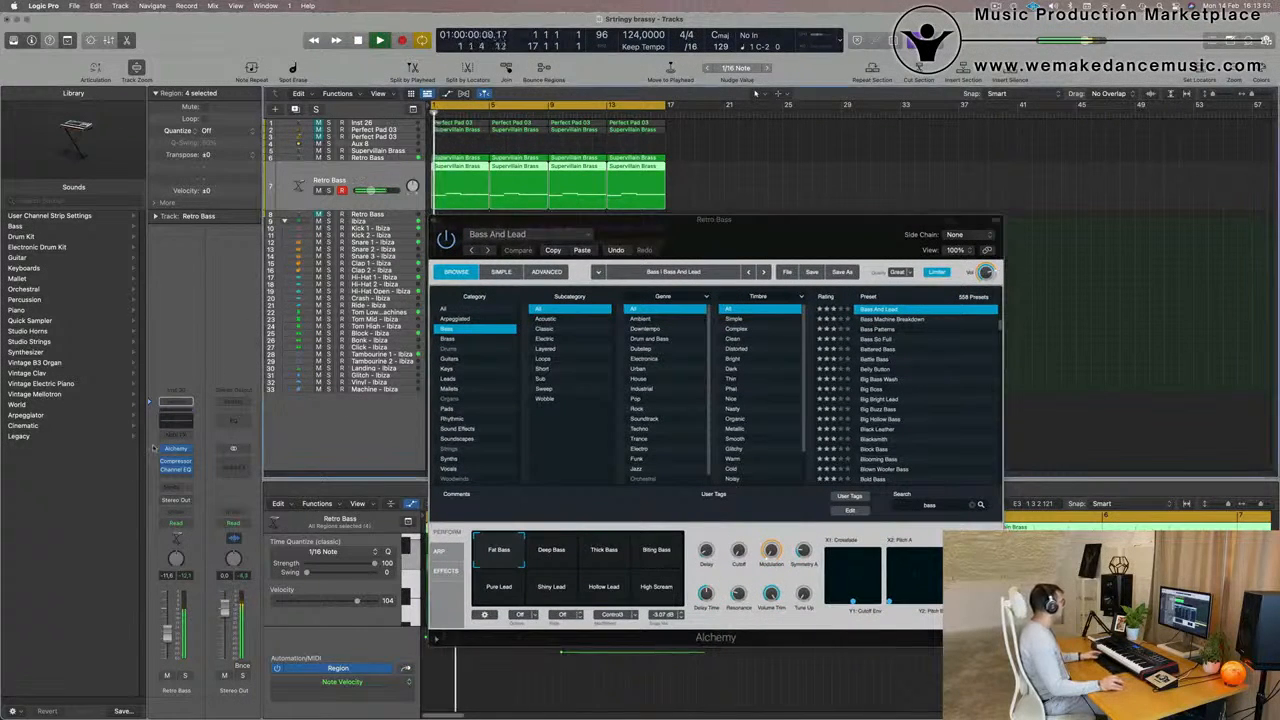
# Set the high cut in Retro Bass track 7's Channel EQ to 494 Hz at 48 dB/Oct and readjust the track's volume
pyautogui.click(175, 422)
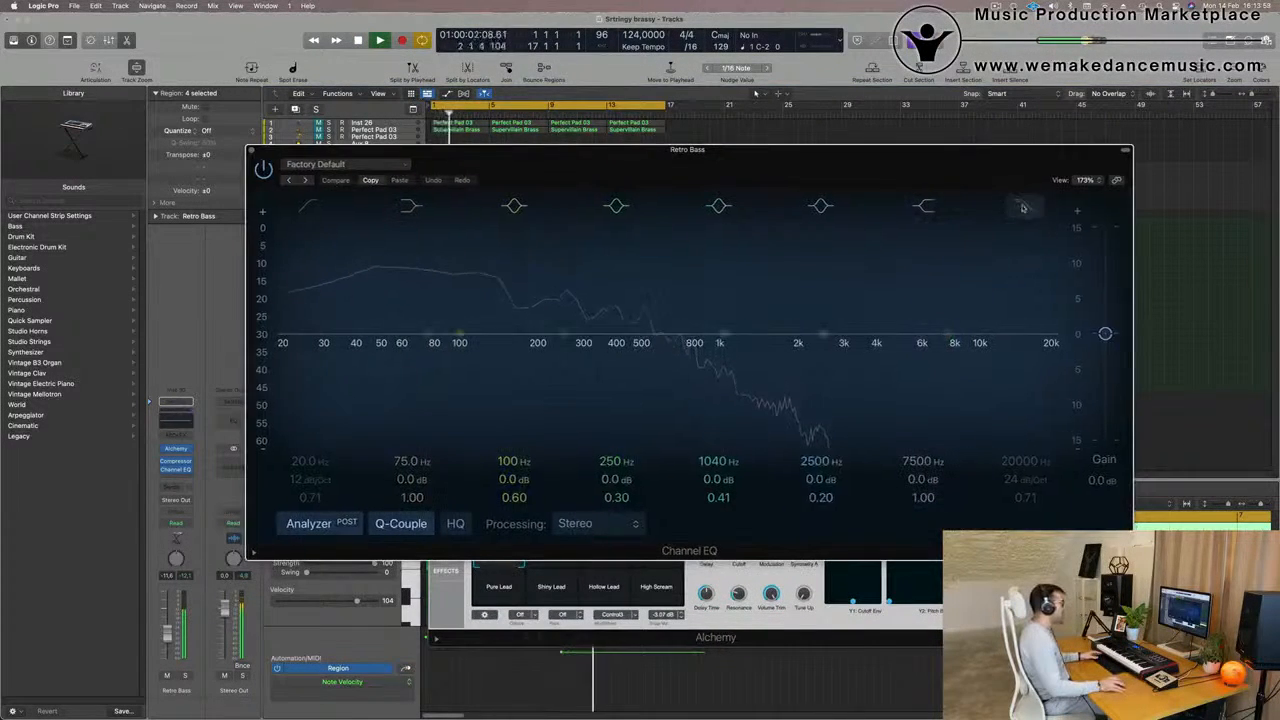
pyautogui.moveTo(1022, 481)
pyautogui.mouseDown()
pyautogui.moveTo(1022, 464)
pyautogui.moveTo(1021, 503)
pyautogui.mouseUp()
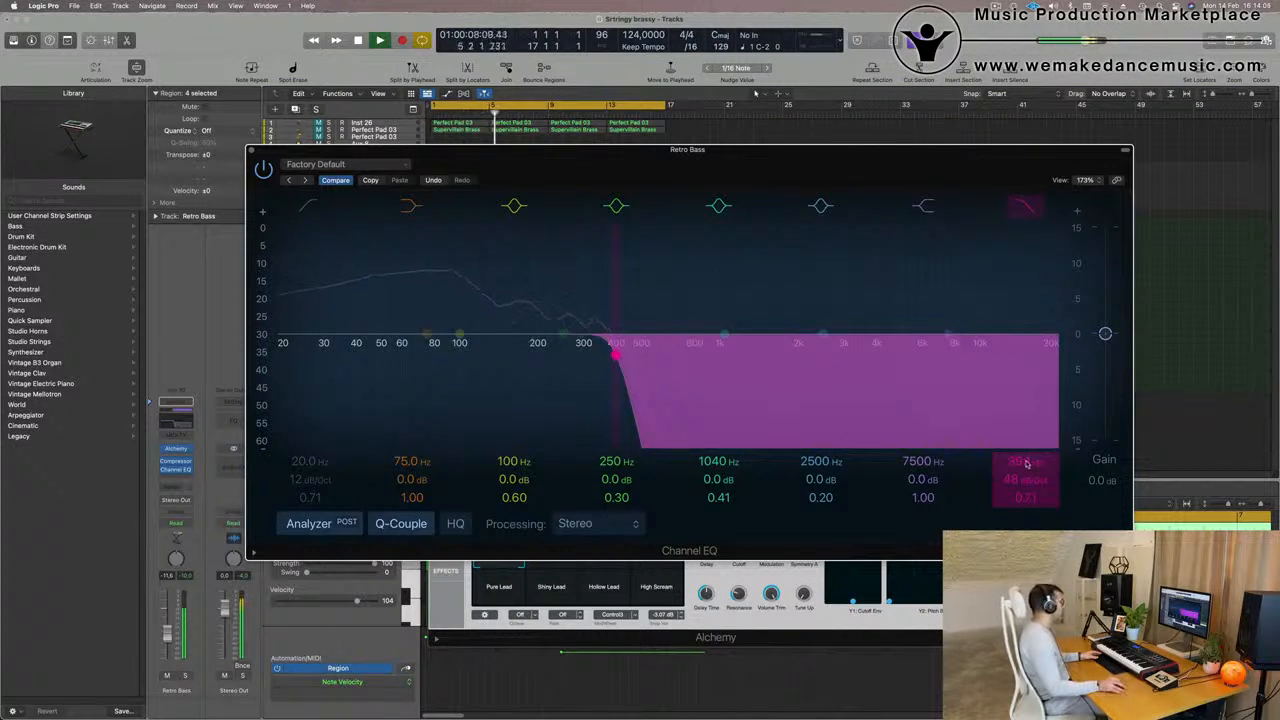
pyautogui.press('space')
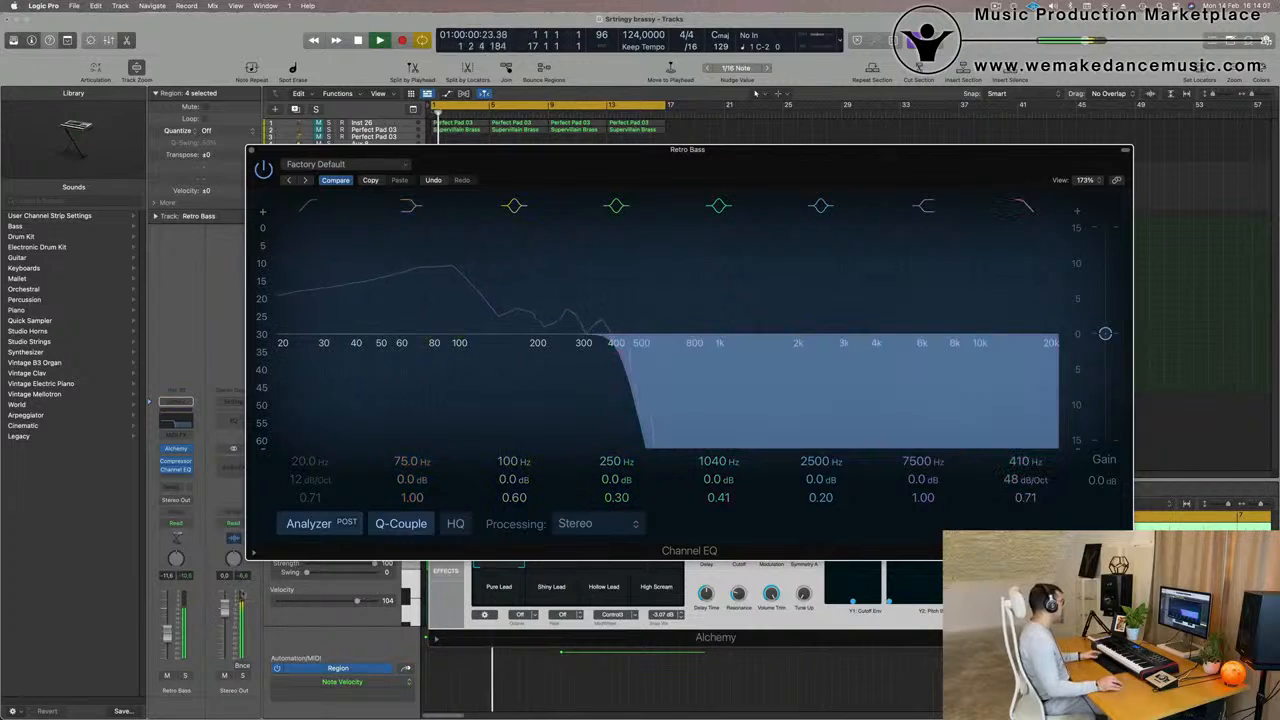
pyautogui.click(168, 636)
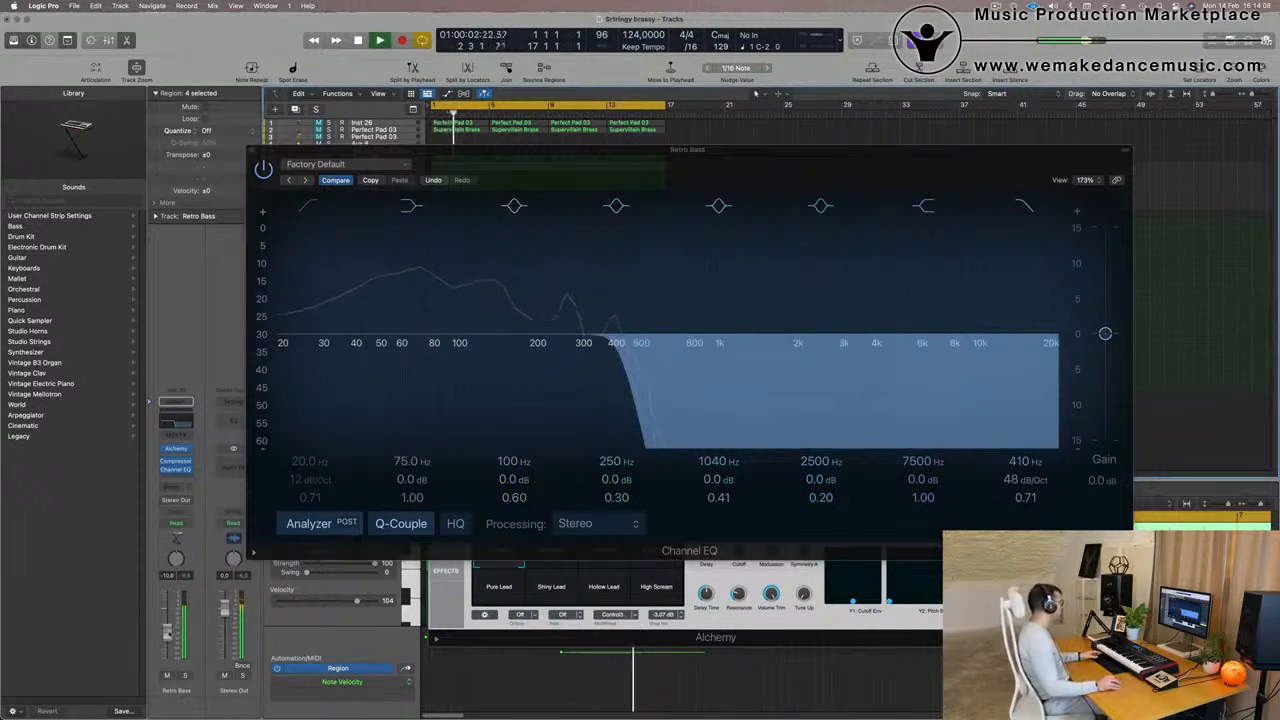
pyautogui.moveTo(1021, 464); pyautogui.dragTo(1021, 461)
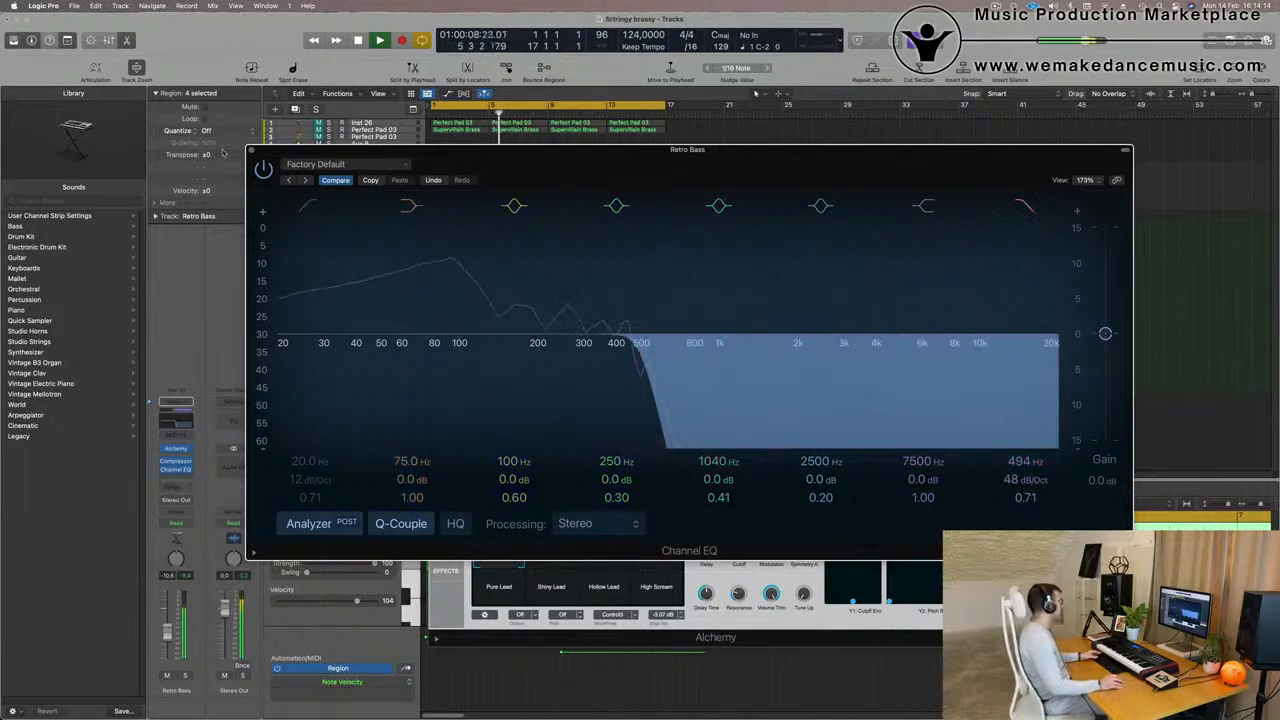
pyautogui.click(251, 150)
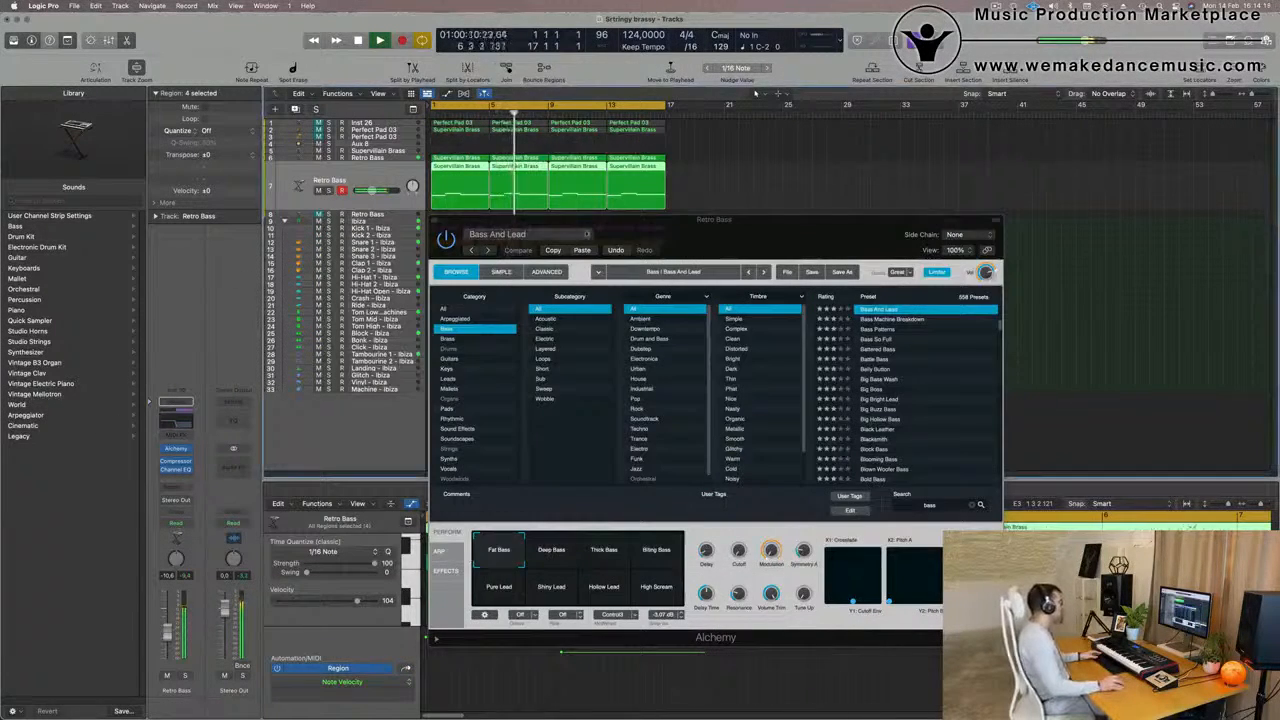
pyautogui.moveTo(584, 235); pyautogui.dragTo(1139, 236)
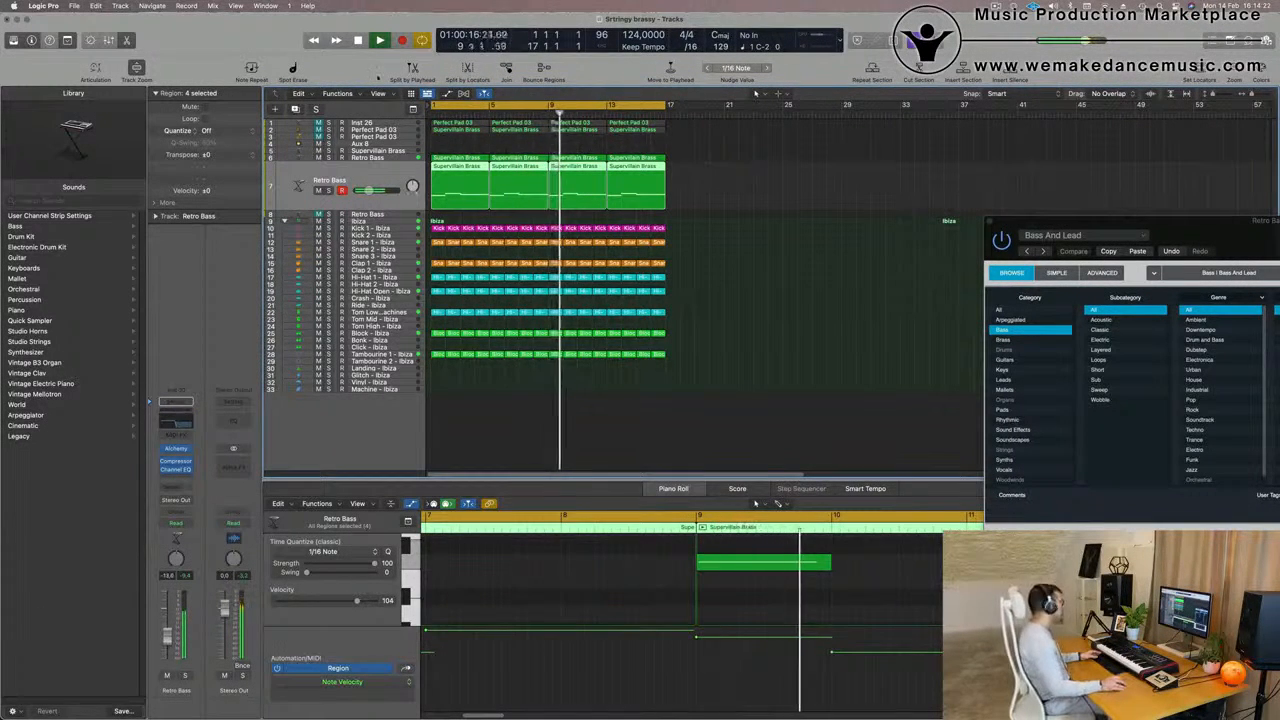
# Adjust the Cutoff performance knob in Alchemy on Retro Bass track 6 and set the track's volume to -11.6 dB
pyautogui.press('Up')
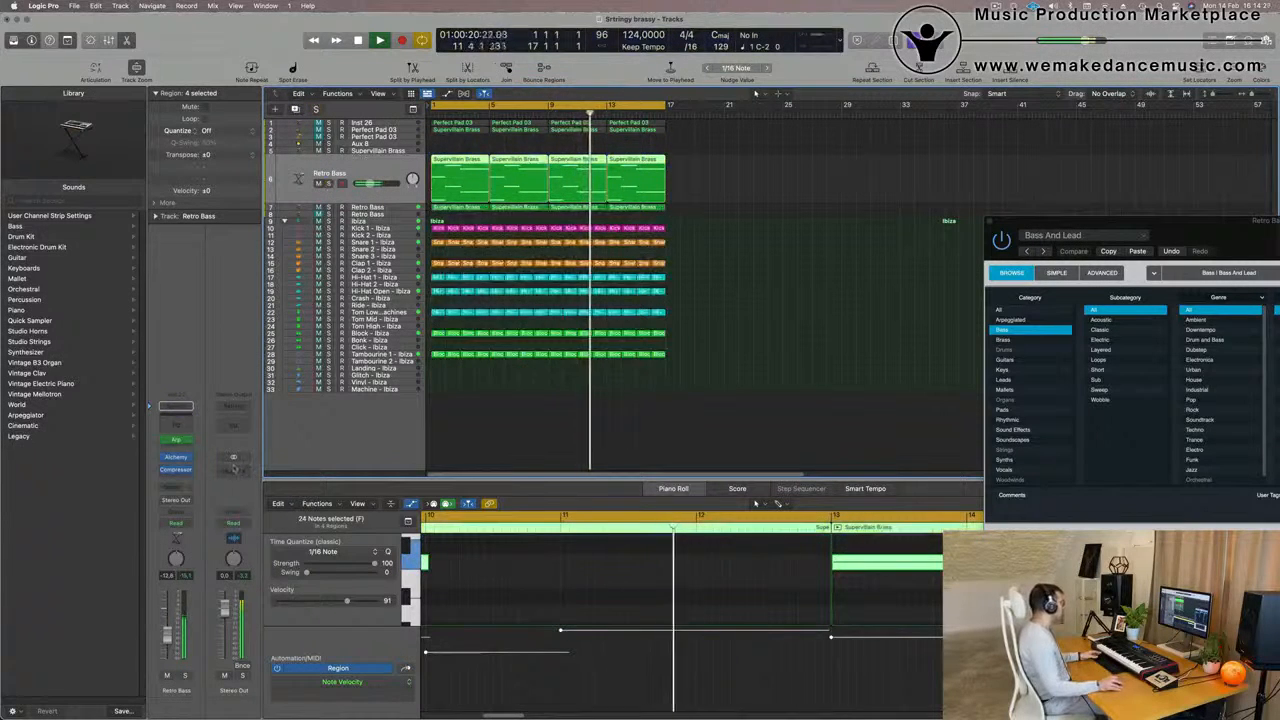
pyautogui.click(176, 456)
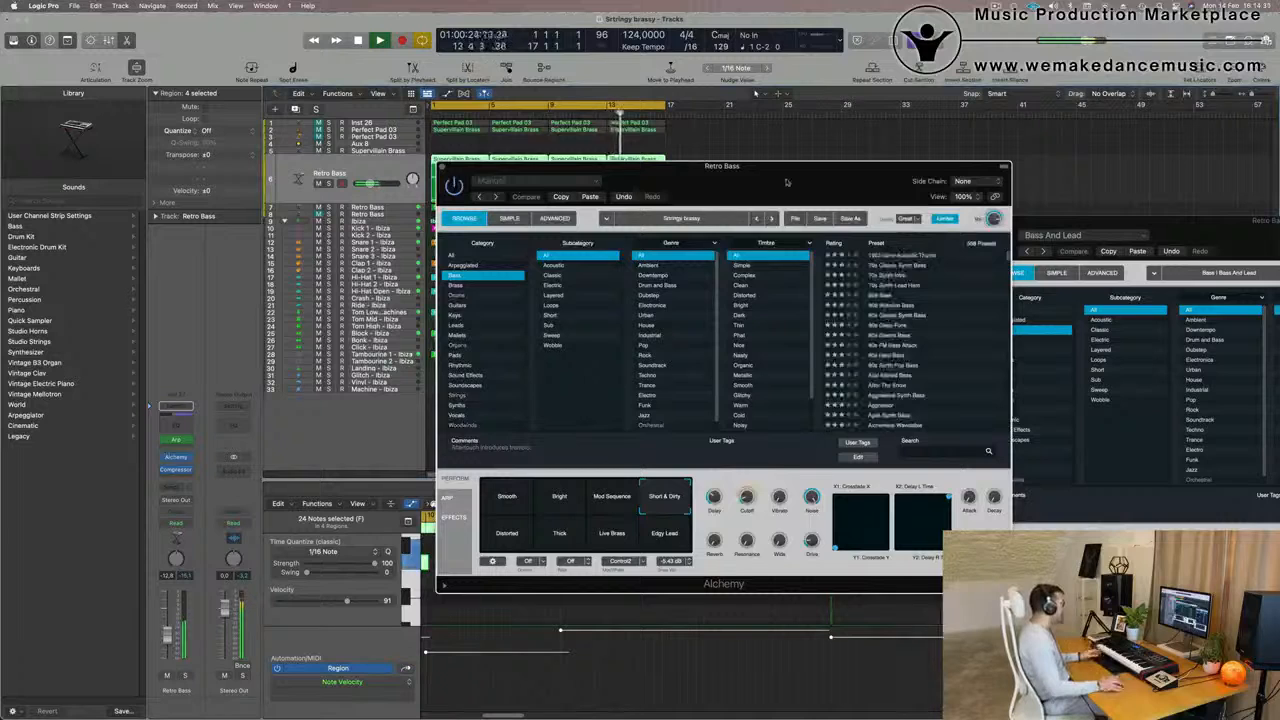
pyautogui.moveTo(786, 181); pyautogui.dragTo(718, 215)
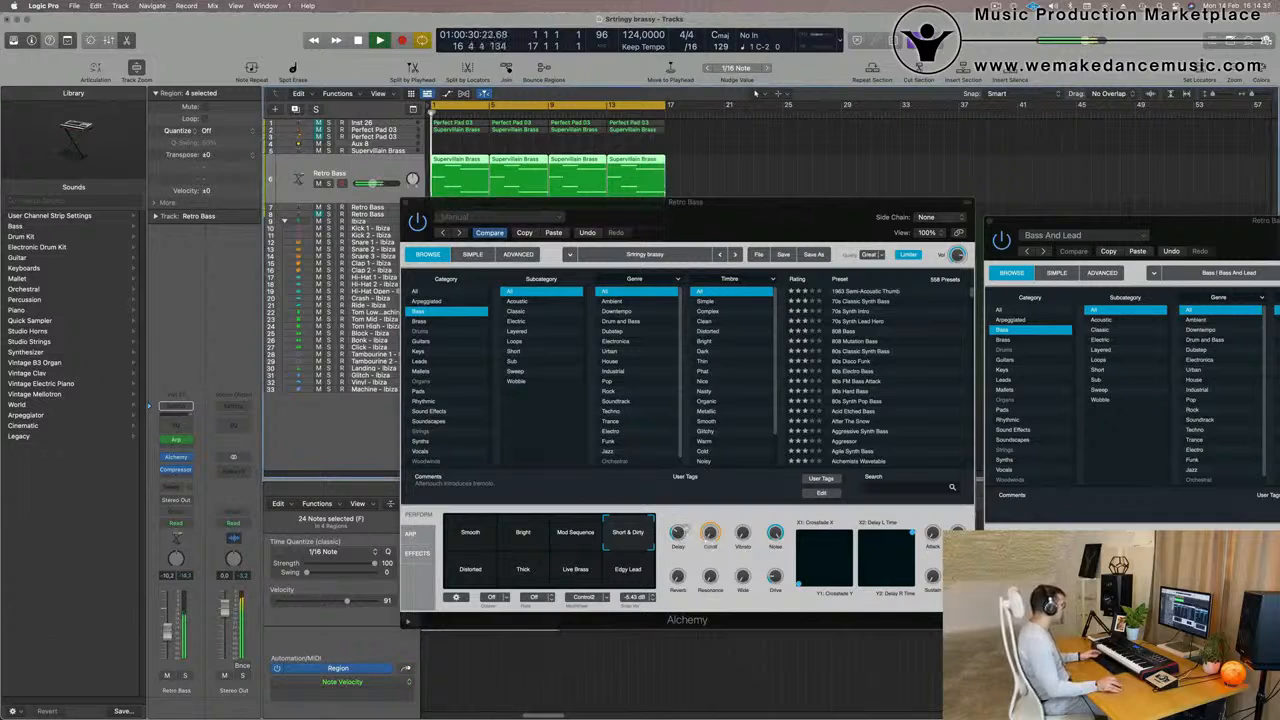
pyautogui.click(711, 528)
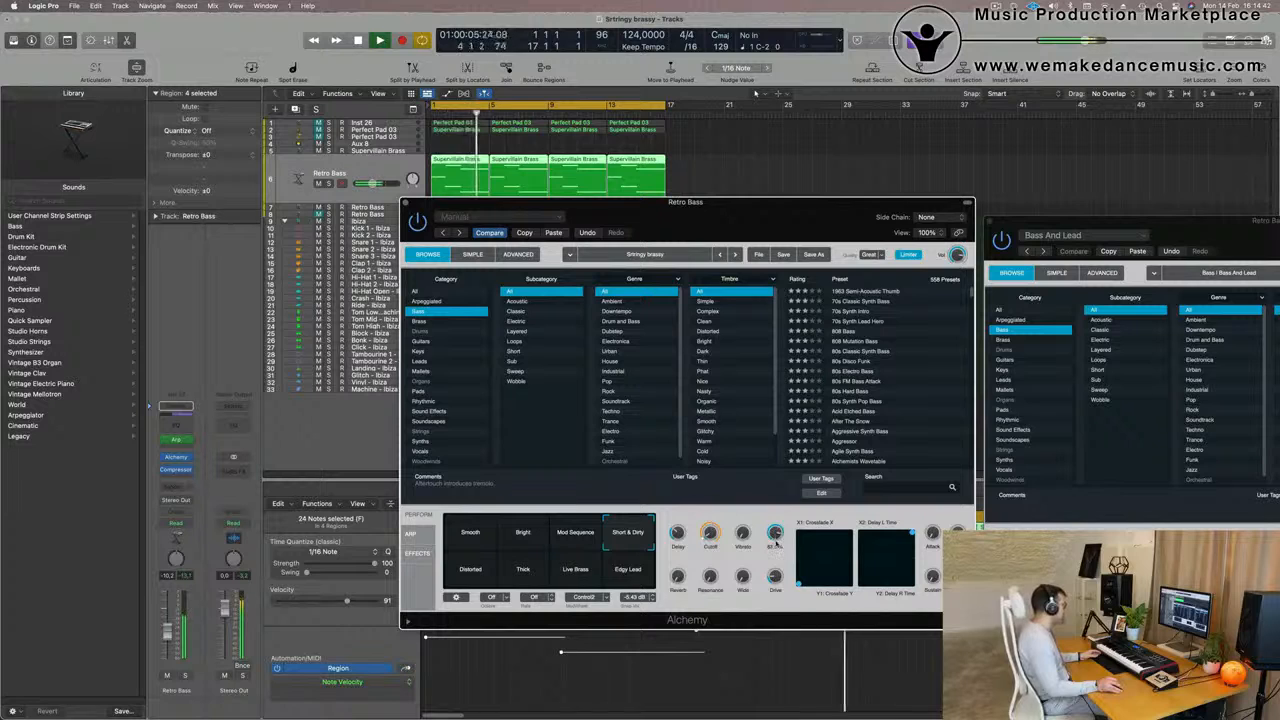
pyautogui.click(170, 637)
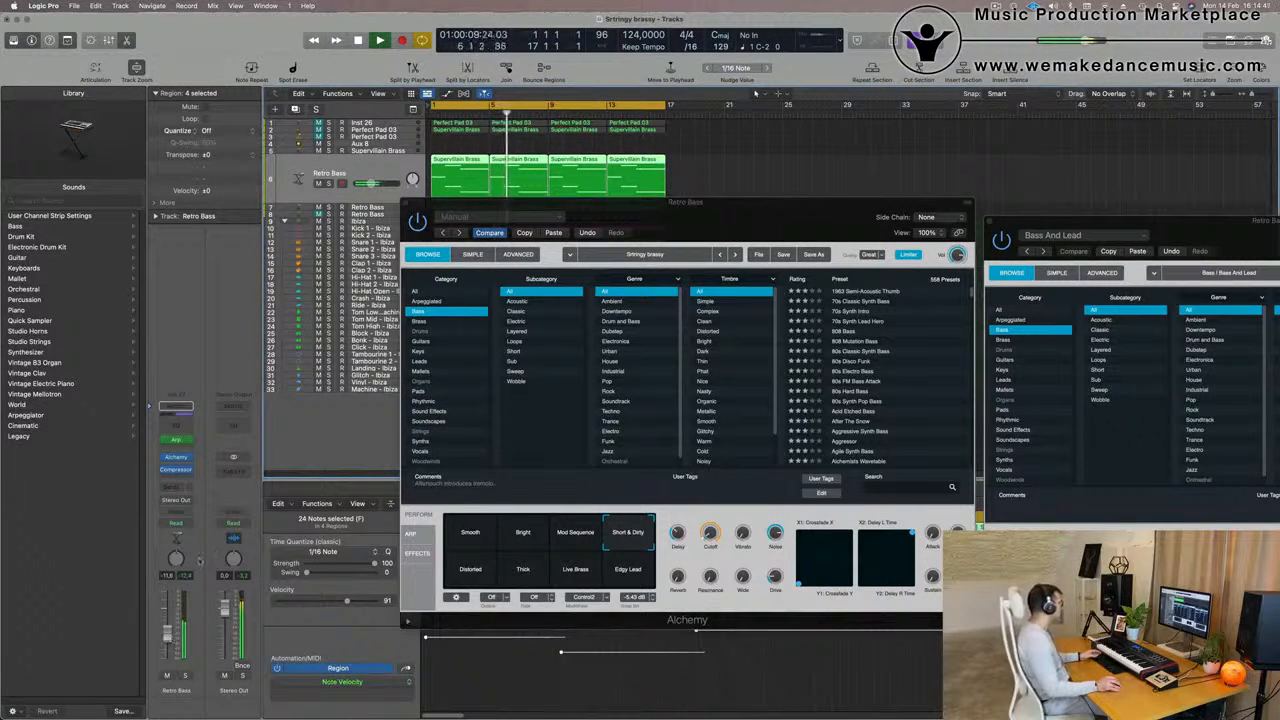
pyautogui.moveTo(735, 215); pyautogui.dragTo(700, 261)
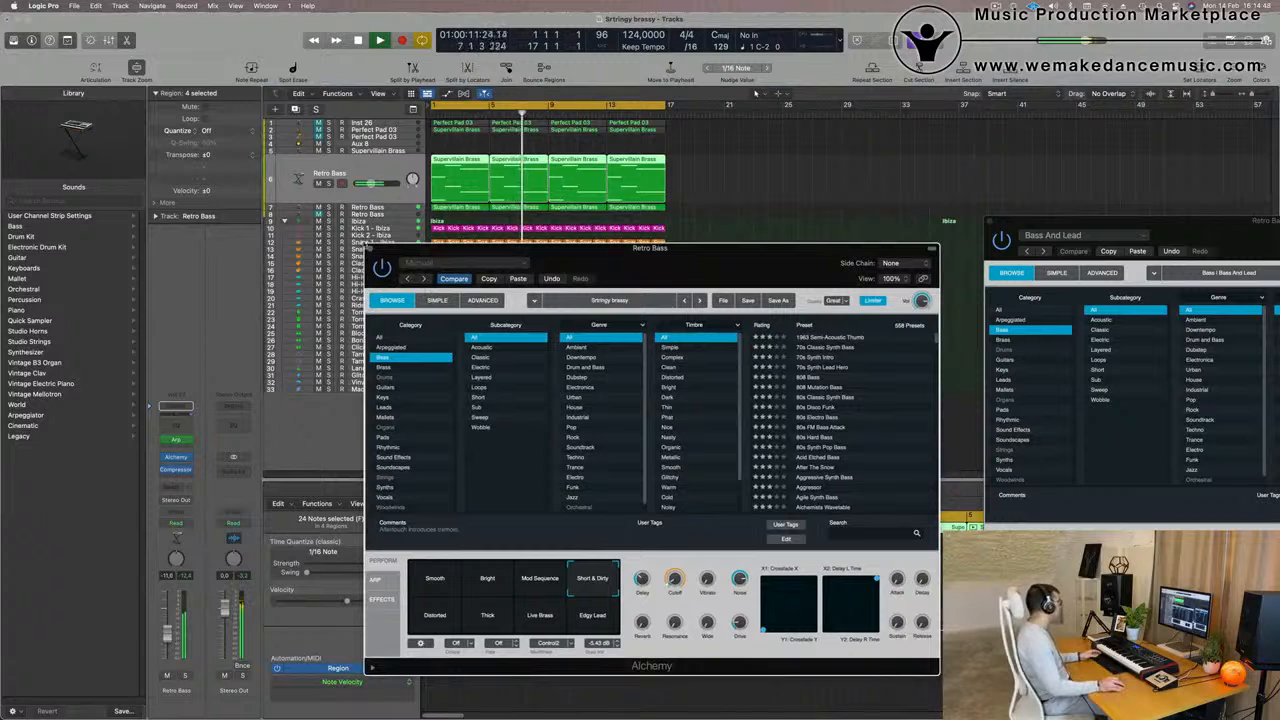
pyautogui.click(370, 248)
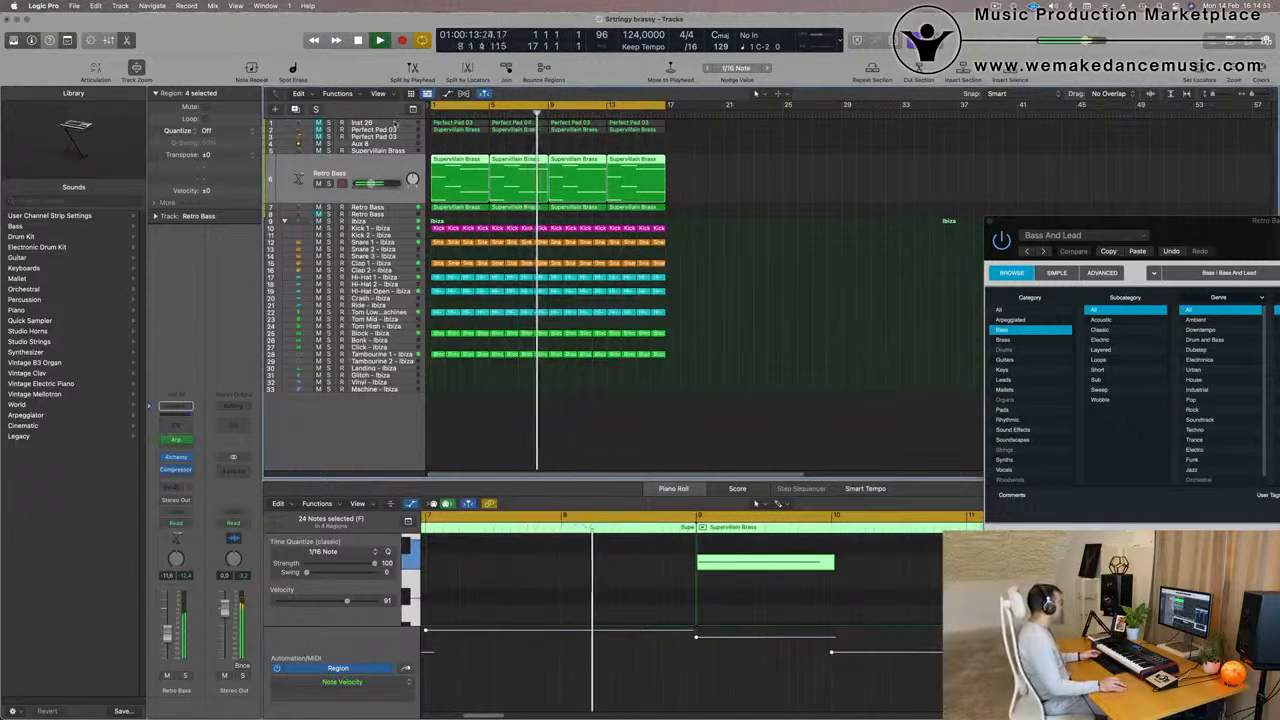
# Unmute the Inst 26 pad track, add a Compressor to it and set its volume to about -17.4 dB against the mix
pyautogui.click(374, 123)
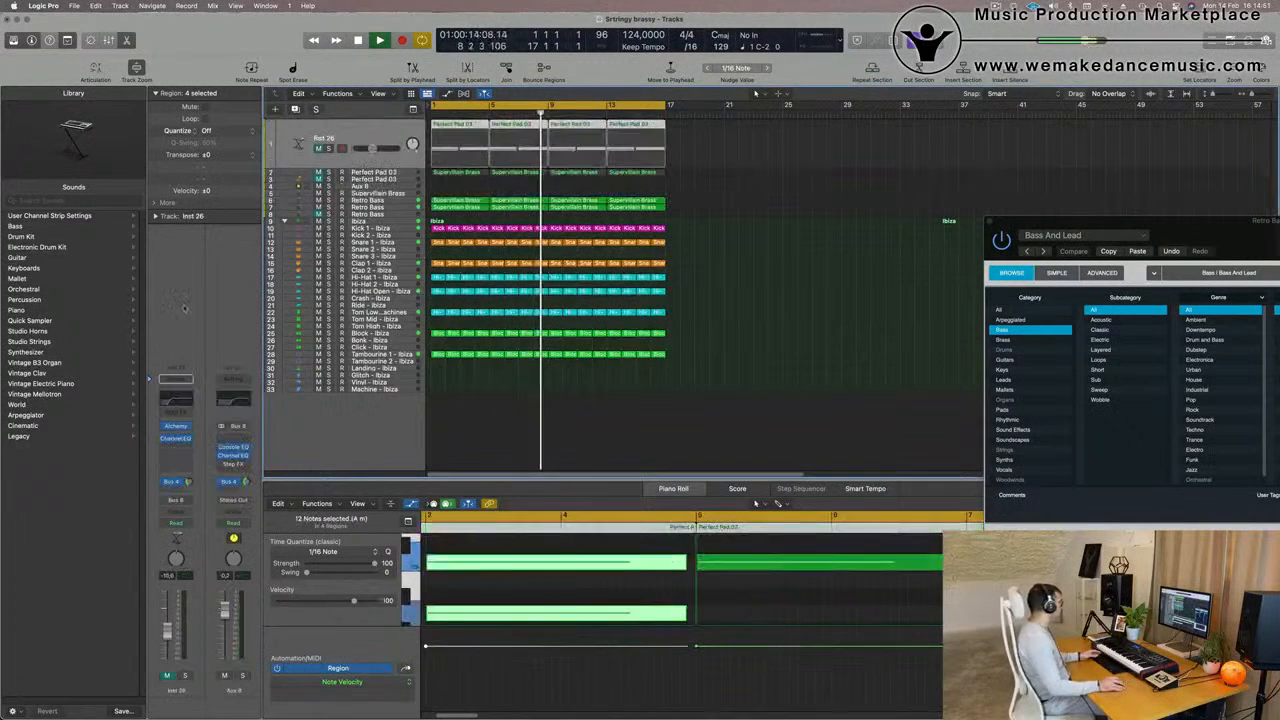
pyautogui.click(166, 675)
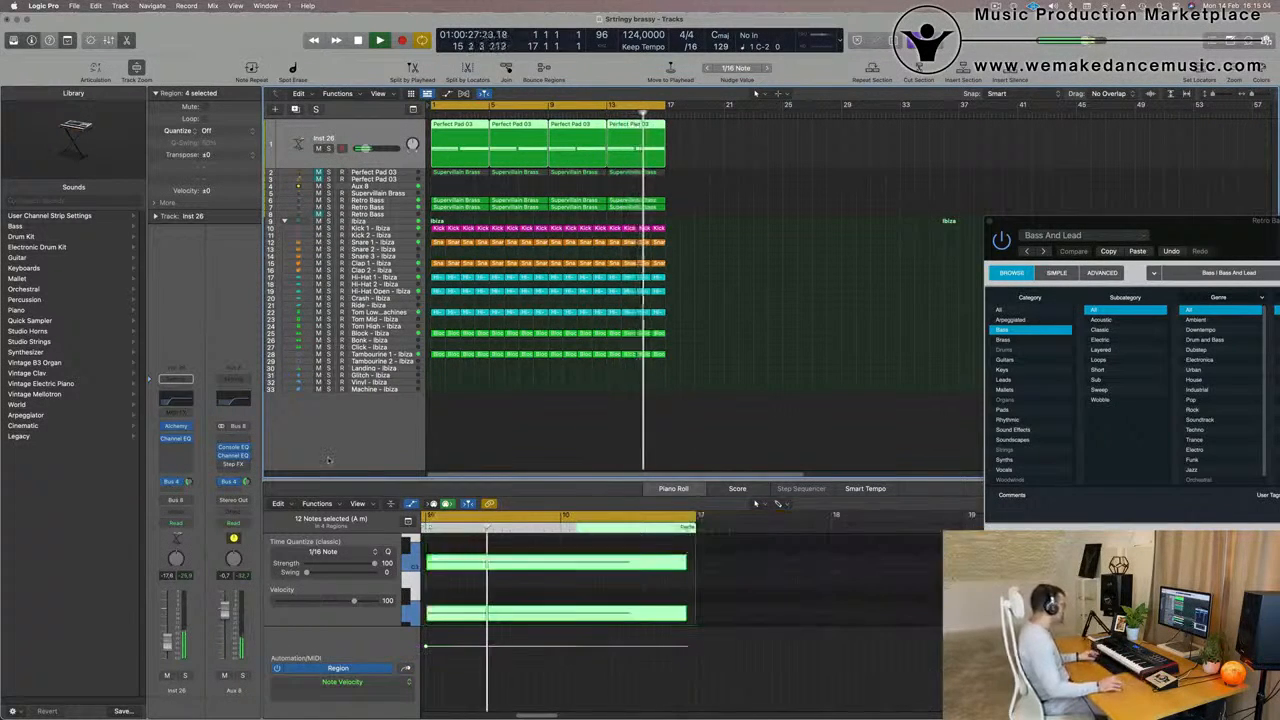
pyautogui.press('x')
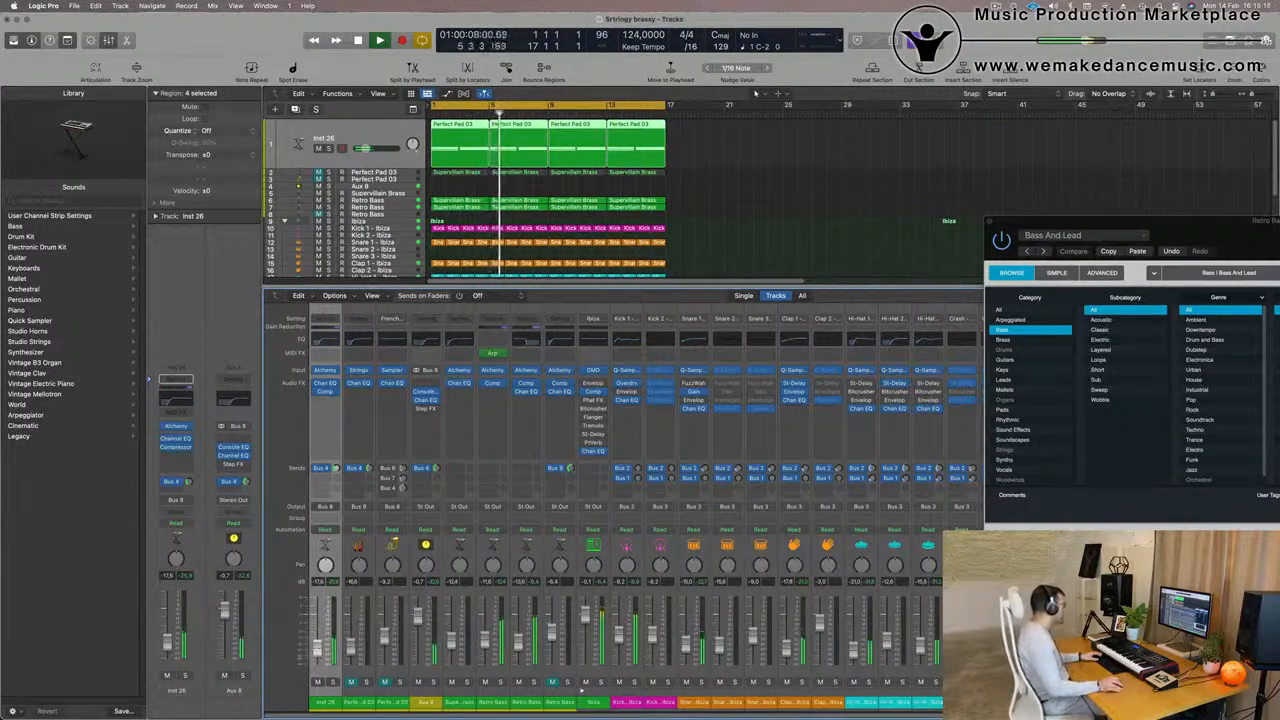
pyautogui.click(780, 192)
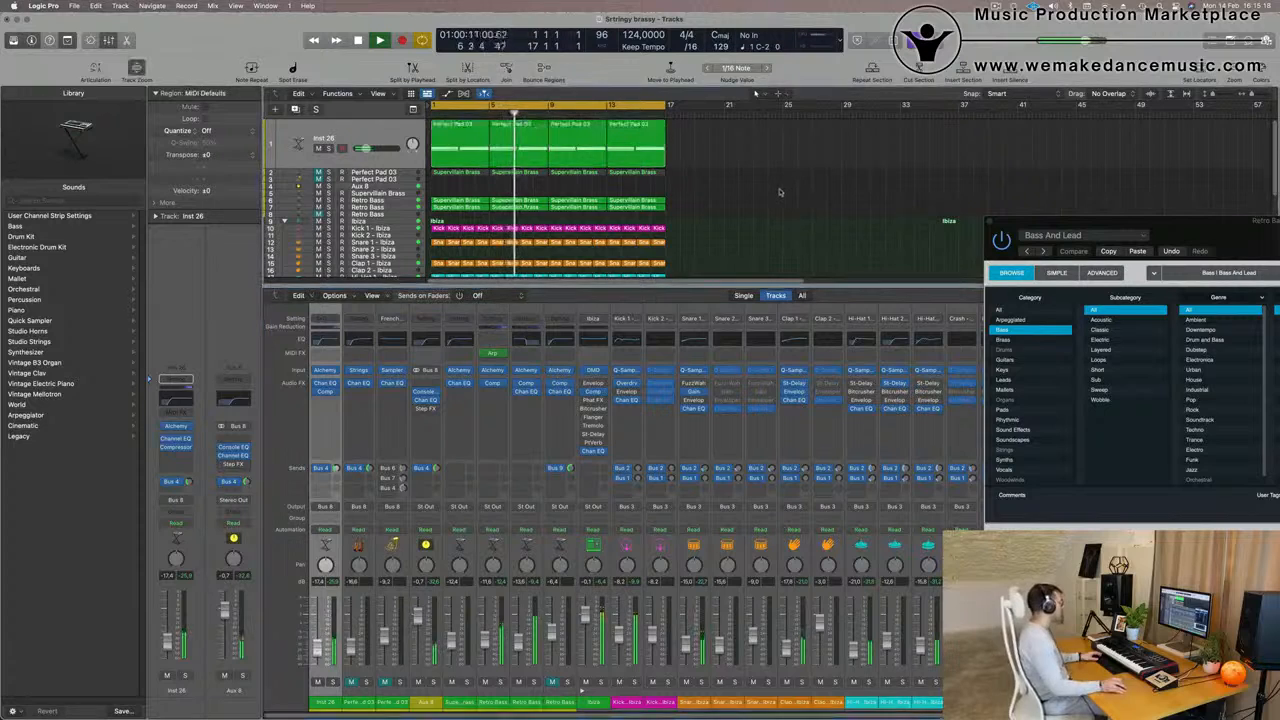
pyautogui.press('x')
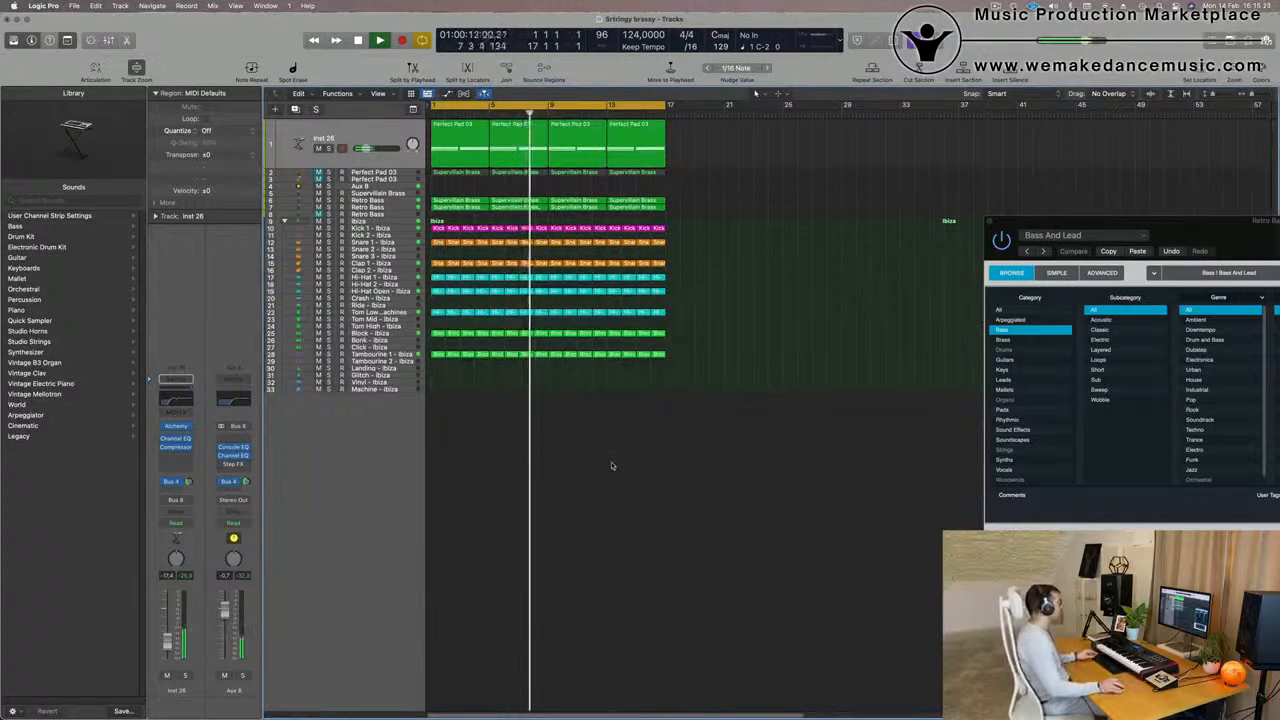
# Copy the first Block - Ibiza region to the Bonk - Ibiza track and repeat it along the 16-bar loop
pyautogui.press('super+Right')
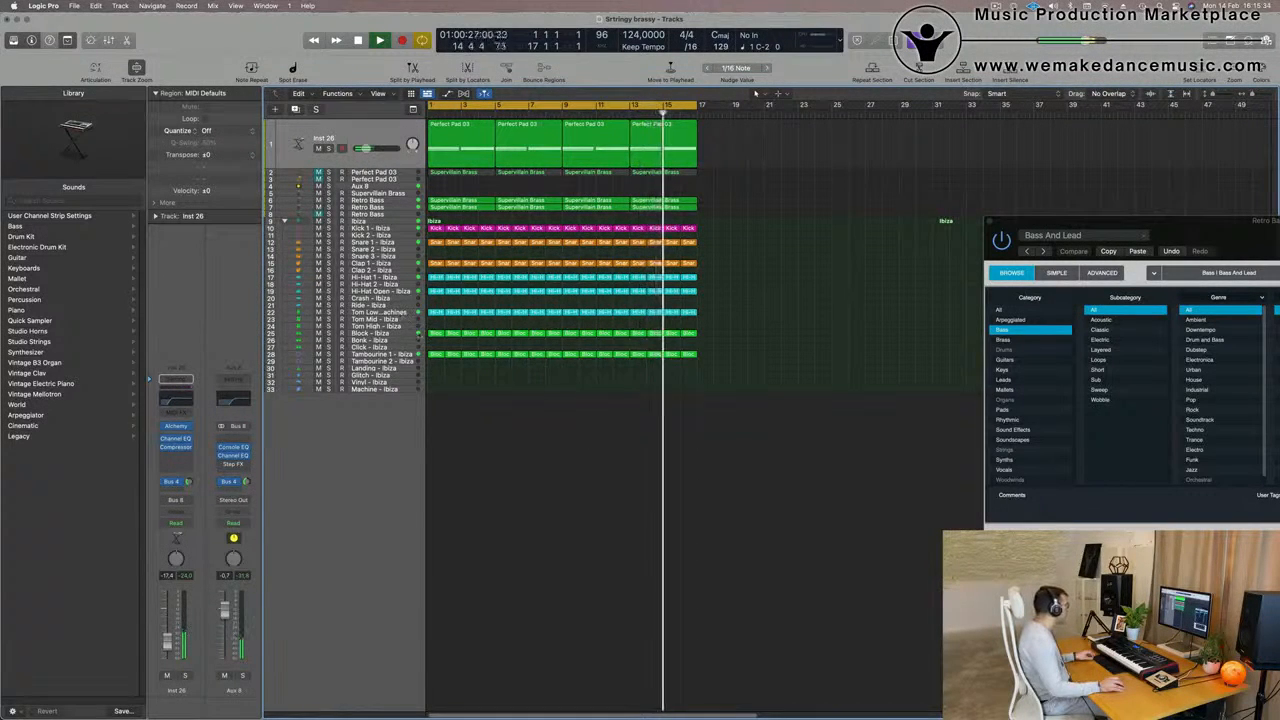
pyautogui.click(434, 334)
pyautogui.moveTo(434, 335); pyautogui.dragTo(434, 336)
pyautogui.click(456, 335)
pyautogui.click(418, 340)
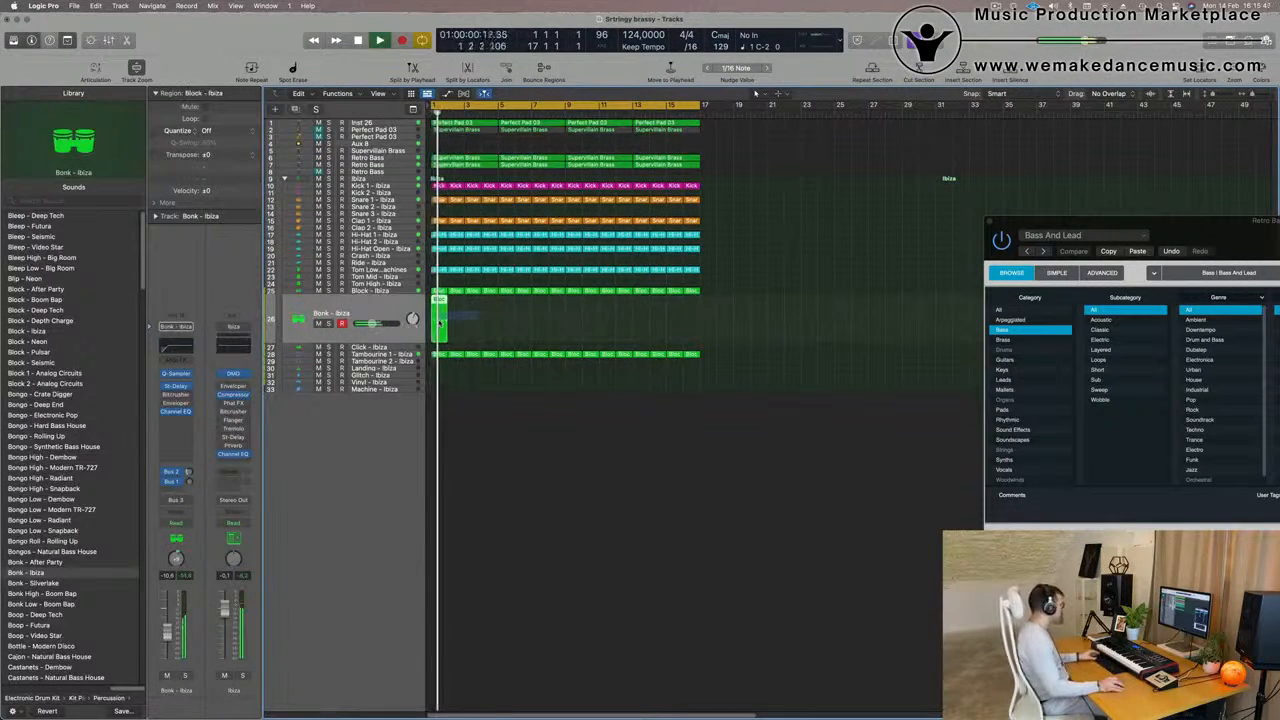
pyautogui.press('super+r')
pyautogui.press('super+r')
pyautogui.press('super+r')
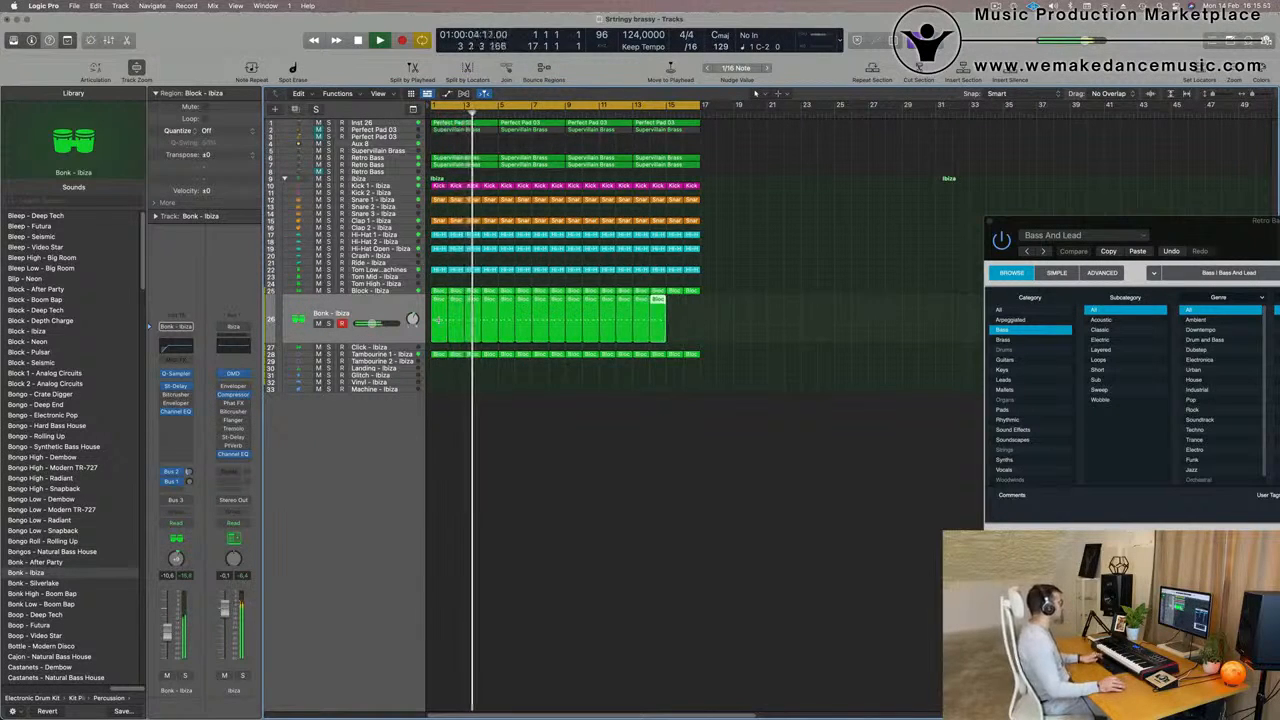
# Lower the Bonk - Ibiza track's volume to -13.4 dB and add a Bus 1 Drum Machine Designer-Delay send to it
pyautogui.click(390, 310)
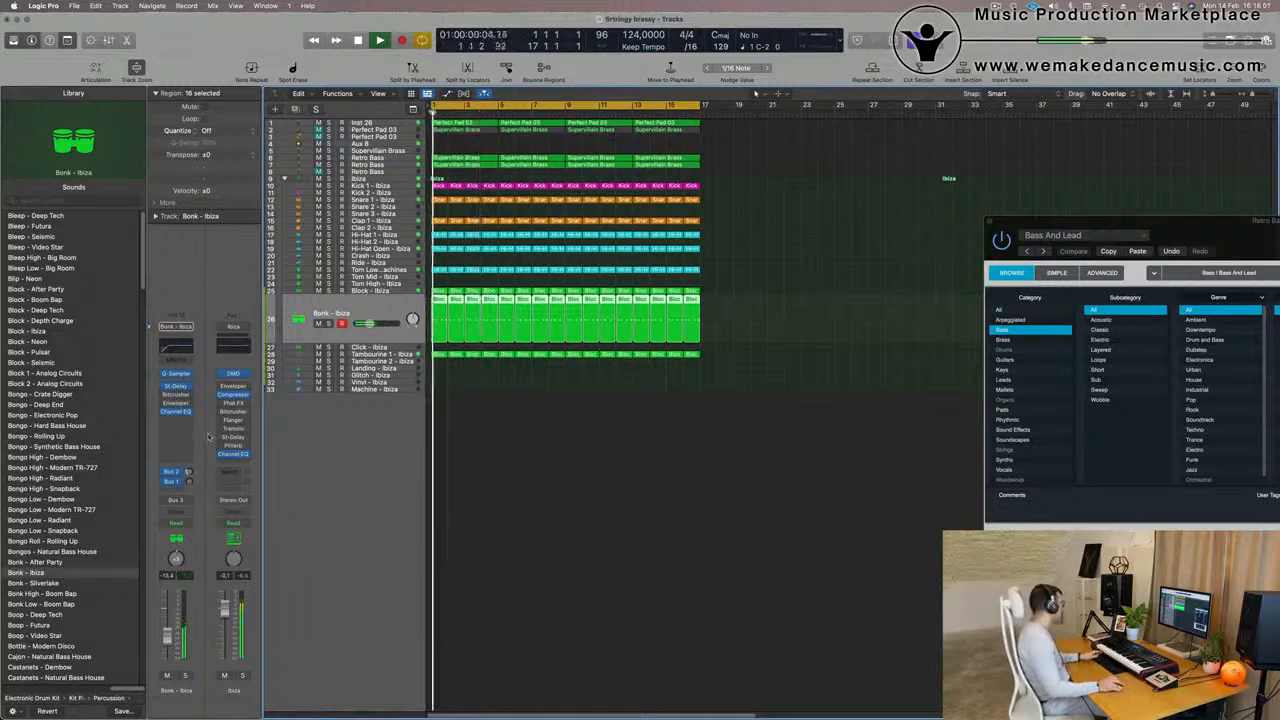
pyautogui.click(170, 493)
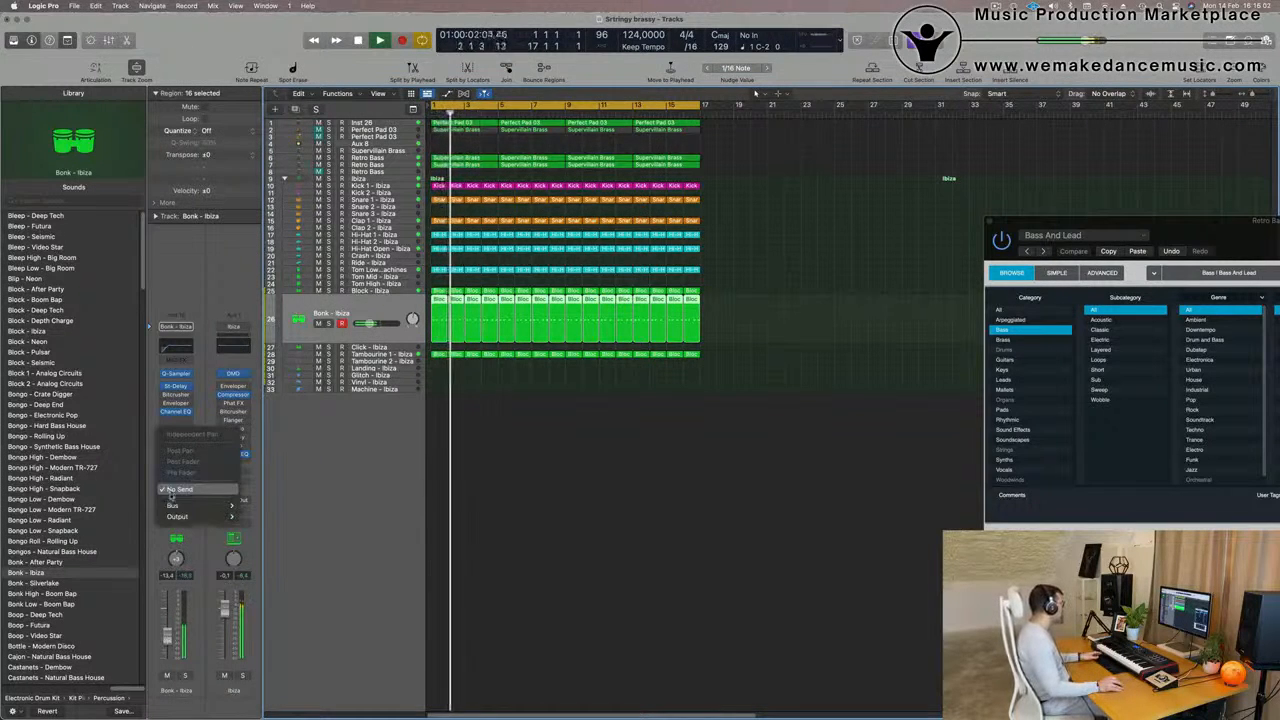
pyautogui.moveTo(175, 505)
pyautogui.moveTo(331, 308)
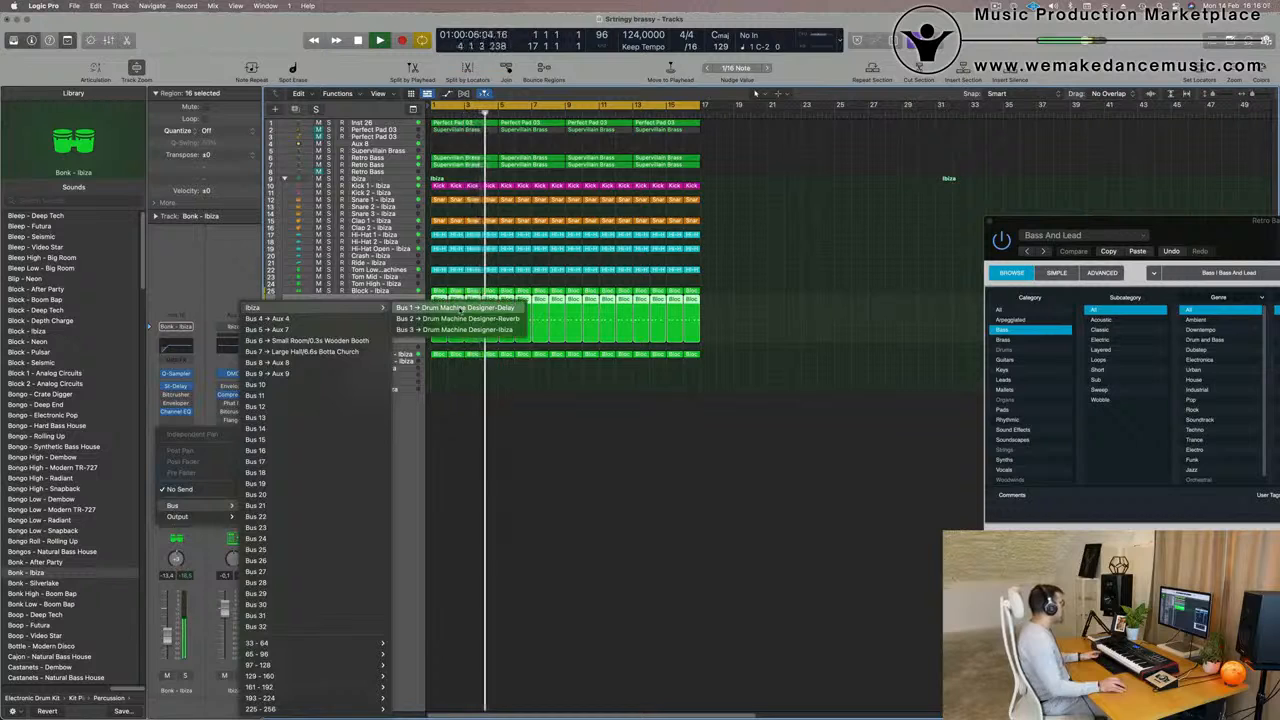
pyautogui.click(461, 307)
pyautogui.press('space')
pyautogui.press('space')
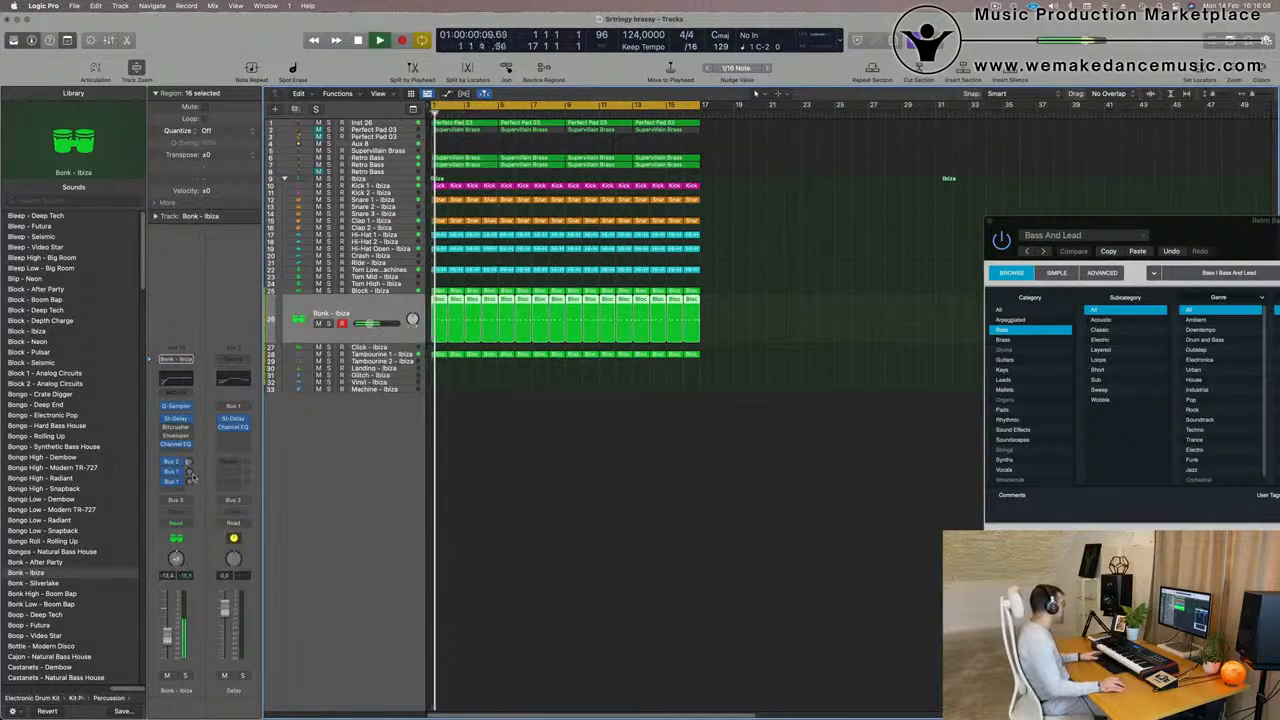
pyautogui.moveTo(190, 482); pyautogui.dragTo(190, 485)
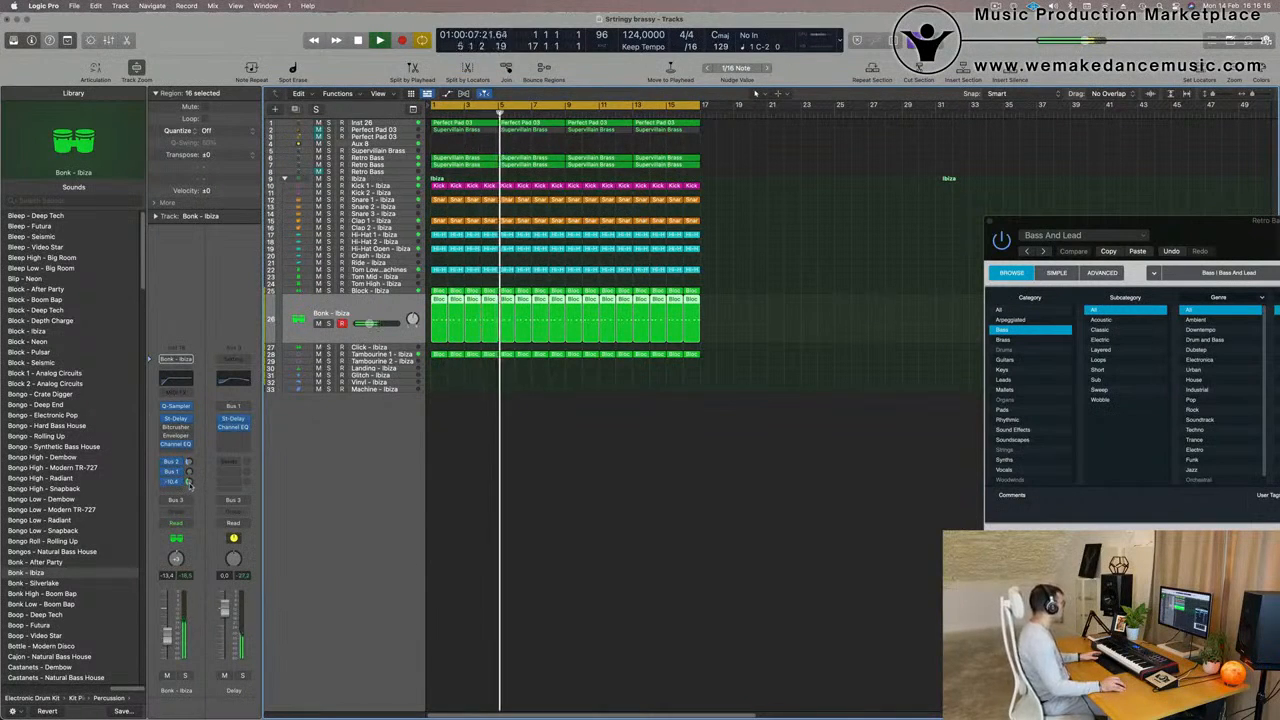
pyautogui.click(467, 500)
# Set the Inst 26 pad's Channel EQ low cut to 430 Hz and fourth band to 540 Hz at -0.2 dB, and its volume to -13.6 dB
pyautogui.scroll(2, 669, 551)
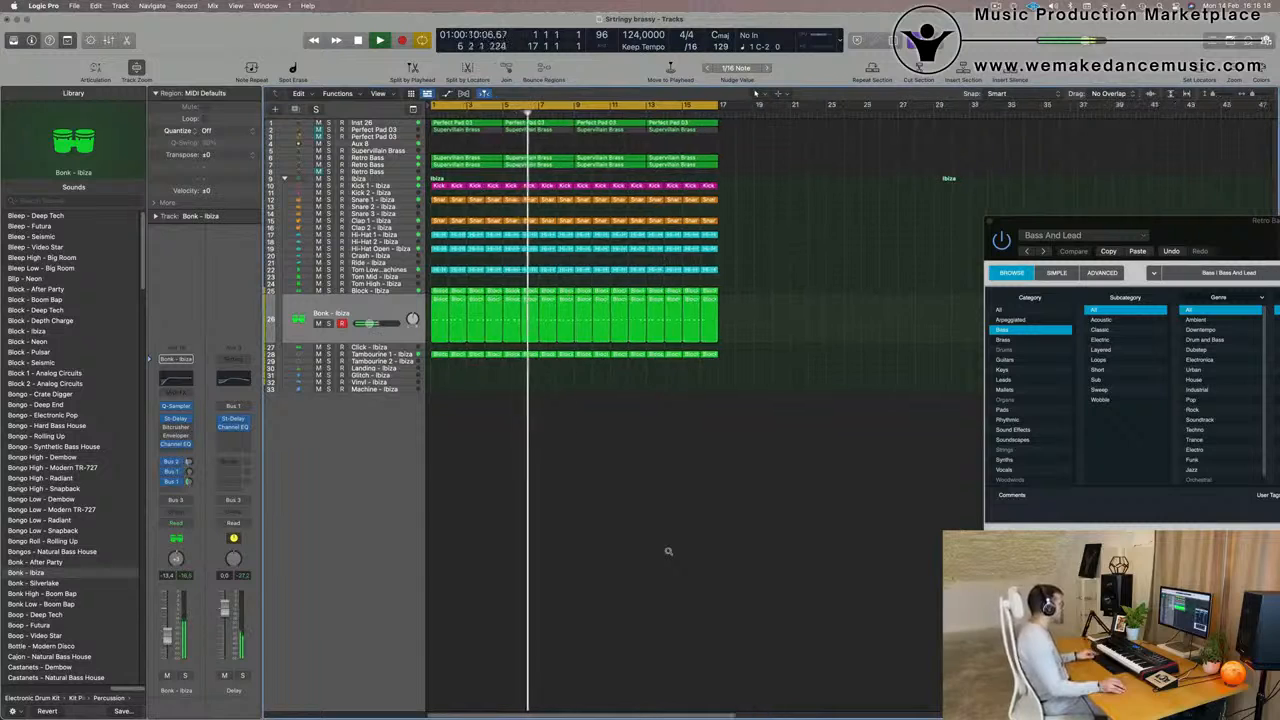
pyautogui.scroll(2, 669, 551)
pyautogui.click(388, 125)
pyautogui.moveTo(167, 645); pyautogui.dragTo(167, 648)
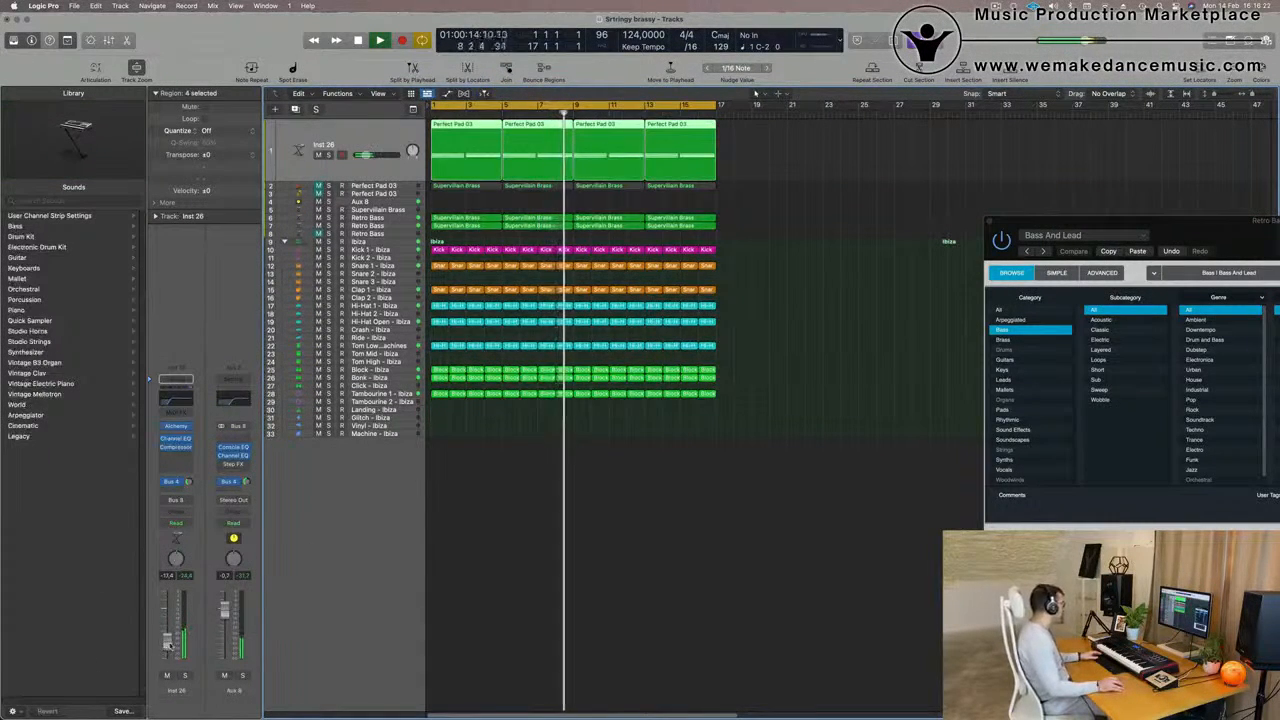
pyautogui.click(176, 426)
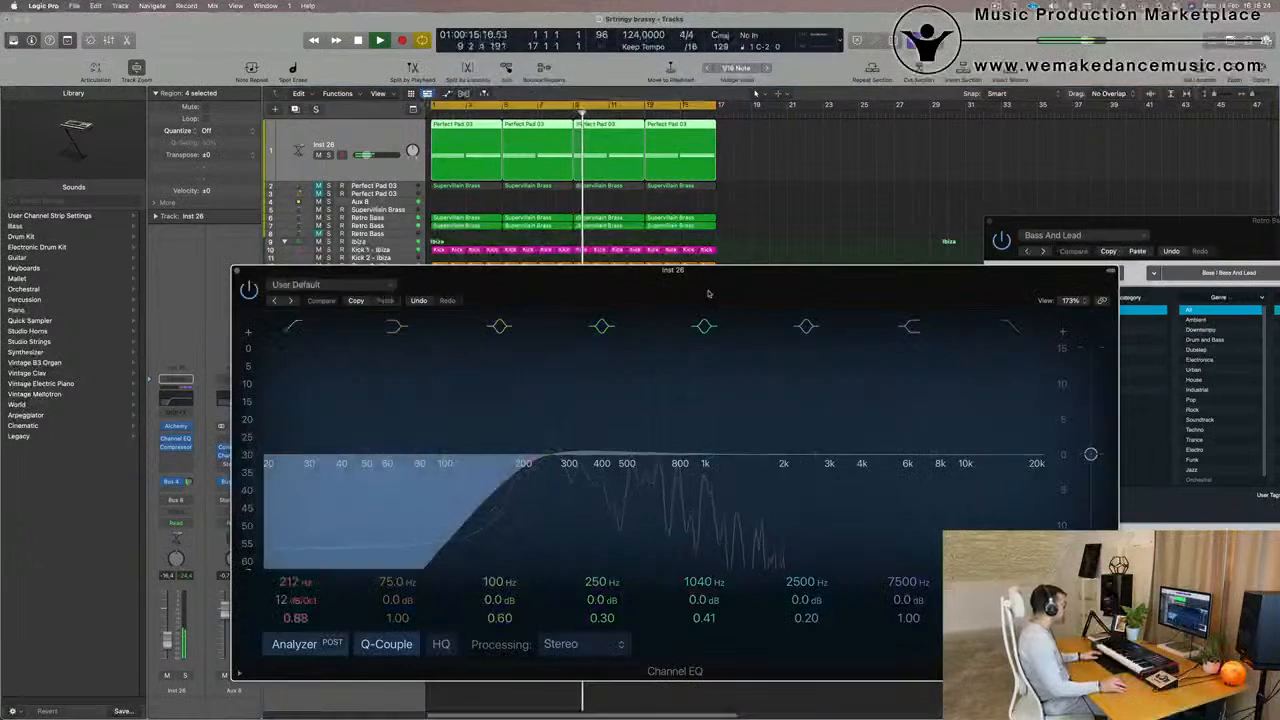
pyautogui.moveTo(551, 455); pyautogui.dragTo(632, 466)
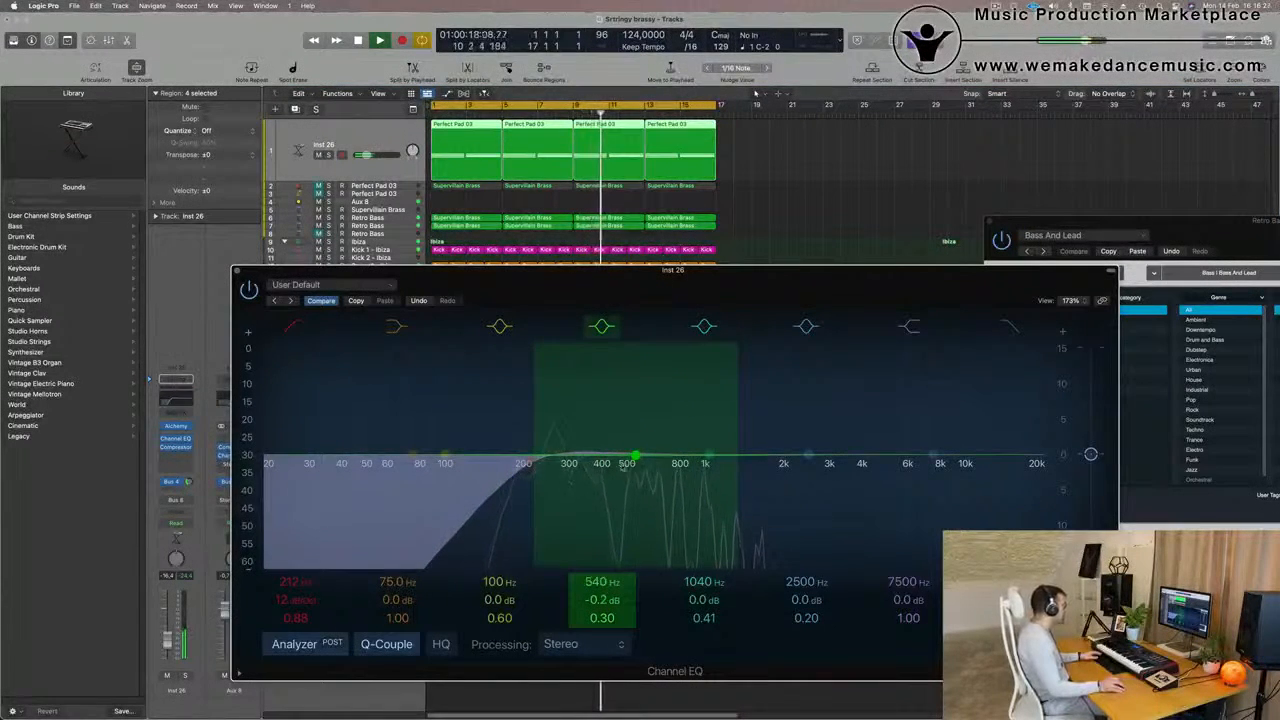
pyautogui.moveTo(529, 468); pyautogui.dragTo(605, 467)
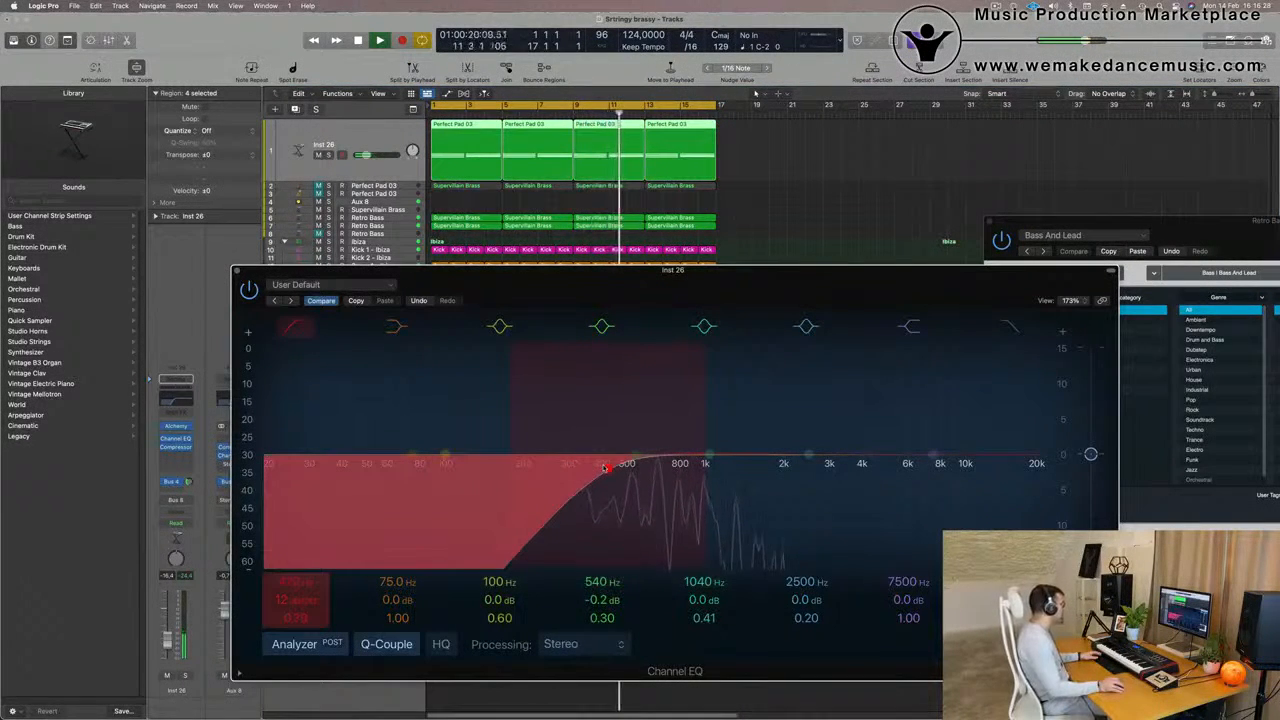
pyautogui.moveTo(167, 646); pyautogui.dragTo(167, 643)
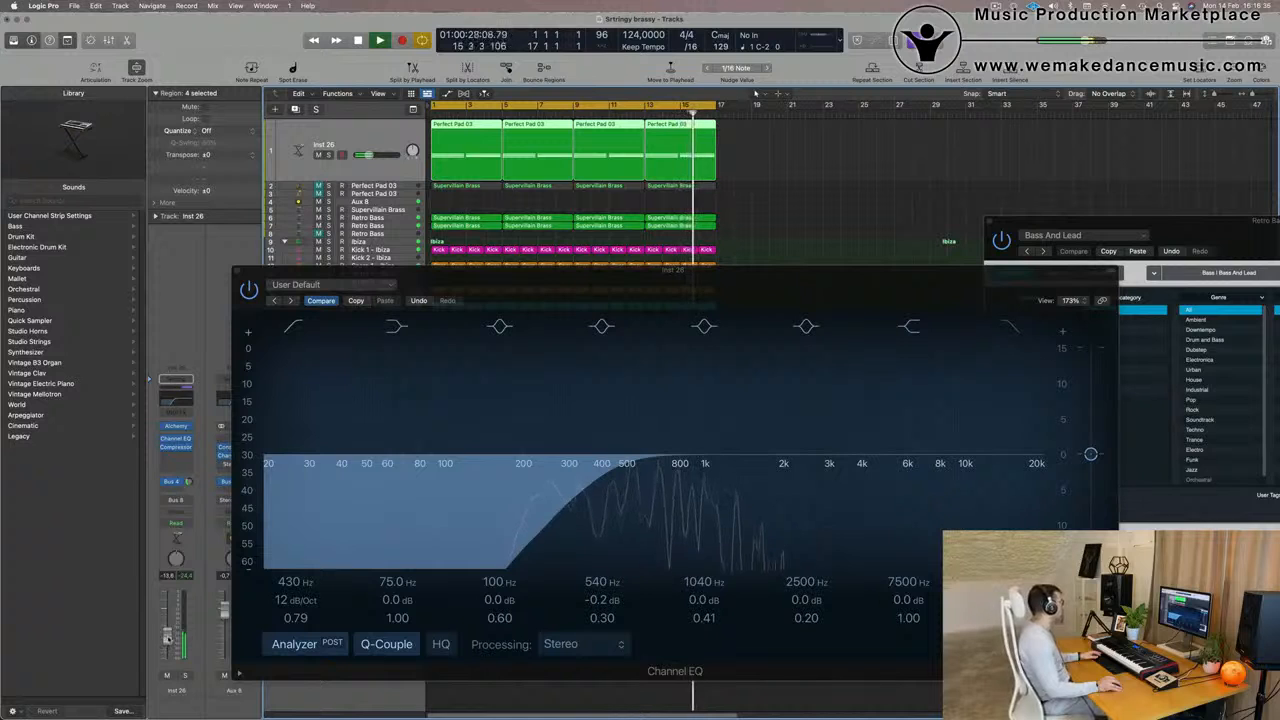
# Examine the Perfect Pad 03 performance controls in Alchemy on the Inst 26 track and close its plug-in windows
pyautogui.moveTo(566, 277); pyautogui.dragTo(771, 276)
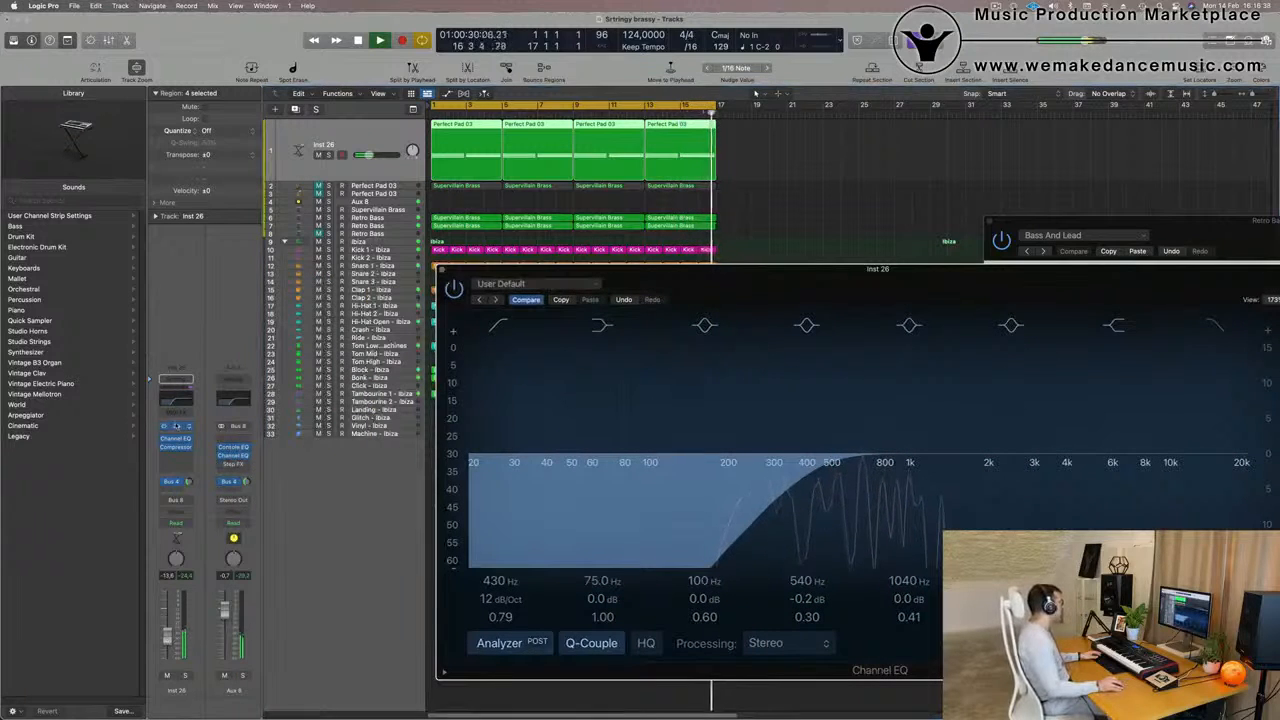
pyautogui.click(180, 427)
pyautogui.click(180, 427)
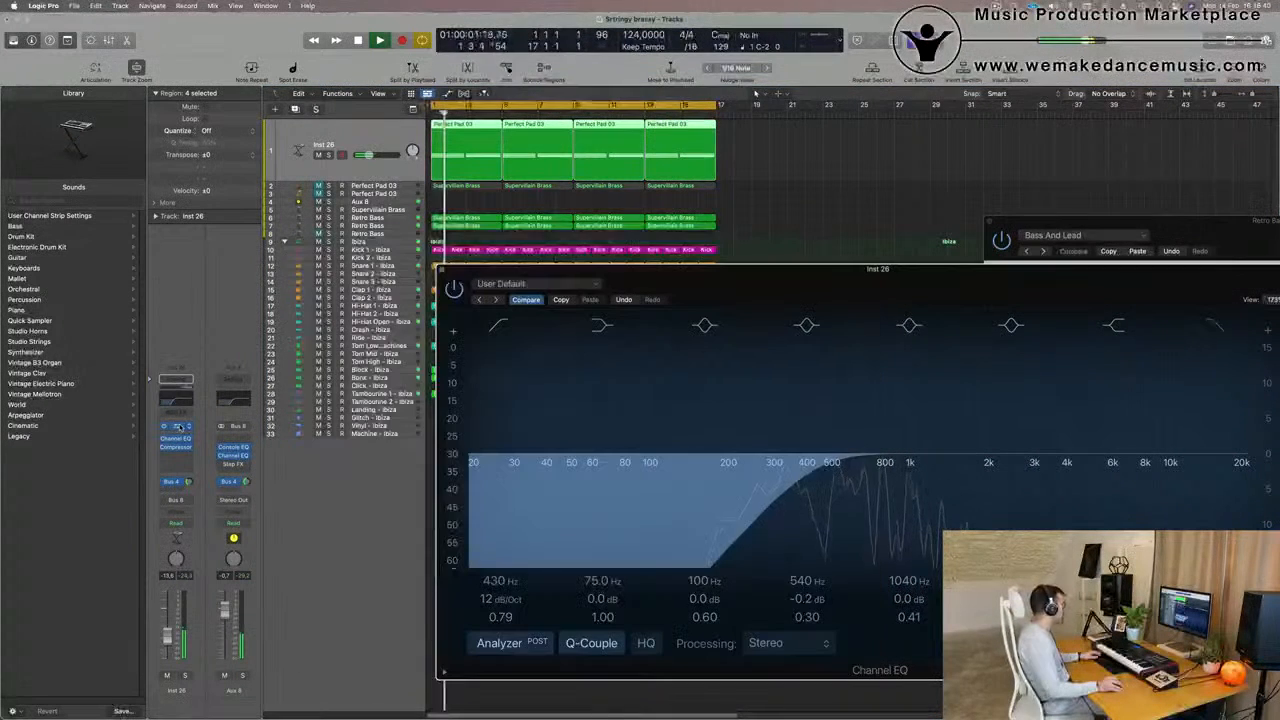
pyautogui.click(179, 427)
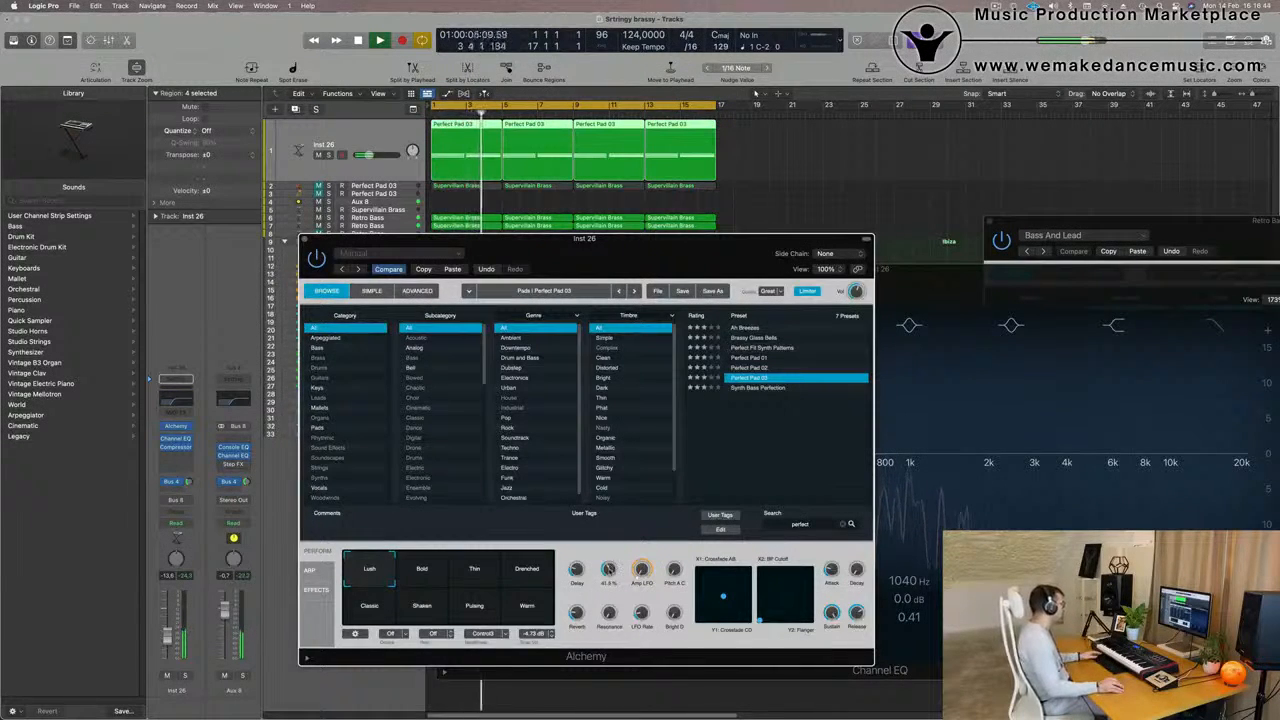
pyautogui.moveTo(582, 247); pyautogui.dragTo(734, 326)
pyautogui.click(456, 317)
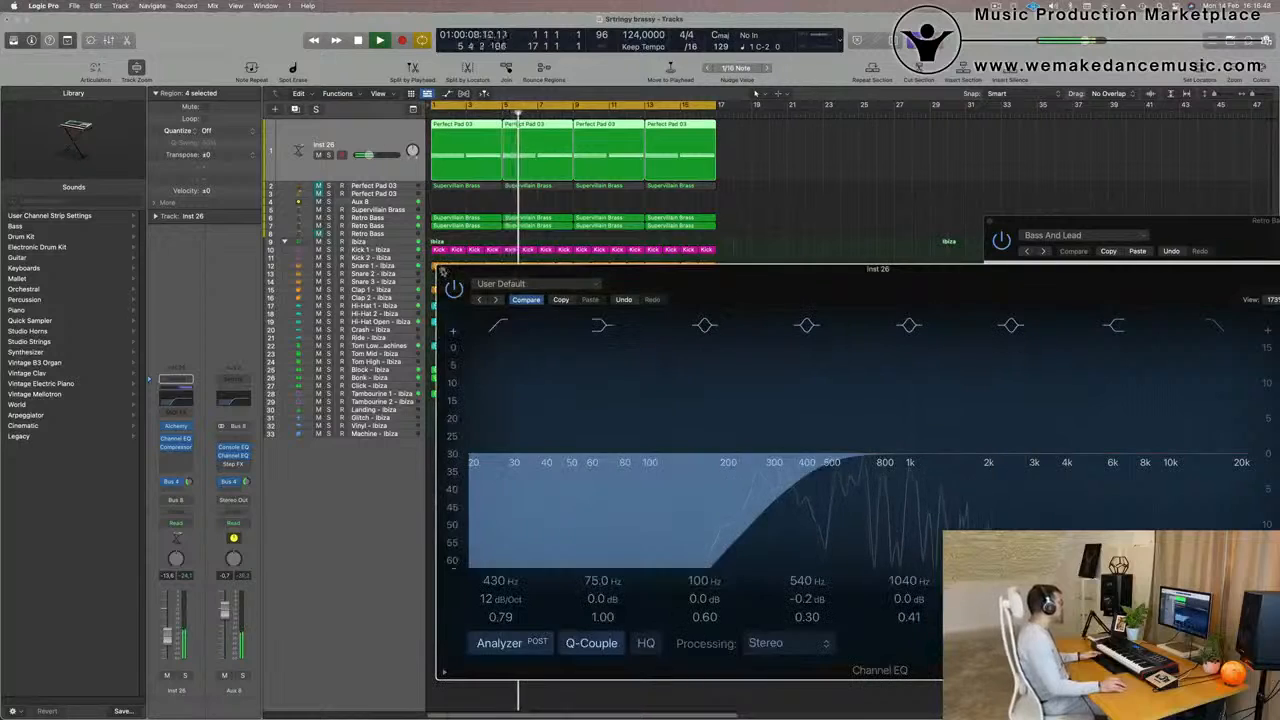
pyautogui.click(442, 269)
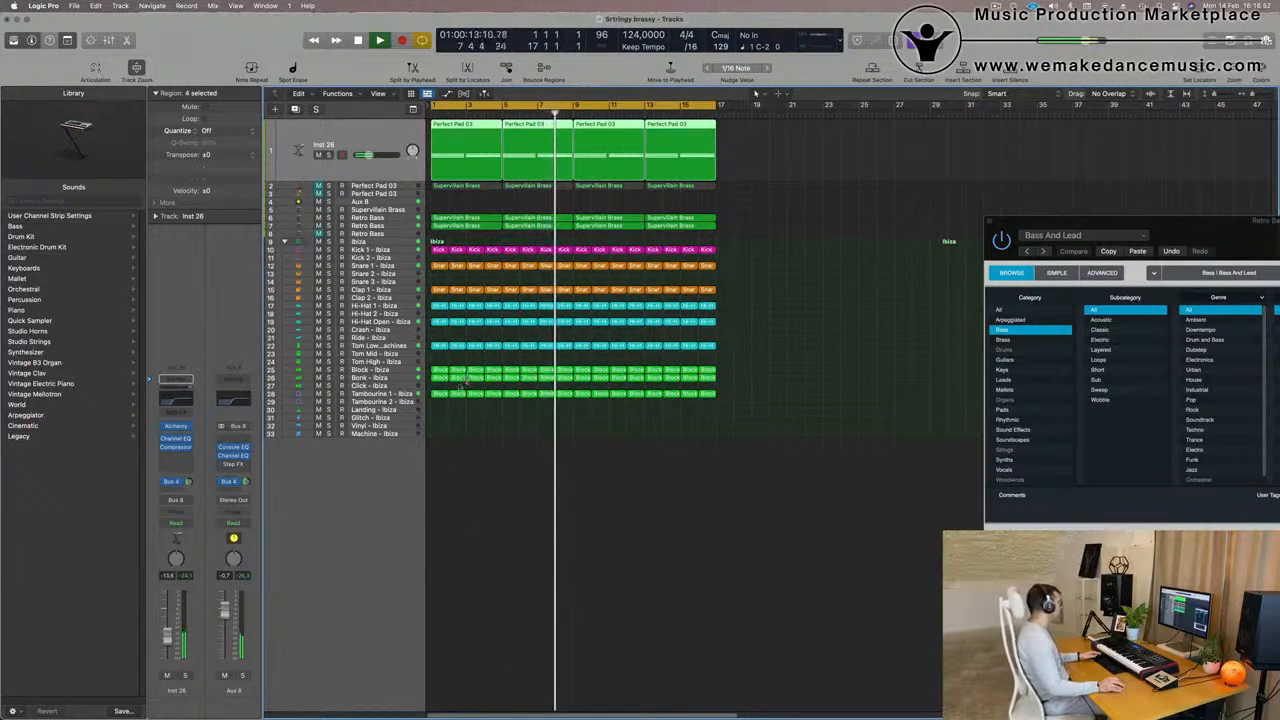
# Copy the first Block - Ibiza region to Tom Mid - Ibiza, shift its first and third notes slightly earlier and delete the other two
pyautogui.moveTo(441, 372); pyautogui.dragTo(442, 356)
pyautogui.doubleClick(440, 355)
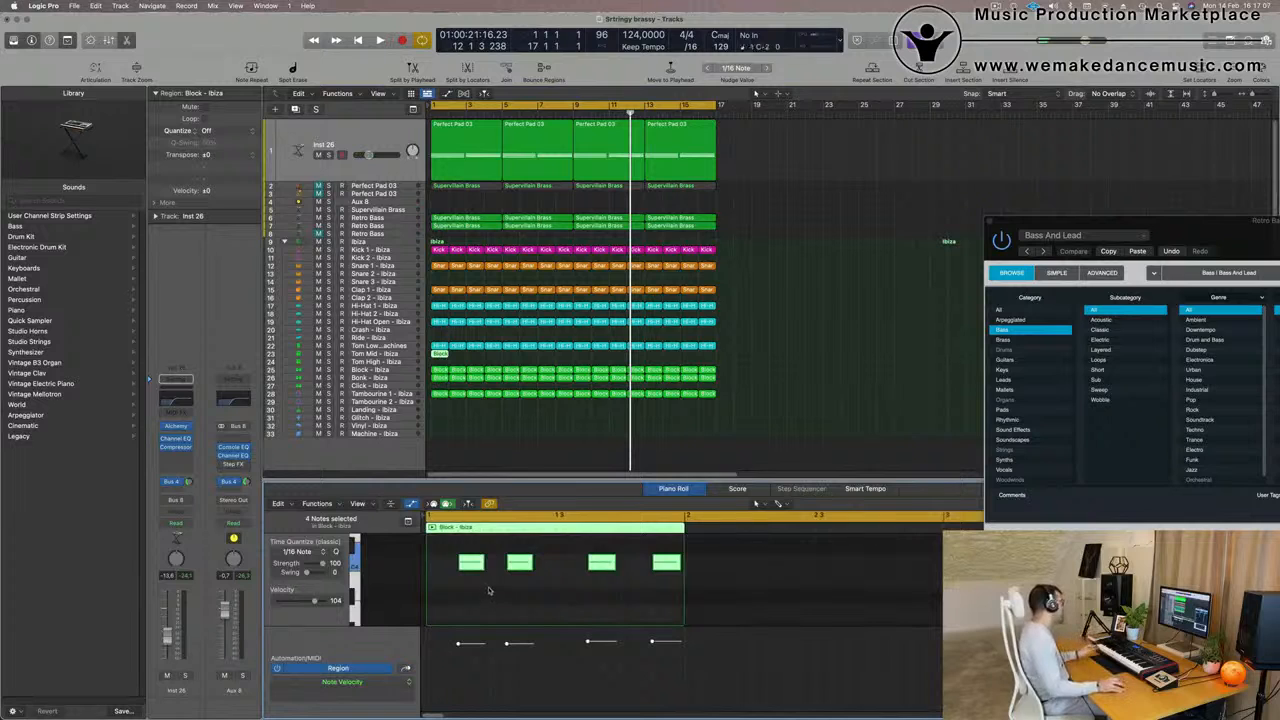
pyautogui.click(504, 622)
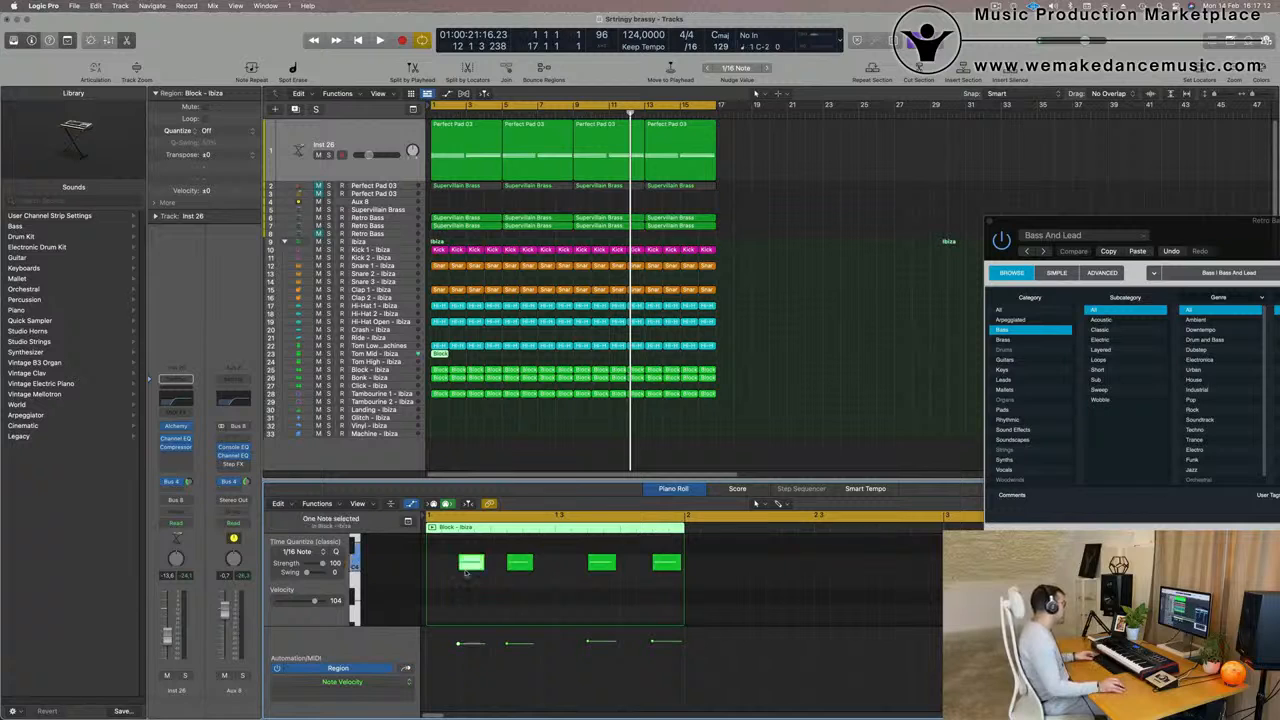
pyautogui.moveTo(470, 569); pyautogui.dragTo(455, 570)
pyautogui.moveTo(603, 568); pyautogui.dragTo(587, 568)
pyautogui.click(519, 566)
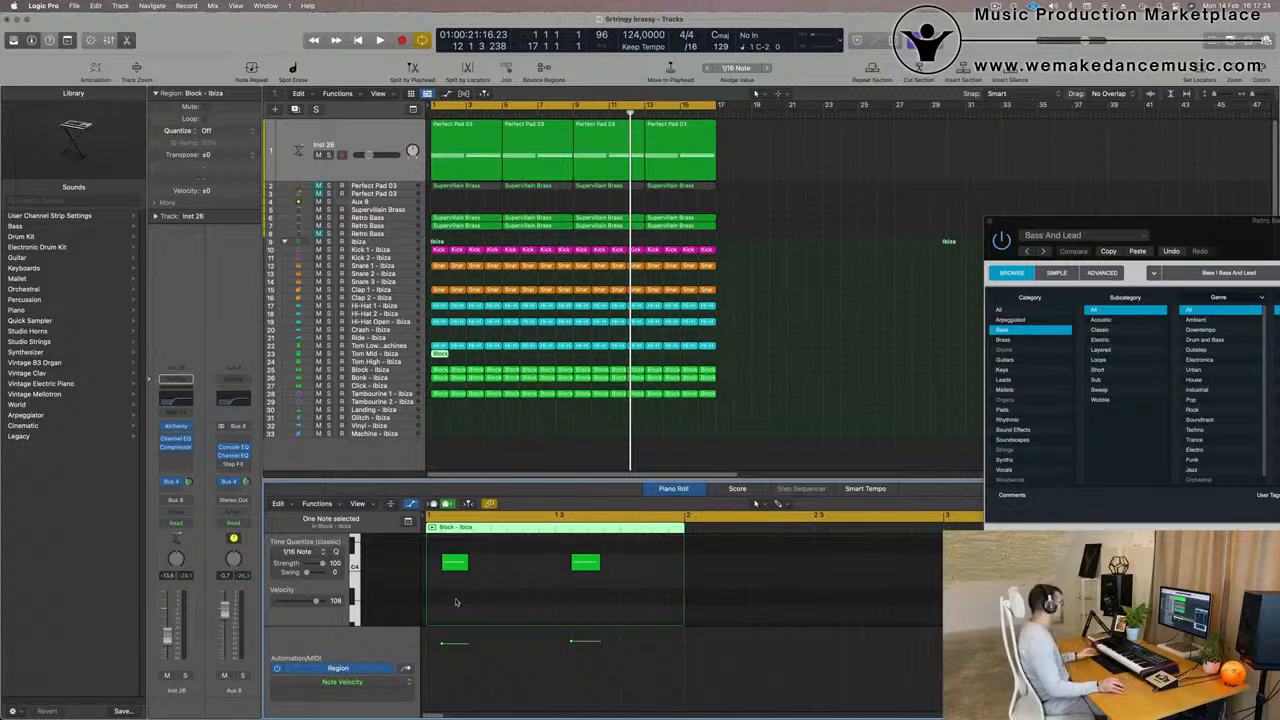
pyautogui.moveTo(535, 585); pyautogui.dragTo(642, 563)
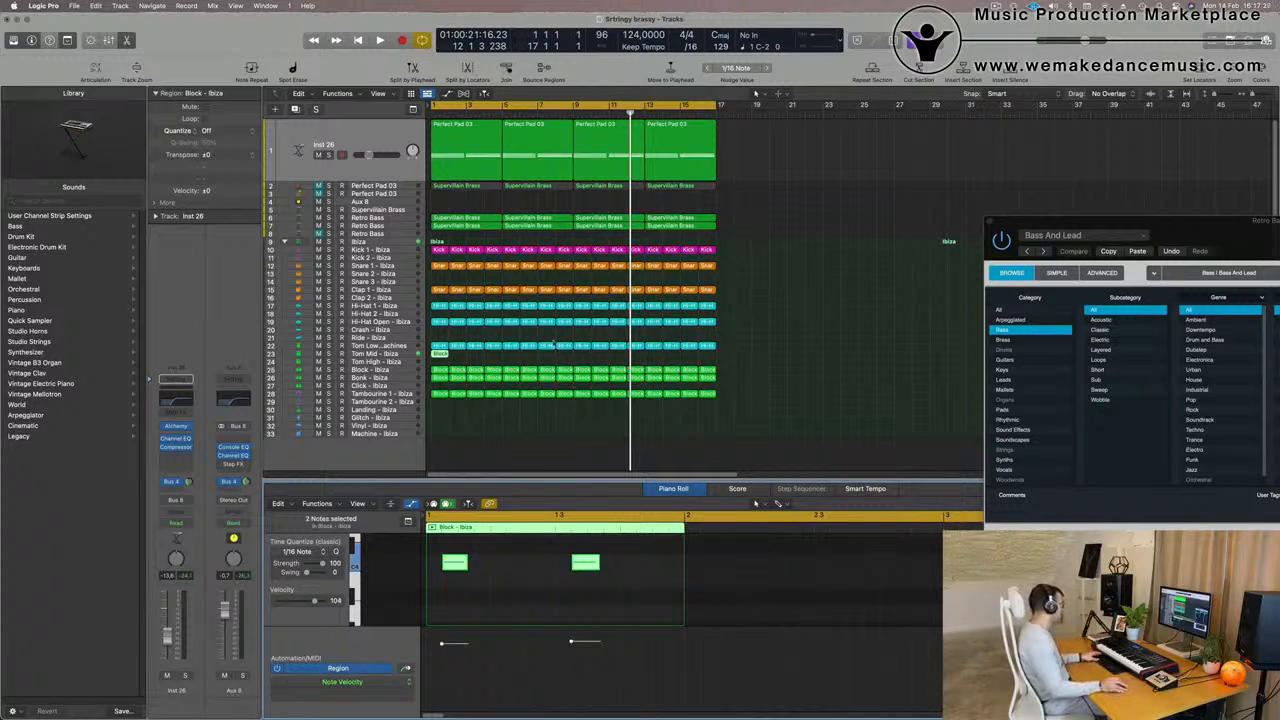
# Transpose the two Tom Mid - Ibiza notes down to around C1 and lower the track's volume to about -13 dB
pyautogui.press('space')
pyautogui.click(378, 354)
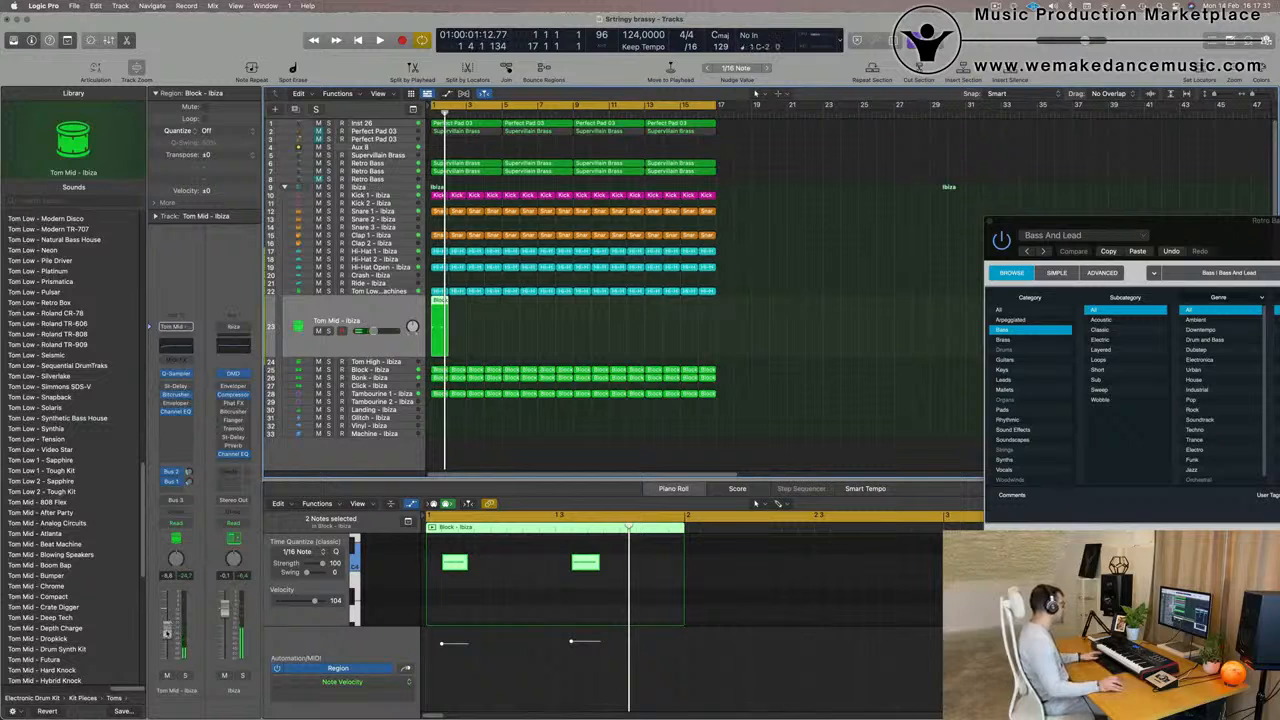
pyautogui.moveTo(612, 605); pyautogui.dragTo(428, 563)
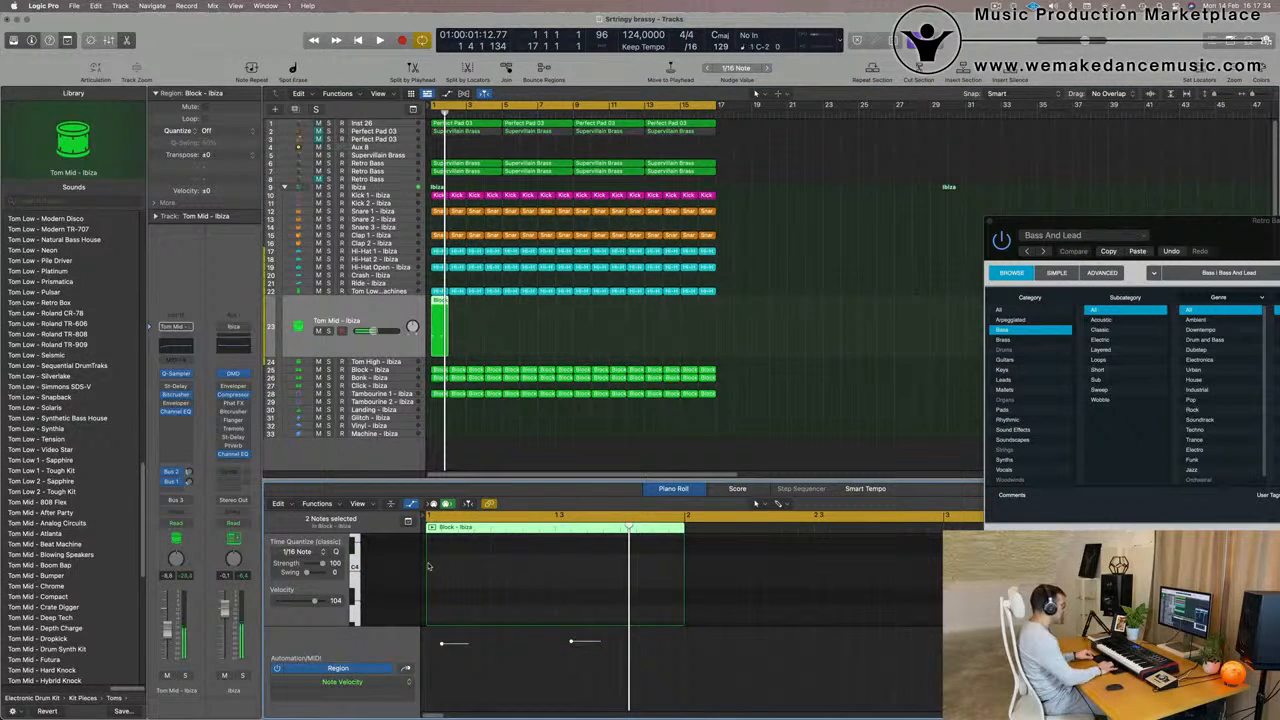
pyautogui.press('Return')
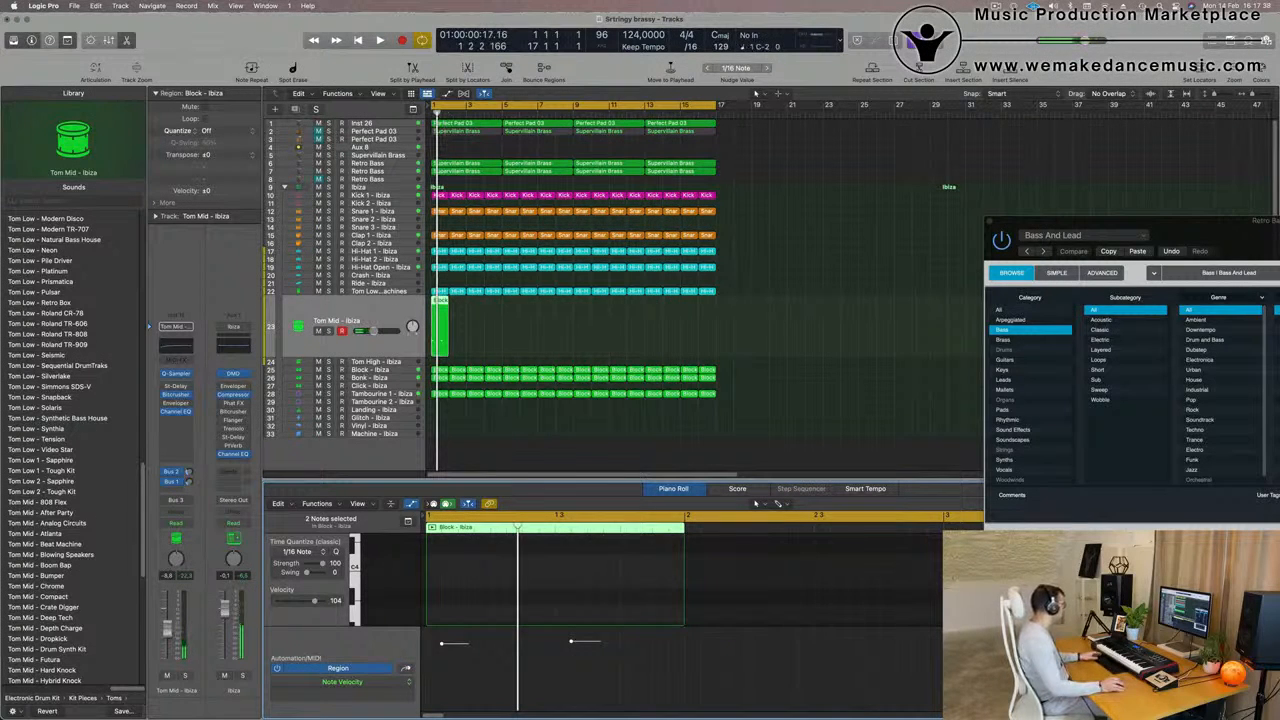
pyautogui.scroll(-3, 410, 593)
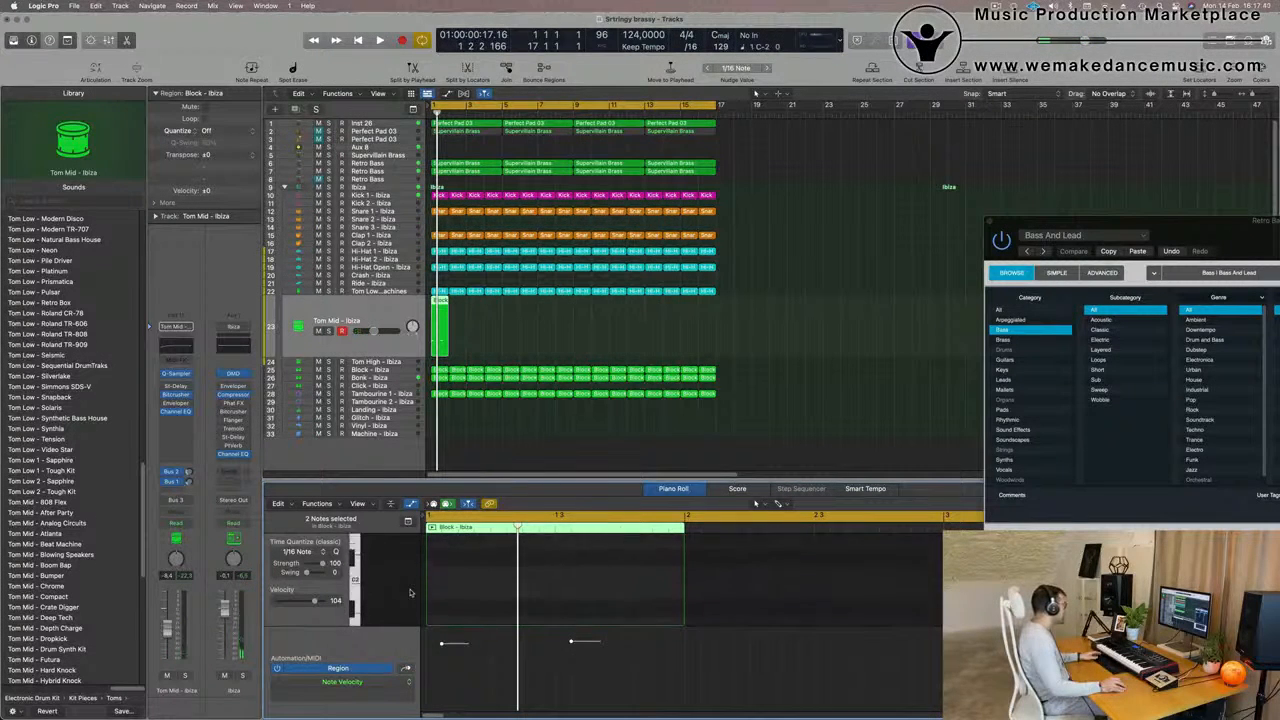
pyautogui.scroll(-3, 410, 593)
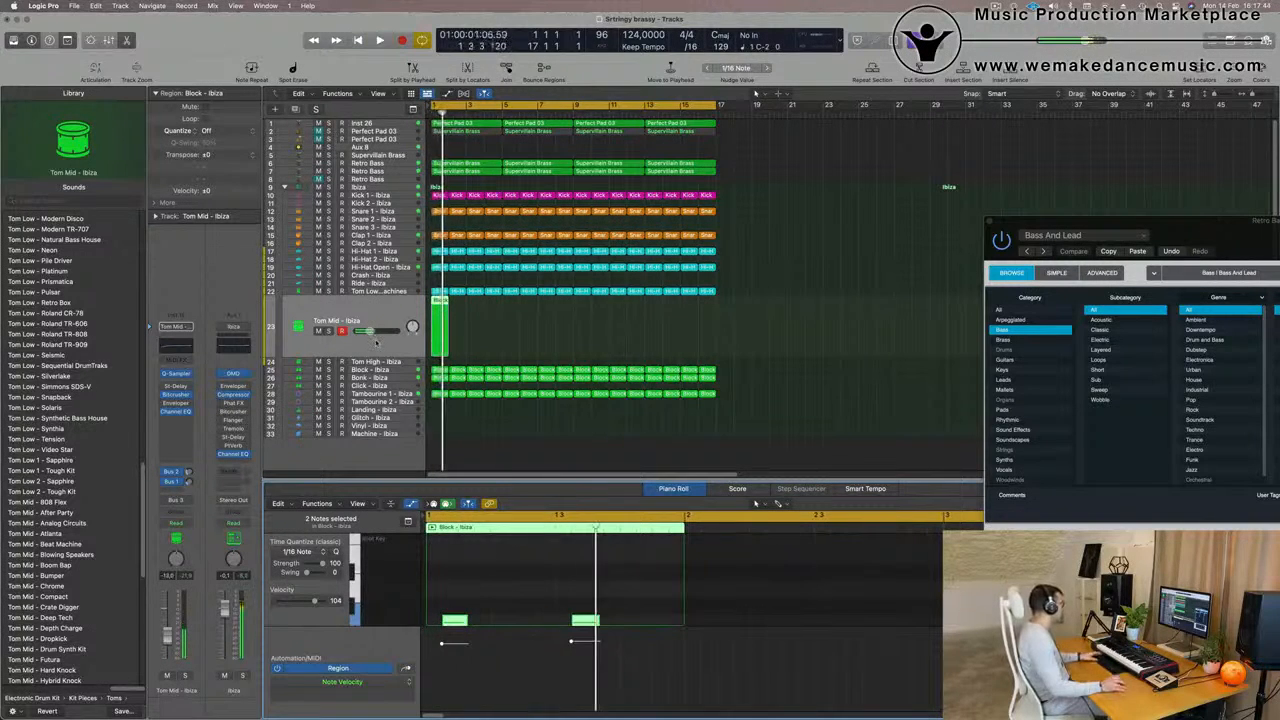
# Repeat the one-bar Tom Mid - Ibiza region along the whole 16-bar loop
pyautogui.press('super+r')
pyautogui.press('super+r')
pyautogui.press('super+r')
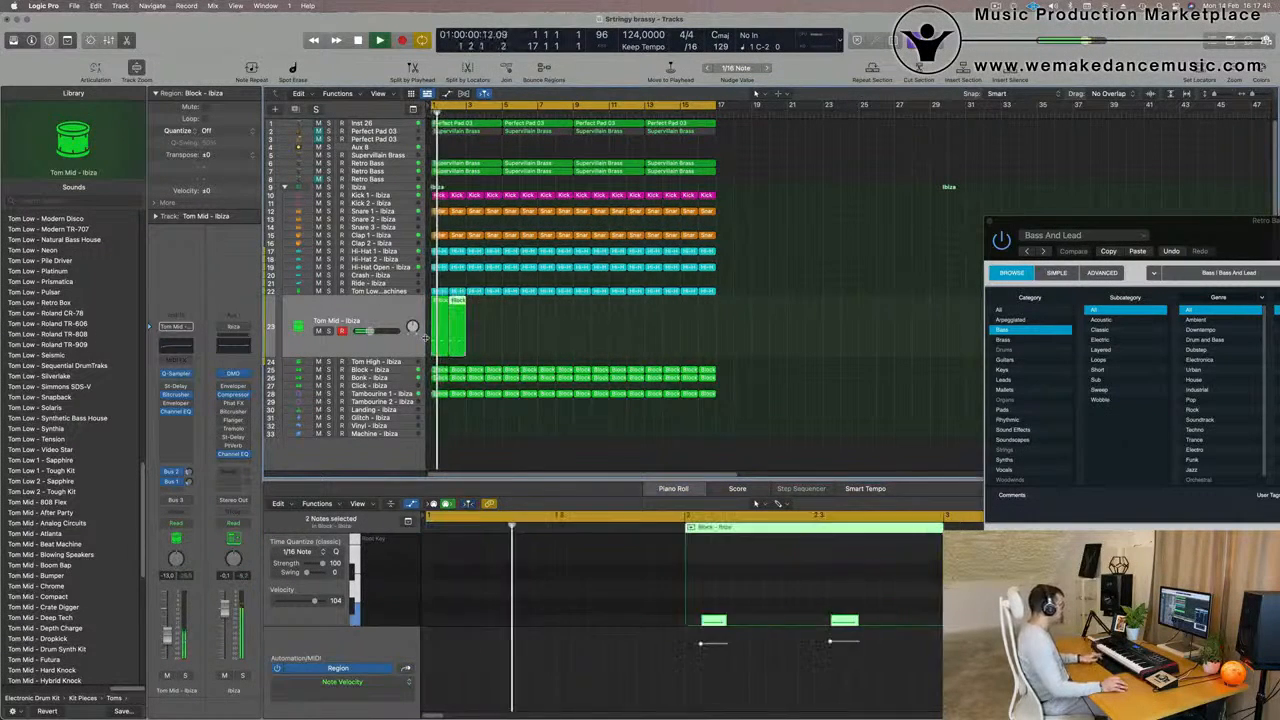
pyautogui.press('super+r')
pyautogui.press('super+r')
pyautogui.press('super+r')
pyautogui.press('super+r')
pyautogui.press('super+r')
pyautogui.press('super+r')
pyautogui.press('super+r')
pyautogui.press('super+r')
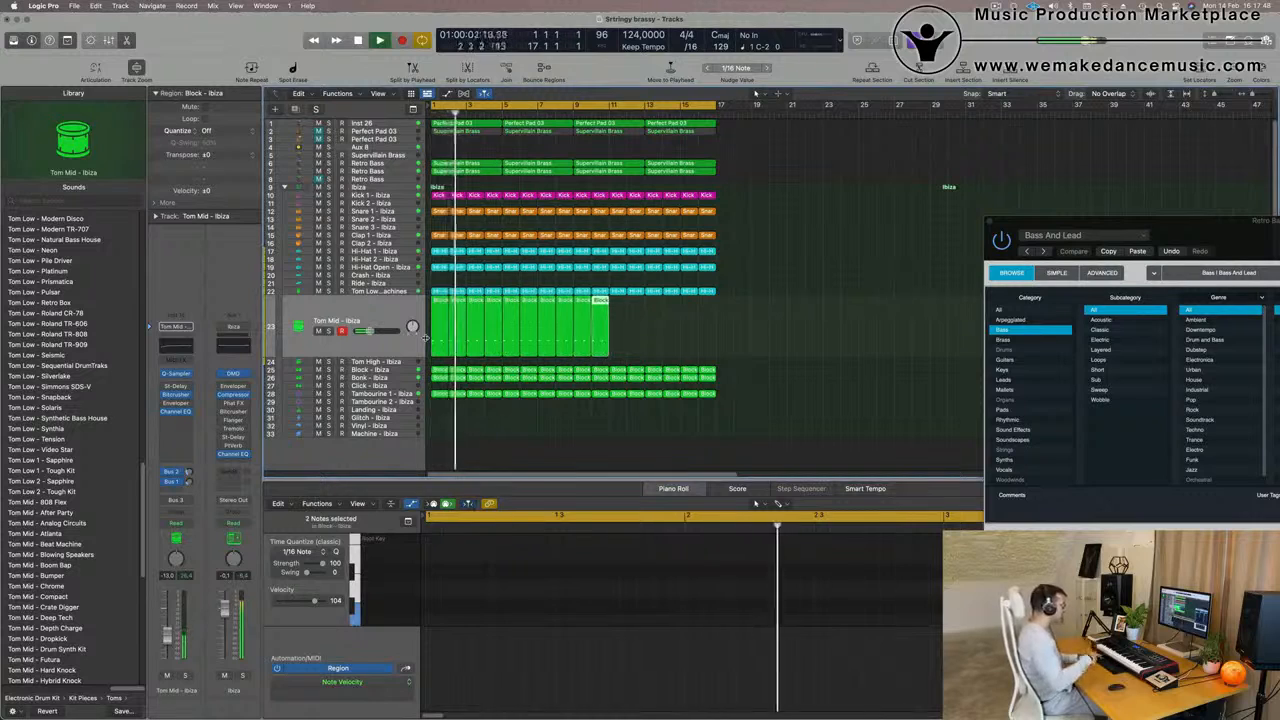
pyautogui.press('super+r')
pyautogui.press('super+r')
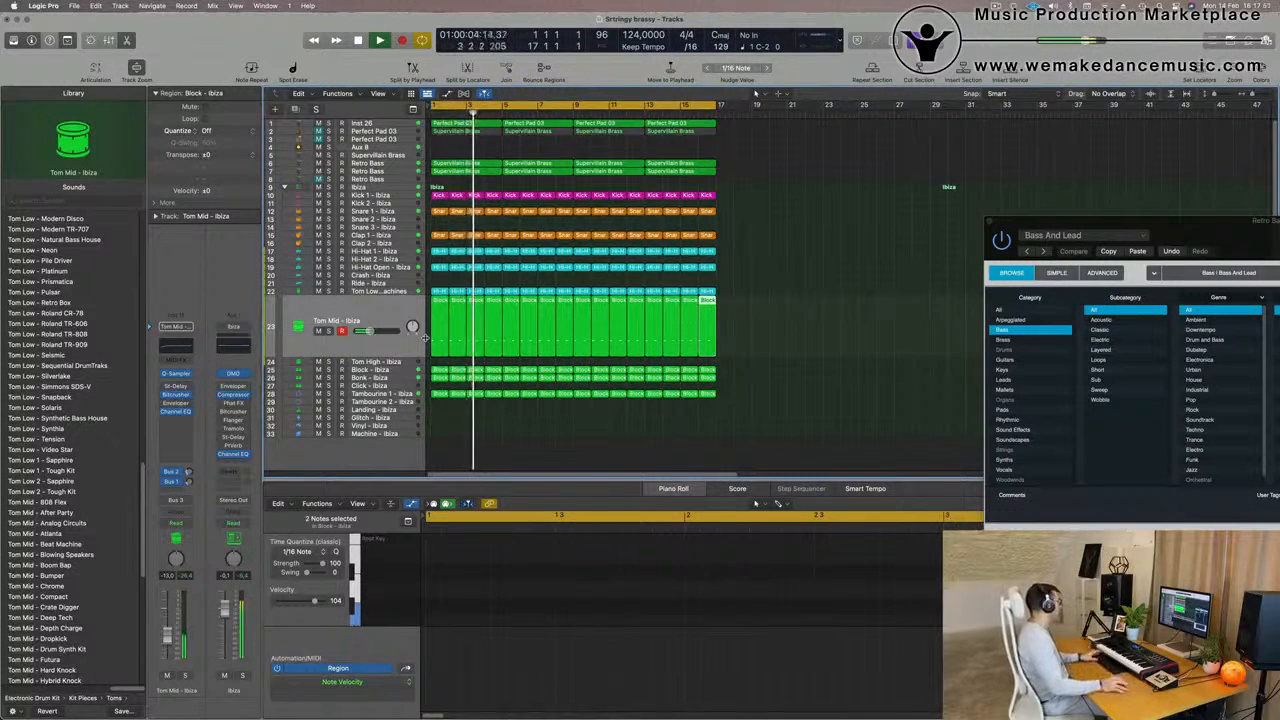
# Load the Tom Mid - After Party sound on the Tom Mid - Ibiza track, set its volume to about -9 dB and audition it
pyautogui.click(362, 320)
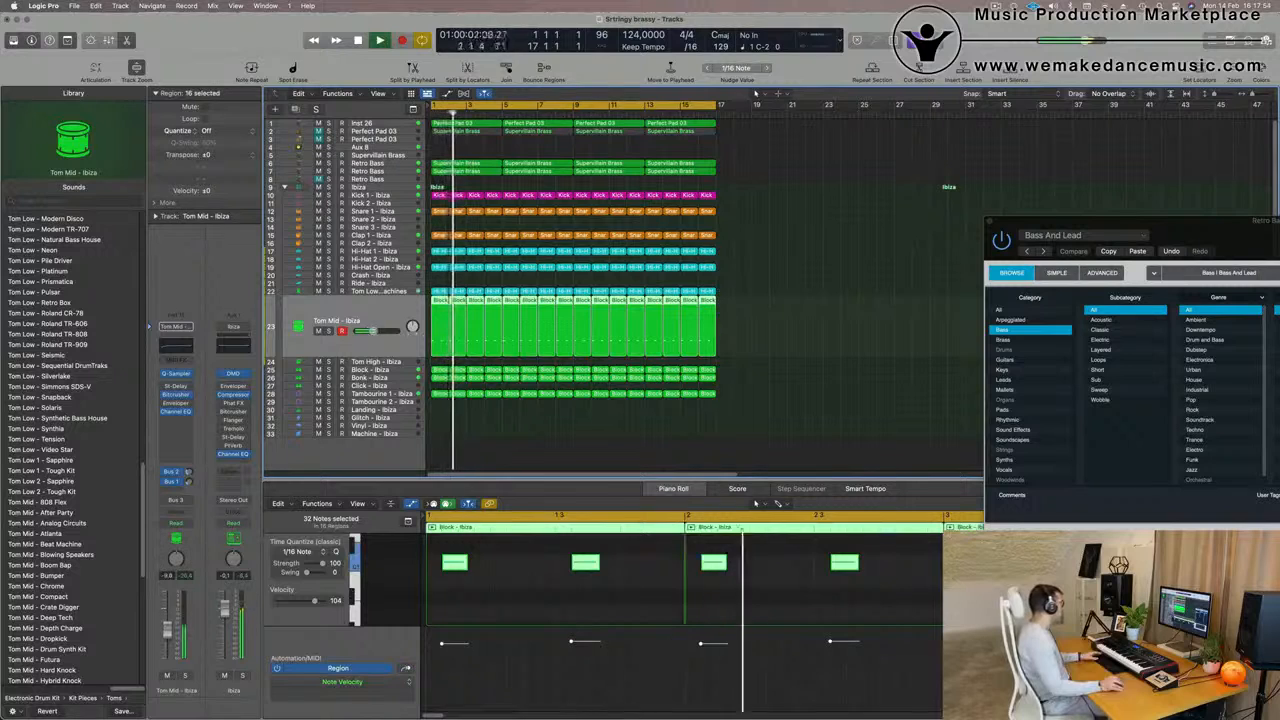
pyautogui.scroll(-3, 82, 491)
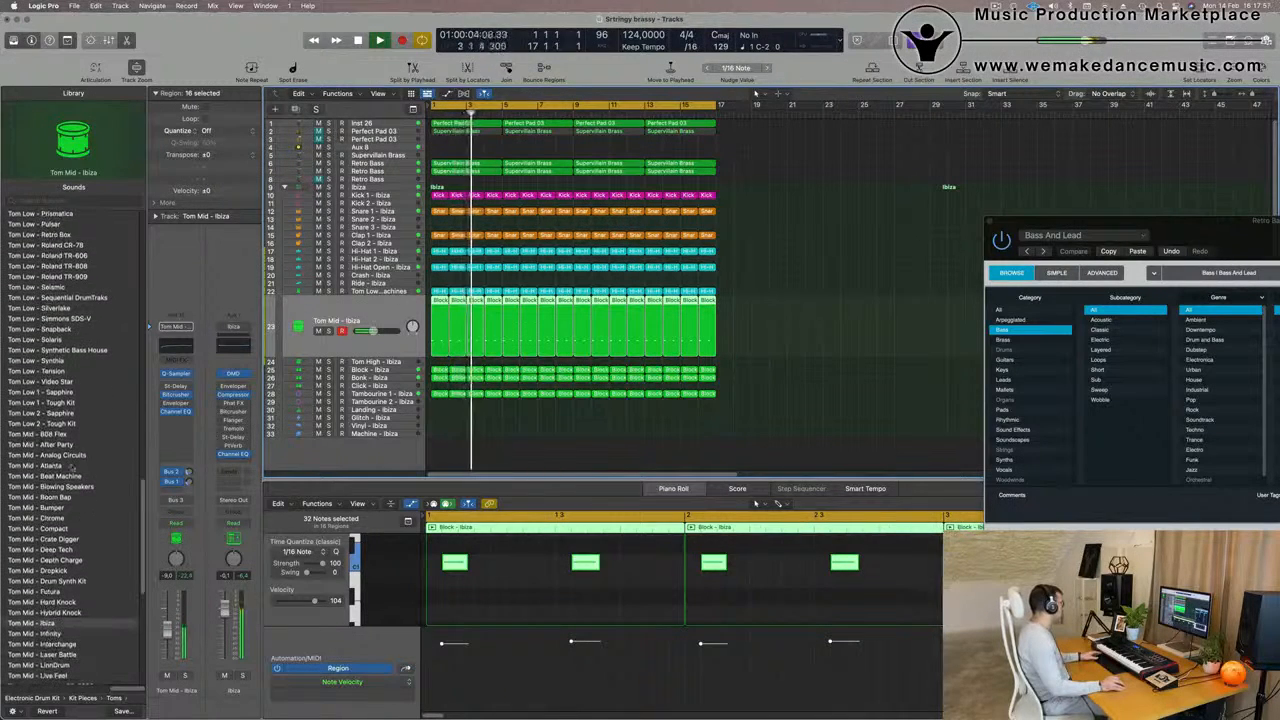
pyautogui.click(52, 446)
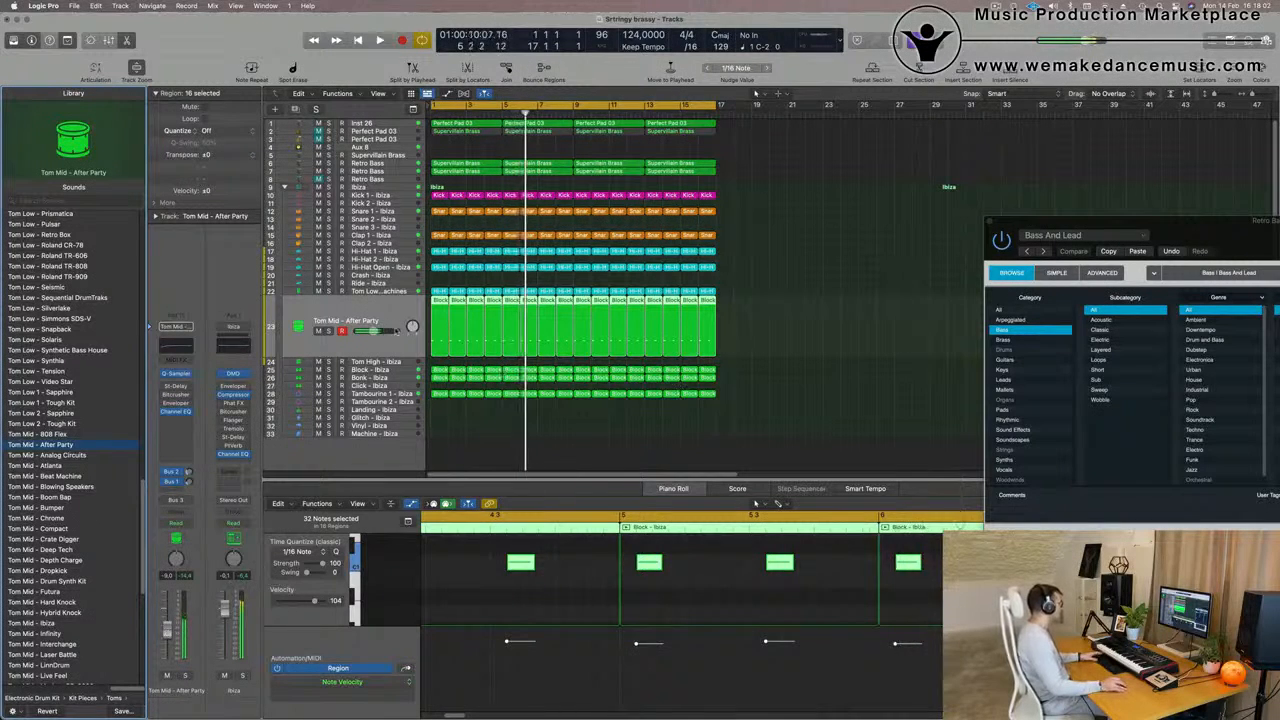
pyautogui.press('Return')
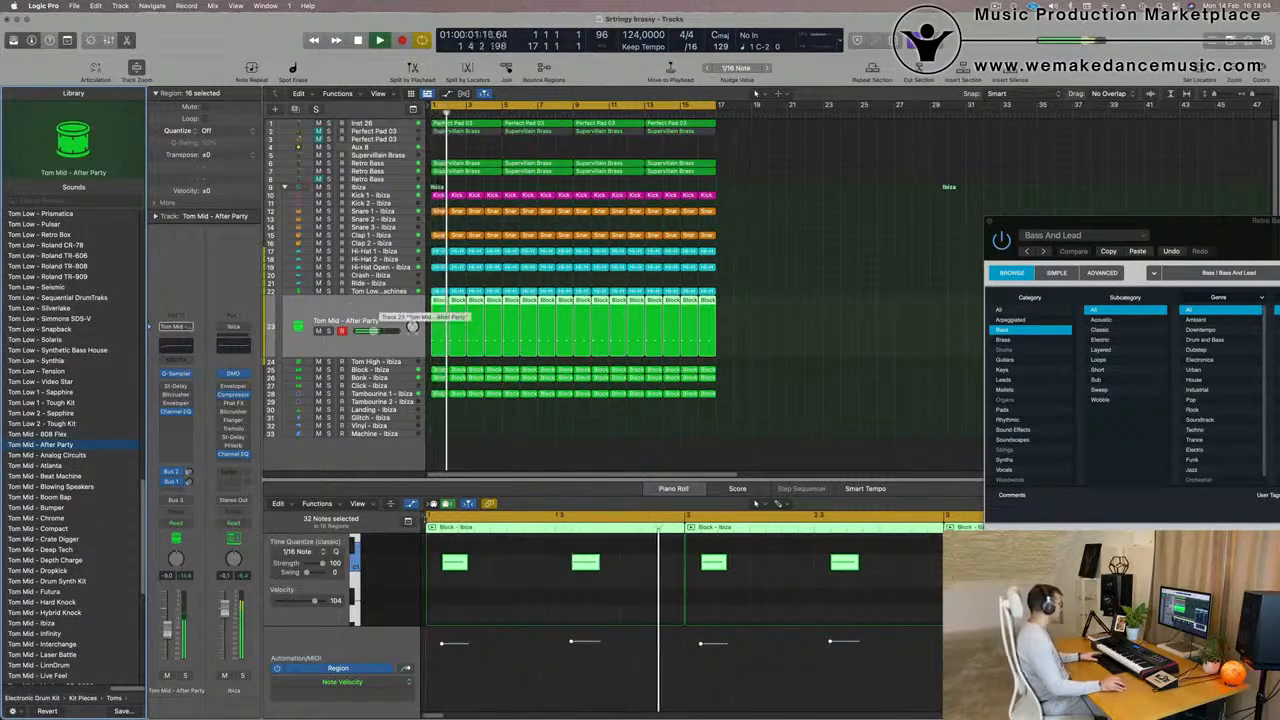
pyautogui.press('space')
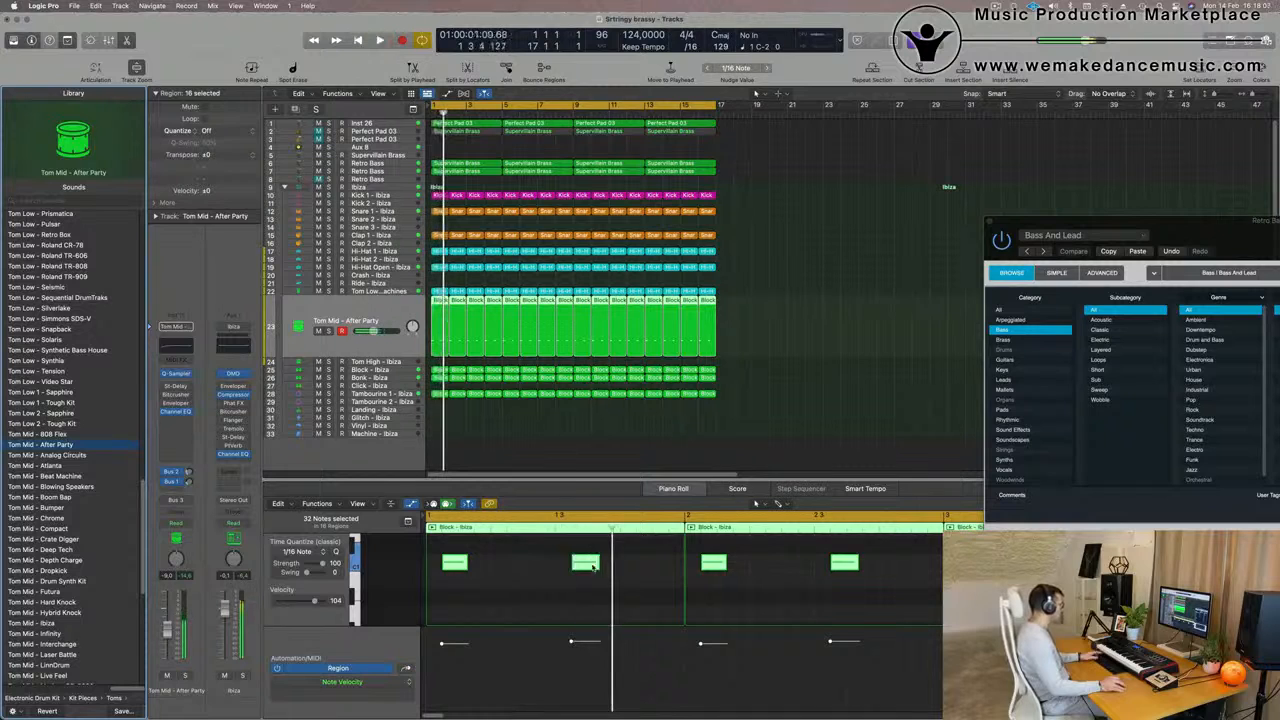
# Move the second Tom Mid - After Party note in bar 1 close to the end of the bar and audition the rhythm
pyautogui.moveTo(584, 565); pyautogui.dragTo(673, 568)
pyautogui.press('super+z')
pyautogui.press('space')
pyautogui.scroll(-4, 612, 590)
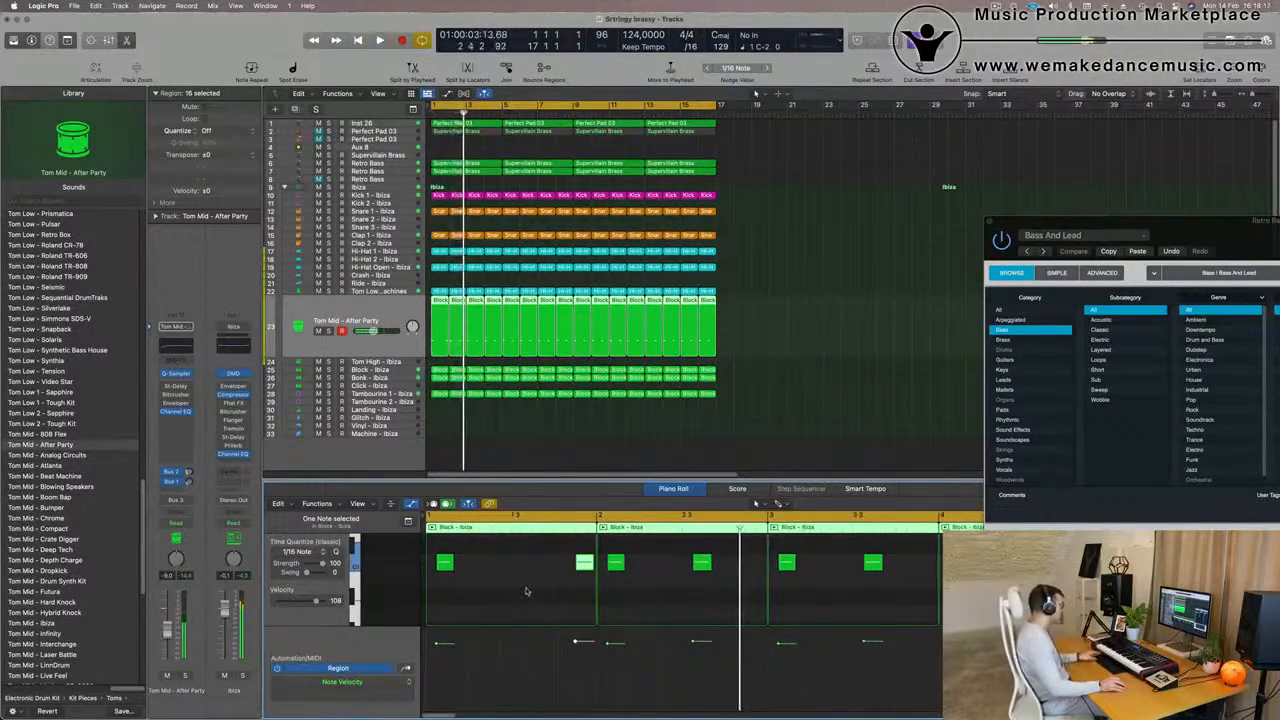
pyautogui.press('space')
pyautogui.scroll(-3, 568, 590)
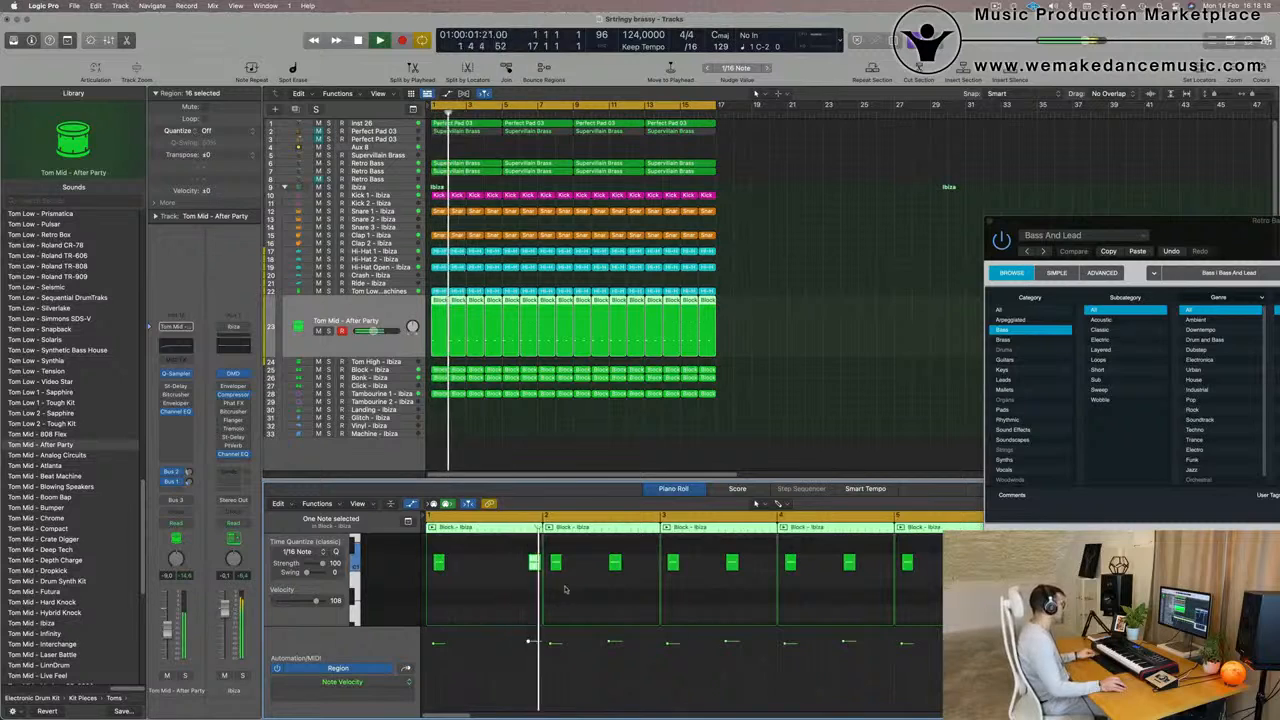
pyautogui.scroll(-2, 530, 592)
pyautogui.press('space')
pyautogui.press('space')
pyautogui.scroll(3, 525, 594)
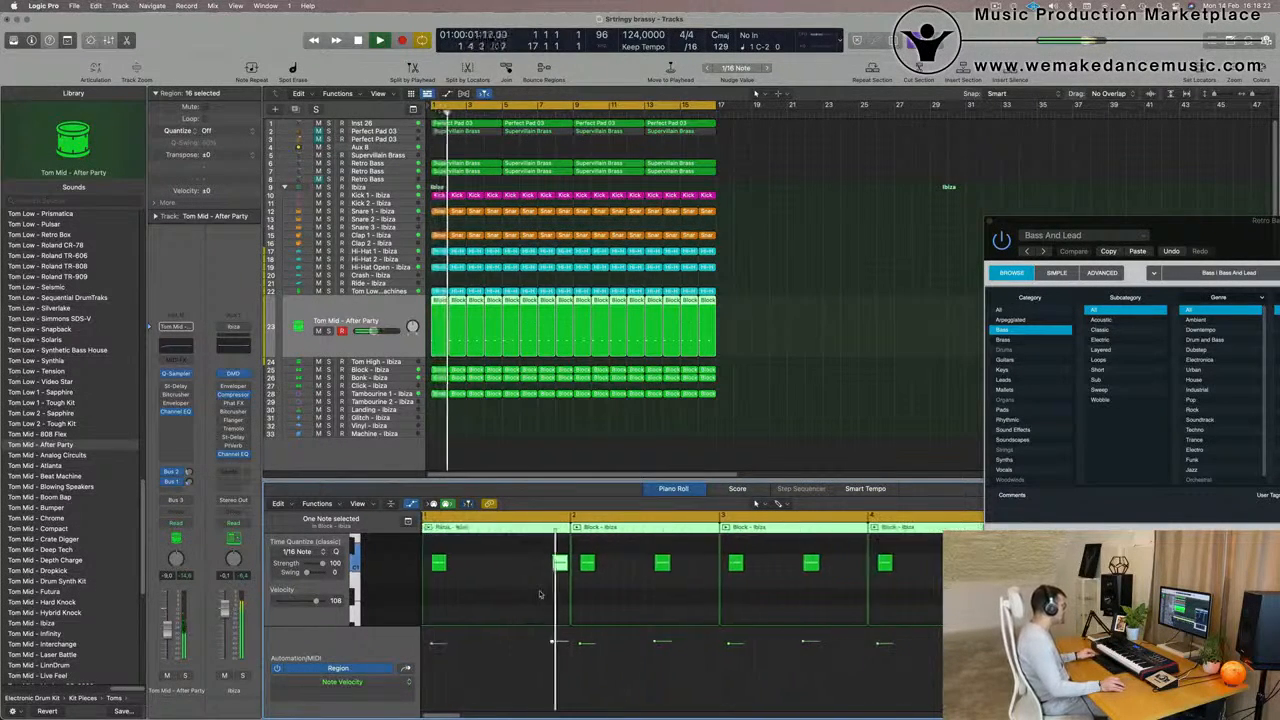
pyautogui.press('space')
pyautogui.press('space')
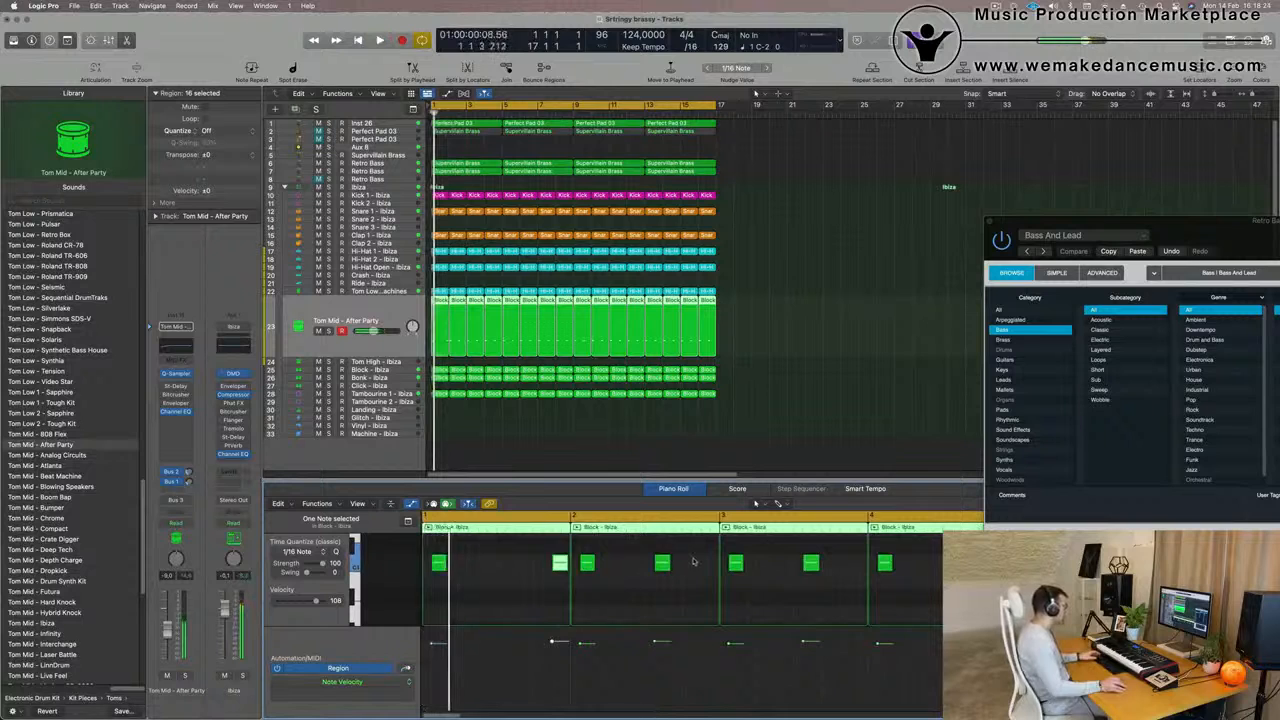
# Move the second tom note in bar 2 close to the bar's end and delete the 14 tom regions from bar 3 onward
pyautogui.moveTo(662, 565); pyautogui.dragTo(710, 568)
pyautogui.moveTo(763, 304); pyautogui.dragTo(472, 339)
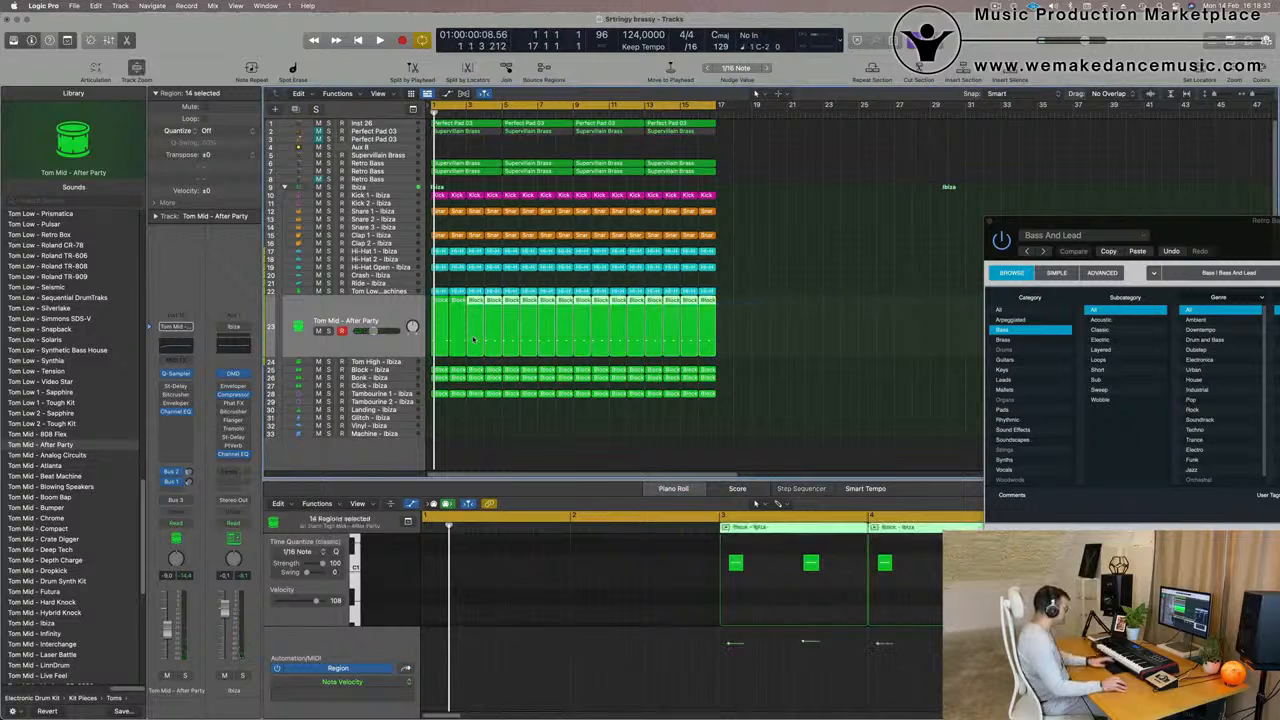
pyautogui.press('Delete')
# Repeat the first two Tom Mid - After Party regions along the 16-bar loop and play them back with the mix
pyautogui.click(420, 339)
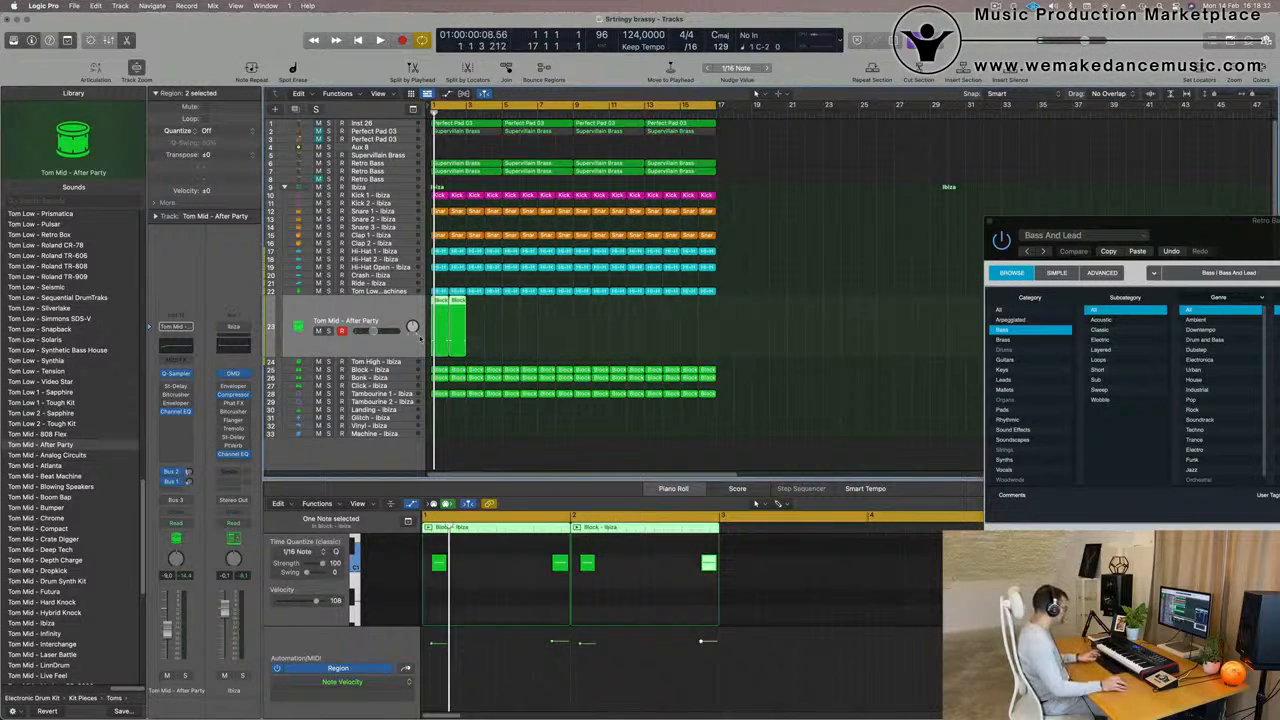
pyautogui.press('super+r')
pyautogui.press('super+r')
pyautogui.press('super+r')
pyautogui.press('super+r')
pyautogui.press('super+r')
pyautogui.press('space')
pyautogui.click(405, 342)
pyautogui.press('space')
pyautogui.press('space')
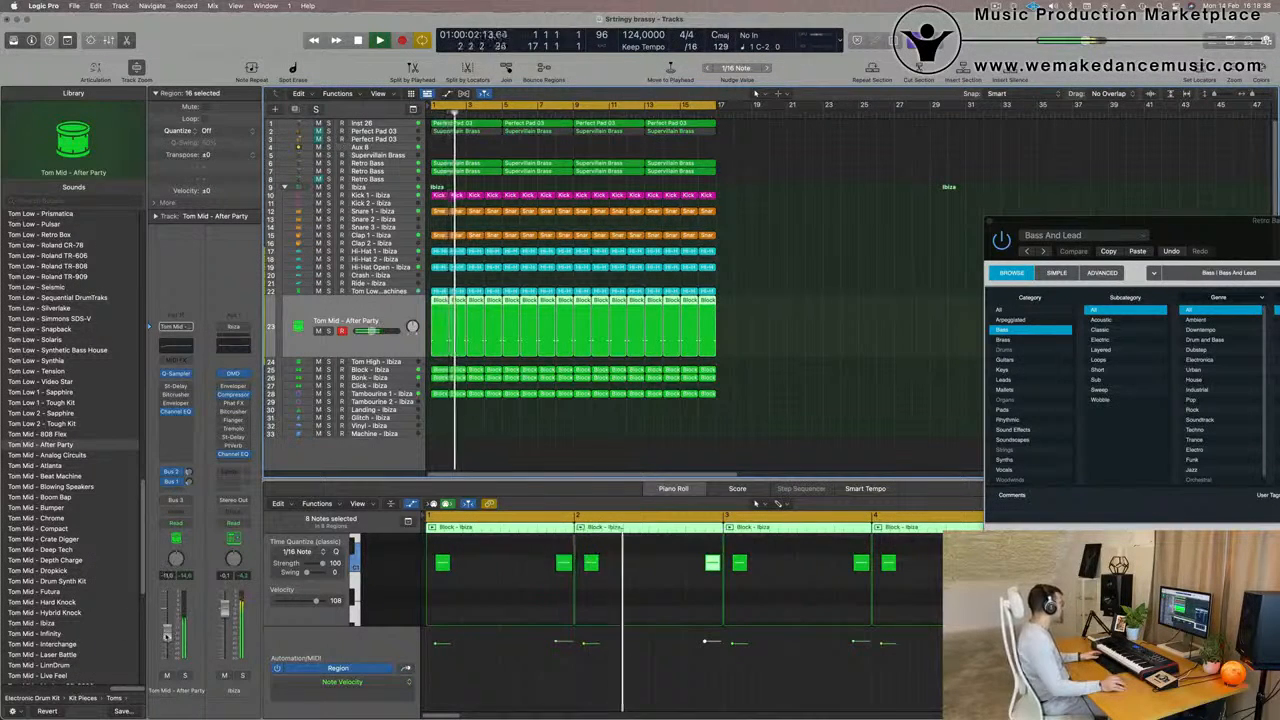
# Audition the Analog Circuits, Atlanta and Beat Machine mid tom sounds during playback and load Tom Mid - Boom Bap on the tom track
pyautogui.click(62, 455)
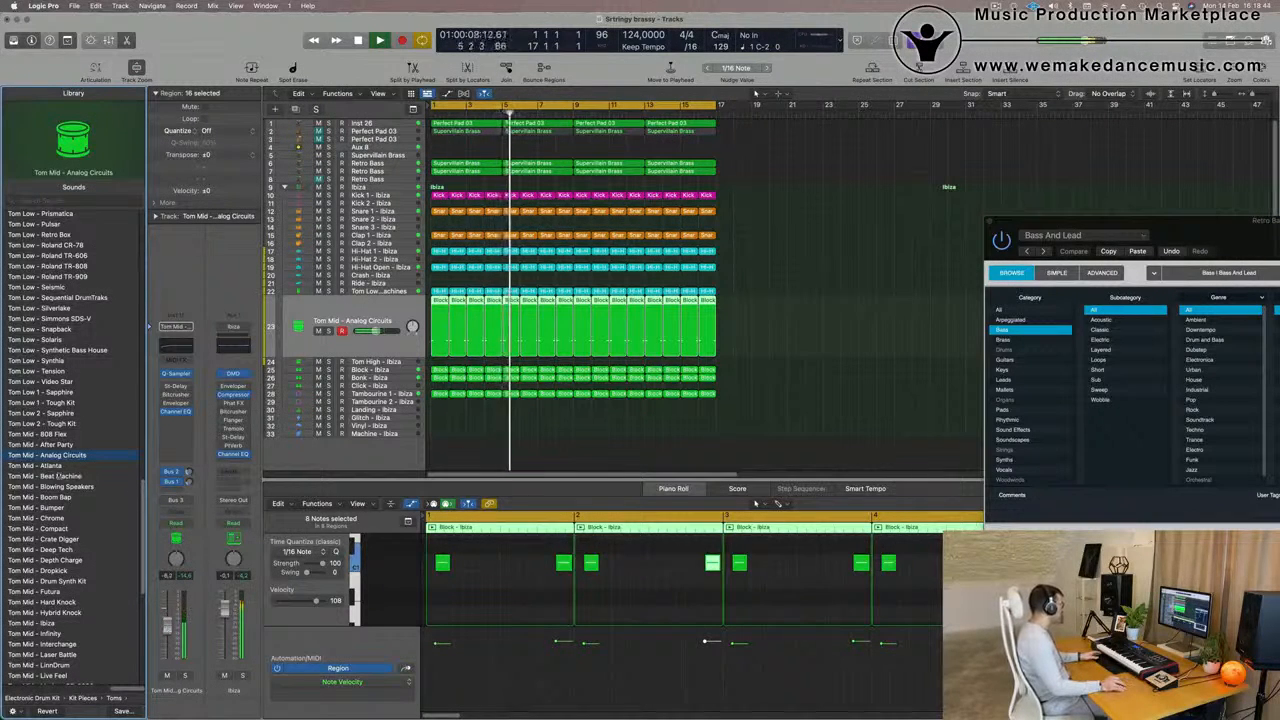
pyautogui.click(50, 466)
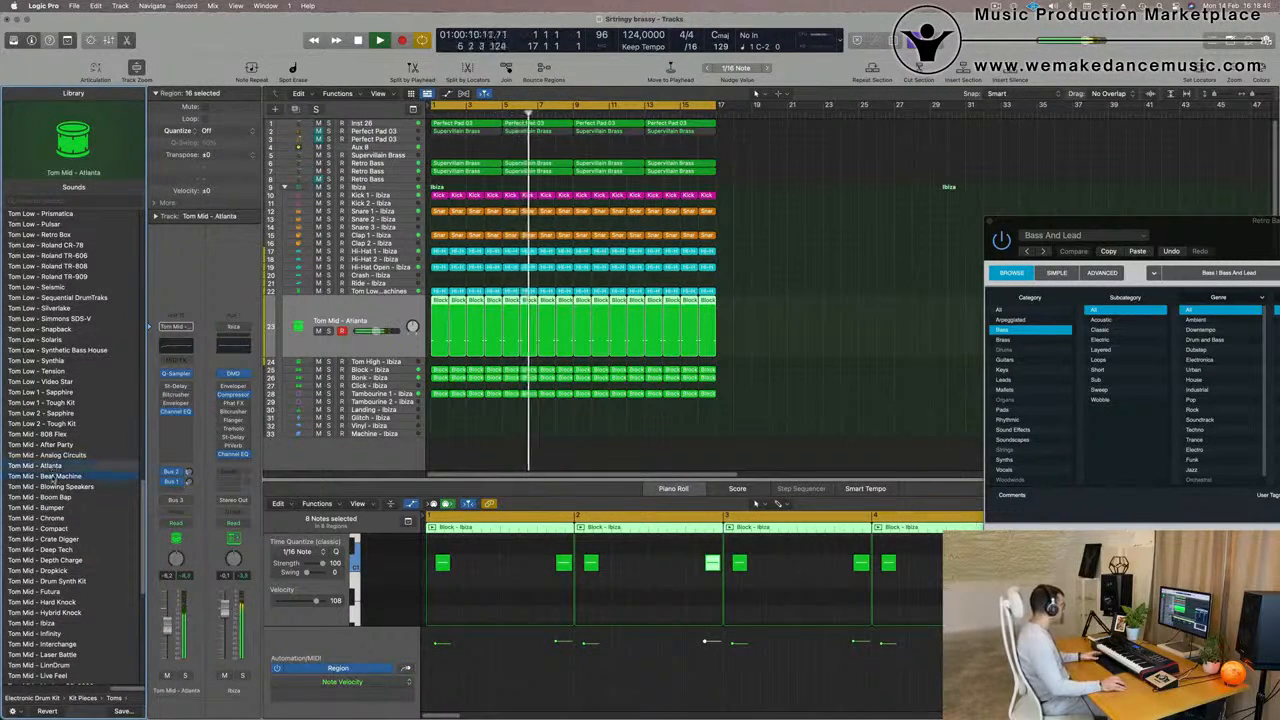
pyautogui.click(50, 477)
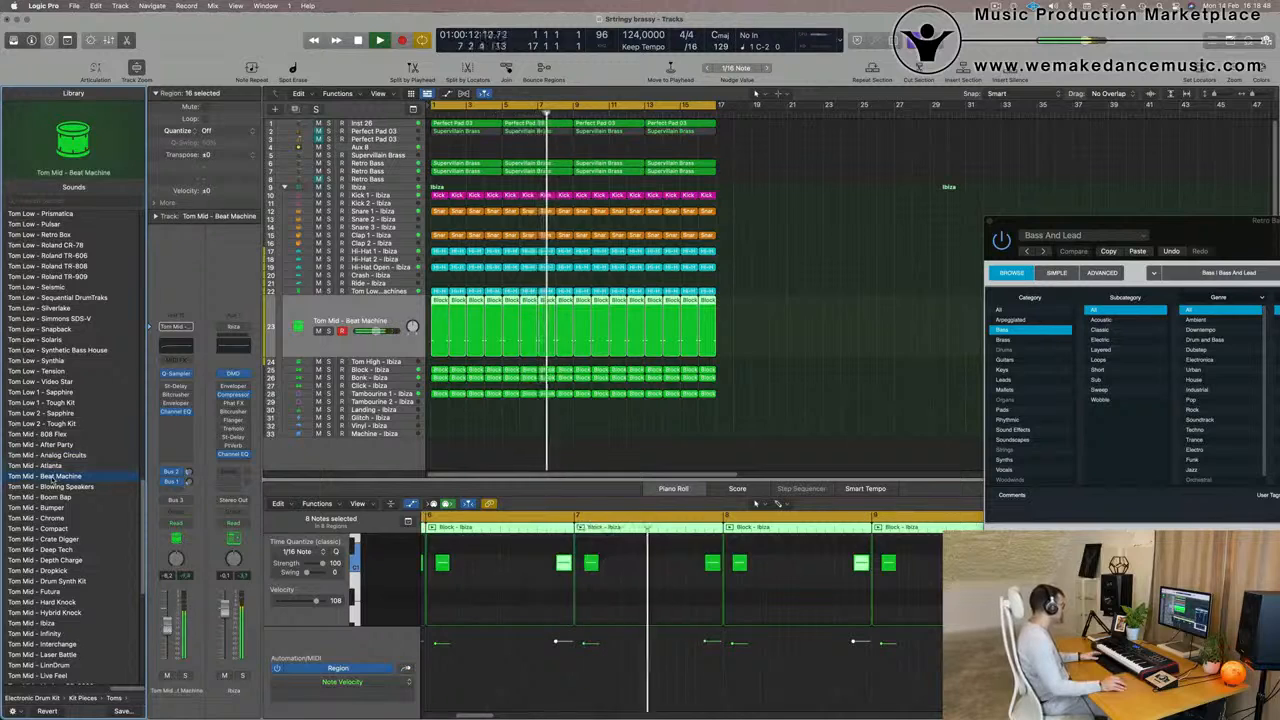
pyautogui.click(40, 497)
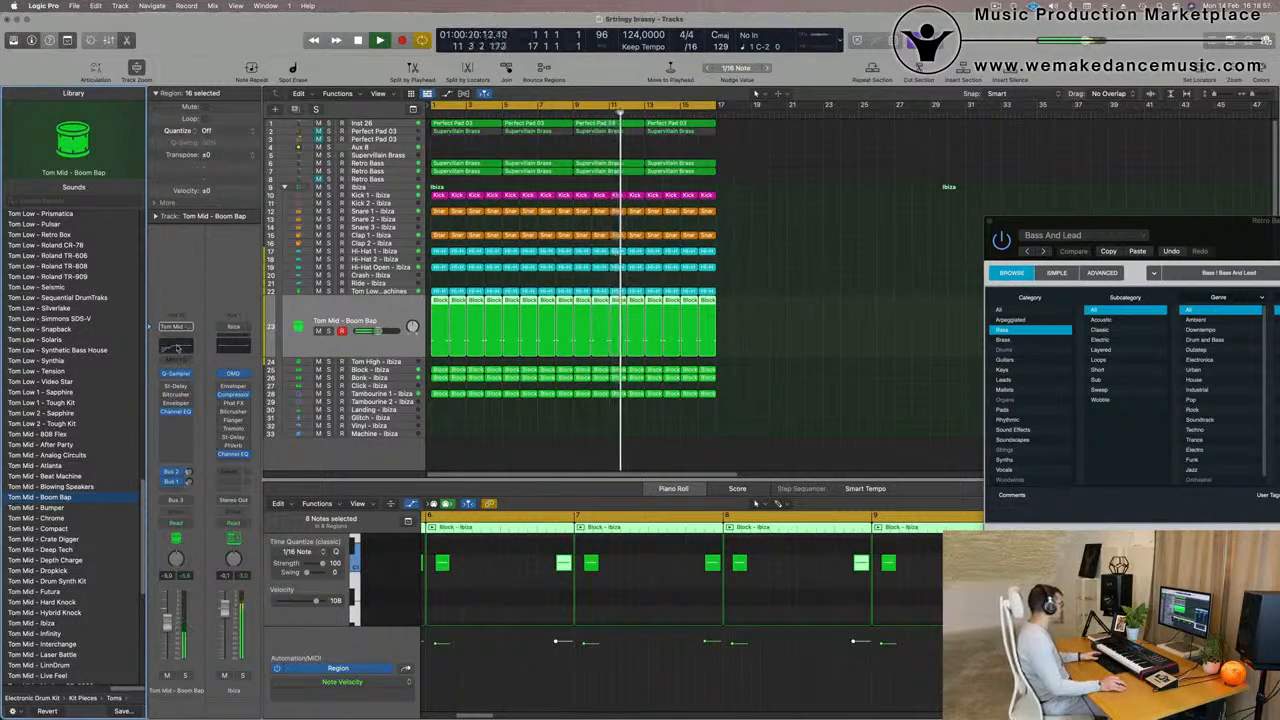
# On the Tom Mid - Boom Bap Channel EQ, boost 148 Hz by 1.1 dB, move the low cut to 232 Hz and replay
pyautogui.click(175, 346)
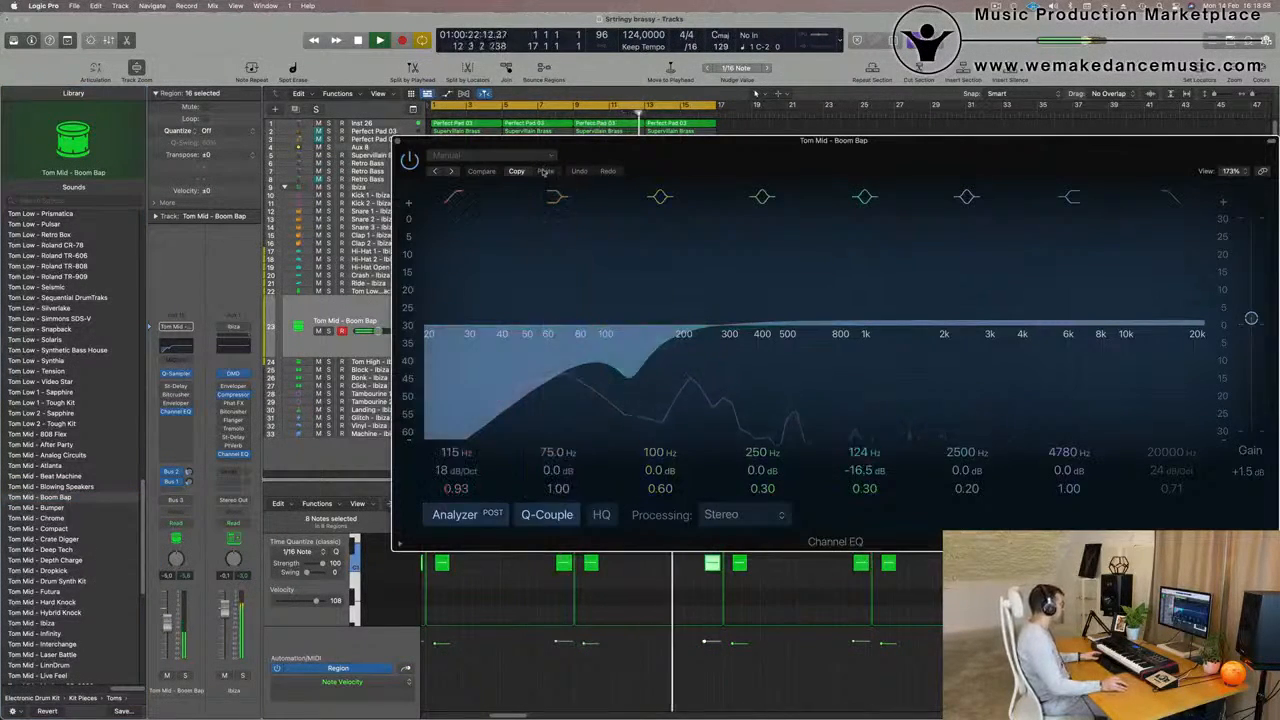
pyautogui.moveTo(606, 326); pyautogui.dragTo(655, 321)
pyautogui.click(453, 196)
pyautogui.click(453, 196)
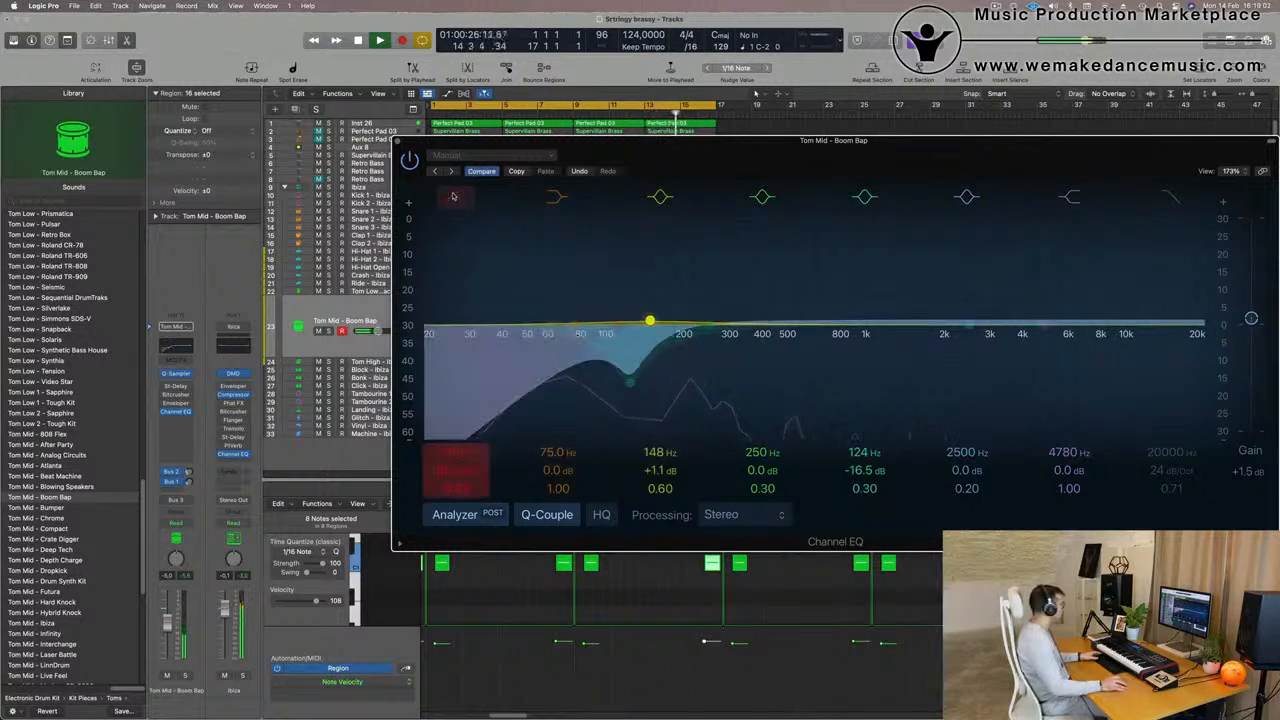
pyautogui.moveTo(459, 449)
pyautogui.mouseDown()
pyautogui.moveTo(459, 420)
pyautogui.moveTo(457, 460)
pyautogui.mouseUp()
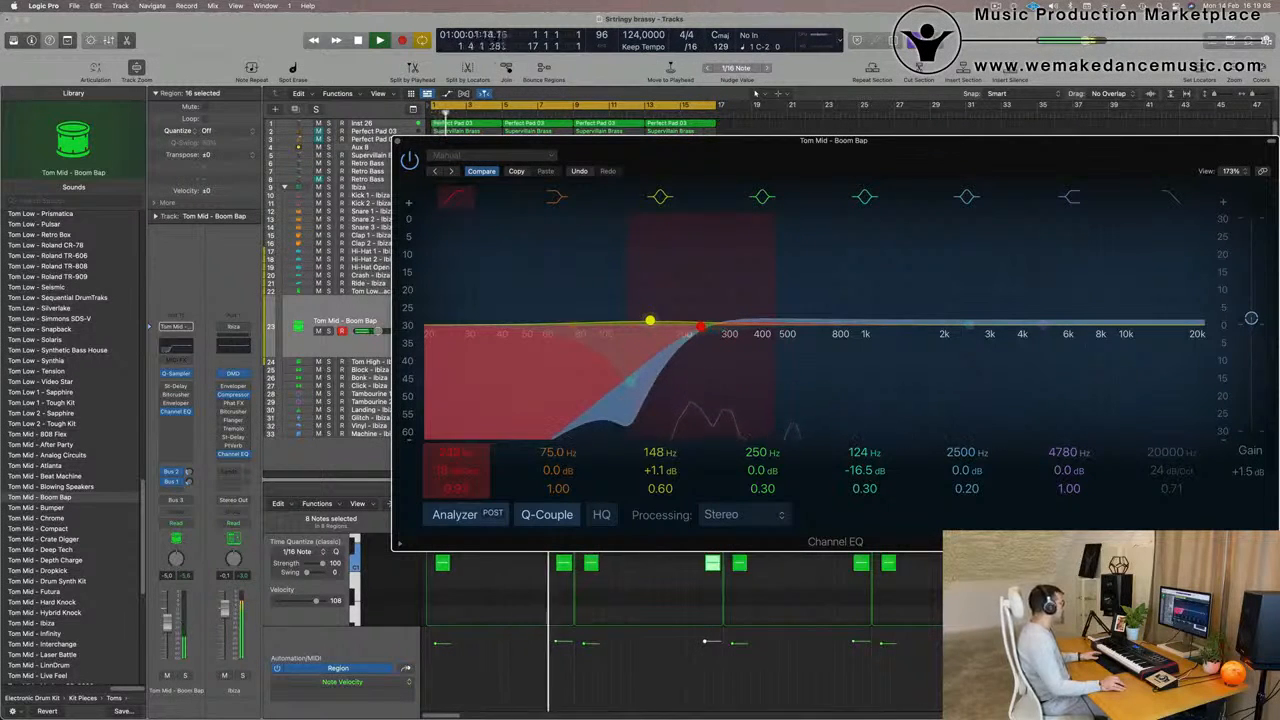
pyautogui.press('space')
pyautogui.press('space')
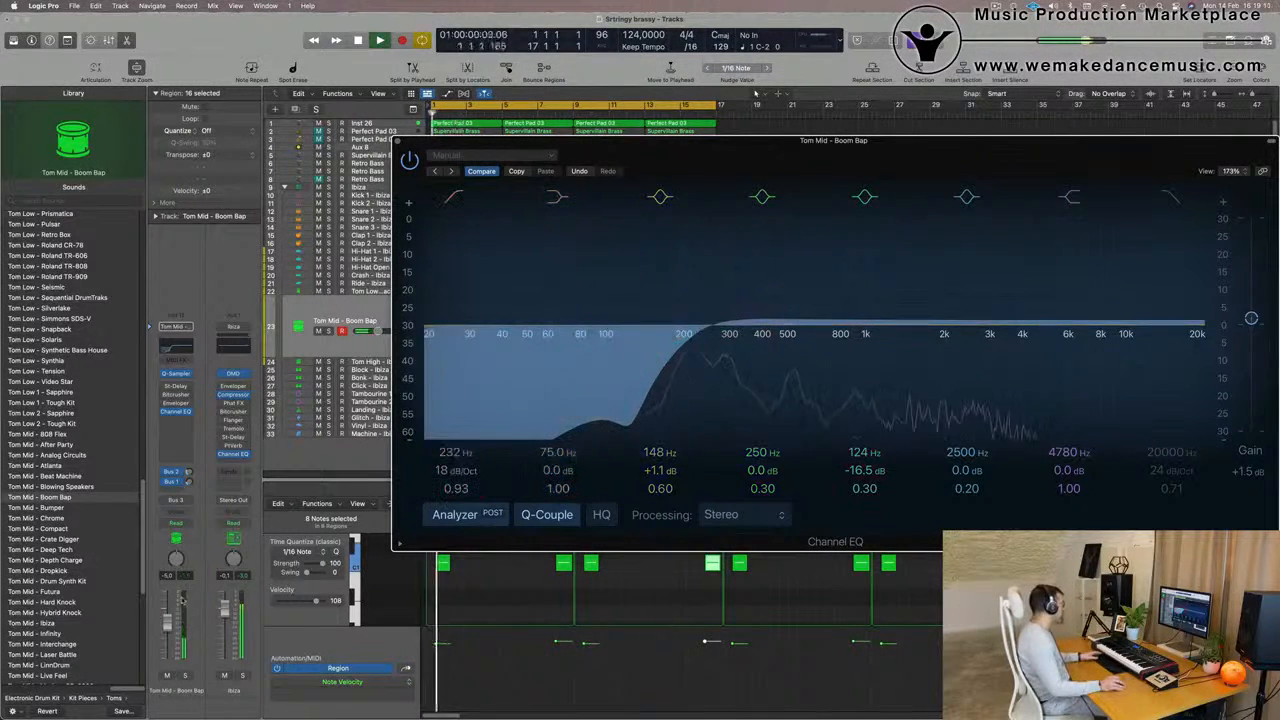
# Set the Tom Mid - Boom Bap volume to about -2.6 dB, adjust its Bus 1 delay send and close the Channel EQ
pyautogui.click(168, 618)
pyautogui.press('space')
pyautogui.press('space')
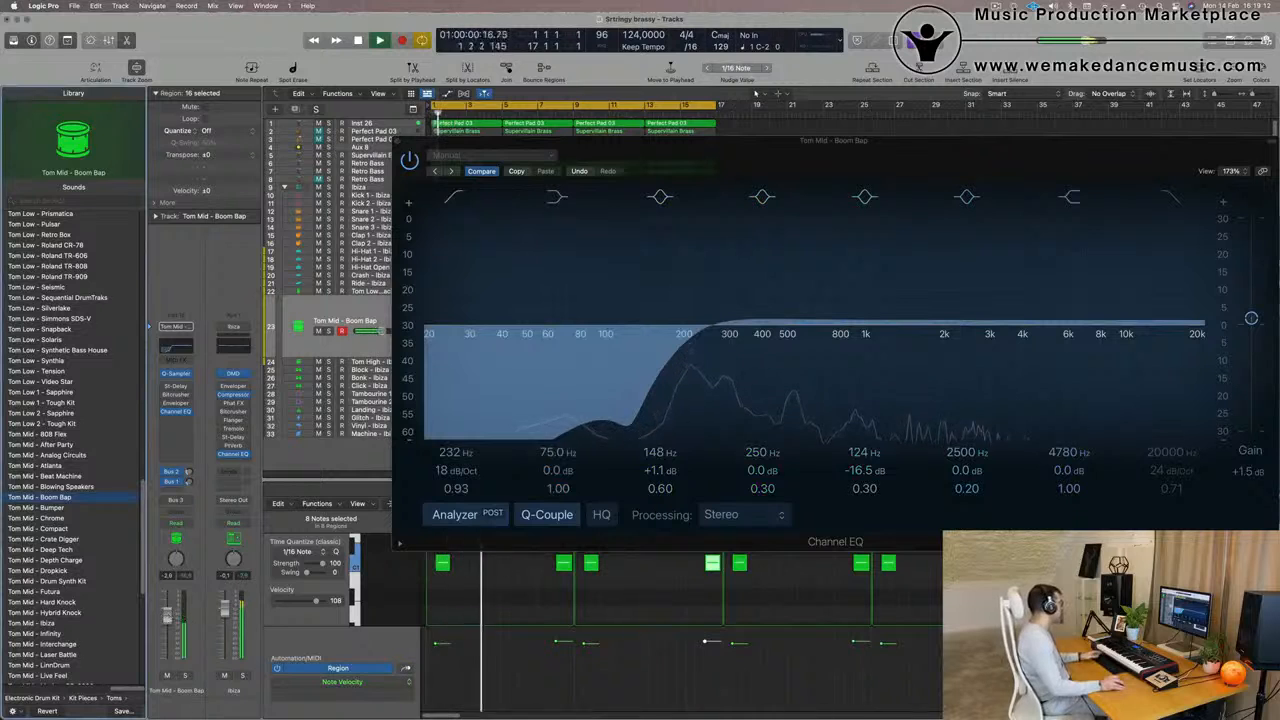
pyautogui.click(187, 480)
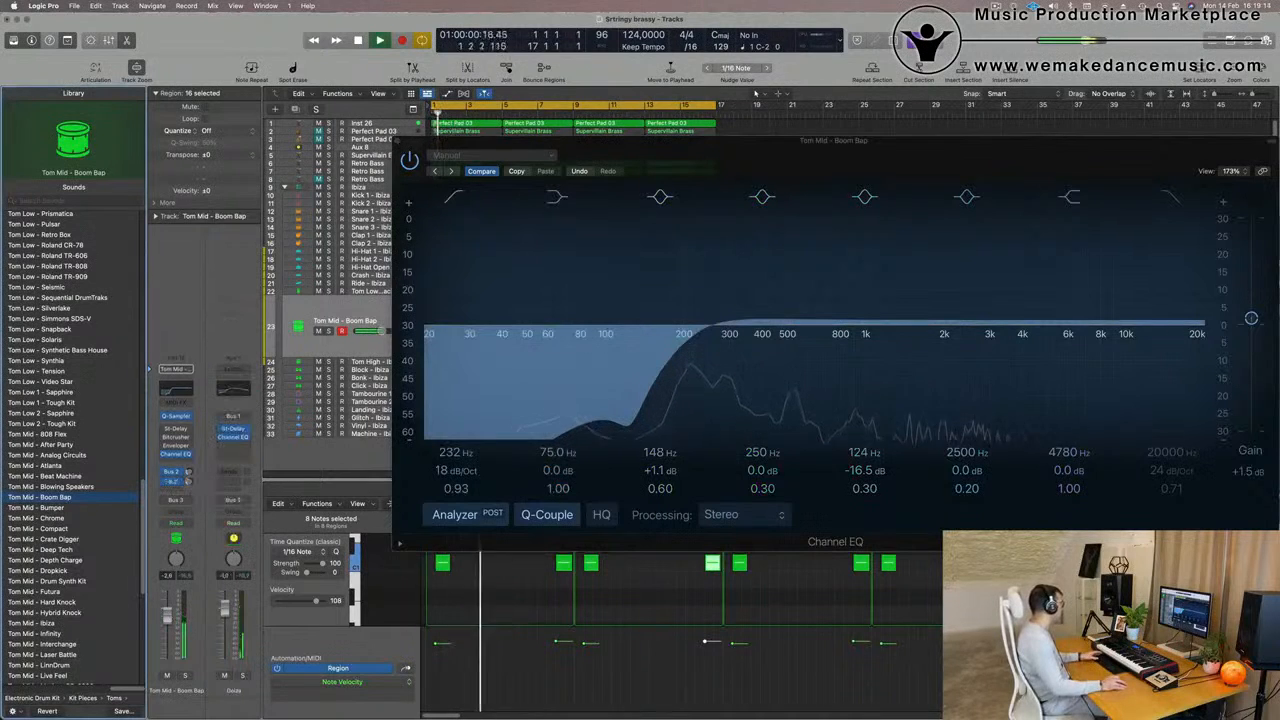
pyautogui.click(397, 141)
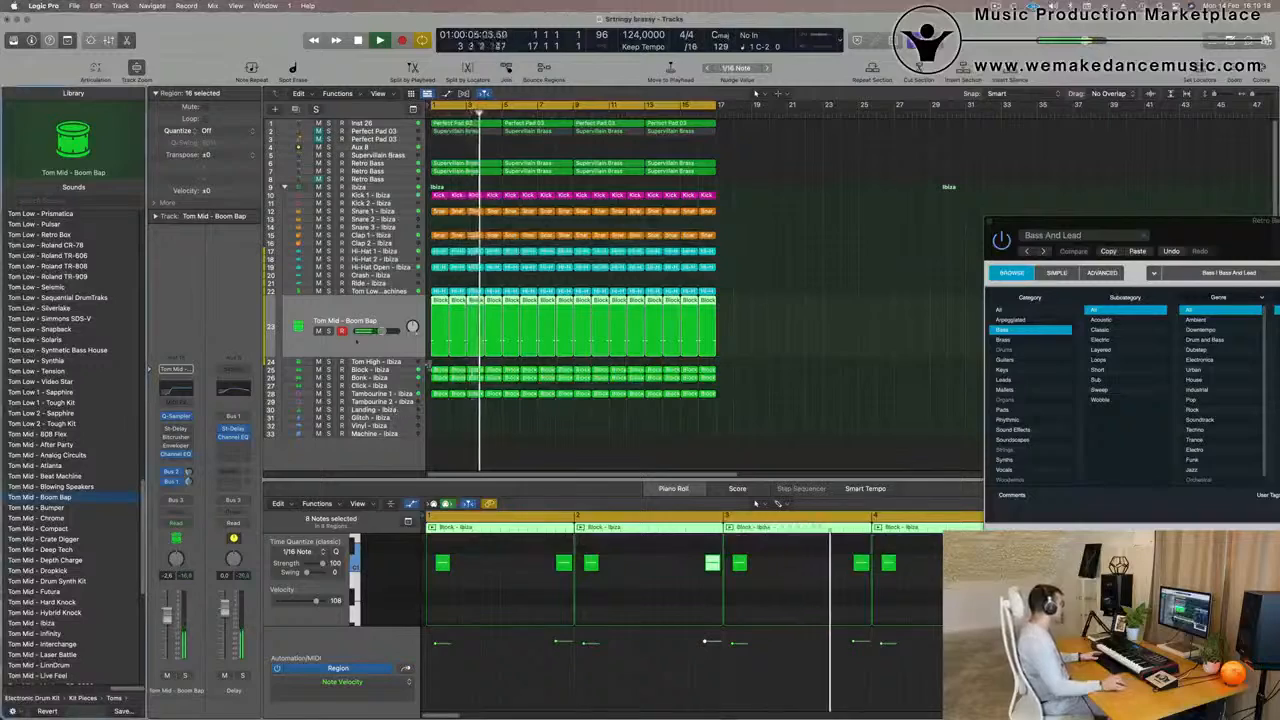
# Audition Tom Mid - Boom Bap in solo, adding Block, Bonk, Kick 1 and Inst 26 one by one, and clear all solos
pyautogui.click(329, 331)
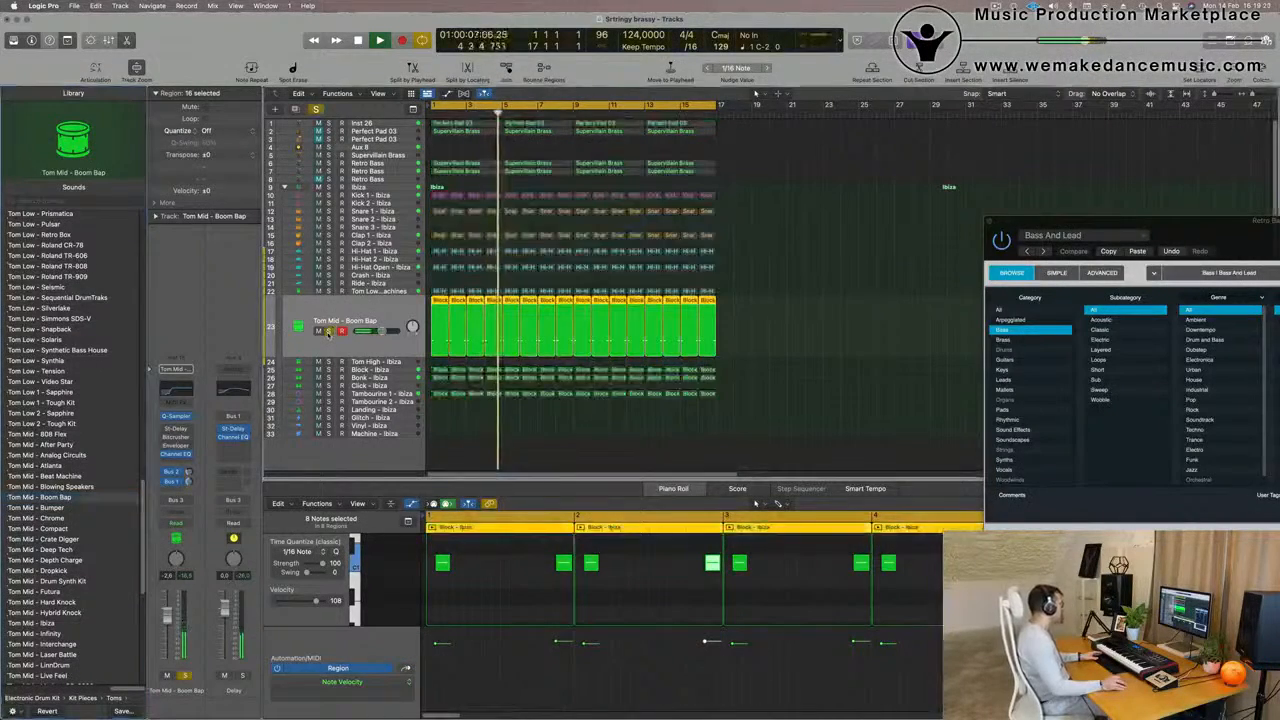
pyautogui.click(329, 370)
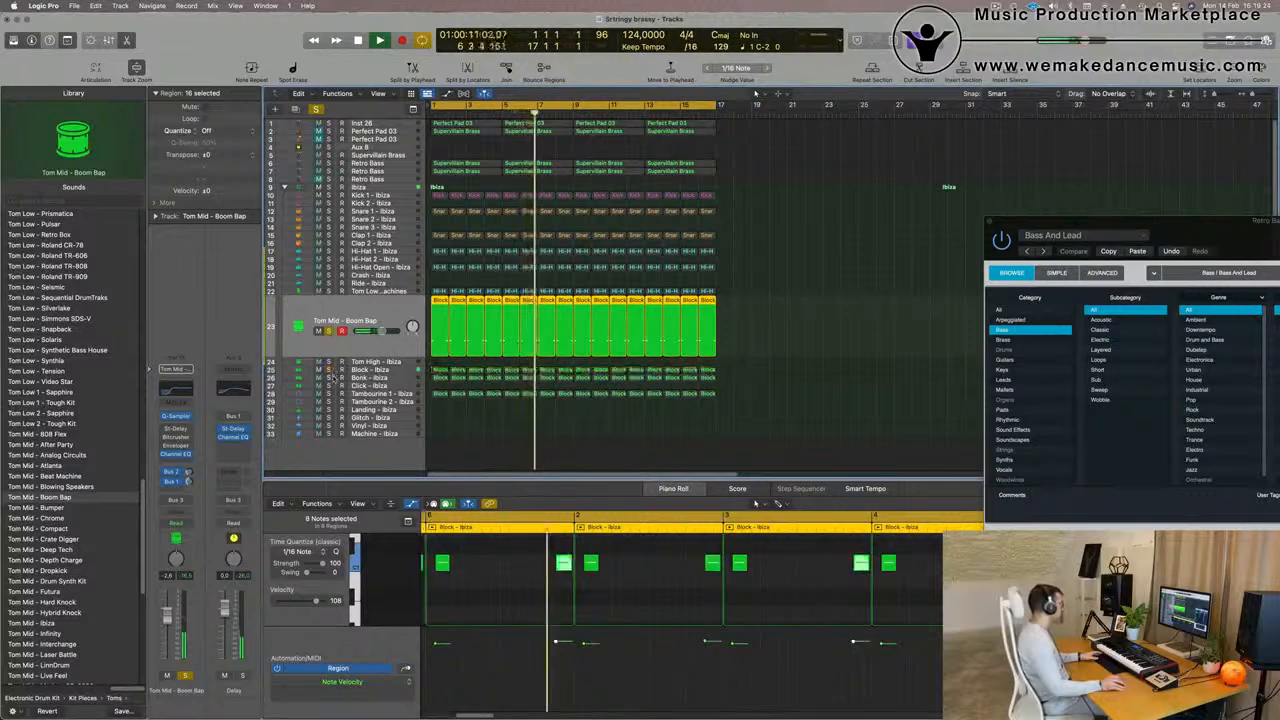
pyautogui.click(329, 378)
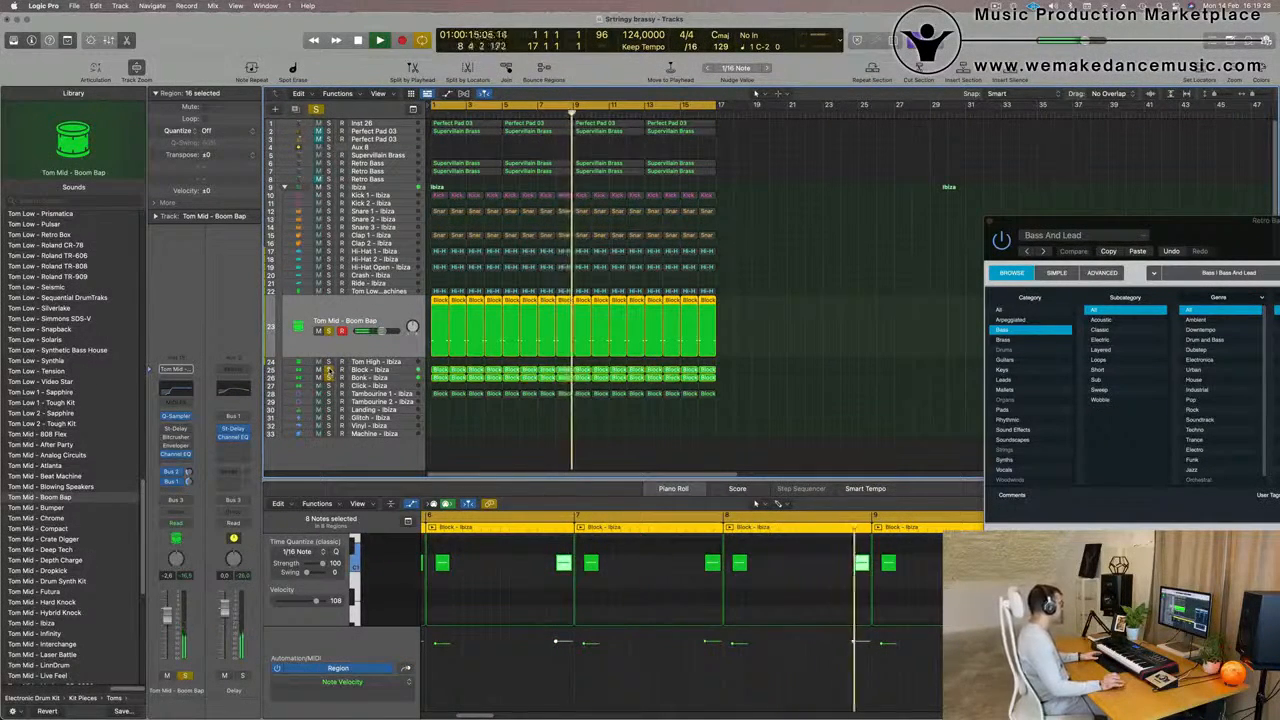
pyautogui.click(328, 195)
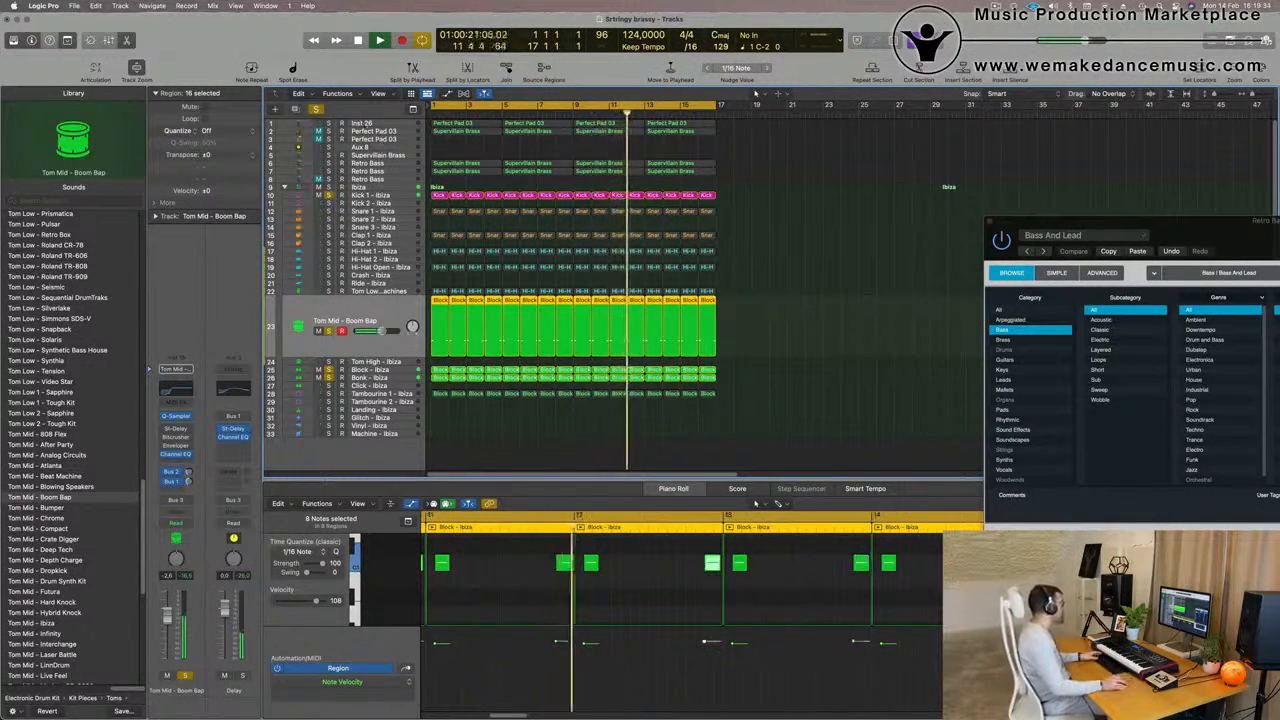
pyautogui.click(328, 131)
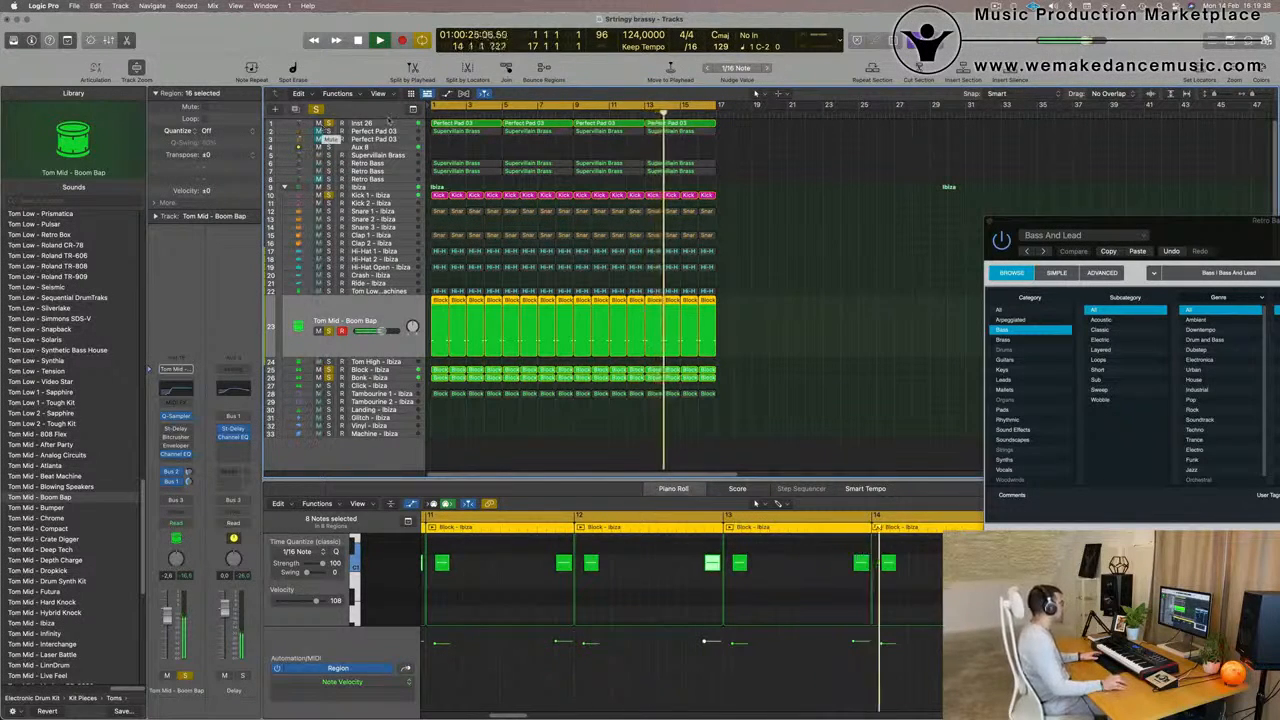
pyautogui.click(316, 110)
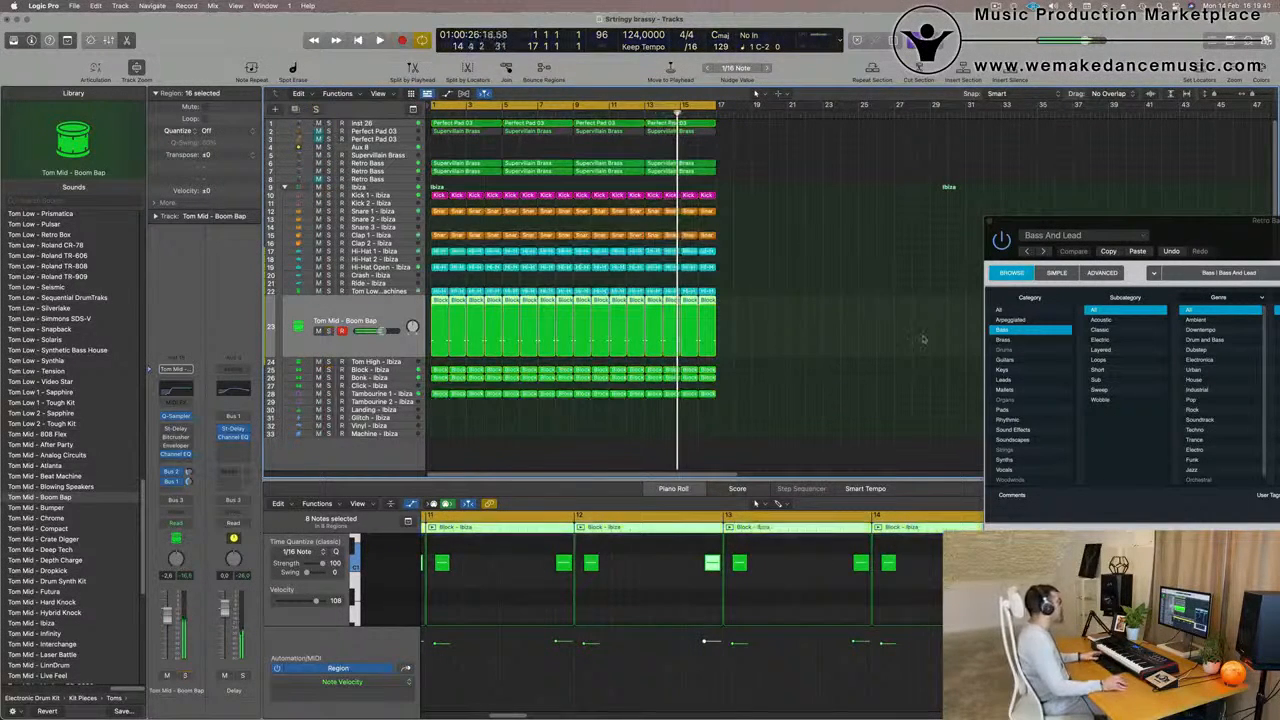
# Play the full mix from the beginning to check how the Tom Mid - Boom Bap regions sit with the other tracks
pyautogui.click(783, 308)
pyautogui.press('space')
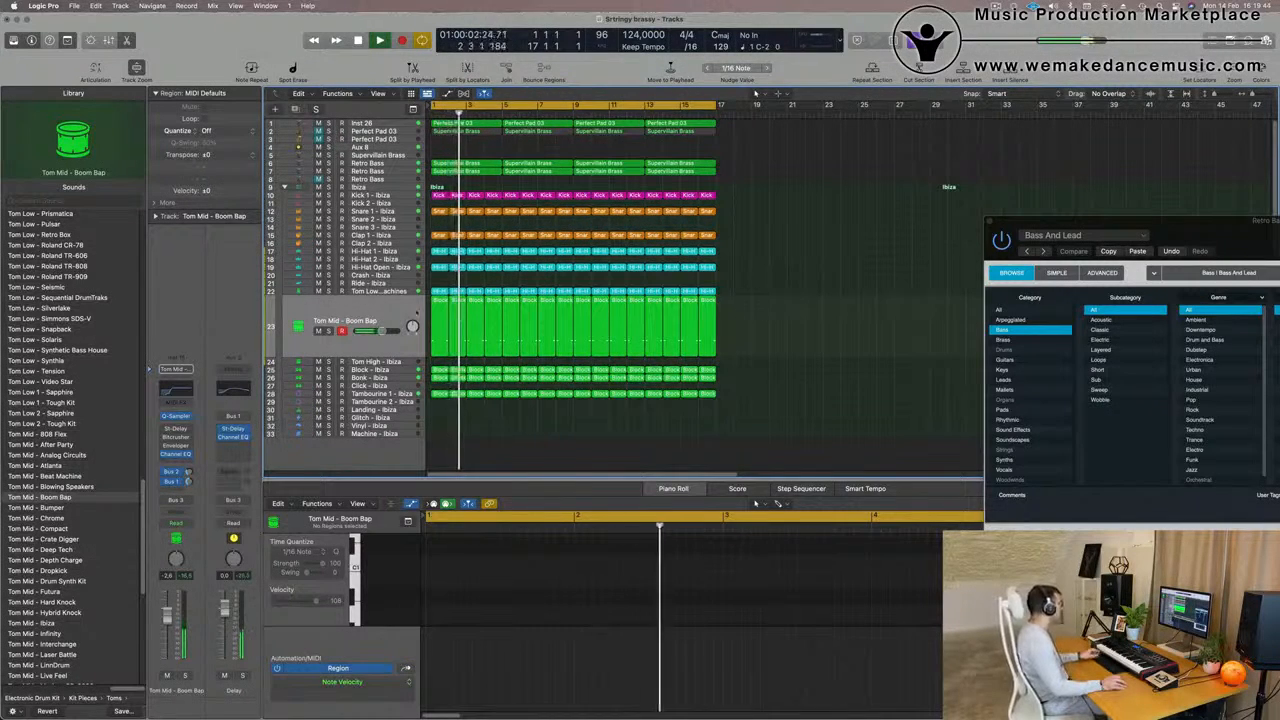
pyautogui.click(375, 313)
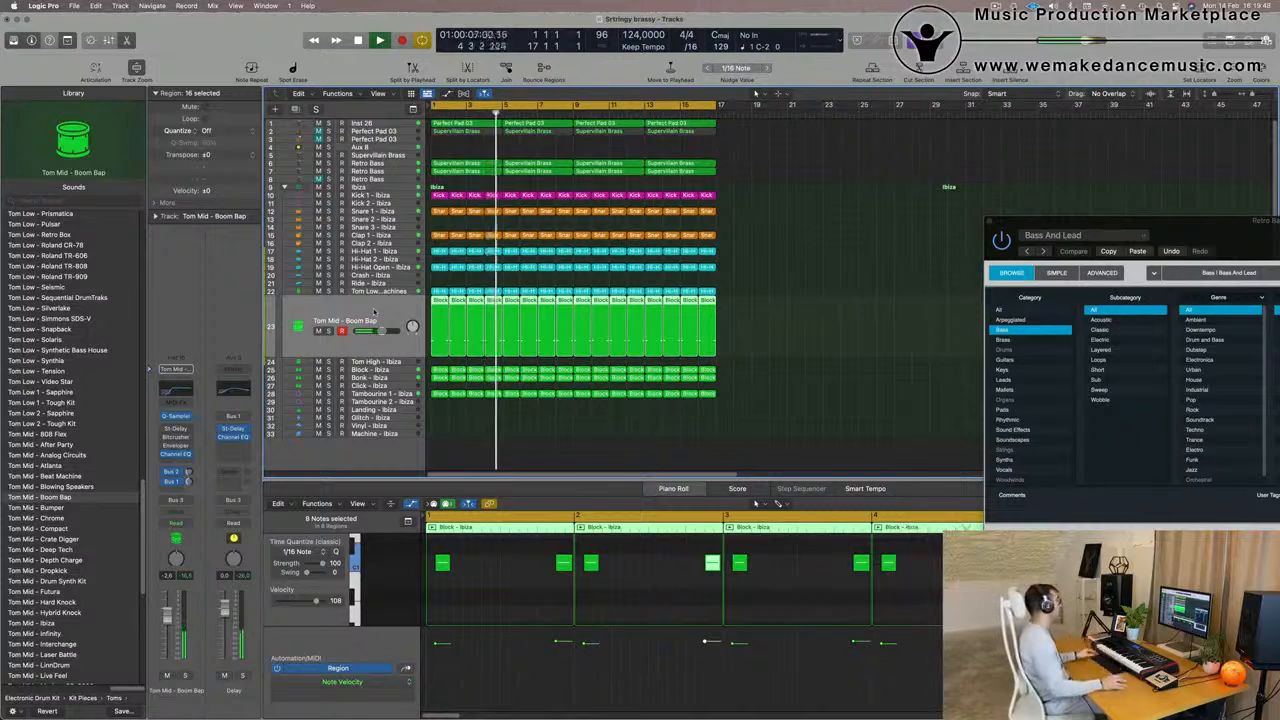
pyautogui.scroll(3, 780, 254)
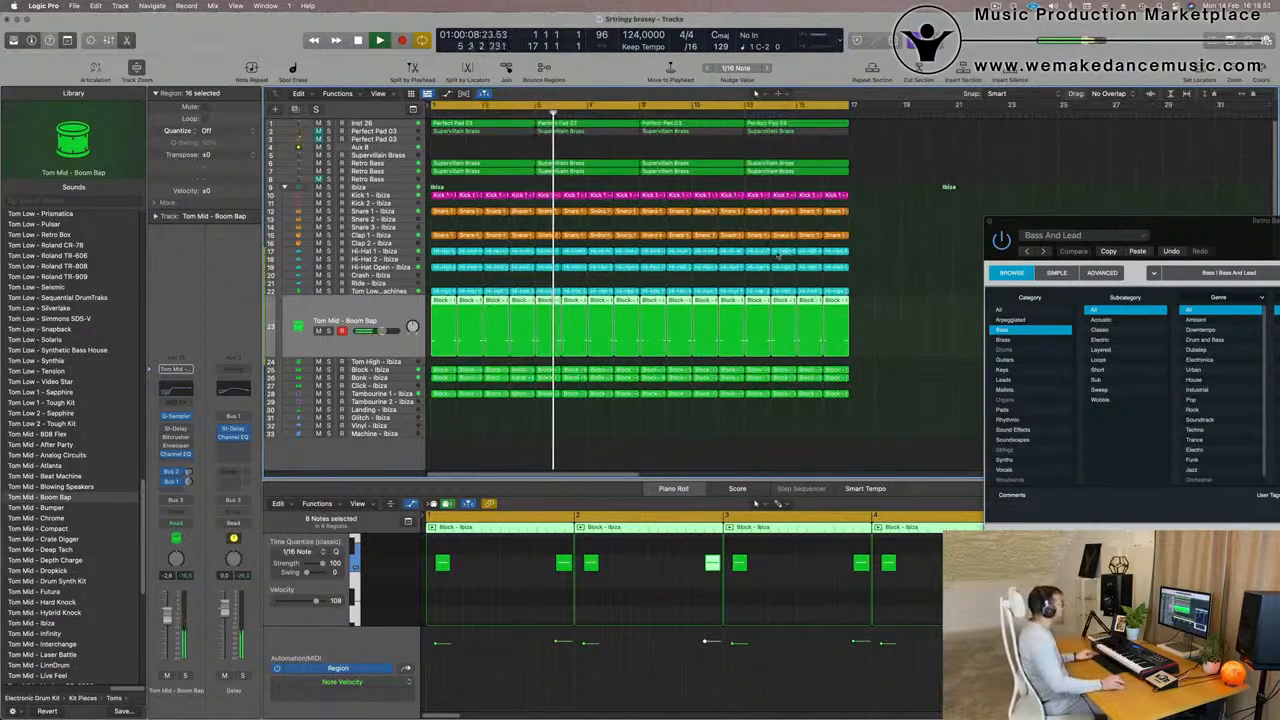
# Select the Perfect Pad 03 track on row 2 with its four regions and return playback to the start of the loop
pyautogui.click(365, 131)
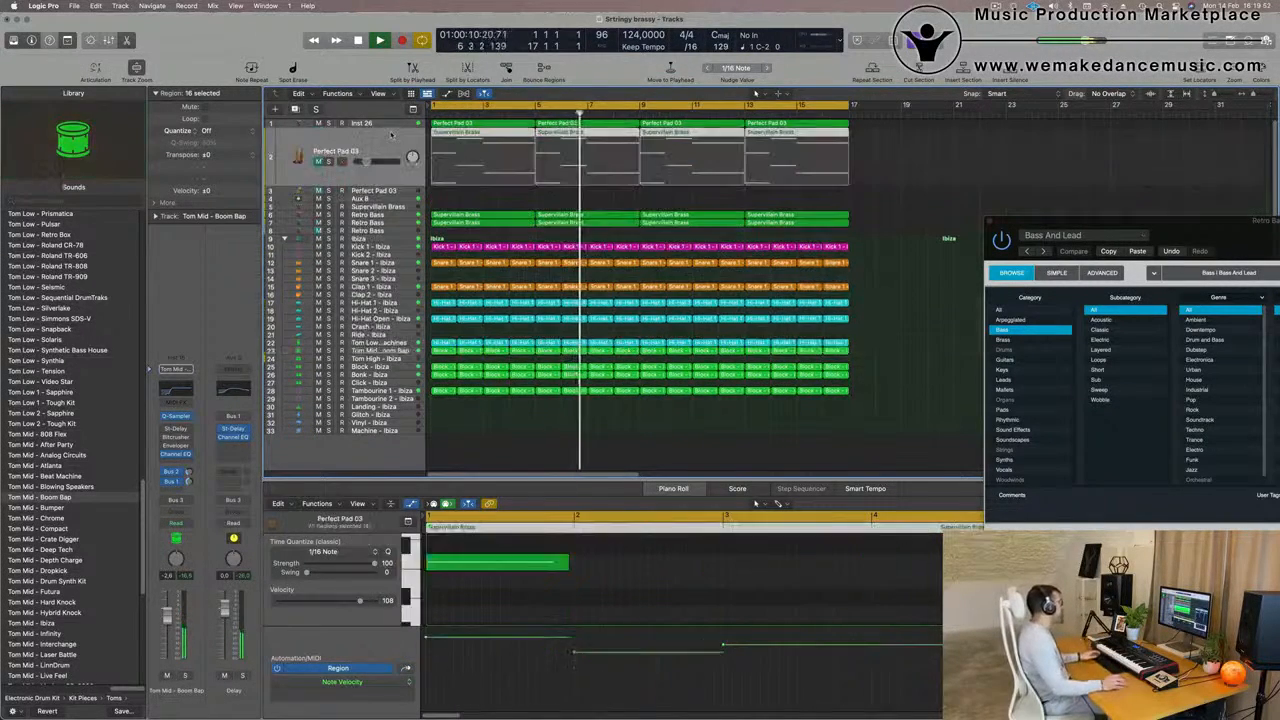
pyautogui.press('Return')
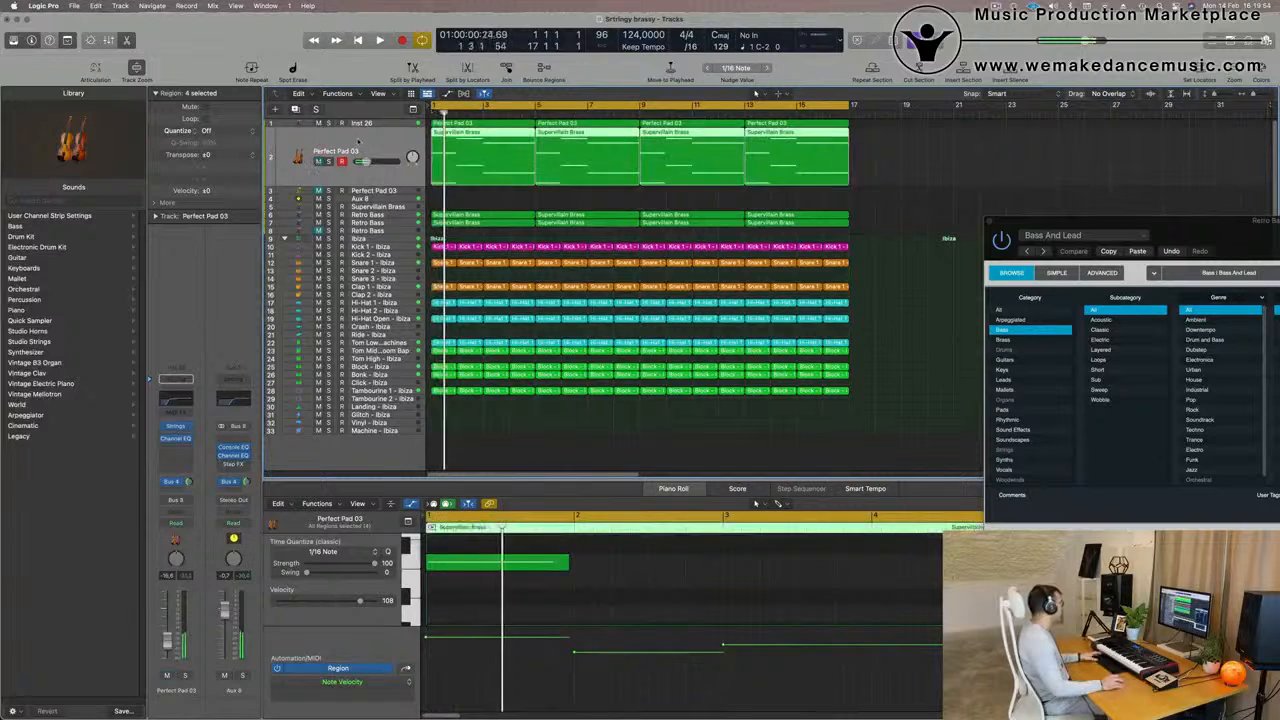
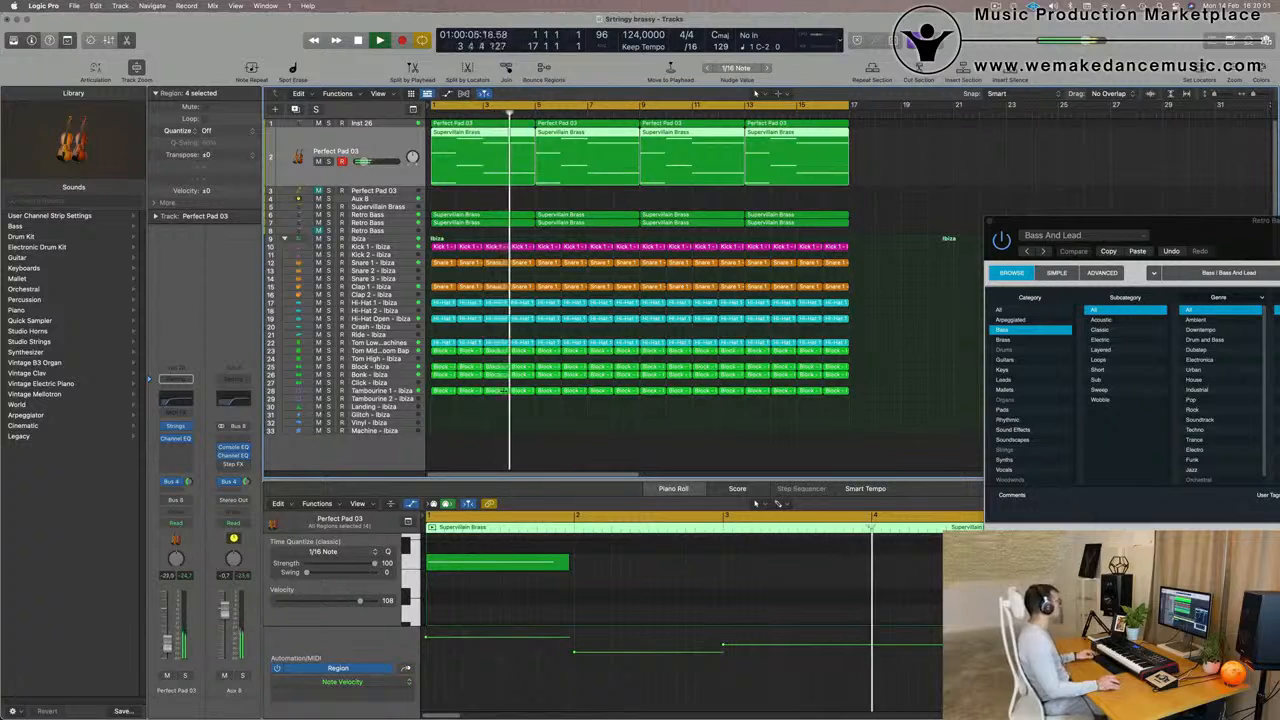
# Repeat all regions three times to fill the arrangement up to bar 65, and extend the cycle range to cover them
pyautogui.press('super+Left')
pyautogui.press('super+Left')
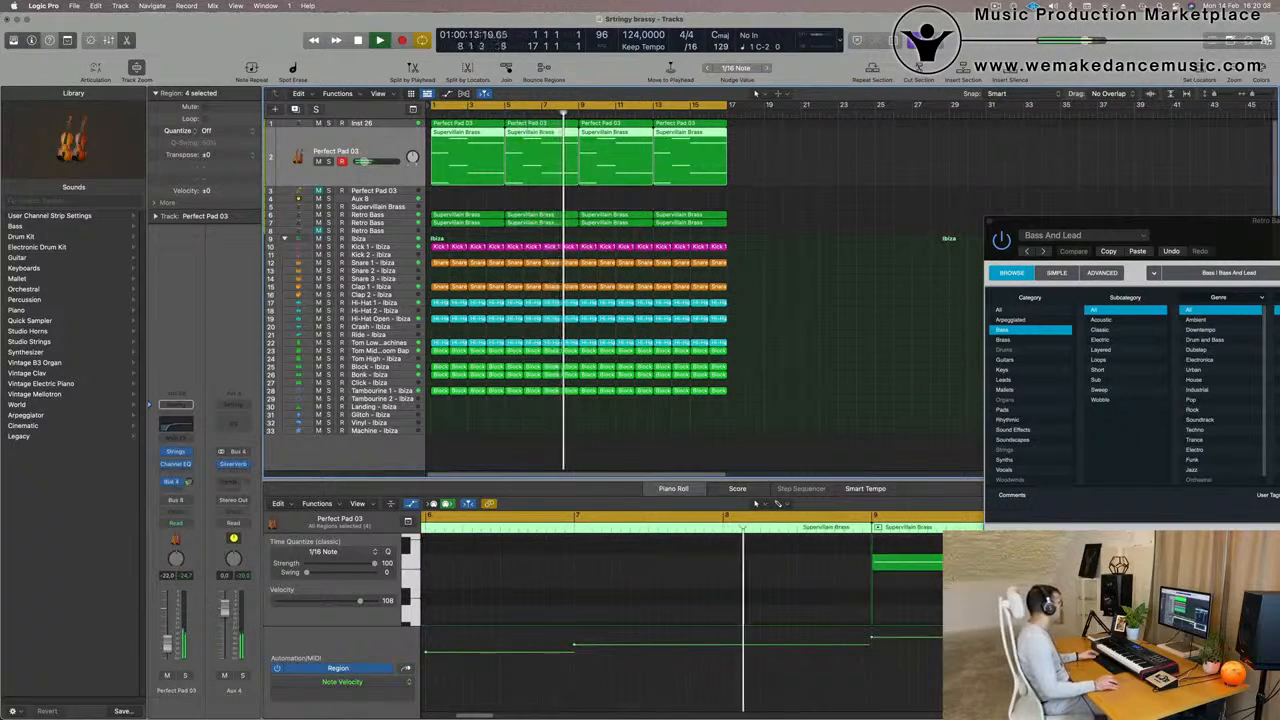
pyautogui.press('super+Left')
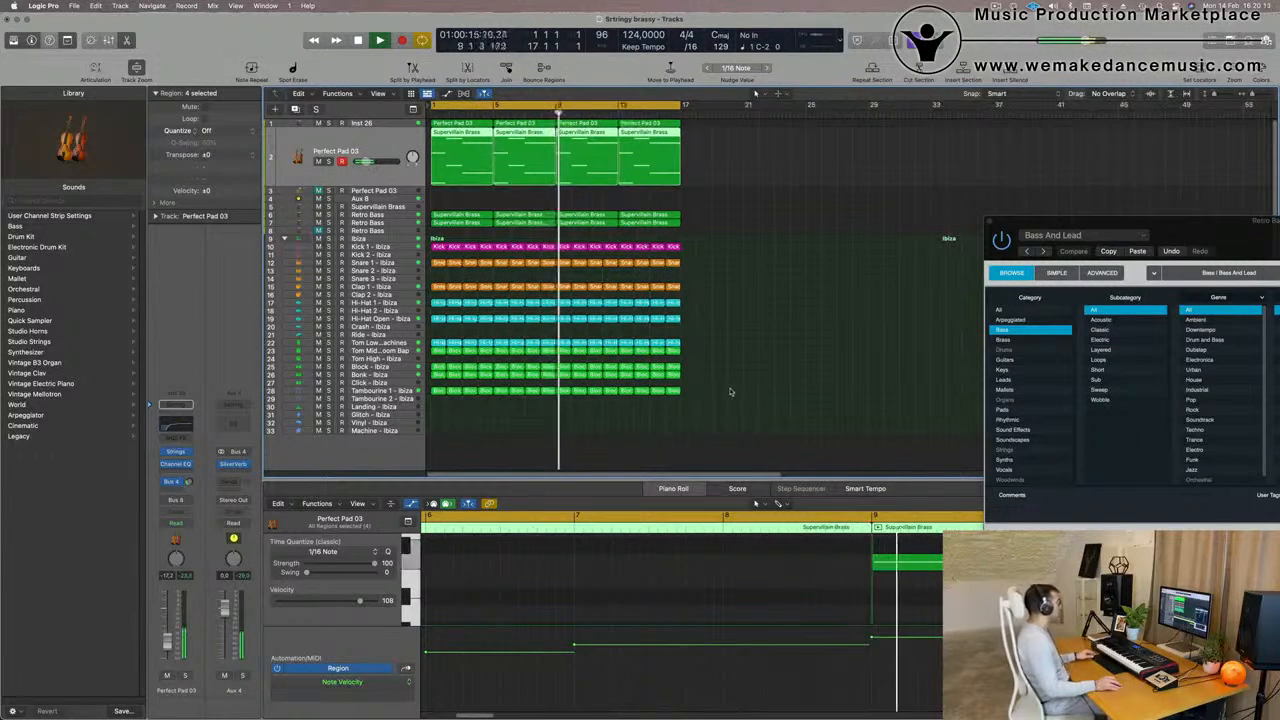
pyautogui.click(730, 390)
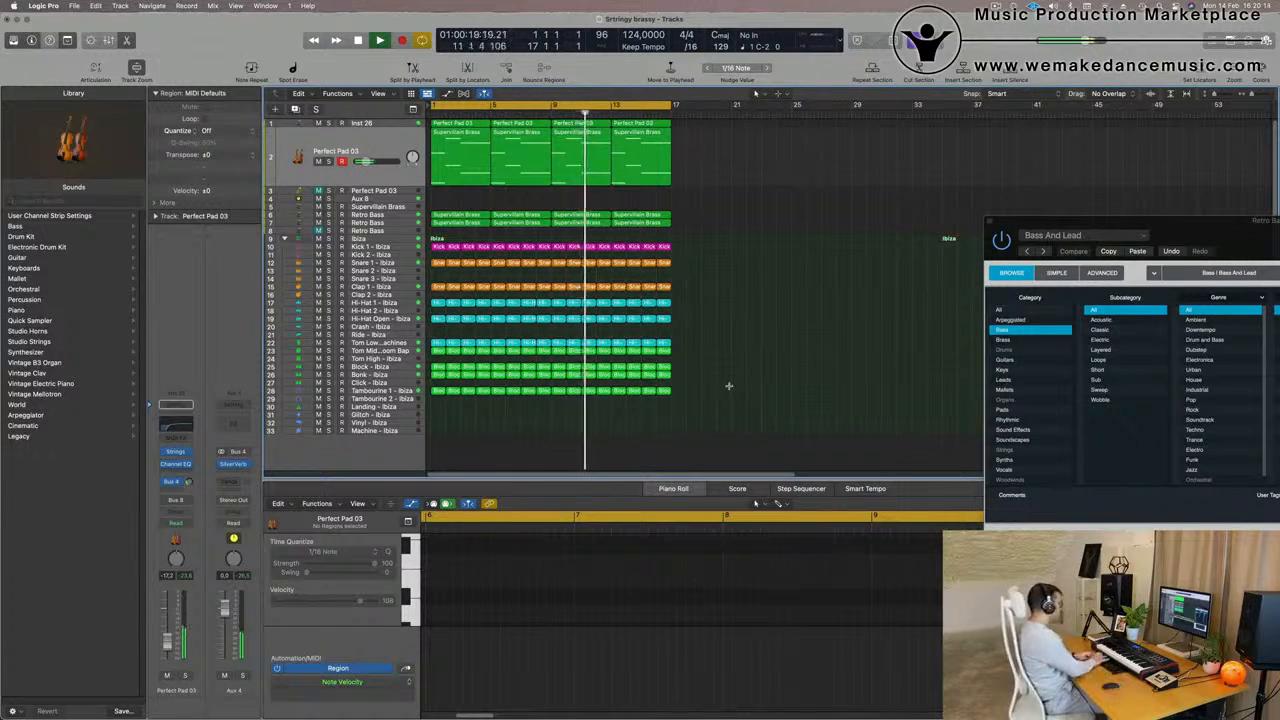
pyautogui.press('super+a')
pyautogui.press('super+r')
pyautogui.press('super+r')
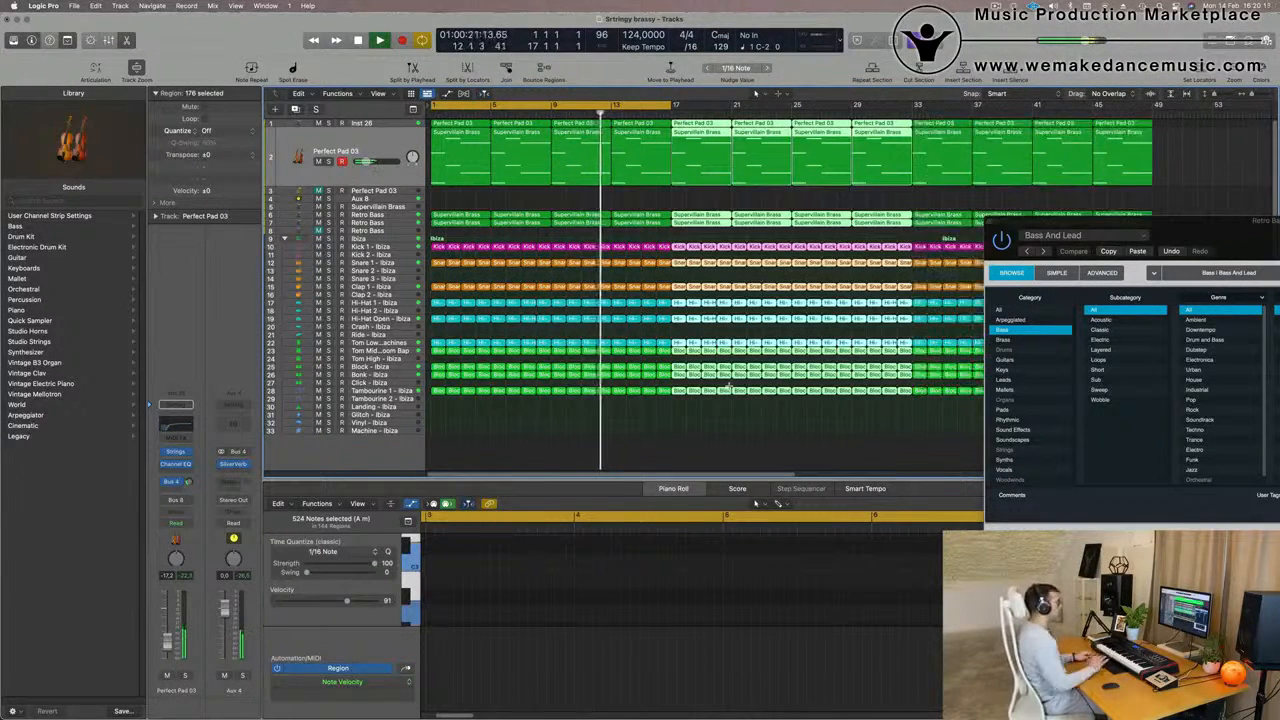
pyautogui.press('super+r')
pyautogui.press('super+Left')
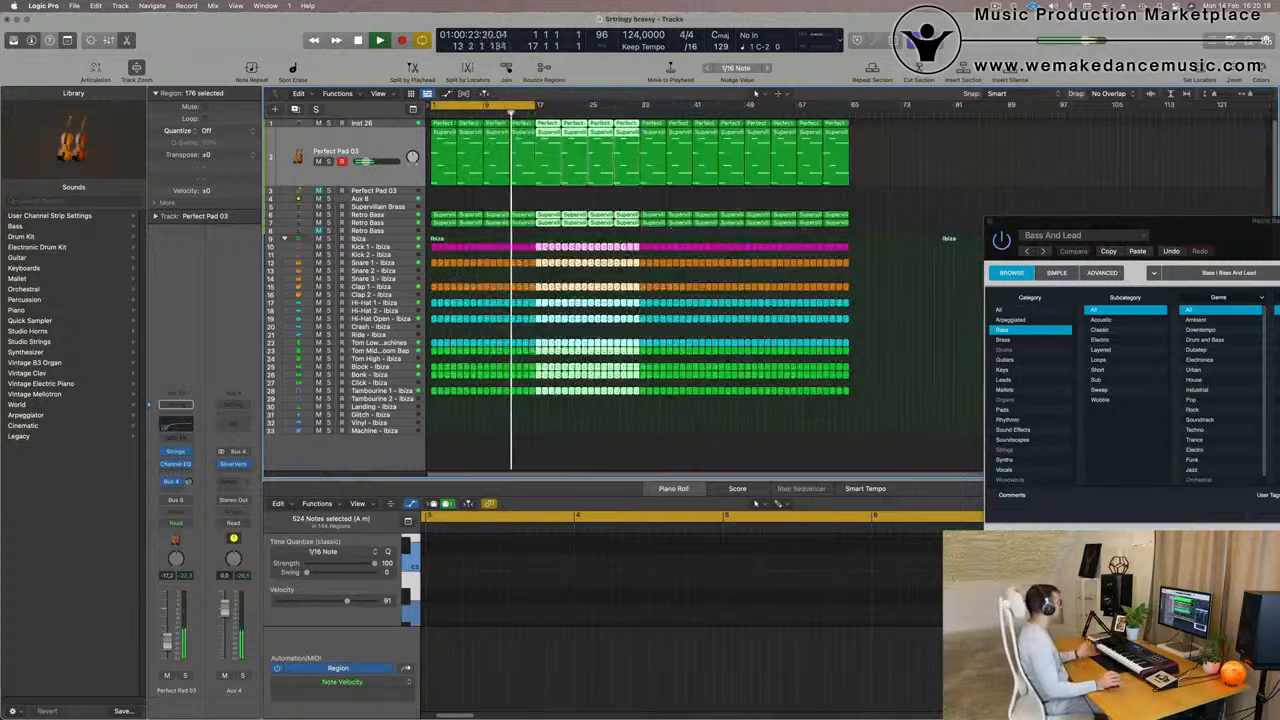
pyautogui.click(910, 203)
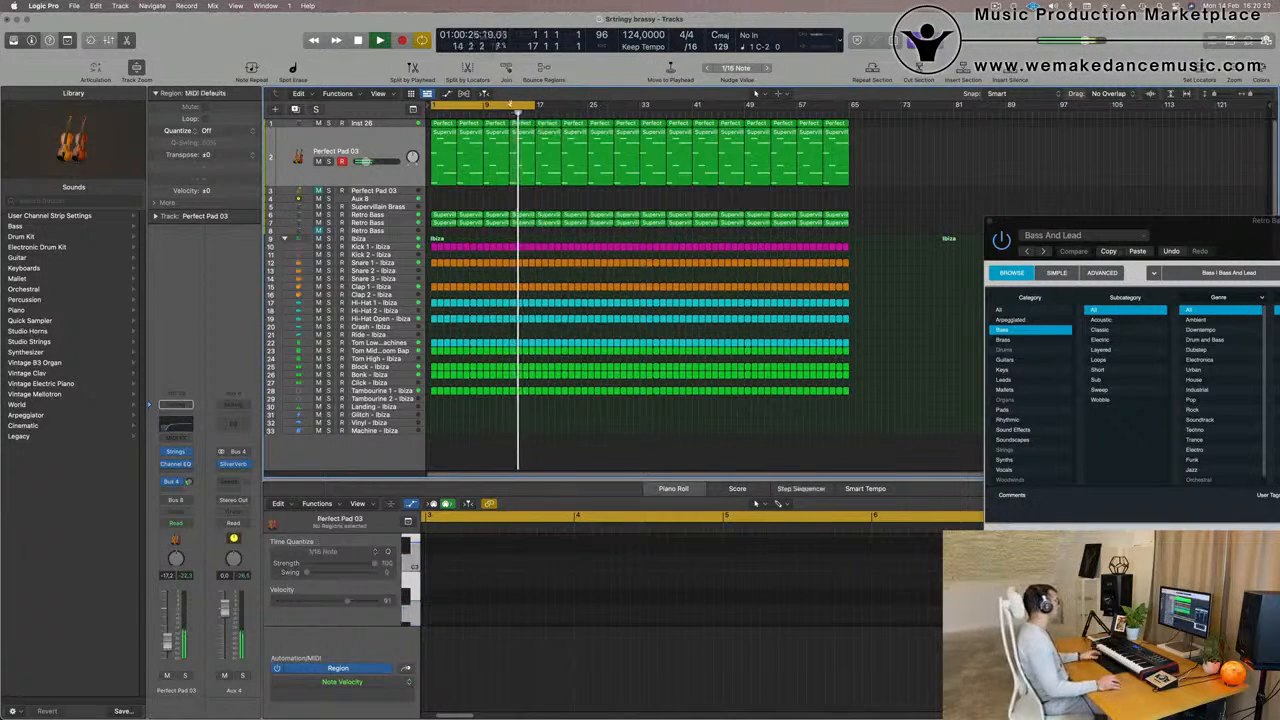
pyautogui.click(518, 105)
pyautogui.moveTo(519, 106); pyautogui.dragTo(852, 126)
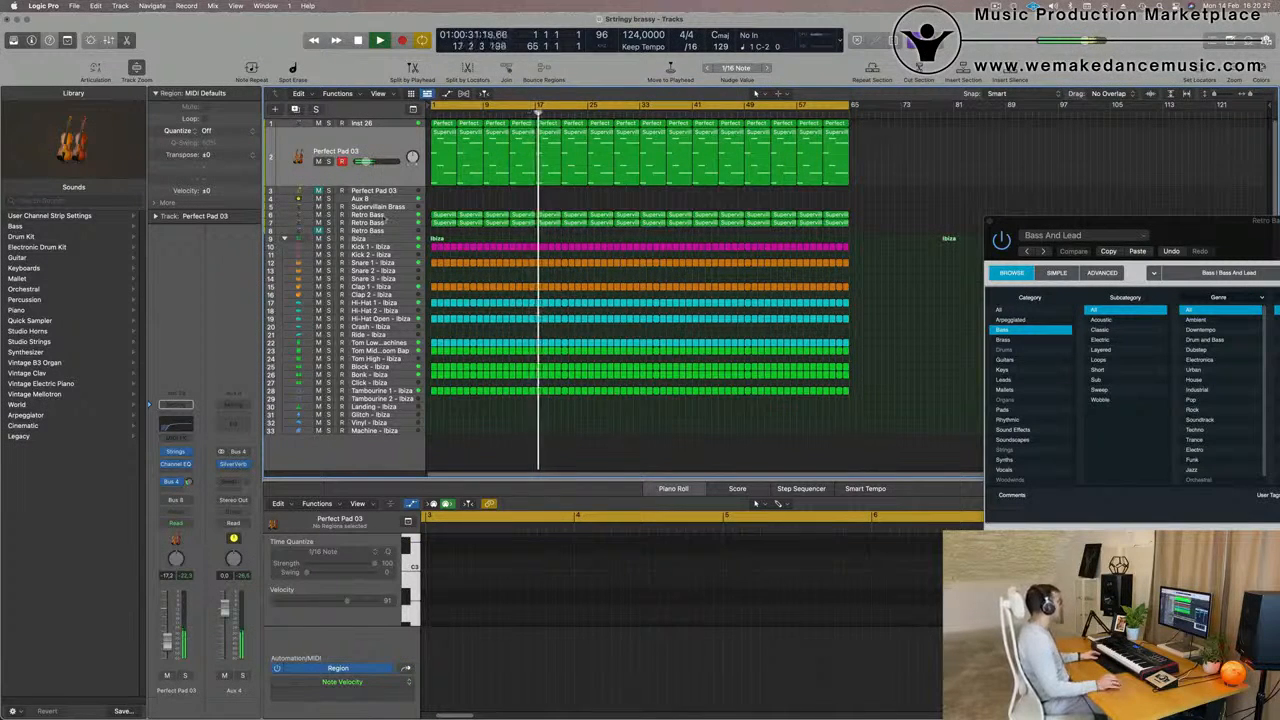
# Audition the Retro Bass track on row 7 and duplicate it as a new track with the same settings
pyautogui.click(391, 224)
pyautogui.press('space')
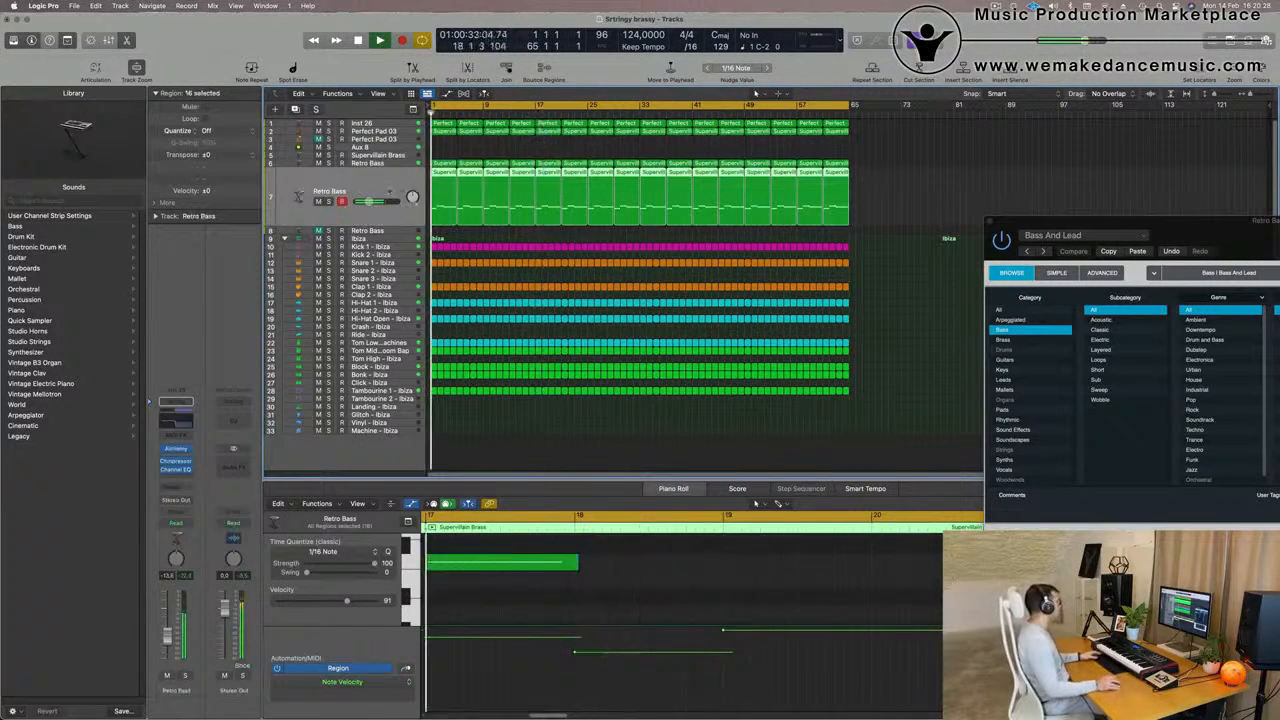
pyautogui.click(328, 203)
pyautogui.click(328, 203)
pyautogui.press('space')
pyautogui.press('space')
pyautogui.press('super+d')
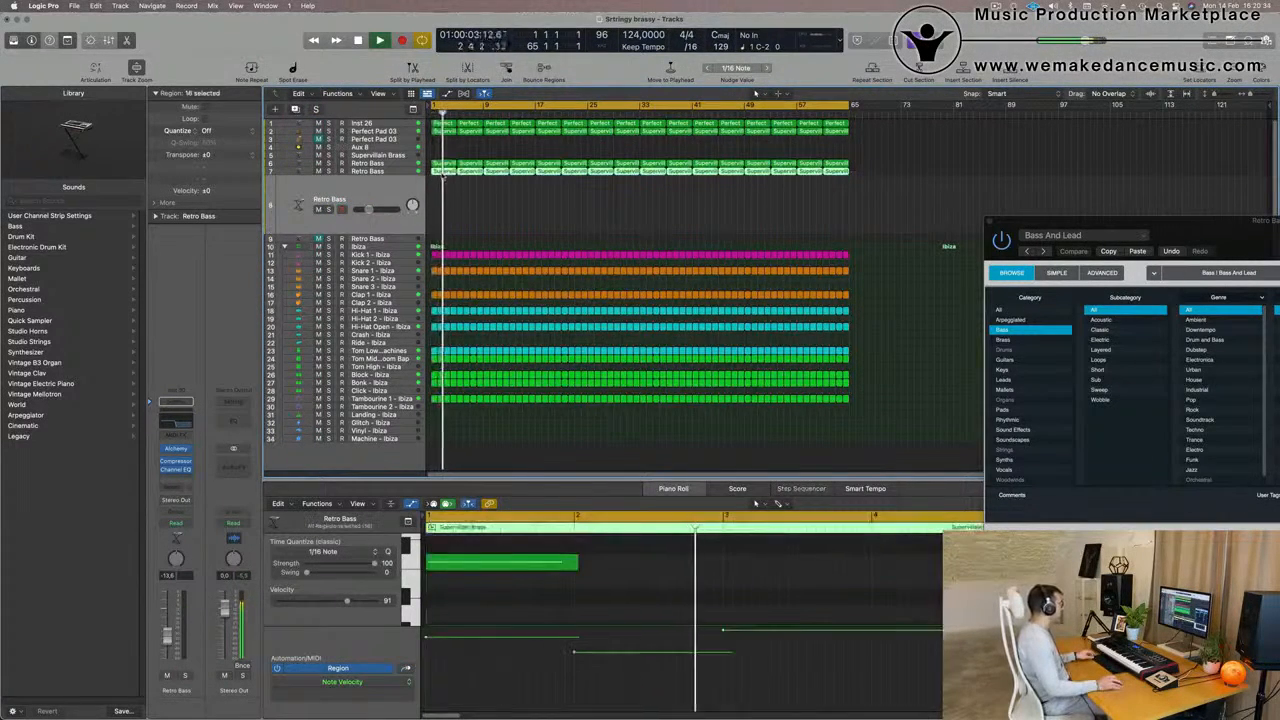
# Copy the row 7 Retro Bass regions onto the duplicated track on row 8 and delete every copy except the first region
pyautogui.moveTo(440, 172); pyautogui.dragTo(442, 205)
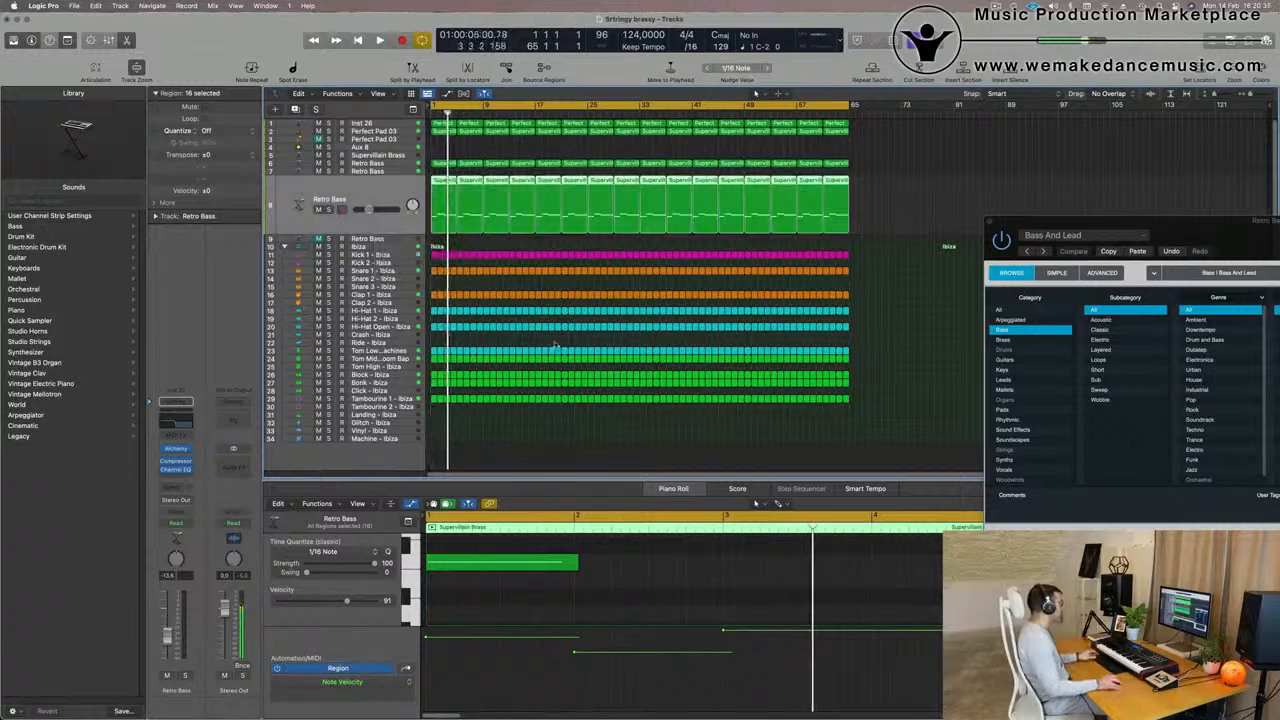
pyautogui.press('super+z')
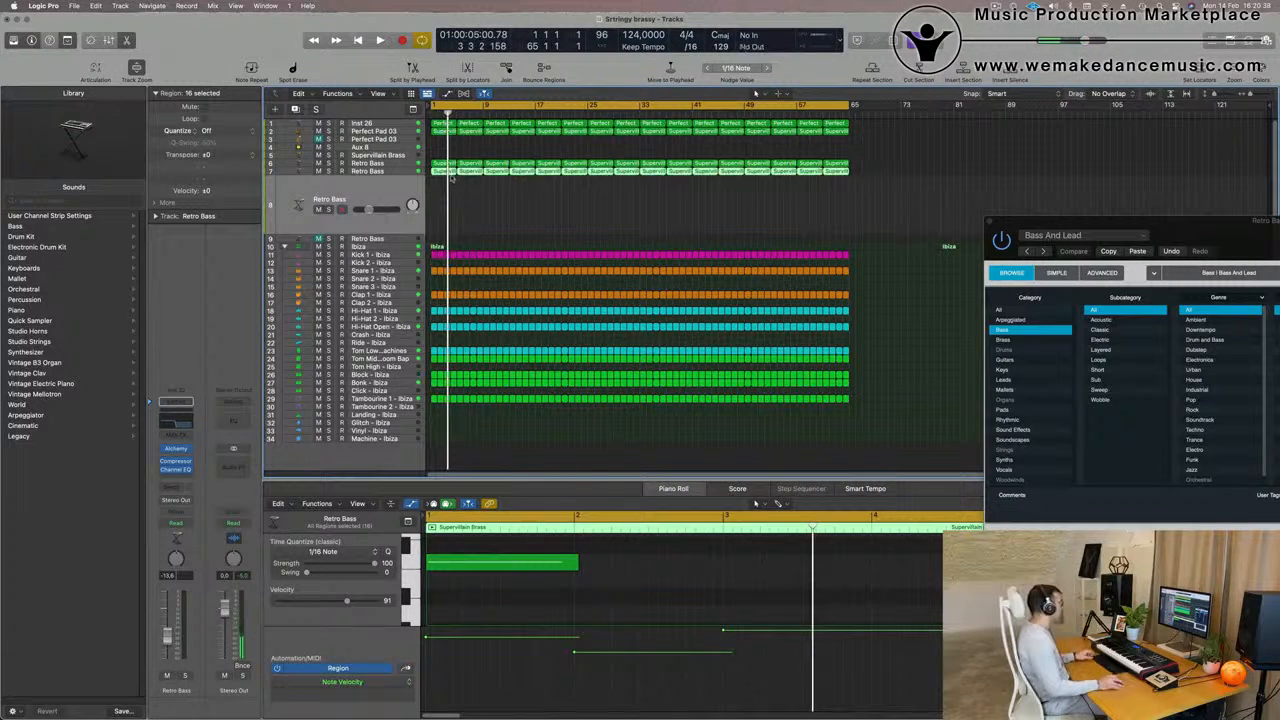
pyautogui.moveTo(444, 187); pyautogui.dragTo(463, 218)
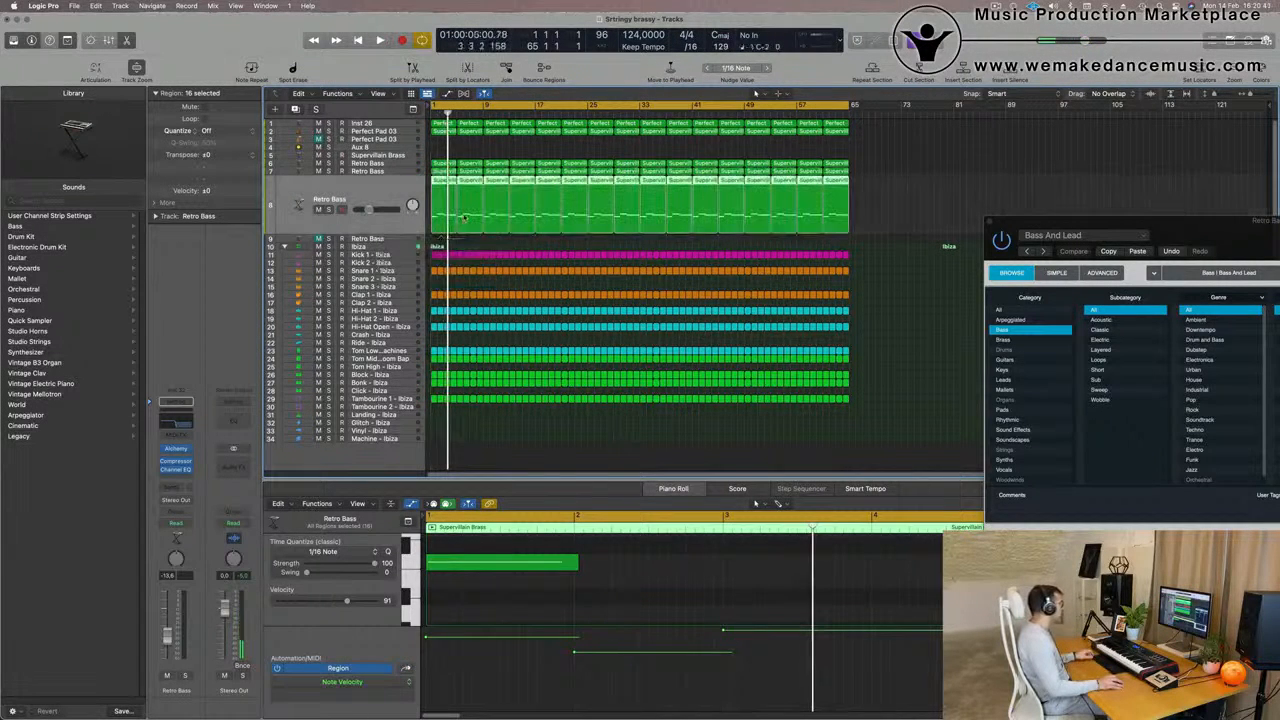
pyautogui.moveTo(911, 205); pyautogui.dragTo(464, 217)
pyautogui.press('Delete')
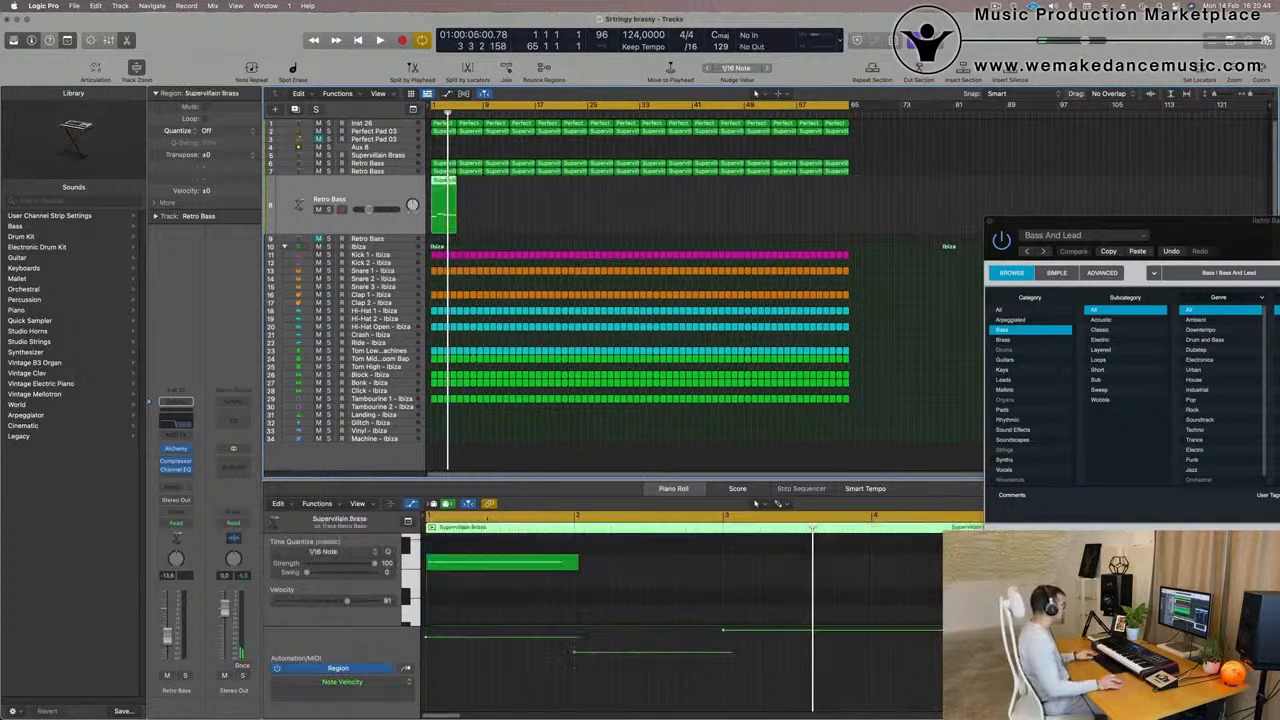
# Enlarge the Piano Roll, delete the region's second and third notes, and play back the remaining first note
pyautogui.scroll(-2, 580, 612)
pyautogui.scroll(-5, 580, 612)
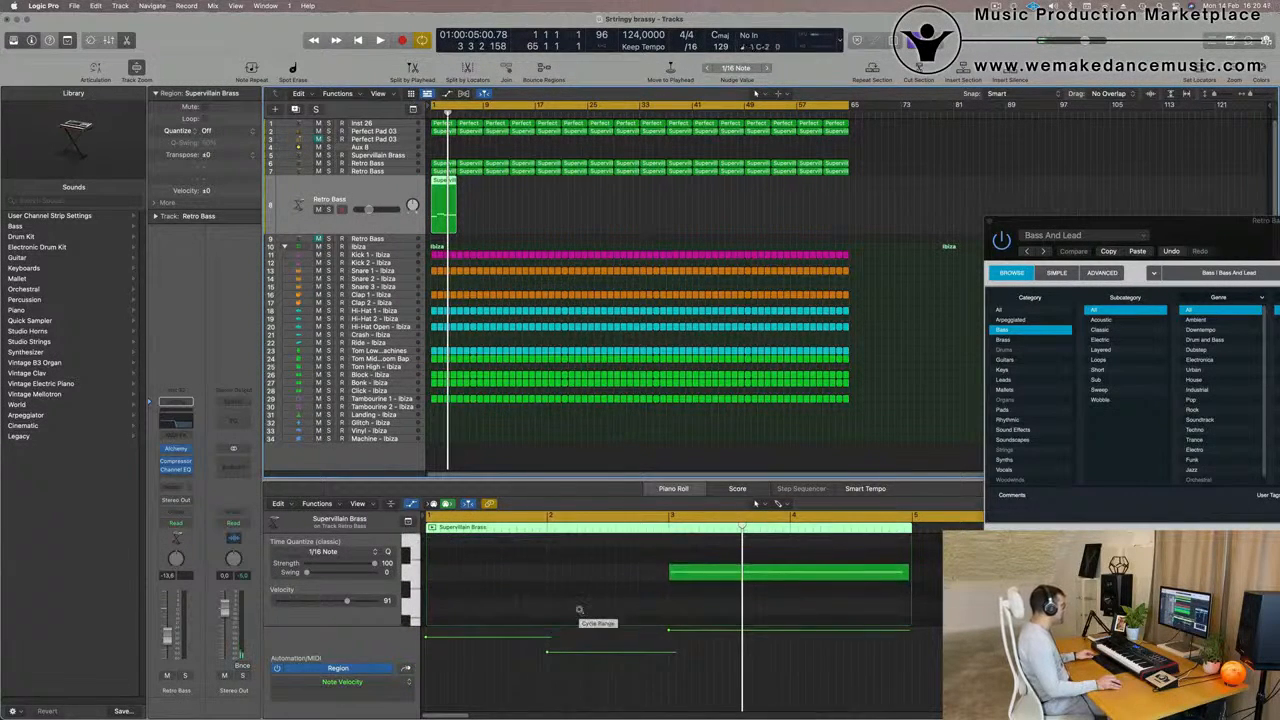
pyautogui.scroll(-3, 580, 612)
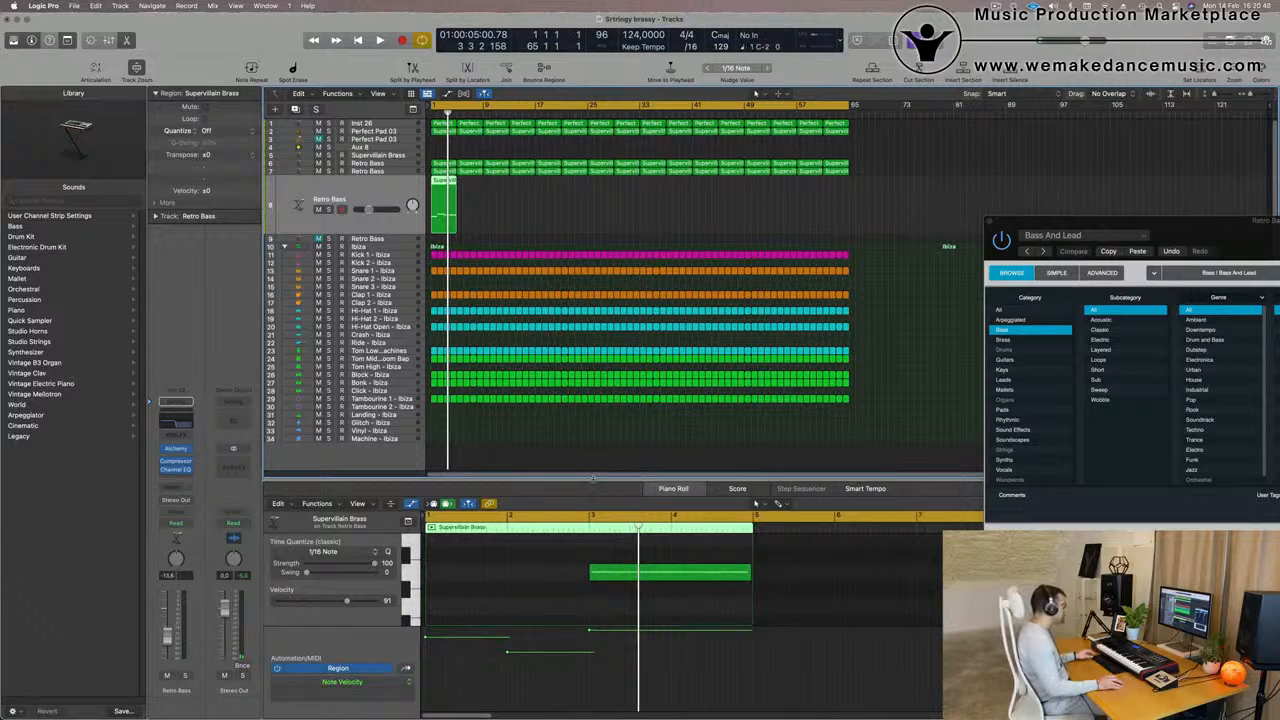
pyautogui.moveTo(593, 480); pyautogui.dragTo(593, 386)
pyautogui.scroll(3, 549, 516)
pyautogui.click(565, 539)
pyautogui.moveTo(565, 539); pyautogui.dragTo(600, 468)
pyautogui.press('Delete')
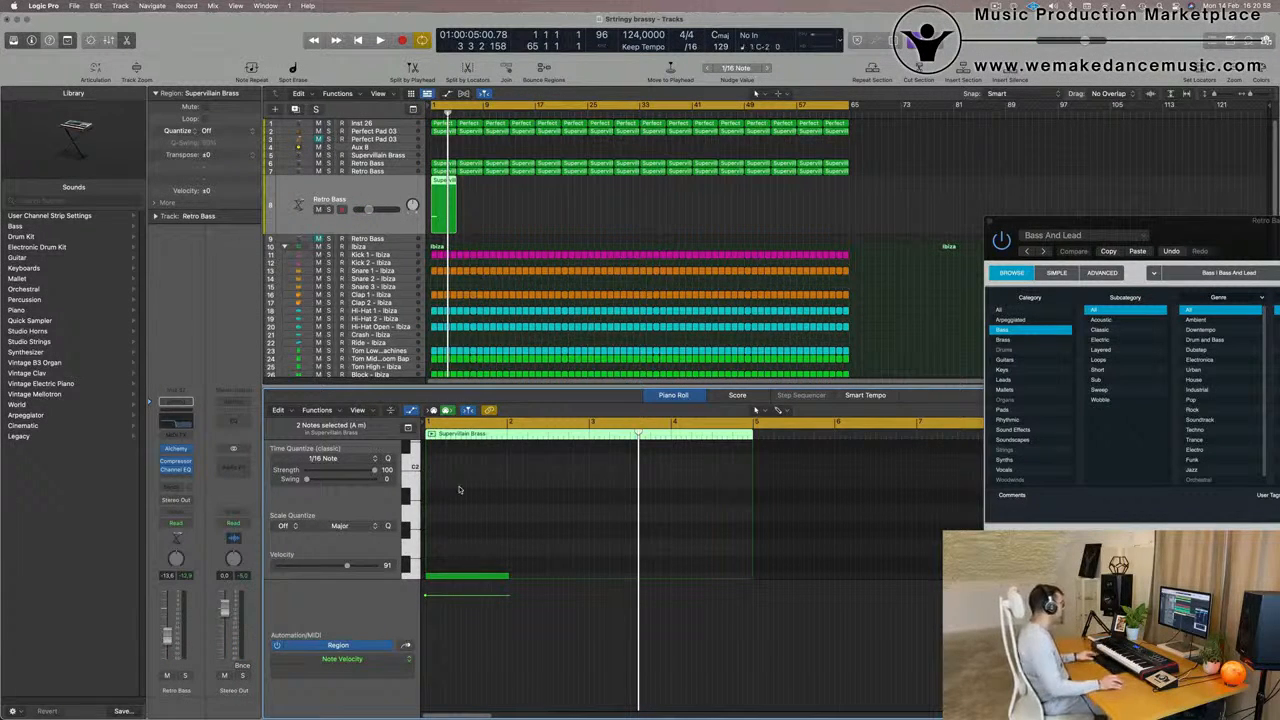
pyautogui.scroll(-2, 460, 489)
pyautogui.click(463, 550)
pyautogui.press('space')
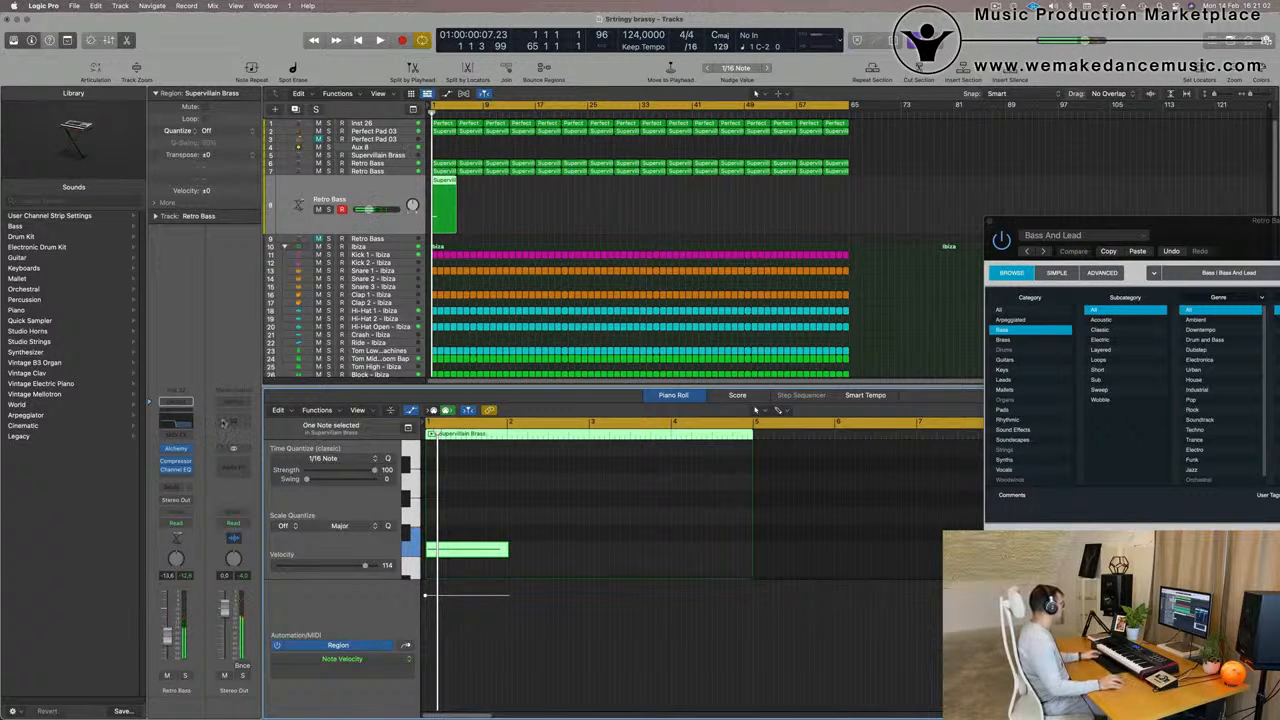
# In Alchemy on the row 8 Retro Bass, try 1963 Semi-Acoustic Thumb, clear the preset search and load the Brass preset 80s Fantasy
pyautogui.click(175, 452)
pyautogui.moveTo(731, 156); pyautogui.dragTo(845, 124)
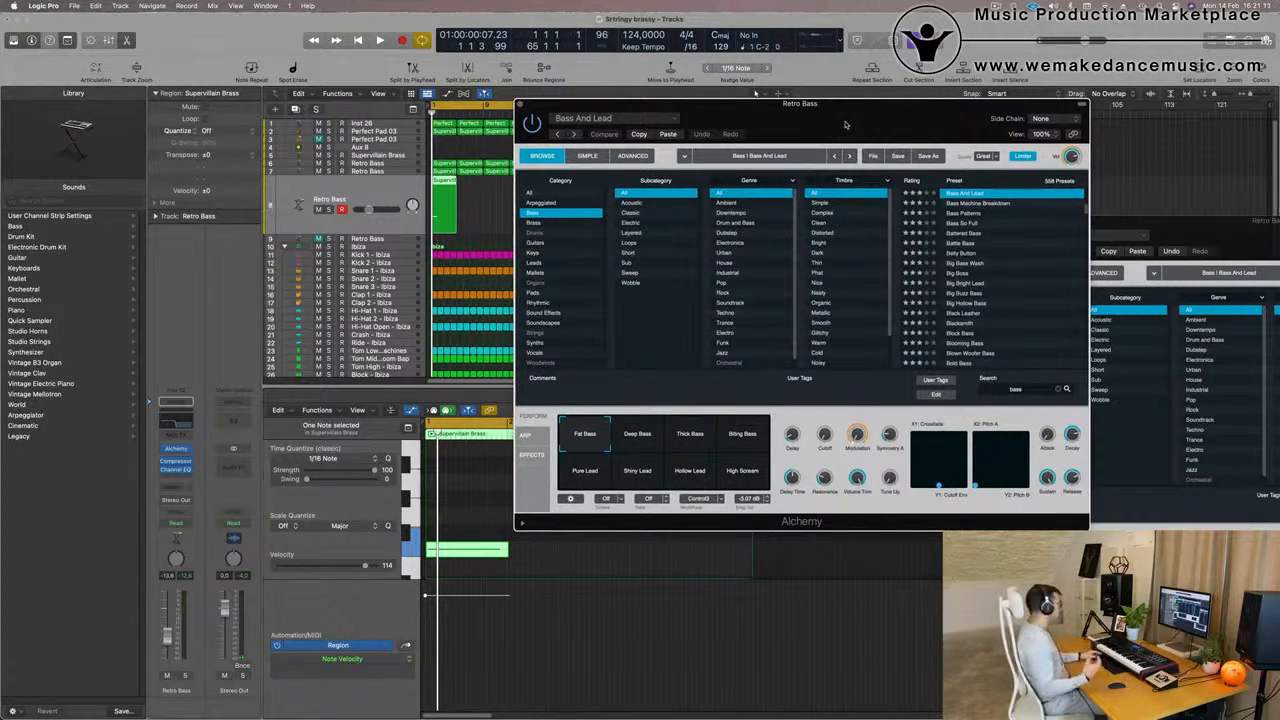
pyautogui.moveTo(845, 124); pyautogui.dragTo(937, 94)
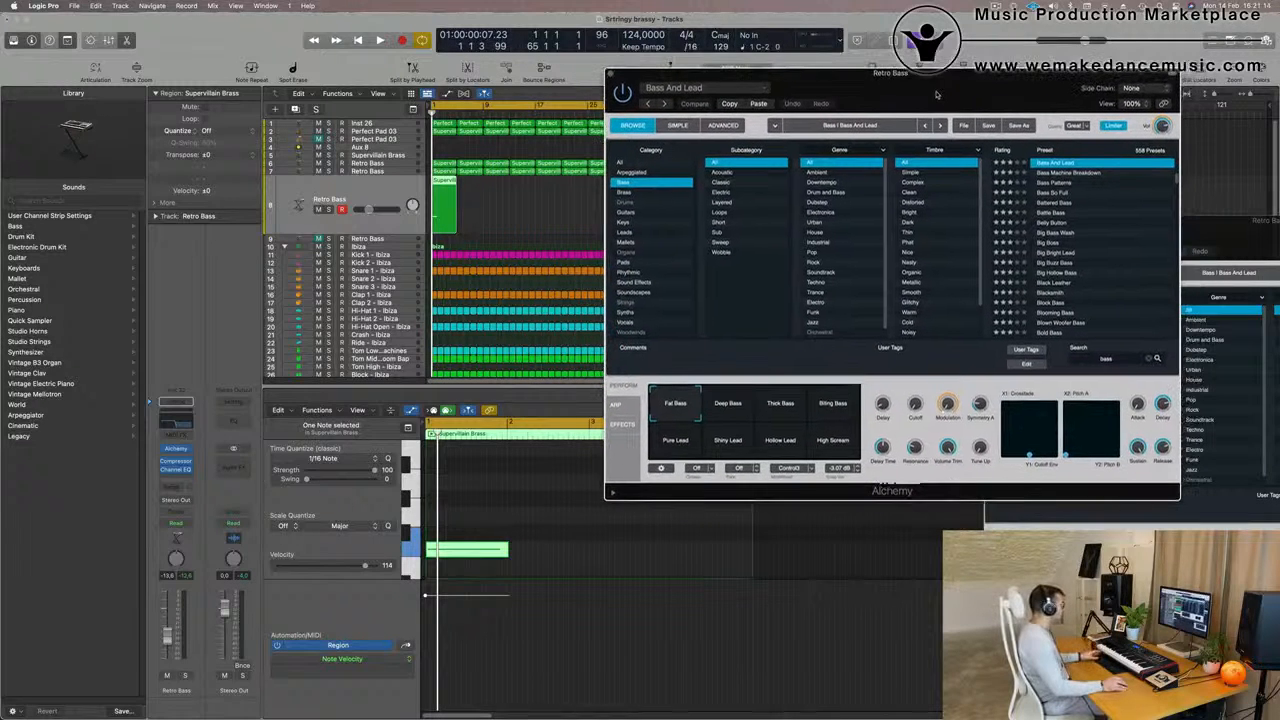
pyautogui.scroll(5, 1104, 297)
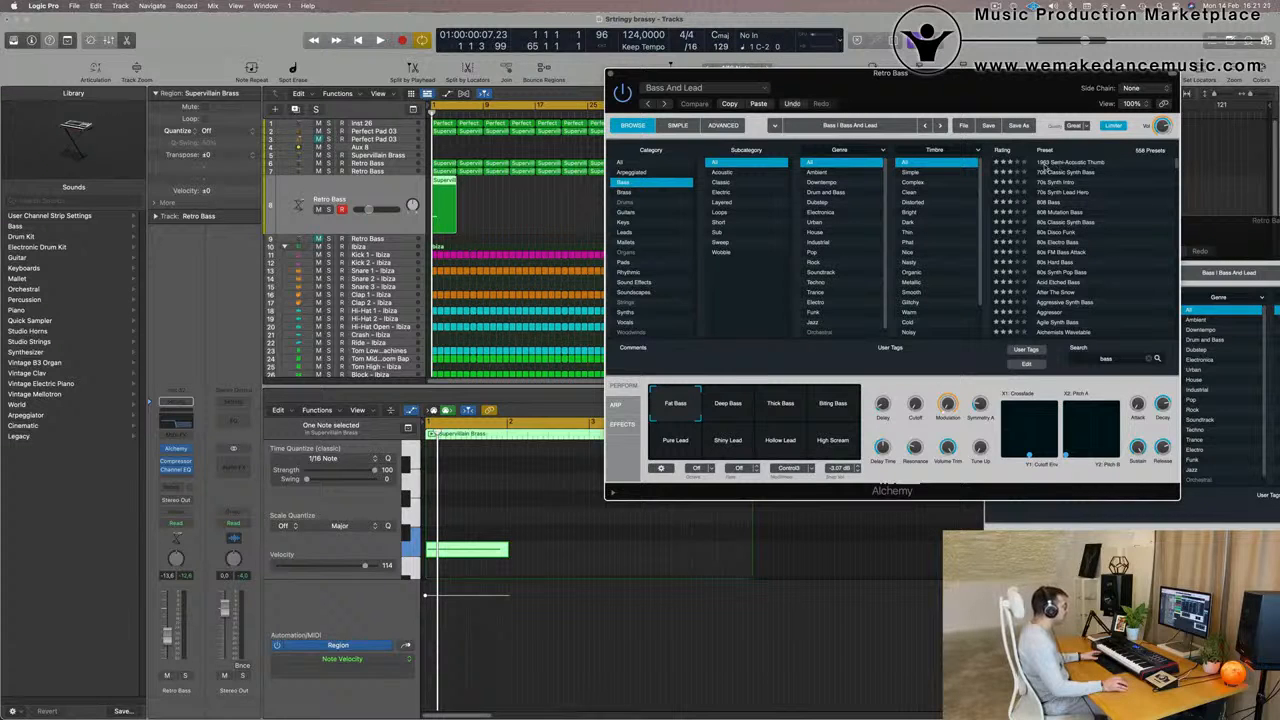
pyautogui.click(1046, 164)
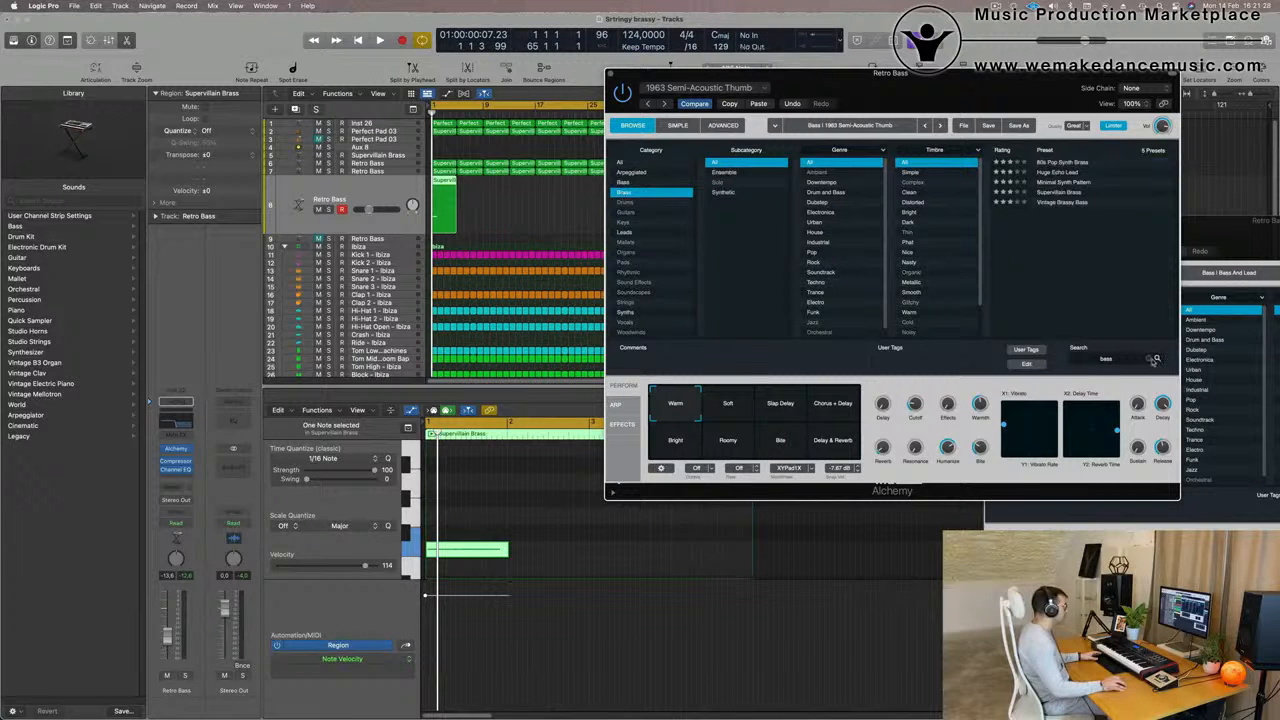
pyautogui.click(1051, 164)
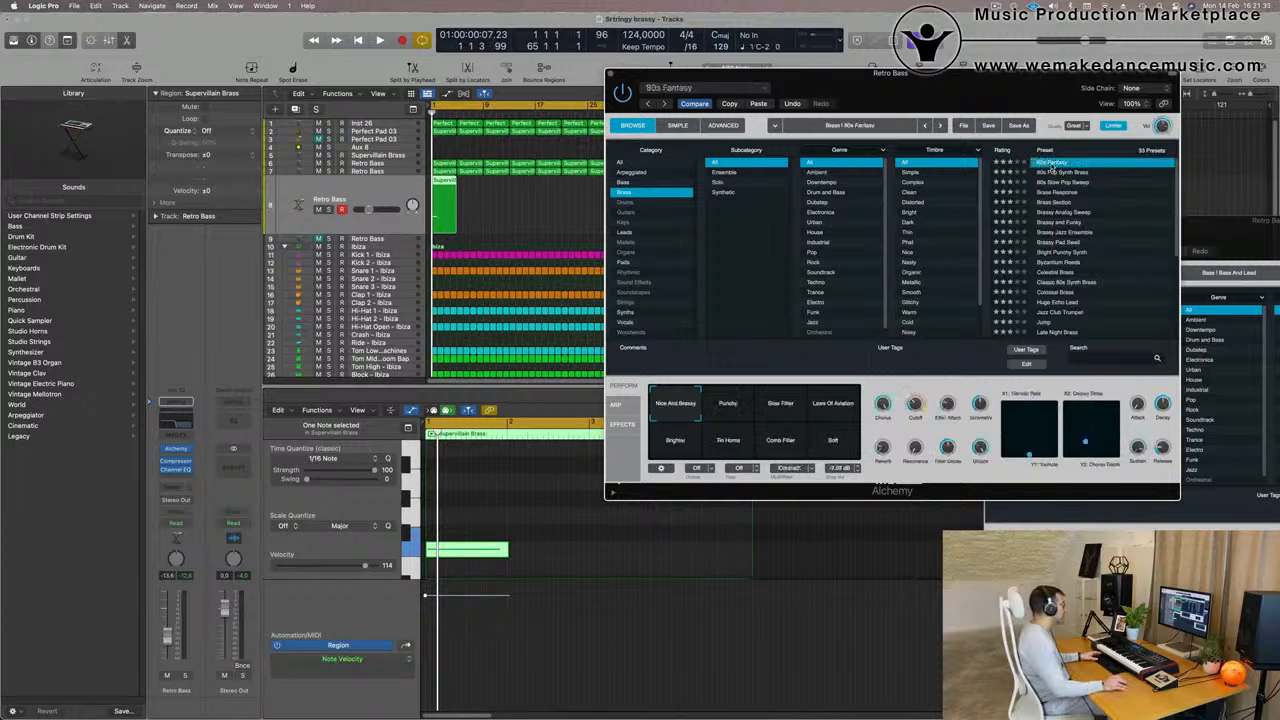
# Play the 80s Fantasy layer, raise its volume to about -3 dB, increase the Alchemy Cutoff and solo the track
pyautogui.moveTo(502, 541); pyautogui.dragTo(502, 514)
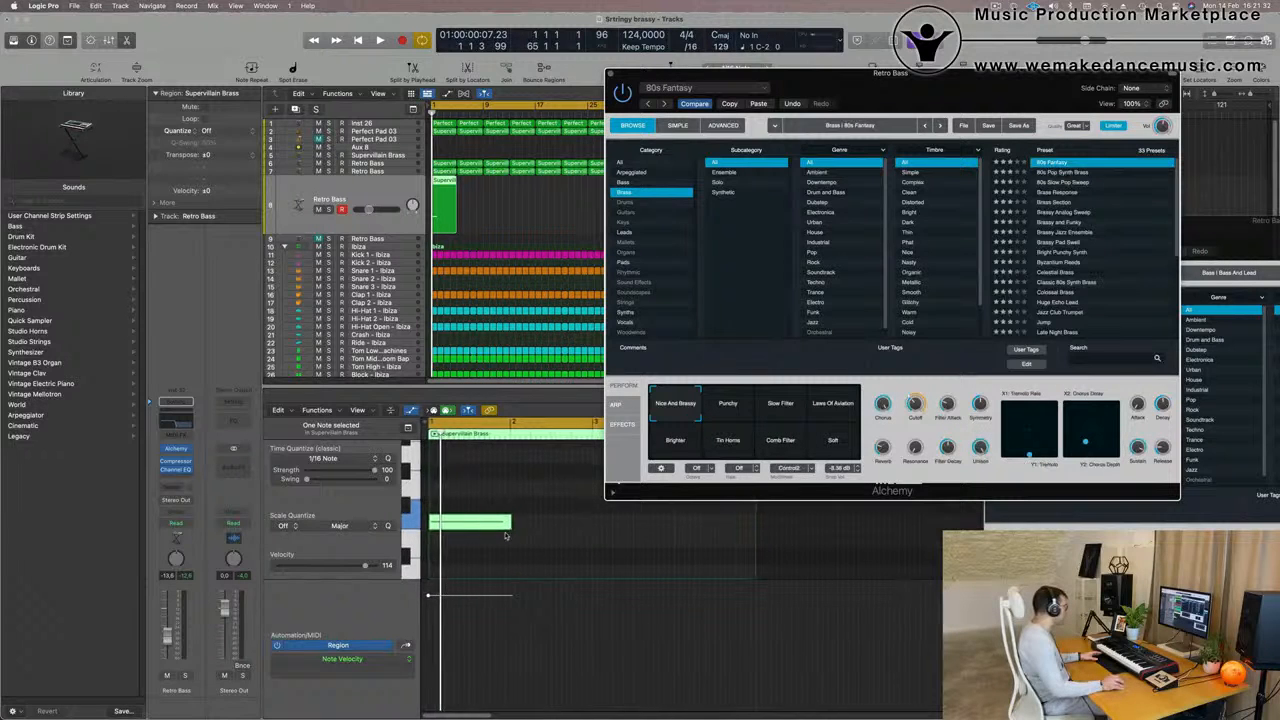
pyautogui.press('space')
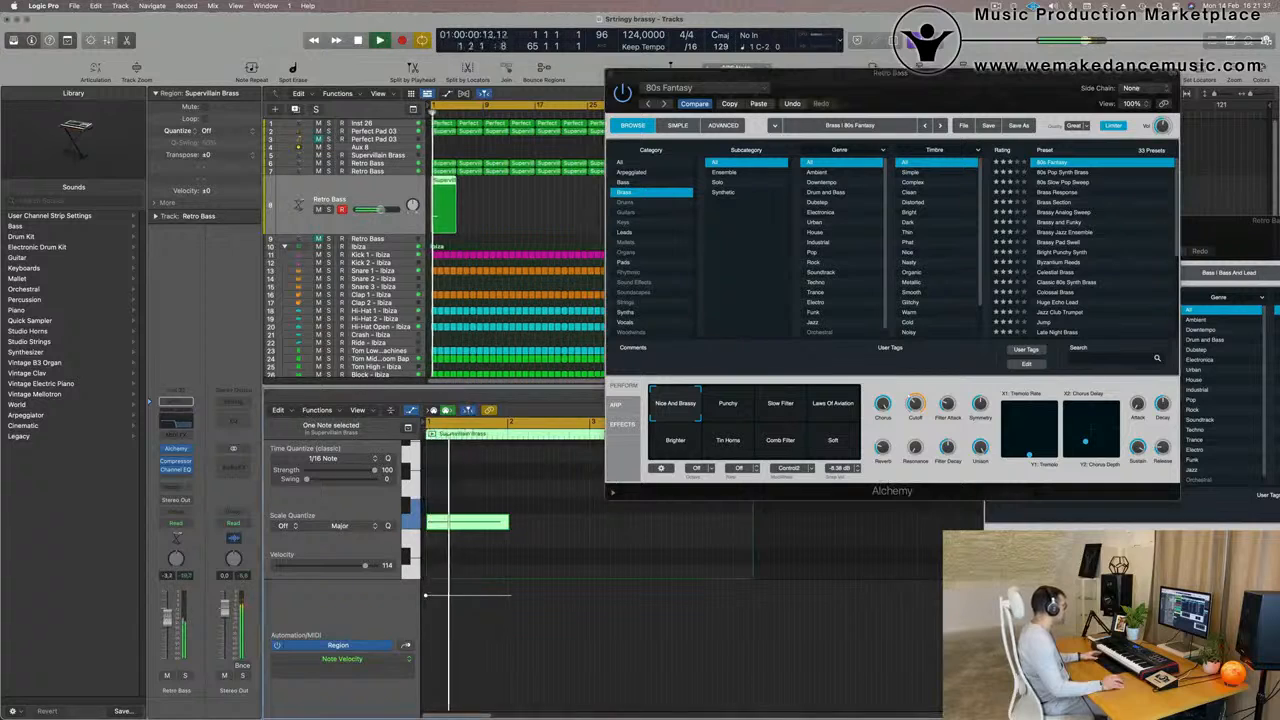
pyautogui.moveTo(911, 399); pyautogui.dragTo(911, 366)
pyautogui.click(185, 676)
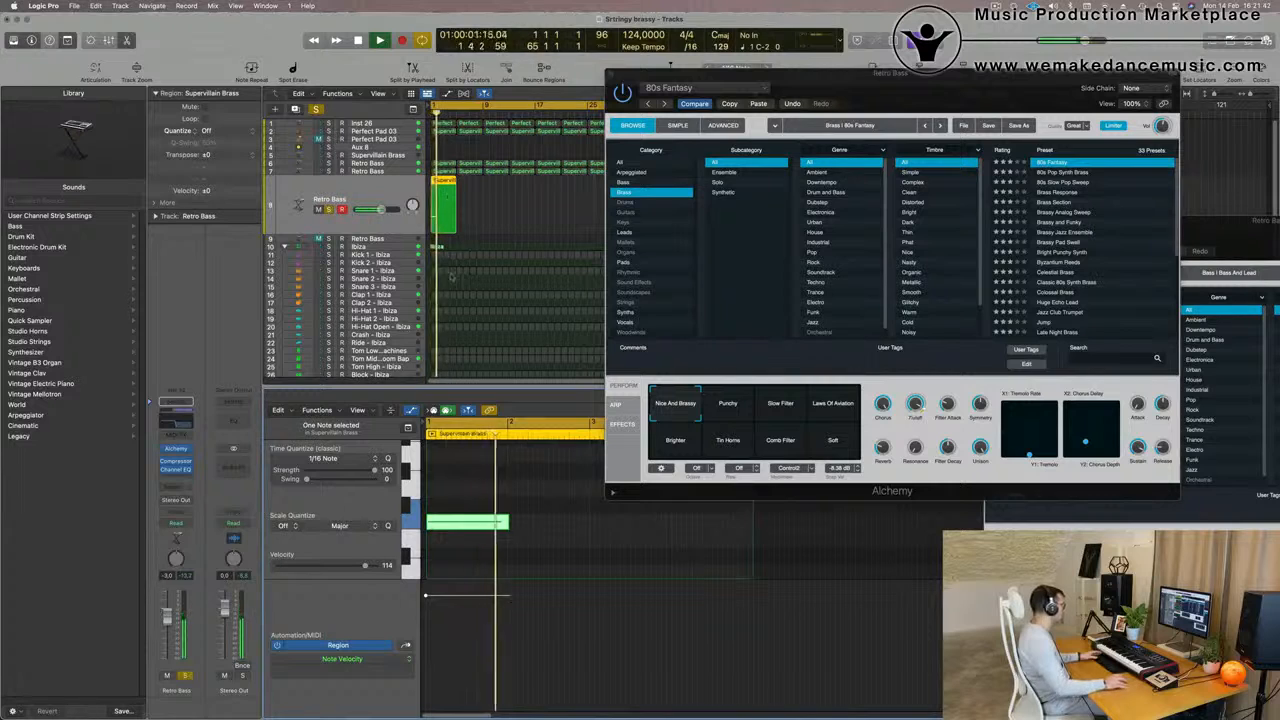
# Clear the solo on the row 8 layer and audition the original Retro Bass on row 7 in solo
pyautogui.click(352, 171)
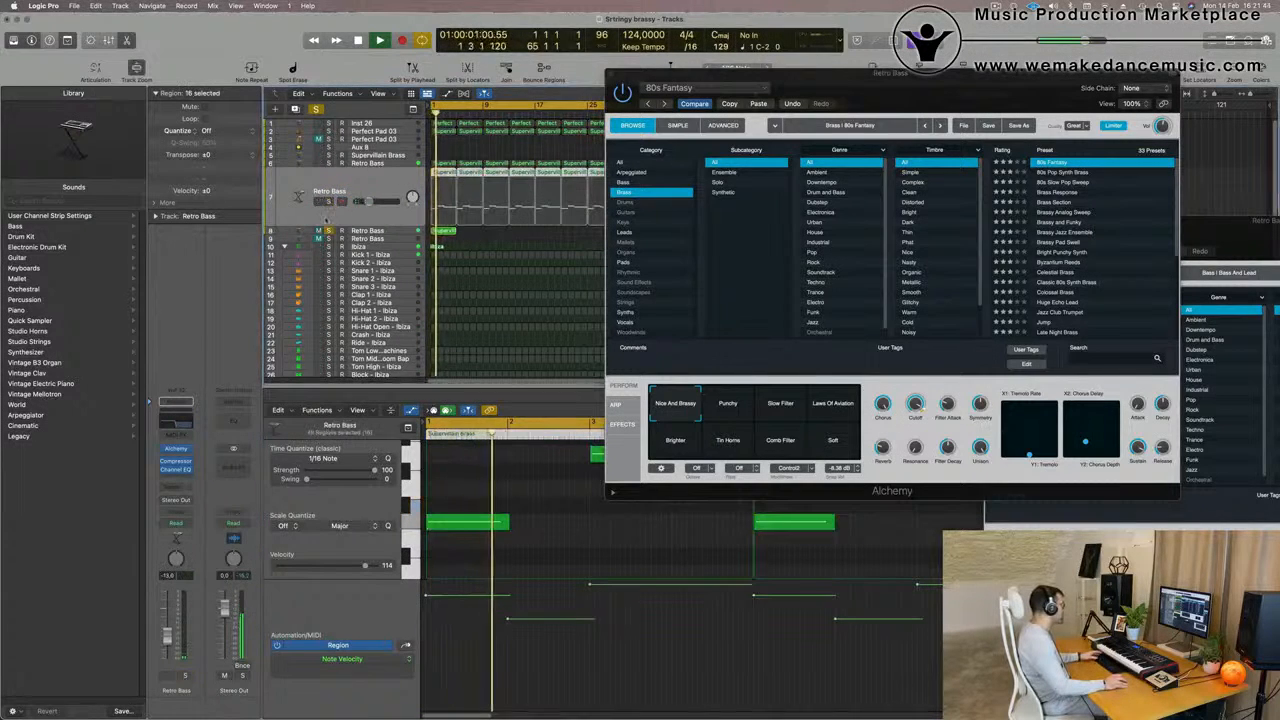
pyautogui.click(329, 231)
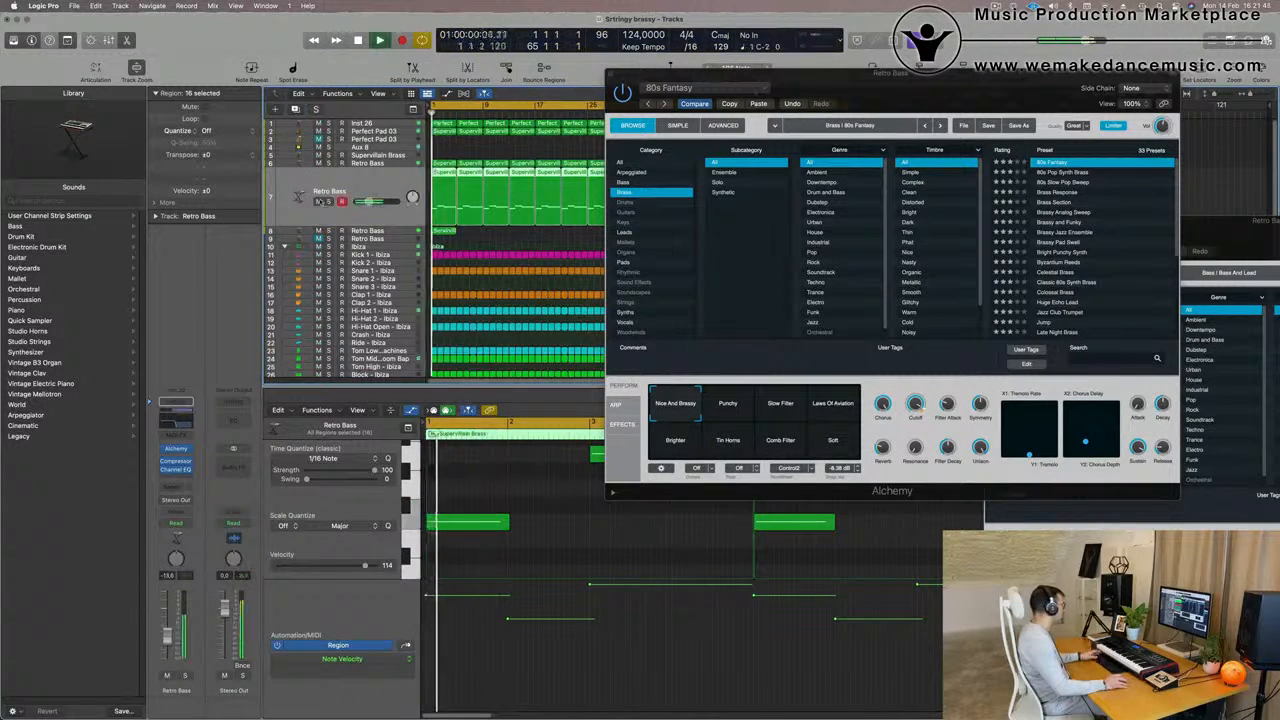
pyautogui.click(328, 201)
pyautogui.click(328, 201)
pyautogui.press('space')
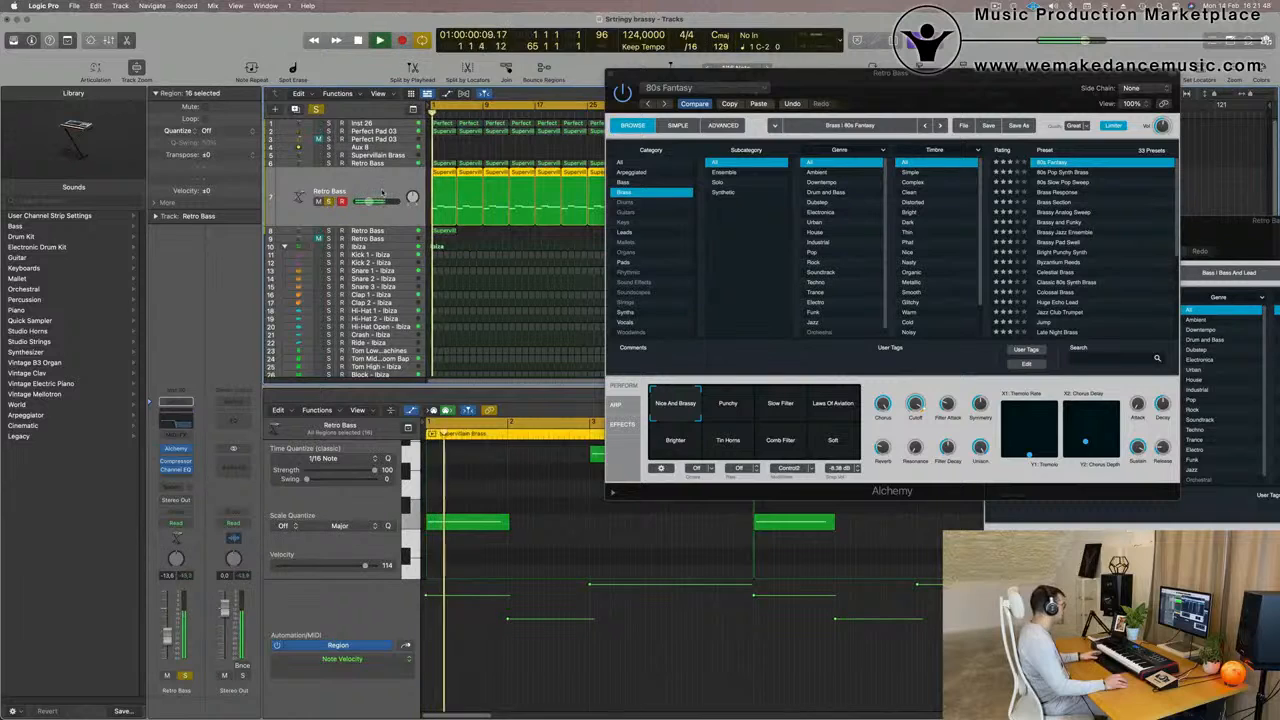
# Close the original Retro Bass's Bass And Lead Alchemy window and reposition the 80s Fantasy plug-in window
pyautogui.click(177, 453)
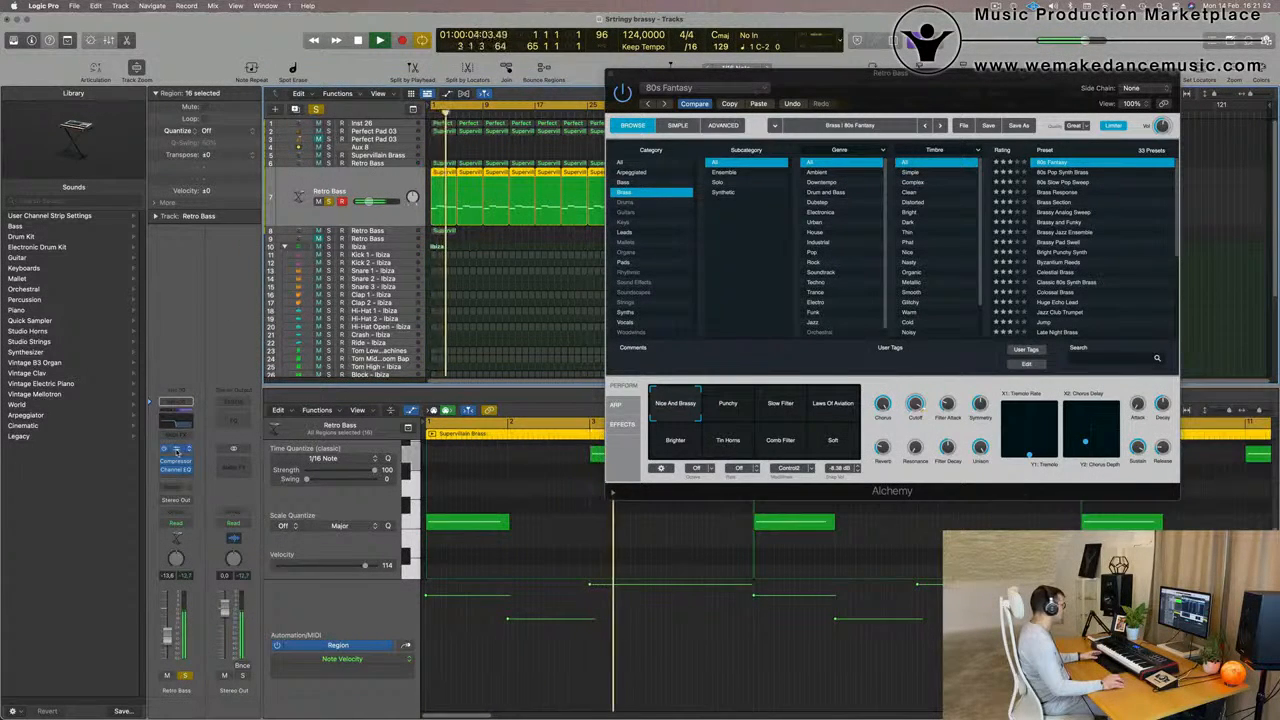
pyautogui.click(177, 453)
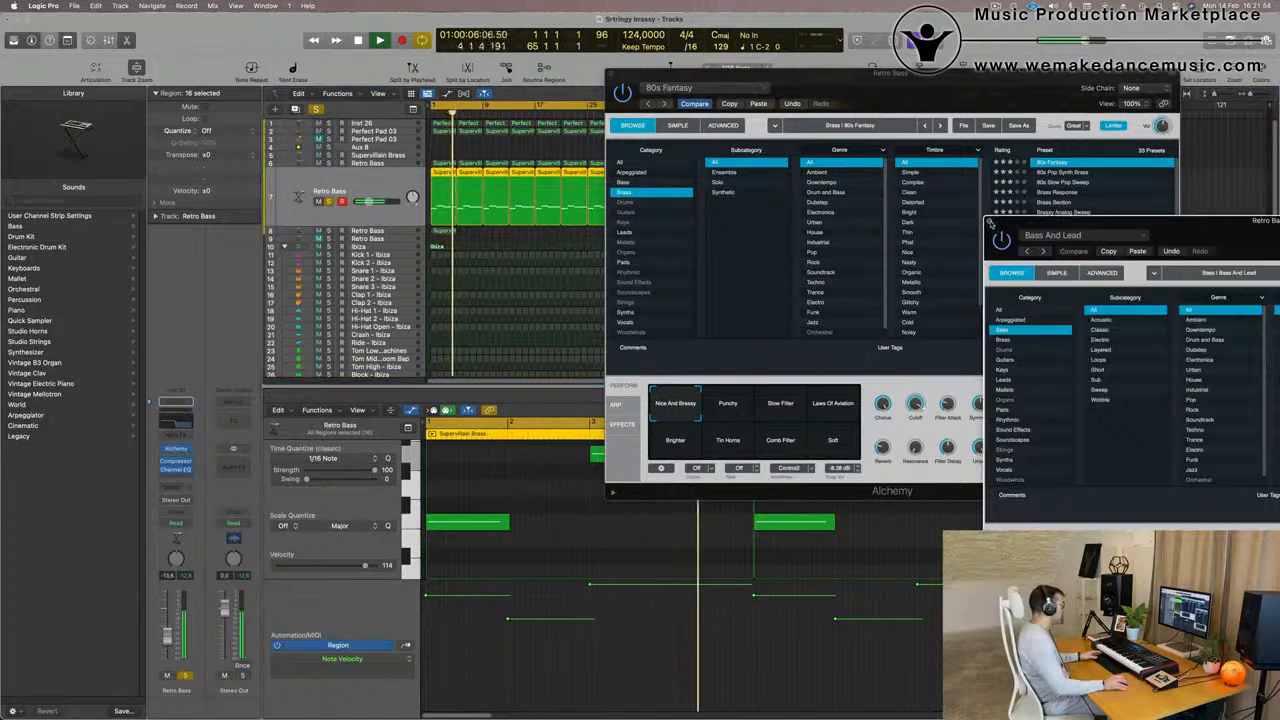
pyautogui.click(990, 222)
pyautogui.moveTo(933, 80); pyautogui.dragTo(934, 124)
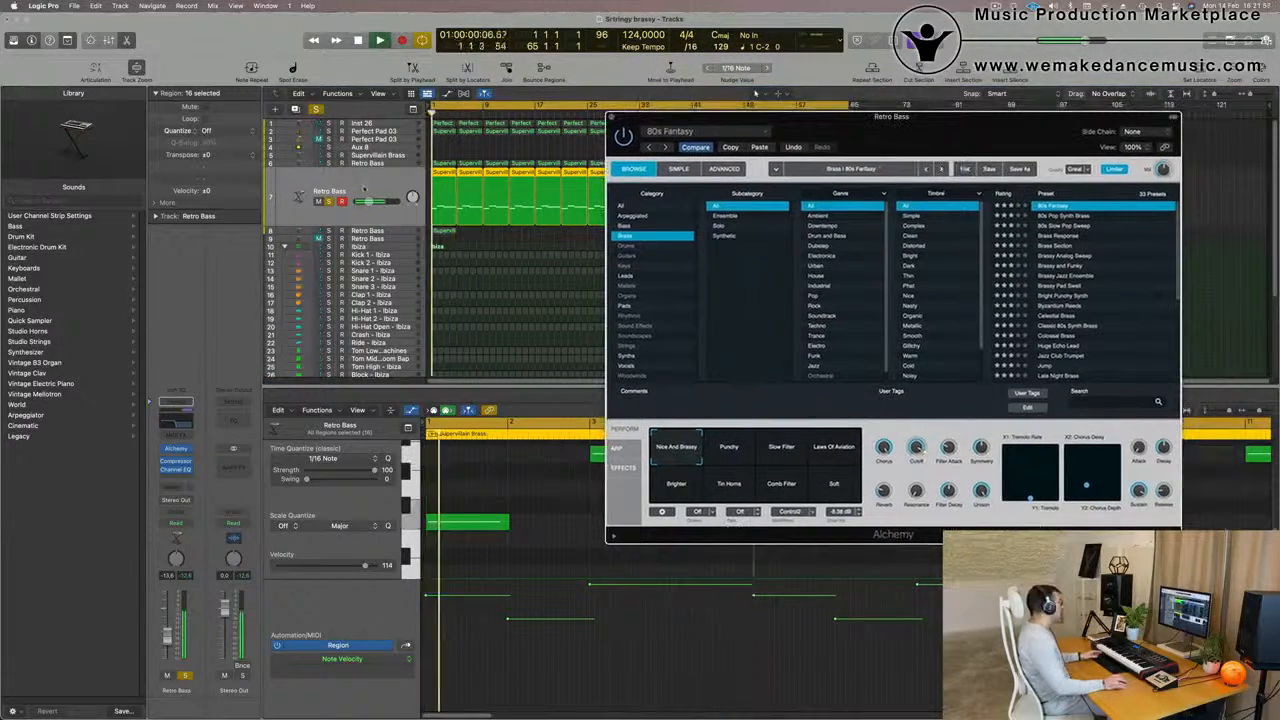
# Clear the solos, audition the row 8 Retro Bass alone and in the mix, and set its volume to about -4.9 dB
pyautogui.press('space')
pyautogui.click(317, 110)
pyautogui.press('space')
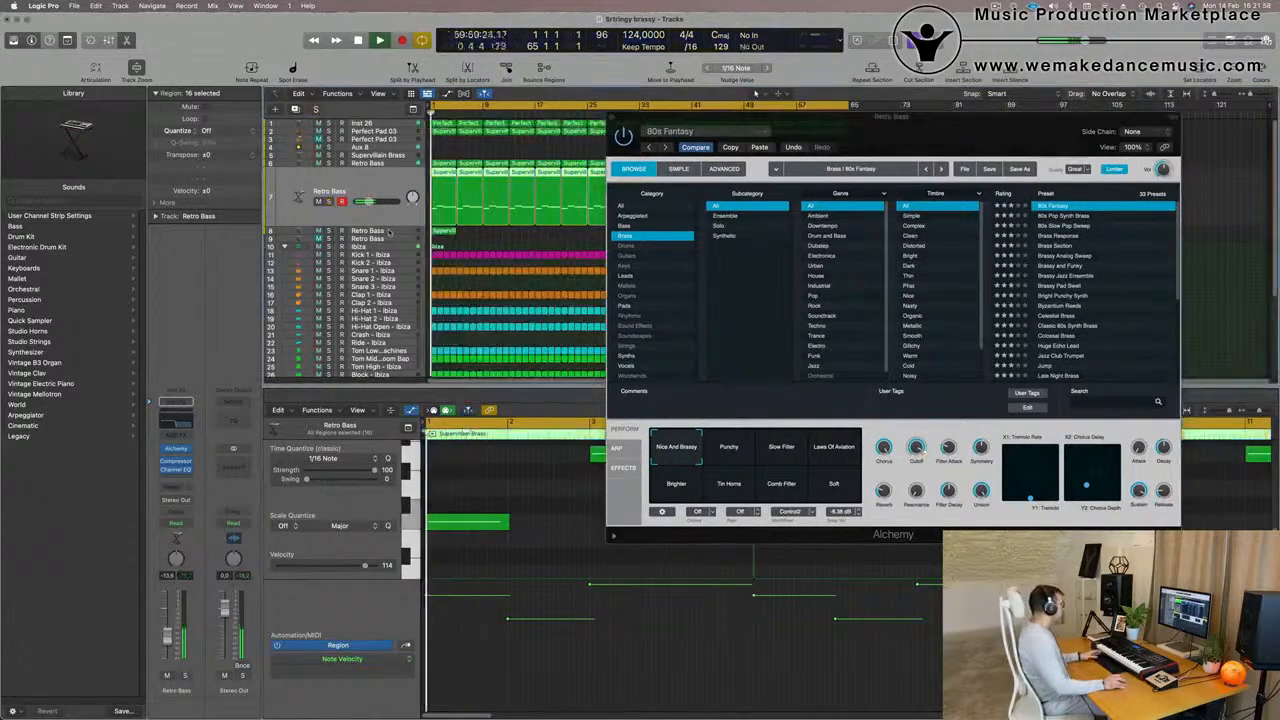
pyautogui.press('Down')
pyautogui.press('s')
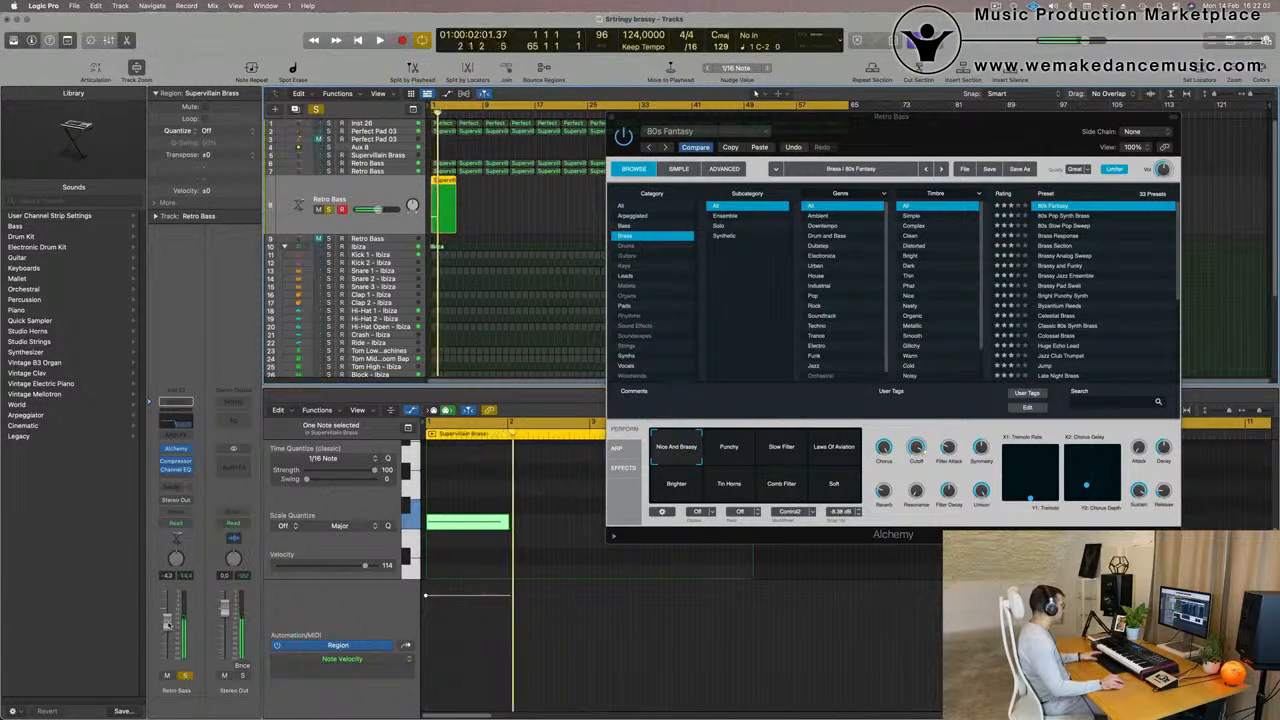
pyautogui.press('s')
pyautogui.press('space')
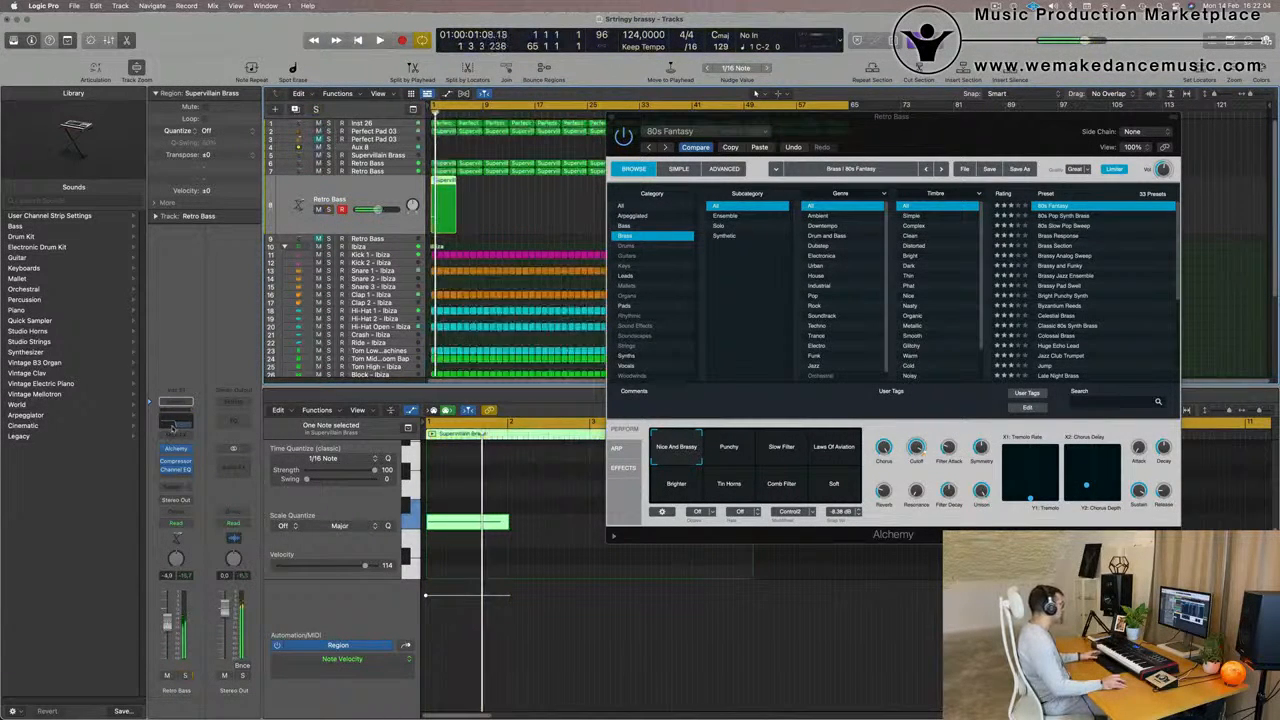
# Open the row 8 Retro Bass Channel EQ, check its frequency curve during playback and close it
pyautogui.click(172, 426)
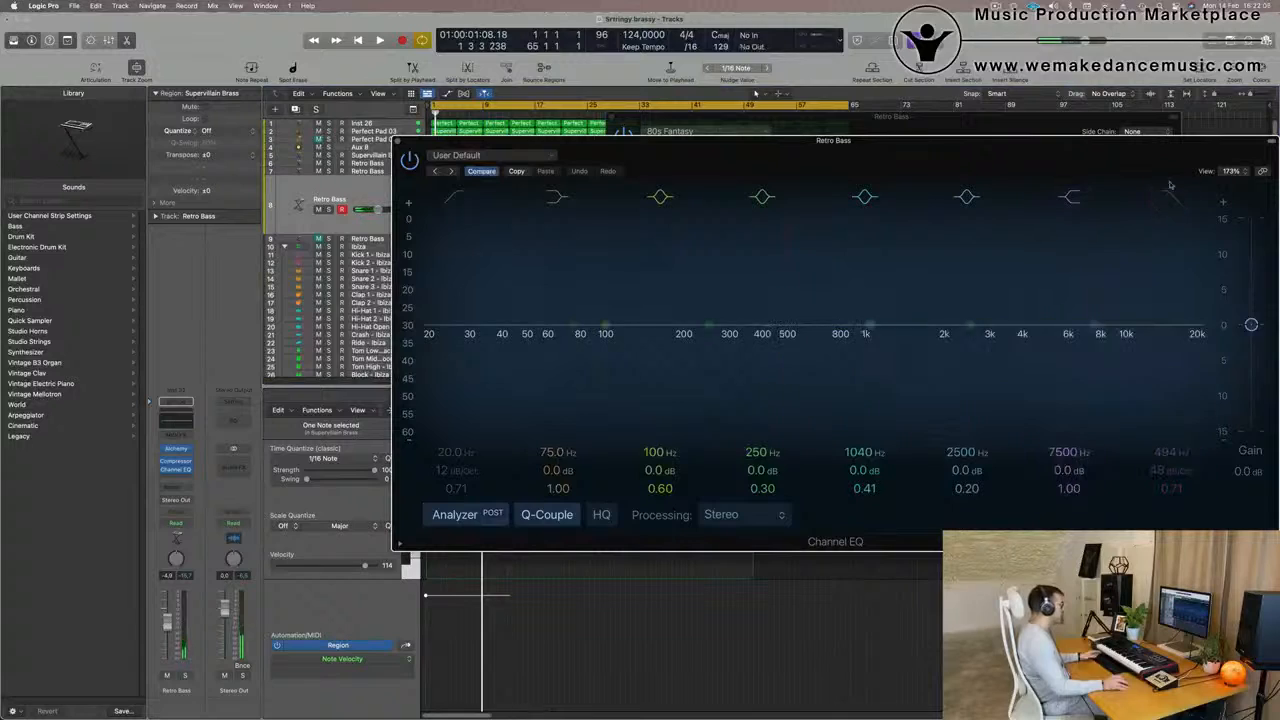
pyautogui.moveTo(1154, 168); pyautogui.dragTo(1038, 279)
pyautogui.press('space')
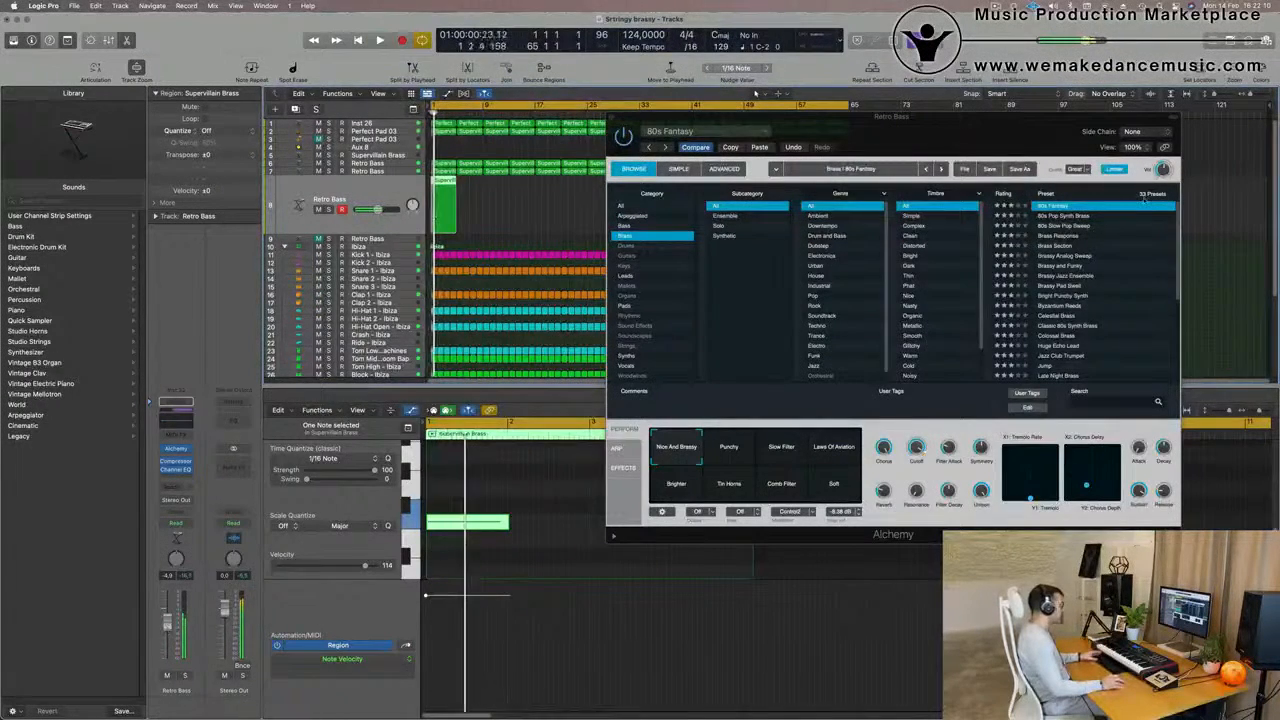
pyautogui.press('space')
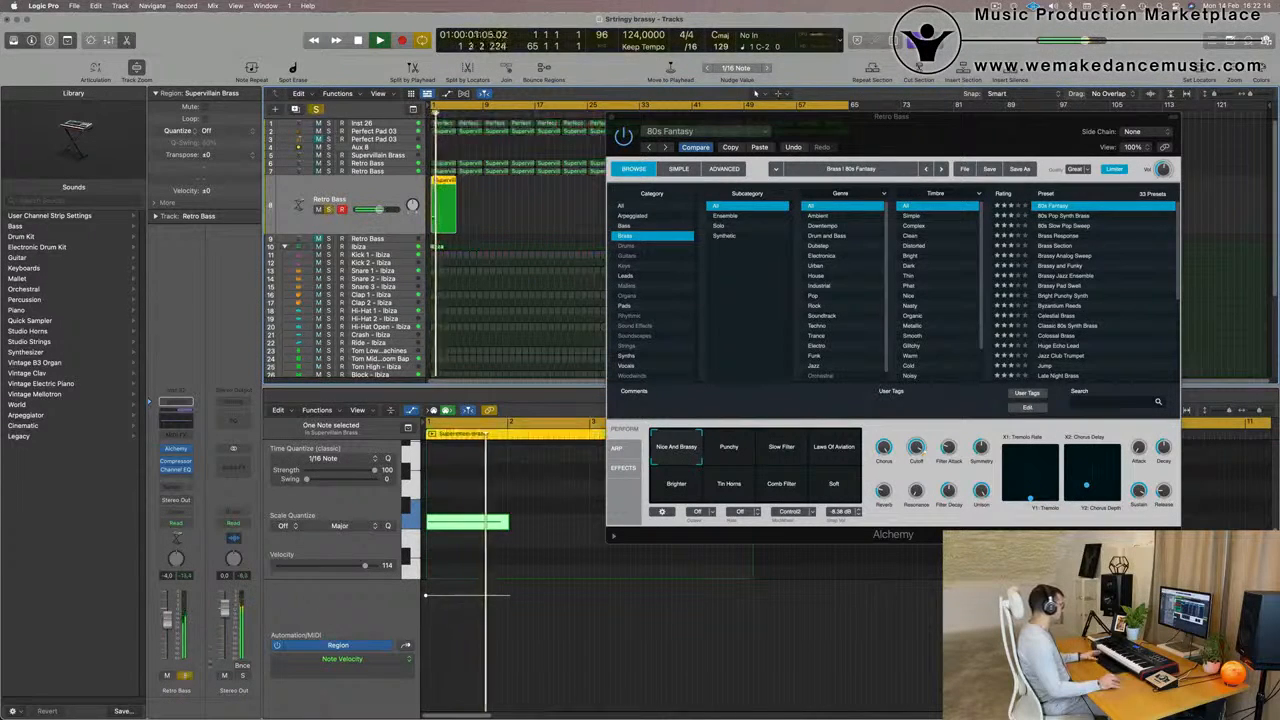
# Load the 80s Pop Synth Brass preset on the row 8 layer and audition it with volume at about -1.3 dB
pyautogui.click(1066, 216)
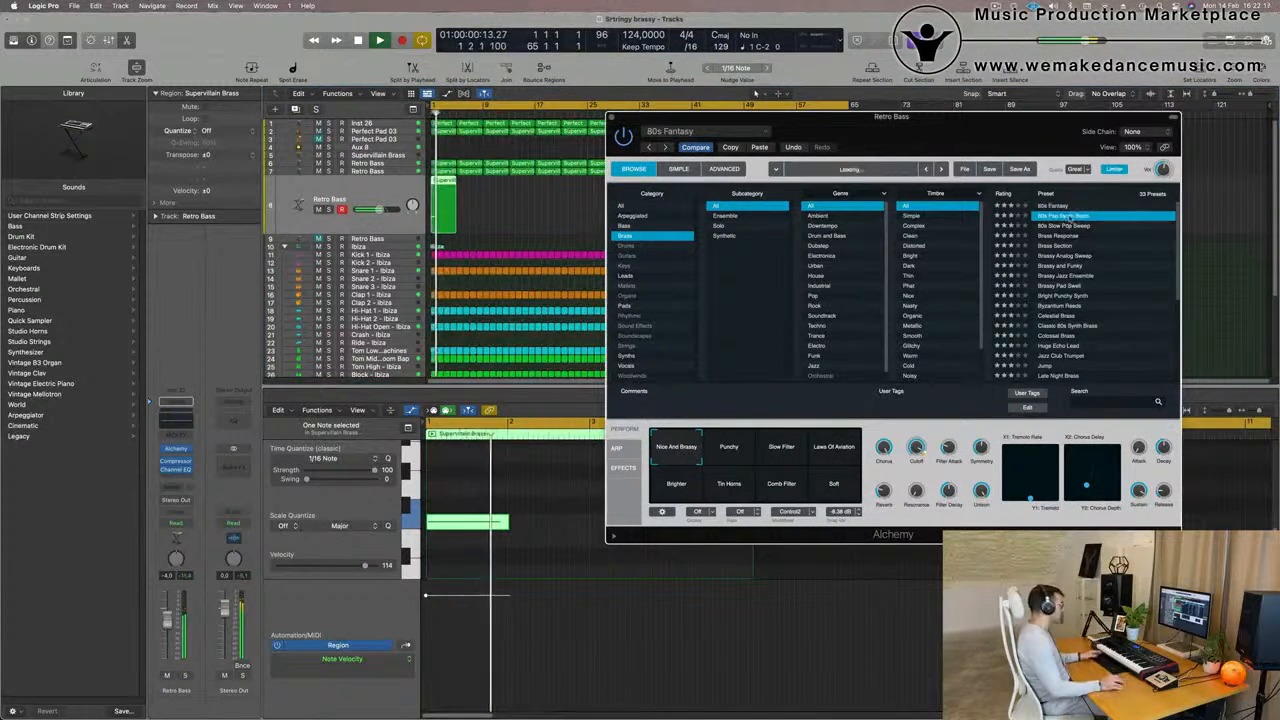
pyautogui.press('space')
pyautogui.moveTo(939, 142); pyautogui.dragTo(858, 154)
pyautogui.press('space')
pyautogui.click(757, 93)
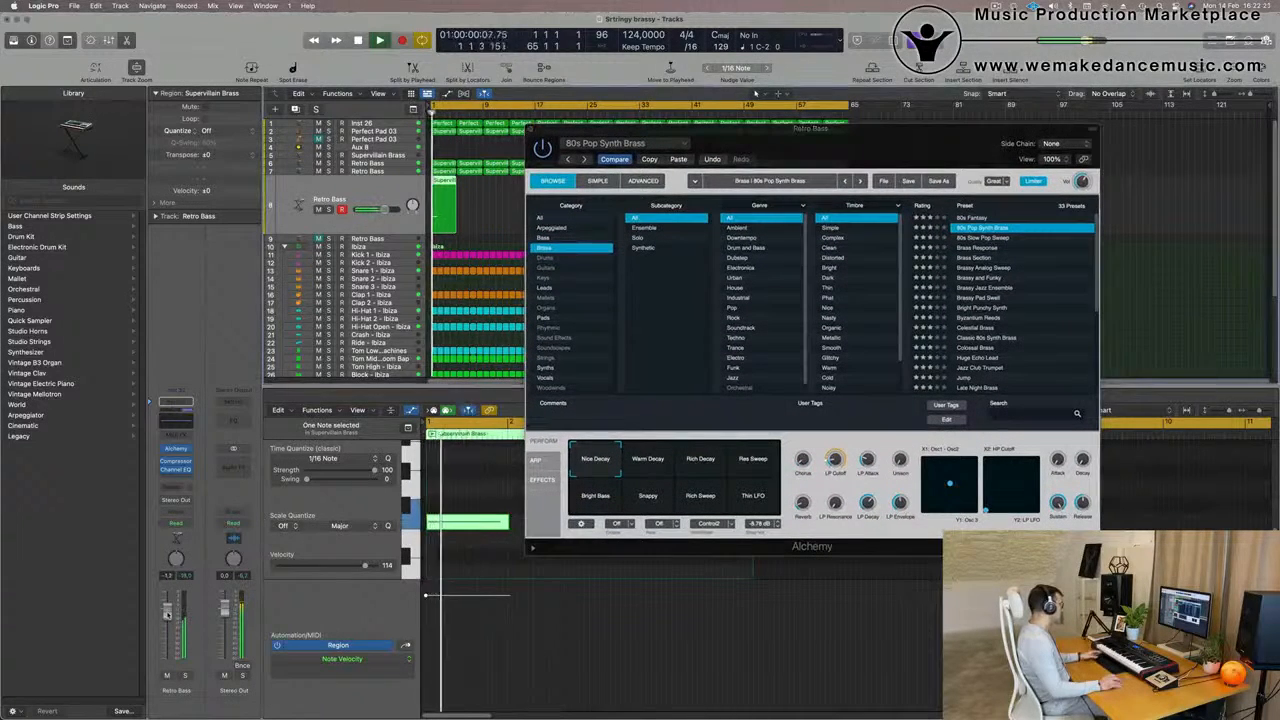
# Load the 80s Slow Pop Sweep preset, lower the volume to about -9.2 dB, and audition the Mellow, Filter Wow and Unison variations
pyautogui.click(977, 239)
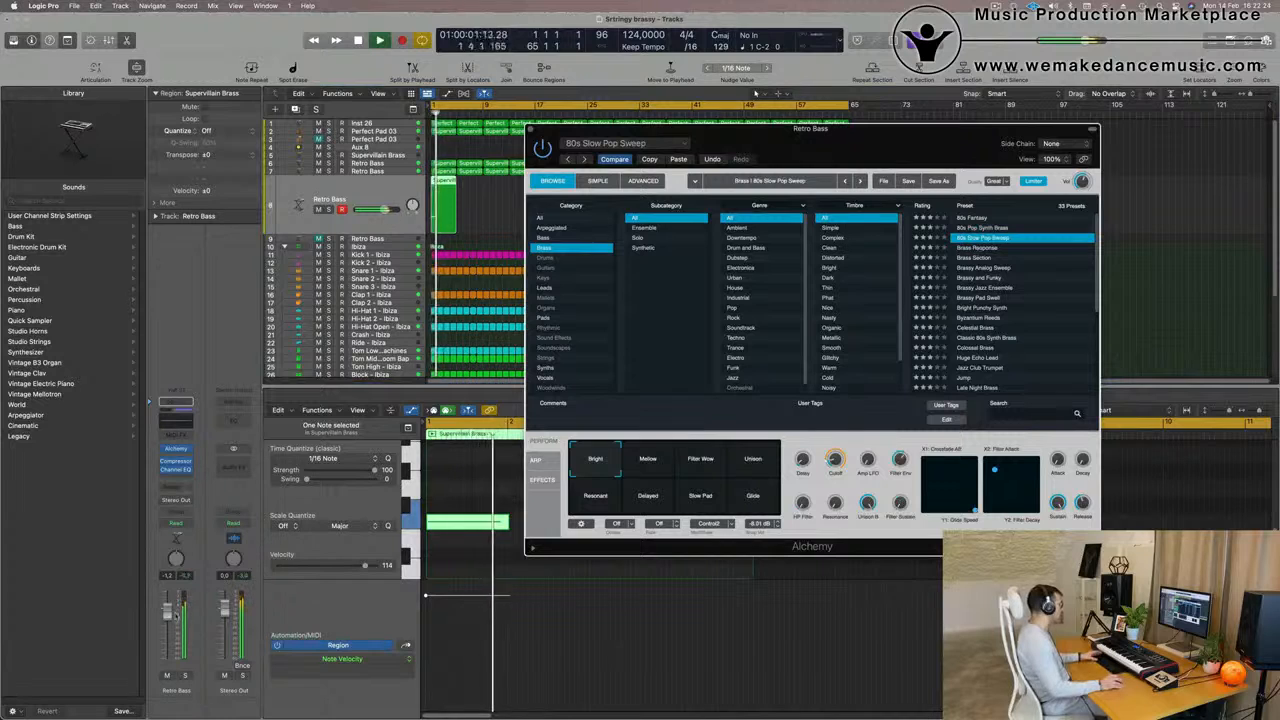
pyautogui.click(757, 93)
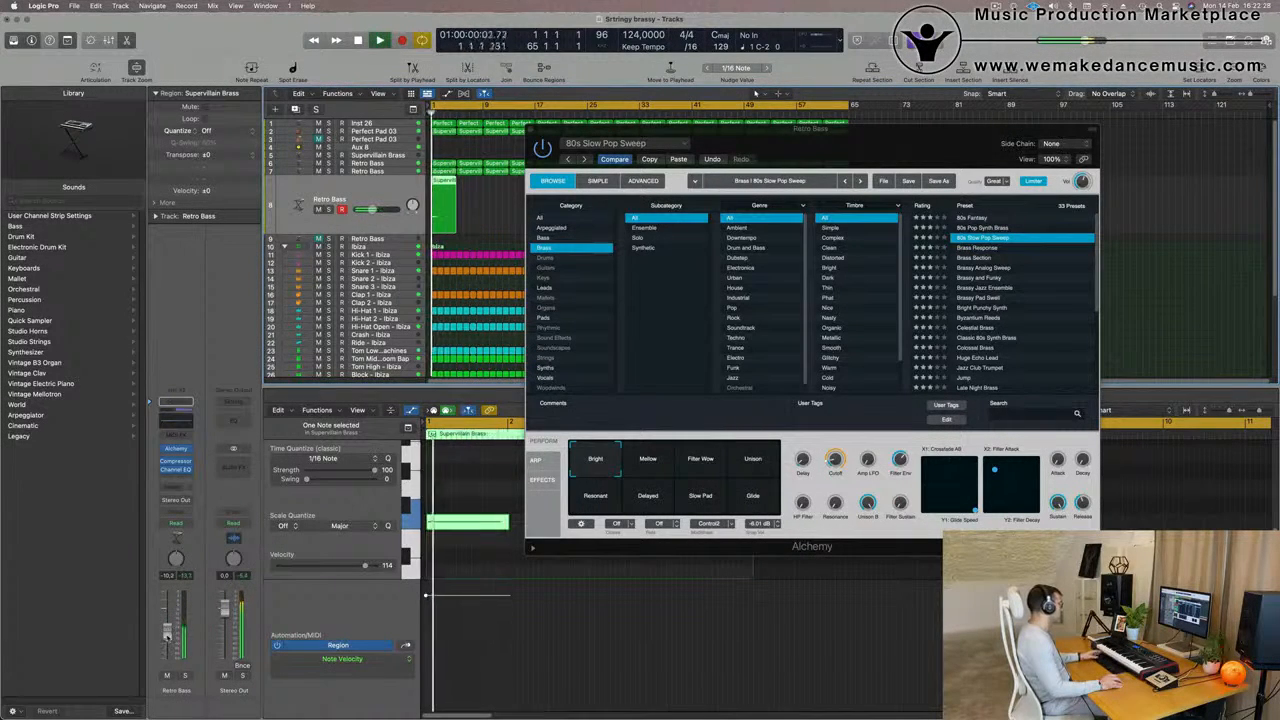
pyautogui.click(650, 468)
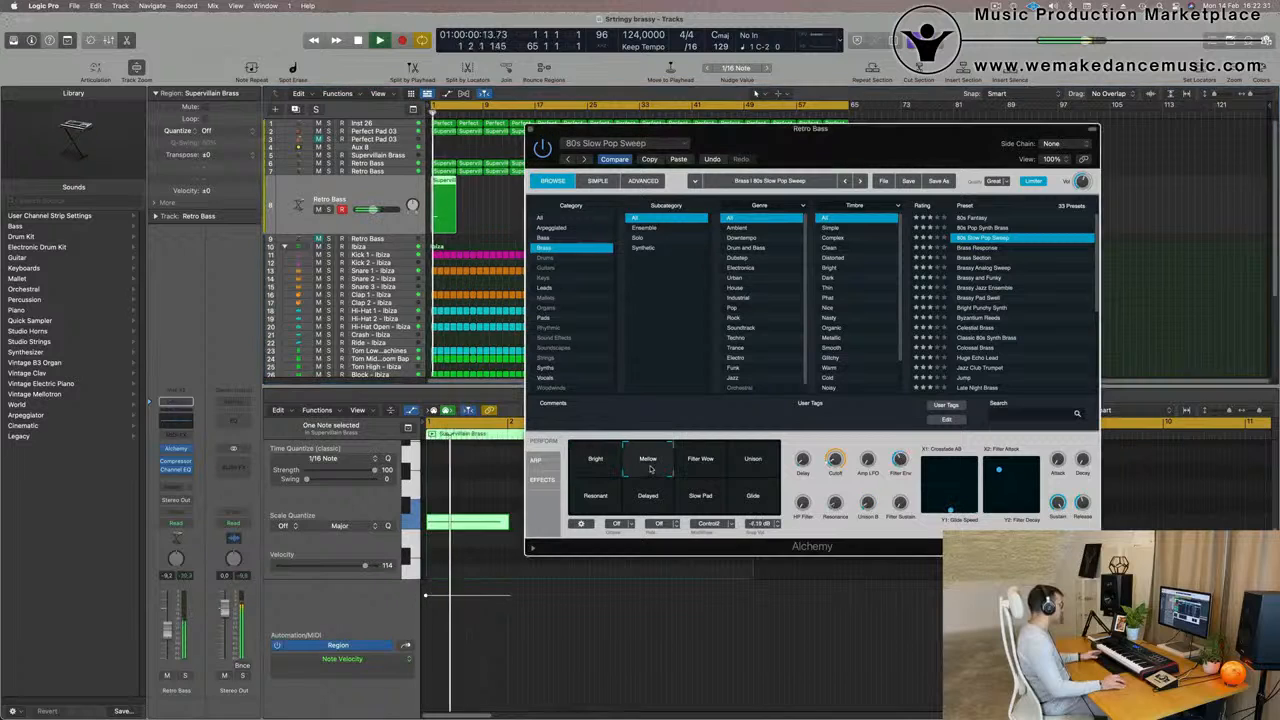
pyautogui.click(700, 463)
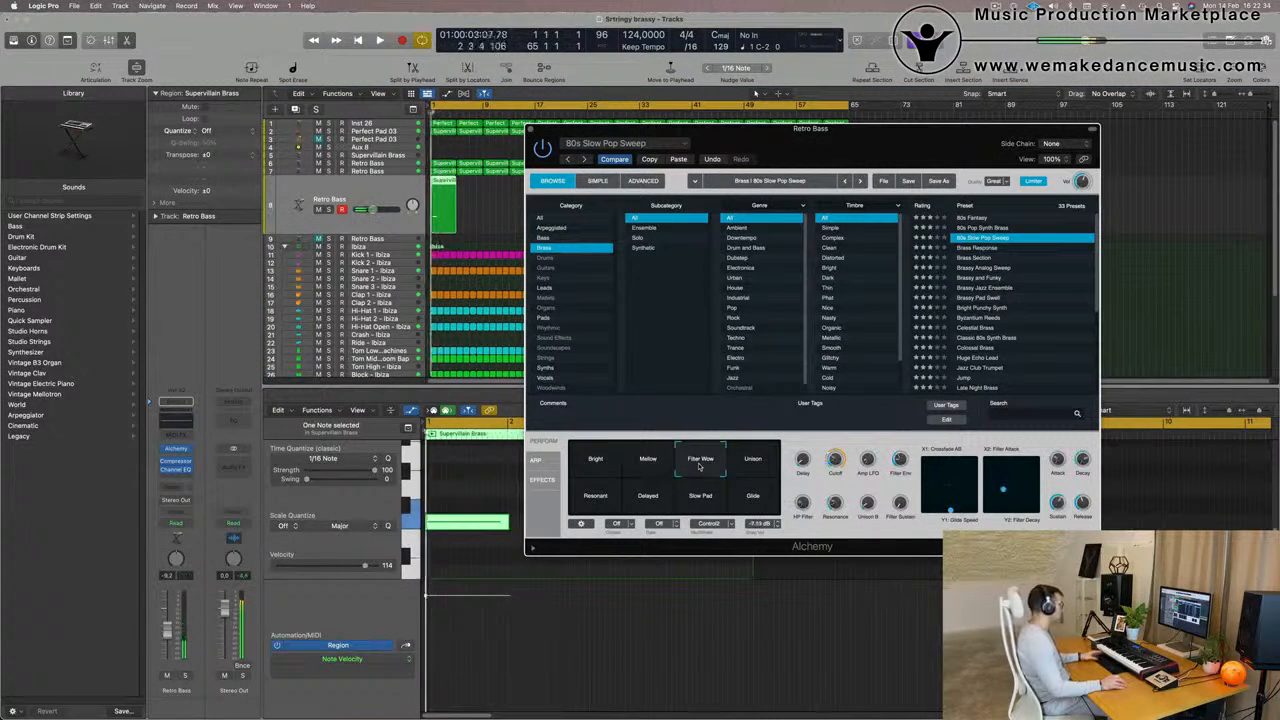
pyautogui.click(752, 465)
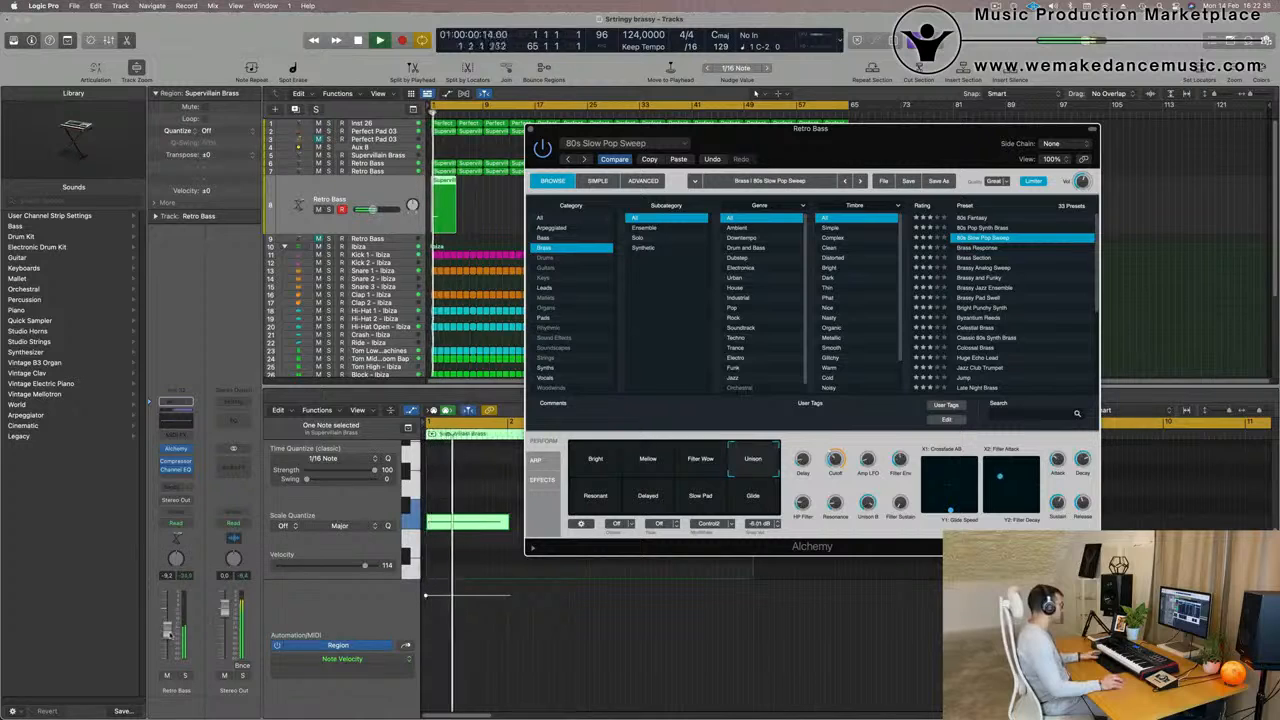
# Audition the Resonant, Delayed, Slow Pad and Glide variations of 80s Slow Pop Sweep with playback from the start
pyautogui.click(432, 112)
pyautogui.click(596, 503)
pyautogui.click(647, 504)
pyautogui.press('space')
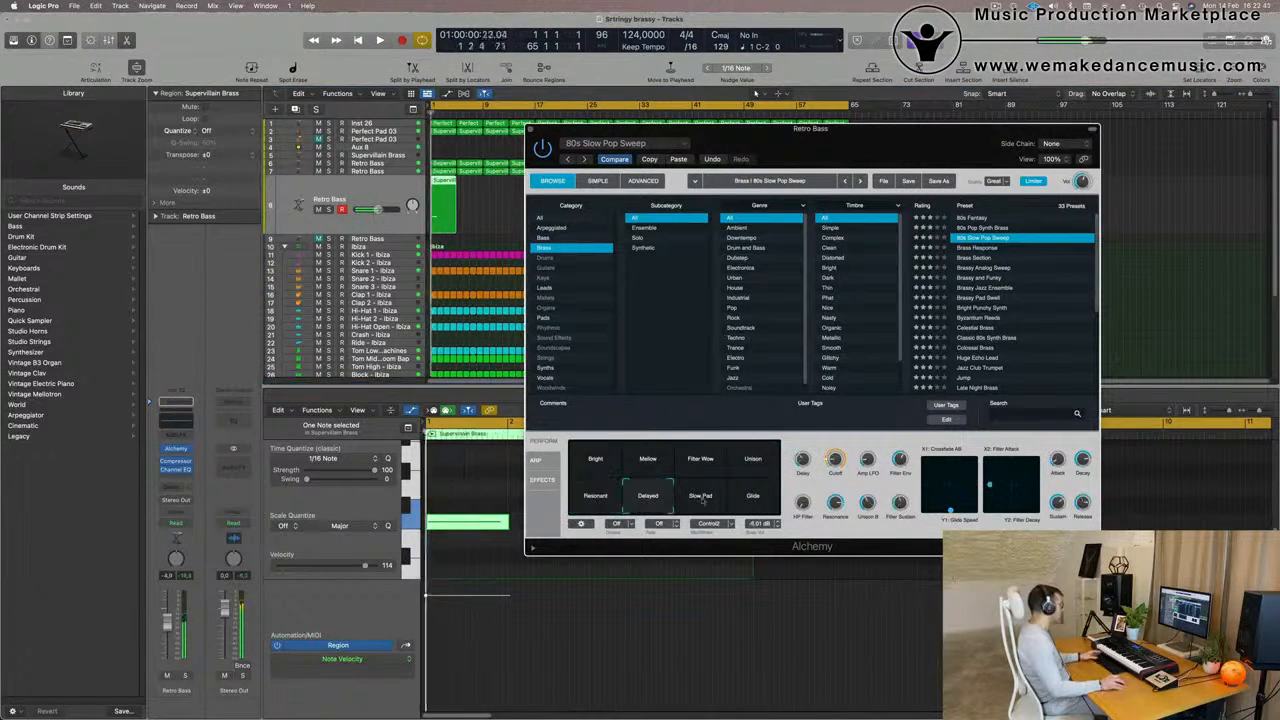
pyautogui.click(701, 497)
pyautogui.click(756, 500)
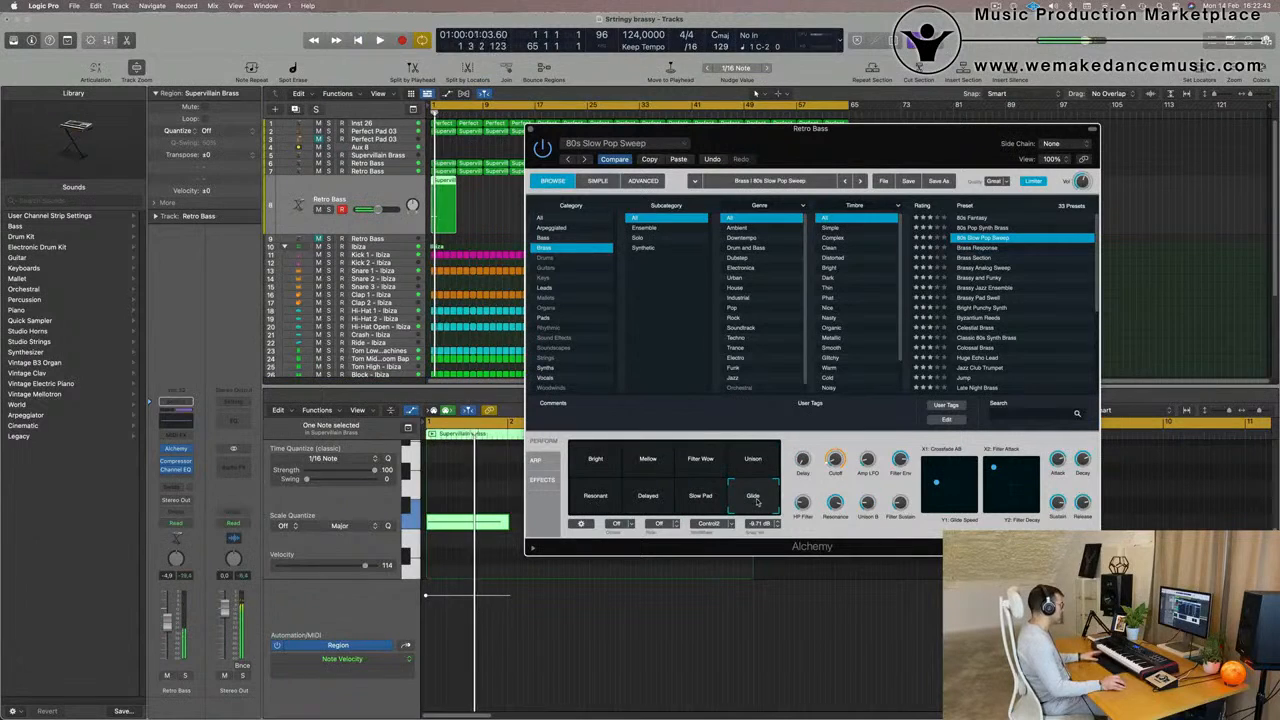
# Load the Brass Response preset and audition its Resonant Sweep and Fat Brass variations in the mix
pyautogui.click(977, 248)
pyautogui.press('space')
pyautogui.press('space')
pyautogui.press('space')
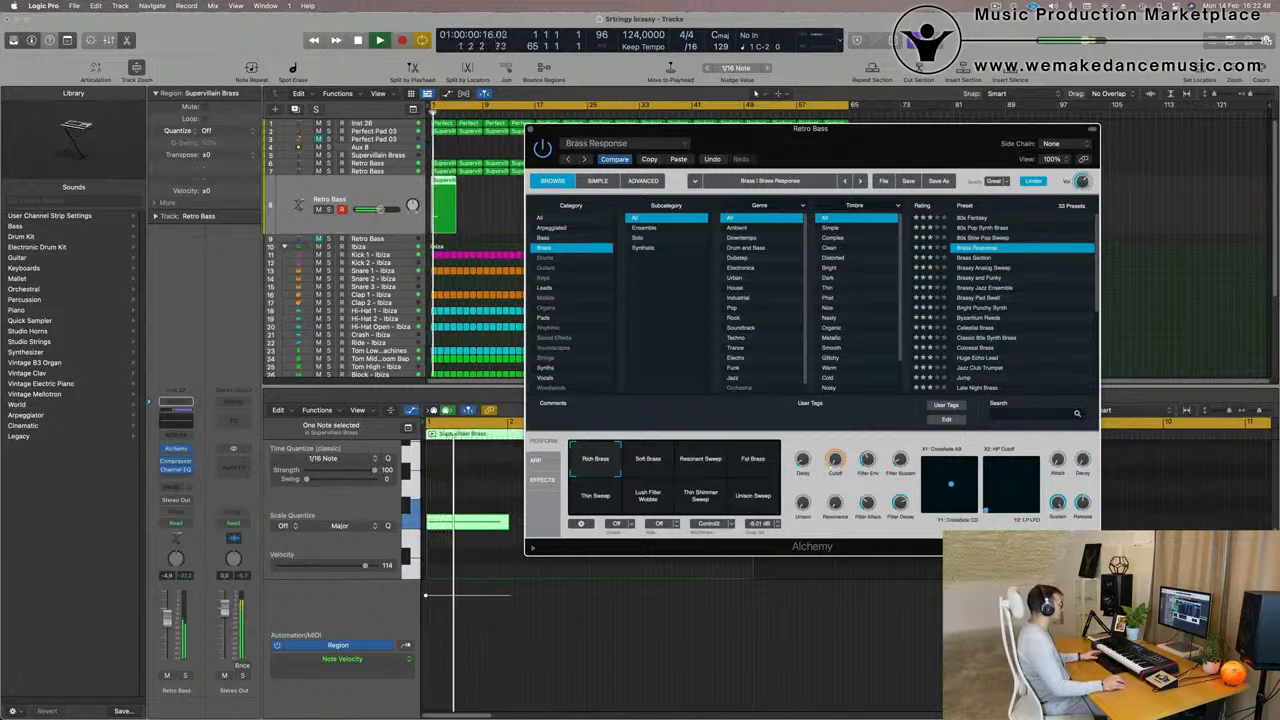
pyautogui.click(712, 460)
pyautogui.press('space')
pyautogui.click(751, 460)
# Audition the Brass Section preset, replace it with Brassy Analog Sweep and raise the layer's volume to about -0.6 dB
pyautogui.click(970, 258)
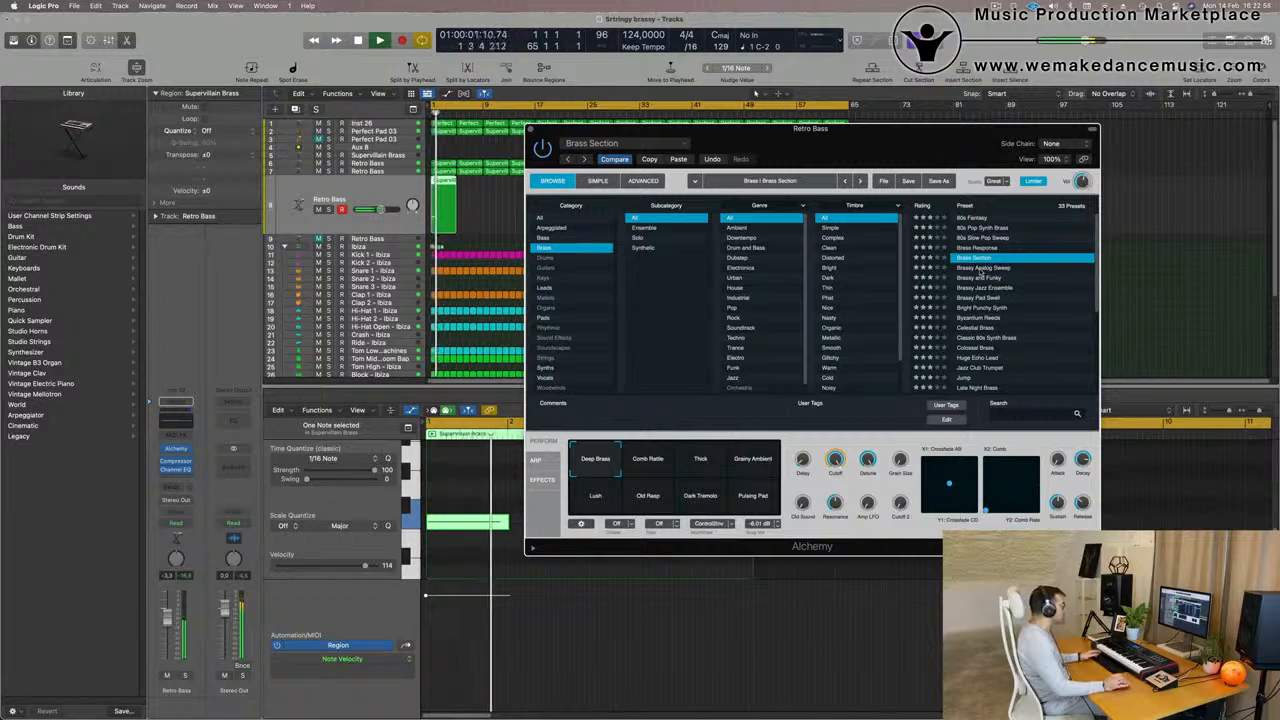
pyautogui.click(983, 268)
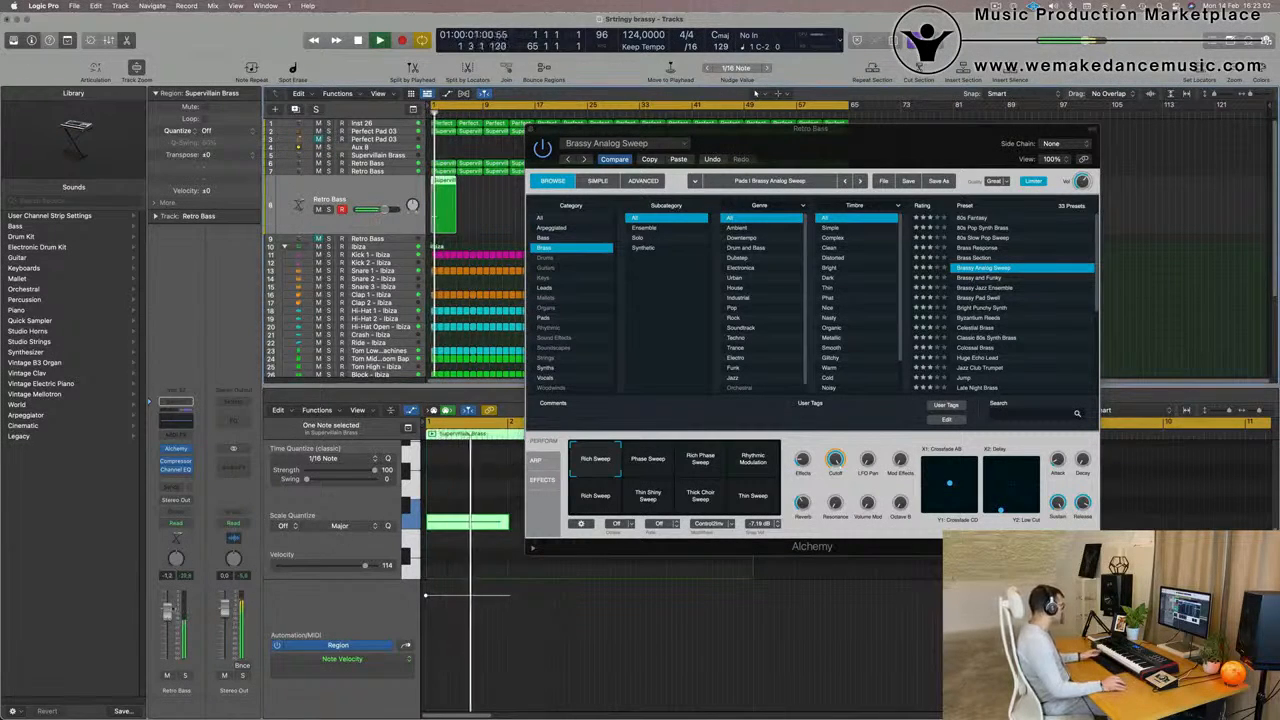
# Repeat the row 8 Retro Bass region up to bar 65 and close its Alchemy window
pyautogui.moveTo(803, 158); pyautogui.dragTo(577, 377)
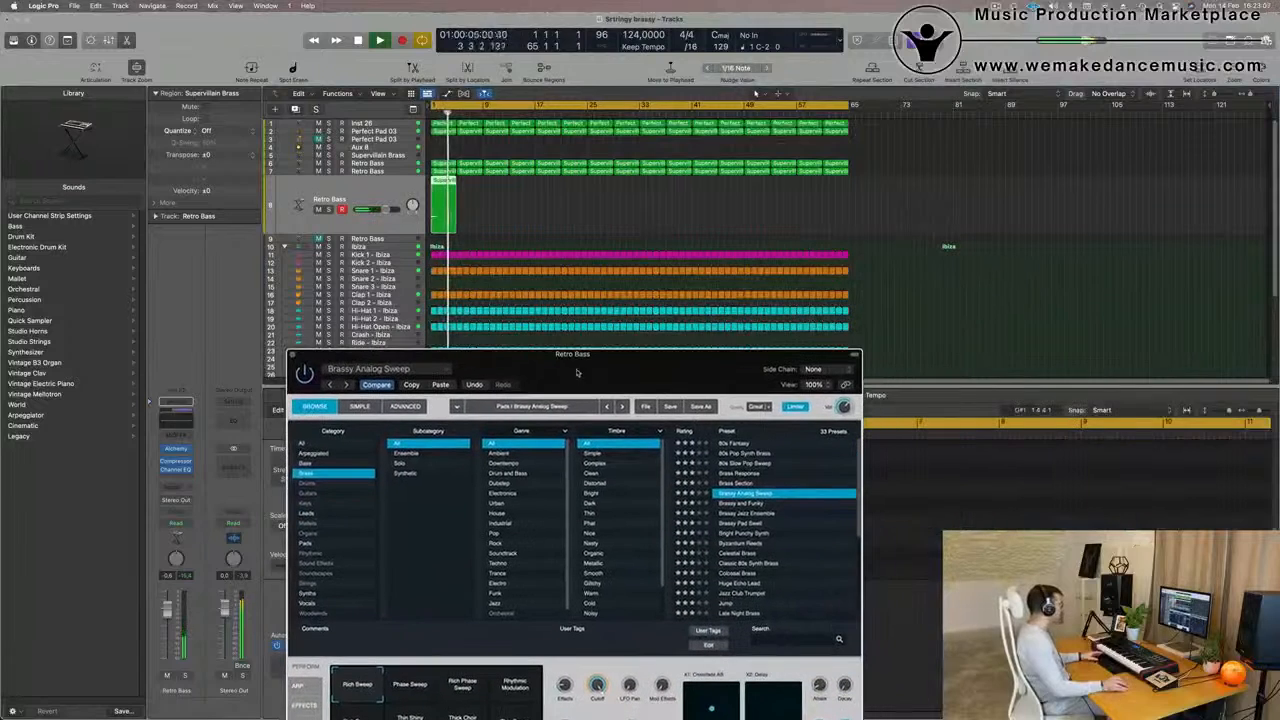
pyautogui.click(380, 226)
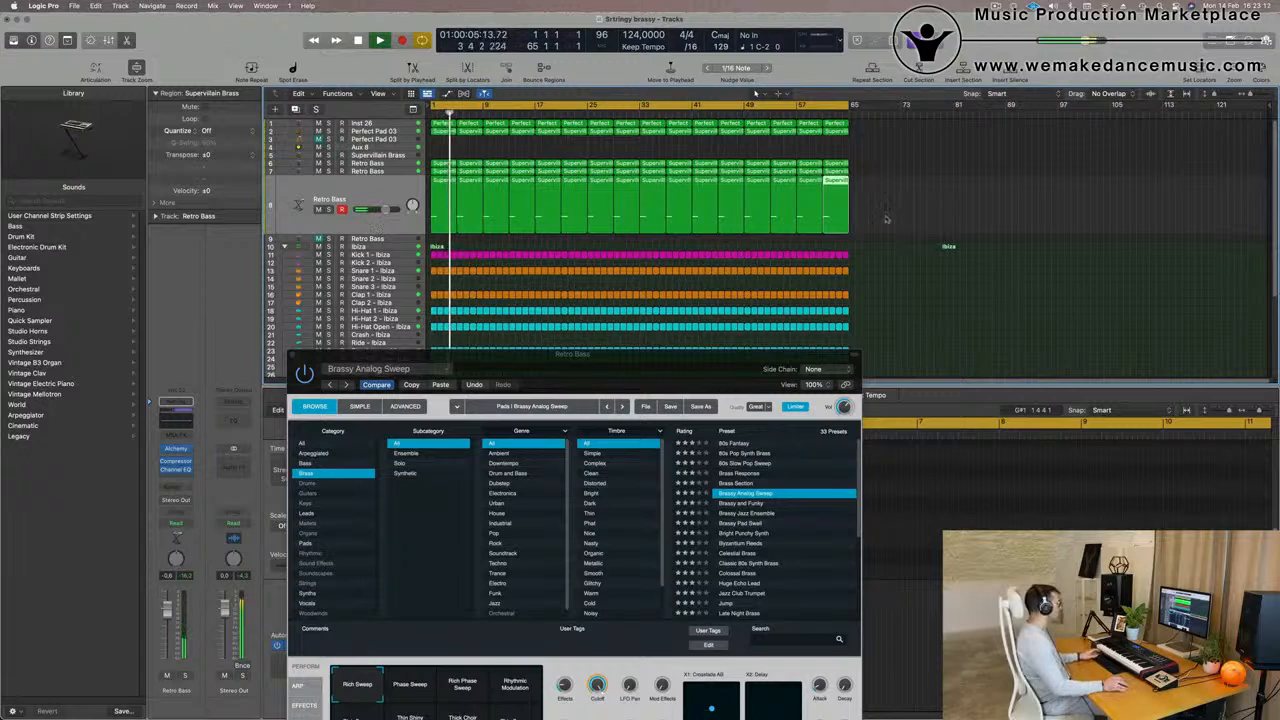
pyautogui.scroll(-2, 514, 298)
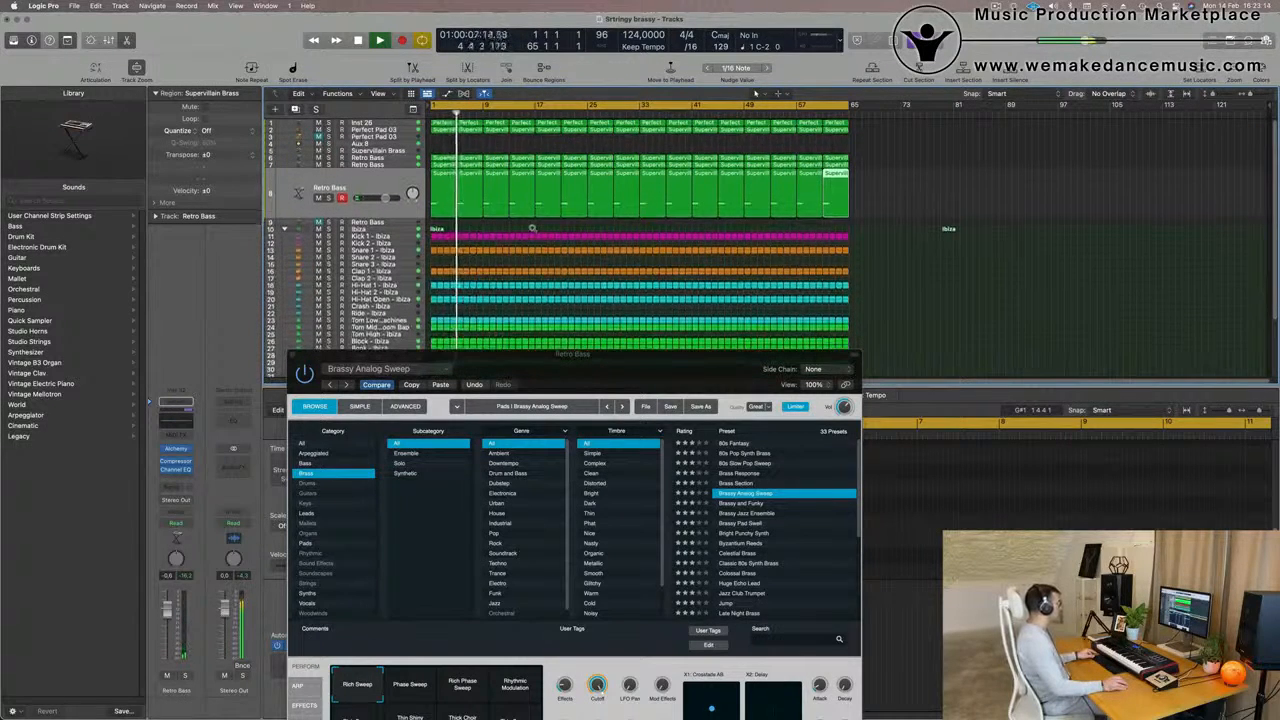
pyautogui.moveTo(589, 362); pyautogui.dragTo(551, 378)
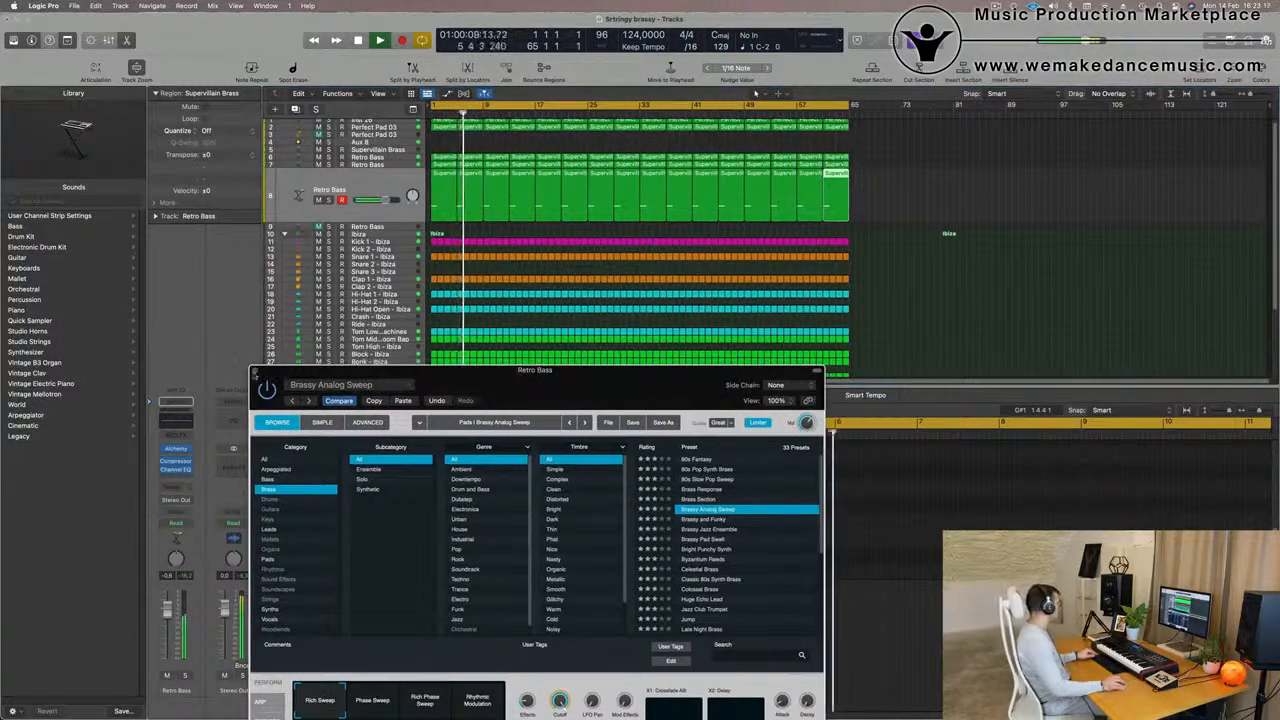
pyautogui.click(256, 372)
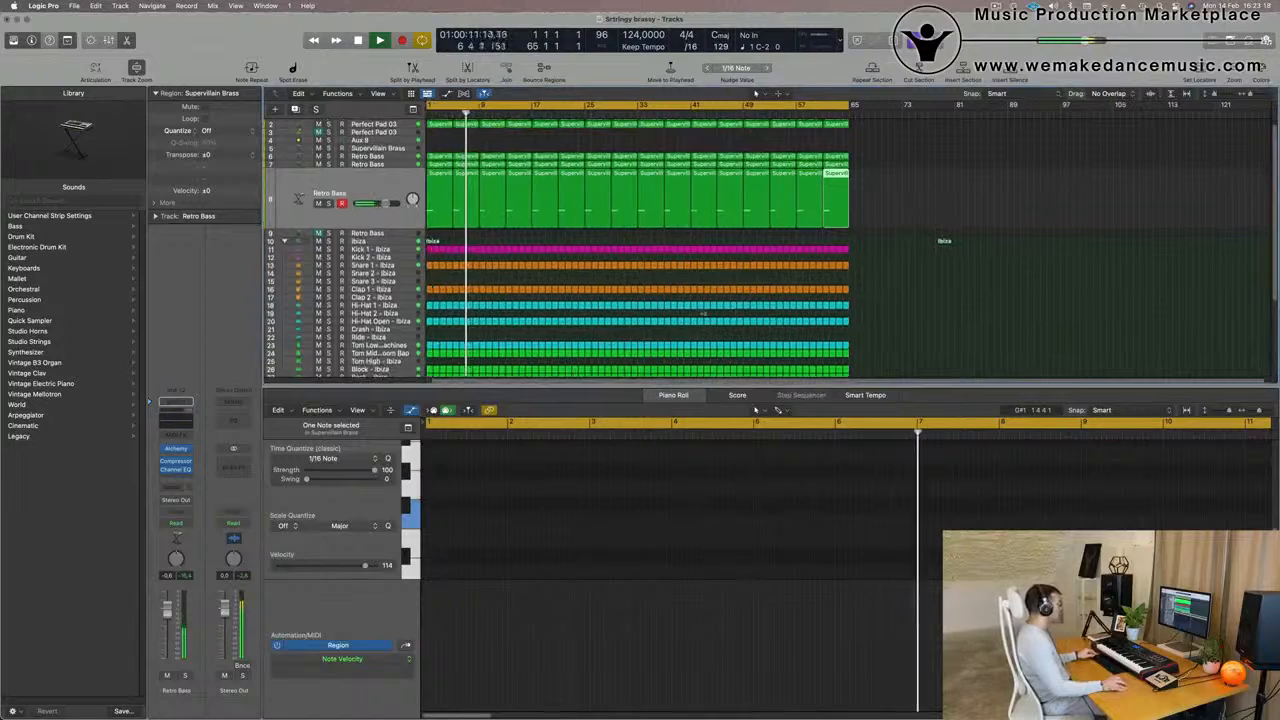
# Select all regions in the arrangement, then name and color them by their tracks
pyautogui.scroll(1, 610, 244)
pyautogui.press('super+a')
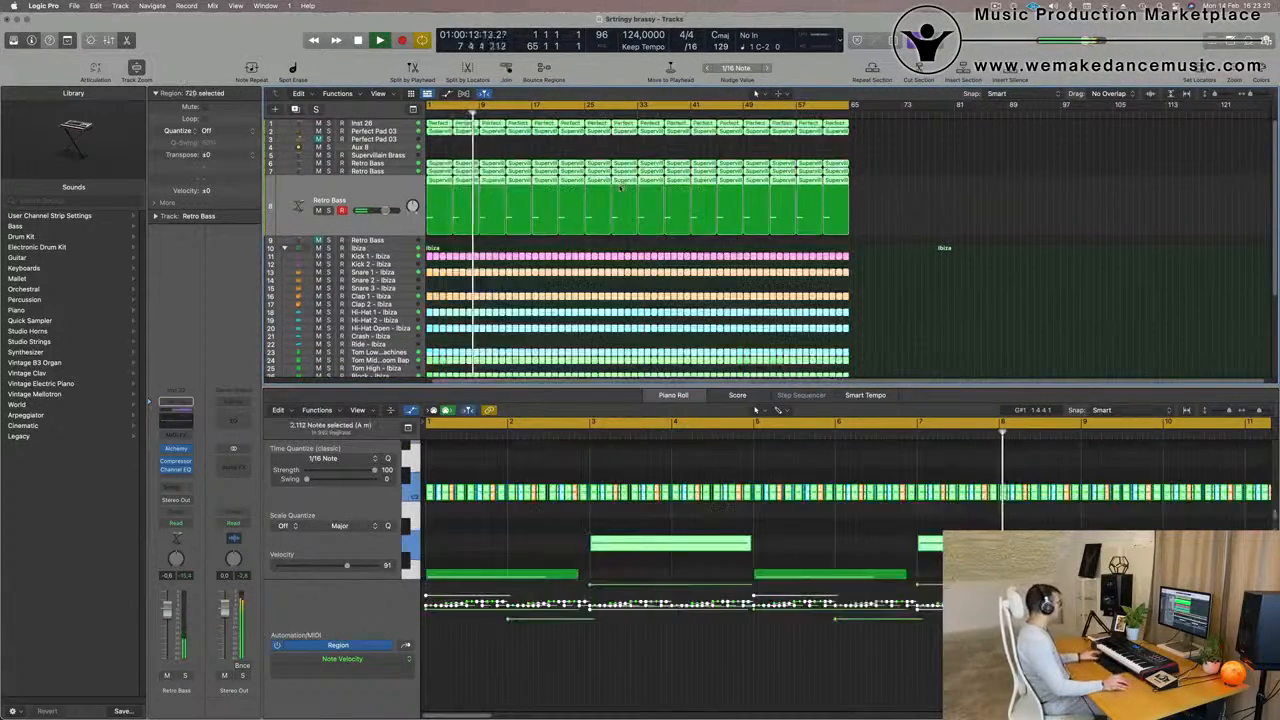
pyautogui.rightClick(631, 166)
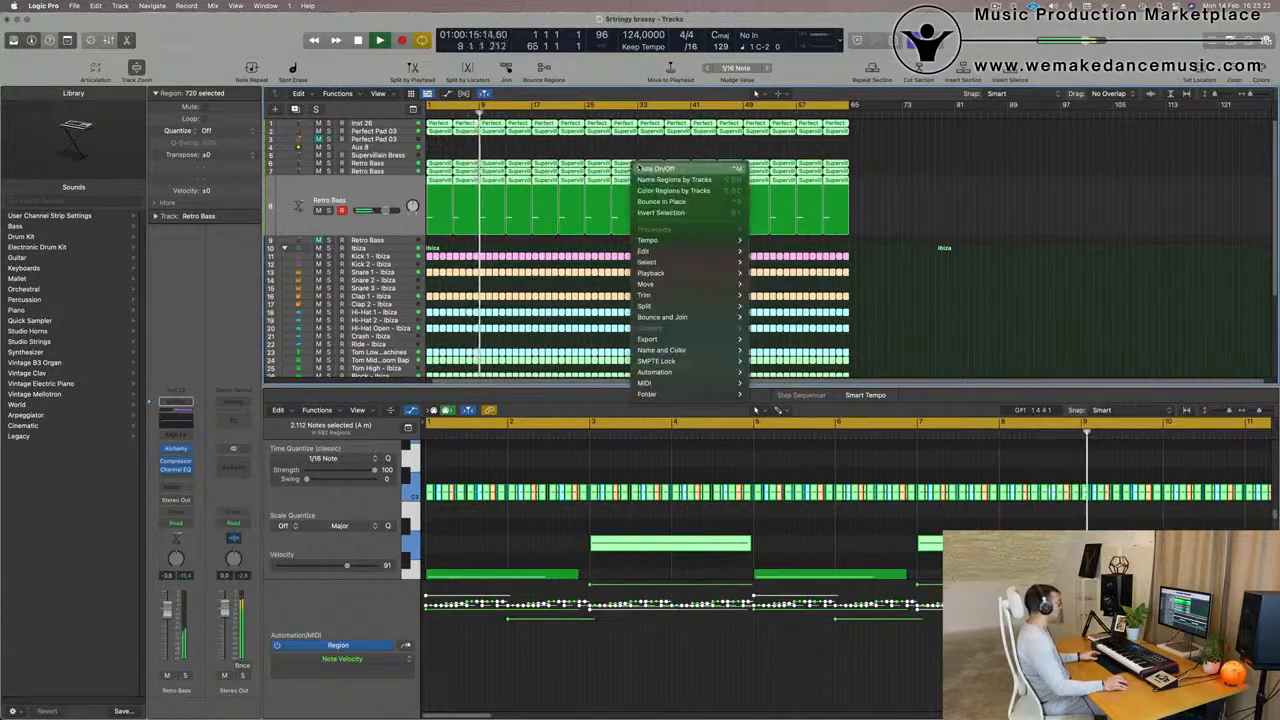
pyautogui.click(617, 166)
pyautogui.rightClick(619, 163)
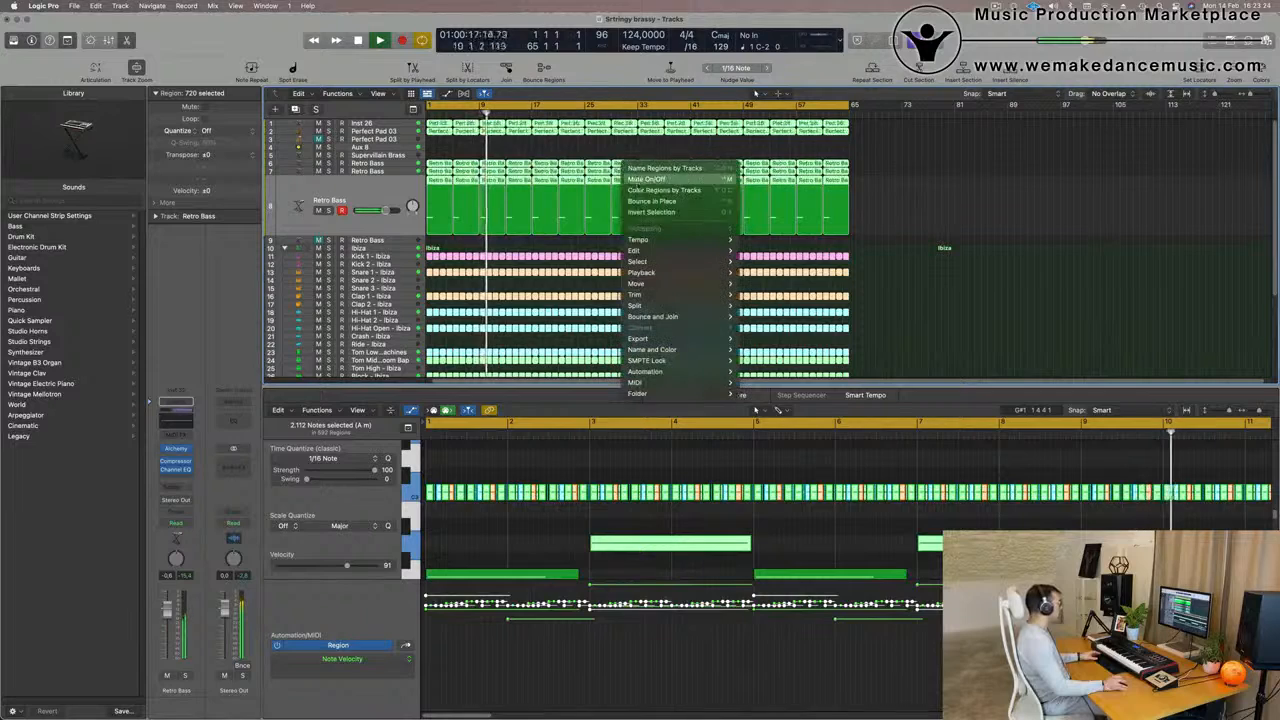
pyautogui.click(655, 190)
# Restart playback from the beginning, audition the Inst 26 track and rename it Pad
pyautogui.click(433, 138)
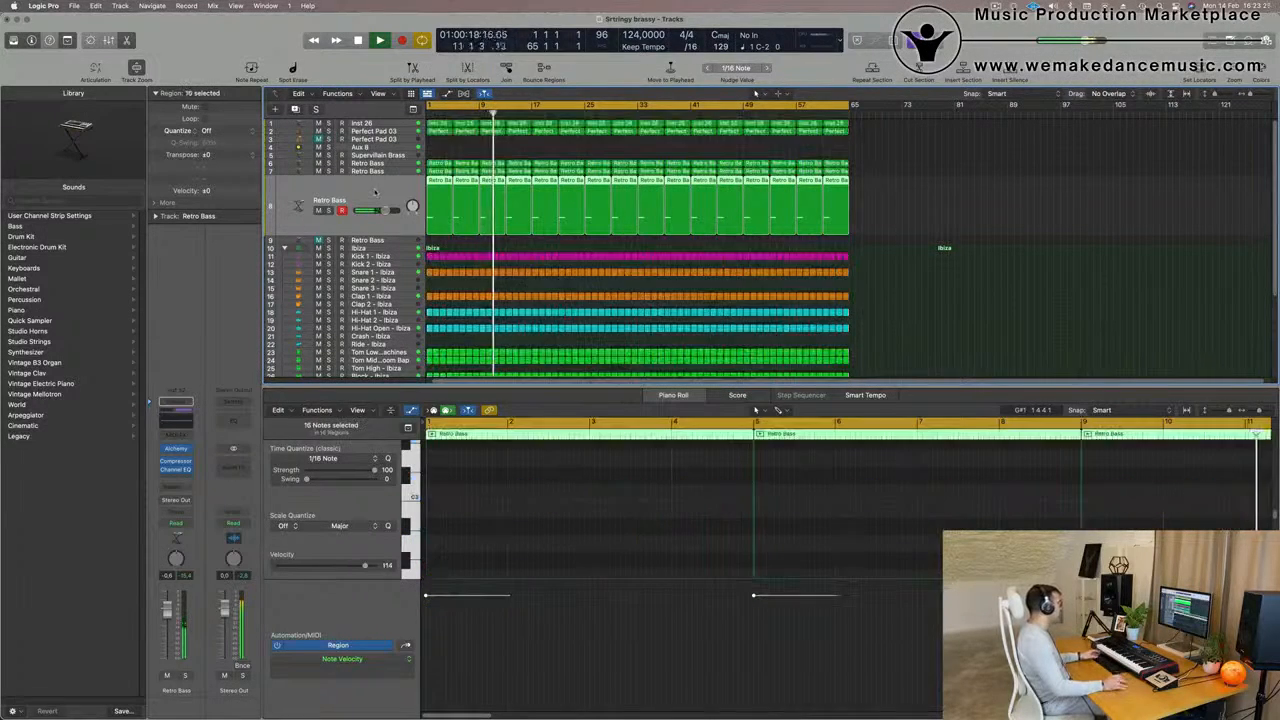
pyautogui.press('Return')
pyautogui.press('space')
pyautogui.click(358, 126)
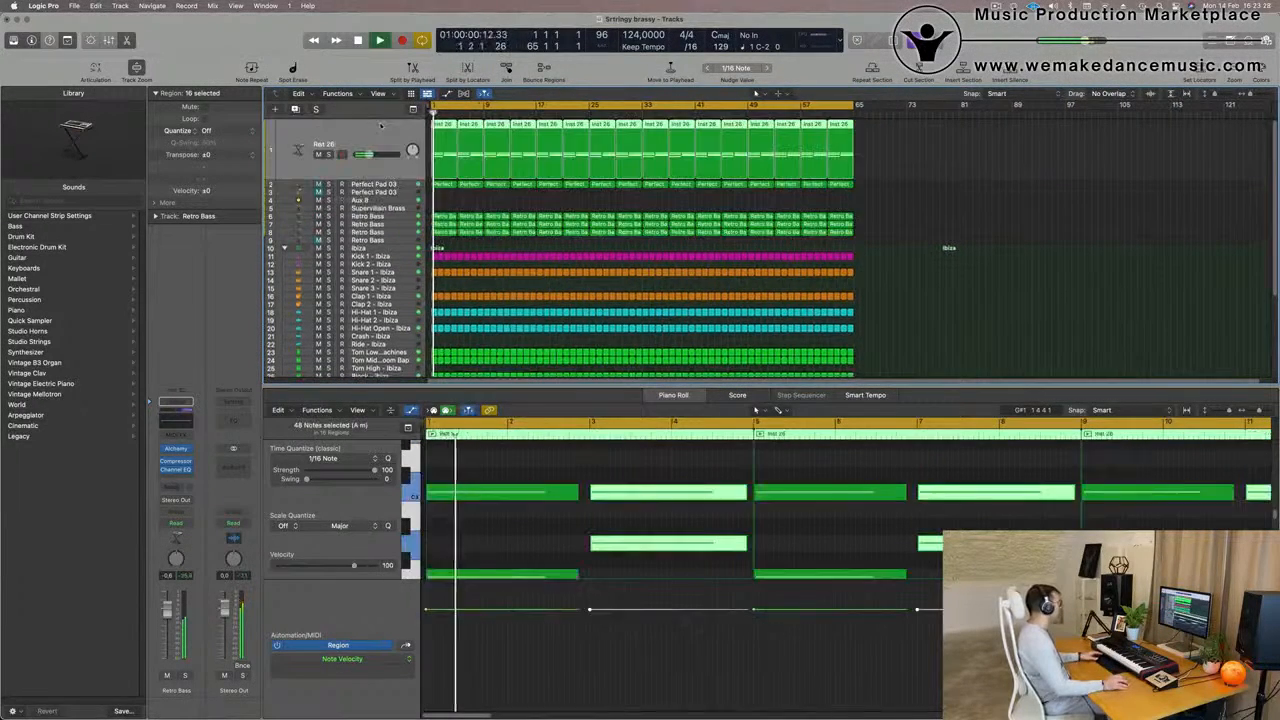
pyautogui.press('Return')
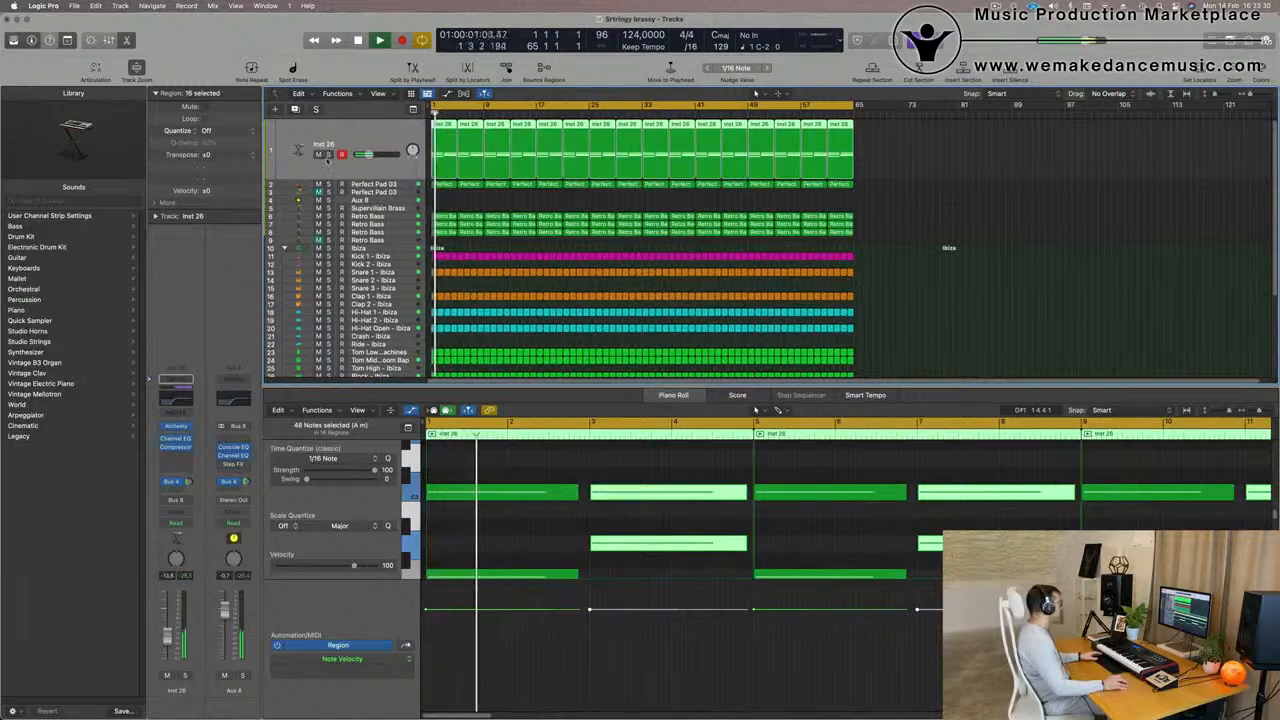
pyautogui.click(328, 152)
pyautogui.doubleClick(320, 143)
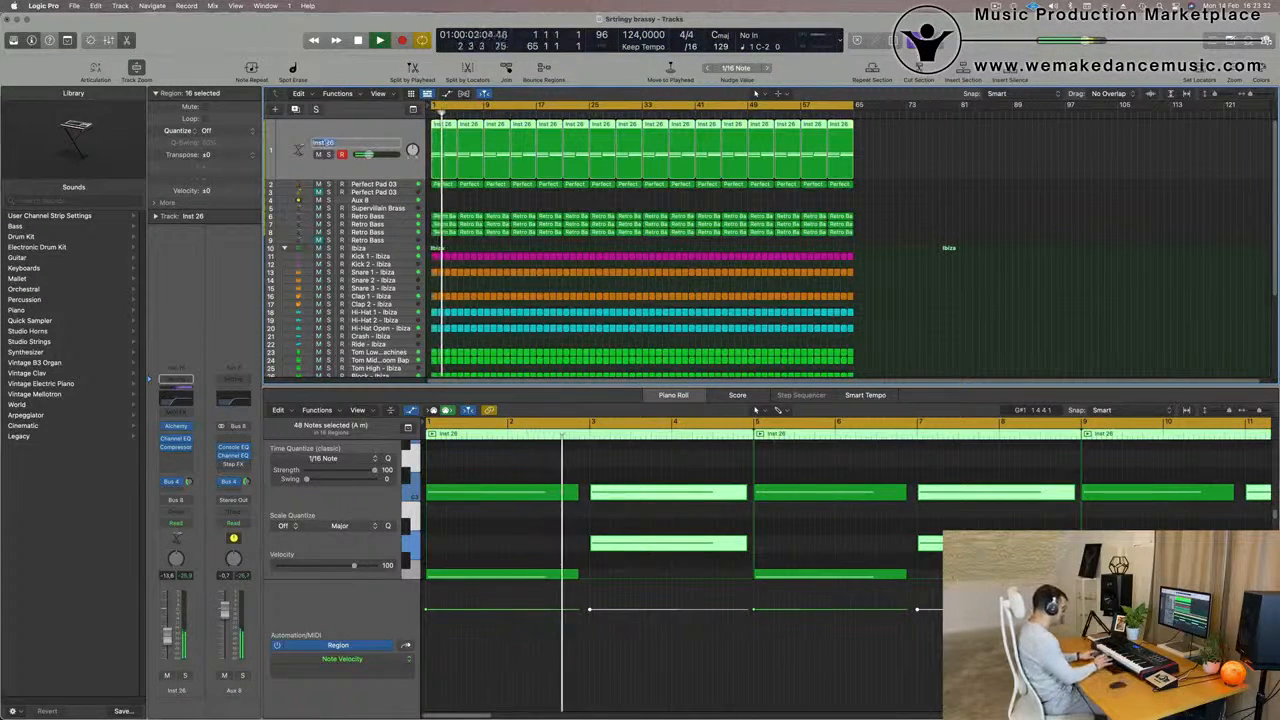
pyautogui.write('Pad')
pyautogui.press('Return')
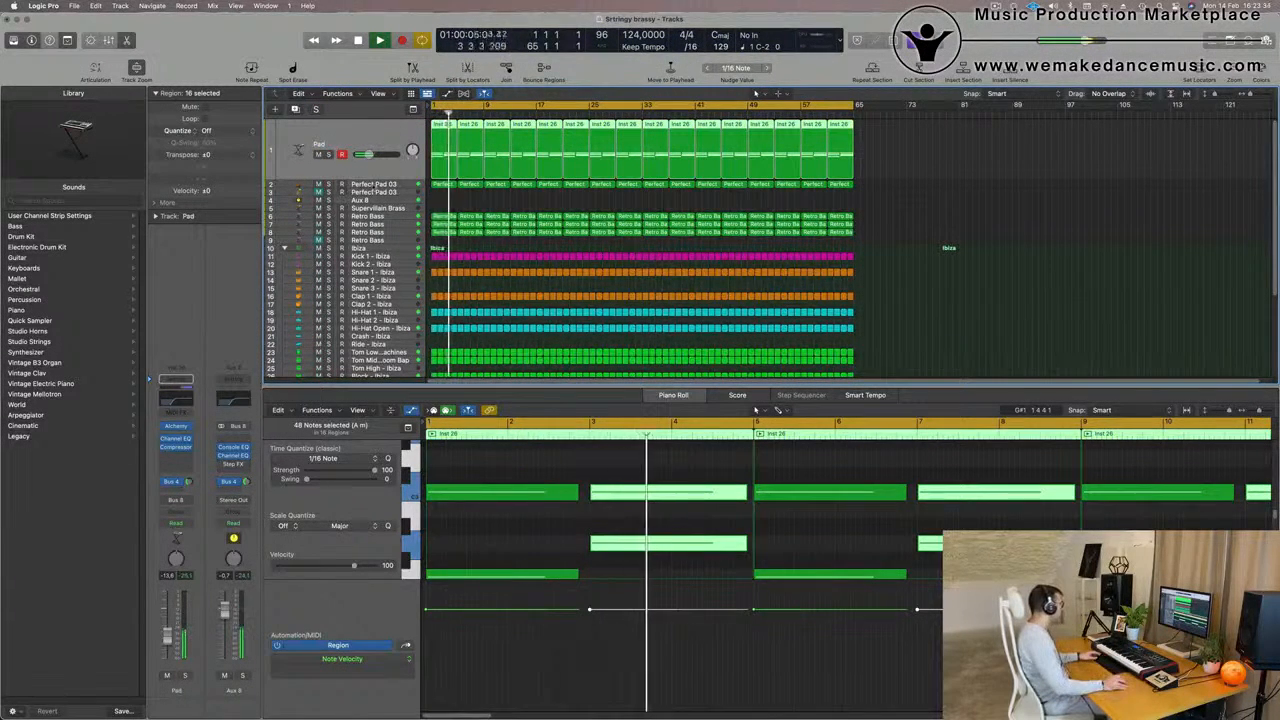
# Audition the row 2 Perfect Pad 03 track in solo and rename it Strings
pyautogui.click(364, 184)
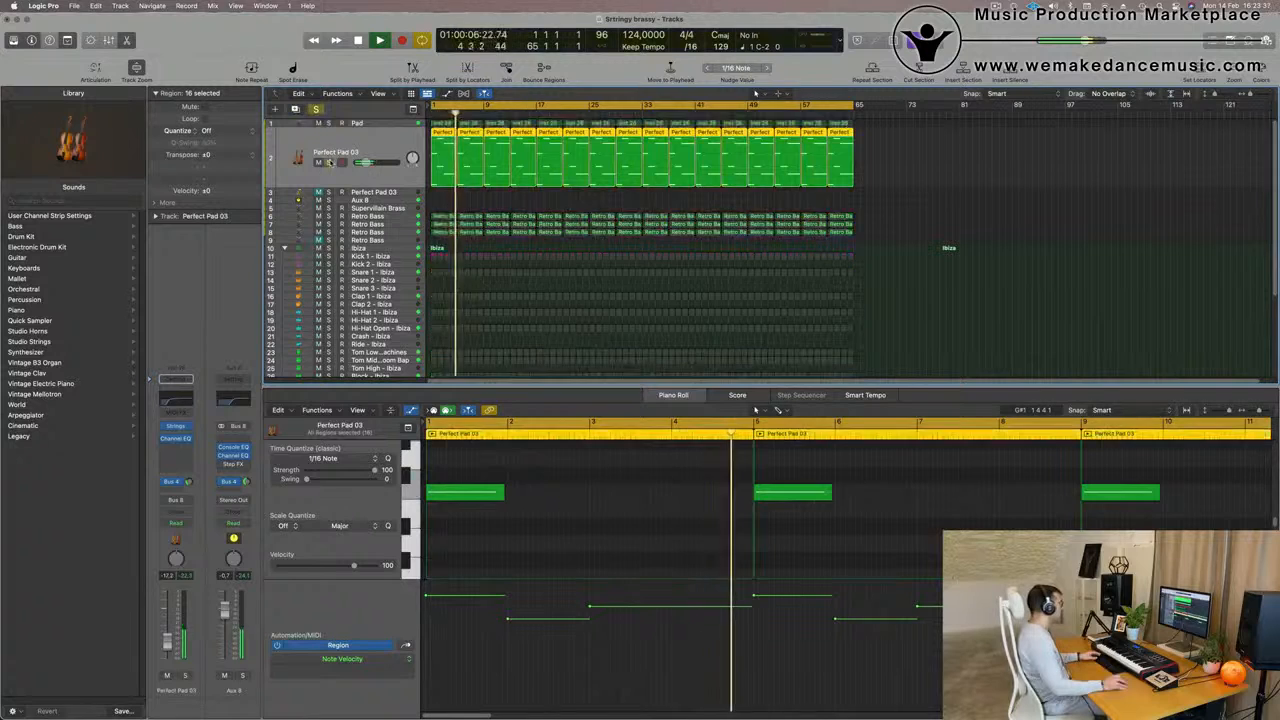
pyautogui.doubleClick(335, 151)
pyautogui.write('Strings')
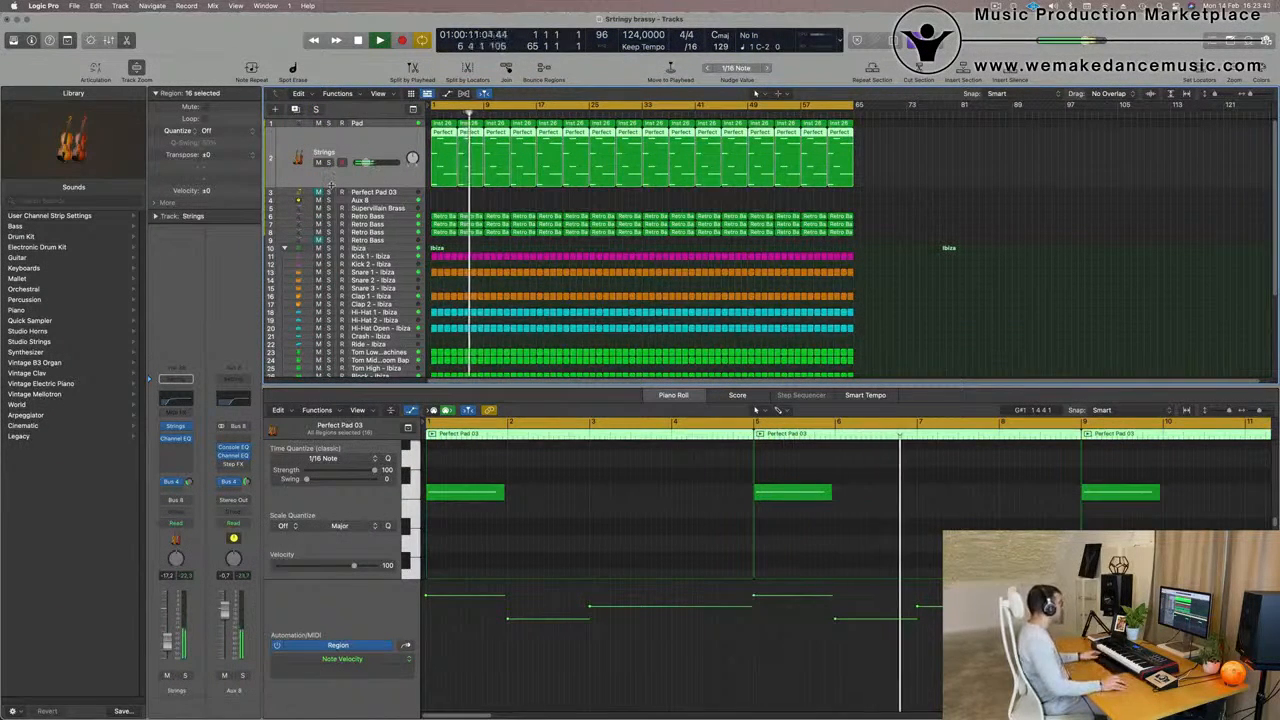
# Solo the row 6 Retro Bass track, rename it Arp and clear the solo
pyautogui.click(402, 218)
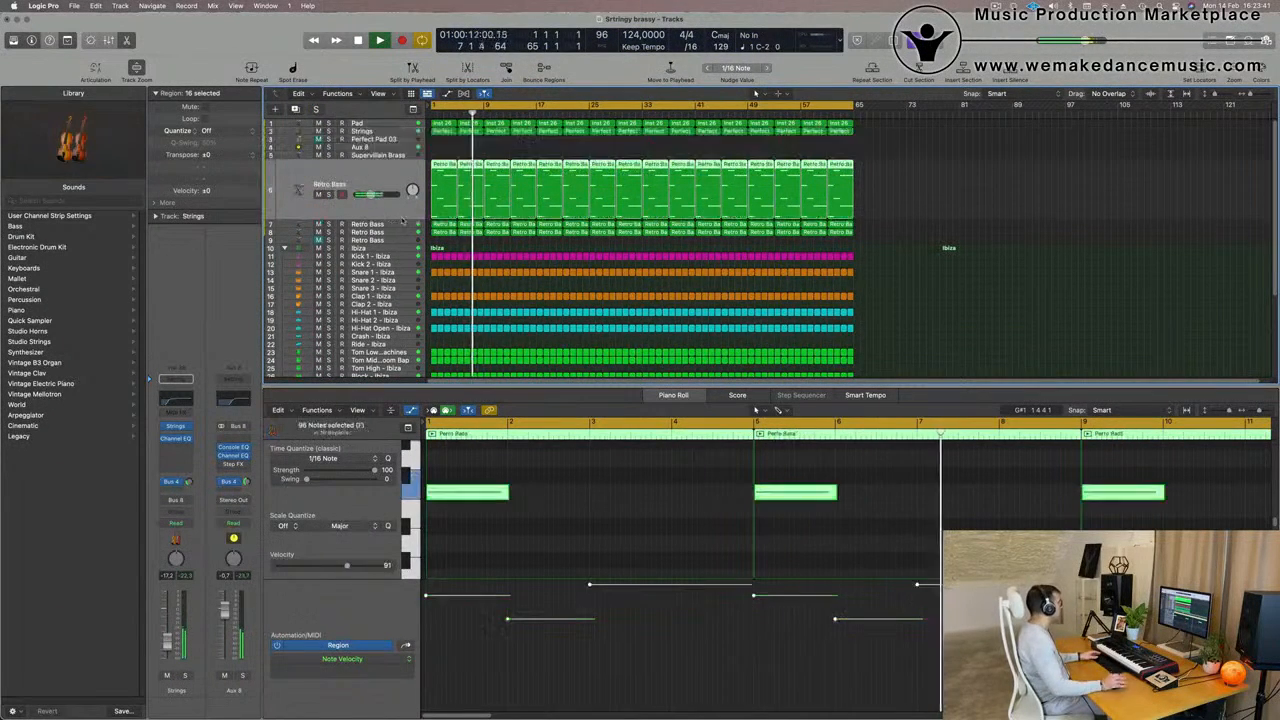
pyautogui.press('s')
pyautogui.doubleClick(335, 186)
pyautogui.write('Arp')
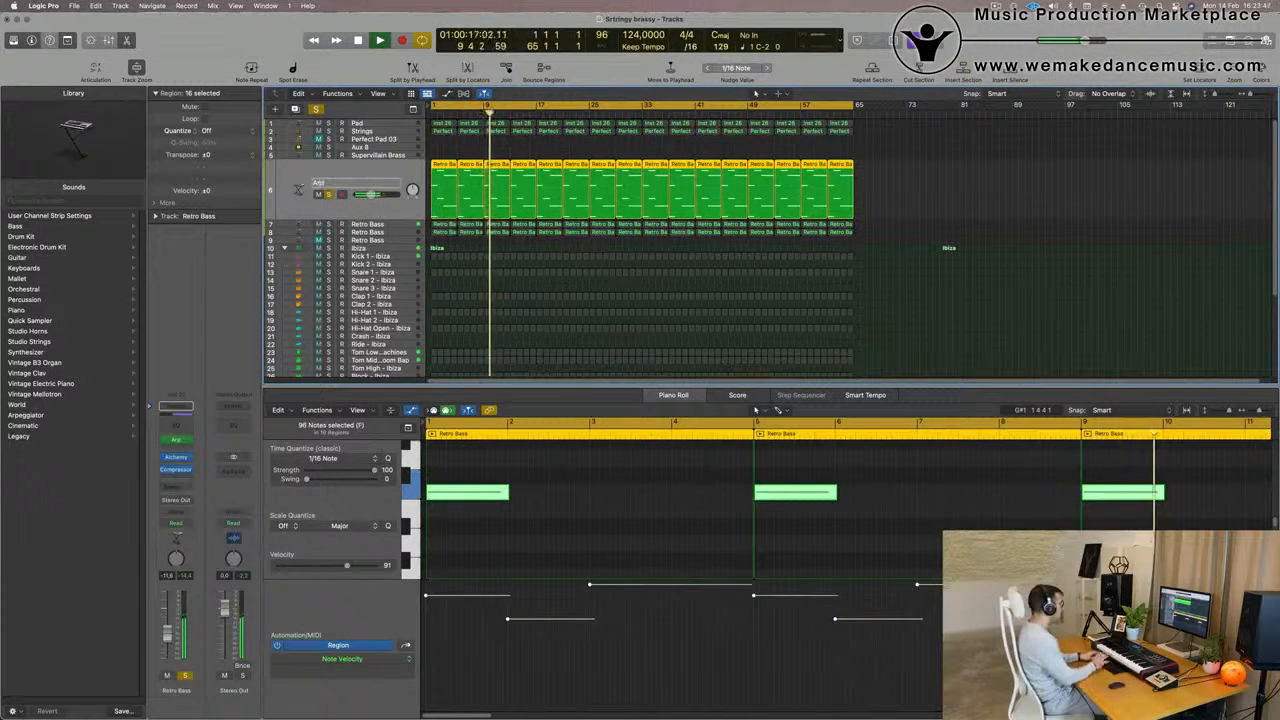
pyautogui.press('Return')
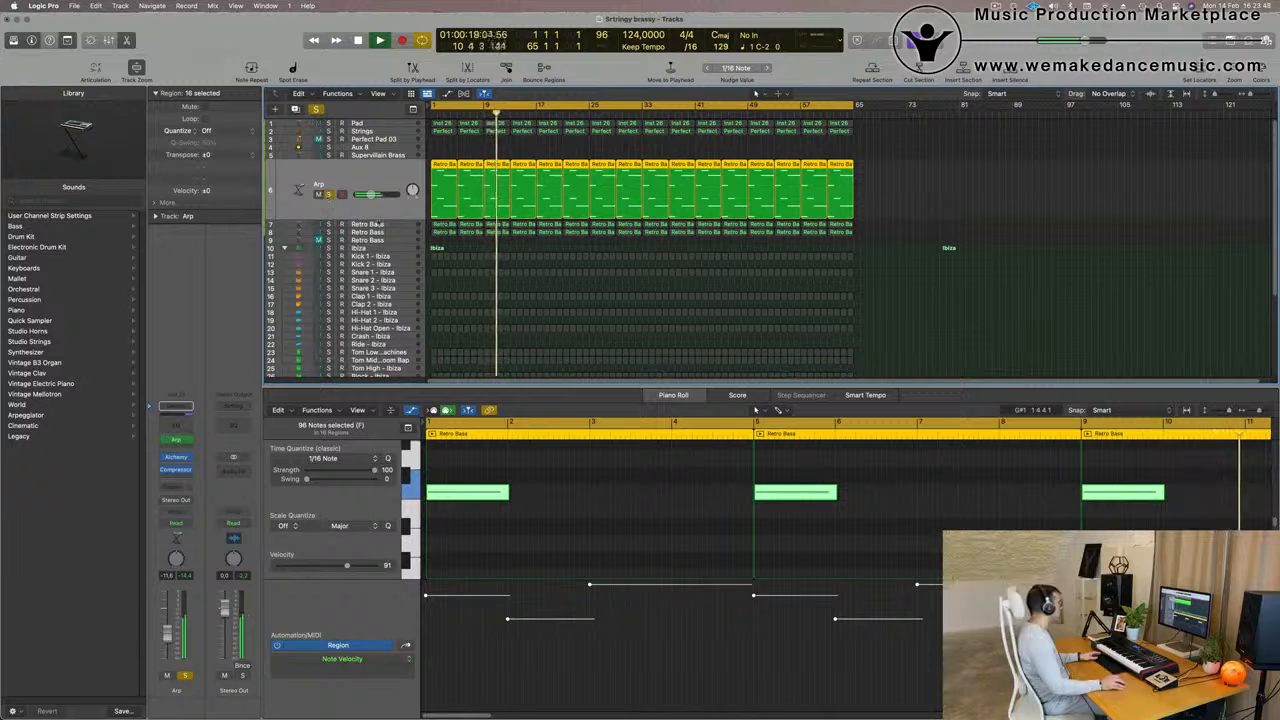
pyautogui.press('s')
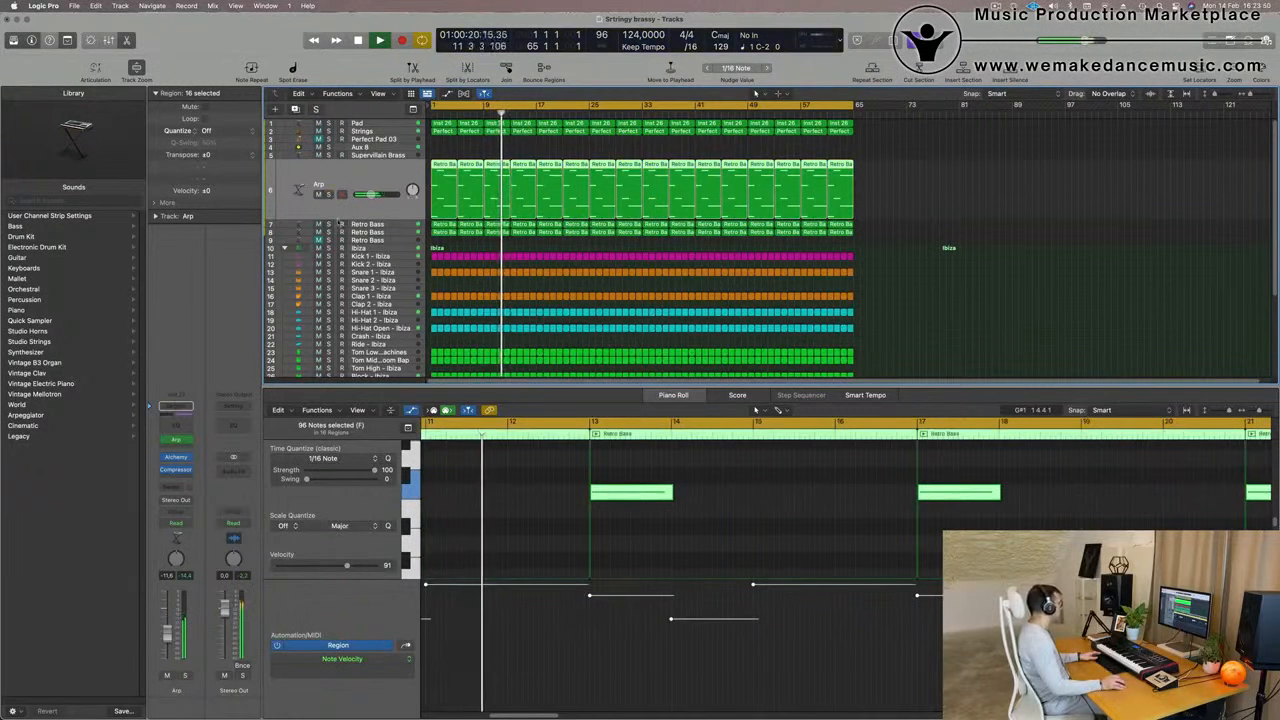
# Solo the row 7 Retro Bass track, rename it Chunky moog bass, clear the solo and restart playback
pyautogui.click(329, 224)
pyautogui.click(335, 224)
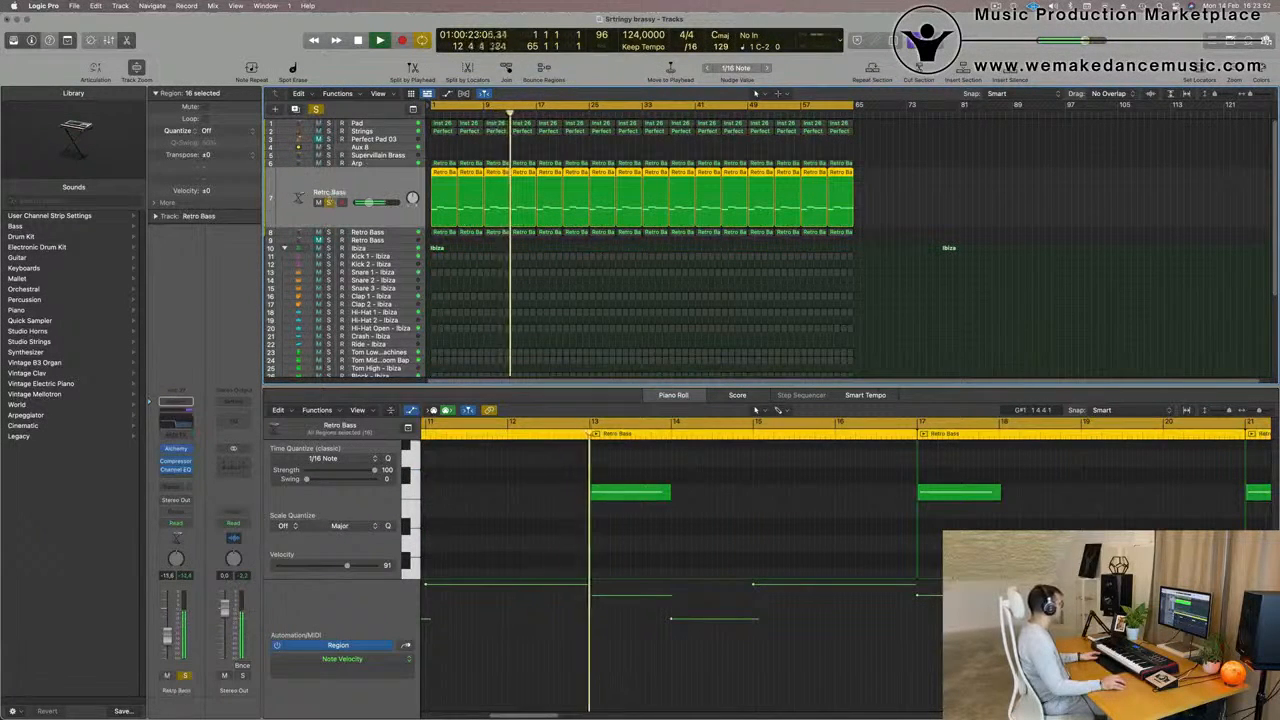
pyautogui.doubleClick(330, 192)
pyautogui.write('Chu')
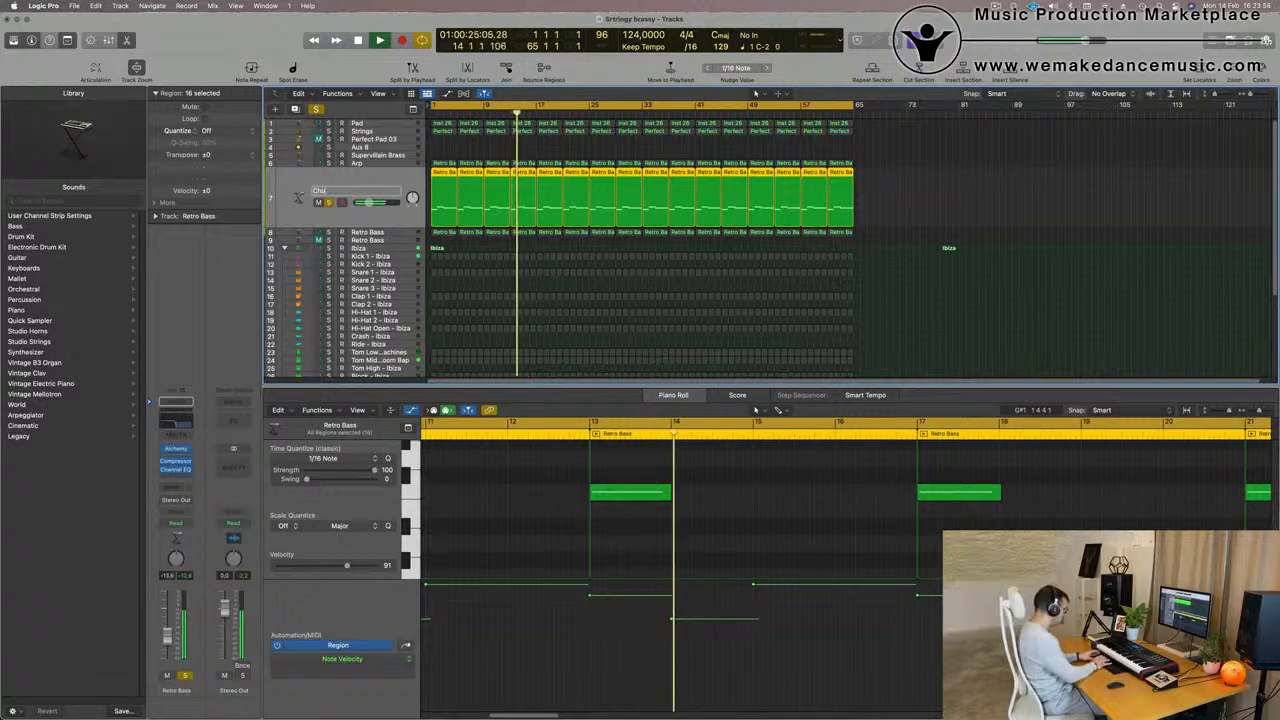
pyautogui.write('nk')
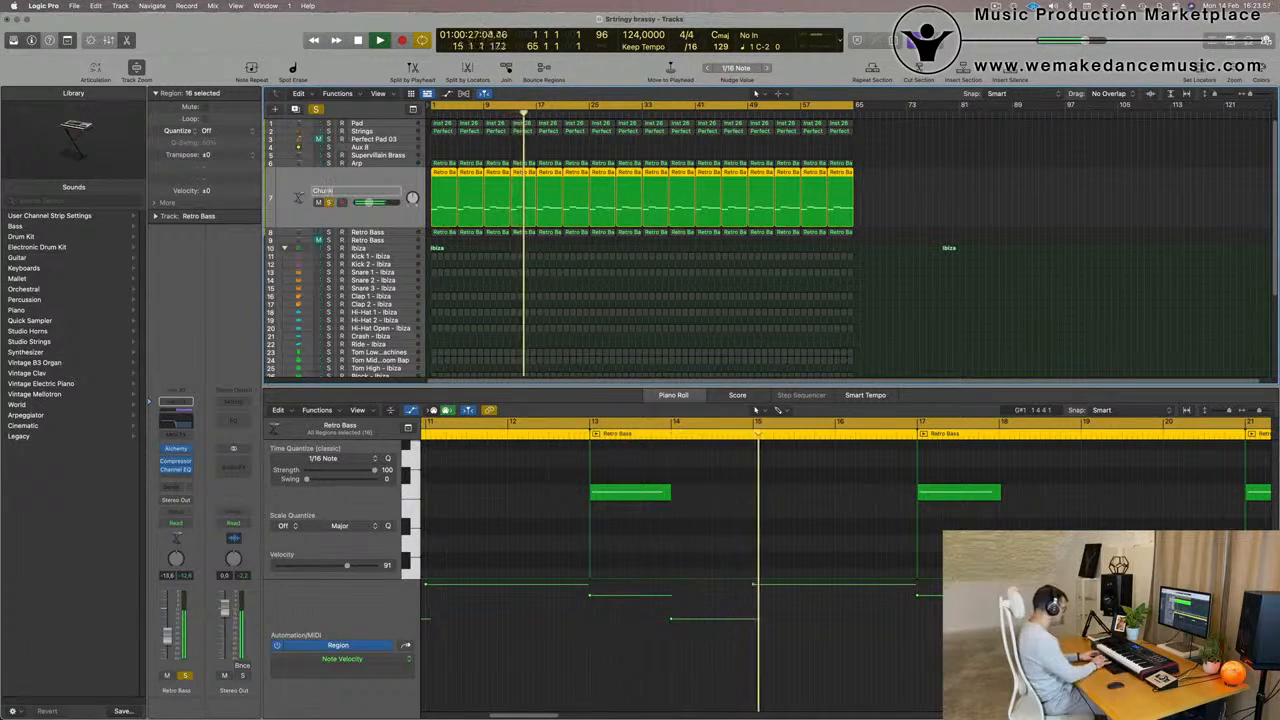
pyautogui.write('y modog bass')
pyautogui.press('Return')
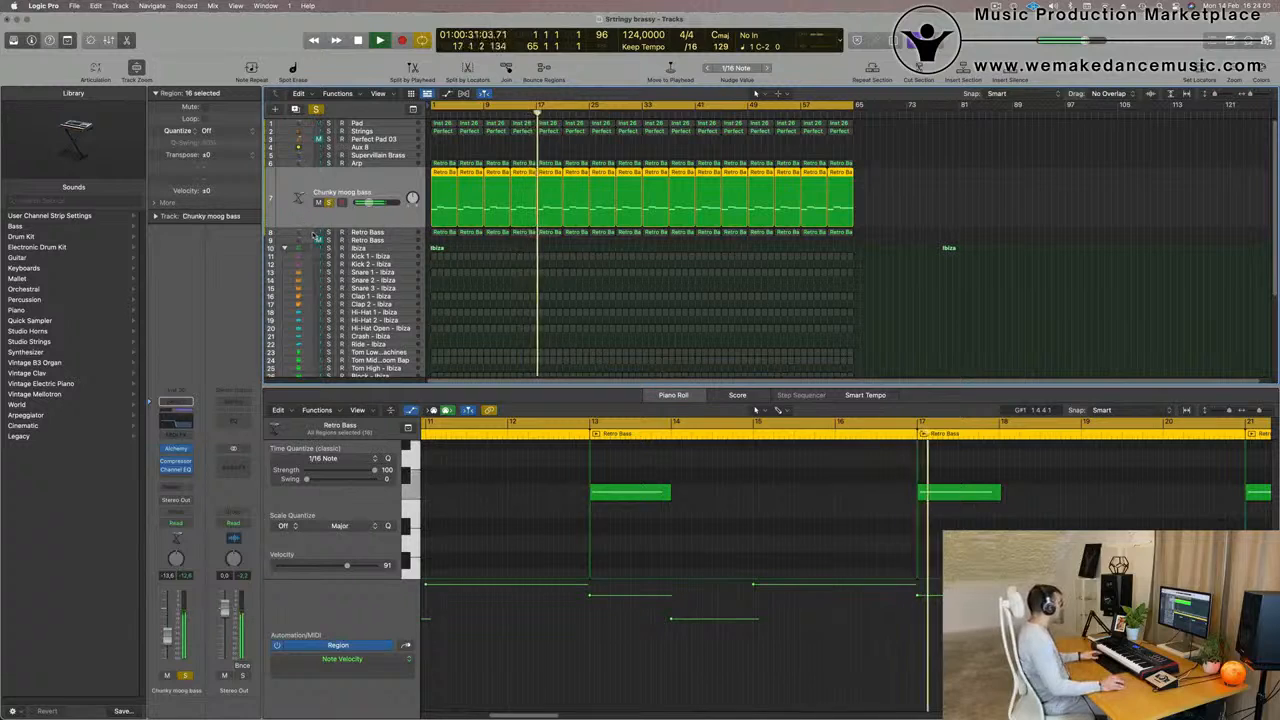
pyautogui.click(329, 202)
pyautogui.press('Return')
# Audition the row 8 Retro Bass track and rename it Brass Add
pyautogui.click(393, 234)
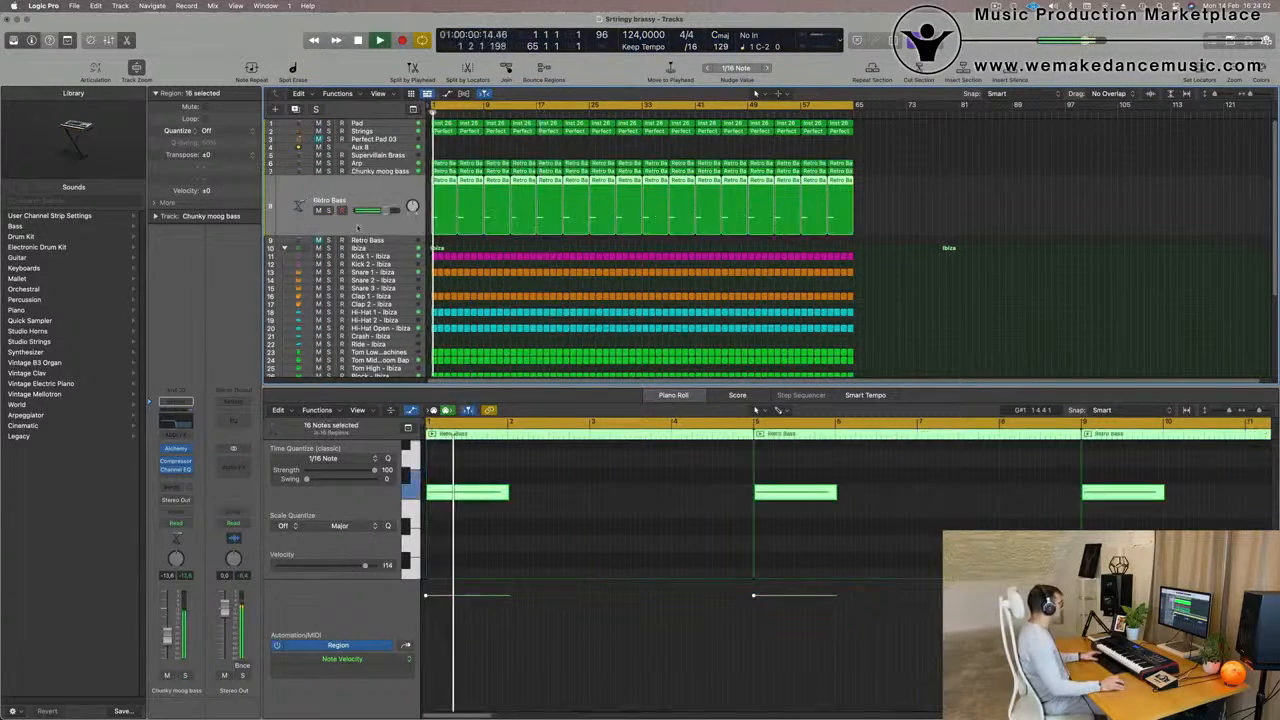
pyautogui.click(328, 210)
pyautogui.click(328, 210)
pyautogui.doubleClick(329, 199)
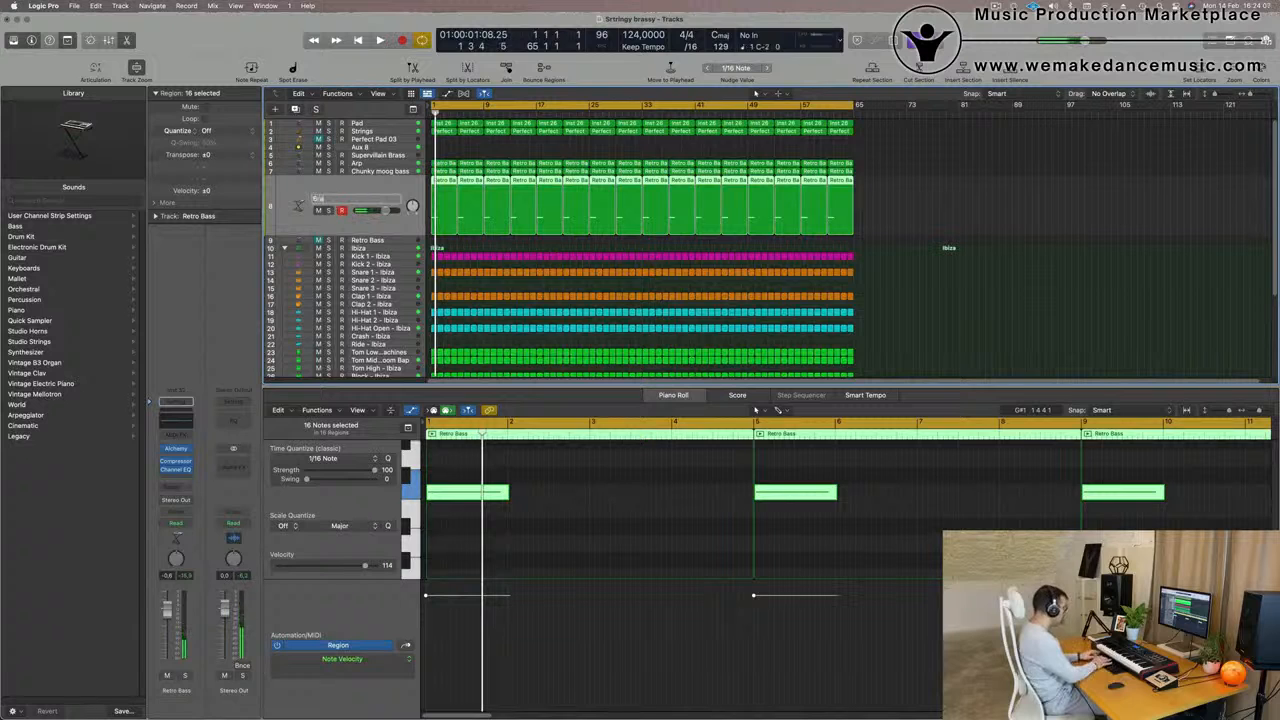
pyautogui.press('space')
pyautogui.press('space')
pyautogui.press('space')
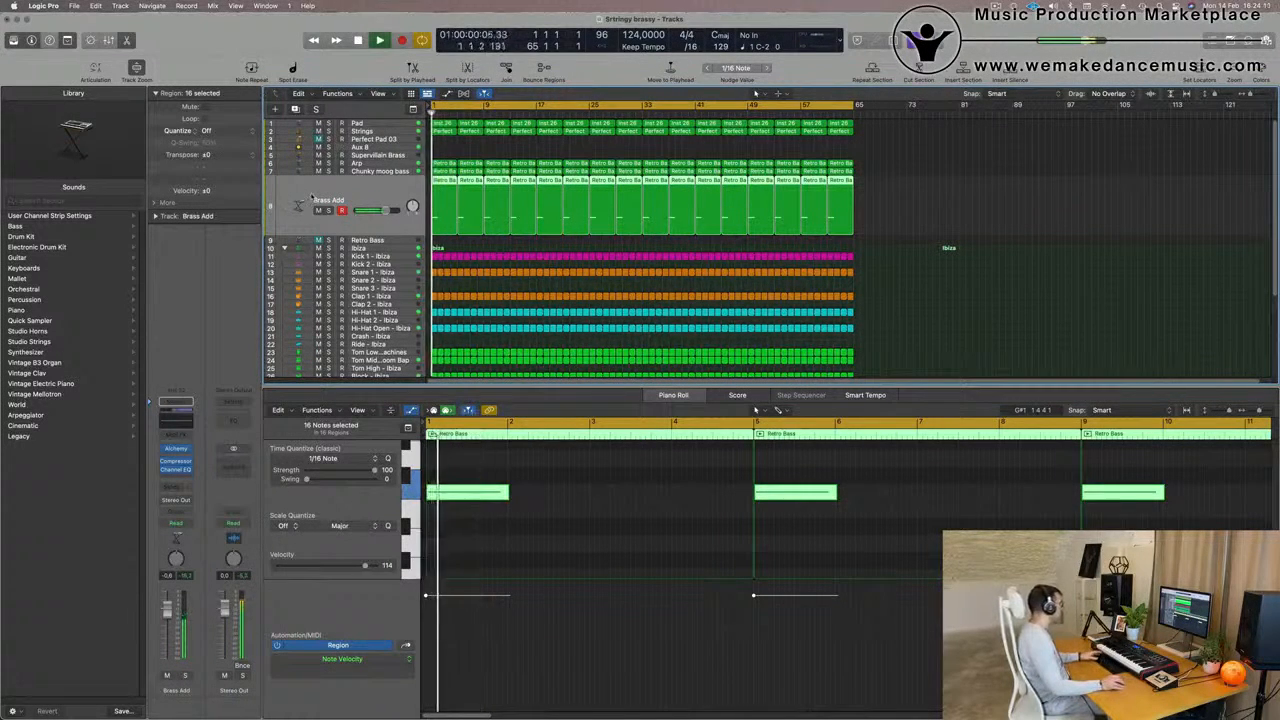
# Enable the low-cut filter in the Brass Add track's Channel EQ and set it to 150 Hz during playback
pyautogui.click(181, 421)
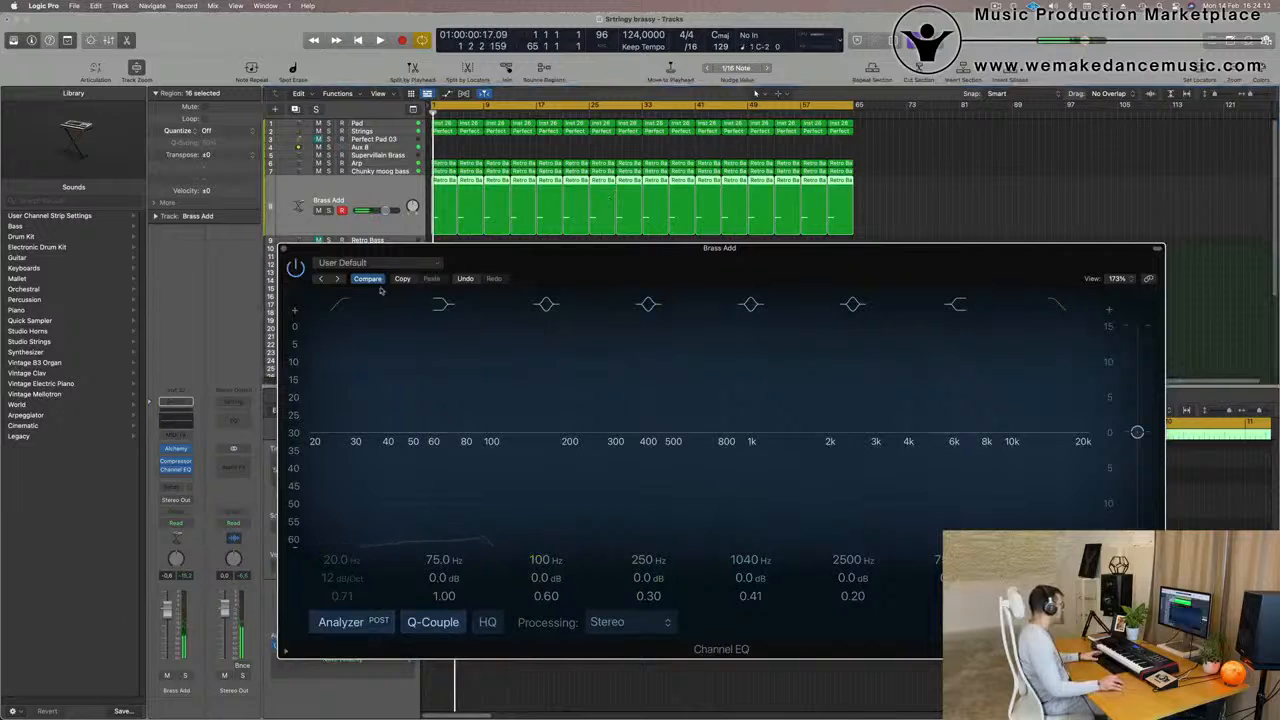
pyautogui.click(343, 304)
pyautogui.moveTo(363, 385); pyautogui.dragTo(541, 371)
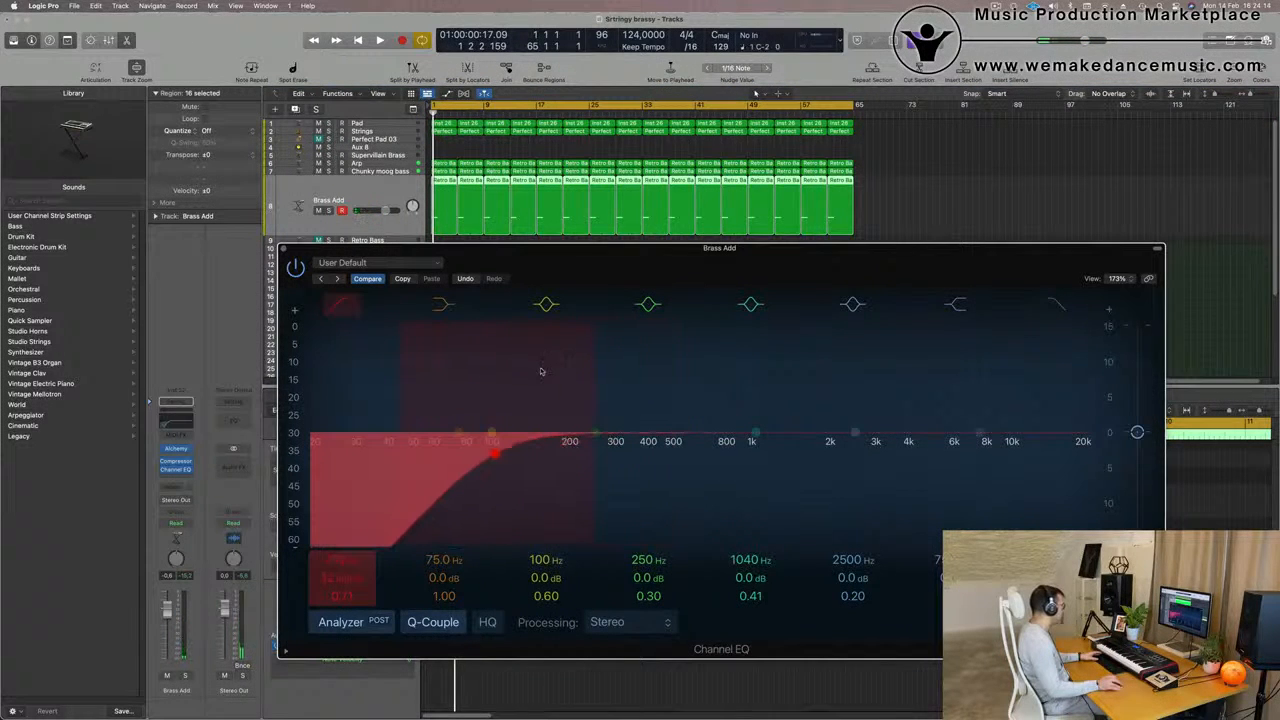
pyautogui.press('space')
pyautogui.moveTo(497, 452); pyautogui.dragTo(545, 457)
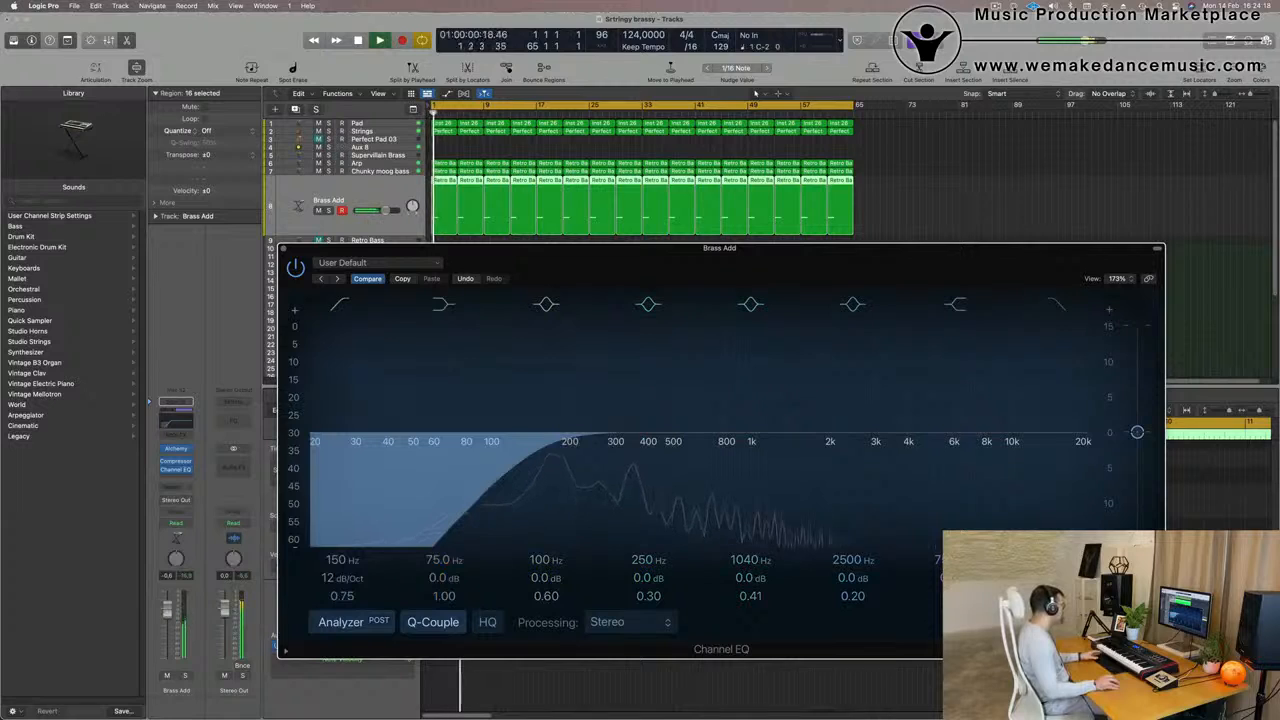
# Add a Bus 4 (Aux 4) send to the Brass Add track and raise its send level while listening
pyautogui.click(283, 249)
pyautogui.moveTo(586, 260); pyautogui.dragTo(1064, 95)
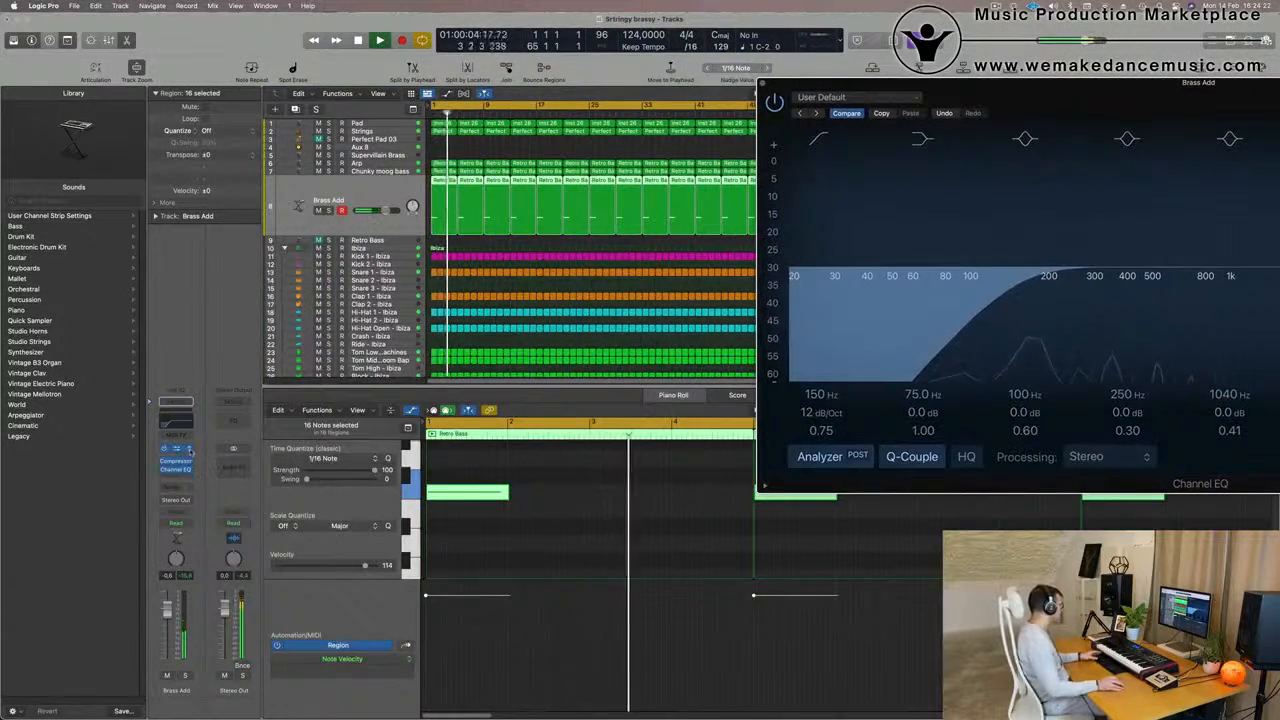
pyautogui.click(176, 487)
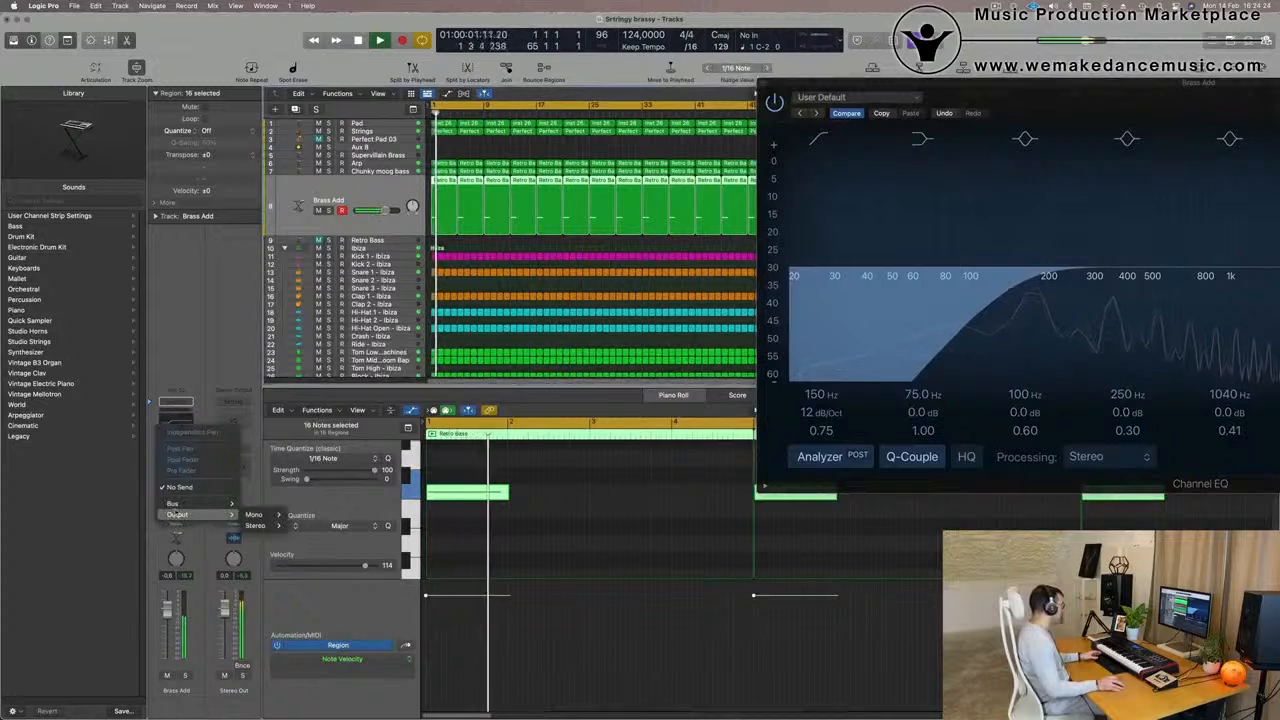
pyautogui.moveTo(174, 503)
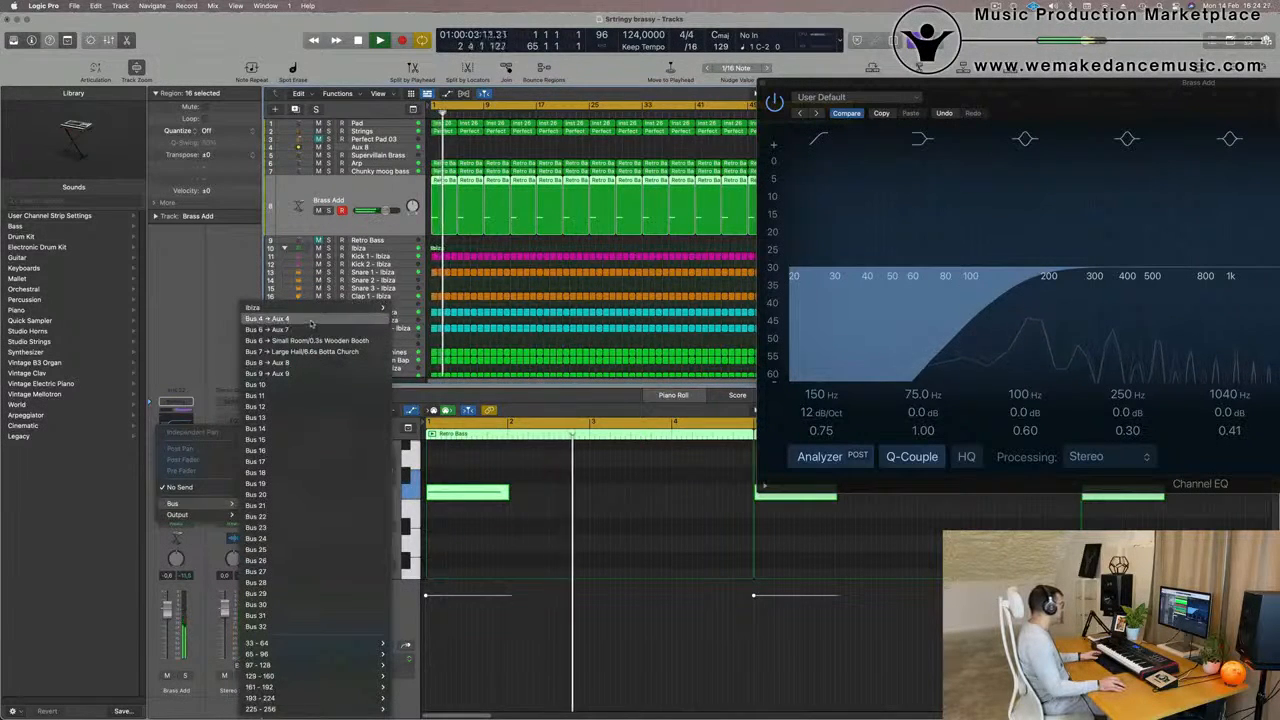
pyautogui.click(310, 320)
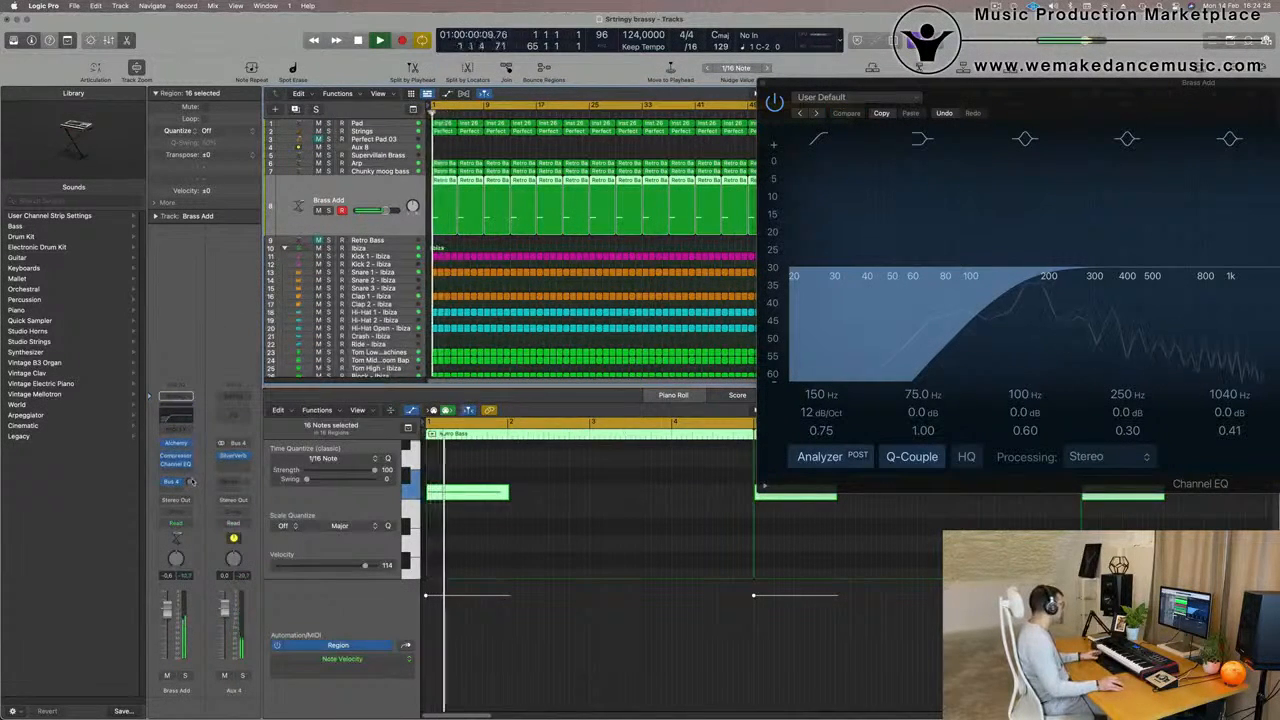
pyautogui.press('space')
pyautogui.press('space')
pyautogui.moveTo(190, 482); pyautogui.dragTo(190, 468)
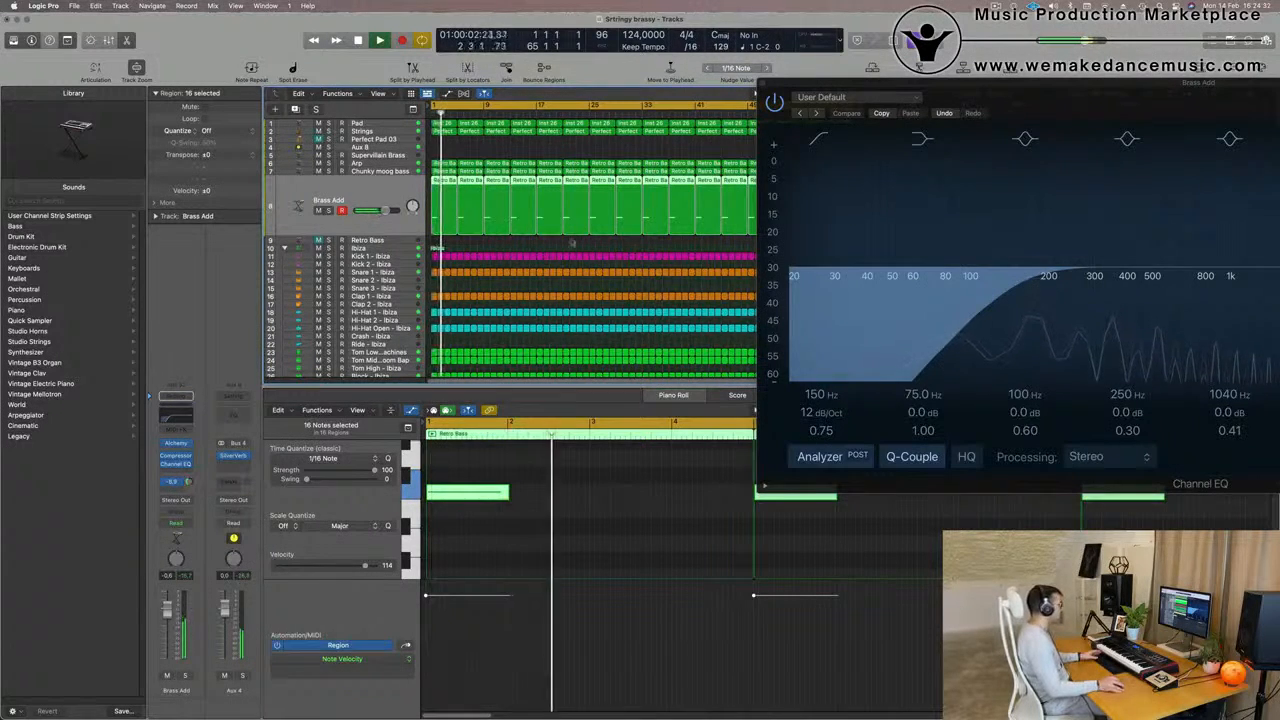
# Set the Brass Add low cut to 166 Hz, close the Channel EQ and lower the track's volume slightly
pyautogui.moveTo(1047, 84); pyautogui.dragTo(386, 252)
pyautogui.moveTo(354, 455); pyautogui.dragTo(367, 464)
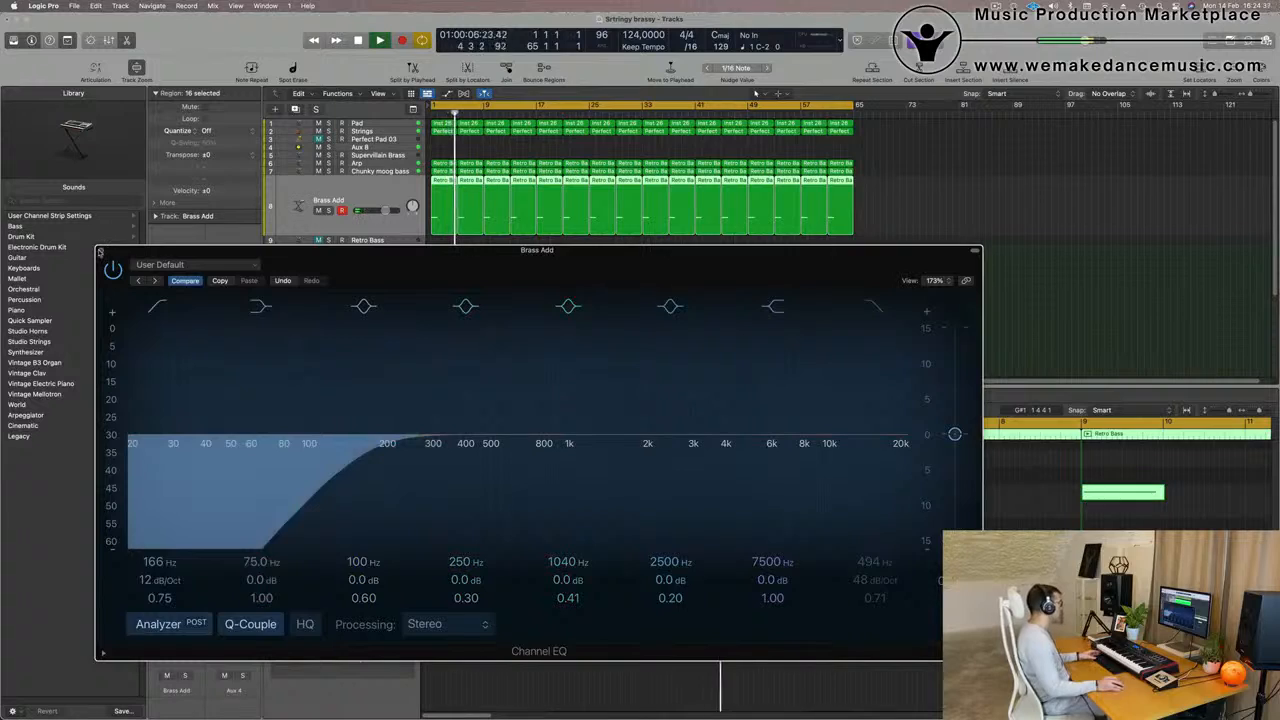
pyautogui.click(100, 251)
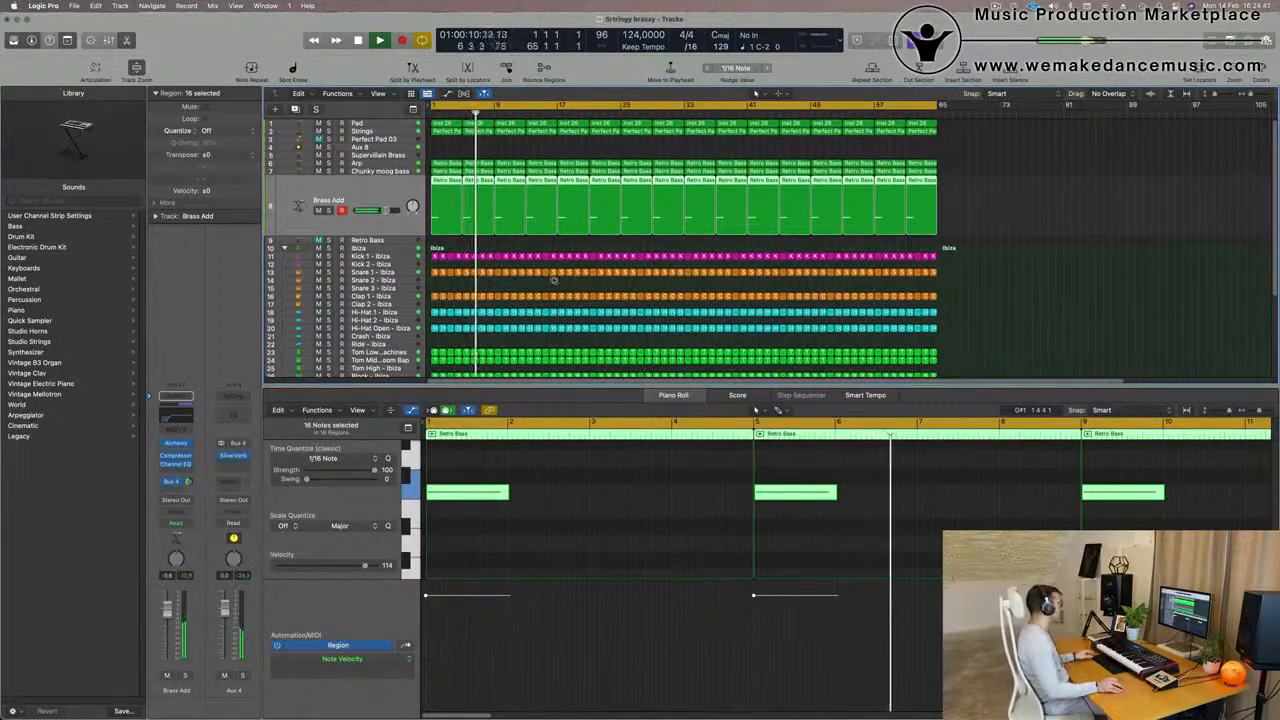
pyautogui.scroll(2, 554, 281)
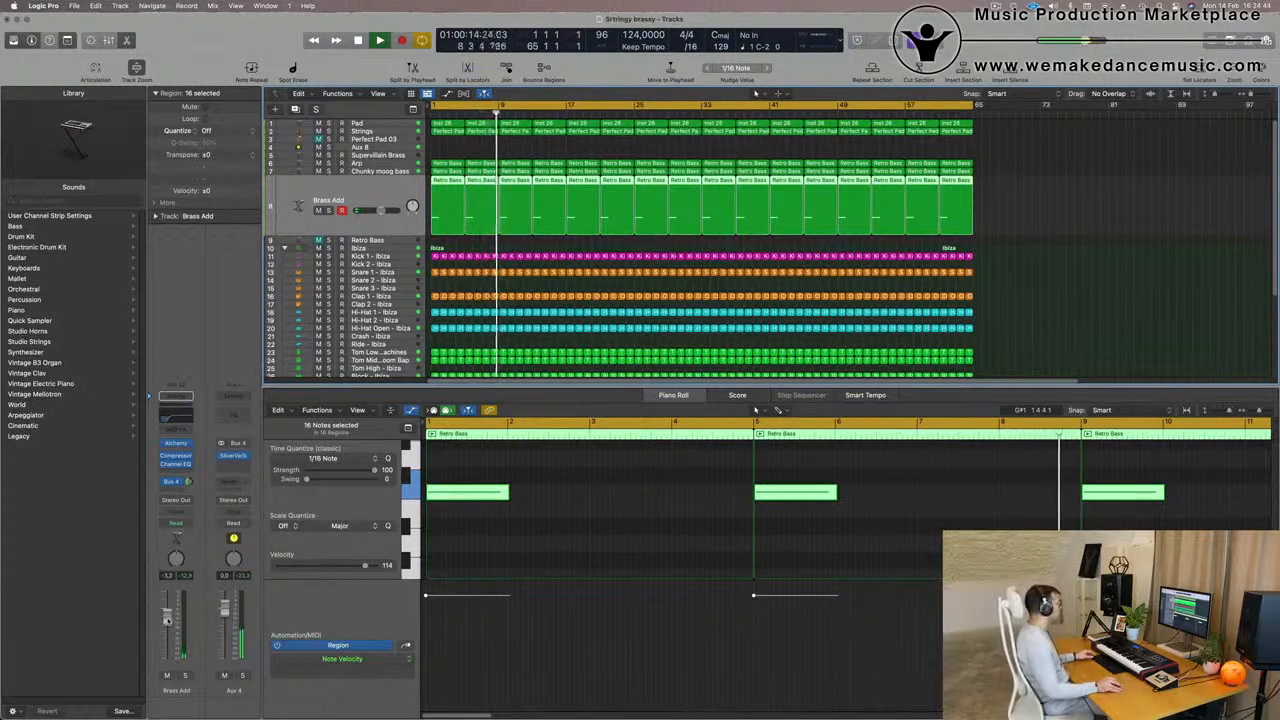
pyautogui.press('super+Left')
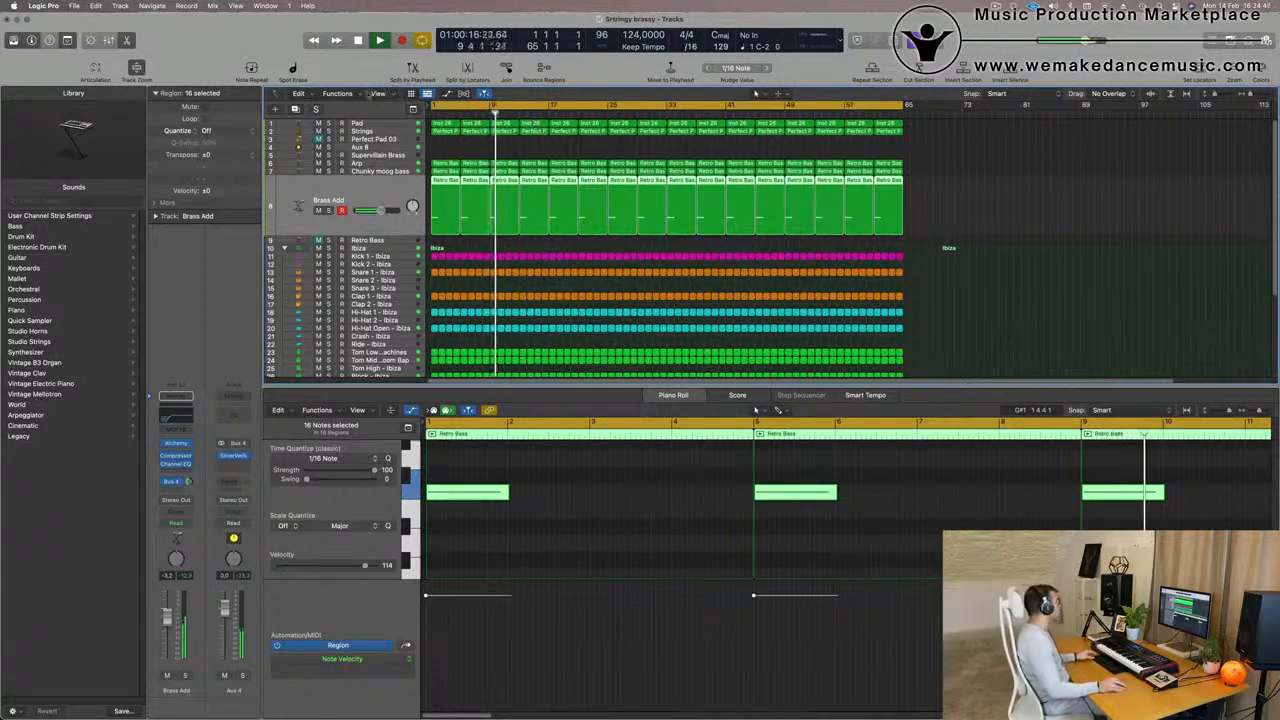
# Show the secondary time ruler above the arrangement
pyautogui.click(378, 94)
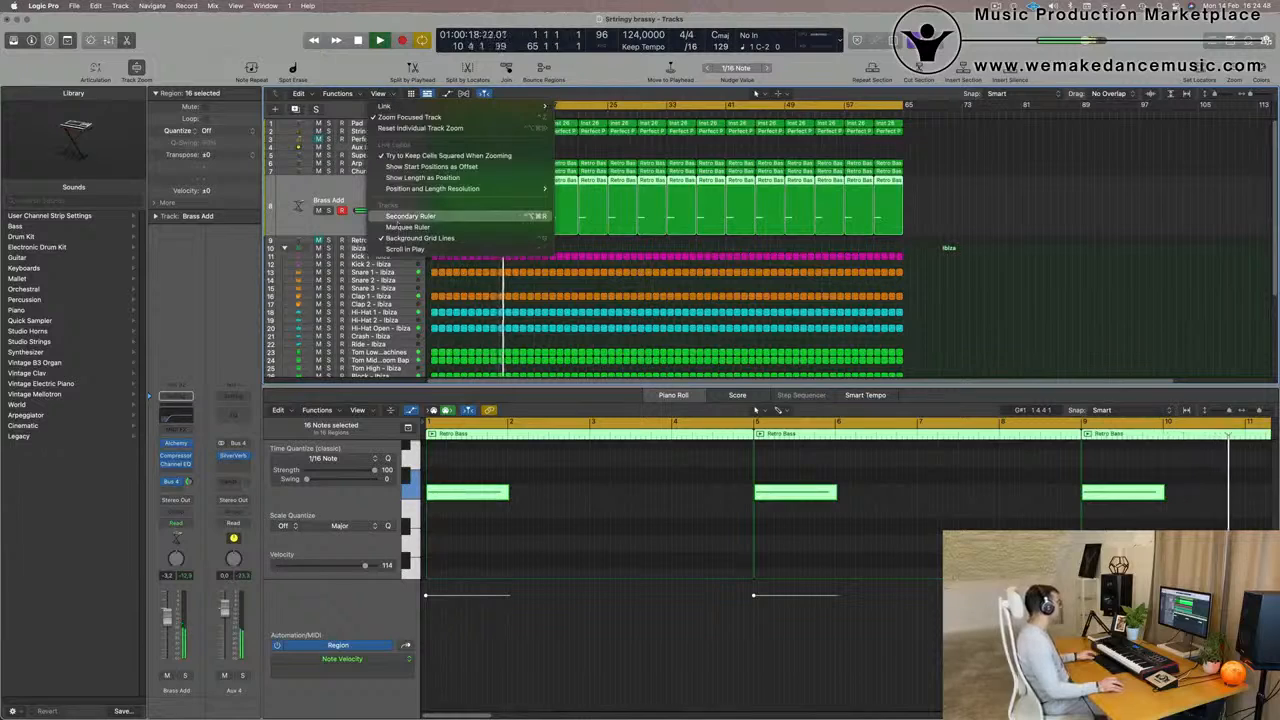
pyautogui.click(410, 216)
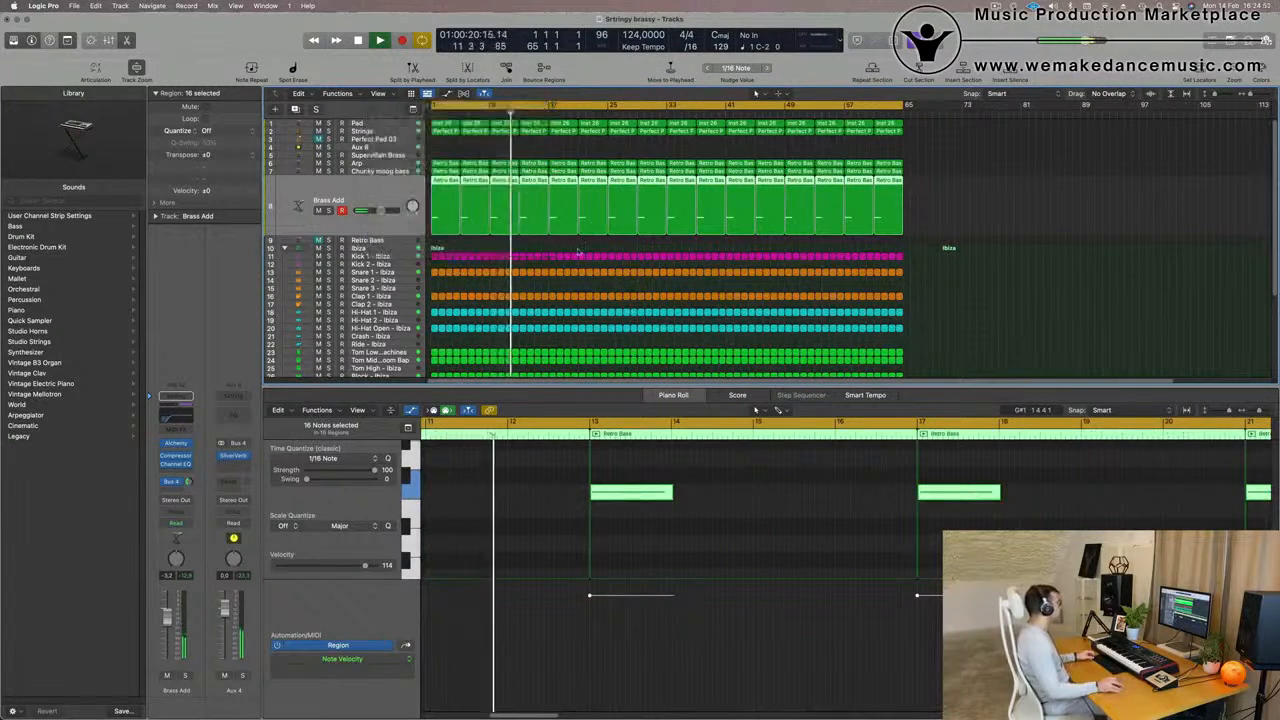
pyautogui.press('super+Right')
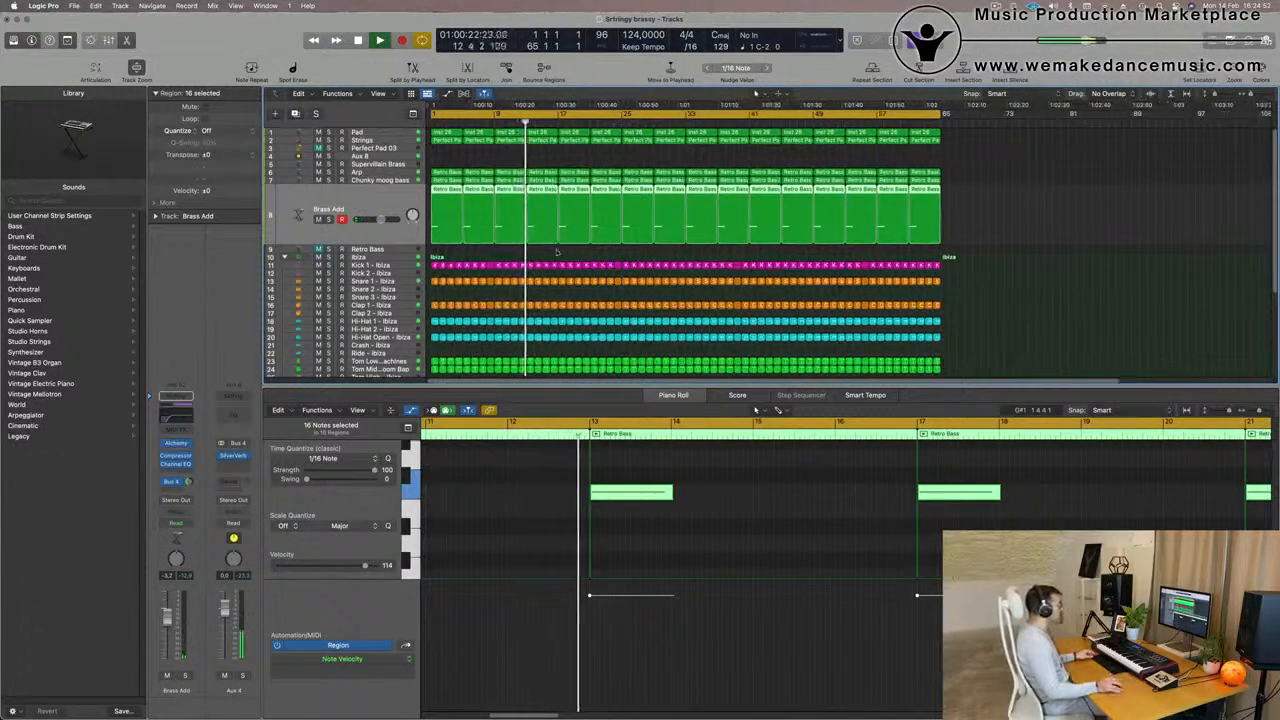
pyautogui.press('super+Left')
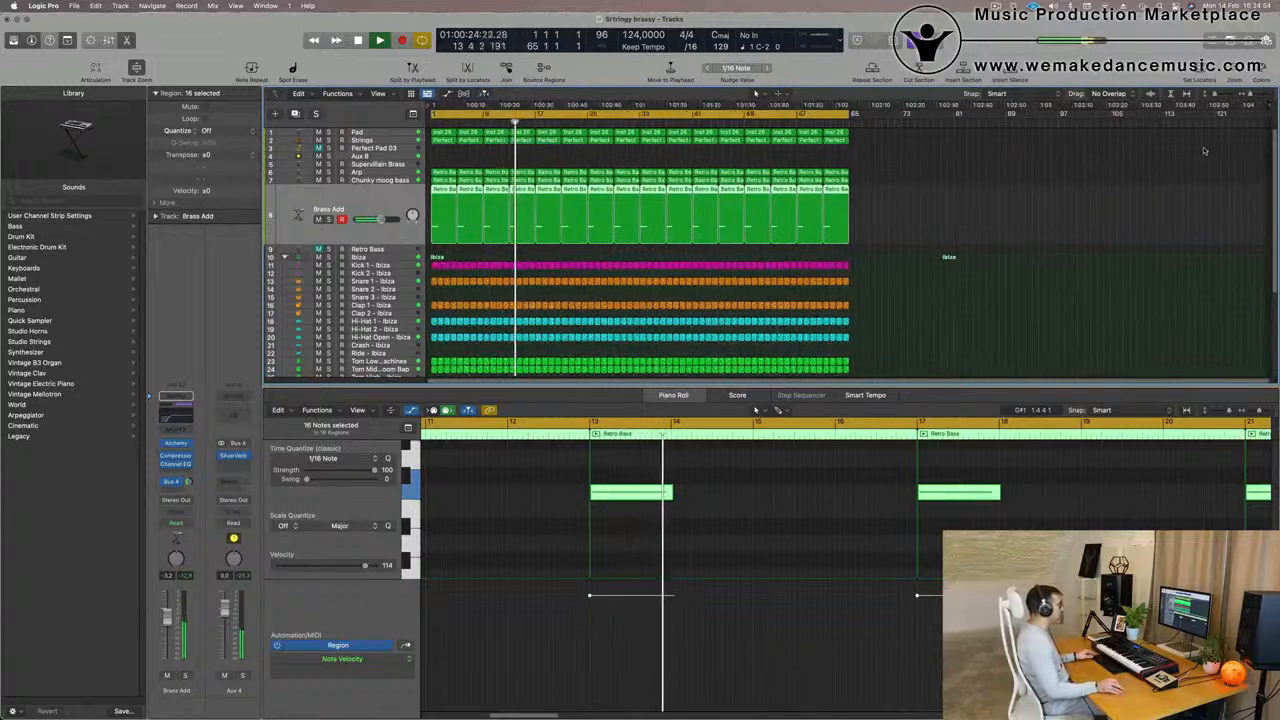
# Move the project end back to bar 66, just after the last regions, and restart playback
pyautogui.moveTo(1099, 119); pyautogui.dragTo(705, 145)
pyautogui.moveTo(1268, 106); pyautogui.dragTo(856, 138)
pyautogui.press('space')
pyautogui.press('space')
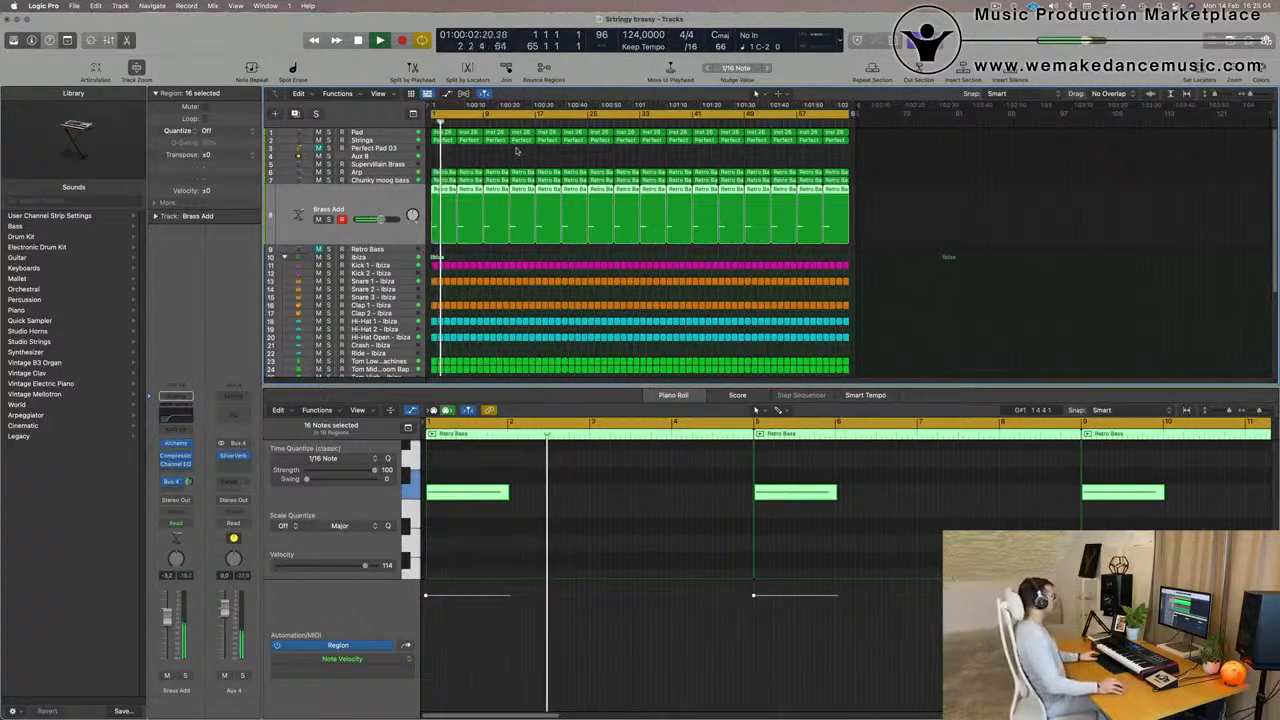
# Copy all the regions of the Strings track onto the Perfect Pad 03 track in row 3, starting at bar 1
pyautogui.press('Return')
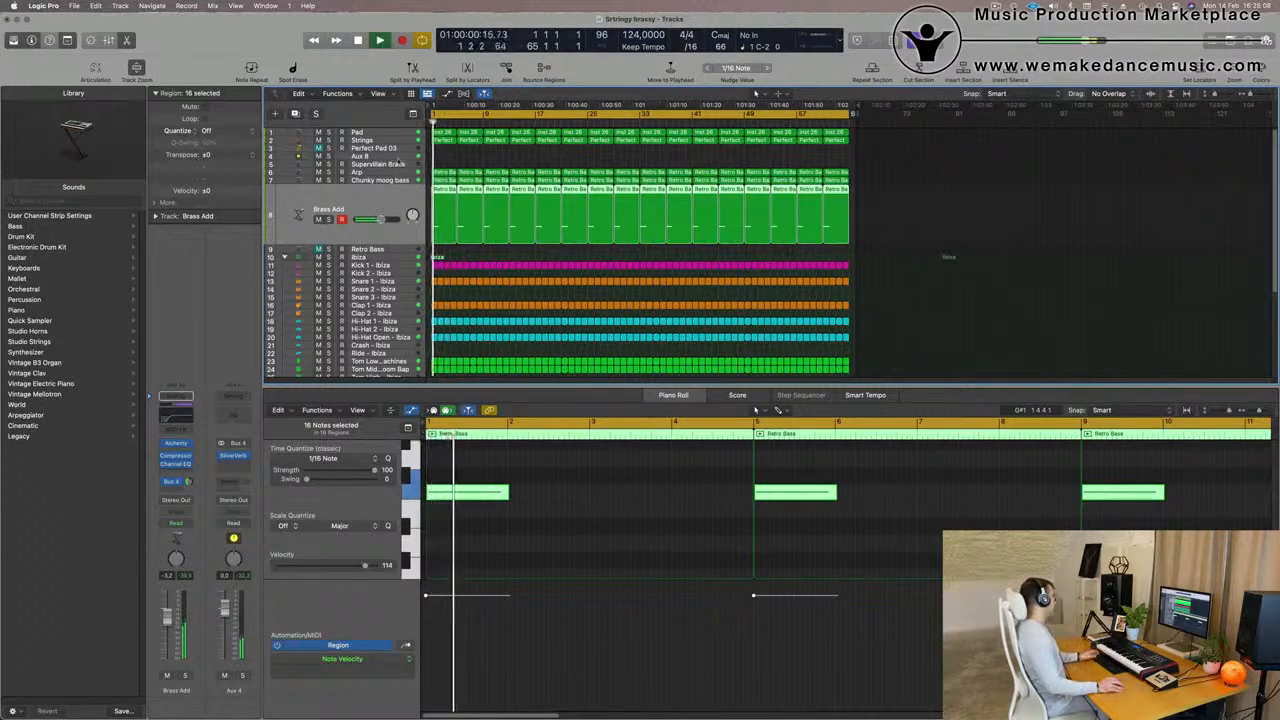
pyautogui.click(442, 147)
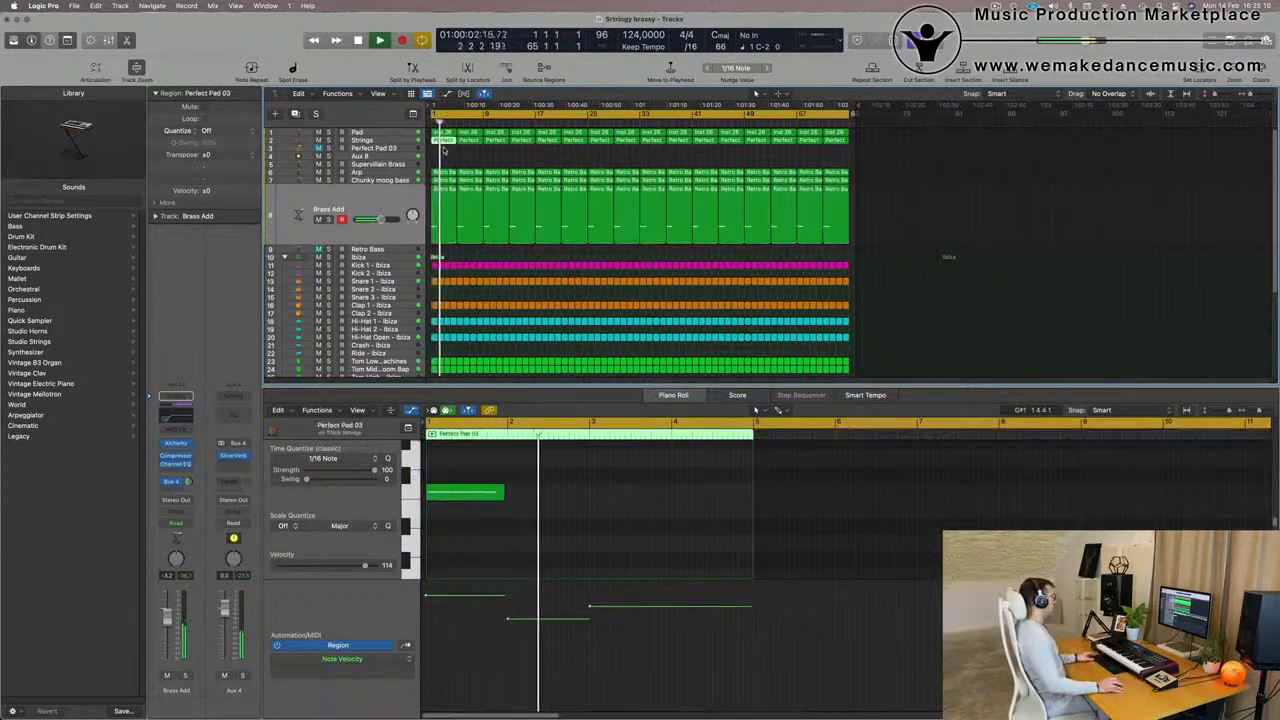
pyautogui.moveTo(442, 147); pyautogui.dragTo(846, 140)
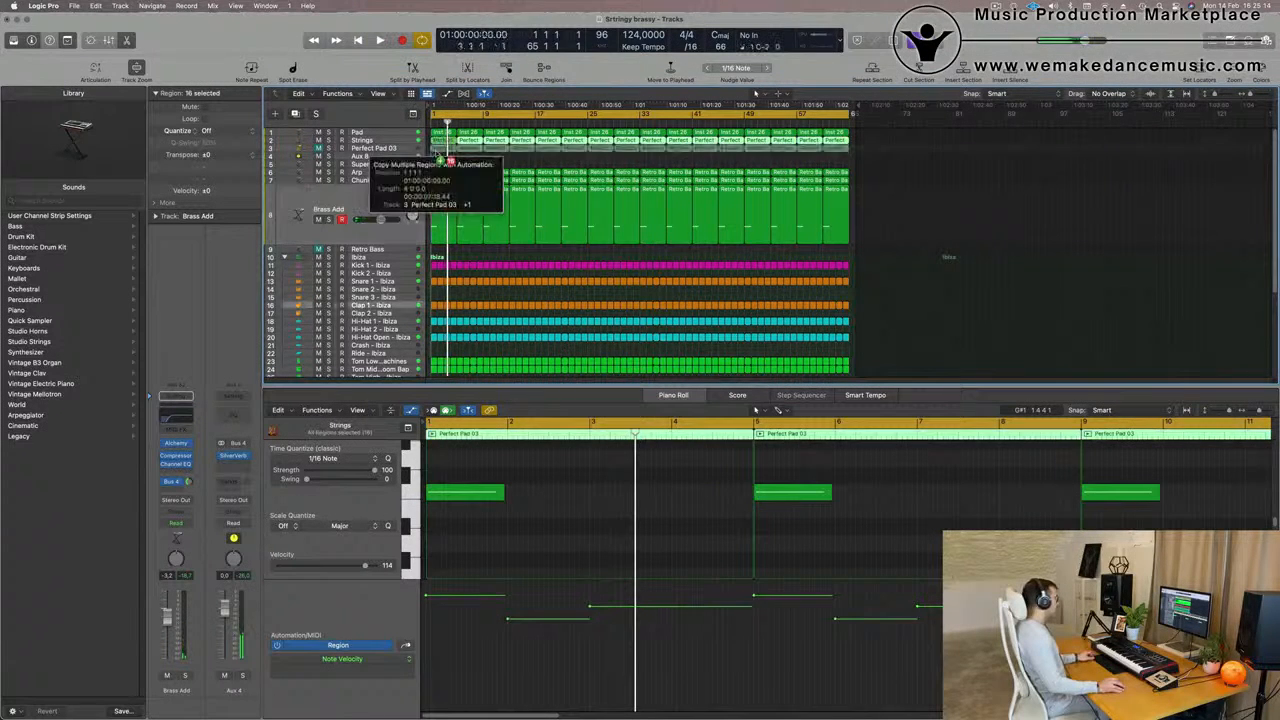
# Unmute the row 3 Perfect Pad 03 track and audition its French horn part with and without solo
pyautogui.click(365, 148)
pyautogui.press('space')
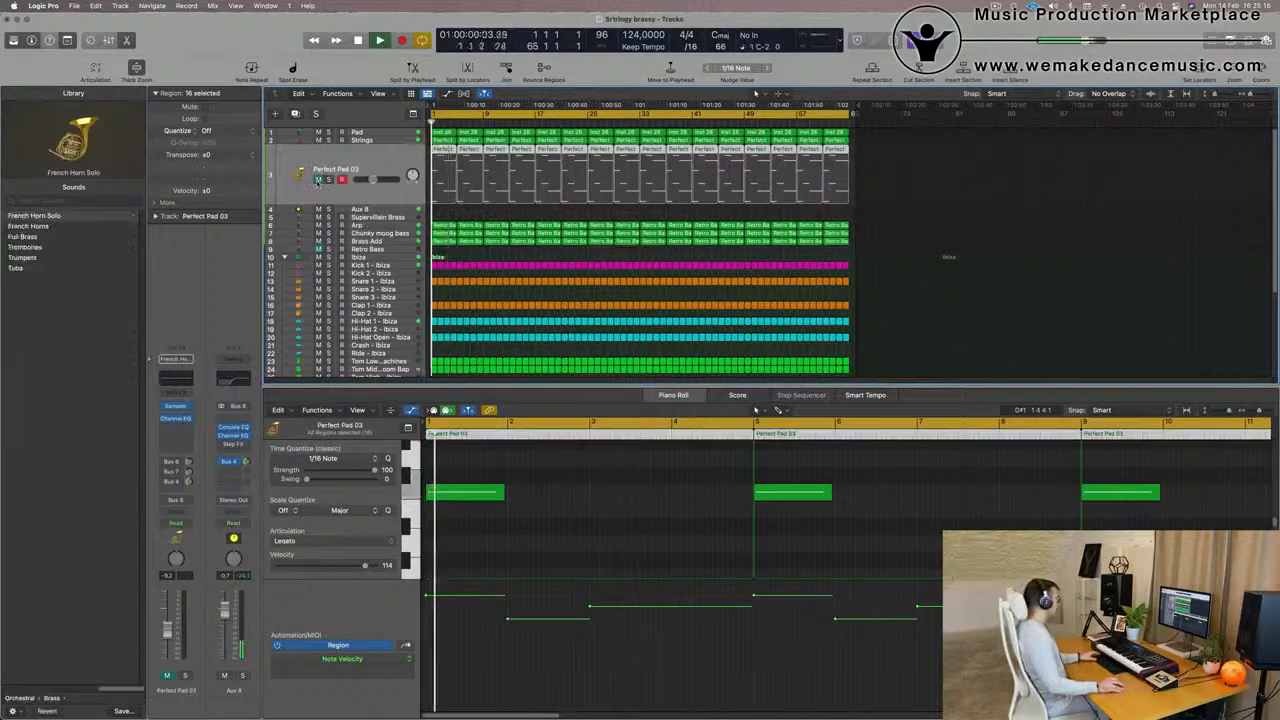
pyautogui.click(318, 179)
pyautogui.press('s')
pyautogui.press('s')
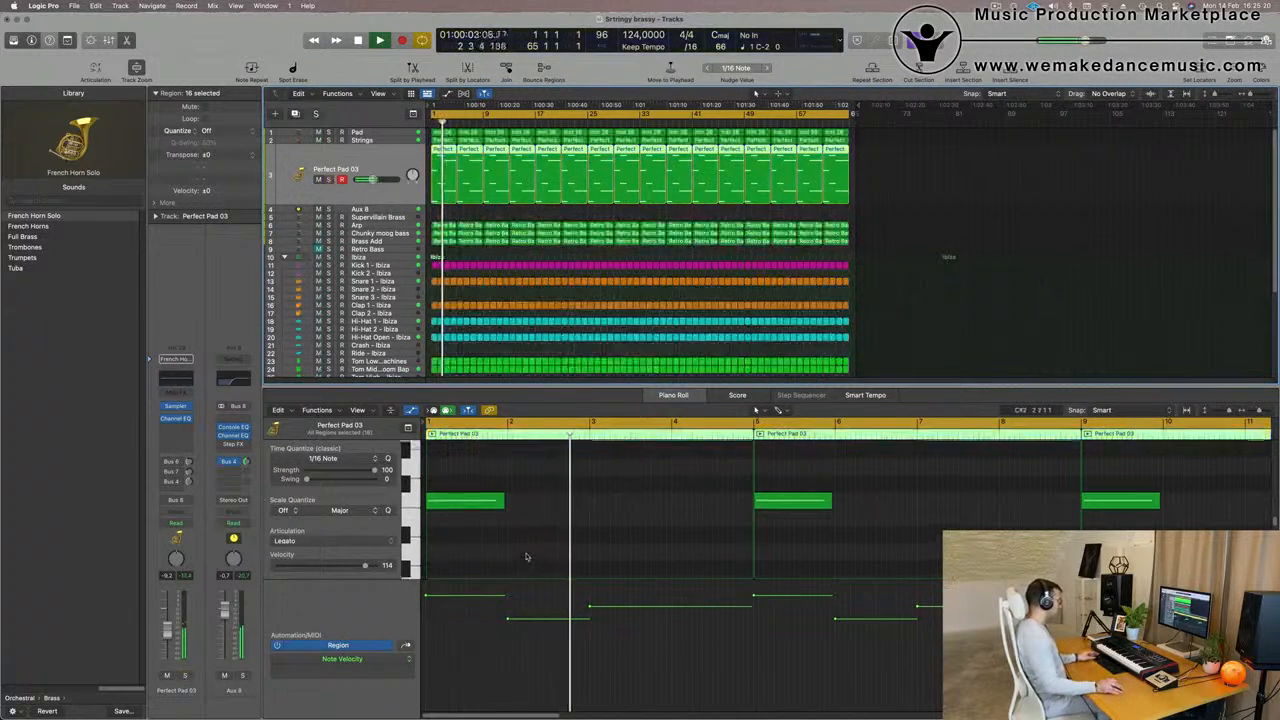
# Try transposing all the Perfect Pad 03 notes to another octave, listen, and restore their original pitch
pyautogui.scroll(-2, 527, 554)
pyautogui.press('space')
pyautogui.click(527, 557)
pyautogui.press('super+a')
pyautogui.press('Delete')
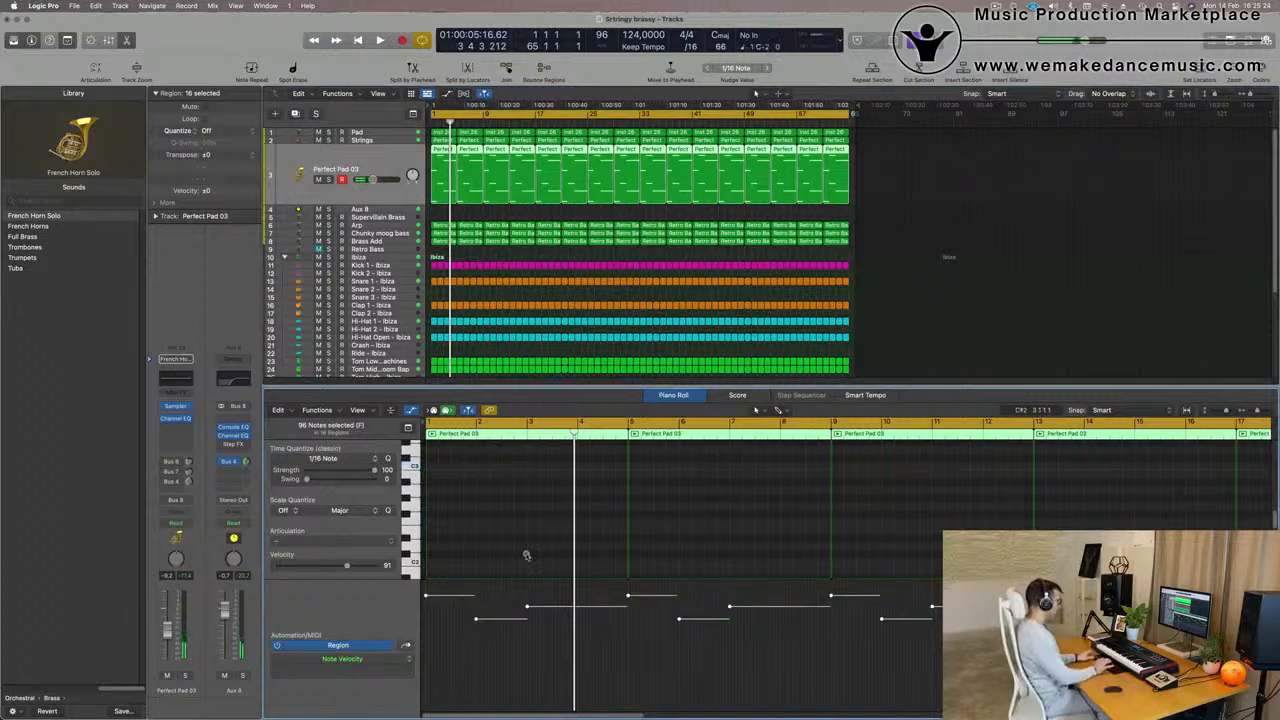
pyautogui.press('space')
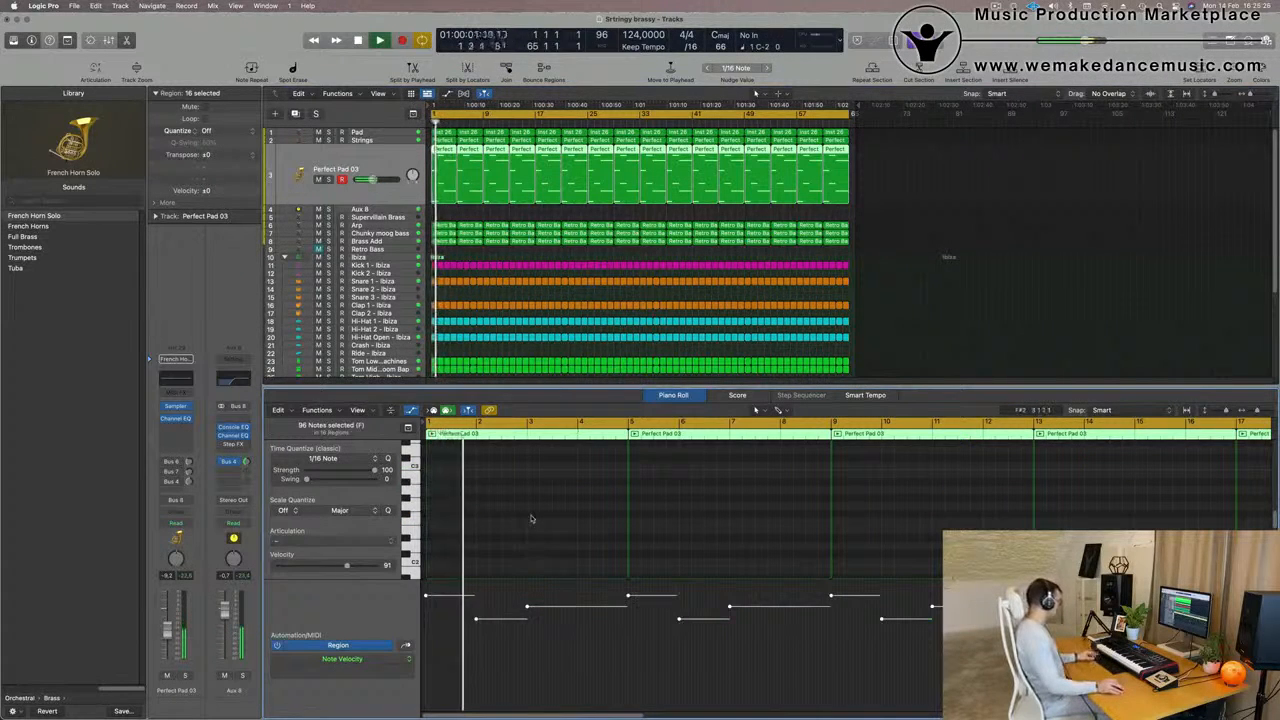
pyautogui.press('super+z')
pyautogui.press('space')
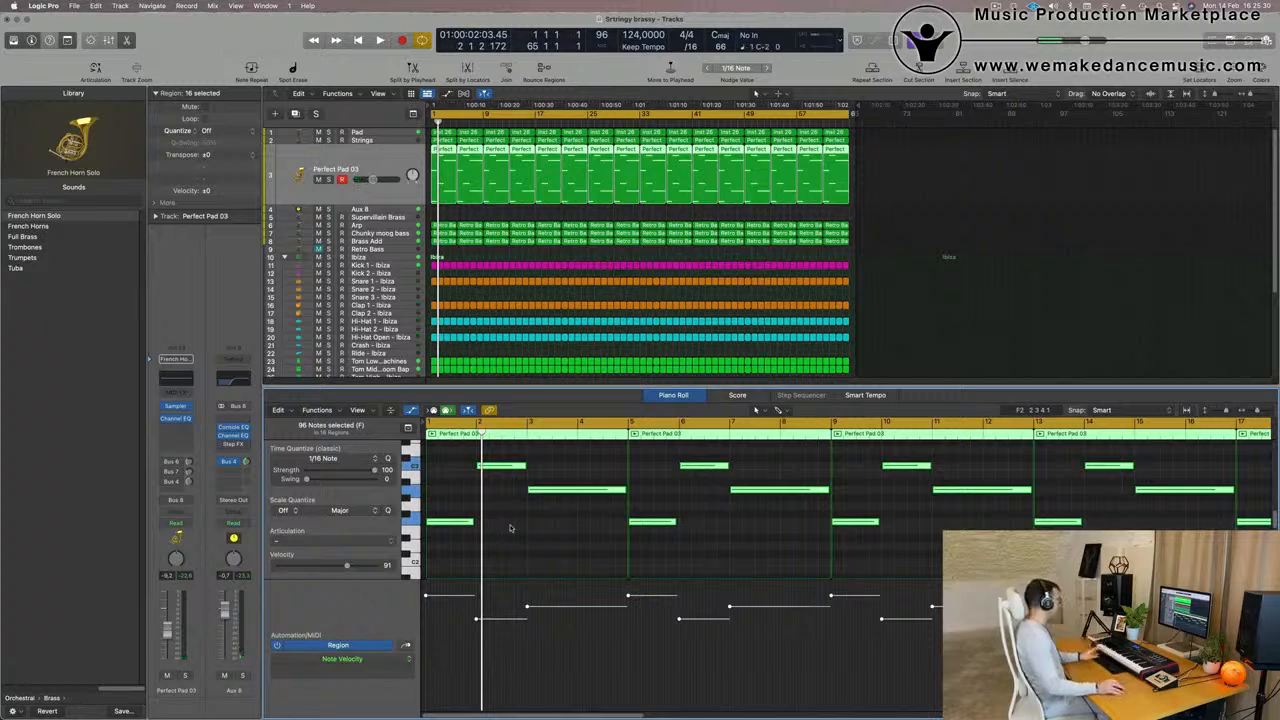
# Play the arrangement and close the Piano Roll so that all tracks and the full song length fit in view
pyautogui.press('space')
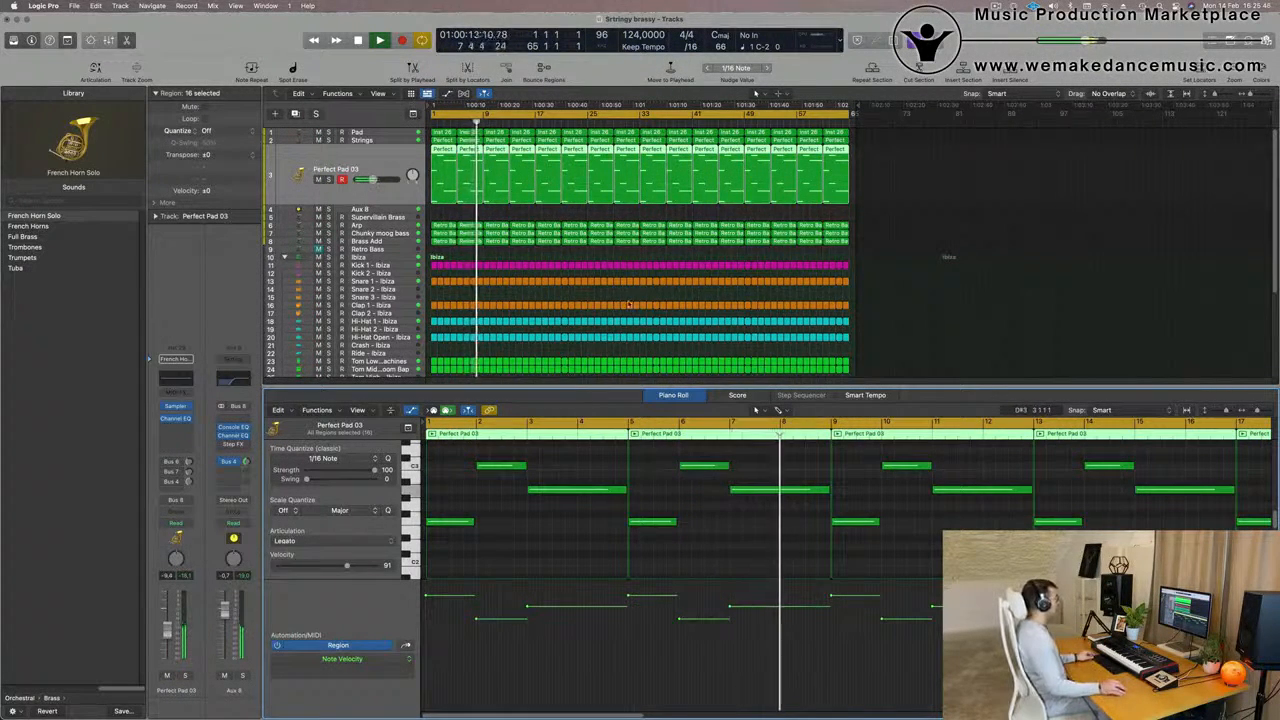
pyautogui.scroll(-3, 629, 304)
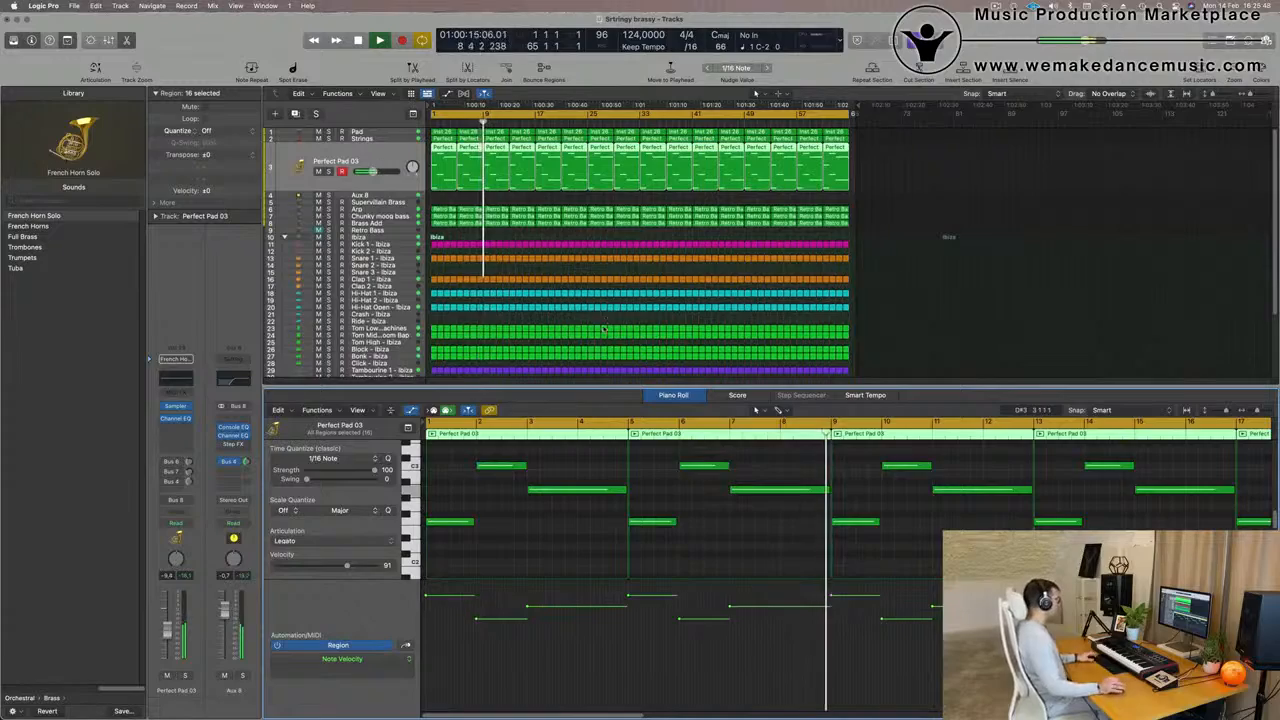
pyautogui.press('x')
pyautogui.press('x')
pyautogui.scroll(5, 583, 517)
pyautogui.scroll(-5, 620, 518)
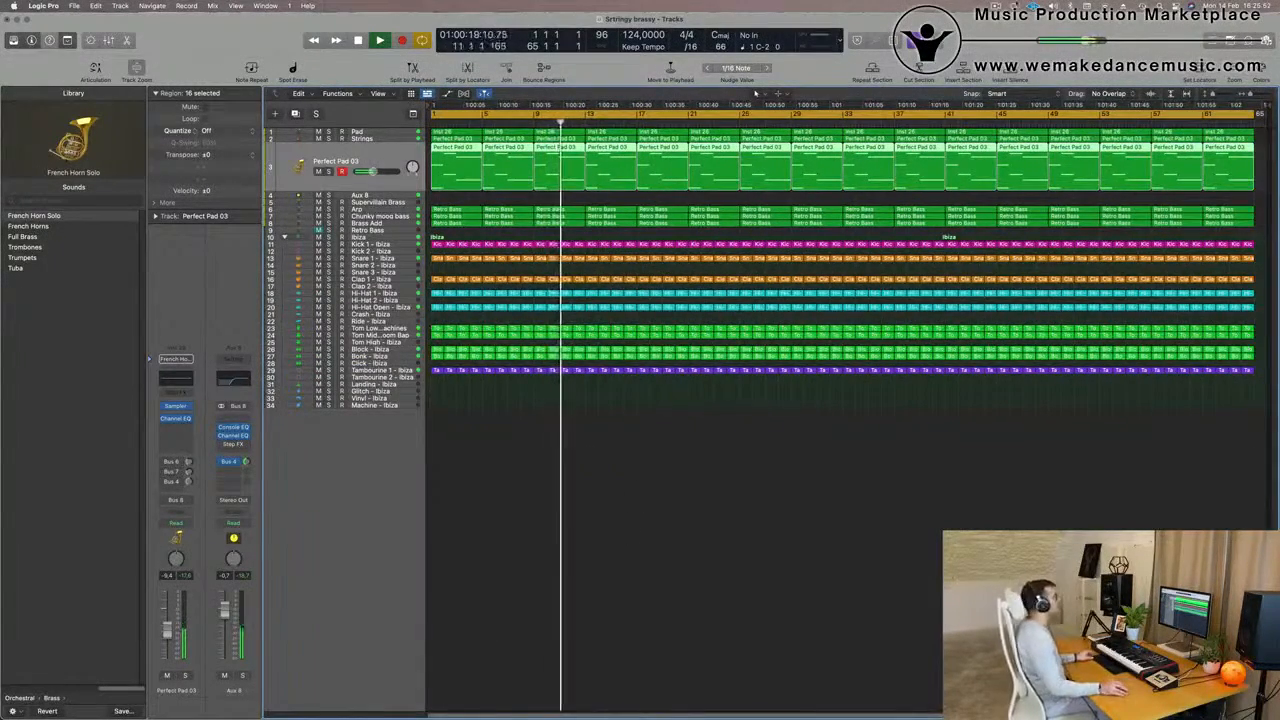
pyautogui.click(995, 6)
pyautogui.click(1011, 32)
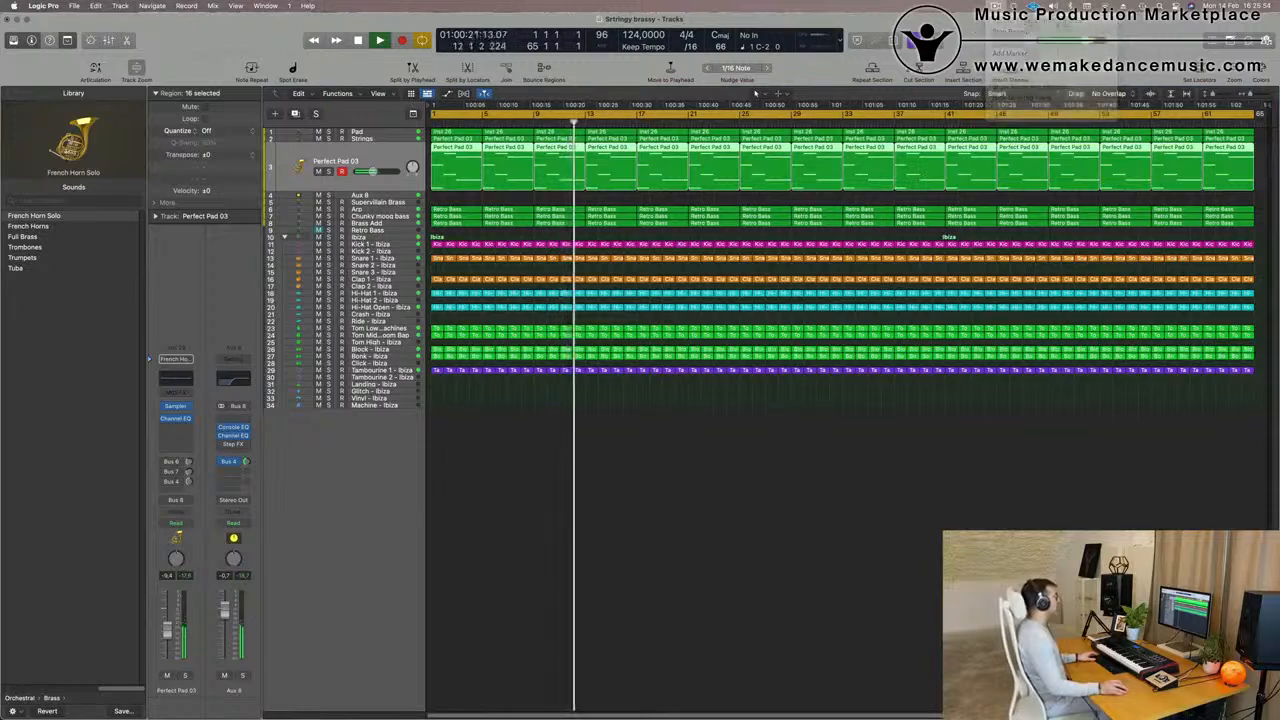
pyautogui.click(729, 490)
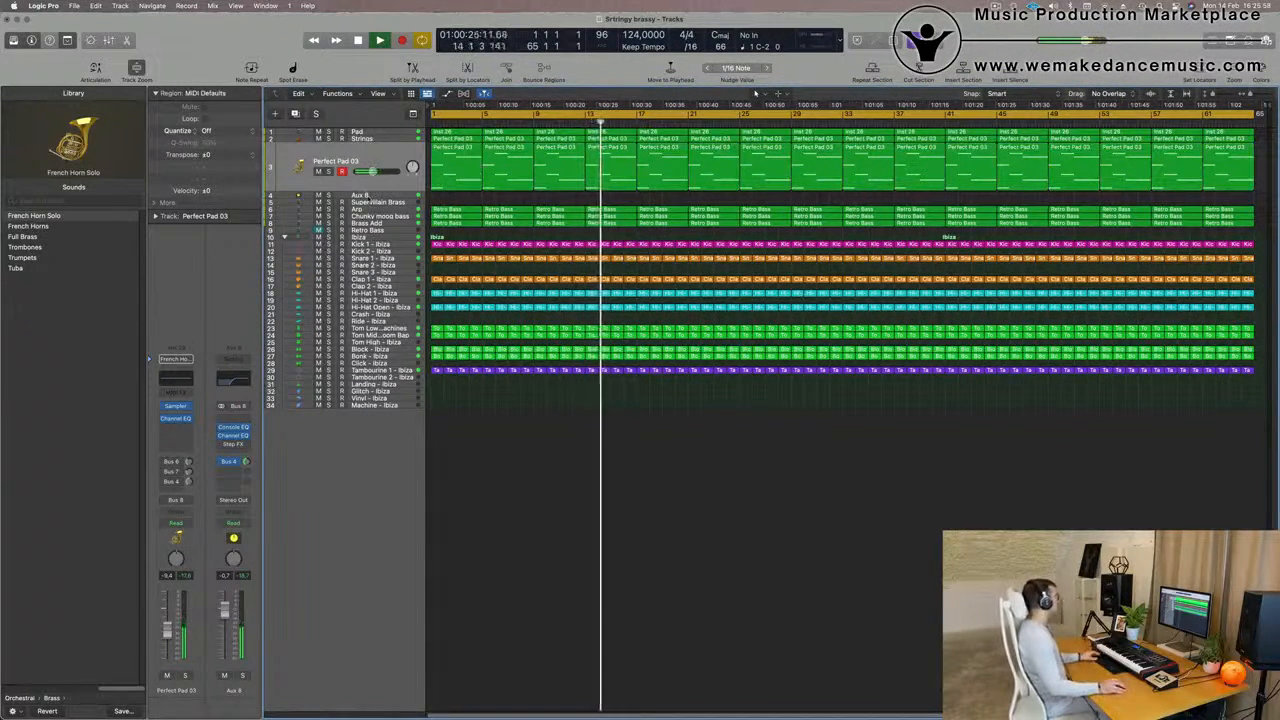
# Select the Supervillain Brass track, restart playback from bar 1 and add a send to Bus 4 (Aux 4)
pyautogui.click(371, 203)
pyautogui.press('Return')
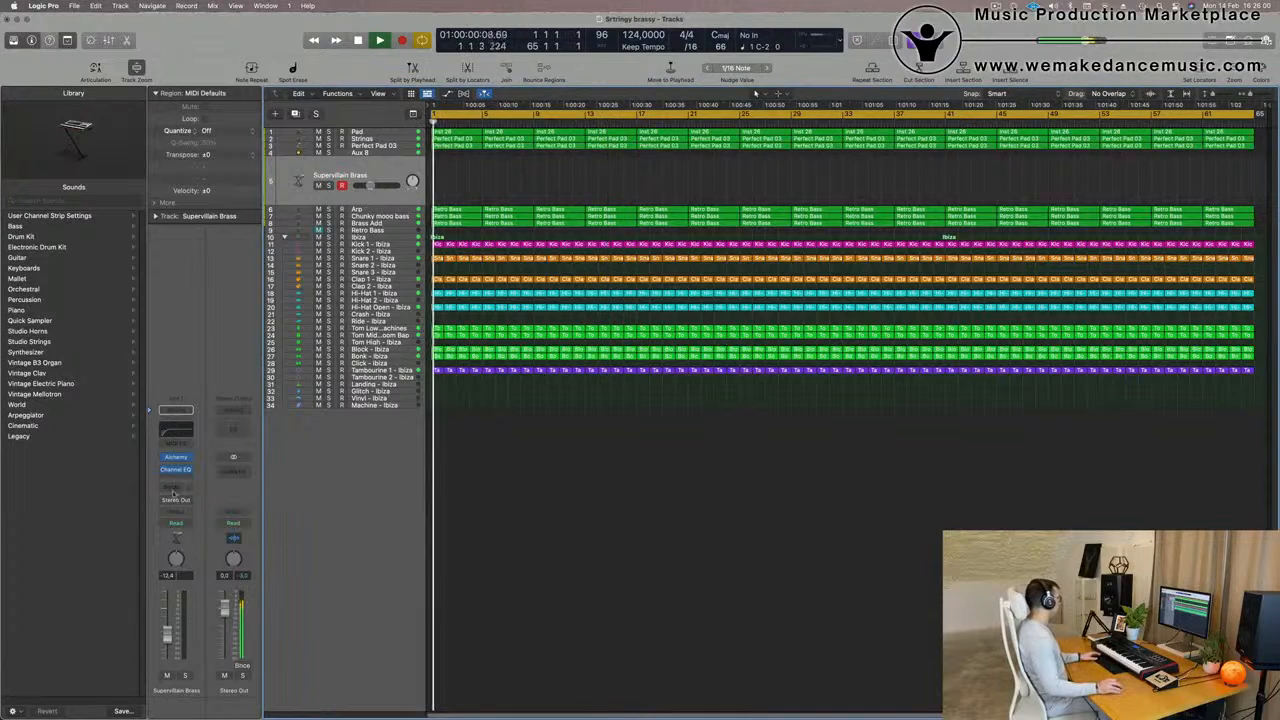
pyautogui.click(175, 487)
pyautogui.moveTo(175, 503)
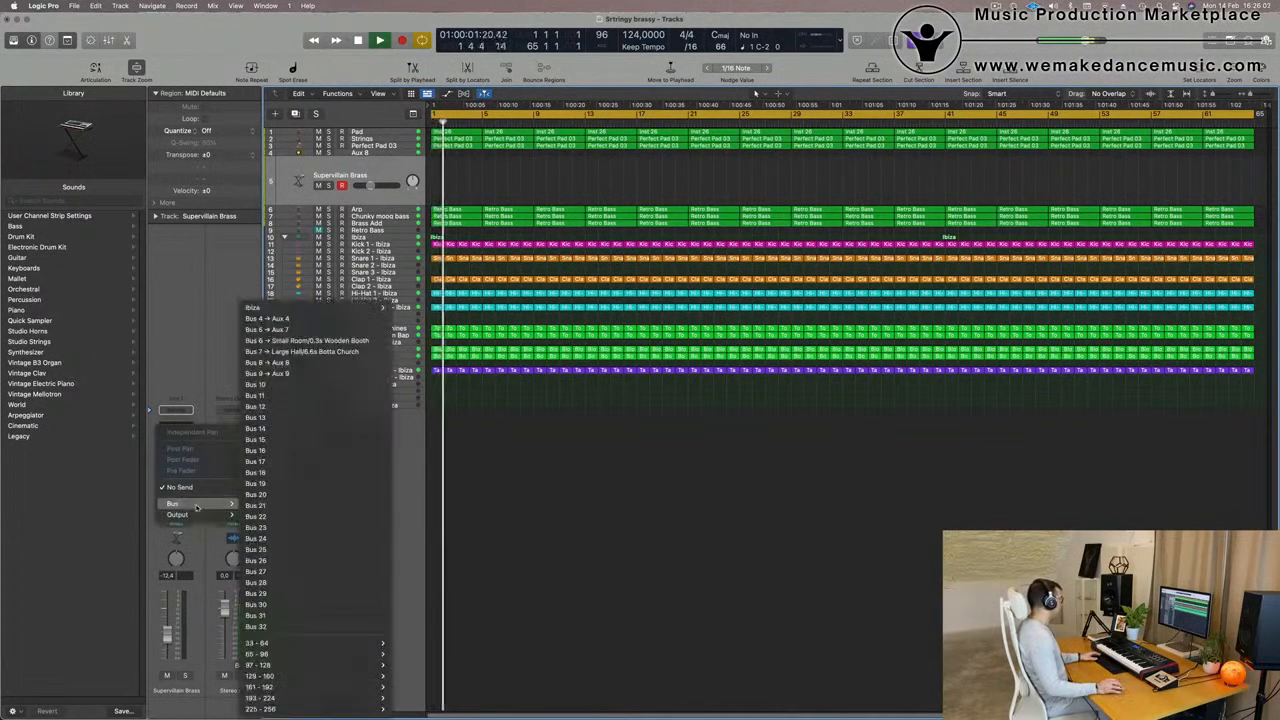
pyautogui.click(321, 319)
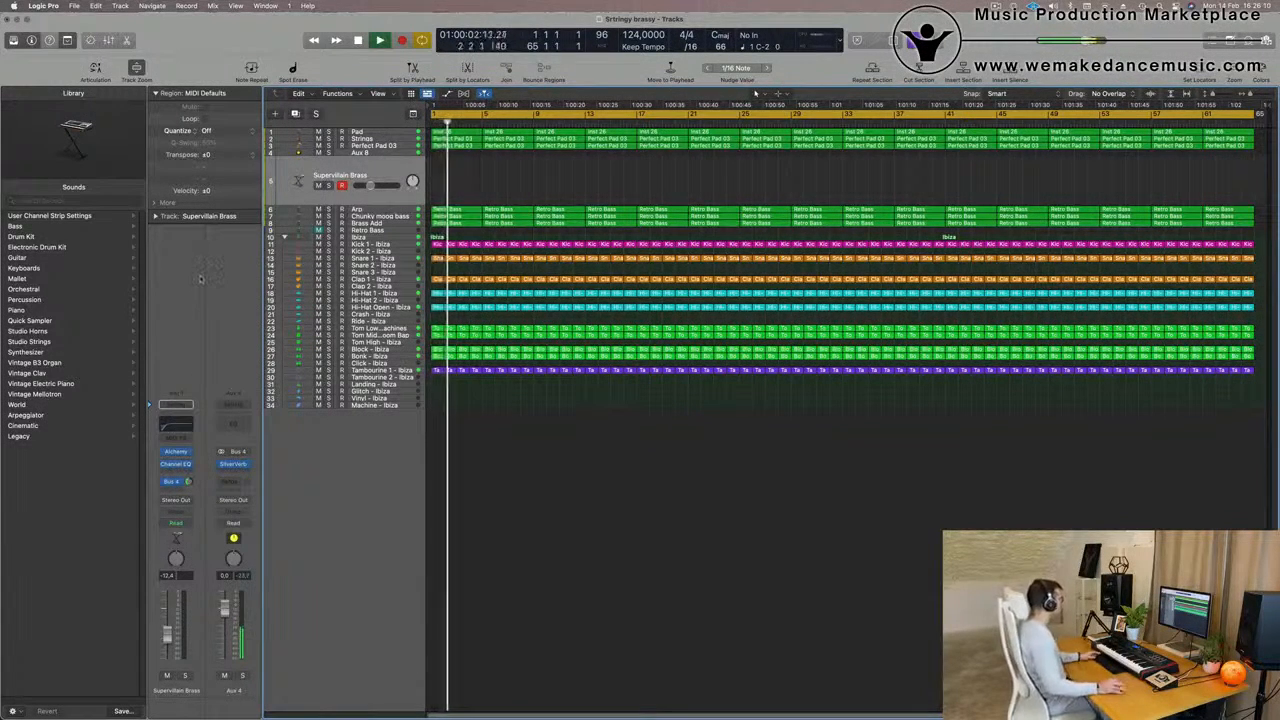
# Open the Alchemy instrument of the Supervillain Brass track and filter its preset browser to the Leads category
pyautogui.click(187, 451)
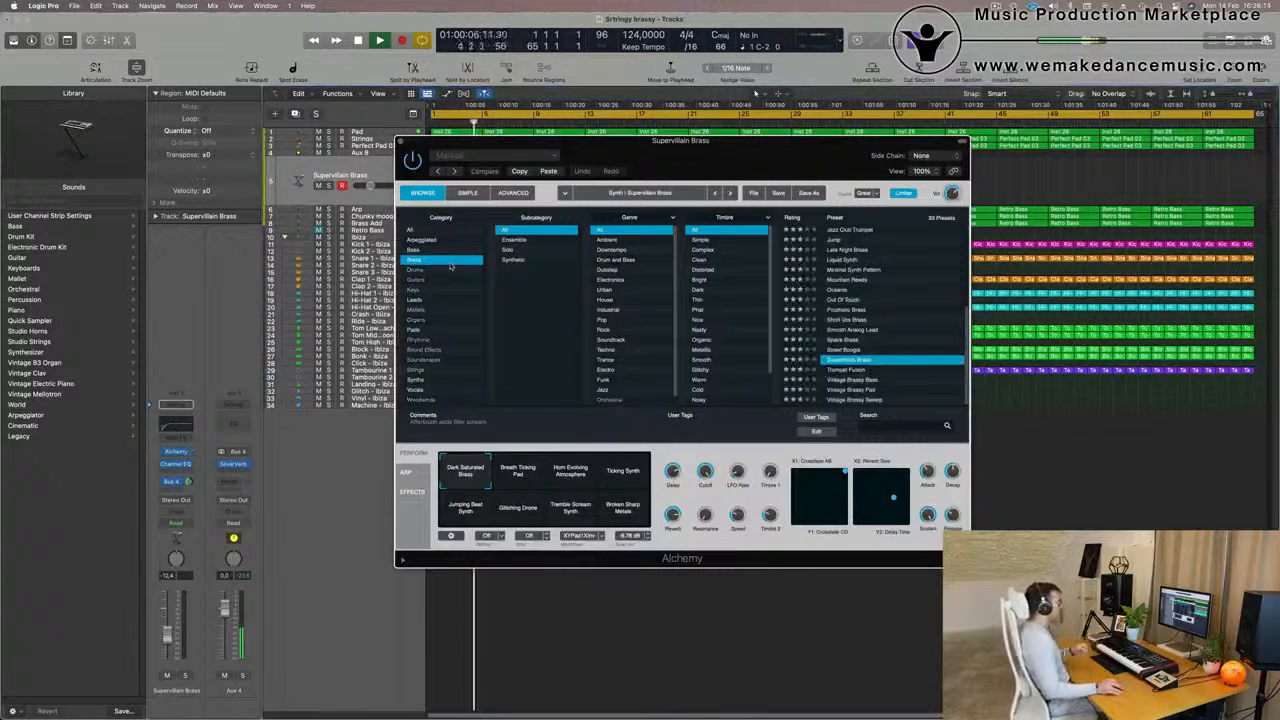
pyautogui.scroll(5, 889, 300)
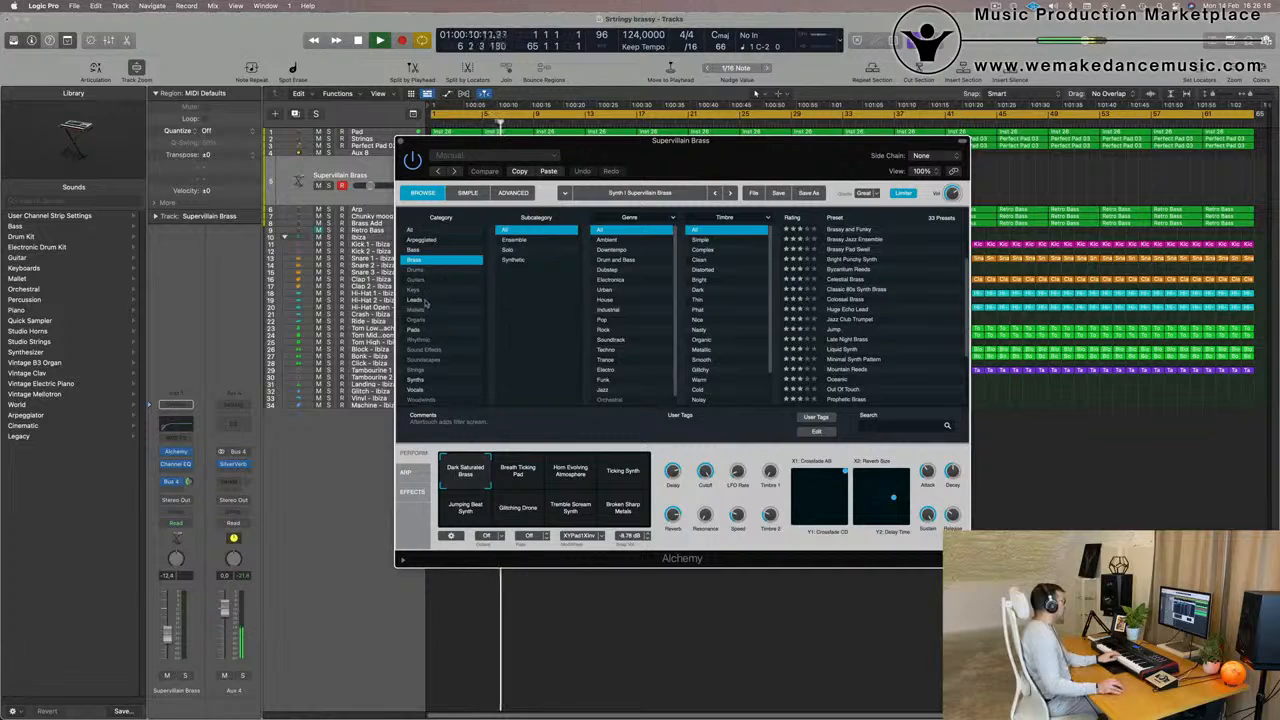
pyautogui.click(415, 299)
# Audition the Vox Box Synth lead preset and its Phased variation
pyautogui.scroll(-5, 877, 275)
pyautogui.scroll(-10, 877, 275)
pyautogui.click(842, 310)
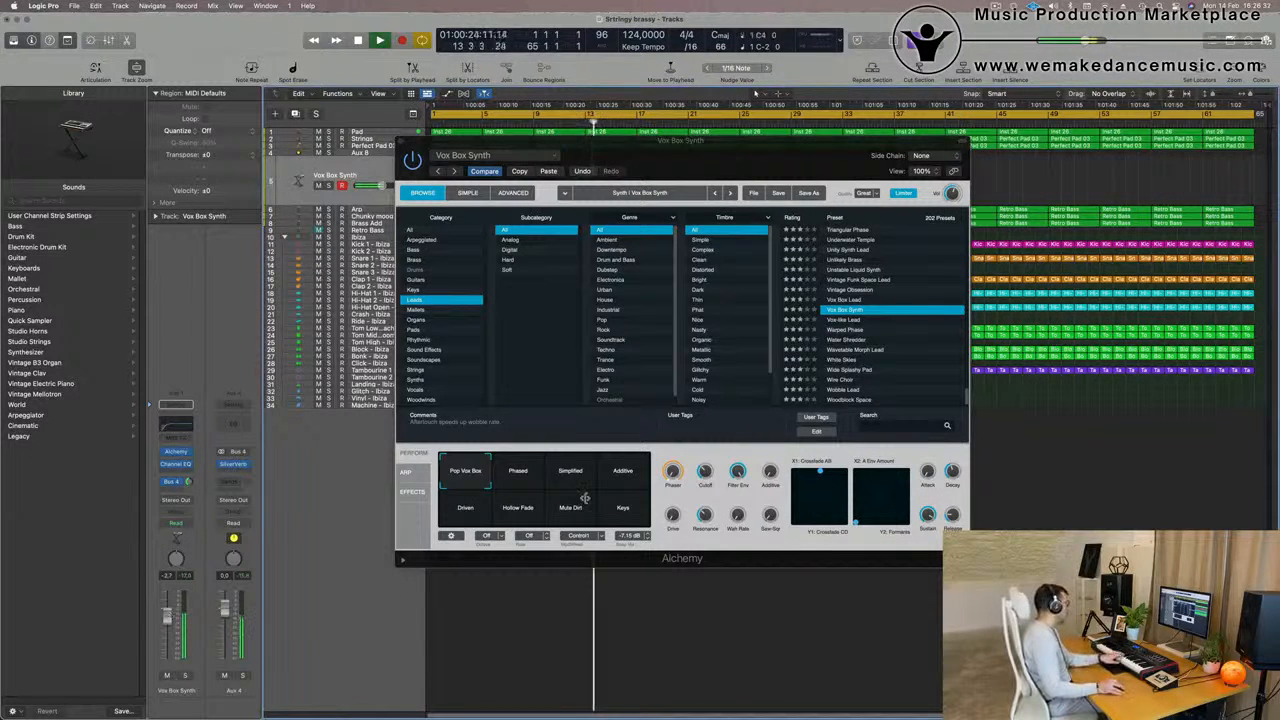
pyautogui.click(521, 476)
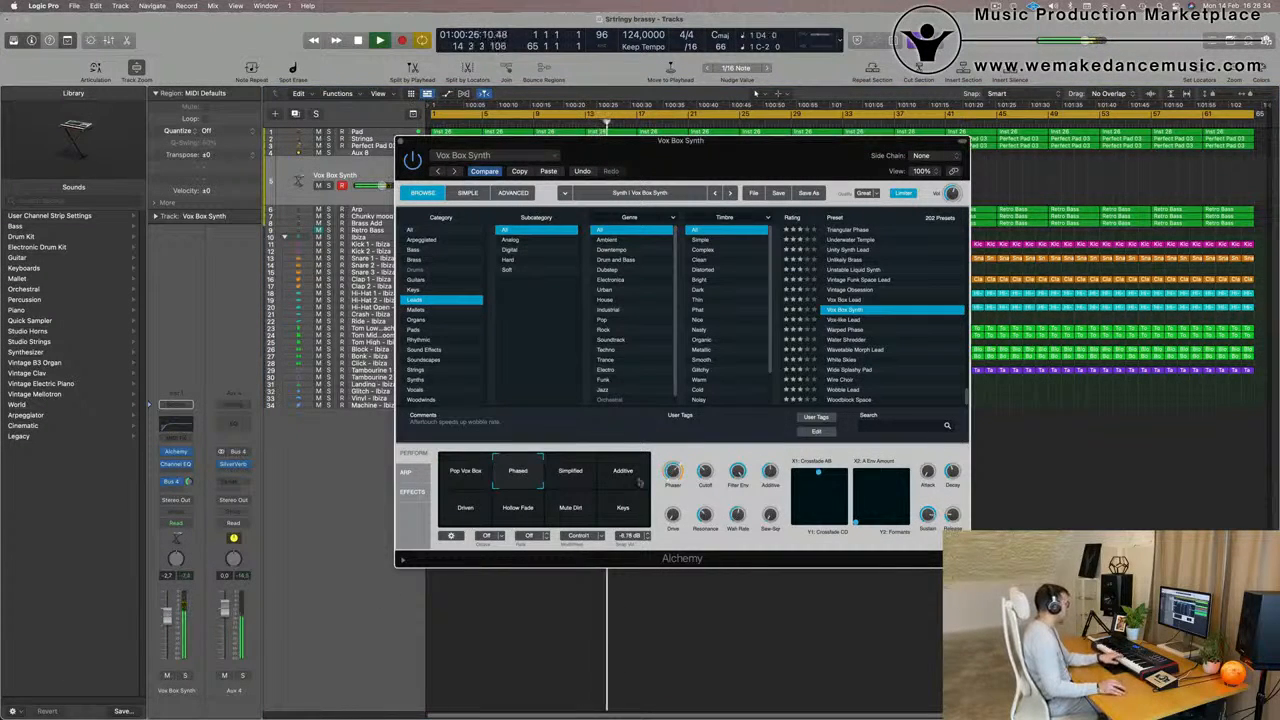
# Try the Water Shredder preset and step through its performance variations up to Buzz Saw 2
pyautogui.click(846, 340)
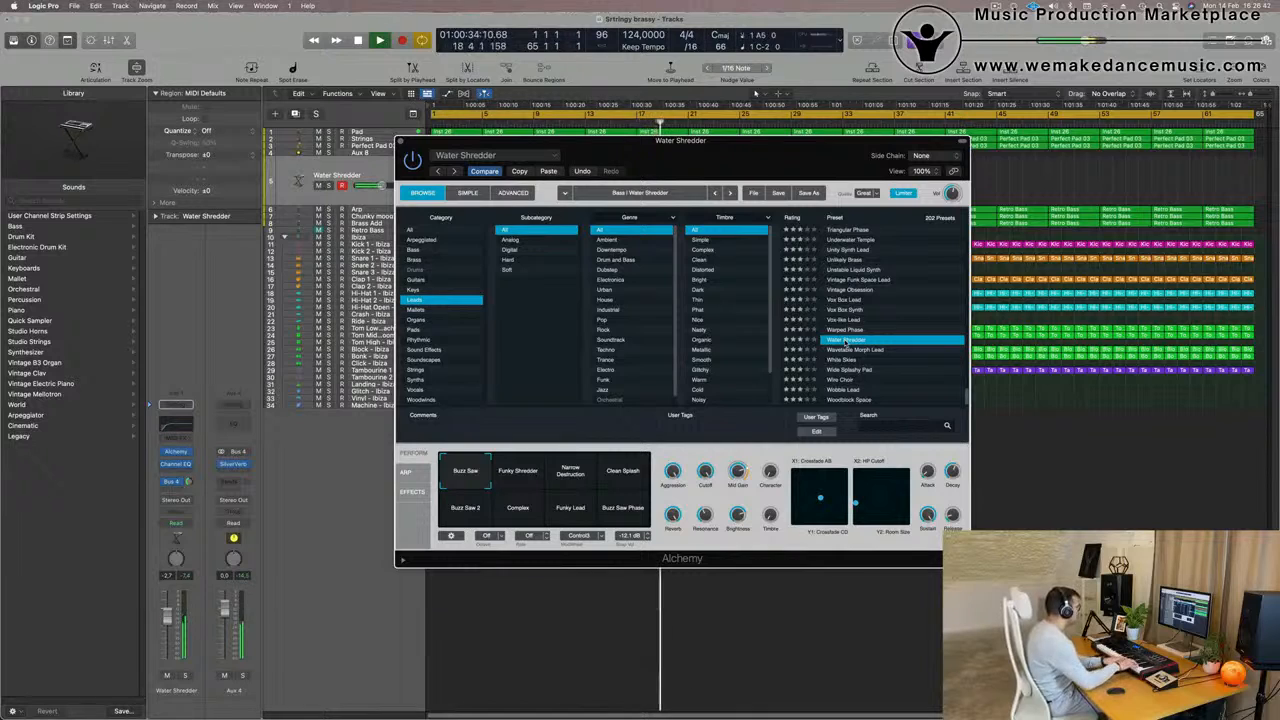
pyautogui.click(530, 472)
pyautogui.click(575, 474)
pyautogui.click(622, 476)
pyautogui.click(460, 516)
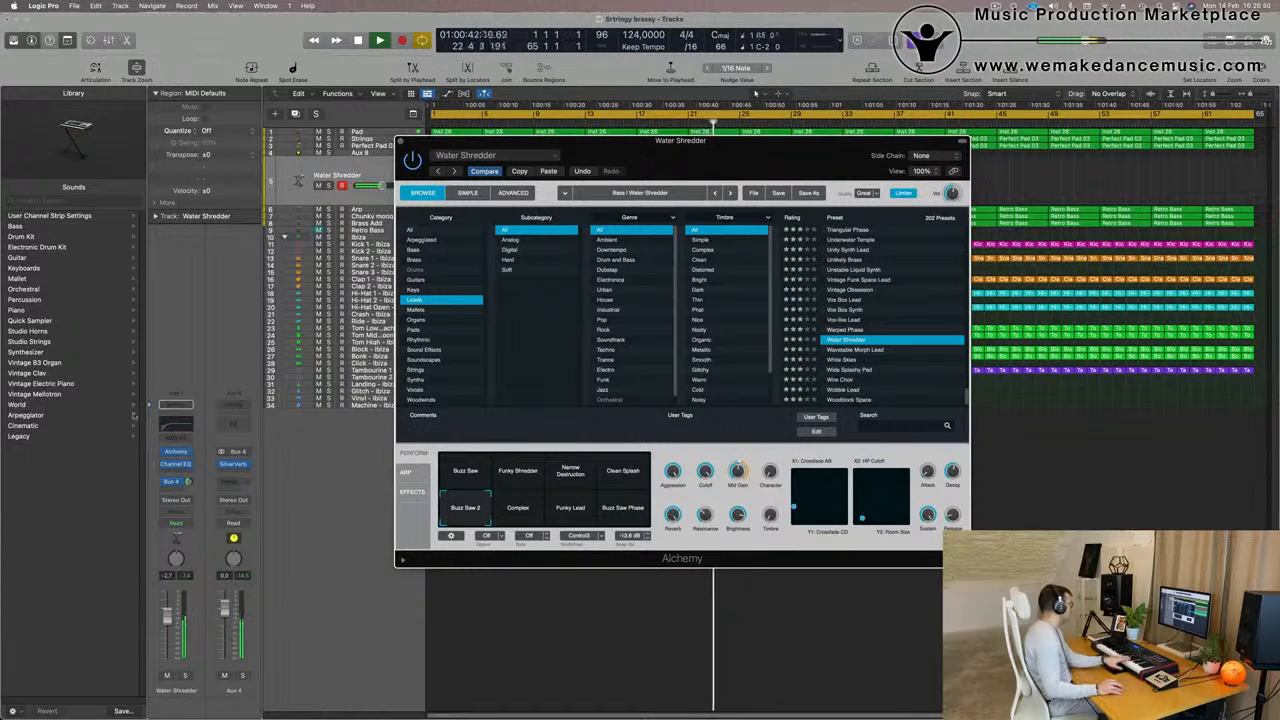
# Set the track's Channel EQ low cut to 350 Hz and move the EQ window clear of Alchemy
pyautogui.click(178, 424)
pyautogui.moveTo(490, 335); pyautogui.dragTo(741, 343)
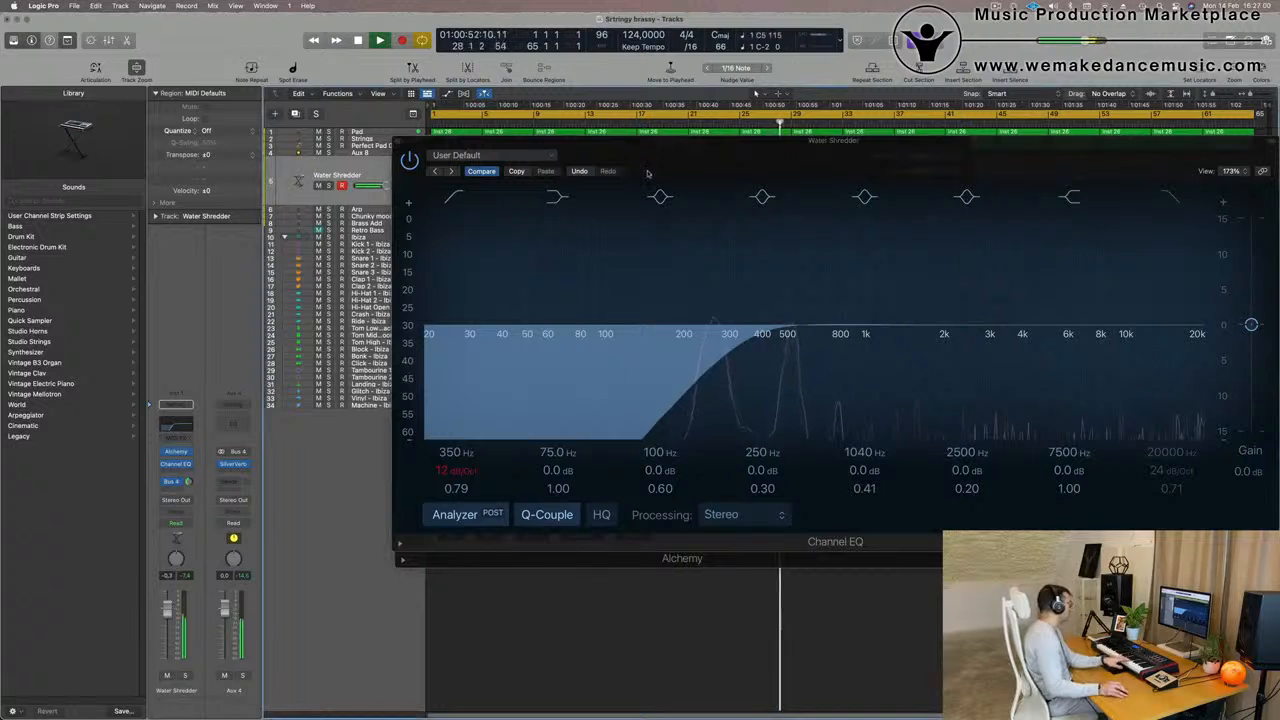
pyautogui.moveTo(854, 161); pyautogui.dragTo(731, 248)
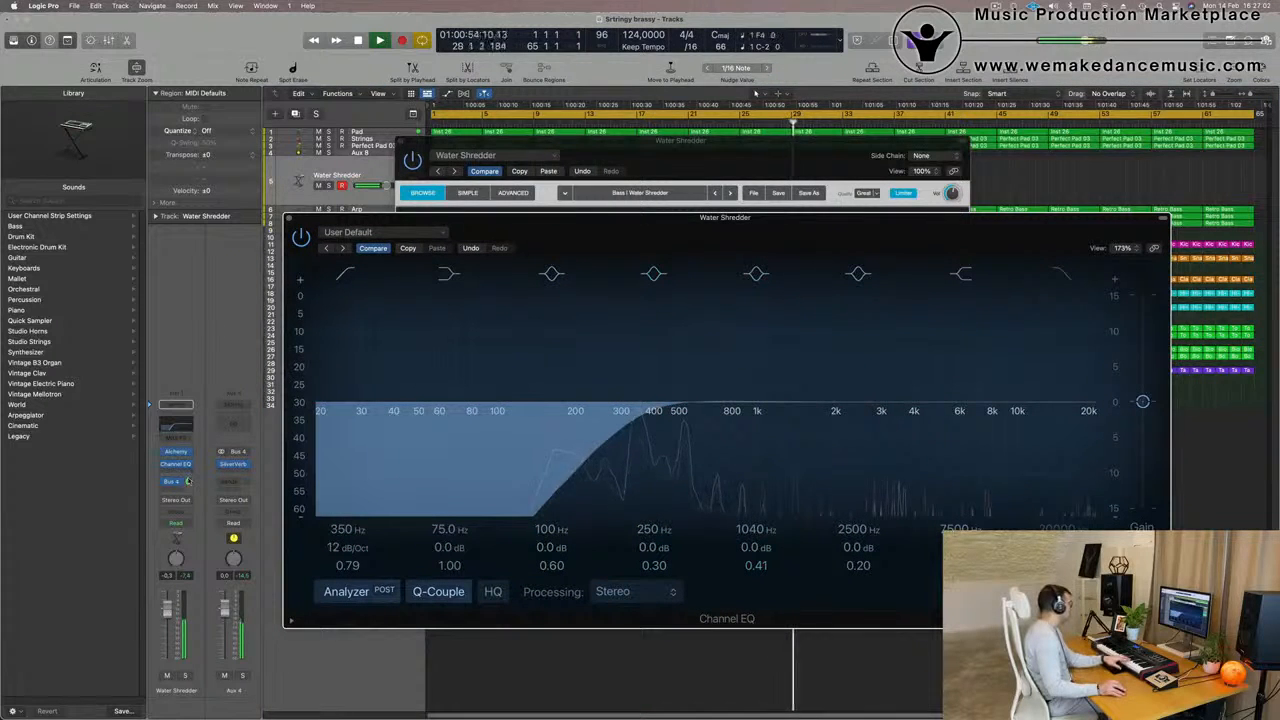
pyautogui.moveTo(658, 231); pyautogui.dragTo(504, 342)
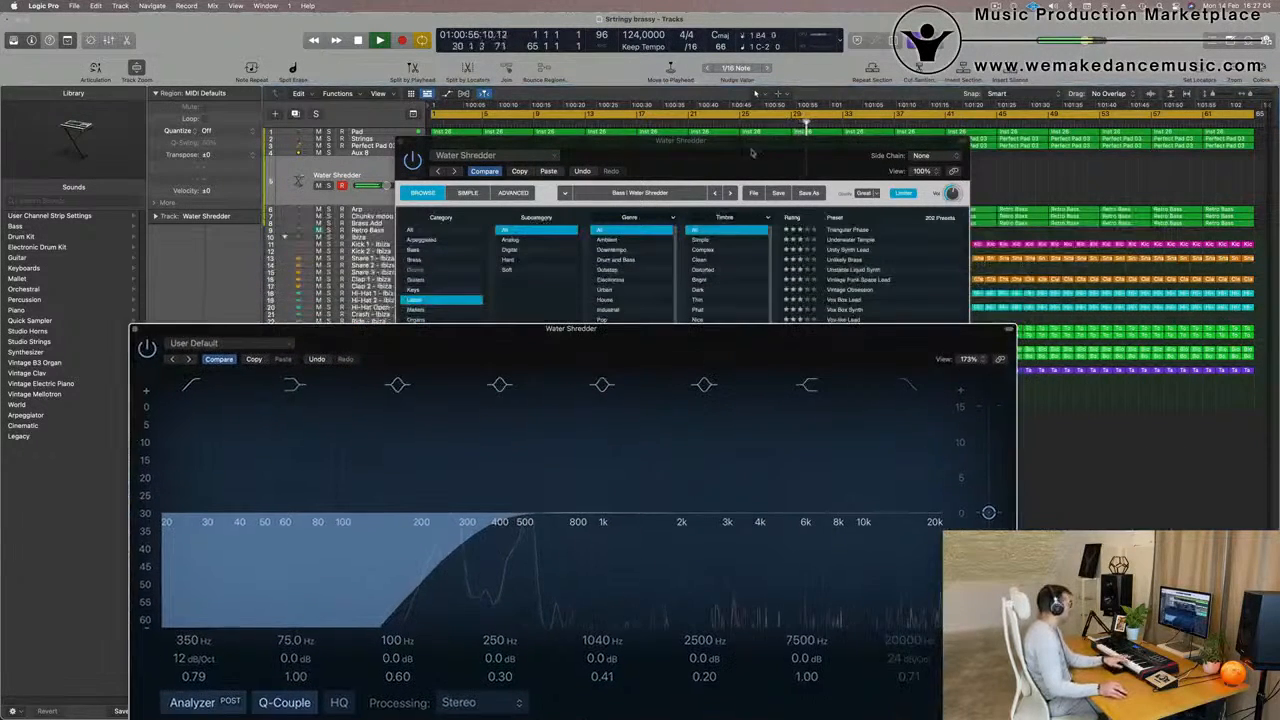
# Load the Wavetable Morph Lead preset with its Wavetable 2 variation and set the track level to about -9.6 dB
pyautogui.moveTo(756, 159); pyautogui.dragTo(747, 155)
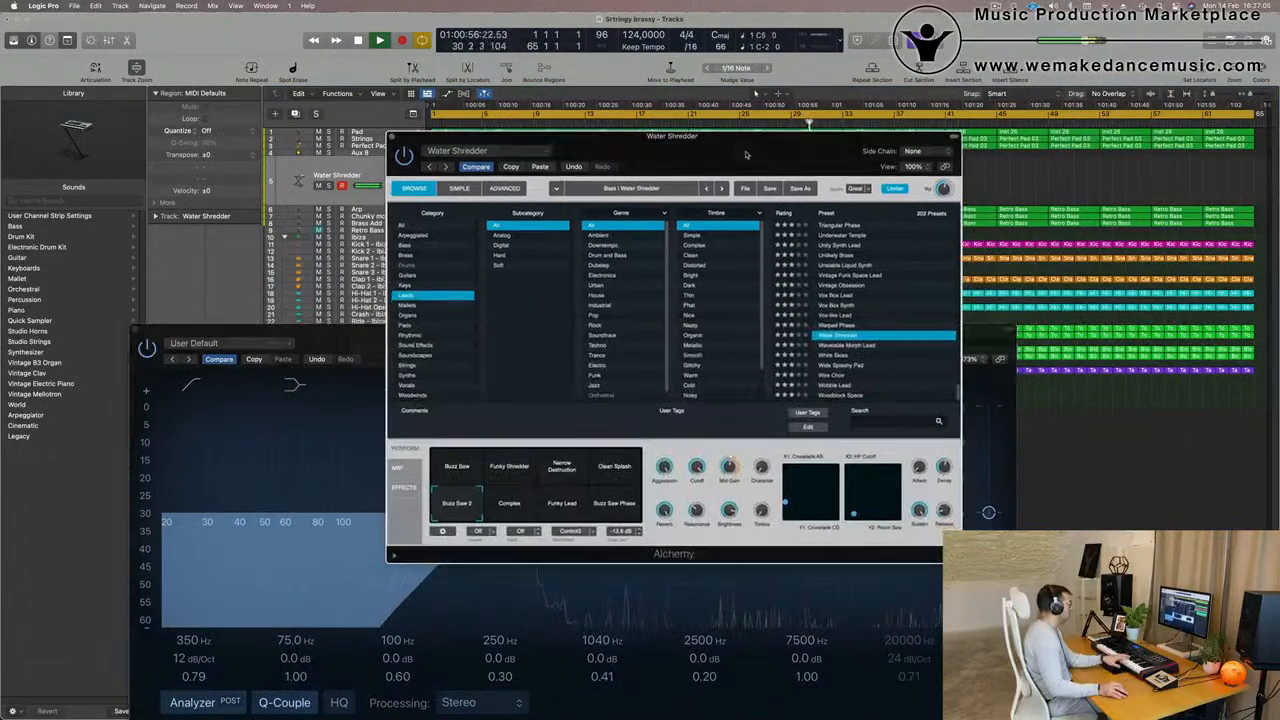
pyautogui.click(850, 345)
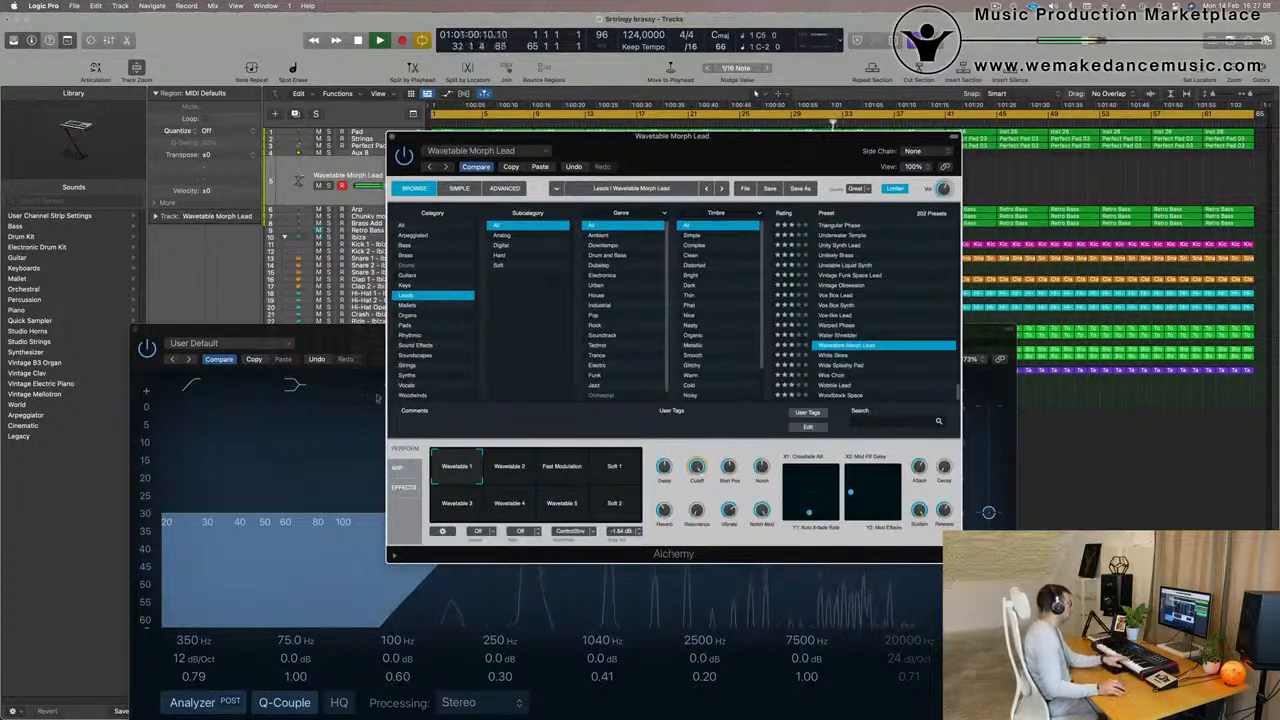
pyautogui.moveTo(335, 340); pyautogui.dragTo(766, 190)
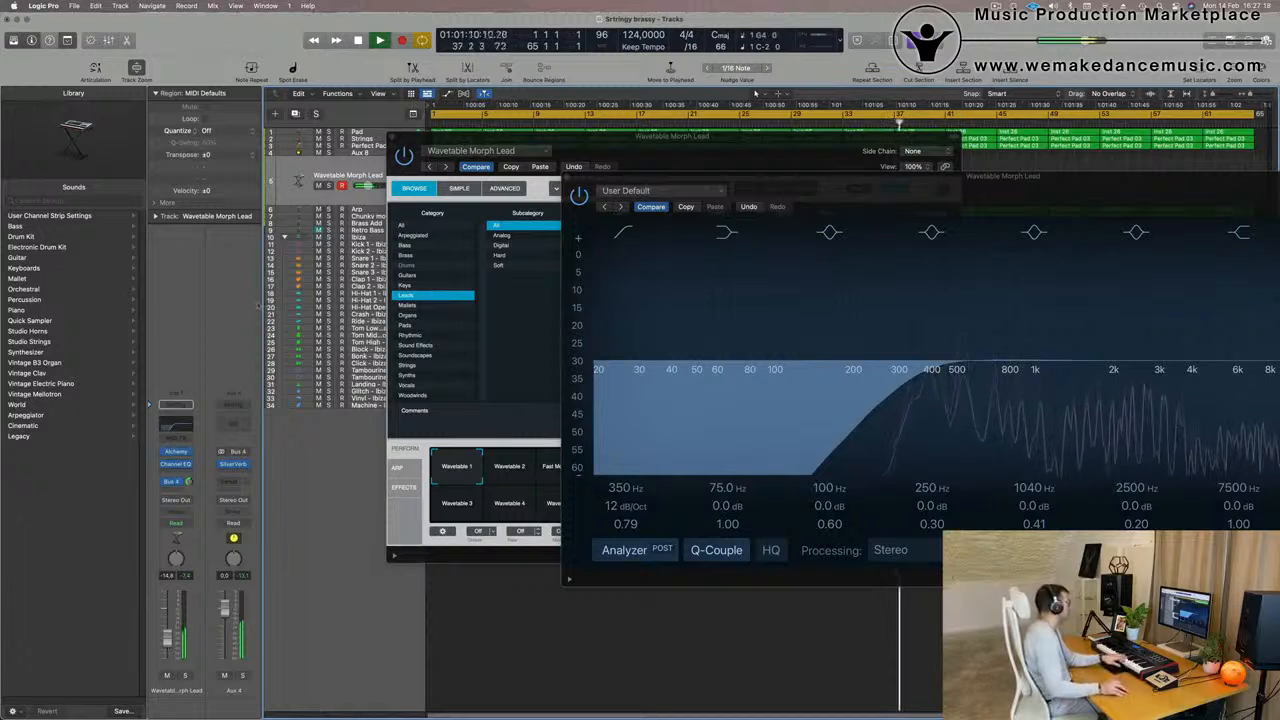
pyautogui.moveTo(771, 145); pyautogui.dragTo(702, 99)
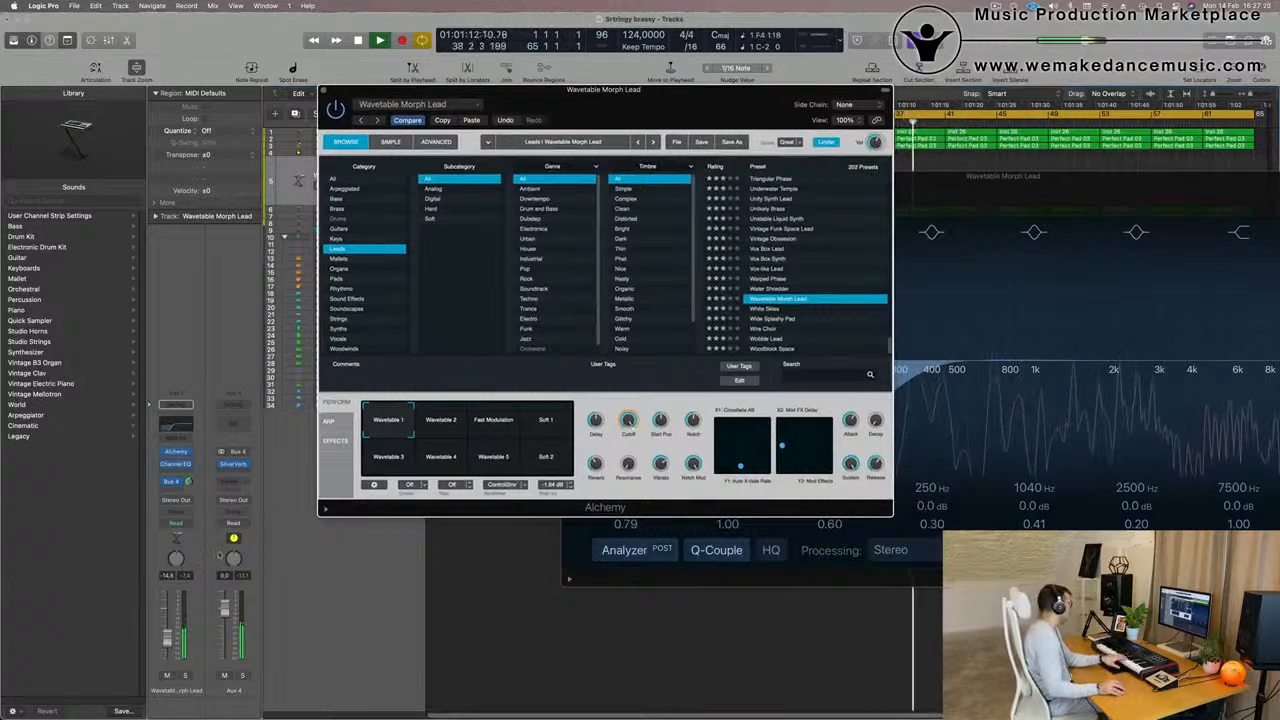
pyautogui.click(169, 623)
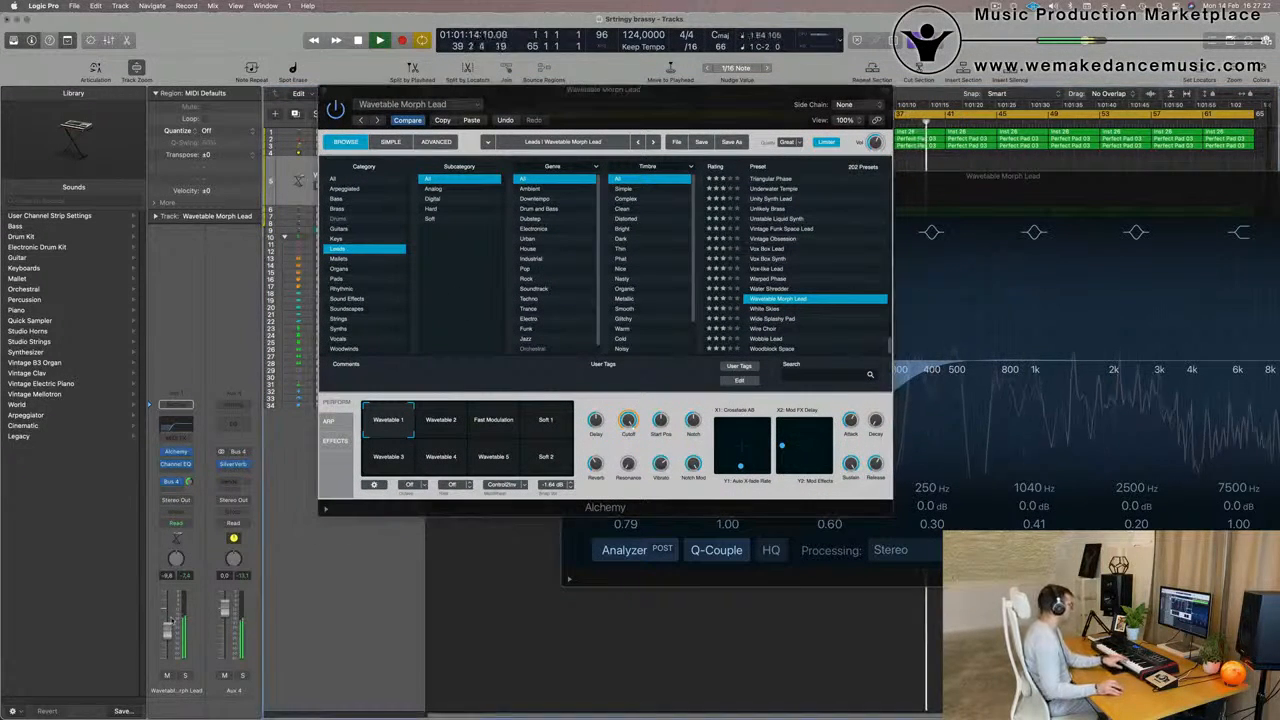
pyautogui.click(443, 424)
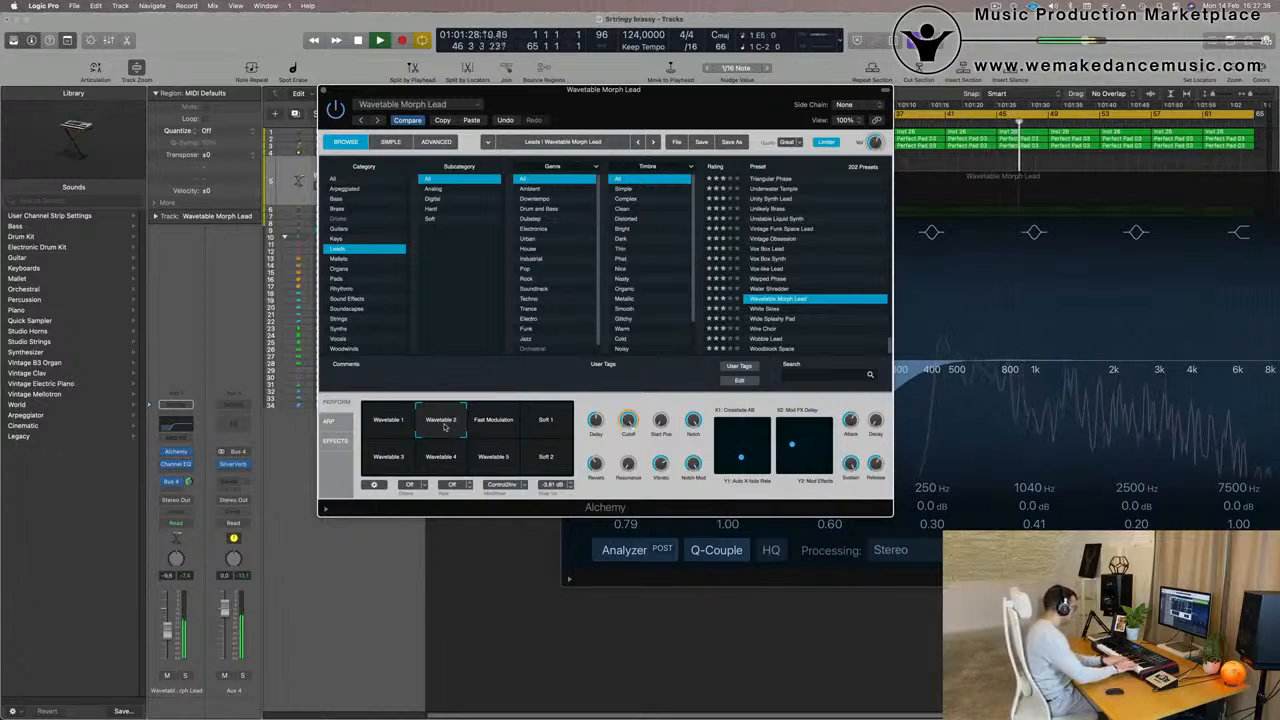
# Record a lead melody on the Wavetable Morph Lead track over the cycling arrangement and play it back from the start
pyautogui.press('r')
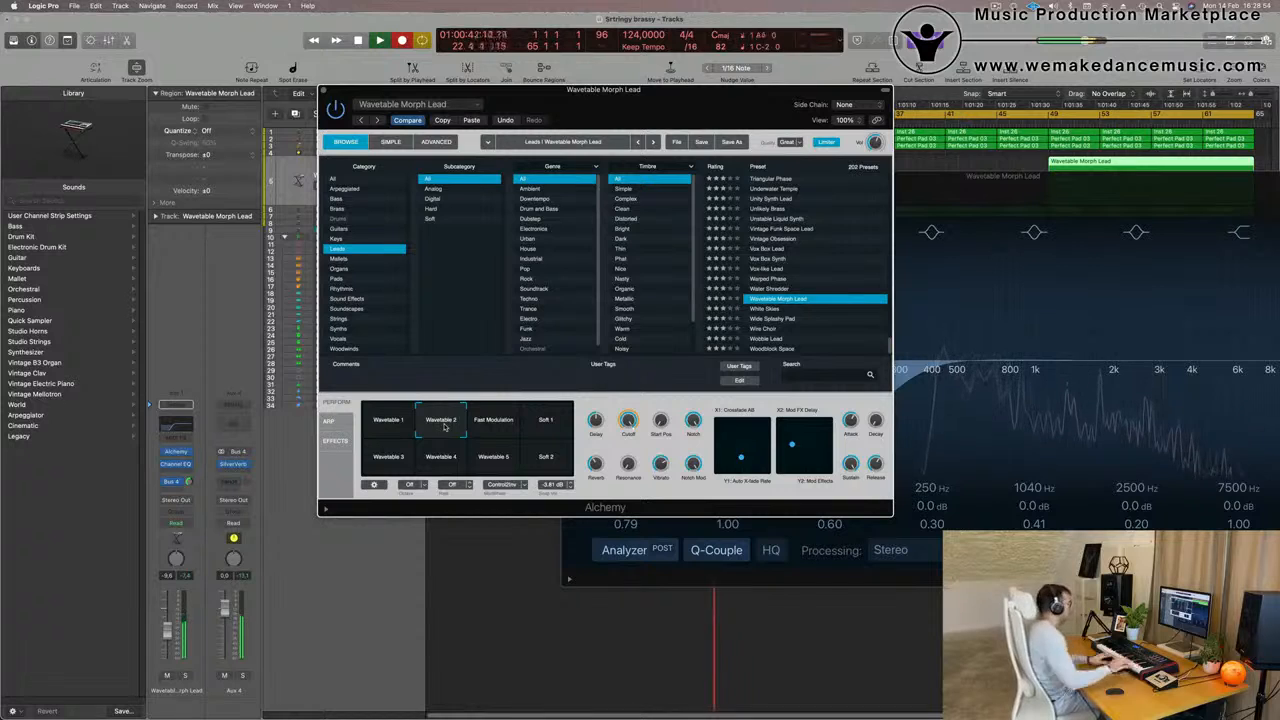
pyautogui.moveTo(647, 101); pyautogui.dragTo(545, 251)
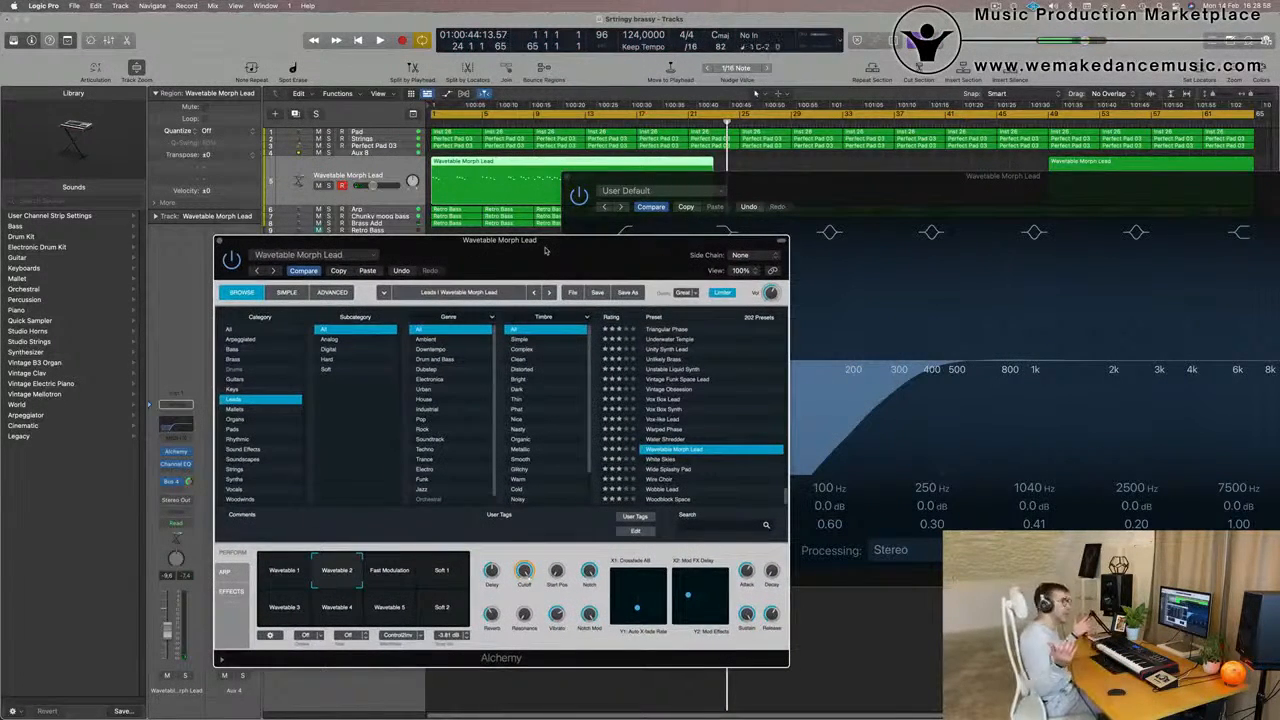
pyautogui.press('space')
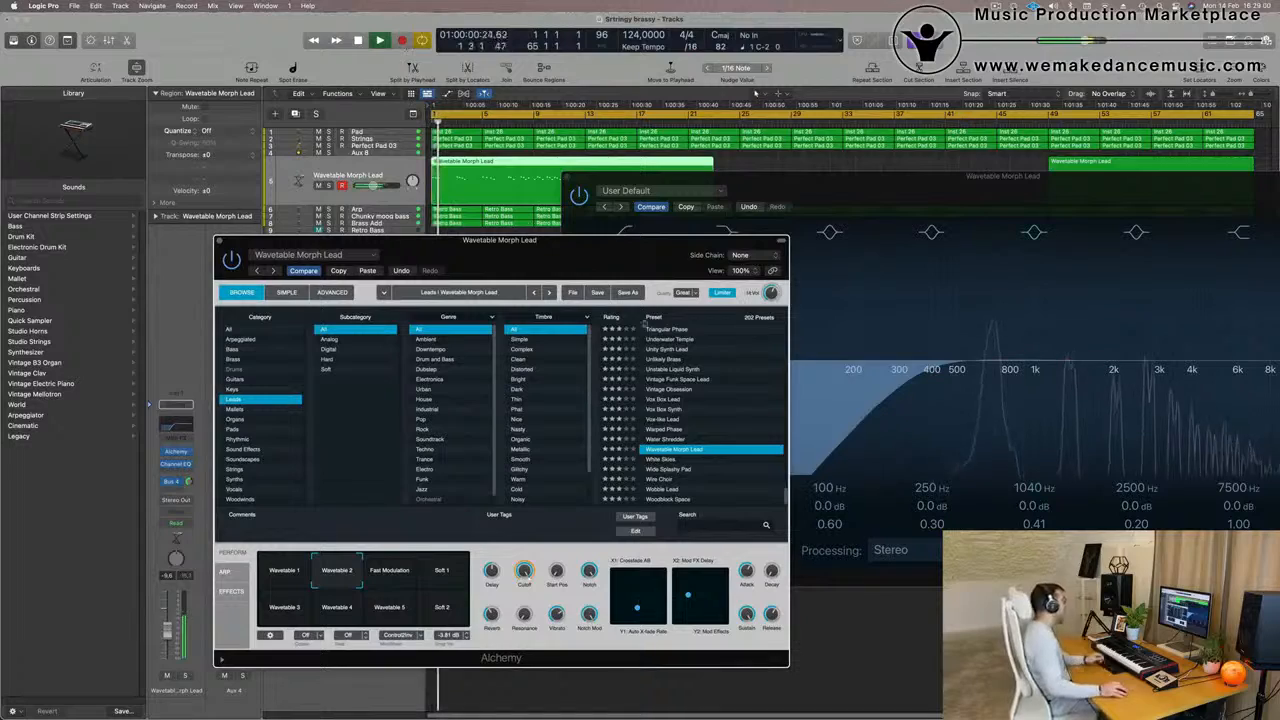
# Move the plug-in windows off the lead regions and listen to the second recorded region from around bar 52
pyautogui.moveTo(555, 262); pyautogui.dragTo(443, 314)
pyautogui.moveTo(807, 183); pyautogui.dragTo(477, 343)
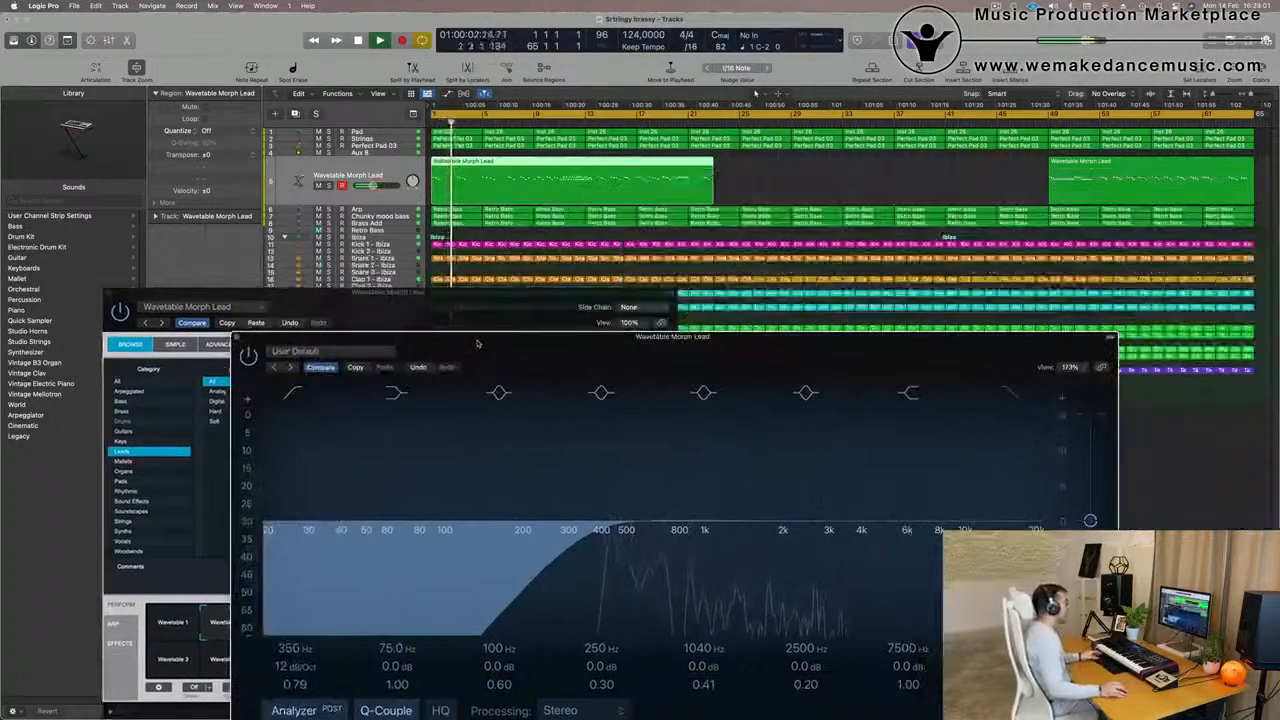
pyautogui.press('Return')
pyautogui.click(1098, 122)
pyautogui.click(1051, 177)
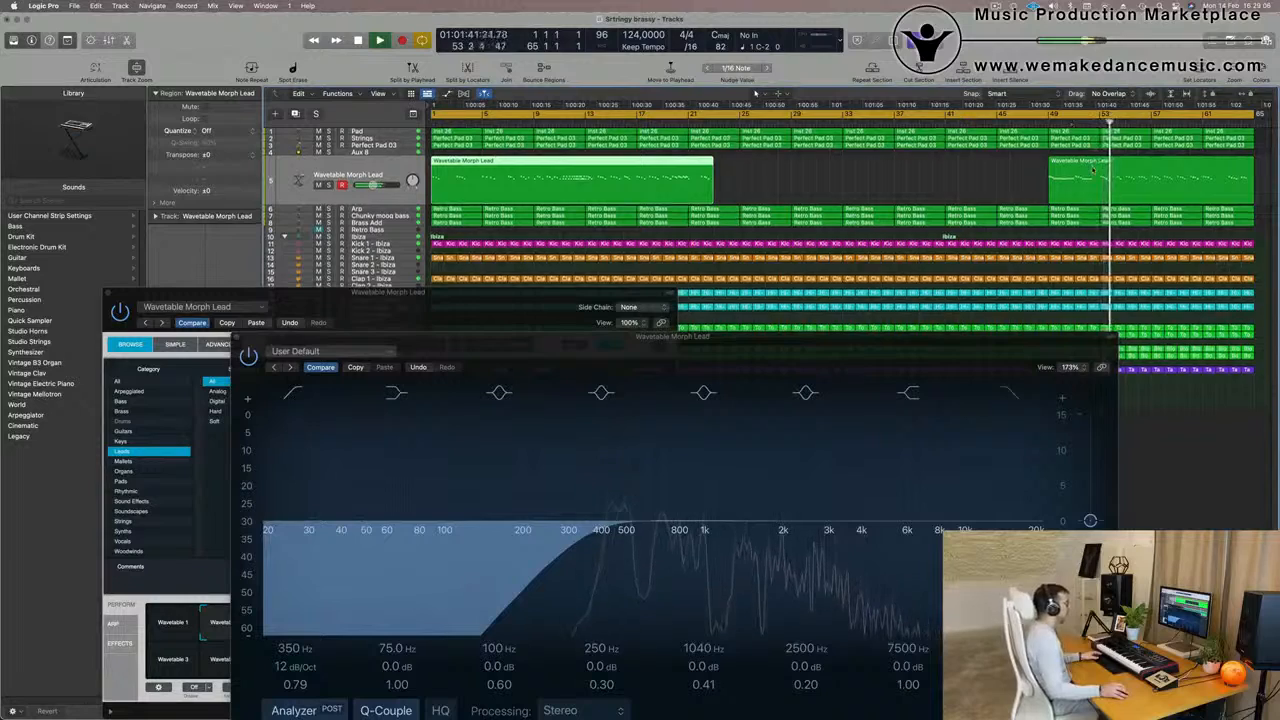
pyautogui.moveTo(812, 348); pyautogui.dragTo(887, 265)
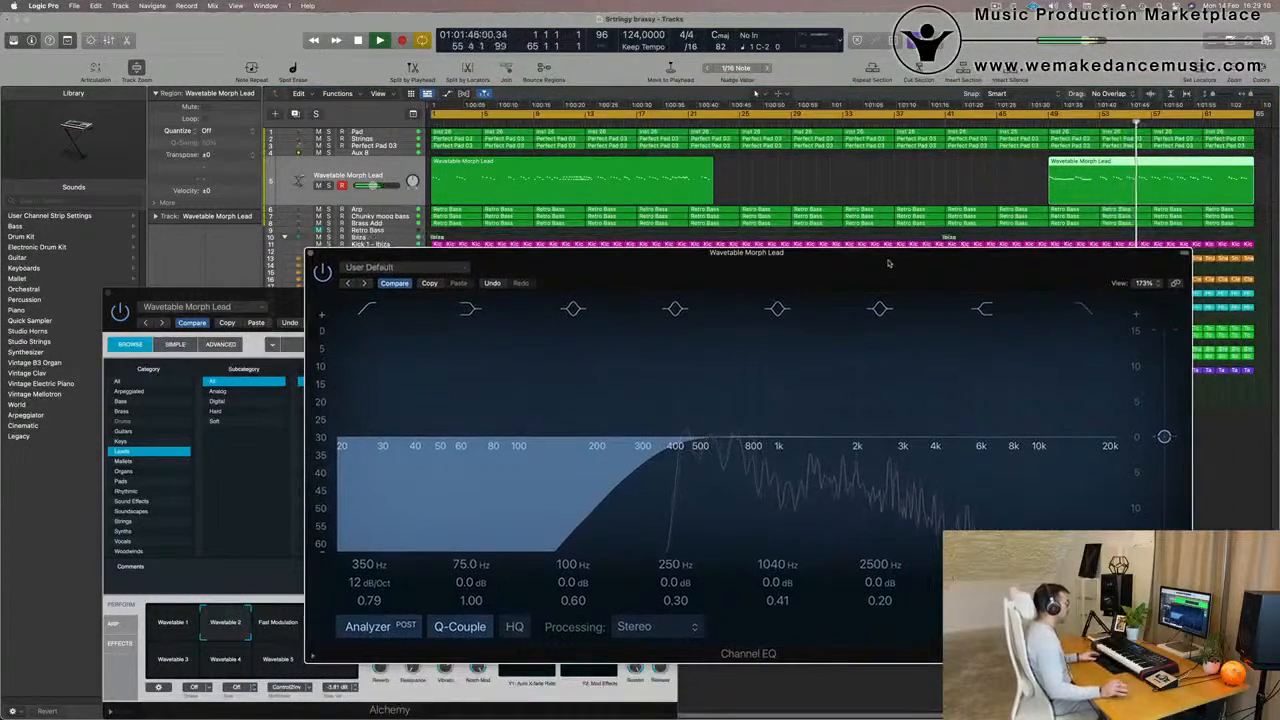
# Split the second Wavetable Morph Lead region at about bar 55, delete its earlier part and resume playback just before the cut
pyautogui.click(1126, 166)
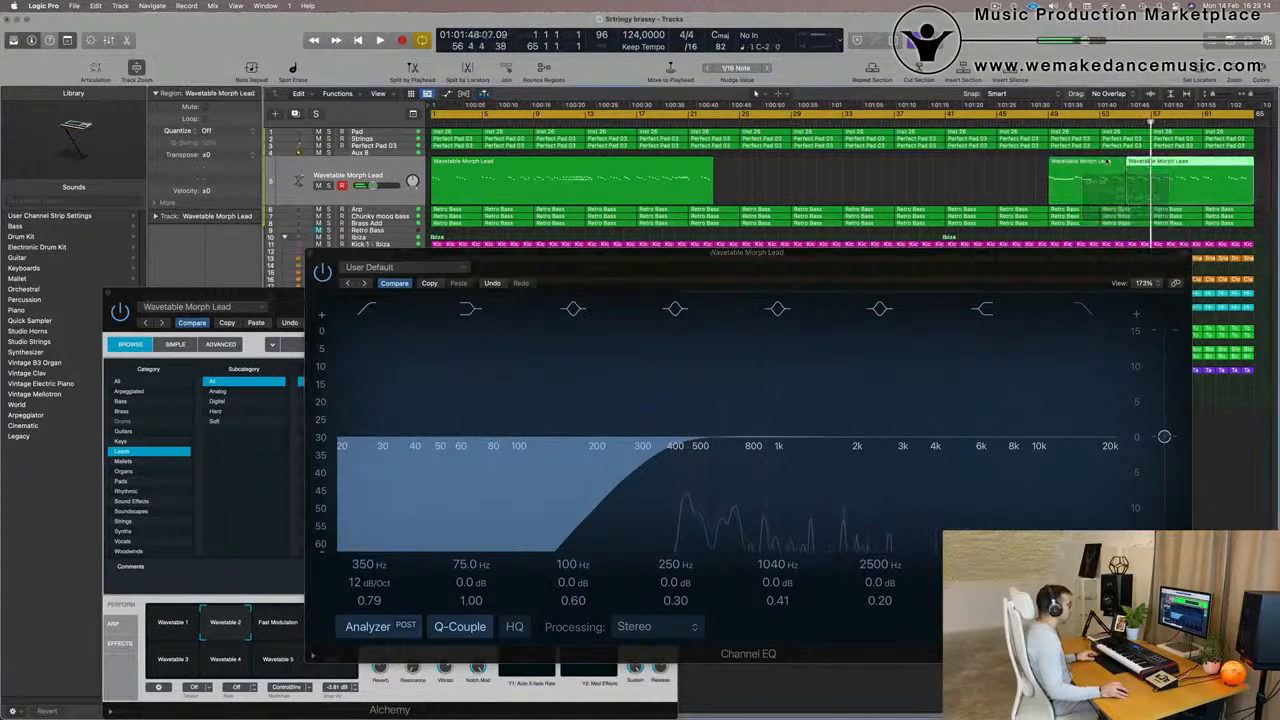
pyautogui.press('Delete')
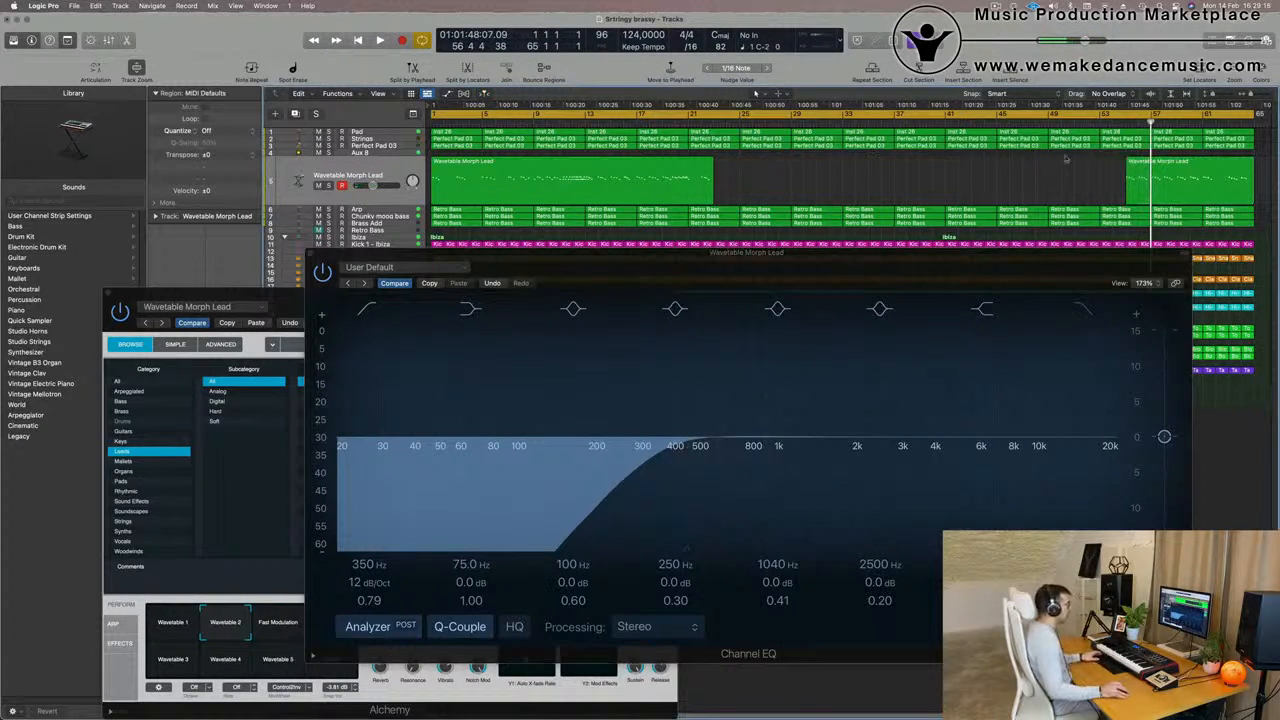
pyautogui.press('space')
pyautogui.click(1112, 124)
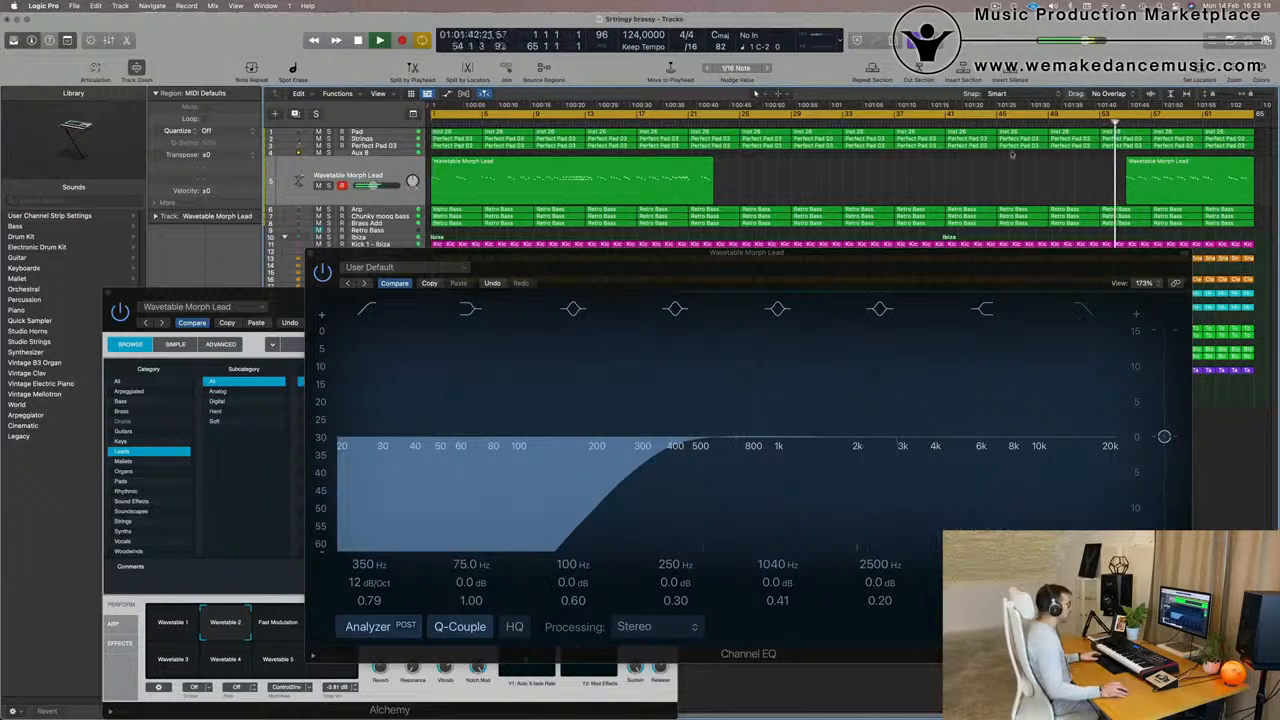
# Move the long lead region to about bar 27 and the trimmed lead region to bar 1
pyautogui.moveTo(663, 173); pyautogui.dragTo(991, 175)
pyautogui.press('space')
pyautogui.moveTo(1166, 182); pyautogui.dragTo(478, 170)
pyautogui.press('space')
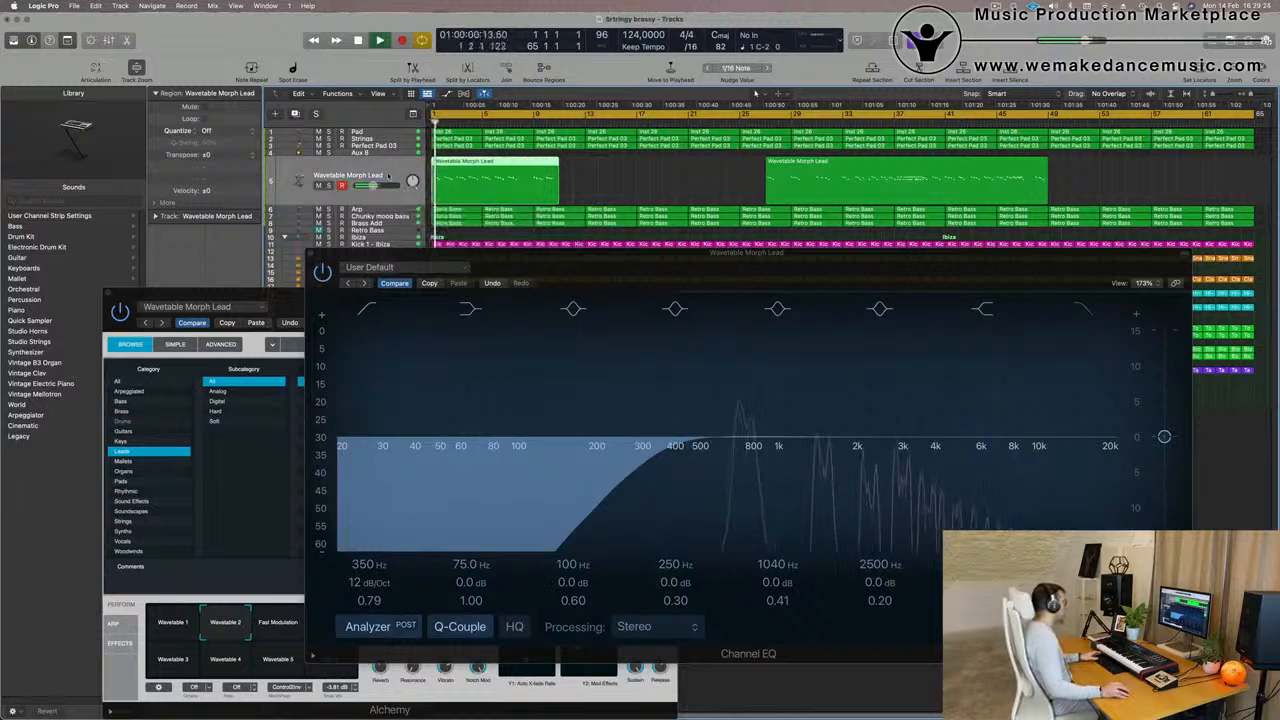
# Open both Wavetable Morph Lead regions in the Piano Roll and quantize all their notes to 1/16 Note
pyautogui.doubleClick(489, 165)
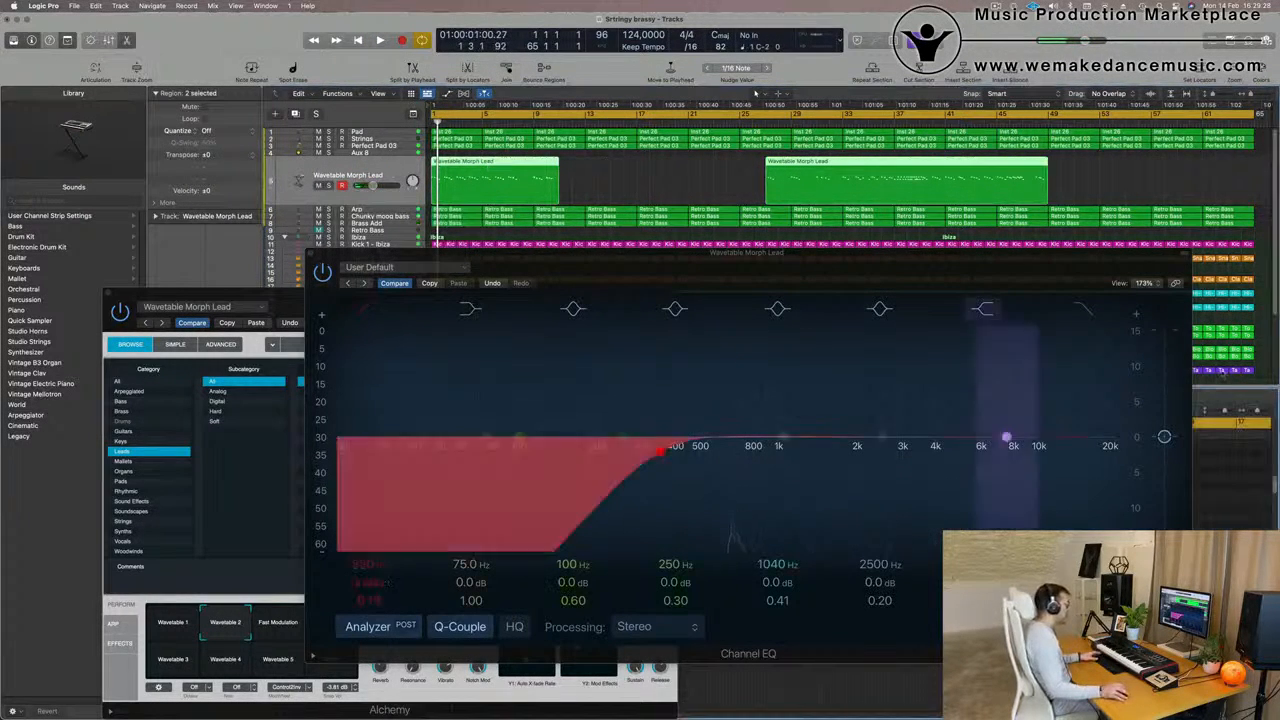
pyautogui.moveTo(982, 254); pyautogui.dragTo(1276, 75)
pyautogui.moveTo(325, 295); pyautogui.dragTo(1261, 152)
pyautogui.scroll(8, 513, 528)
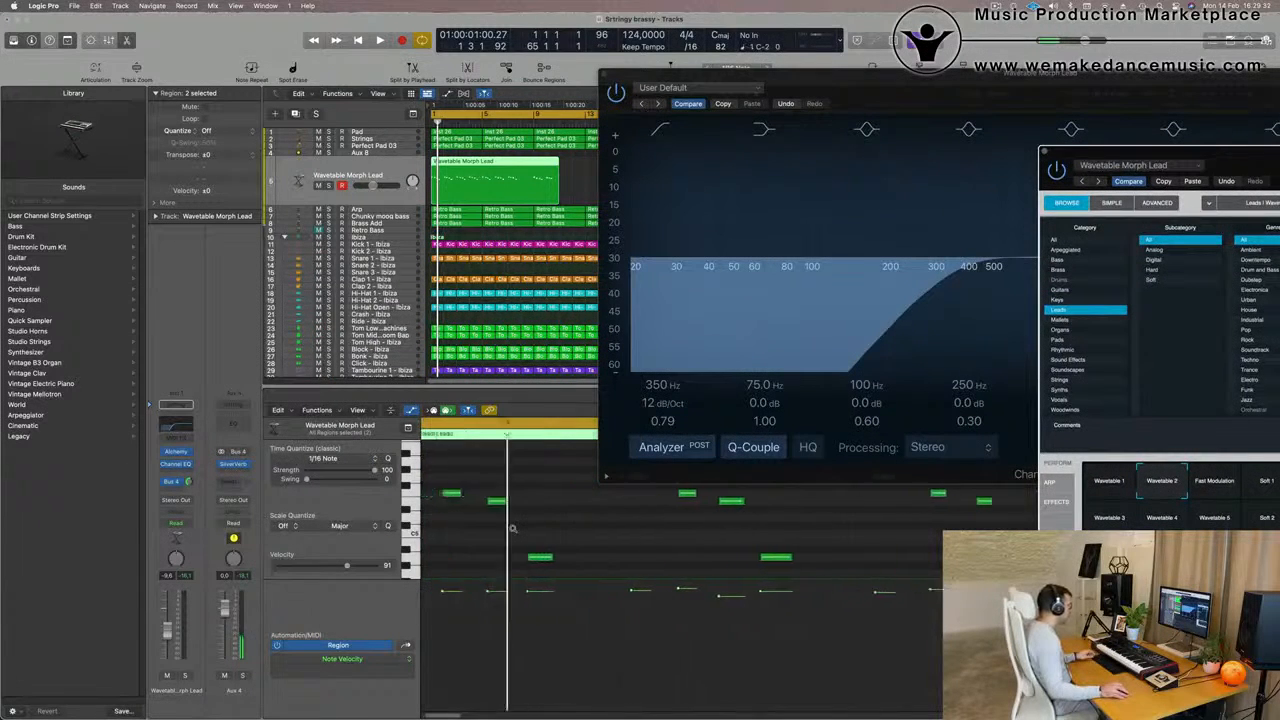
pyautogui.hscroll(1, 513, 528)
pyautogui.click(505, 534)
pyautogui.press('super+a')
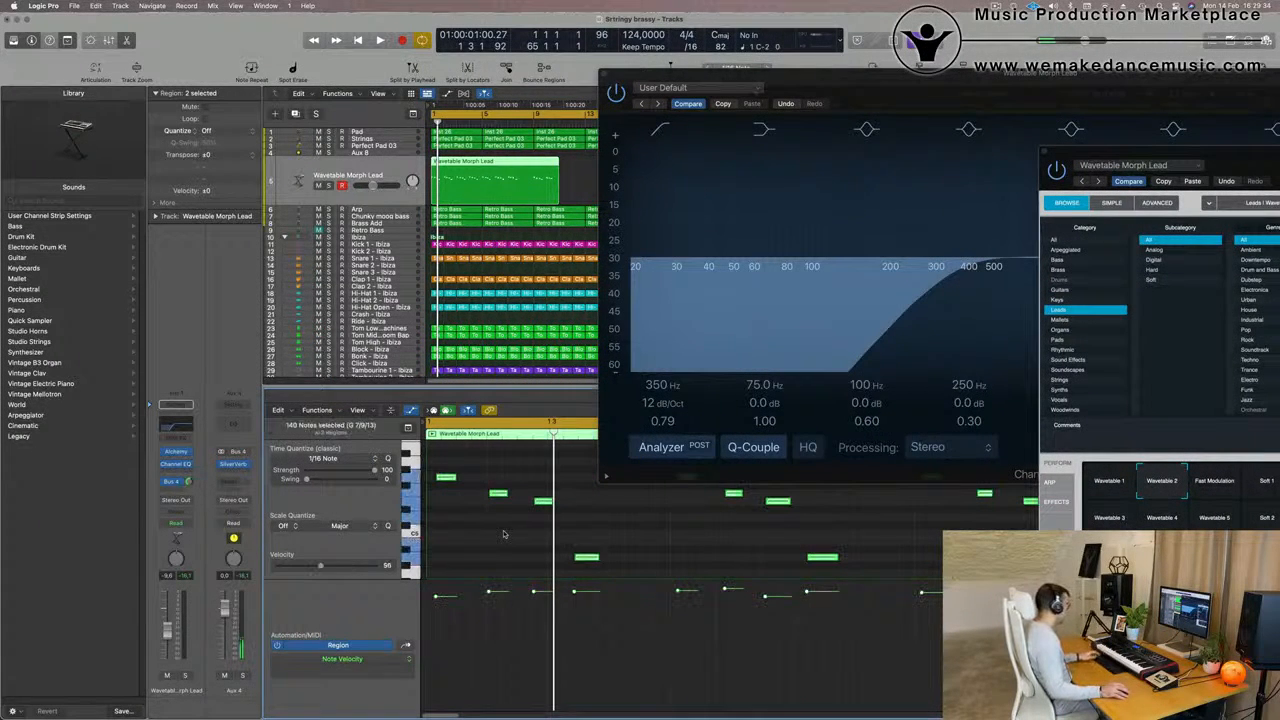
pyautogui.press('q')
# Play the quantized lead from the start, moving the EQ window aside and zooming out the arrangement
pyautogui.press('space')
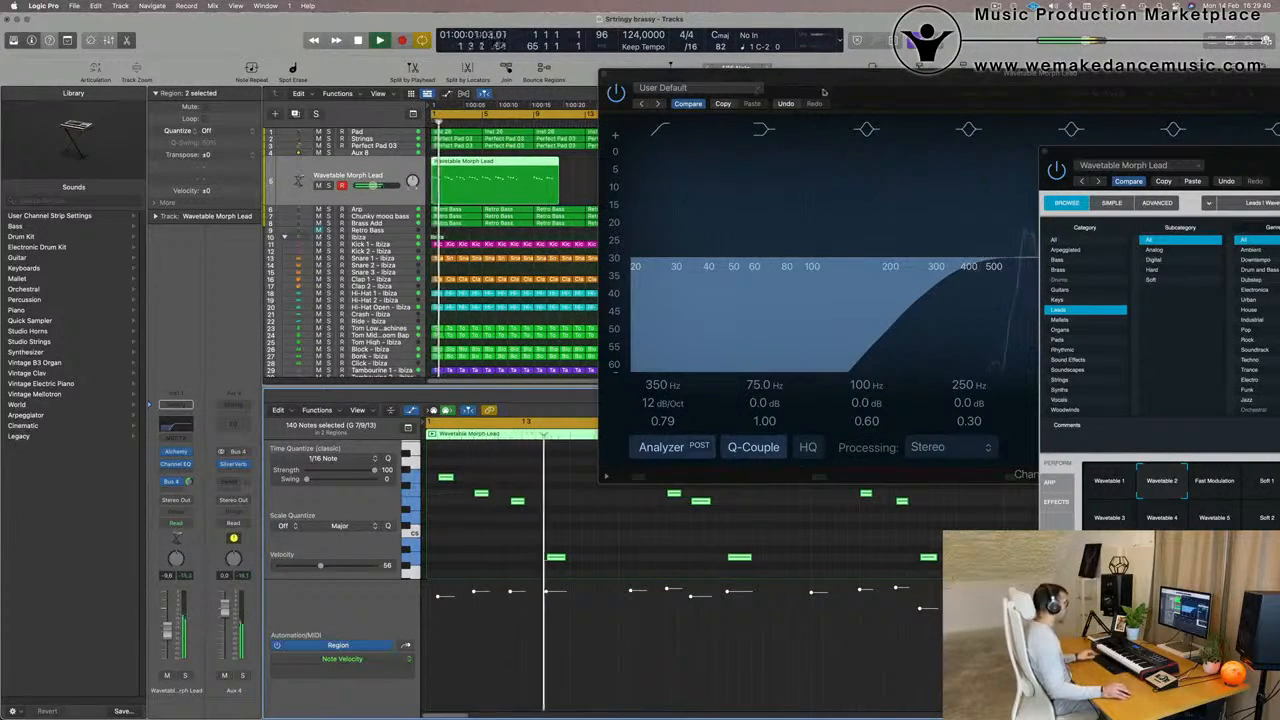
pyautogui.moveTo(824, 92); pyautogui.dragTo(1275, 69)
pyautogui.press('super+Left')
pyautogui.press('space')
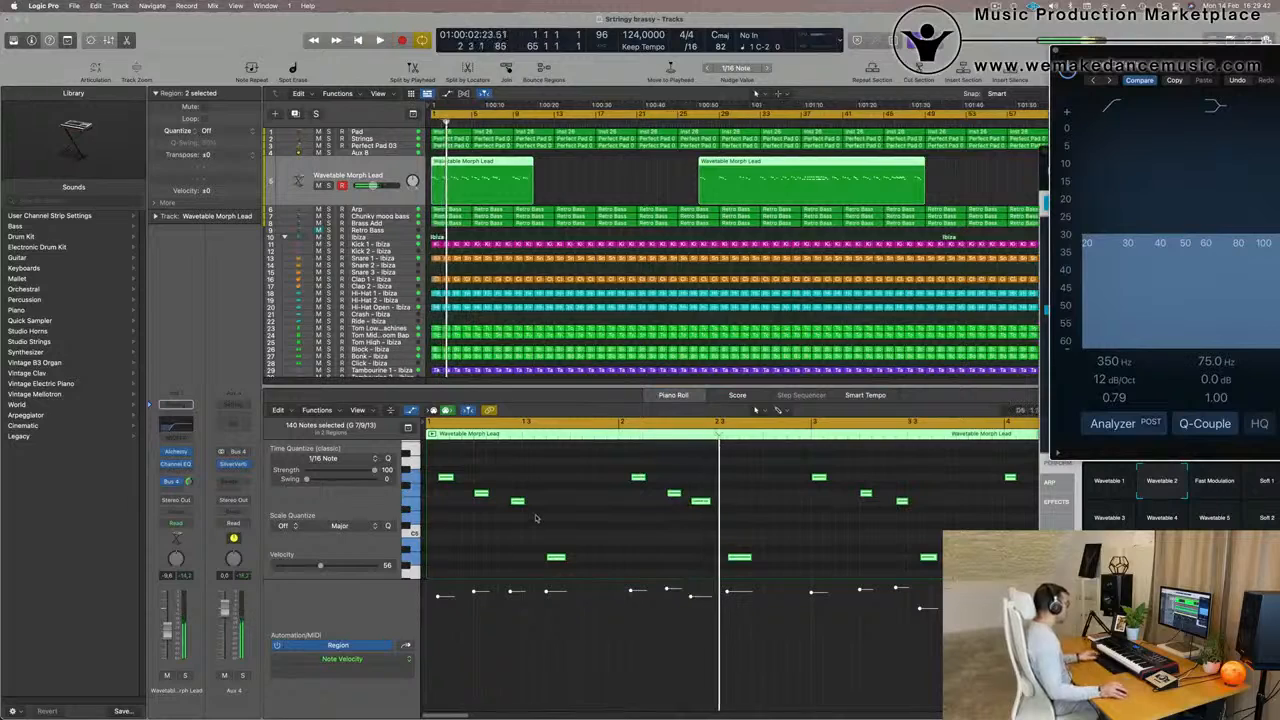
# Play the opening bars of the Wavetable Morph Lead repeatedly and examine its first notes and repeated phrases in the Piano Roll
pyautogui.press('space')
pyautogui.press('space')
pyautogui.click(450, 479)
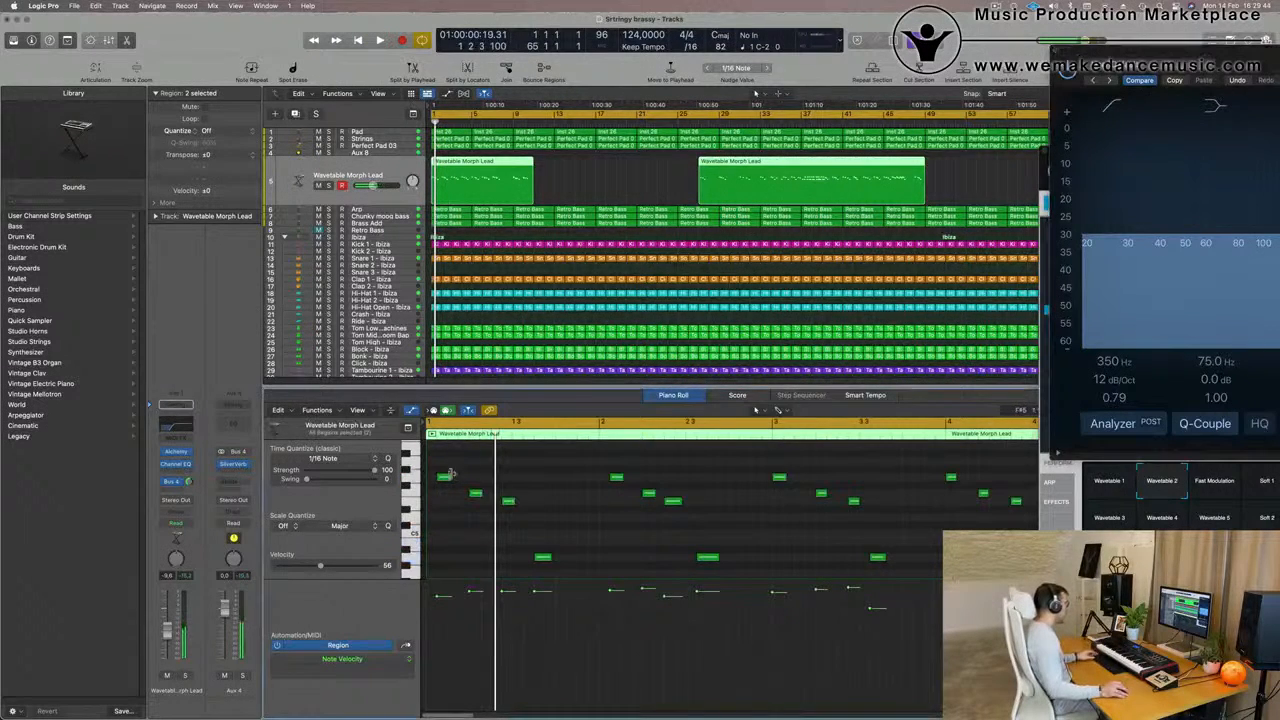
pyautogui.click(442, 478)
pyautogui.press('space')
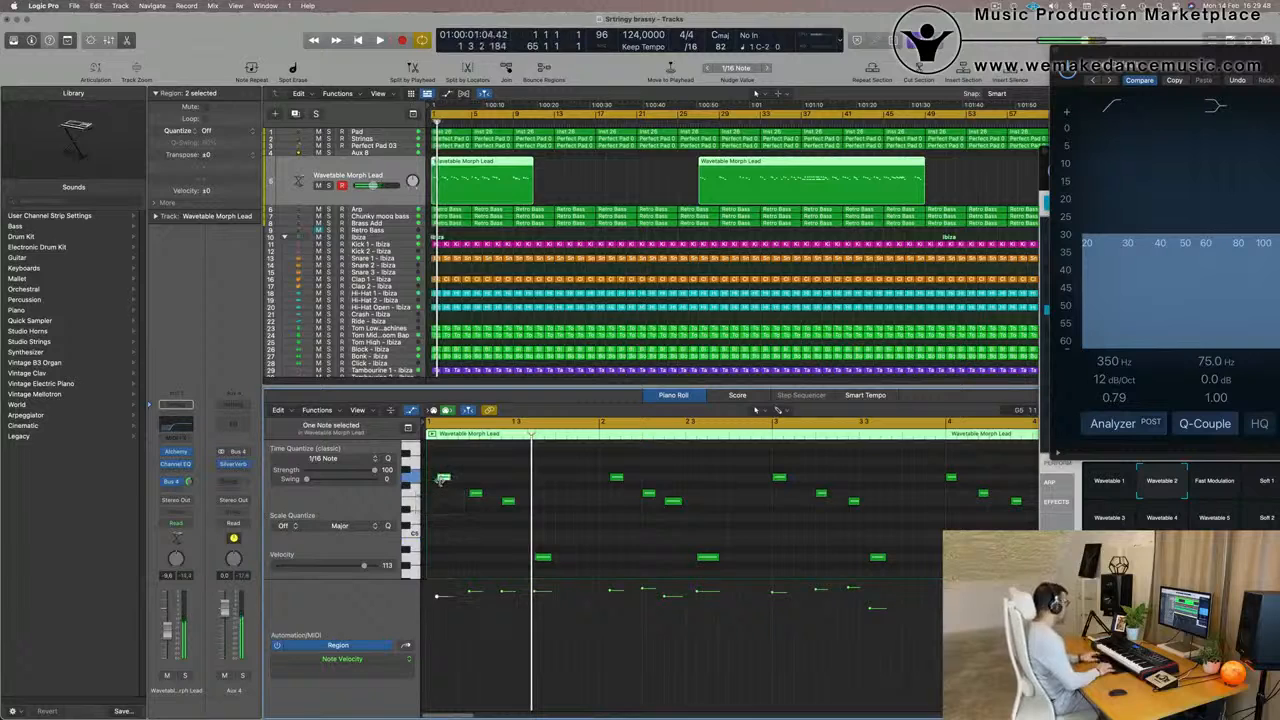
pyautogui.press('space')
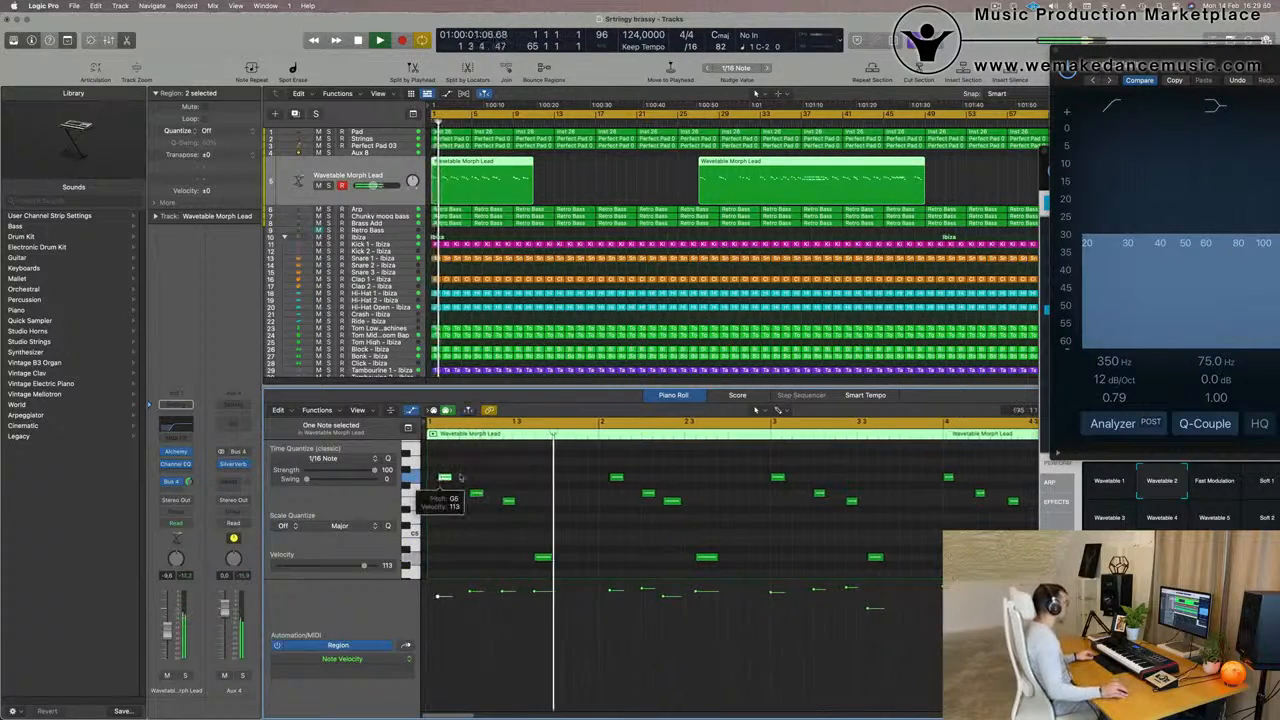
pyautogui.scroll(-2, 460, 480)
pyautogui.press('space')
pyautogui.press('space')
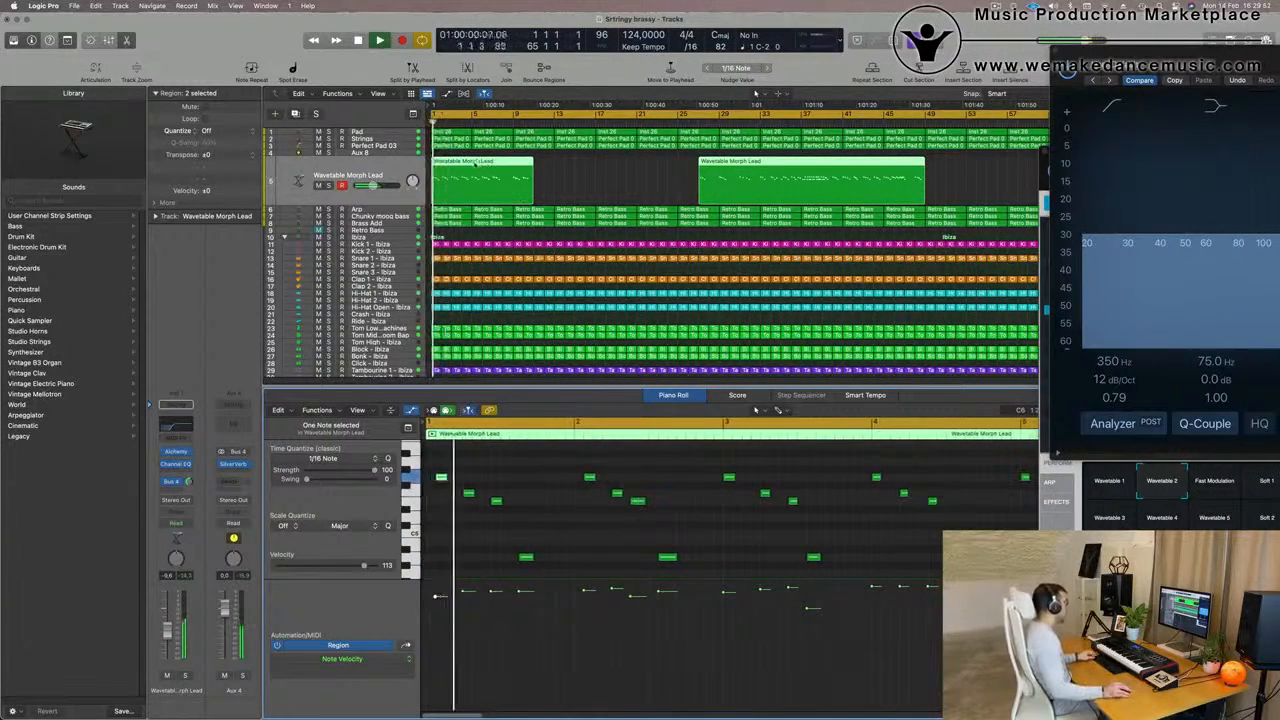
pyautogui.scroll(-2, 531, 472)
pyautogui.press('space')
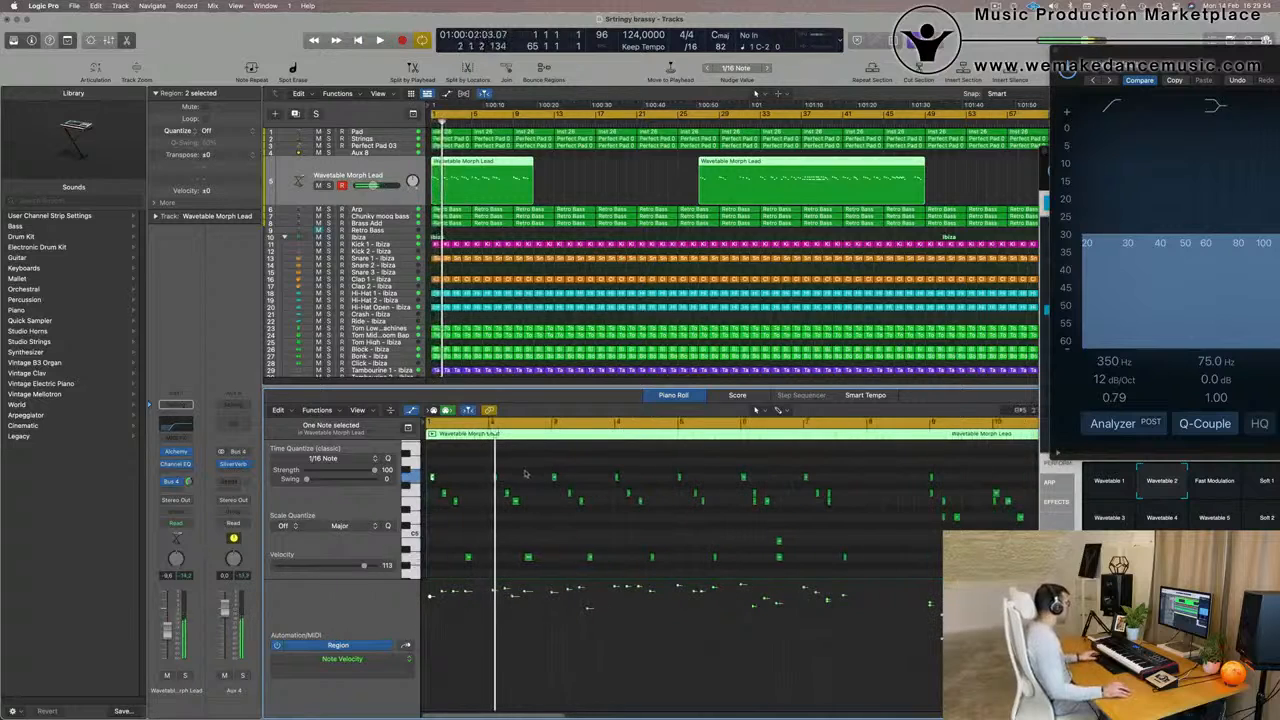
pyautogui.moveTo(490, 466); pyautogui.dragTo(686, 543)
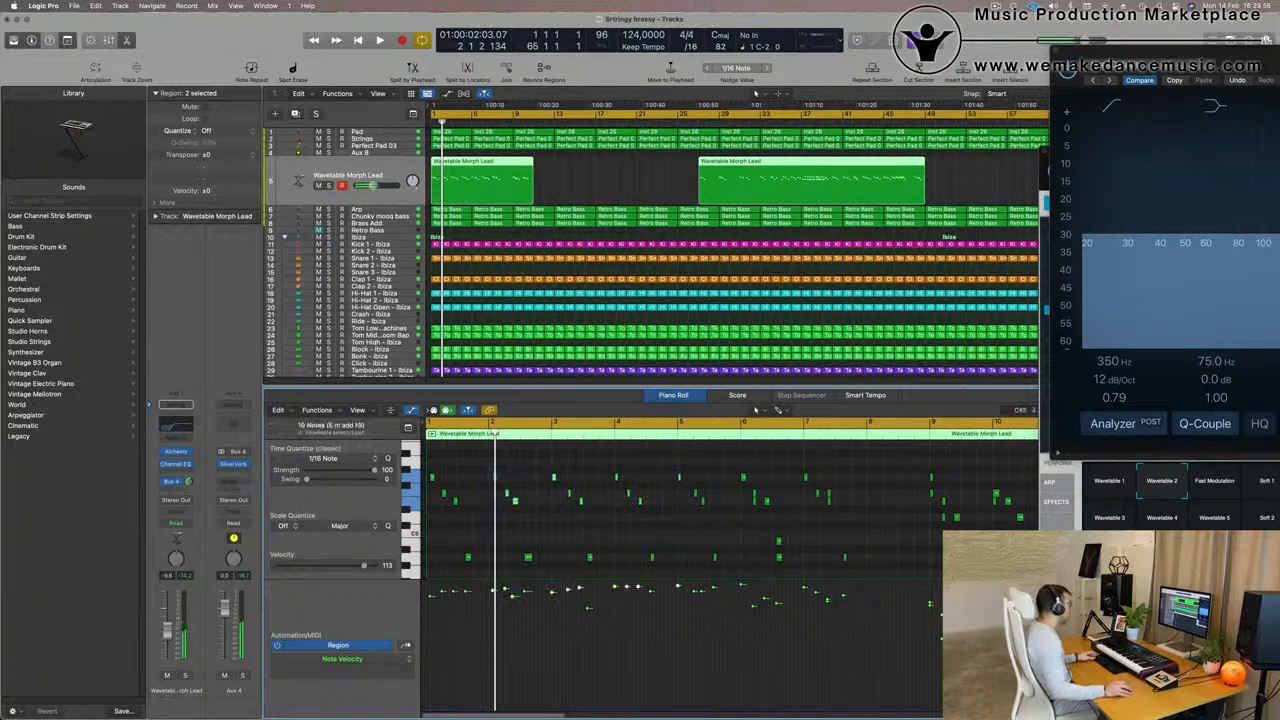
pyautogui.press('space')
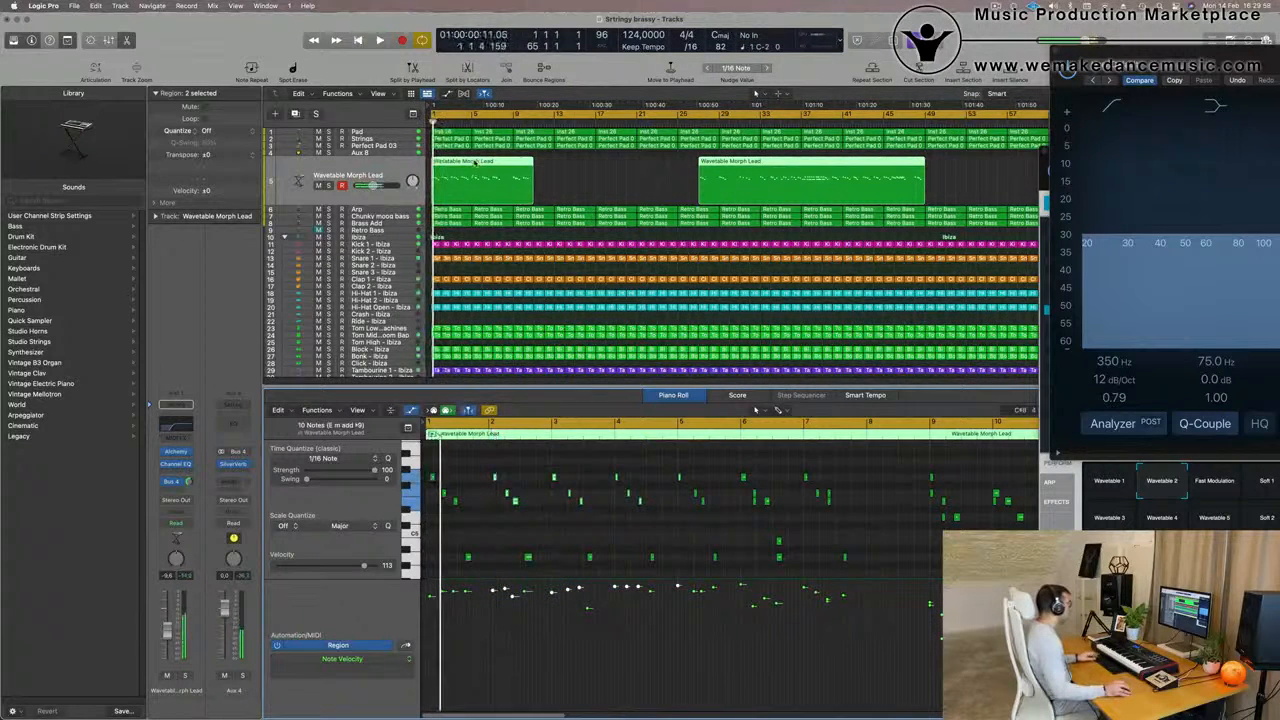
# Split the first Wavetable Morph Lead region at bar 5, delete the remainder, and remove every note after the opening four-note phrase
pyautogui.keyDown('super'); pyautogui.doubleClick(472, 161); pyautogui.keyUp('super')
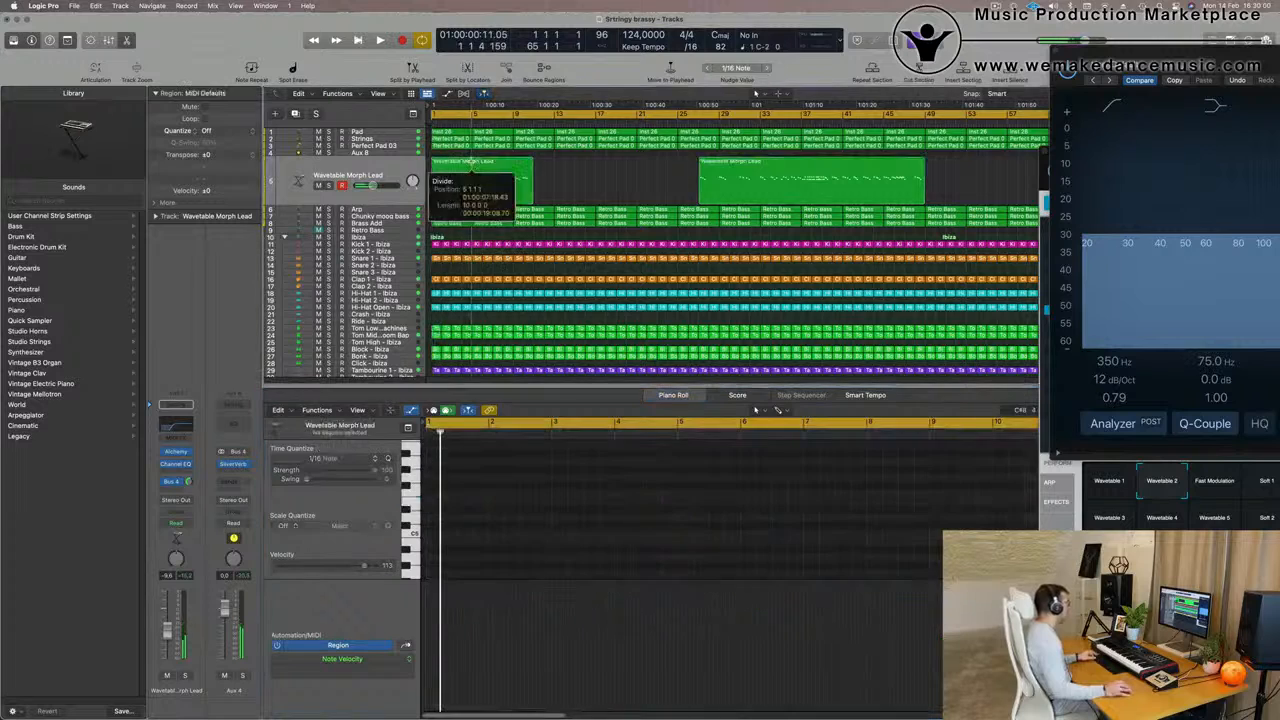
pyautogui.press('Delete')
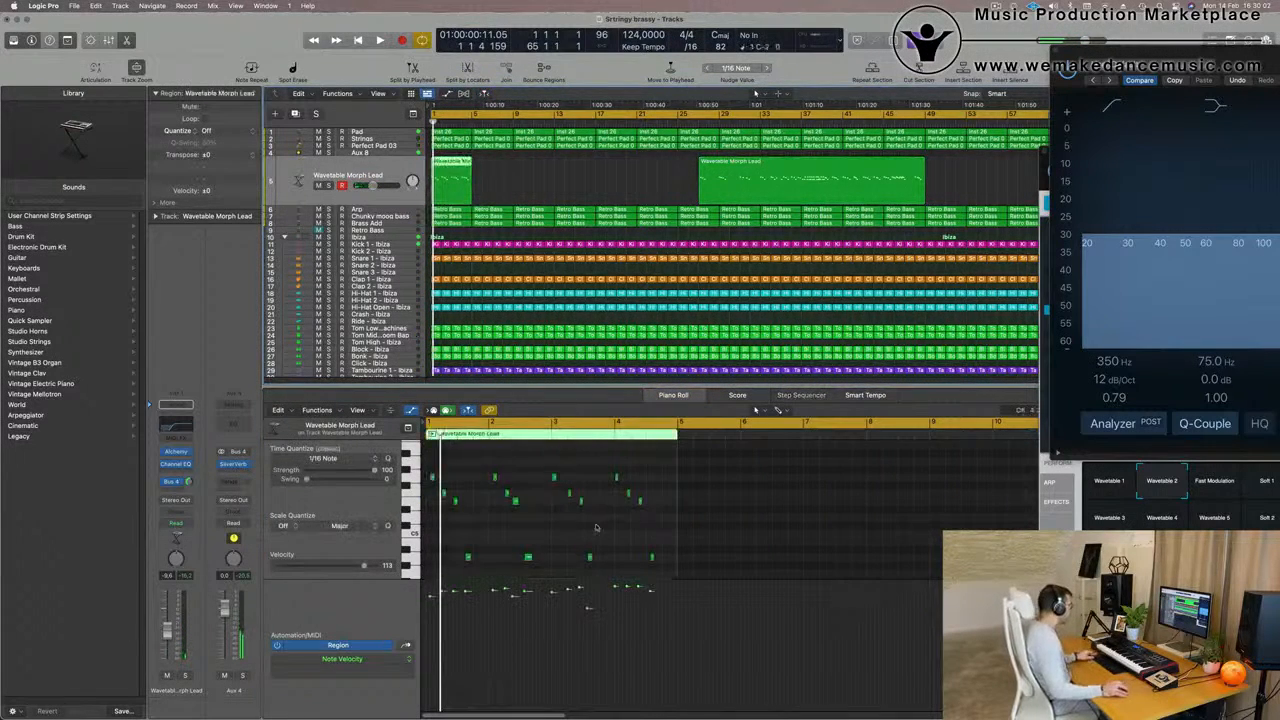
pyautogui.moveTo(476, 467); pyautogui.dragTo(663, 580)
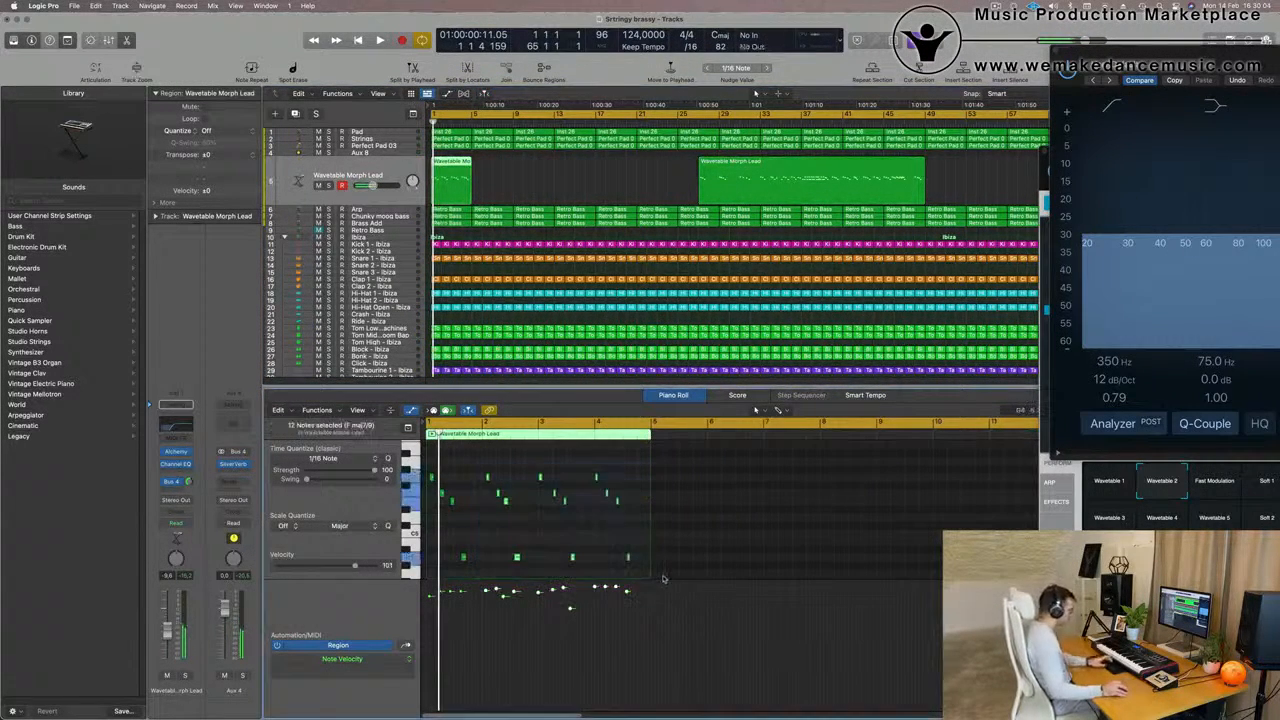
pyautogui.press('Delete')
# Listen to the shortened lead and copy its opening four-note phrase to bar 3 in the Piano Roll
pyautogui.press('space')
pyautogui.press('super+Right')
pyautogui.press('super+Right')
pyautogui.press('super+Right')
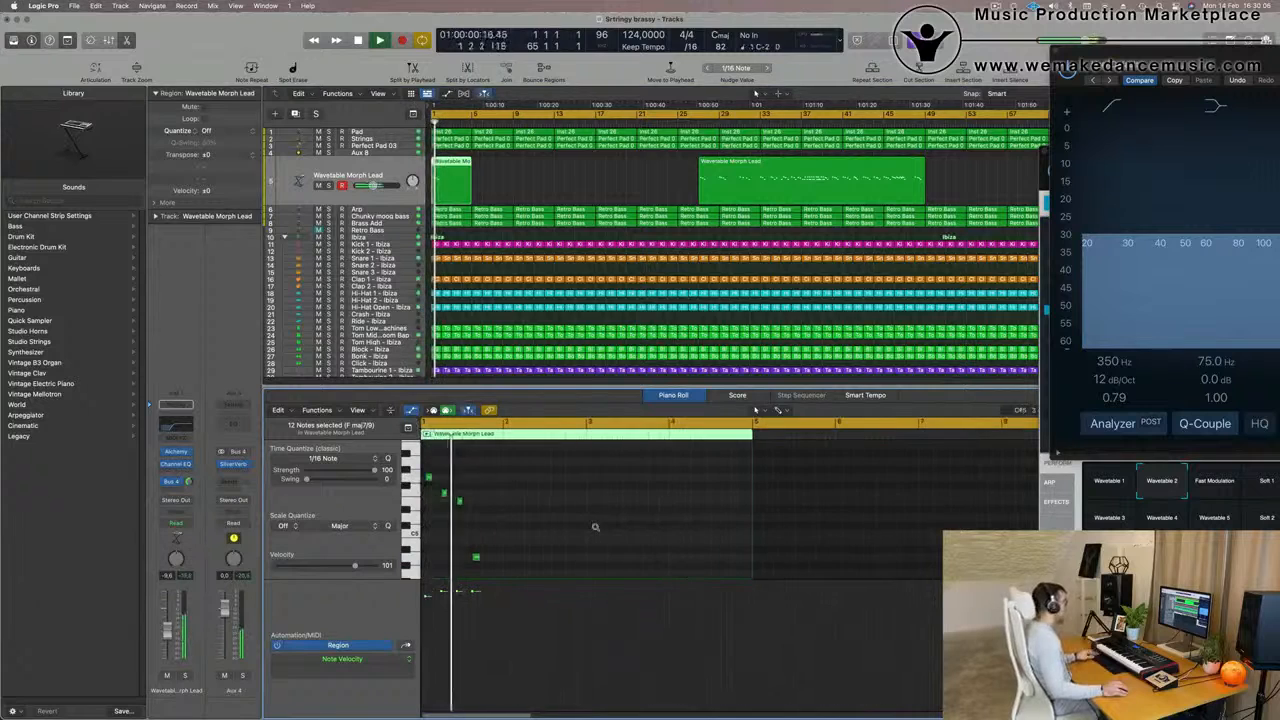
pyautogui.press('super+Left')
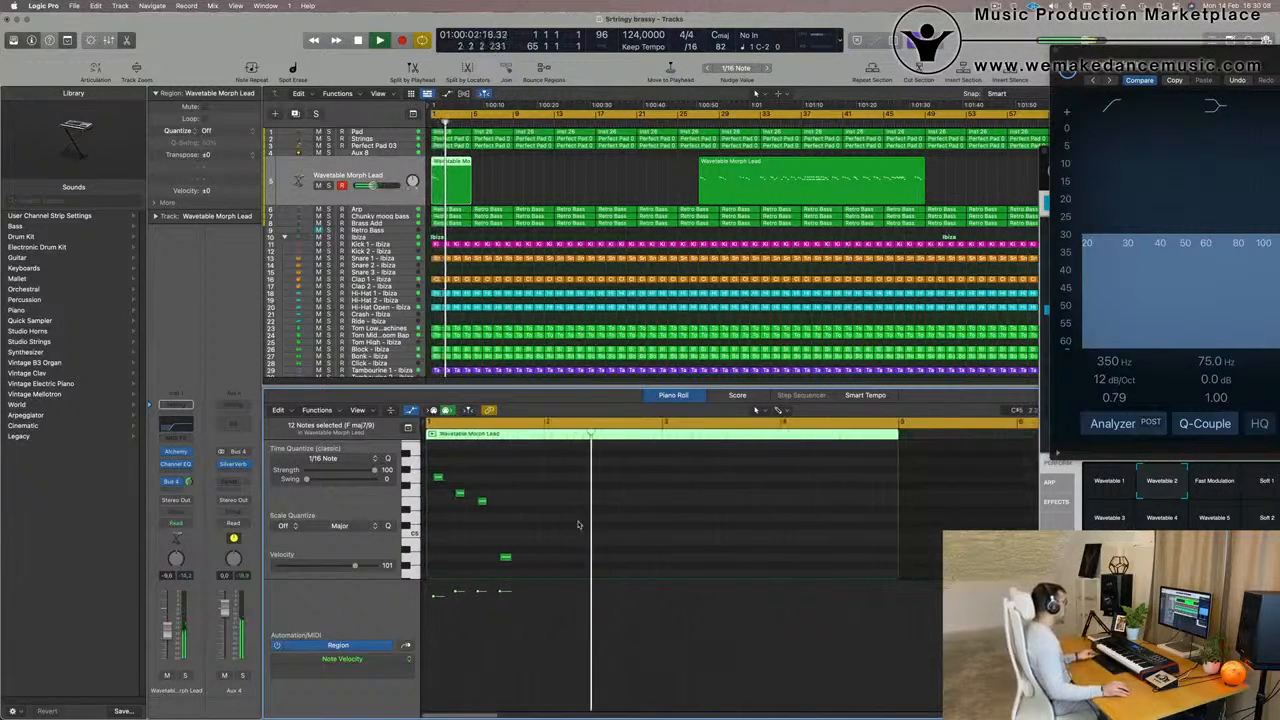
pyautogui.press('super+Left')
pyautogui.press('space')
pyautogui.moveTo(540, 571)
pyautogui.mouseDown()
pyautogui.moveTo(509, 471)
pyautogui.moveTo(429, 429)
pyautogui.mouseUp()
pyautogui.scroll(-2, 541, 544)
pyautogui.scroll(2, 541, 544)
pyautogui.moveTo(542, 570)
pyautogui.mouseDown()
pyautogui.moveTo(434, 474)
pyautogui.moveTo(643, 478)
pyautogui.moveTo(621, 478)
pyautogui.mouseUp()
# Close the EQ window during playback and switch the lead's Alchemy synth to the Fast Modulation snapshot
pyautogui.press('space')
pyautogui.scroll(-5, 621, 478)
pyautogui.moveTo(1055, 51); pyautogui.dragTo(484, 211)
pyautogui.click(484, 211)
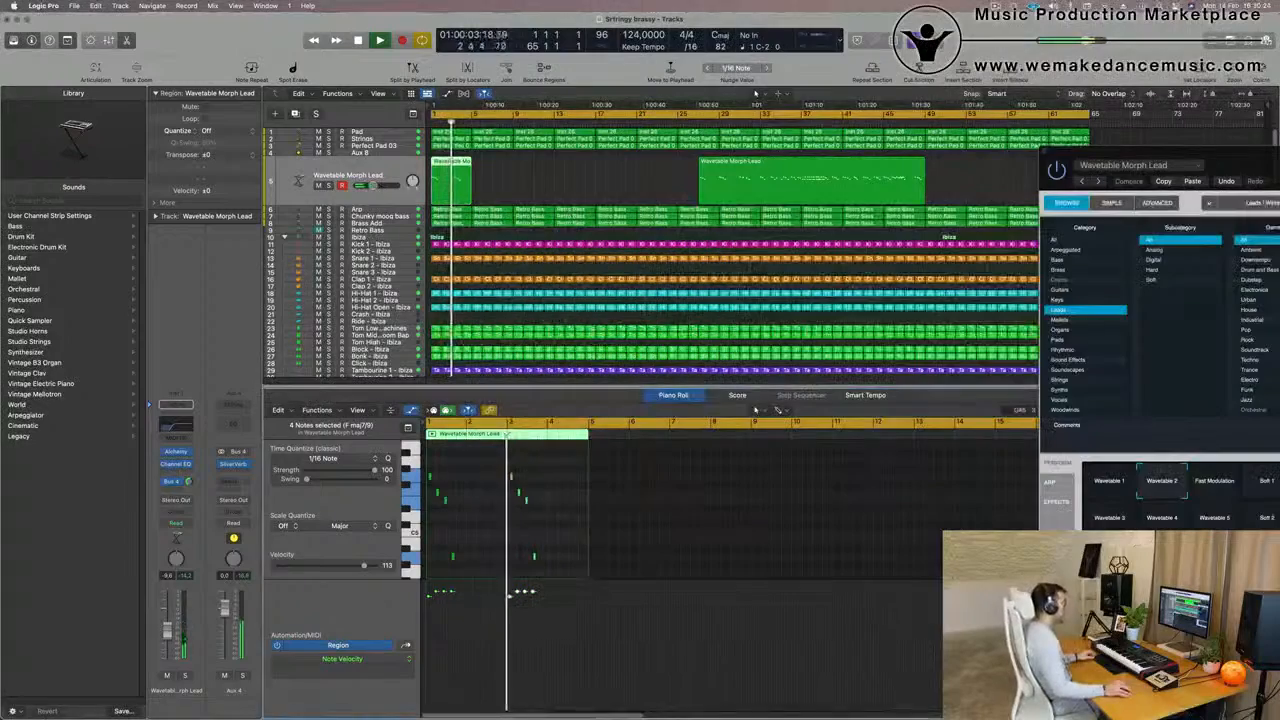
pyautogui.moveTo(1233, 158); pyautogui.dragTo(704, 174)
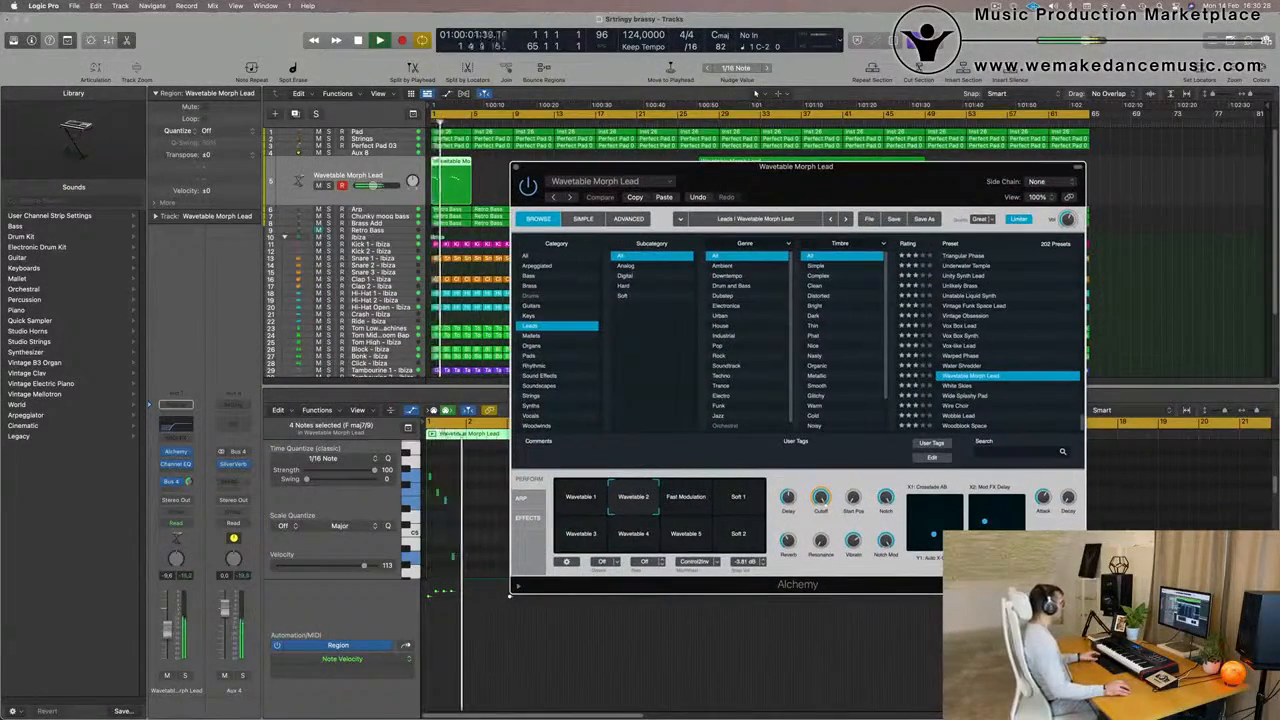
pyautogui.click(686, 497)
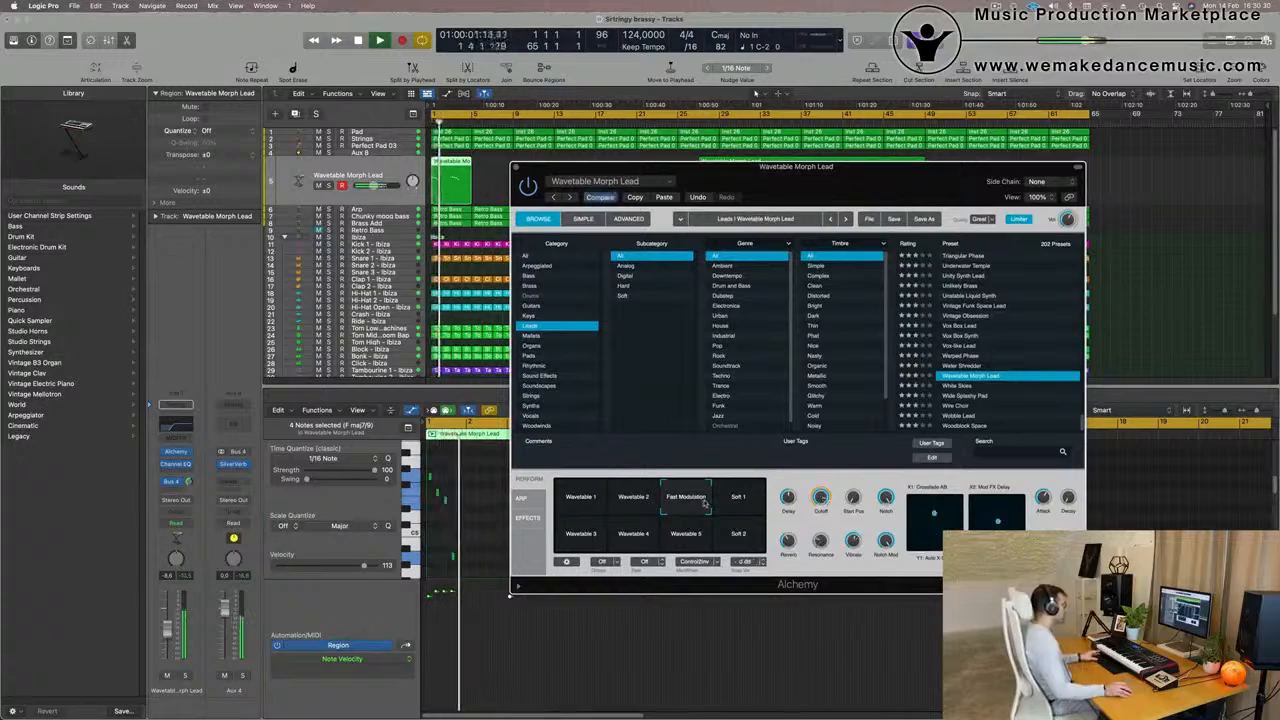
# Move the Alchemy window clear of the lead track and delete the long Wavetable Morph Lead region starting at about bar 27
pyautogui.moveTo(794, 168); pyautogui.dragTo(734, 343)
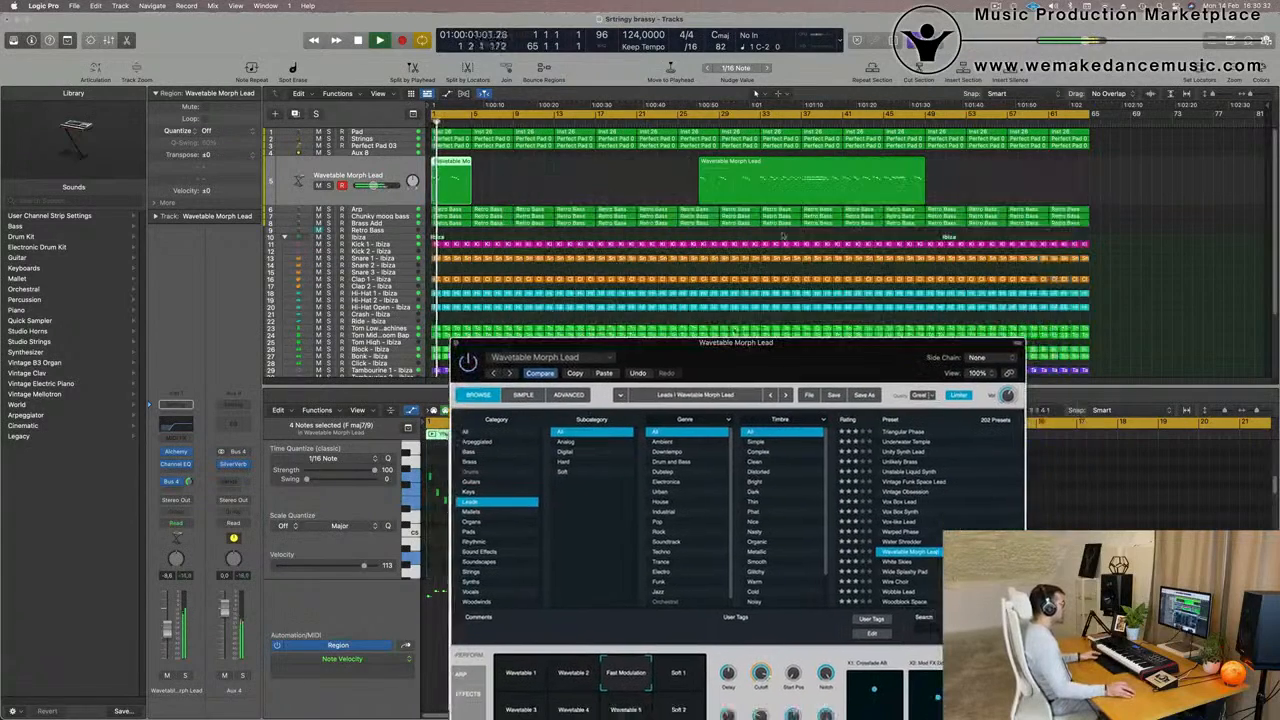
pyautogui.click(818, 197)
pyautogui.press('Delete')
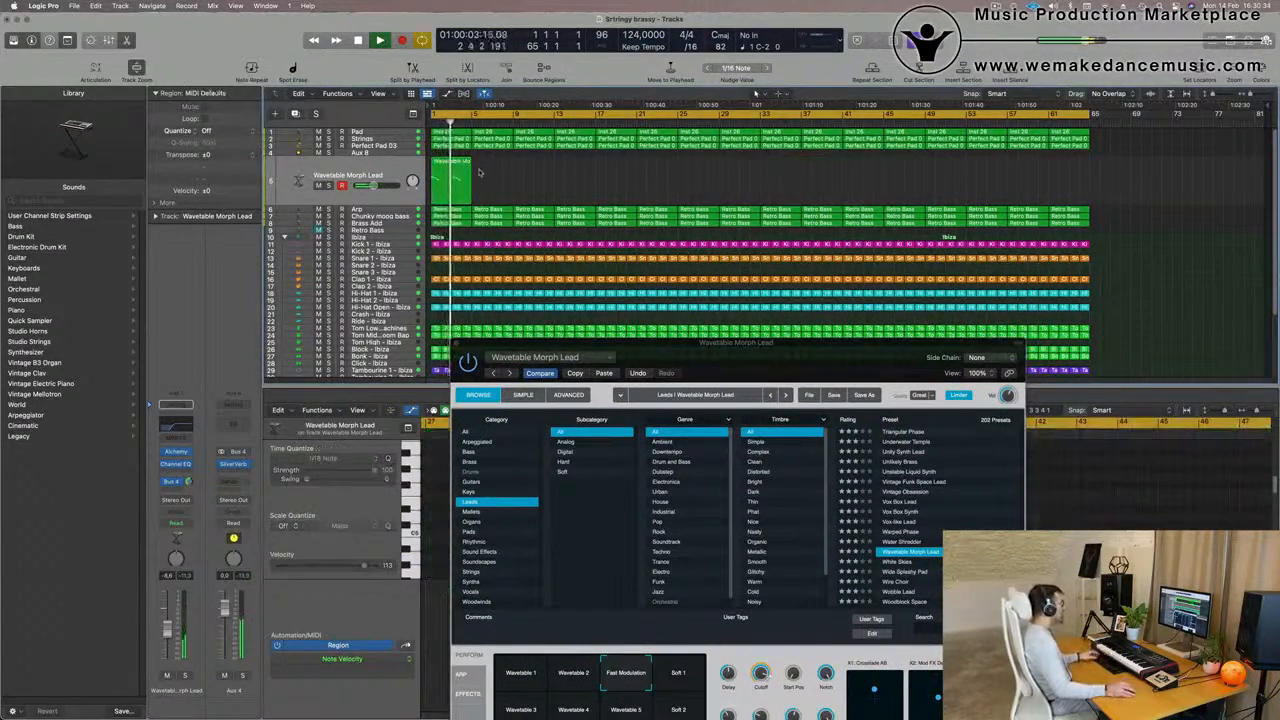
# Repeat the four-bar Wavetable Morph Lead region back to back until the copies fill the arrangement up to bar 65
pyautogui.click(450, 167)
pyautogui.press('super+r')
pyautogui.press('super+r')
pyautogui.press('super+r')
pyautogui.press('super+r')
pyautogui.press('super+r')
pyautogui.press('super+r')
pyautogui.press('super+r')
pyautogui.press('super+r')
pyautogui.press('super+r')
pyautogui.press('super+r')
pyautogui.press('super+r')
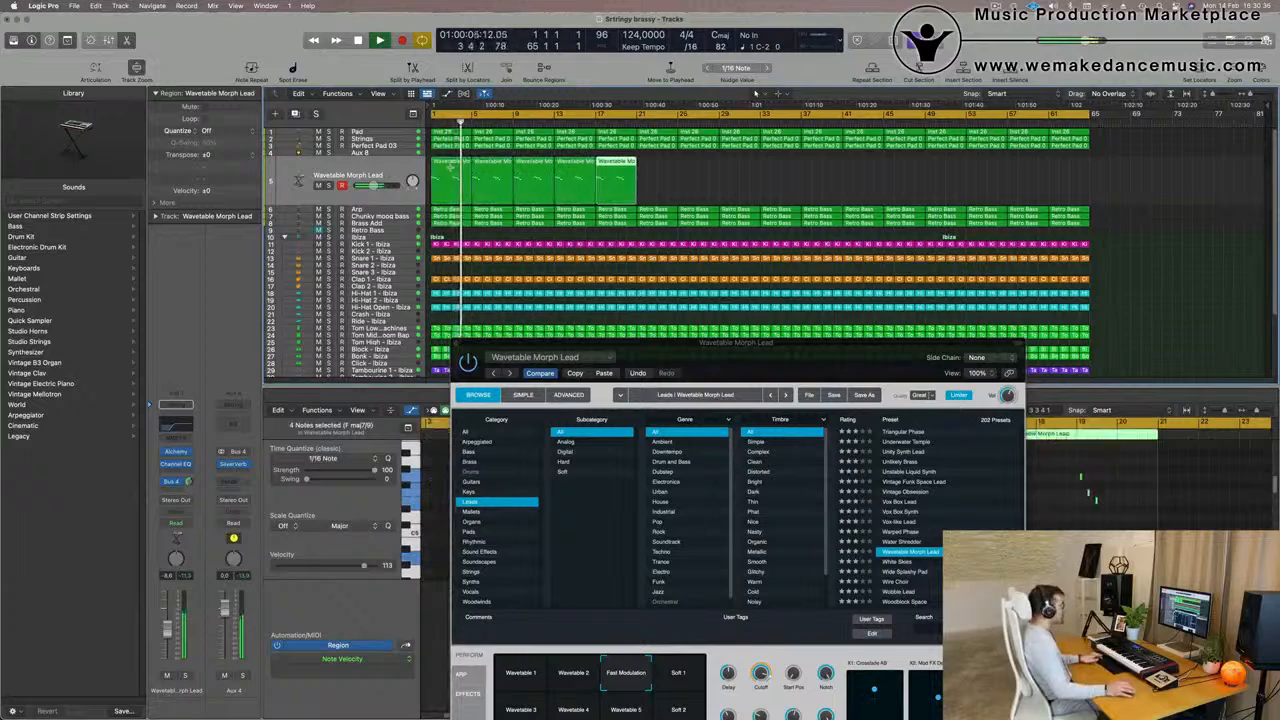
pyautogui.press('super+r')
pyautogui.press('super+r')
pyautogui.press('super+r')
pyautogui.press('super+r')
pyautogui.press('super+r')
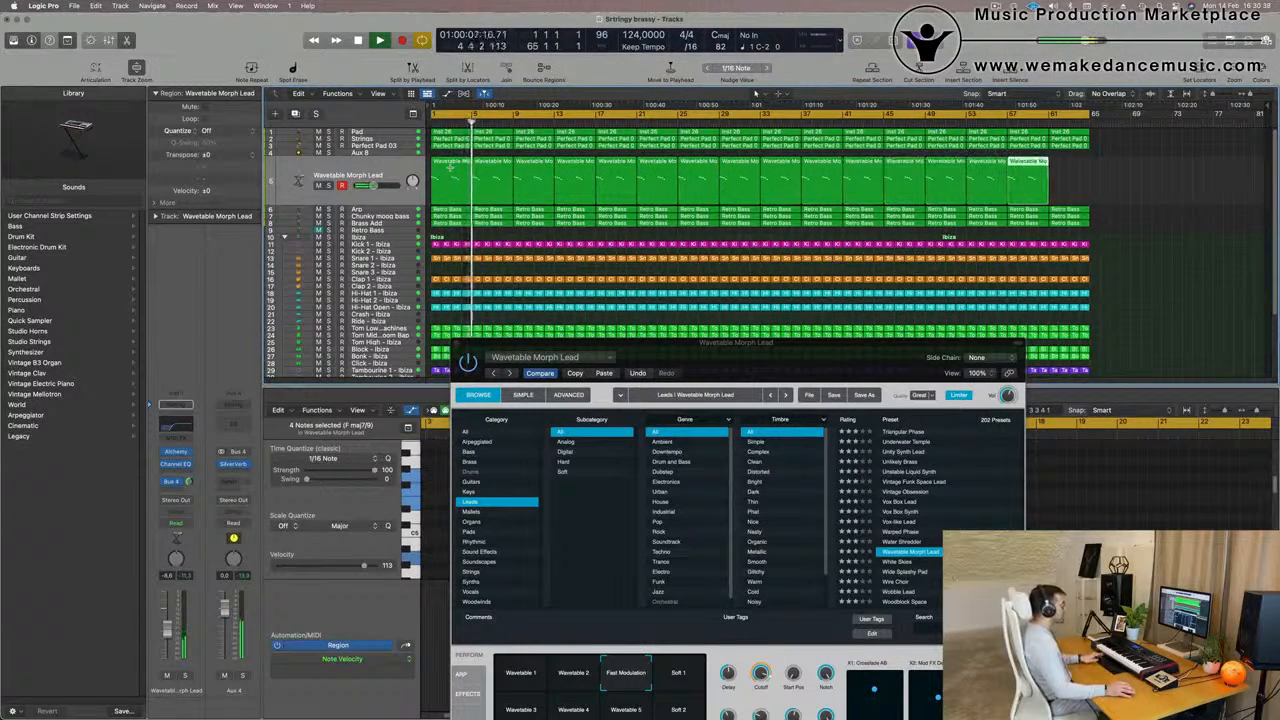
pyautogui.press('super+z')
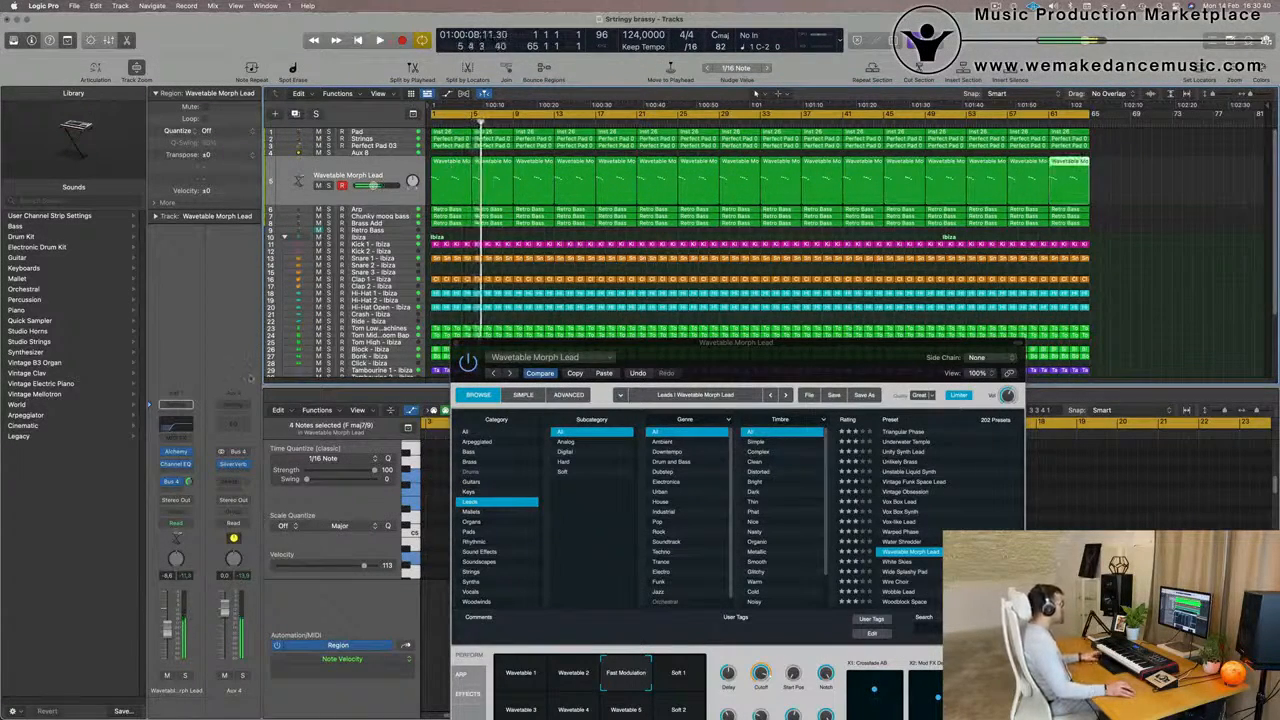
# Audition Alchemy's Soft 1, Wavetable 3, Wavetable 4, Wavetable 5, Soft 2 and Wavetable 2 snapshots, ending back on Fast Modulation
pyautogui.moveTo(735, 370); pyautogui.dragTo(720, 174)
pyautogui.click(656, 481)
pyautogui.click(510, 512)
pyautogui.click(556, 512)
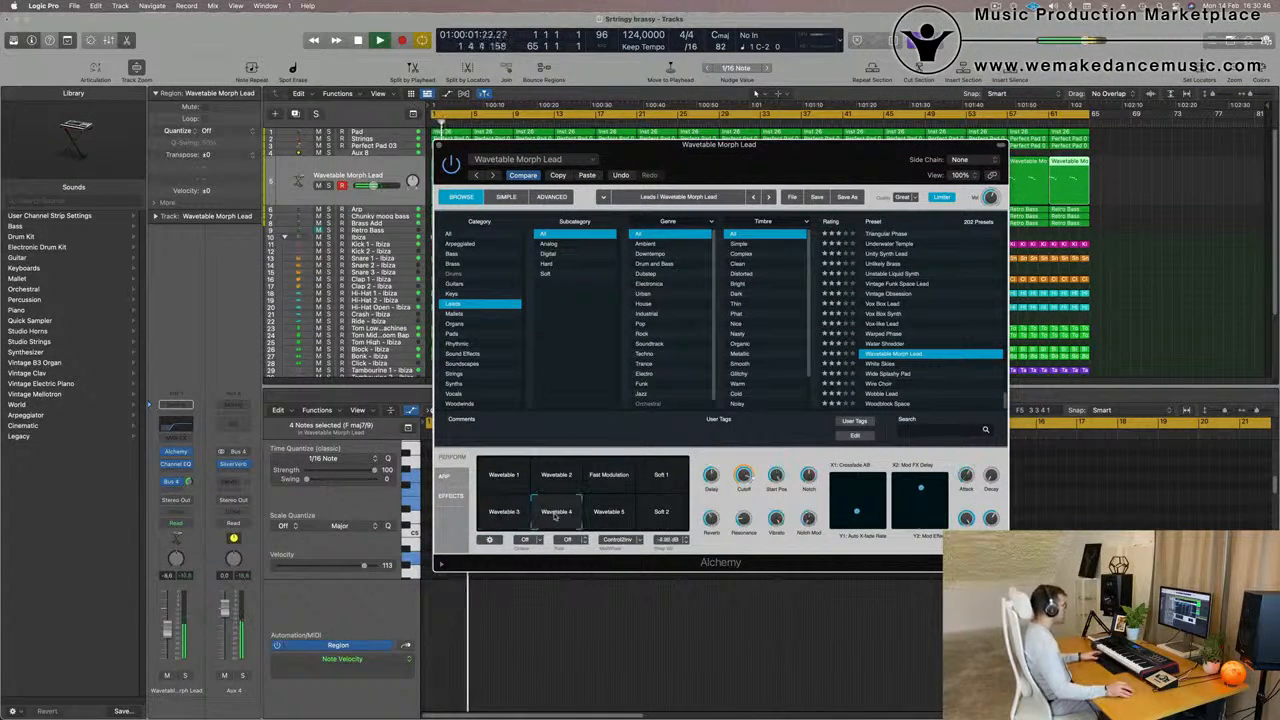
pyautogui.click(610, 512)
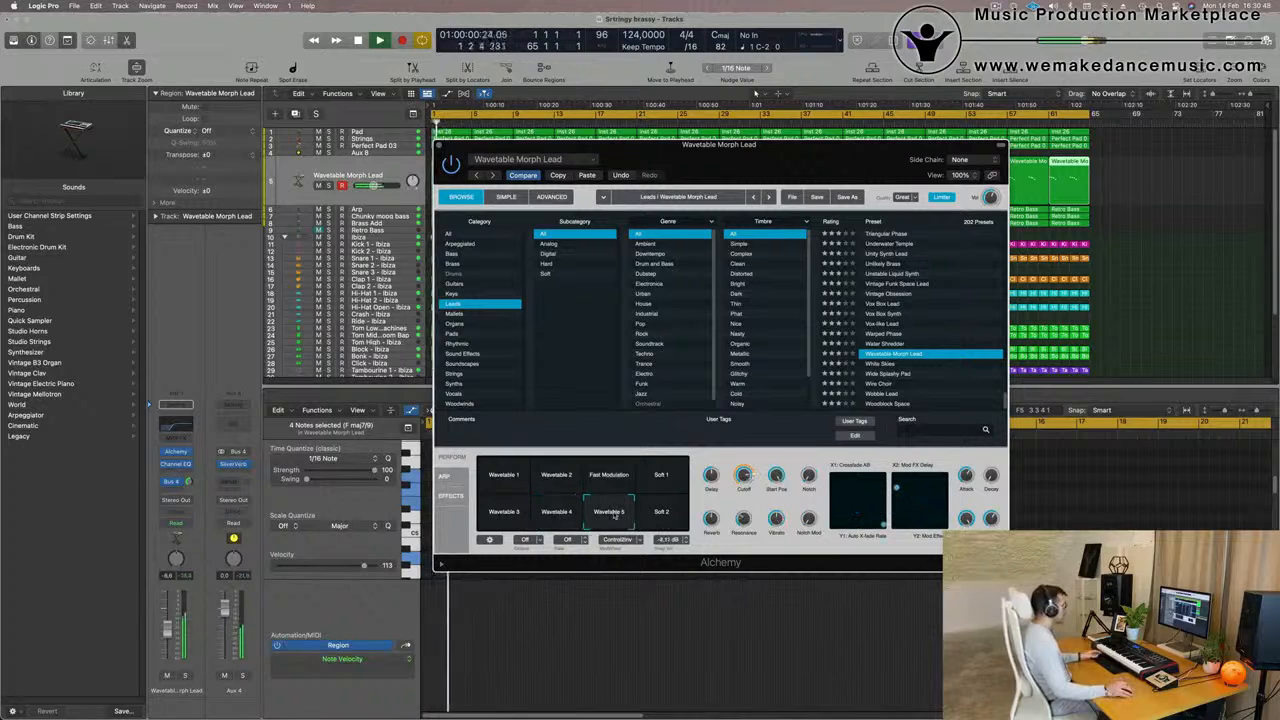
pyautogui.click(661, 512)
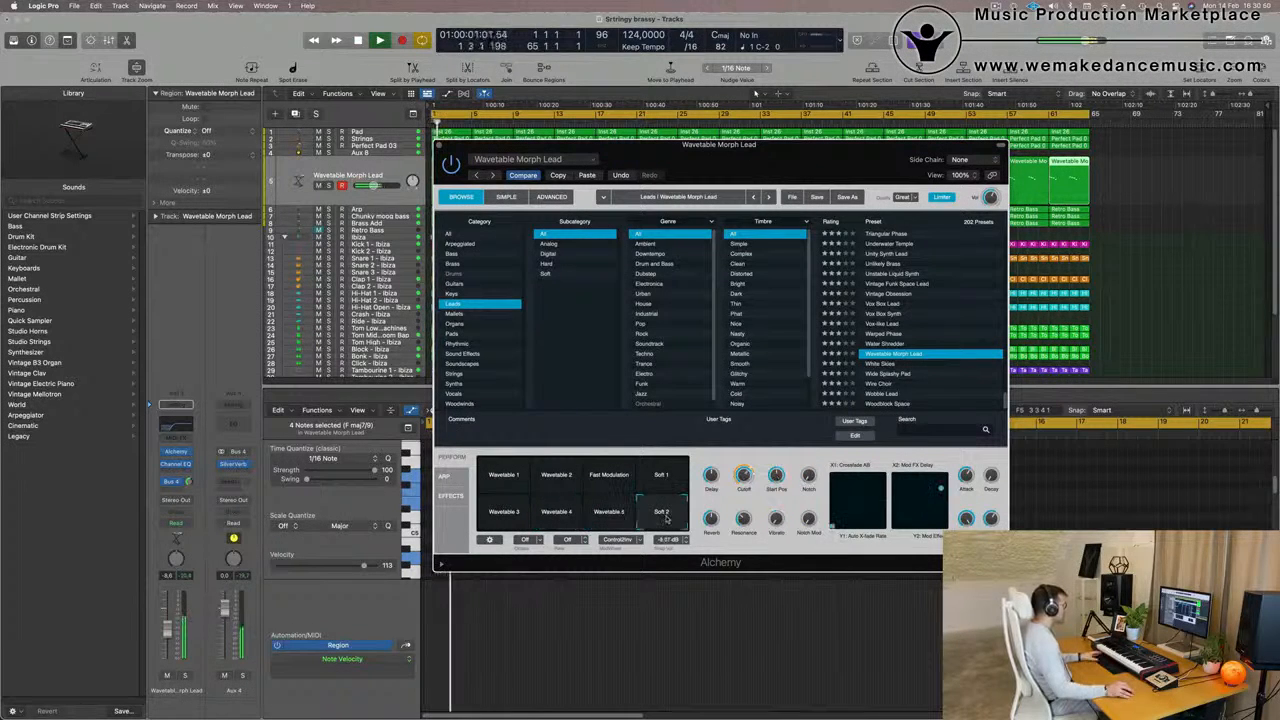
pyautogui.click(551, 484)
pyautogui.click(600, 482)
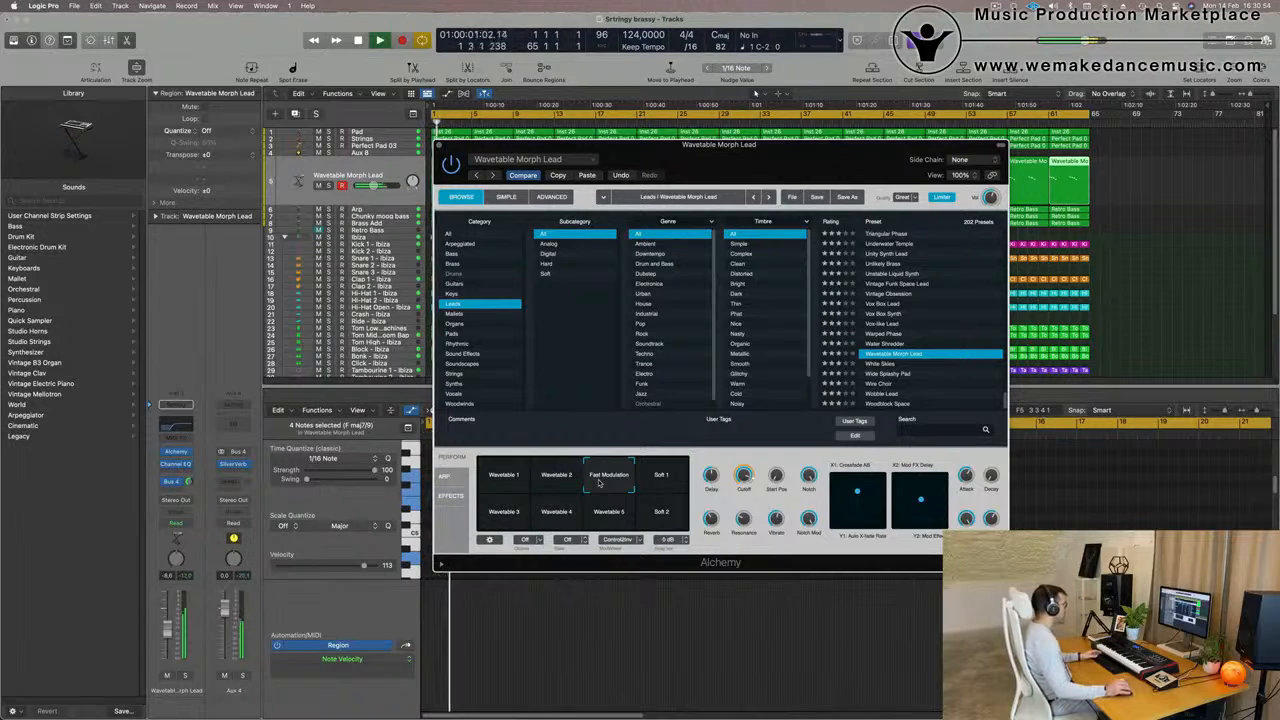
# Lower the Wavetable Morph Lead channel volume to about -11.8 dB and adjust Alchemy's Cutoff while the loop plays
pyautogui.moveTo(783, 147); pyautogui.dragTo(905, 97)
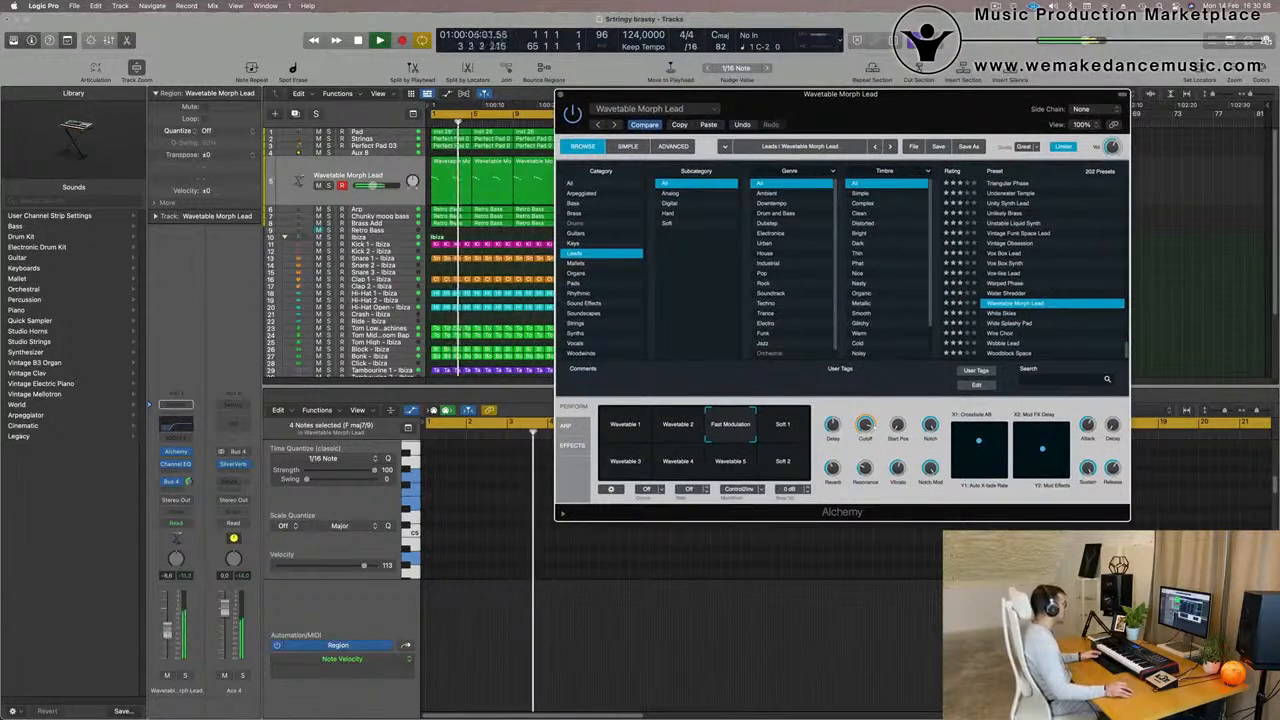
pyautogui.moveTo(168, 630); pyautogui.dragTo(168, 638)
pyautogui.press('Return')
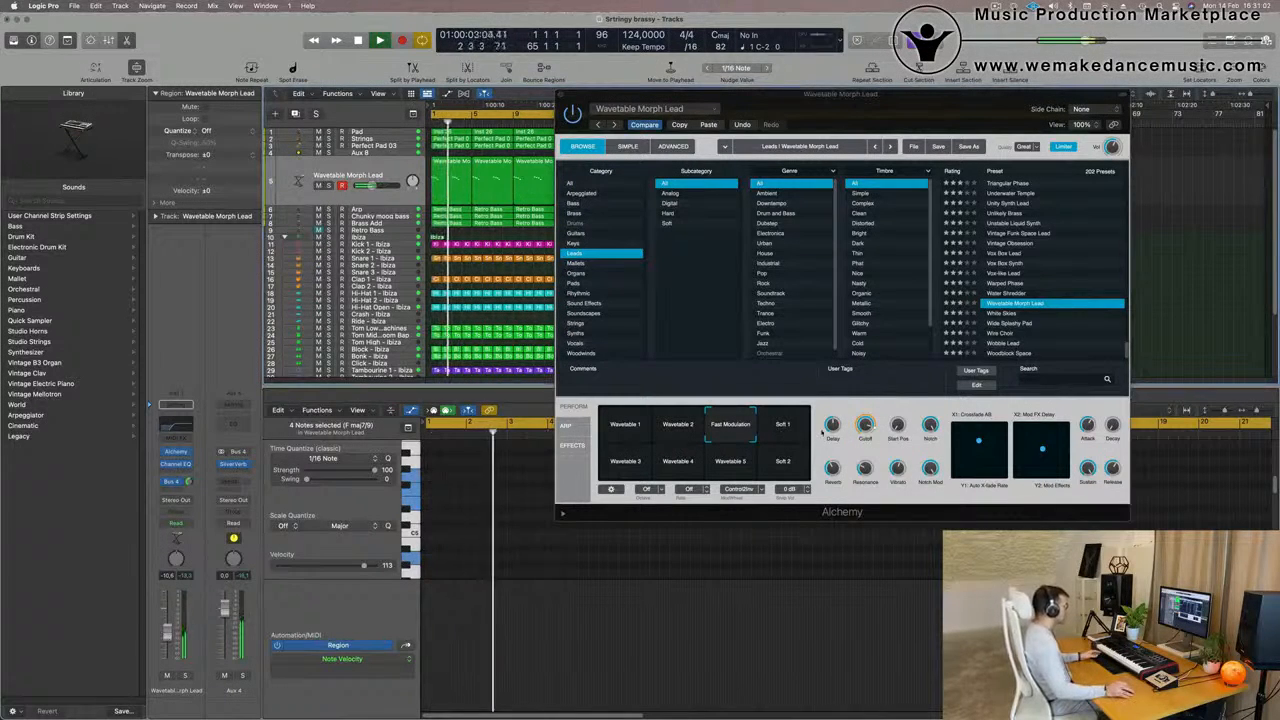
pyautogui.moveTo(868, 428); pyautogui.dragTo(871, 474)
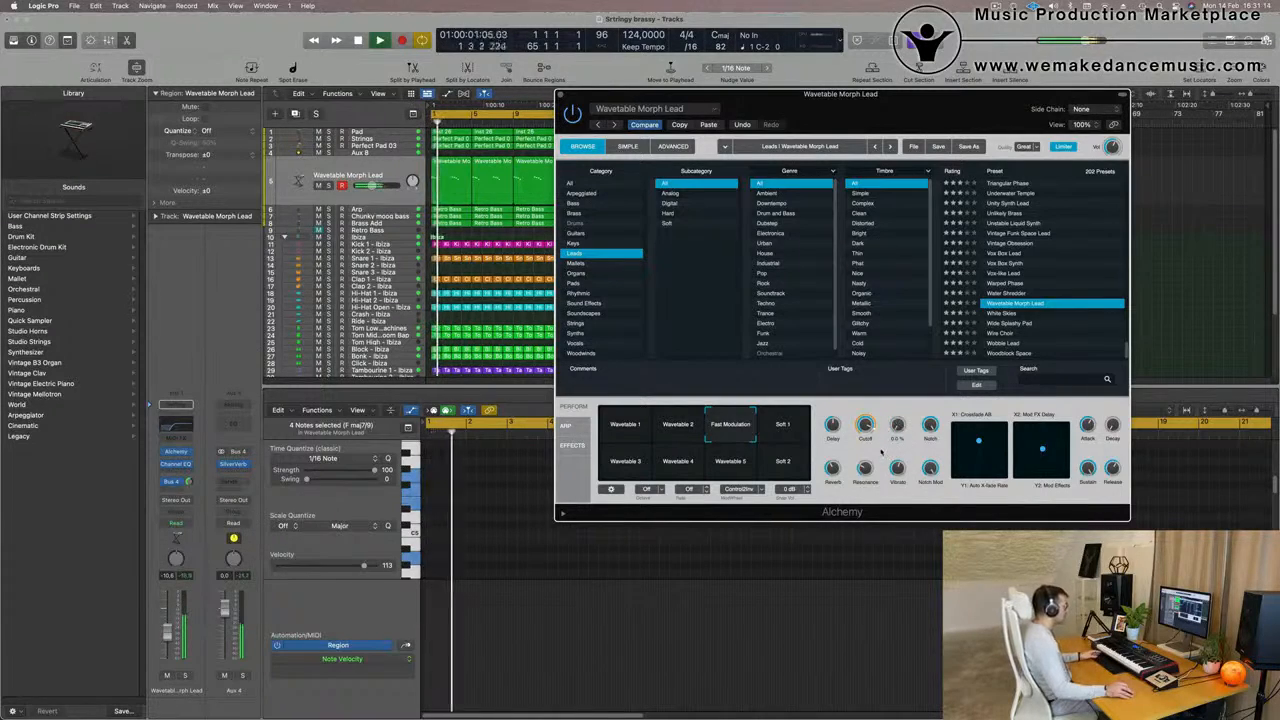
pyautogui.moveTo(912, 118); pyautogui.dragTo(900, 184)
pyautogui.moveTo(172, 647); pyautogui.dragTo(172, 649)
pyautogui.press('Return')
pyautogui.moveTo(901, 503); pyautogui.dragTo(903, 506)
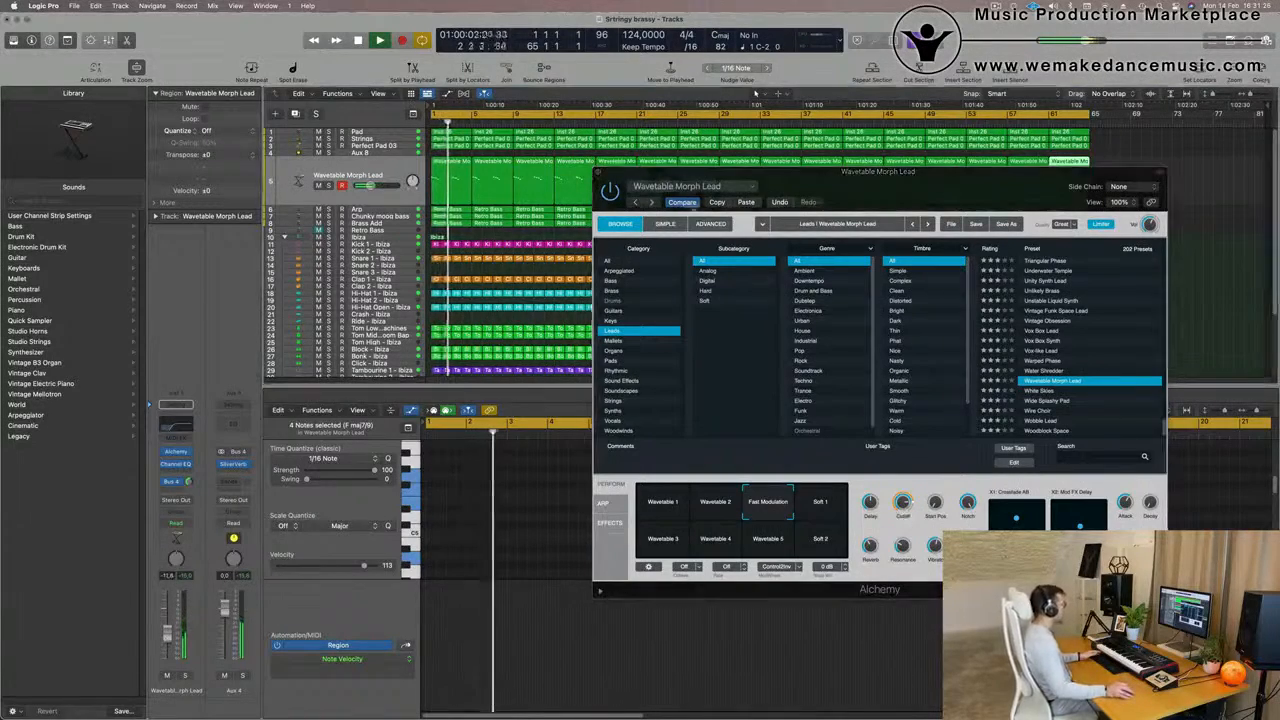
# Close the Alchemy window and enlarge the track lanes slightly in the arrangement
pyautogui.moveTo(842, 187); pyautogui.dragTo(746, 233)
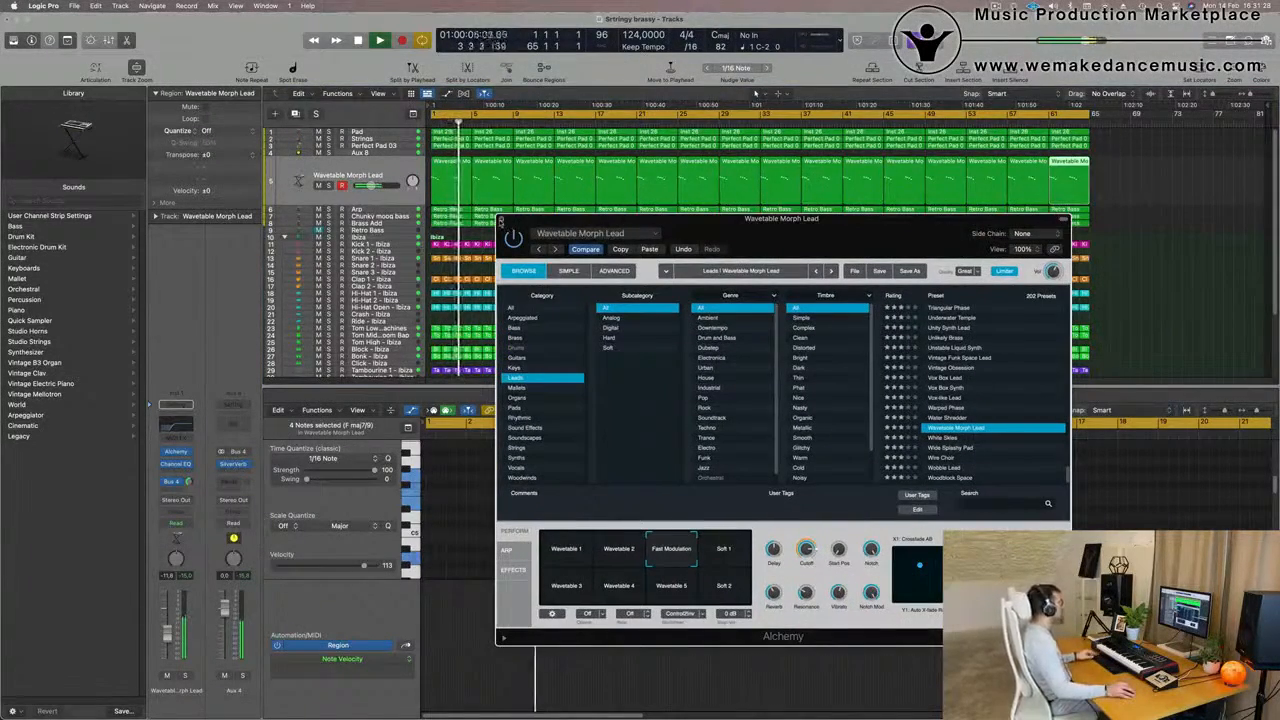
pyautogui.click(501, 220)
pyautogui.scroll(3, 510, 292)
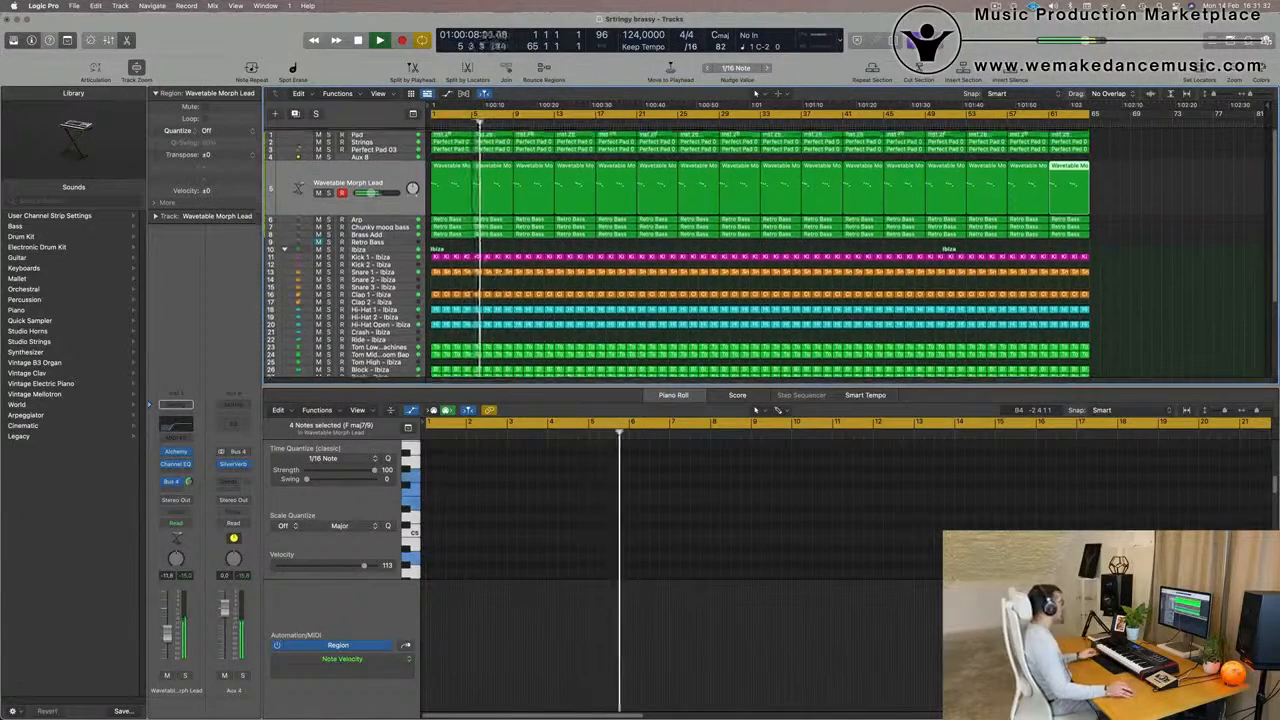